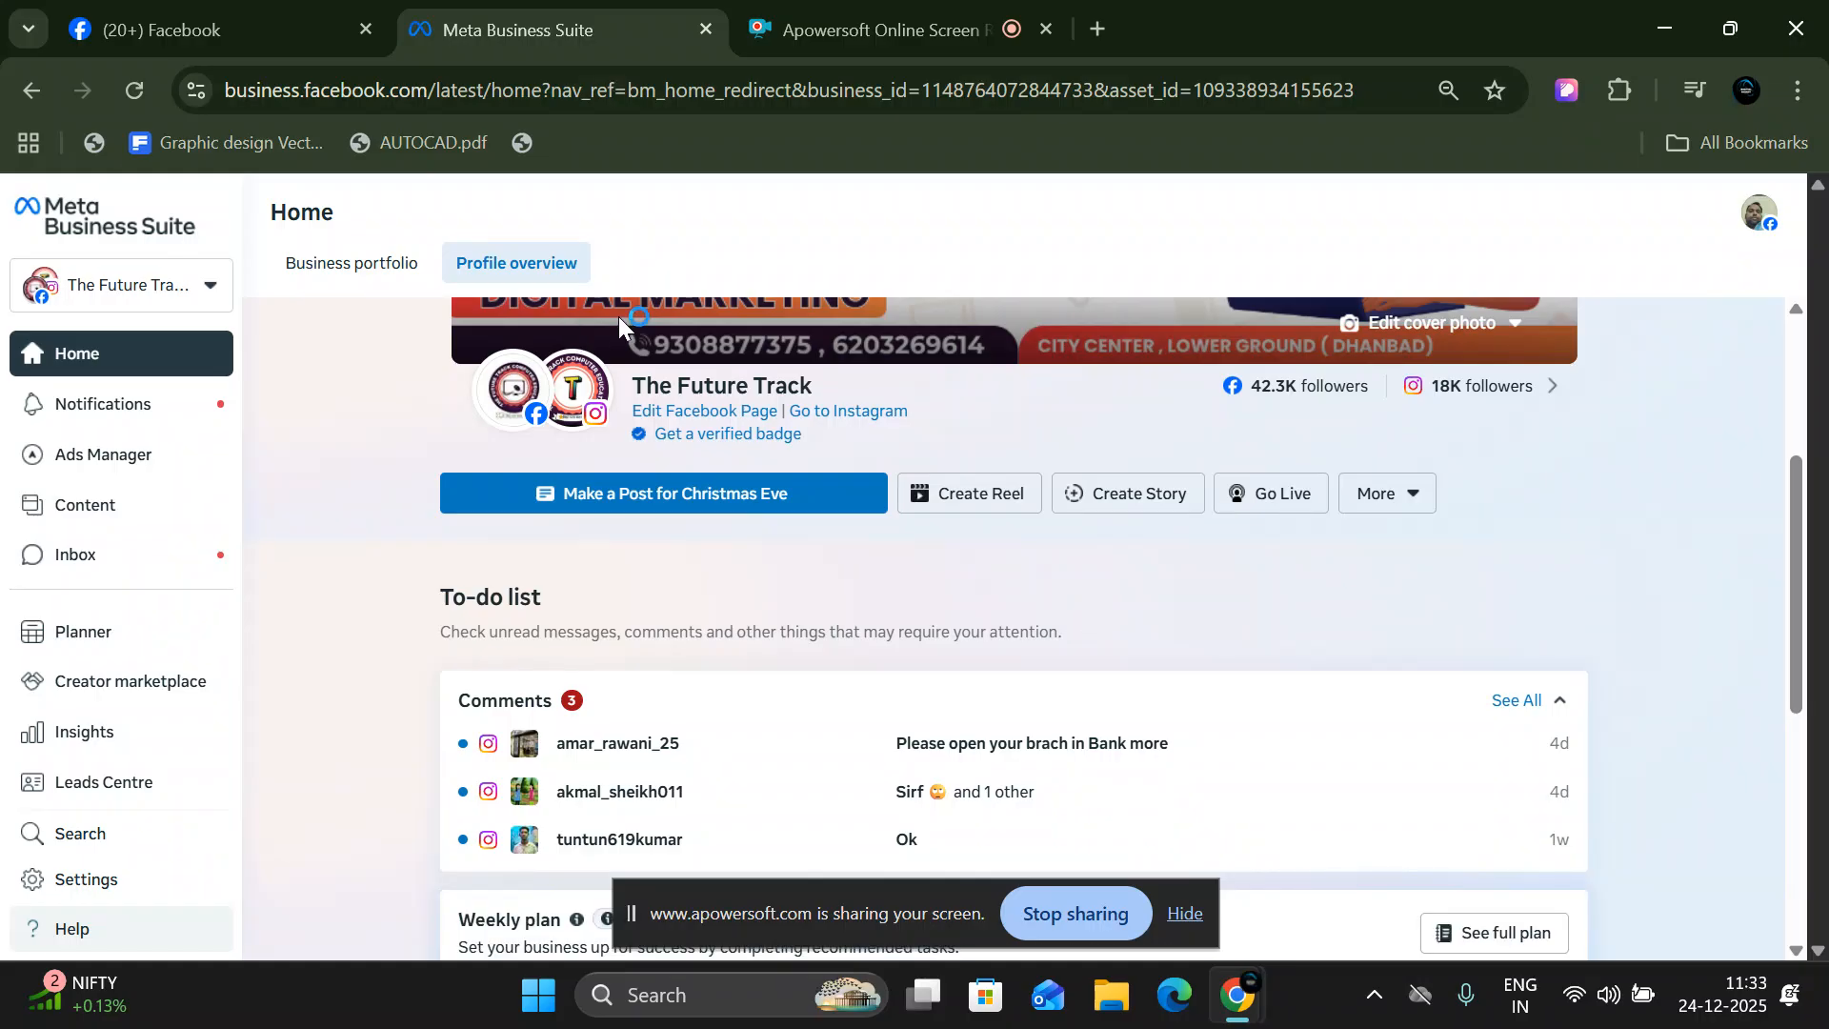
# - Open Ads Manager from the Meta Business Suite home page of The Future Track
pyautogui.scroll(-2, 571, 477)
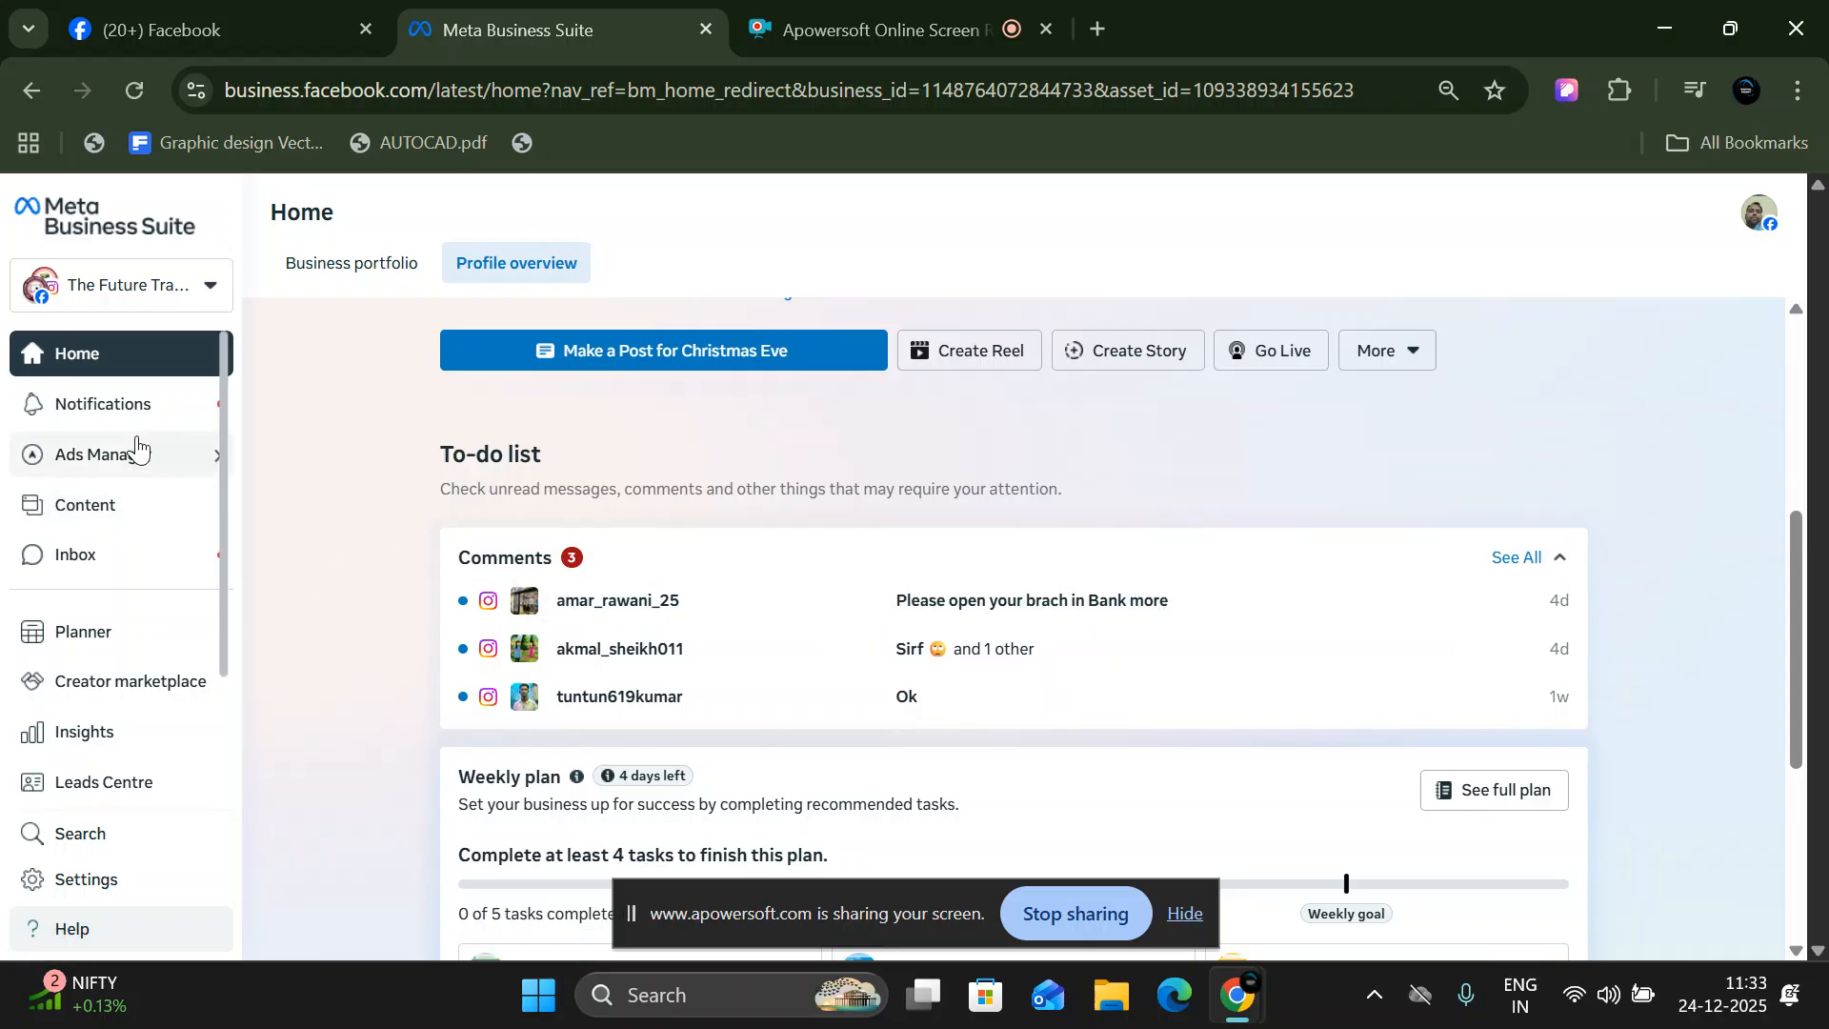
pyautogui.moveTo(133, 451)
pyautogui.click(351, 510)
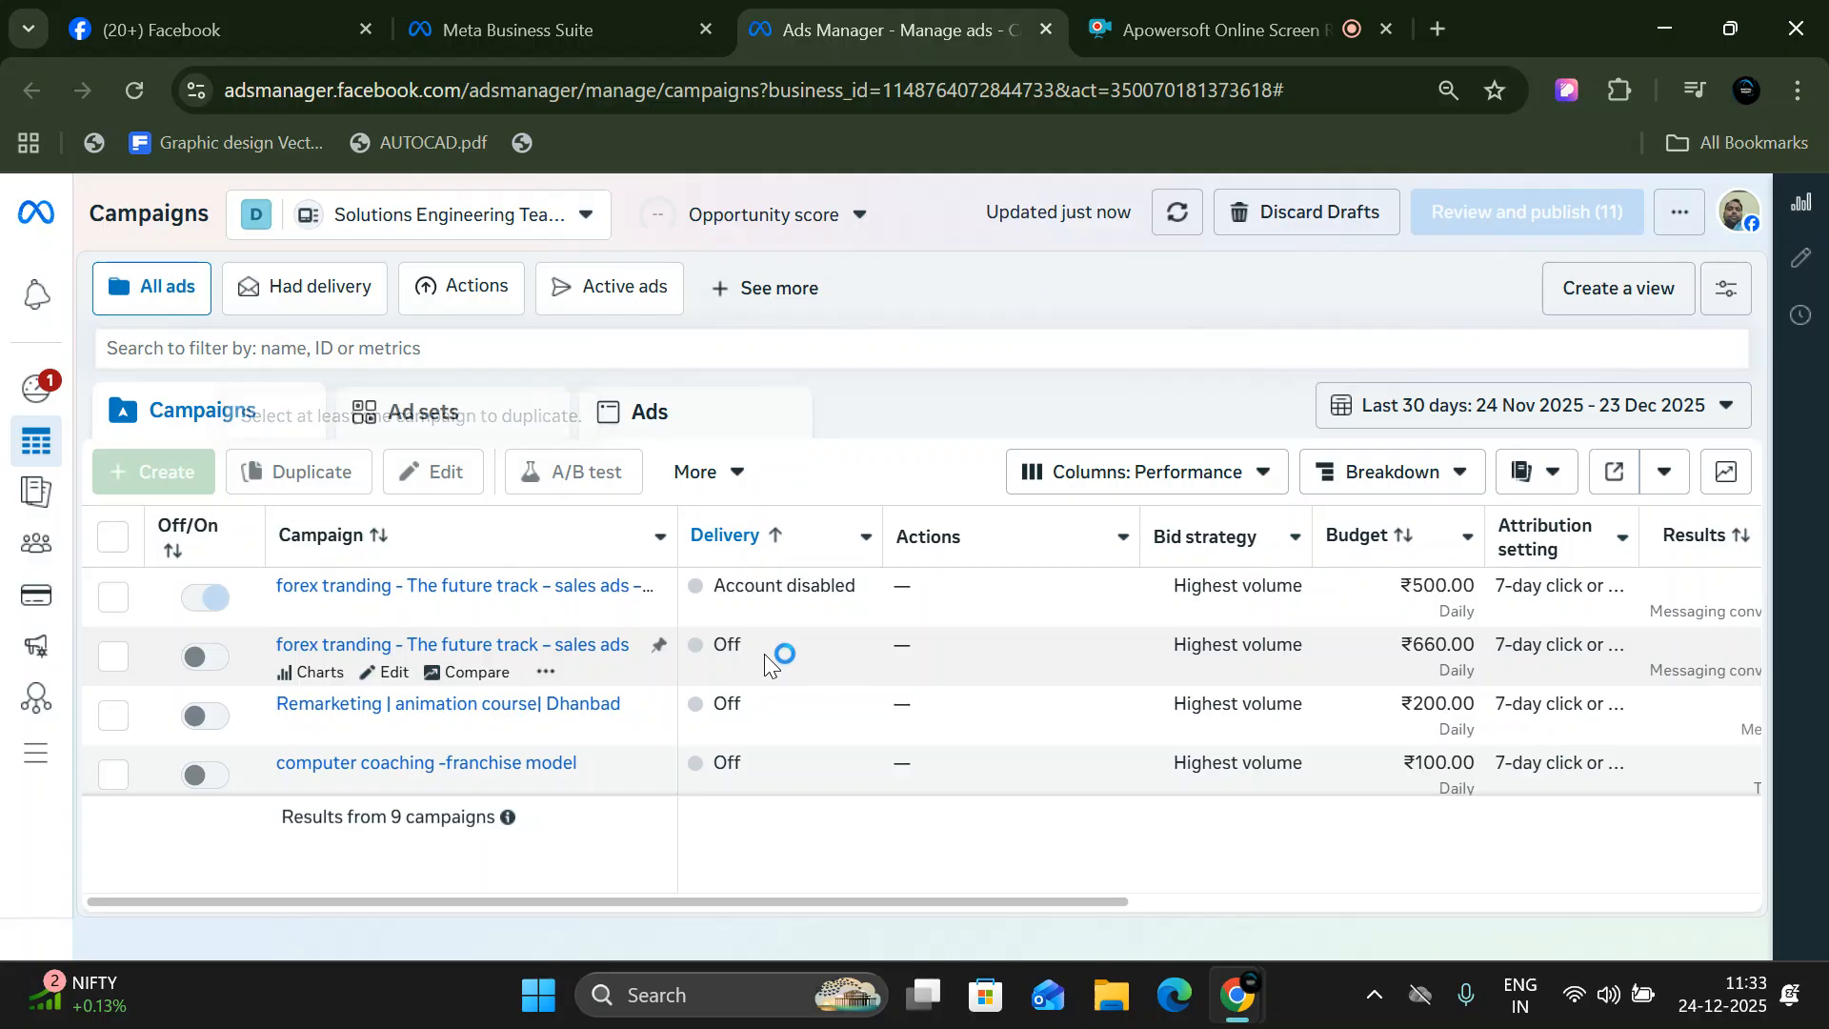
# - Switch to the "the future track" ad account within the The Future Track business portfolio
pyautogui.click(457, 218)
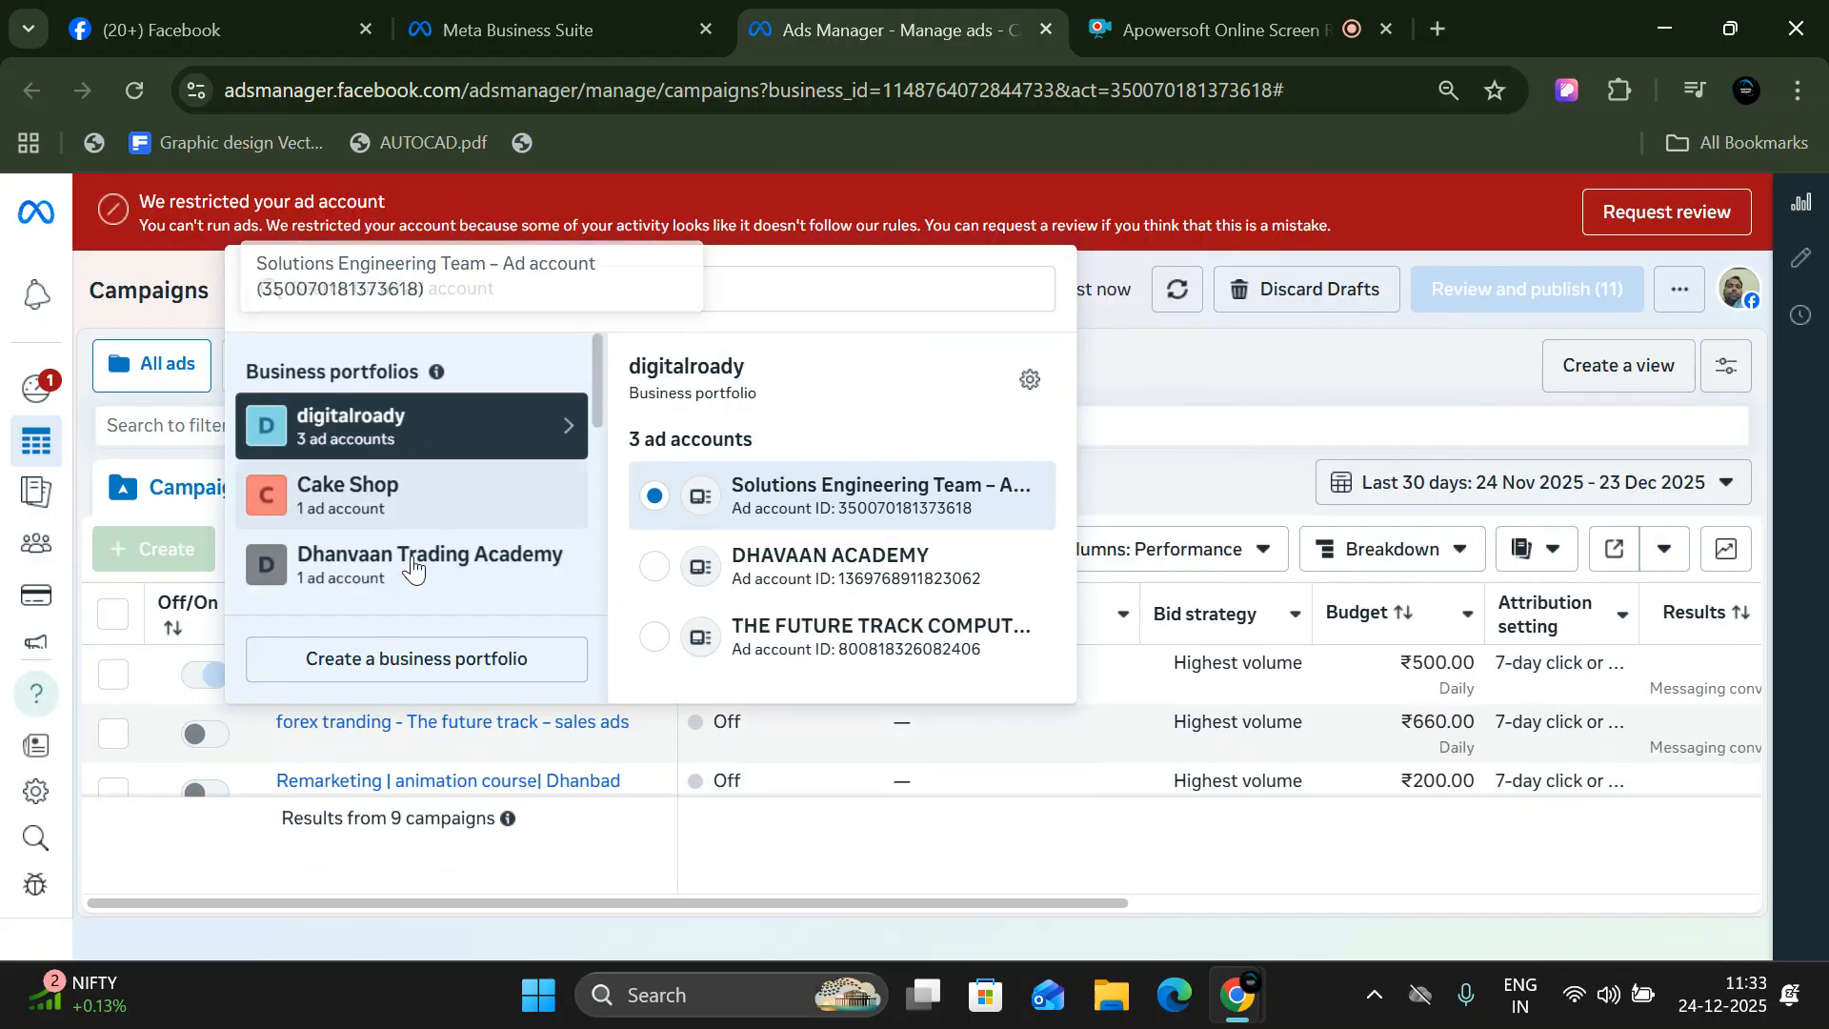
pyautogui.scroll(-5, 427, 514)
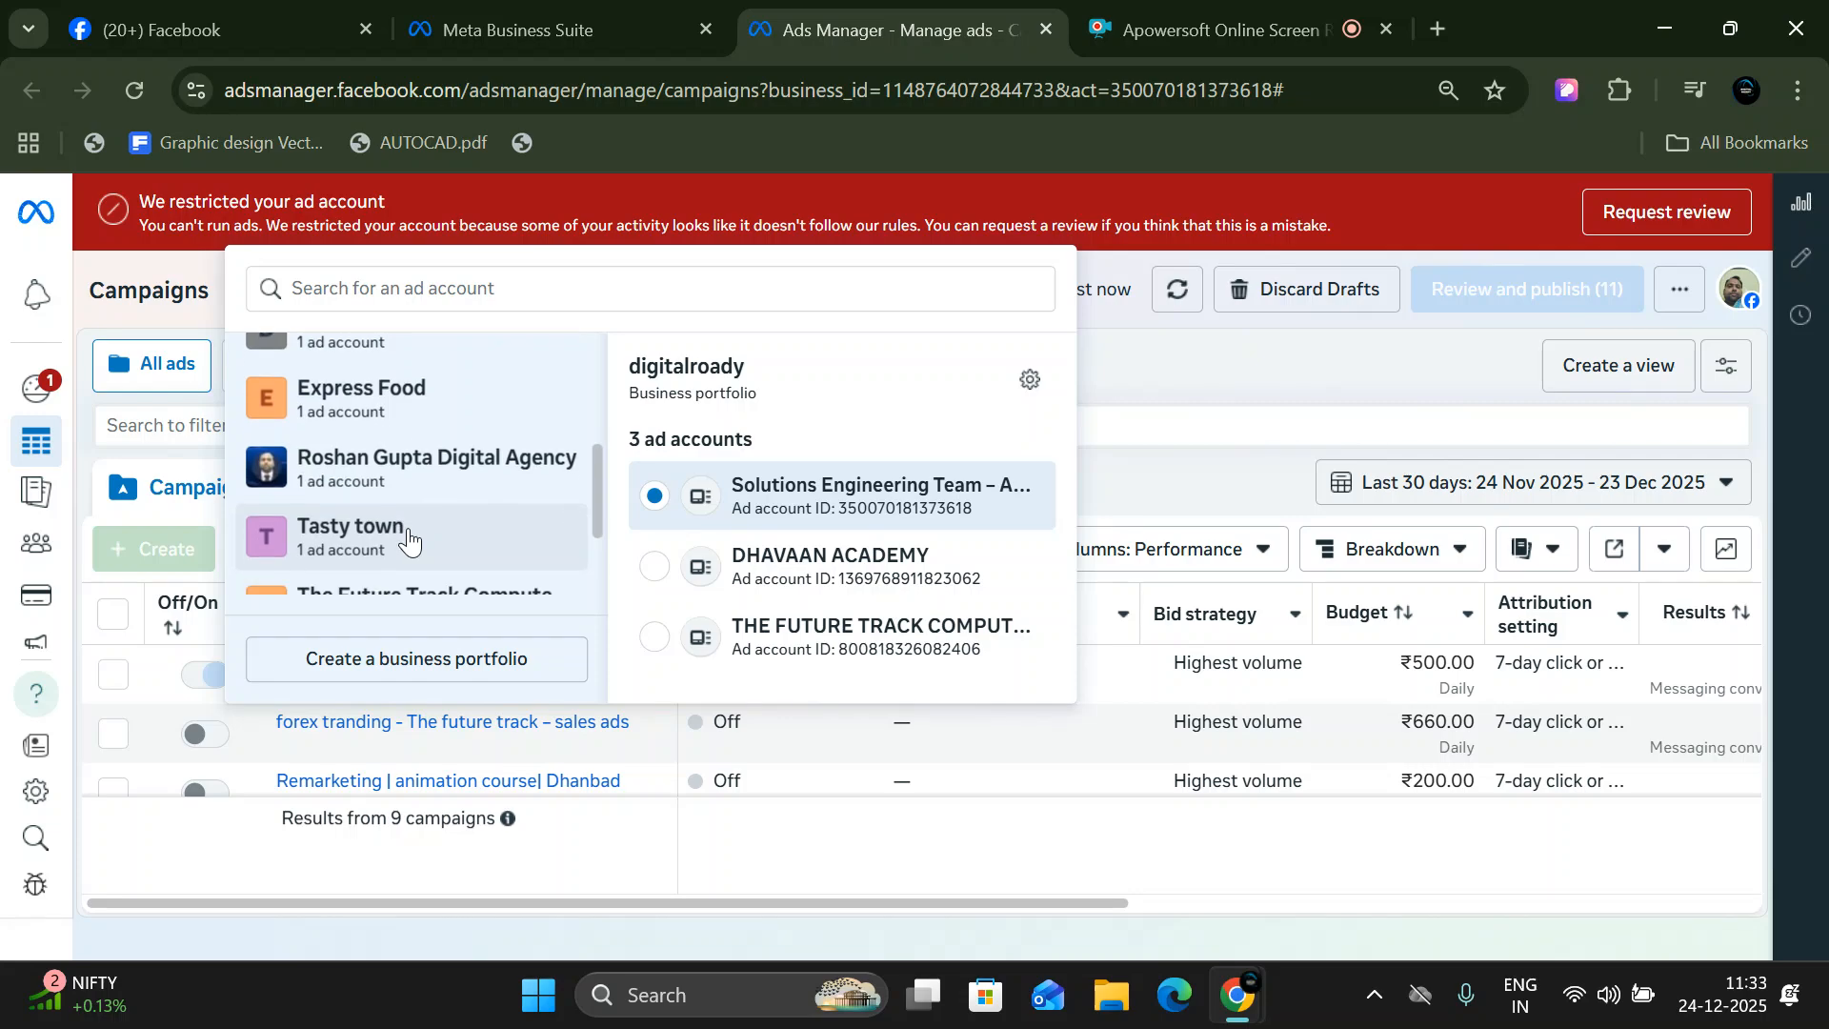
pyautogui.click(461, 474)
pyautogui.click(734, 584)
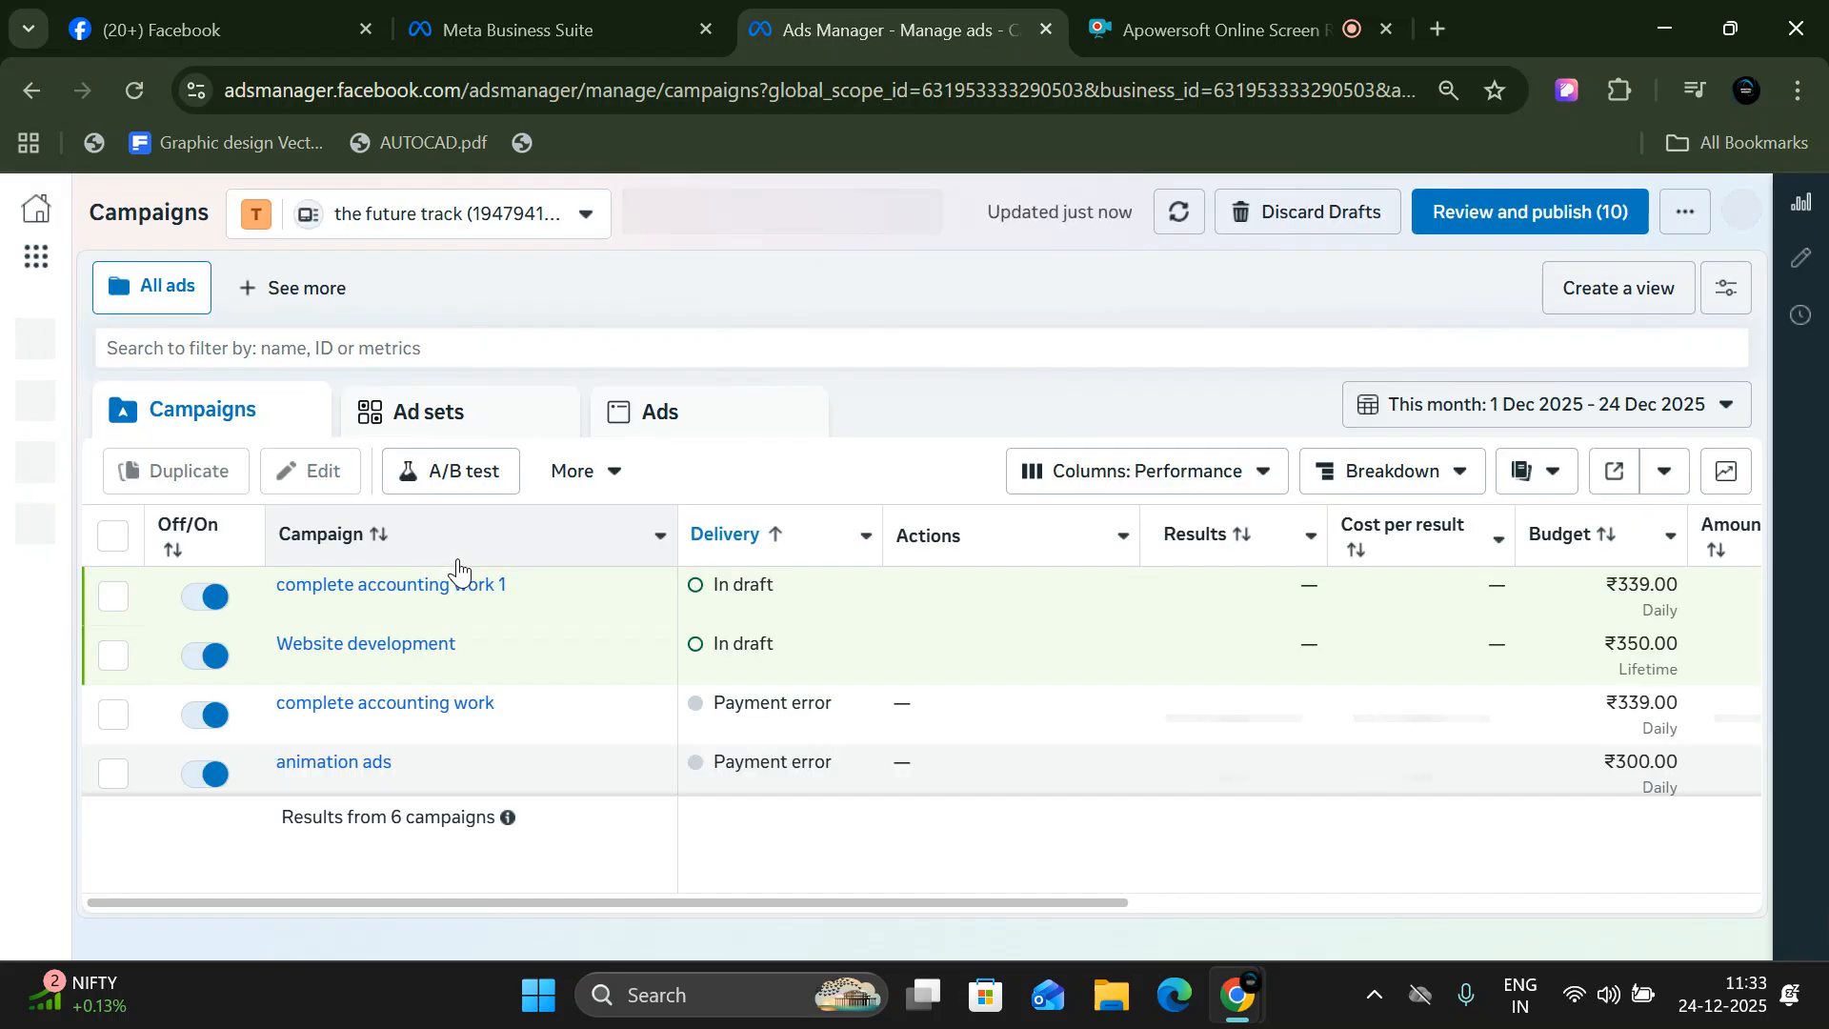
# - Start creating a new campaign with the Auction buying type and choose Awareness as its objective
pyautogui.scroll(-3, 425, 725)
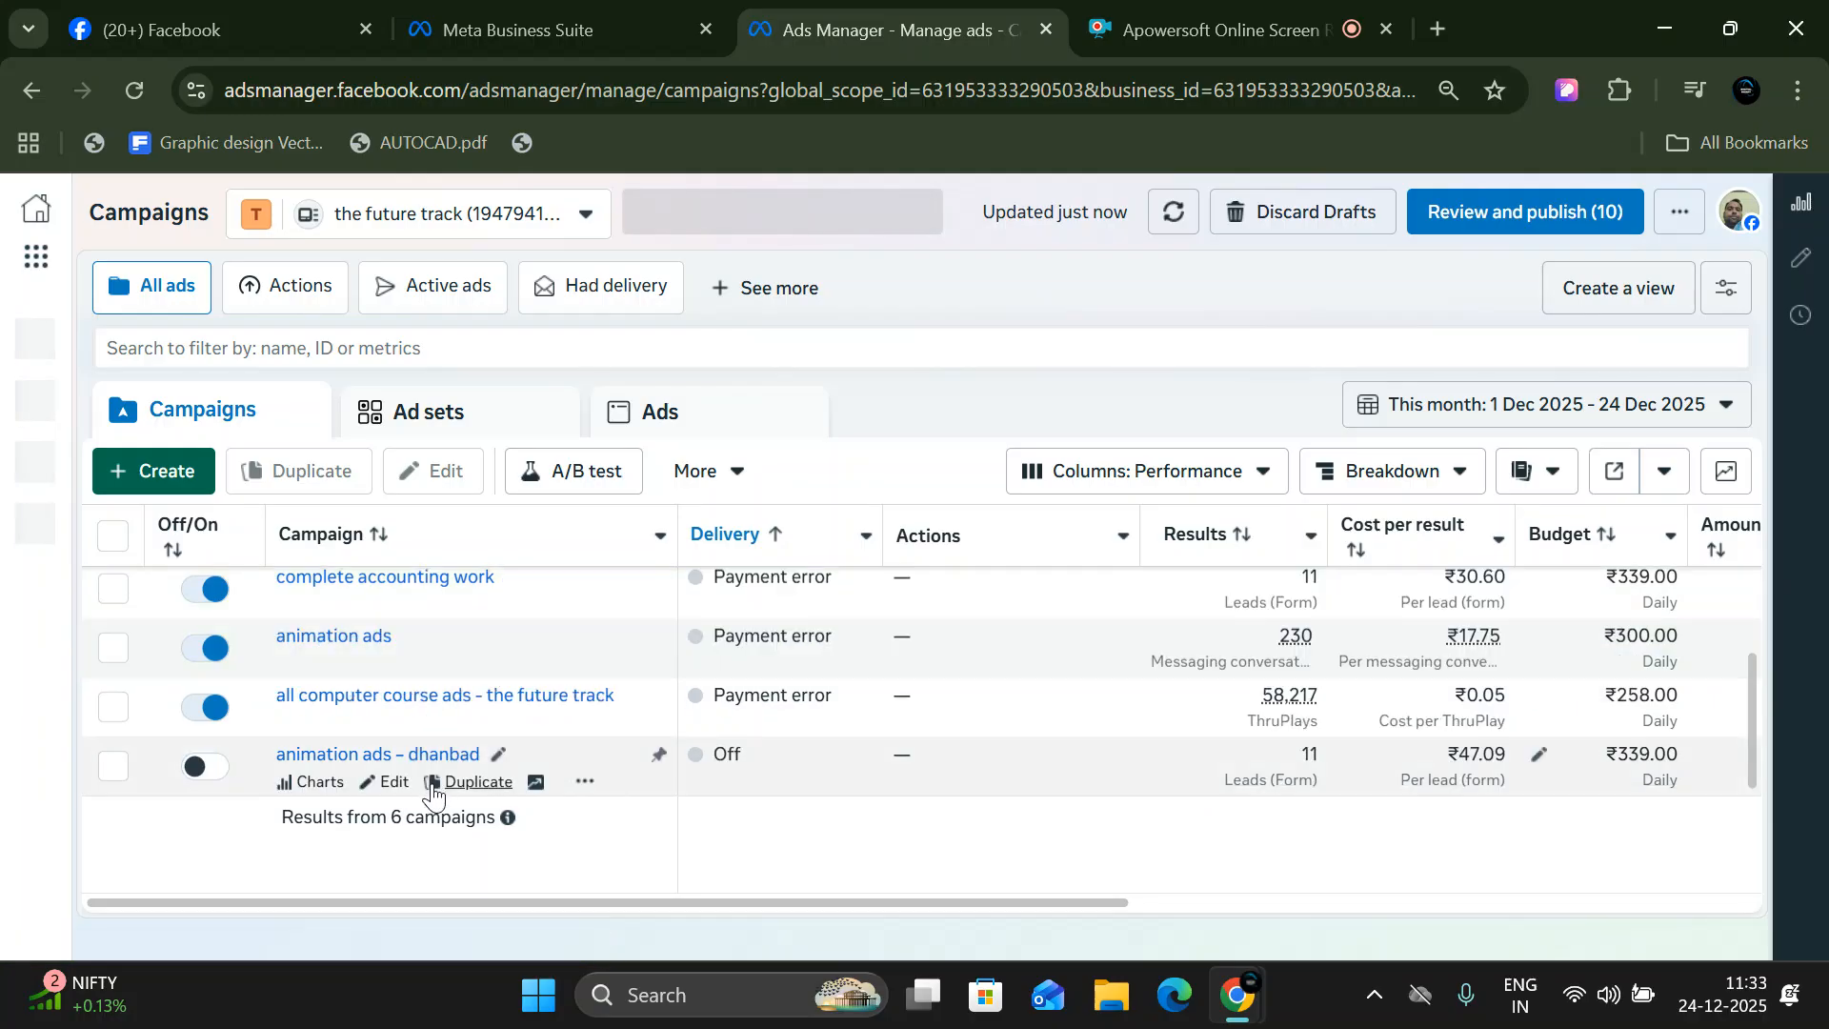
pyautogui.scroll(2, 432, 775)
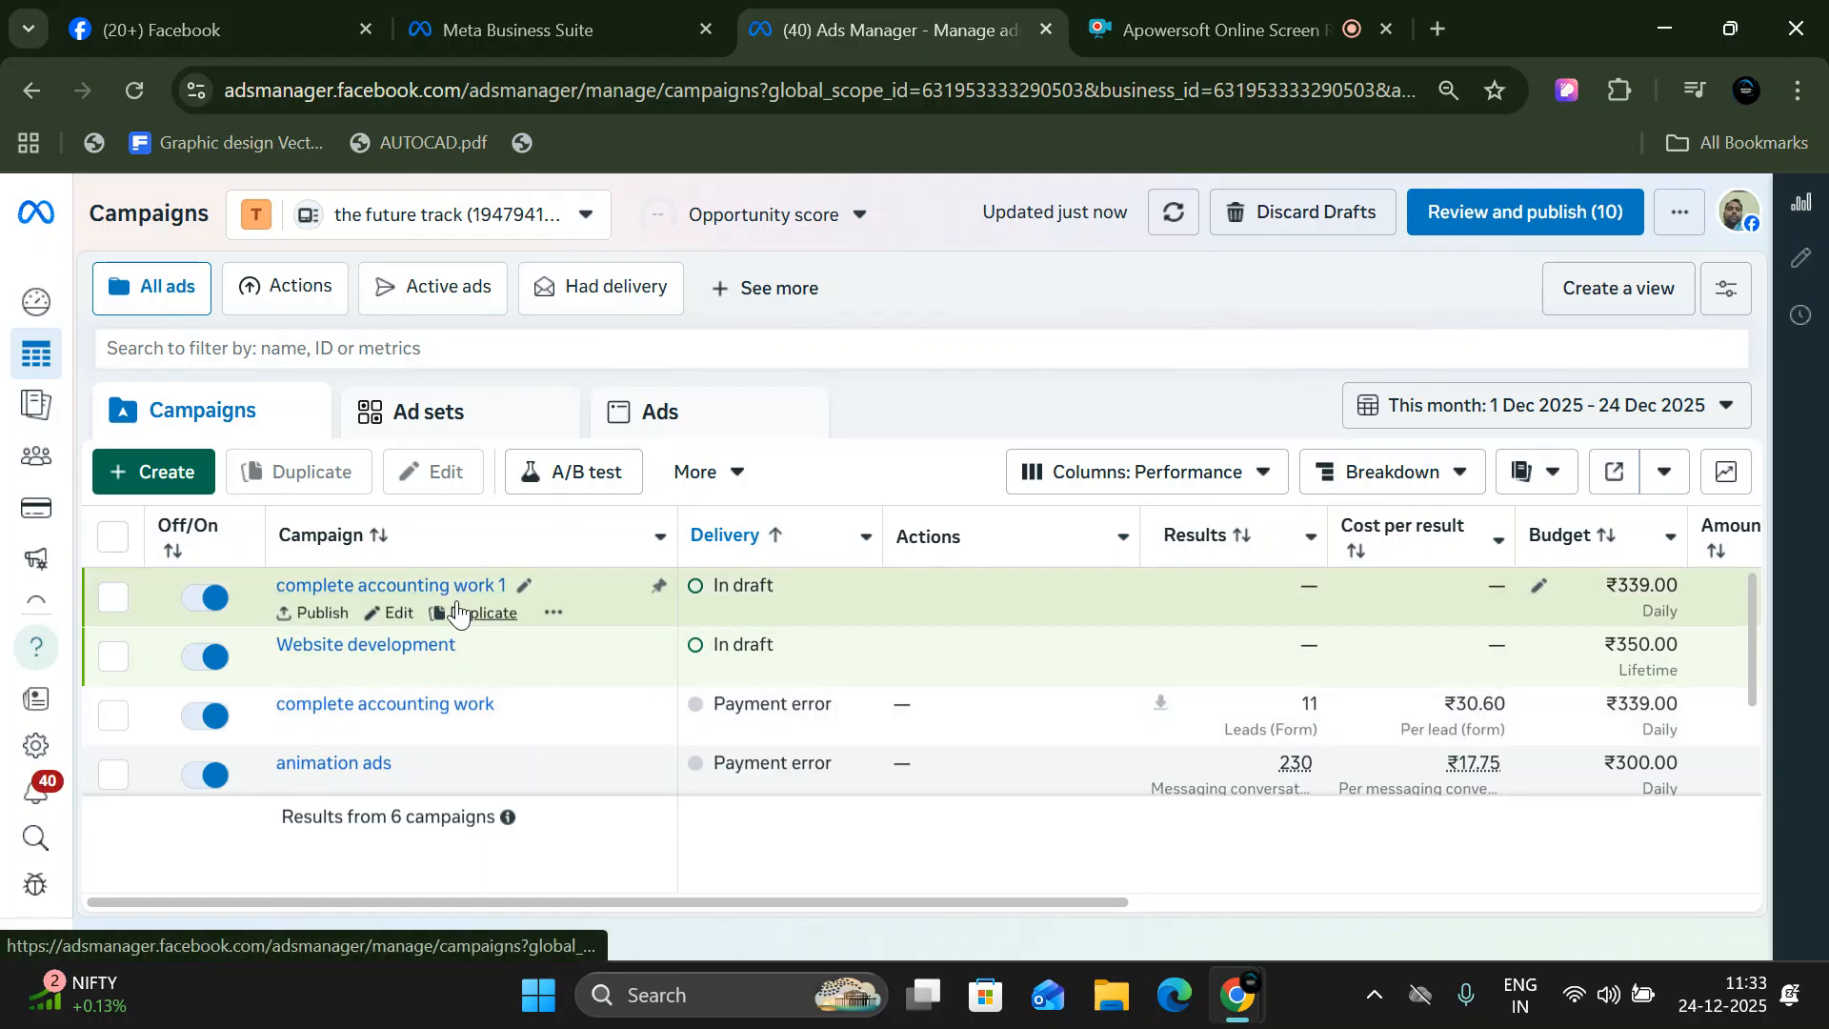
pyautogui.scroll(-3, 448, 738)
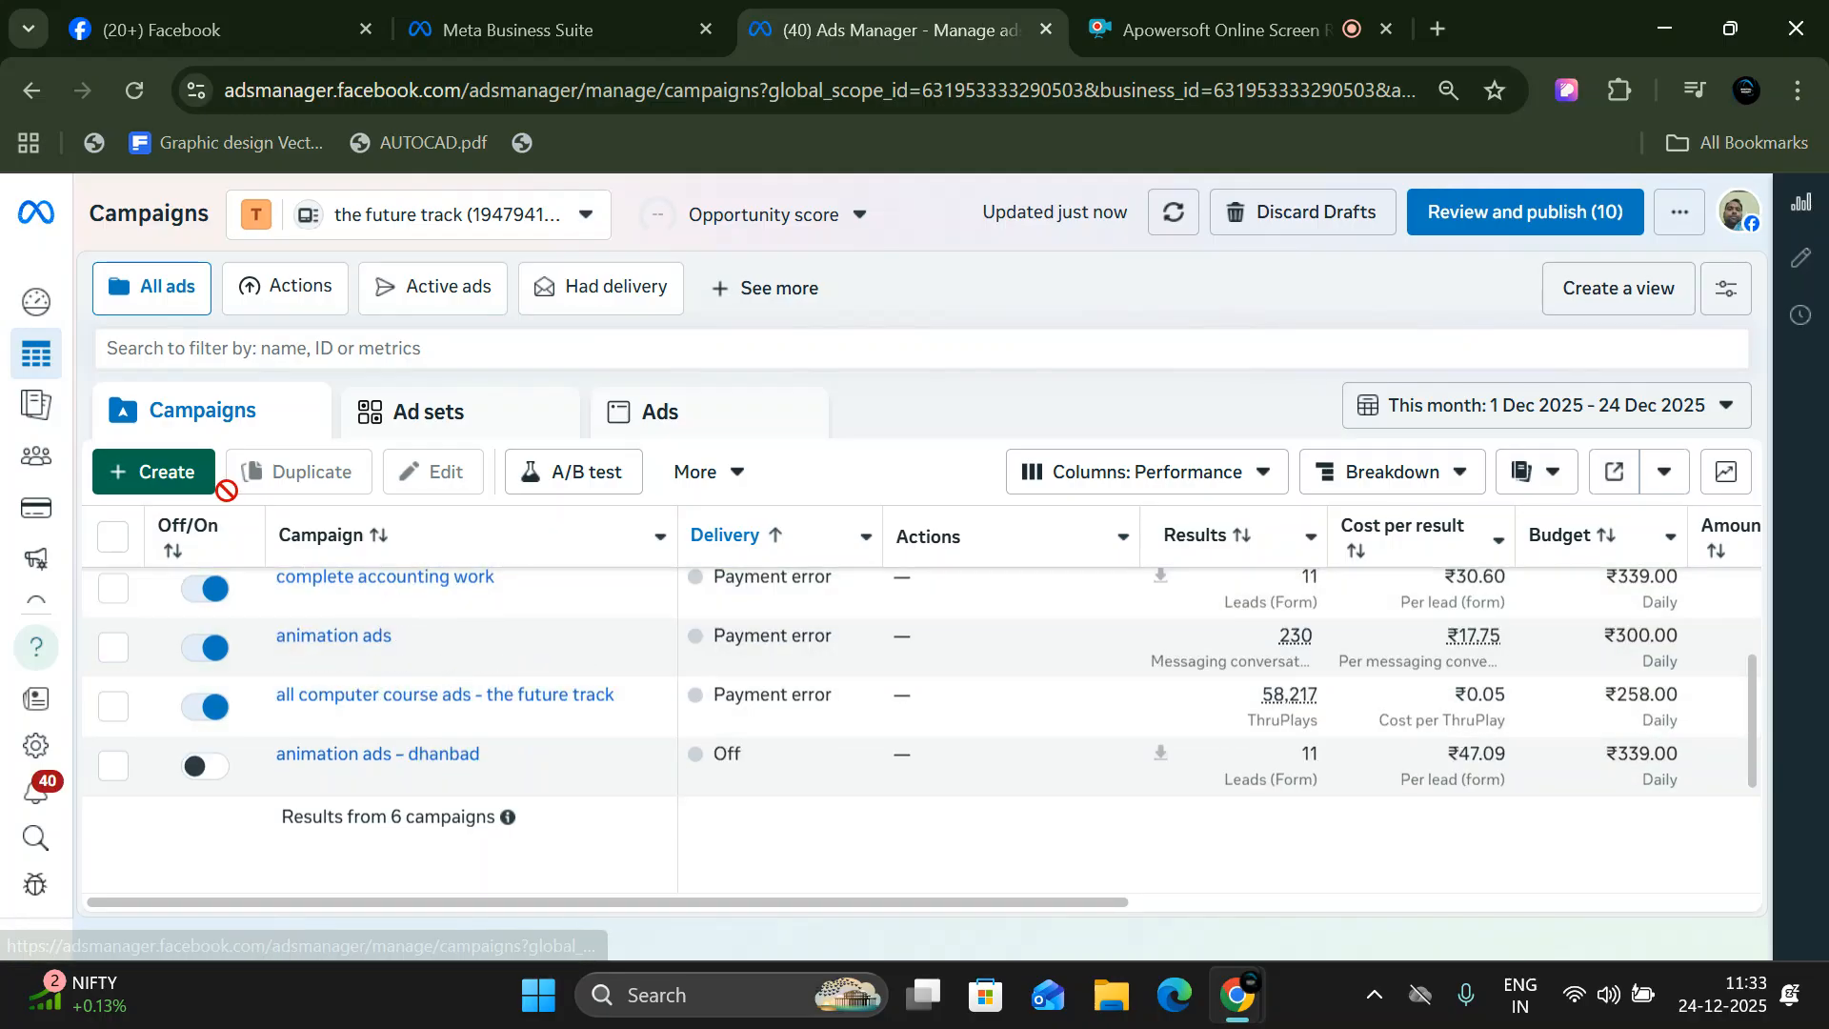
pyautogui.click(186, 476)
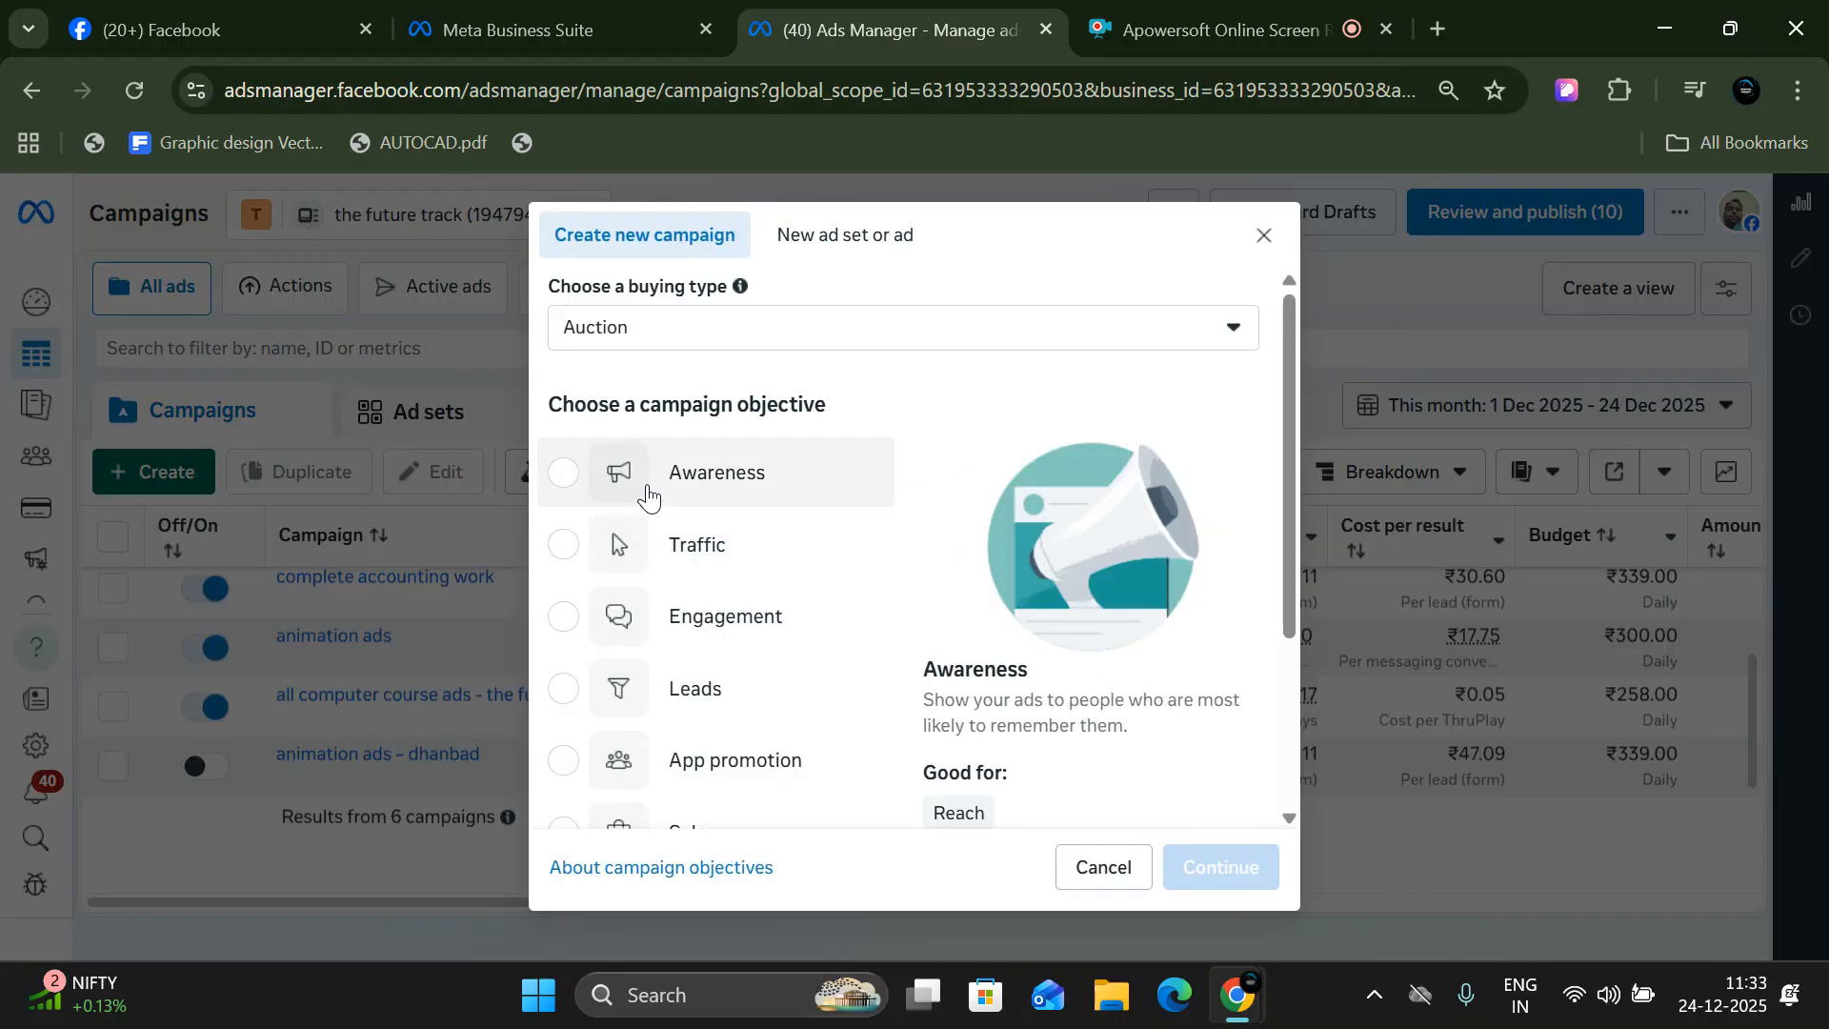
pyautogui.click(648, 492)
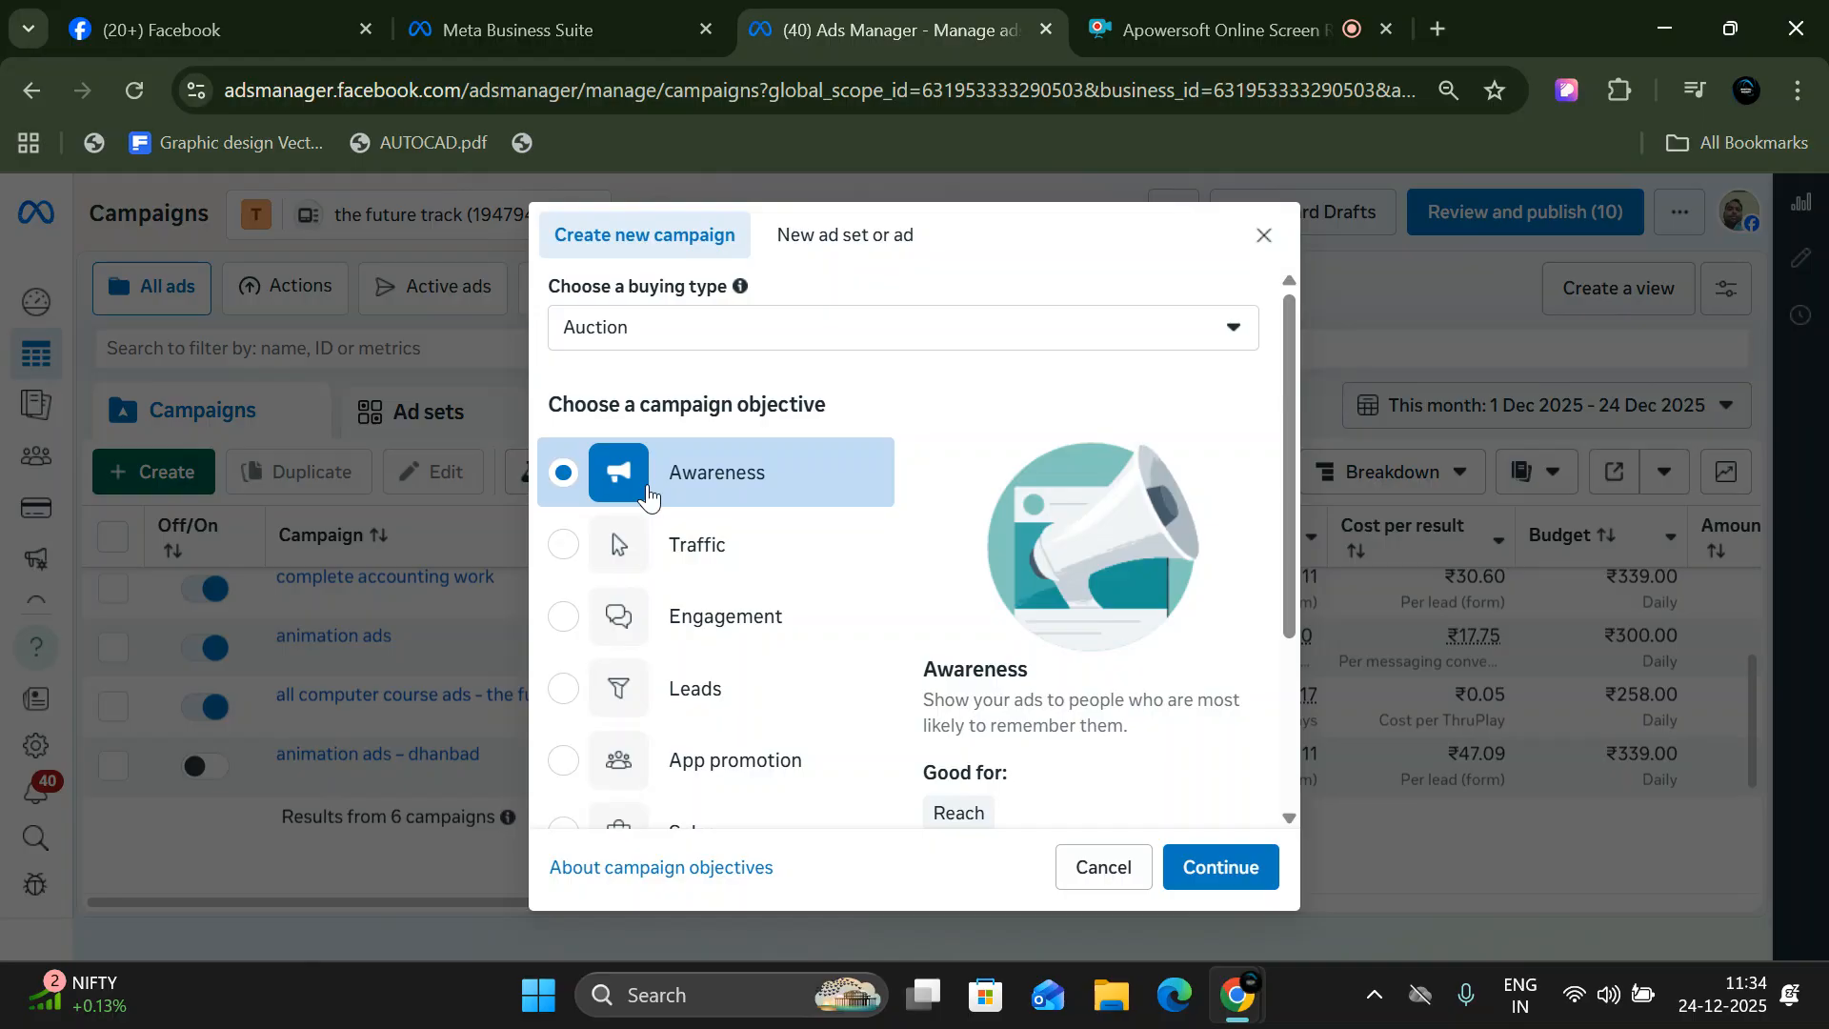
# - Read the Reach, Brand awareness and Video views explanations for the Awareness objective, and continue to the campaign setup
pyautogui.scroll(-2, 719, 496)
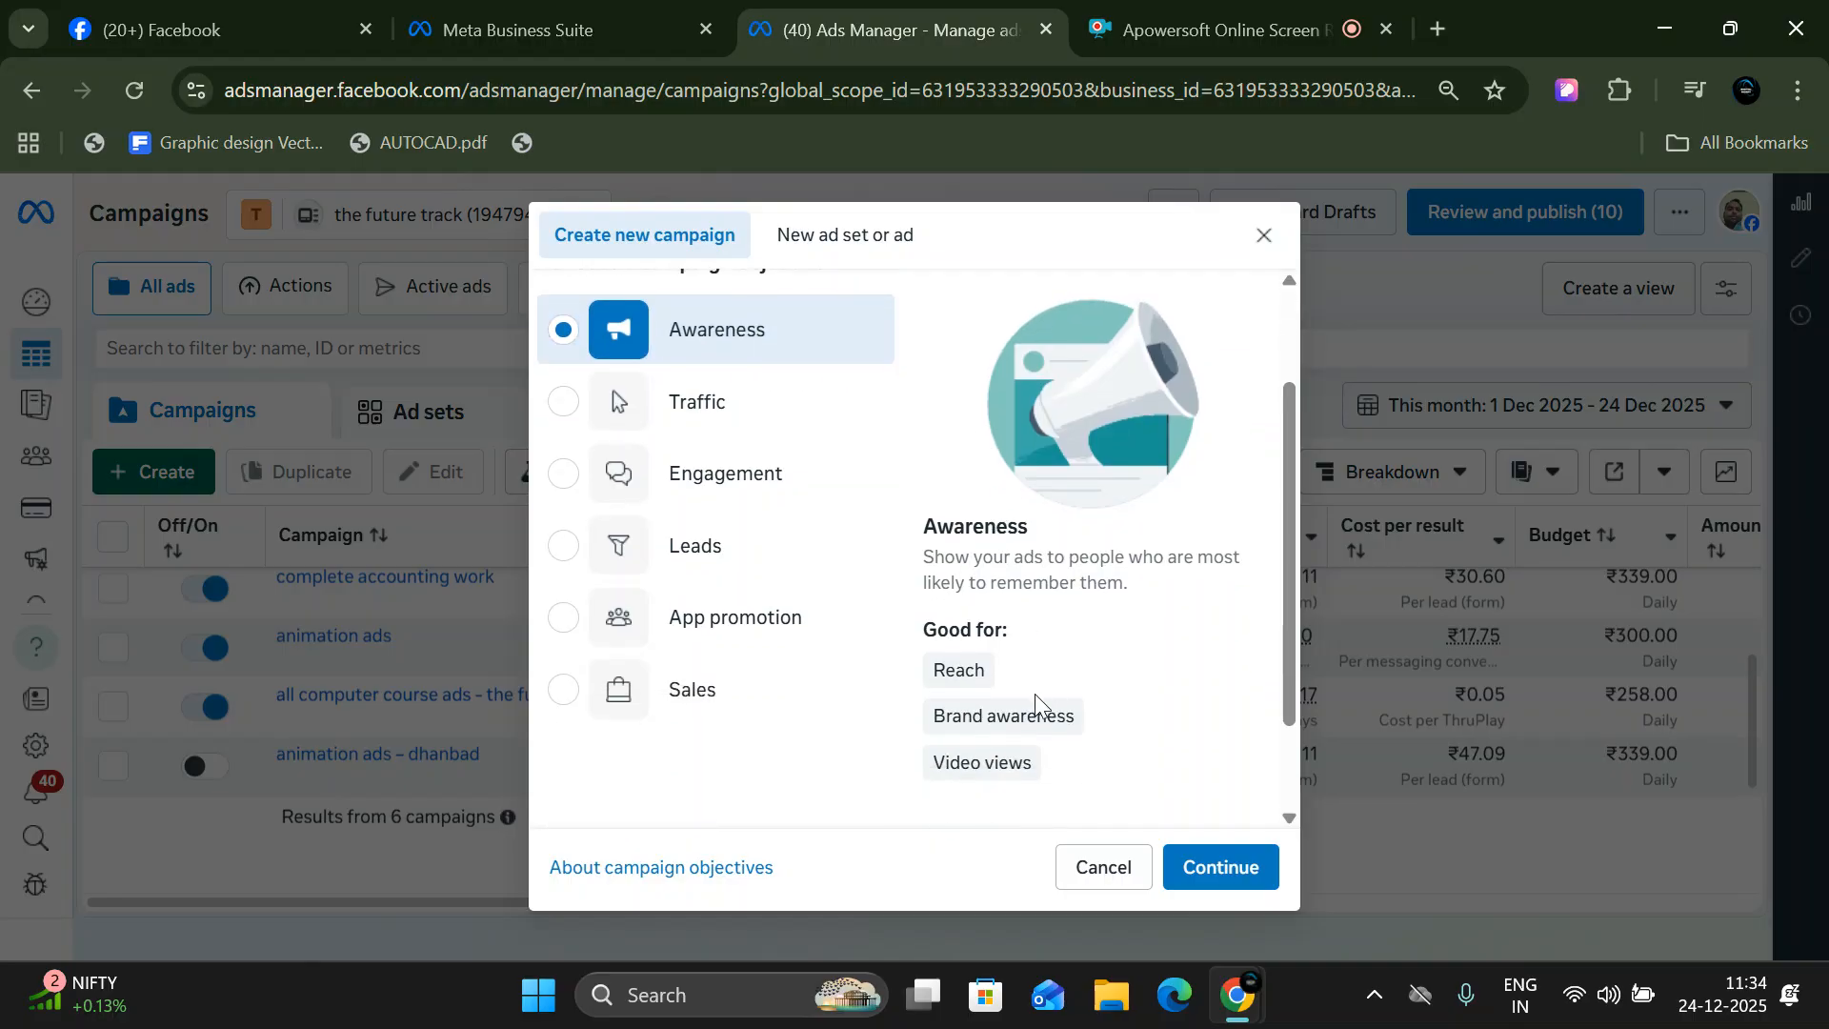
pyautogui.moveTo(929, 687)
pyautogui.moveTo(988, 768)
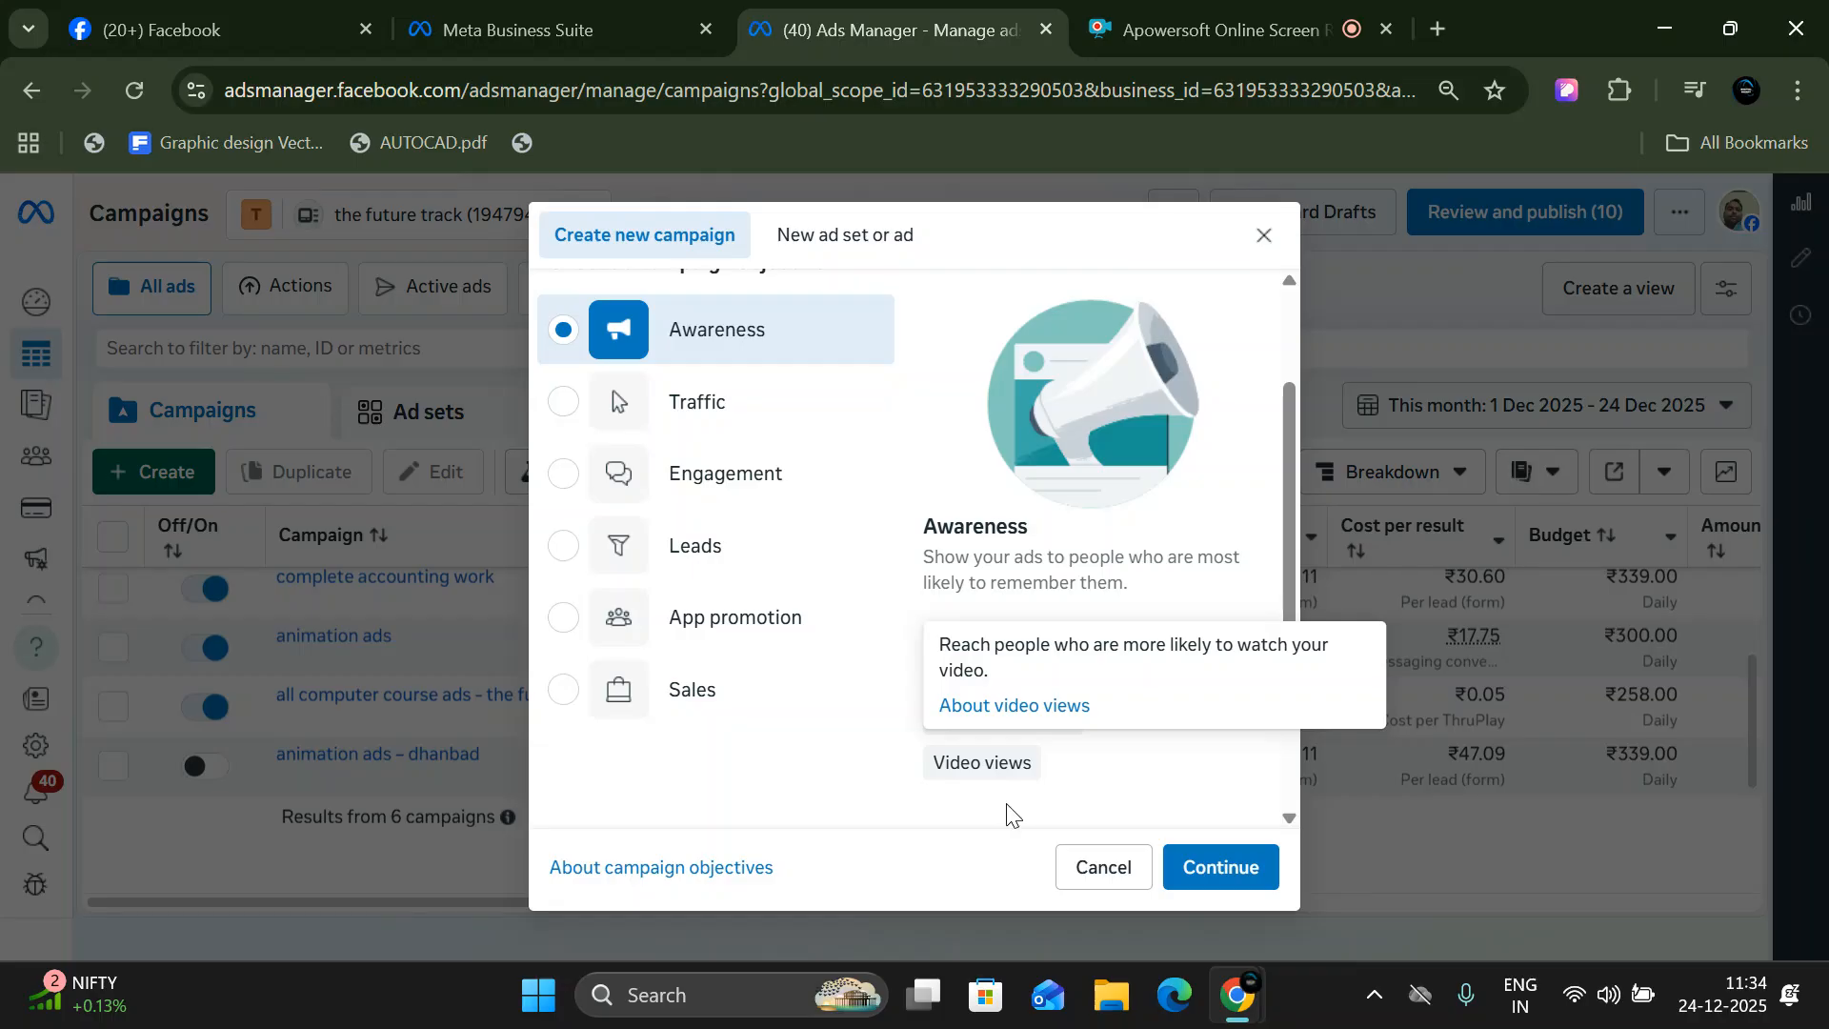
pyautogui.moveTo(1012, 686)
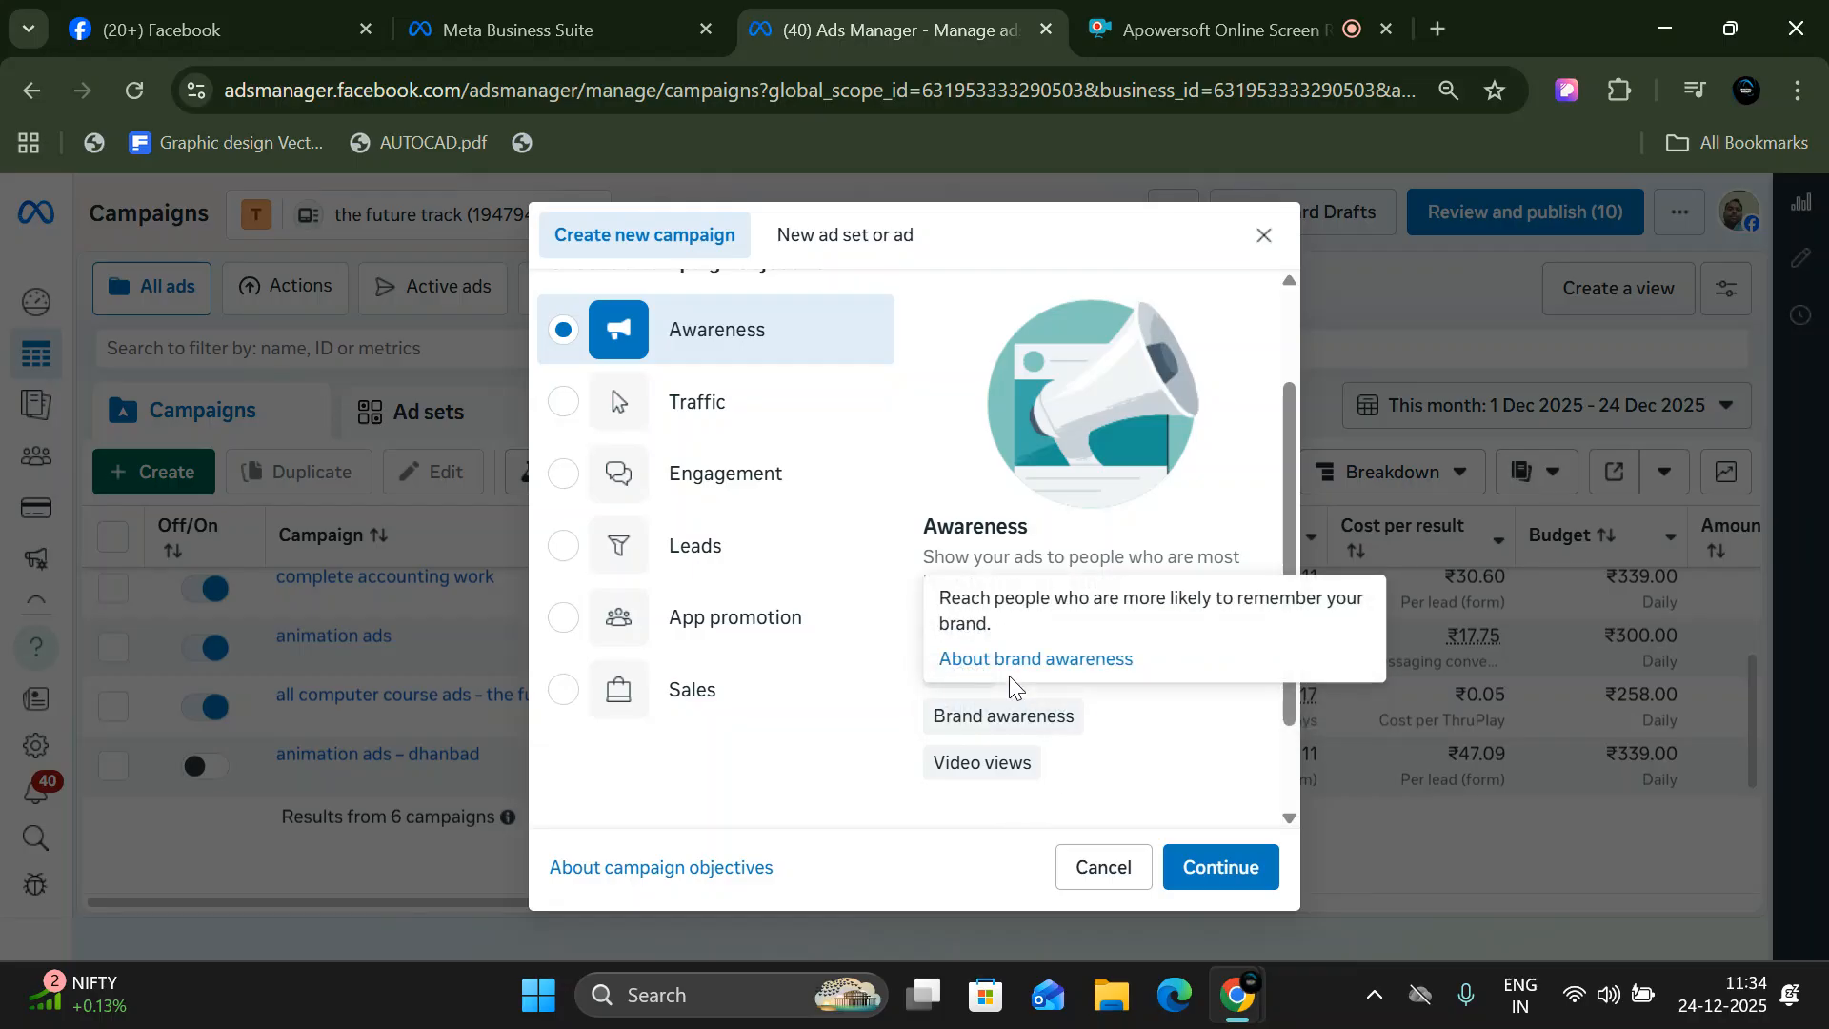
pyautogui.moveTo(1057, 742)
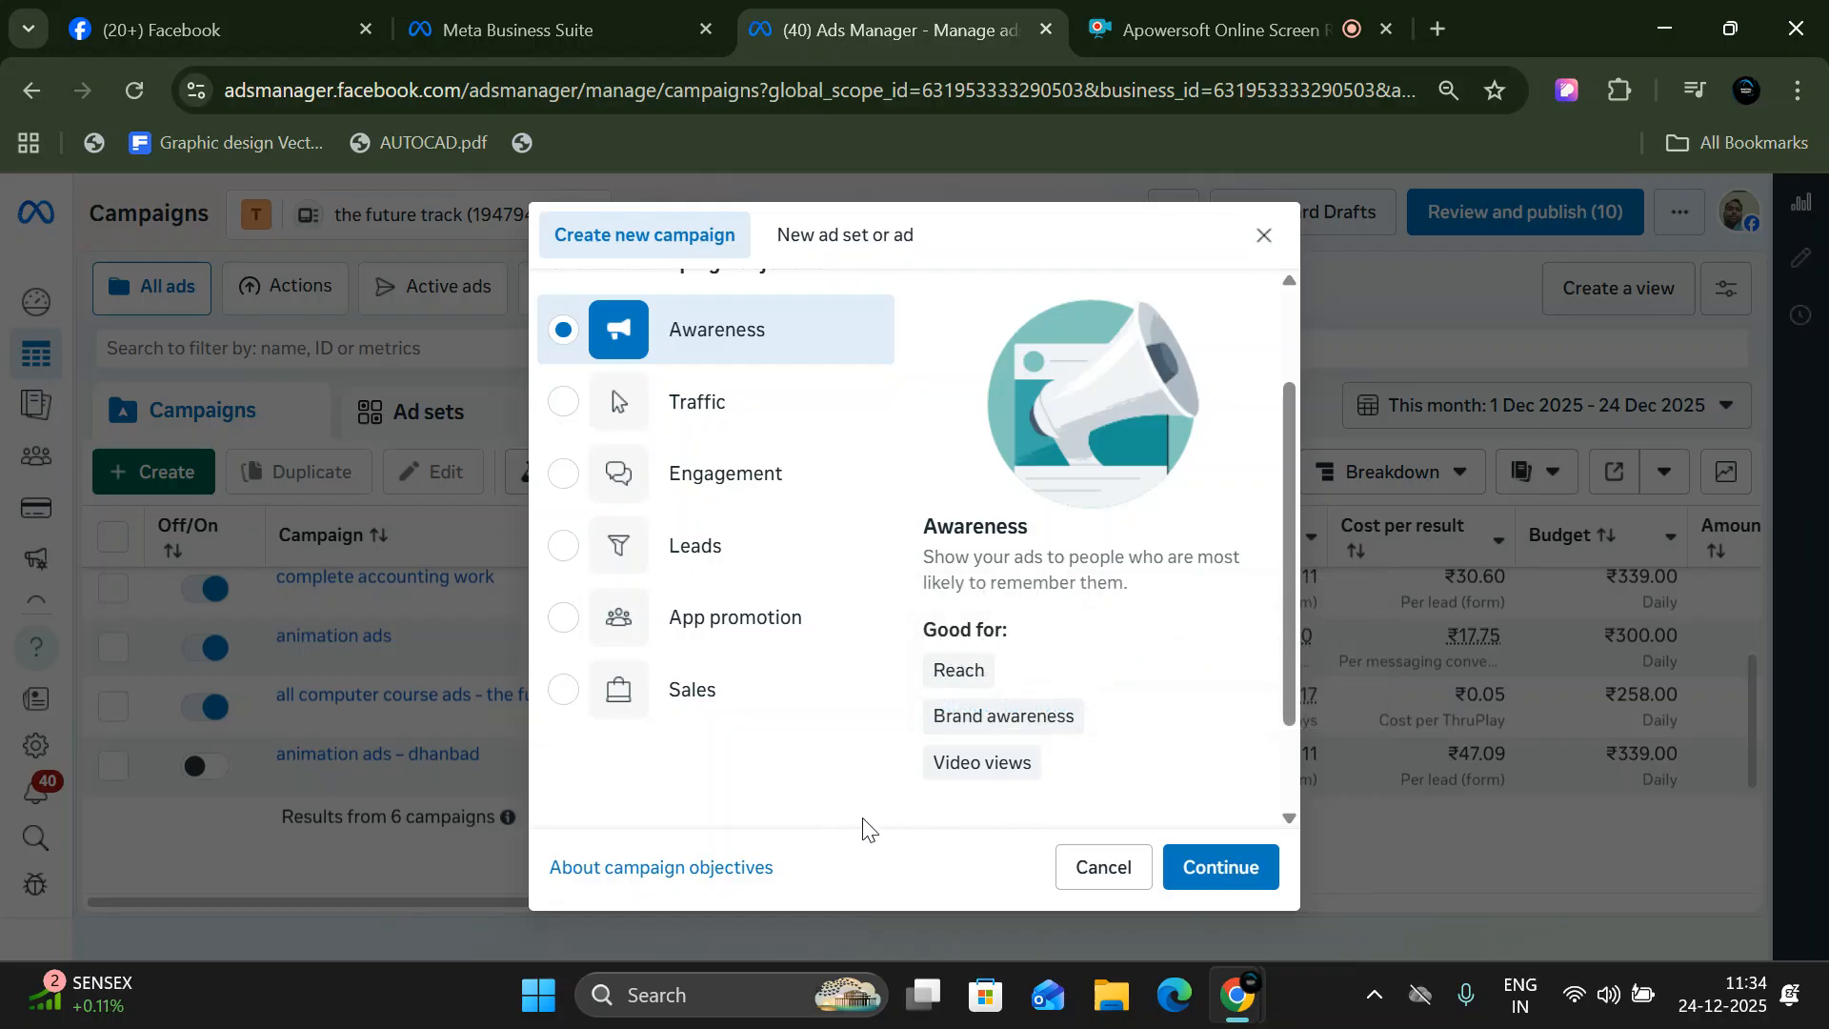
pyautogui.scroll(2, 715, 467)
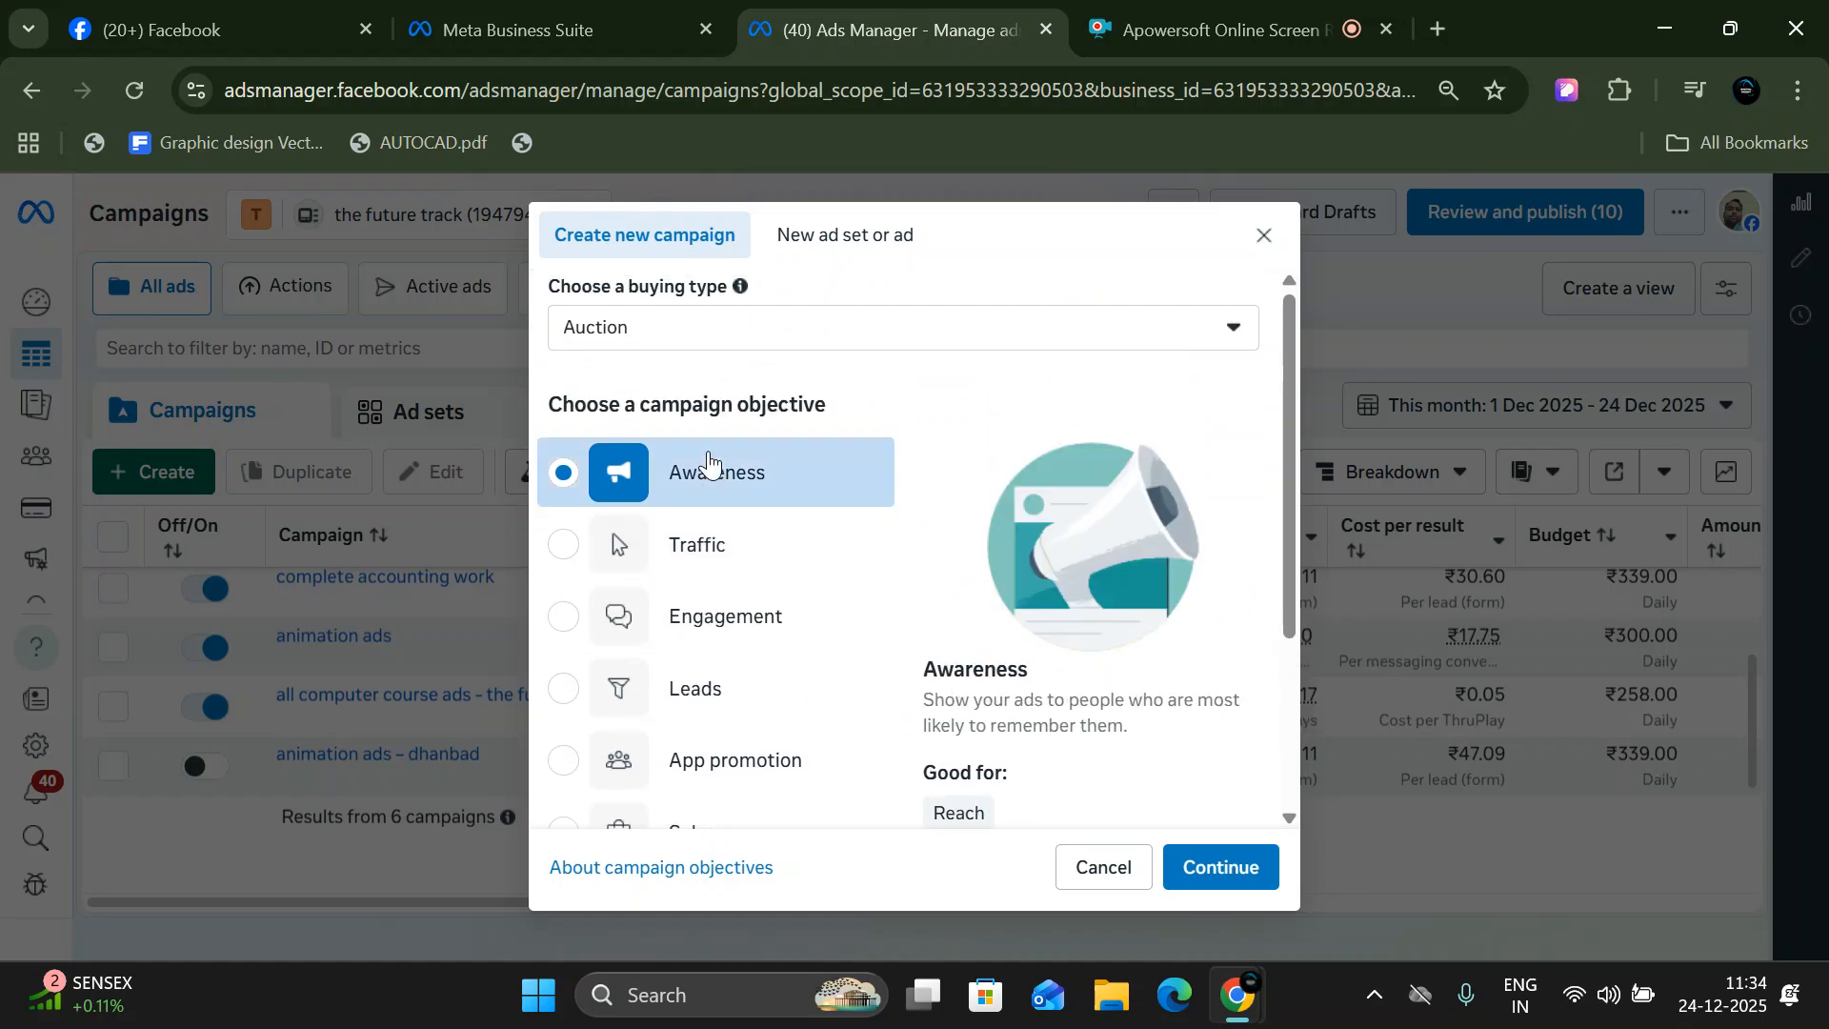
pyautogui.click(1259, 870)
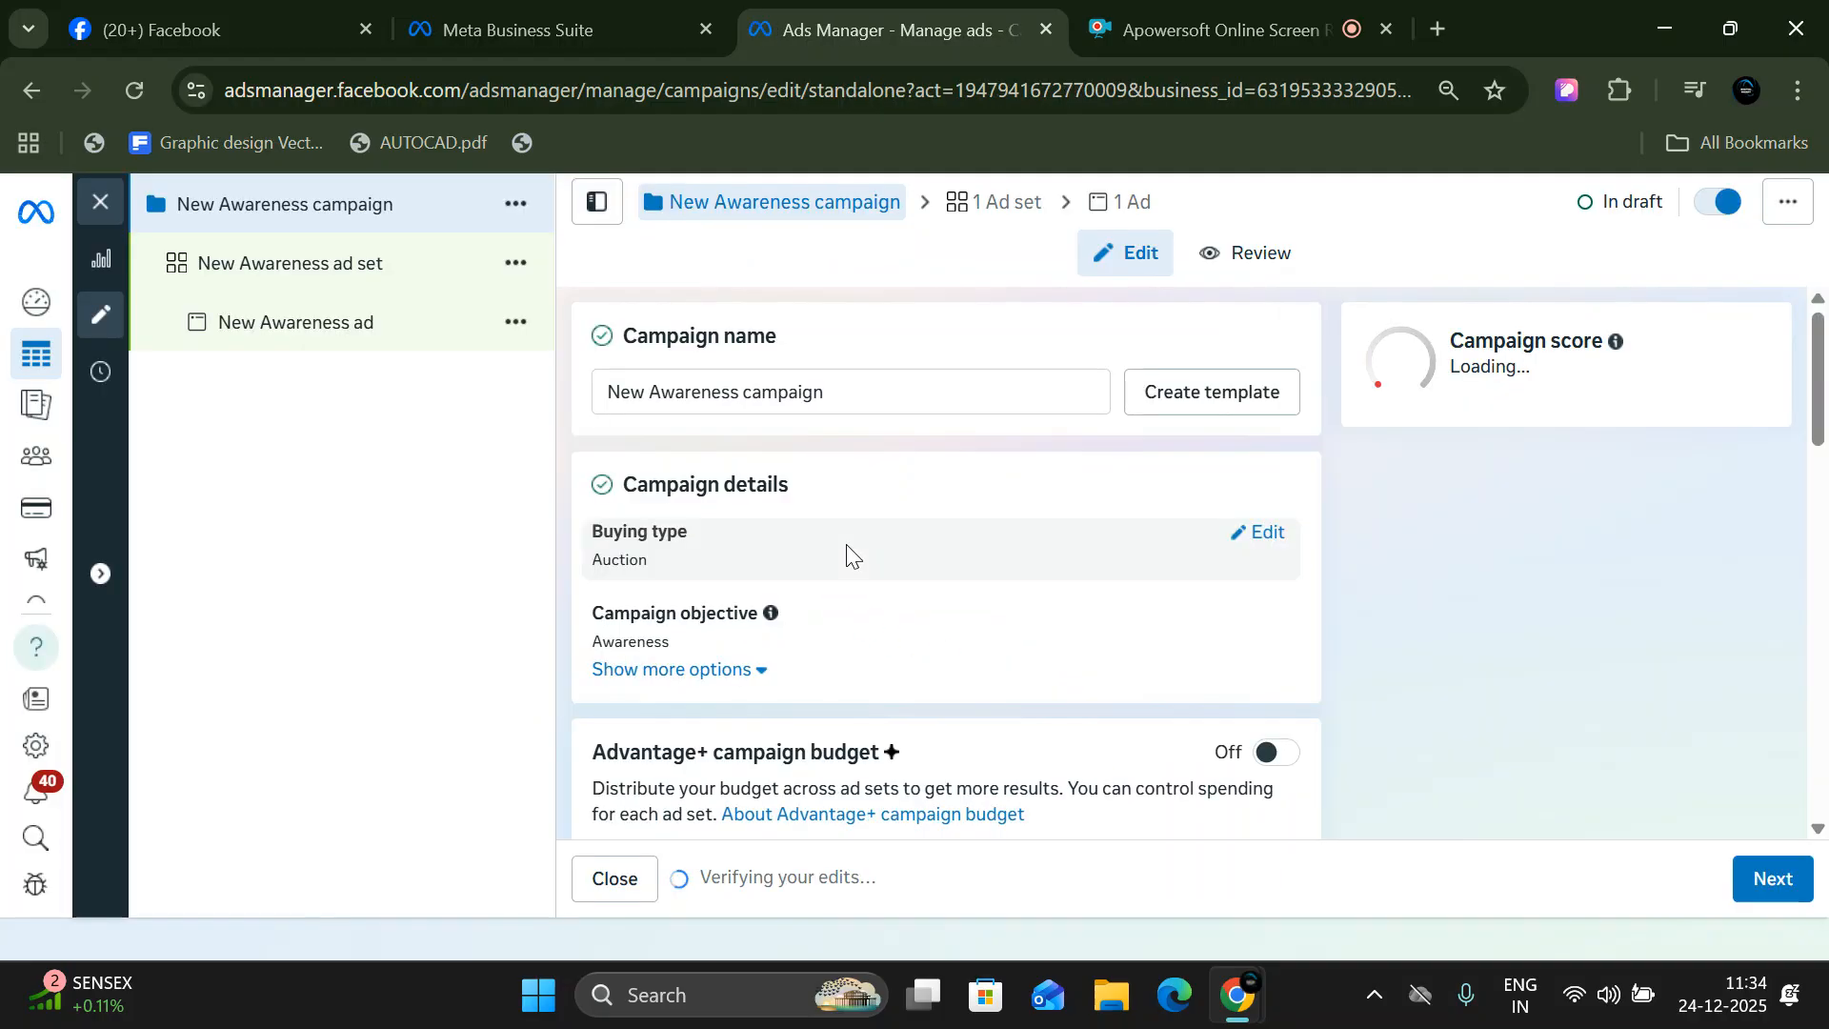
# - Rename the new Awareness campaign as "abs"
pyautogui.click(874, 396)
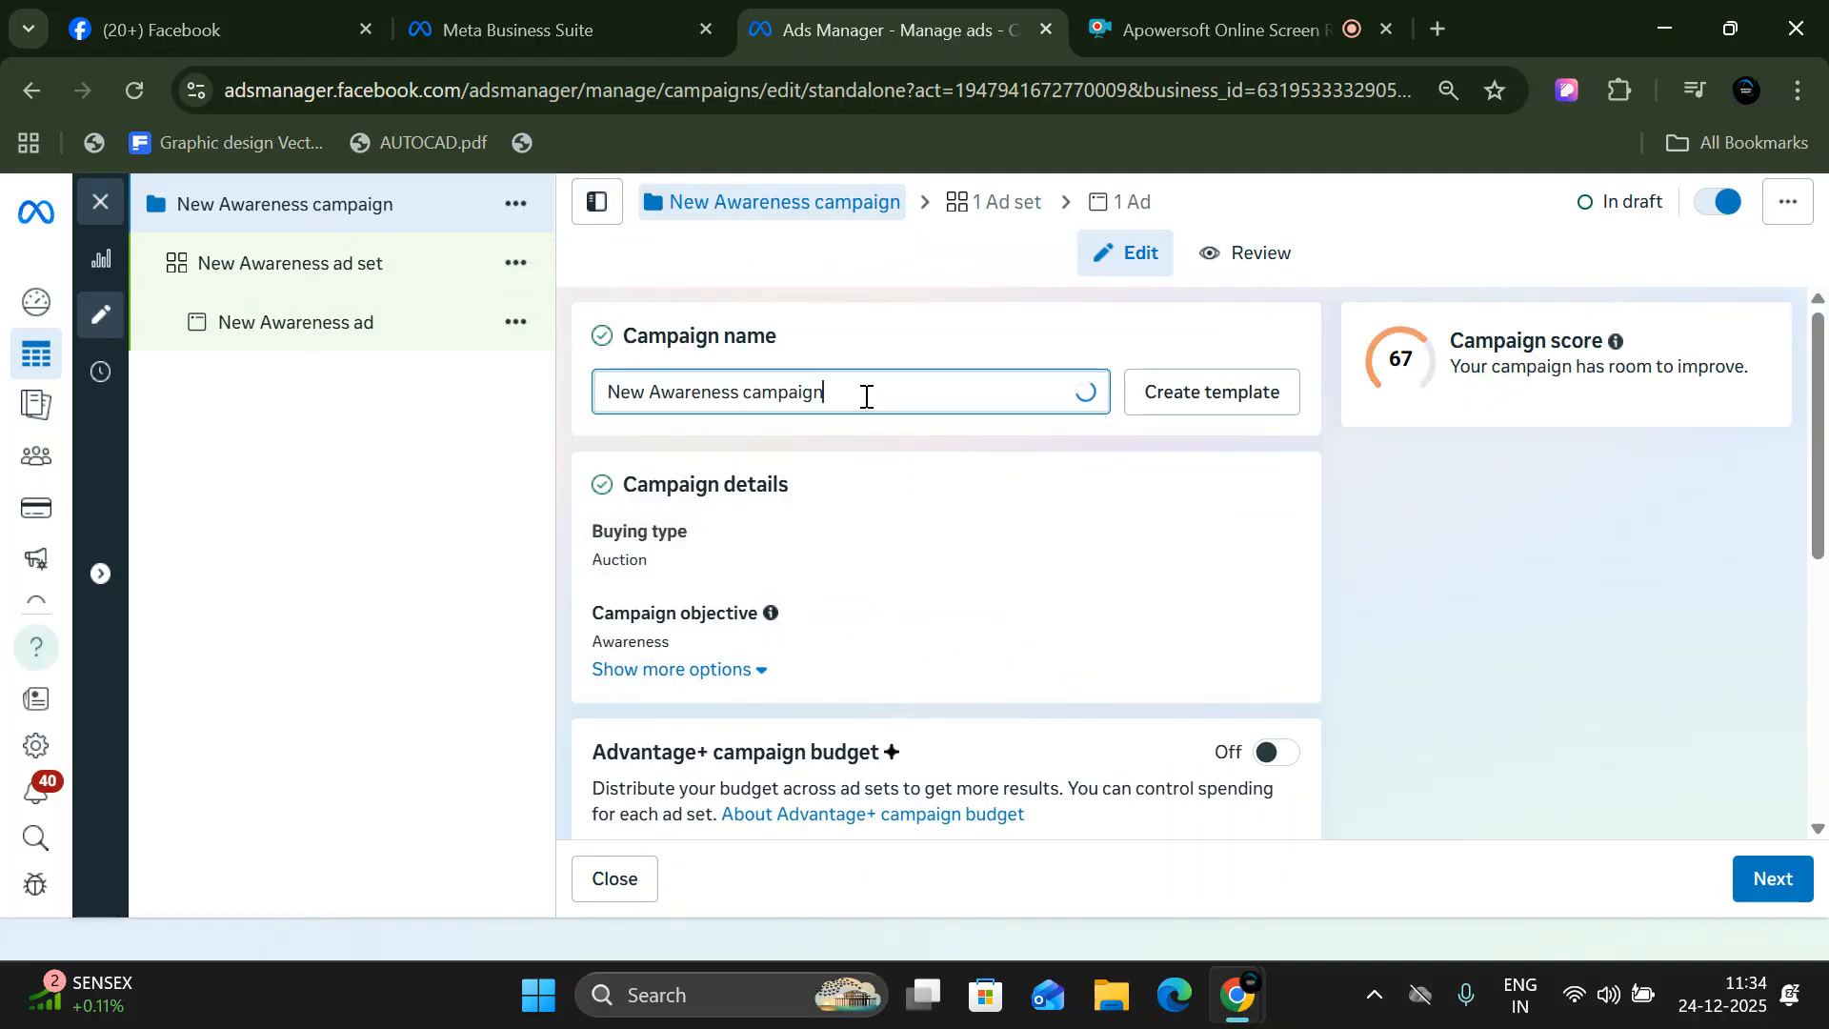
pyautogui.moveTo(874, 396); pyautogui.dragTo(586, 385)
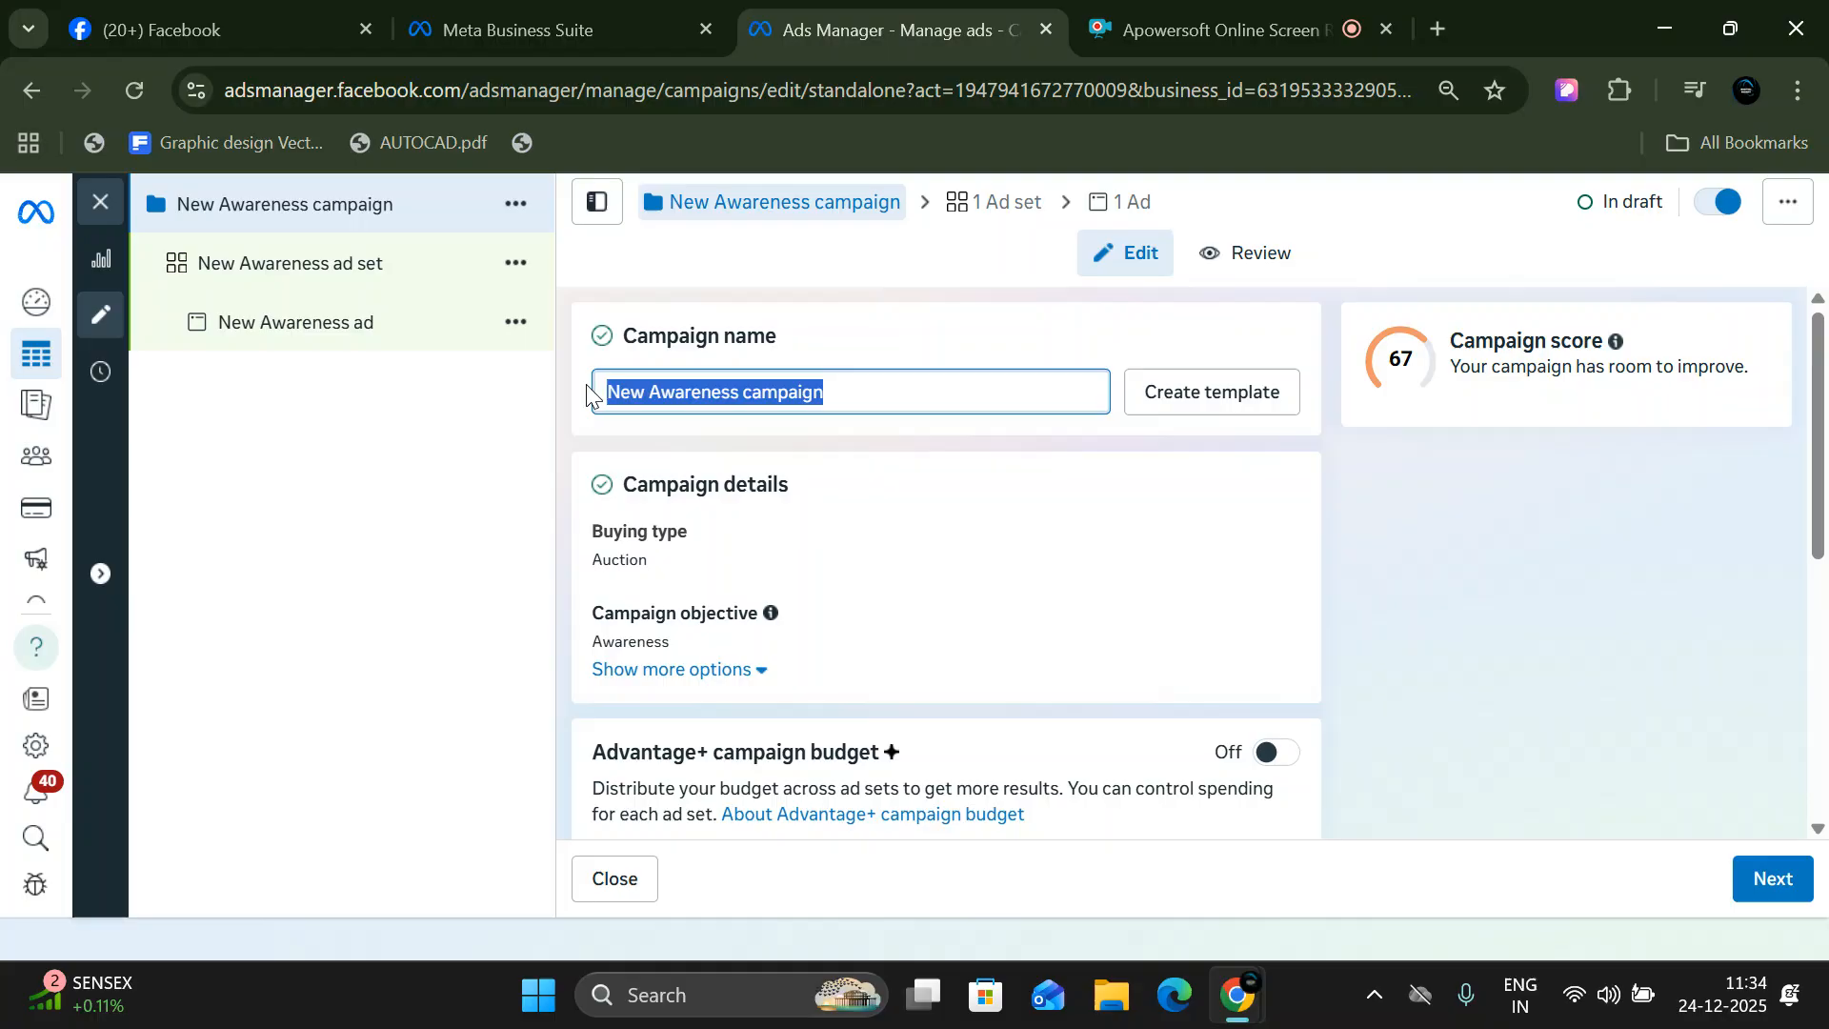
pyautogui.write('abs')
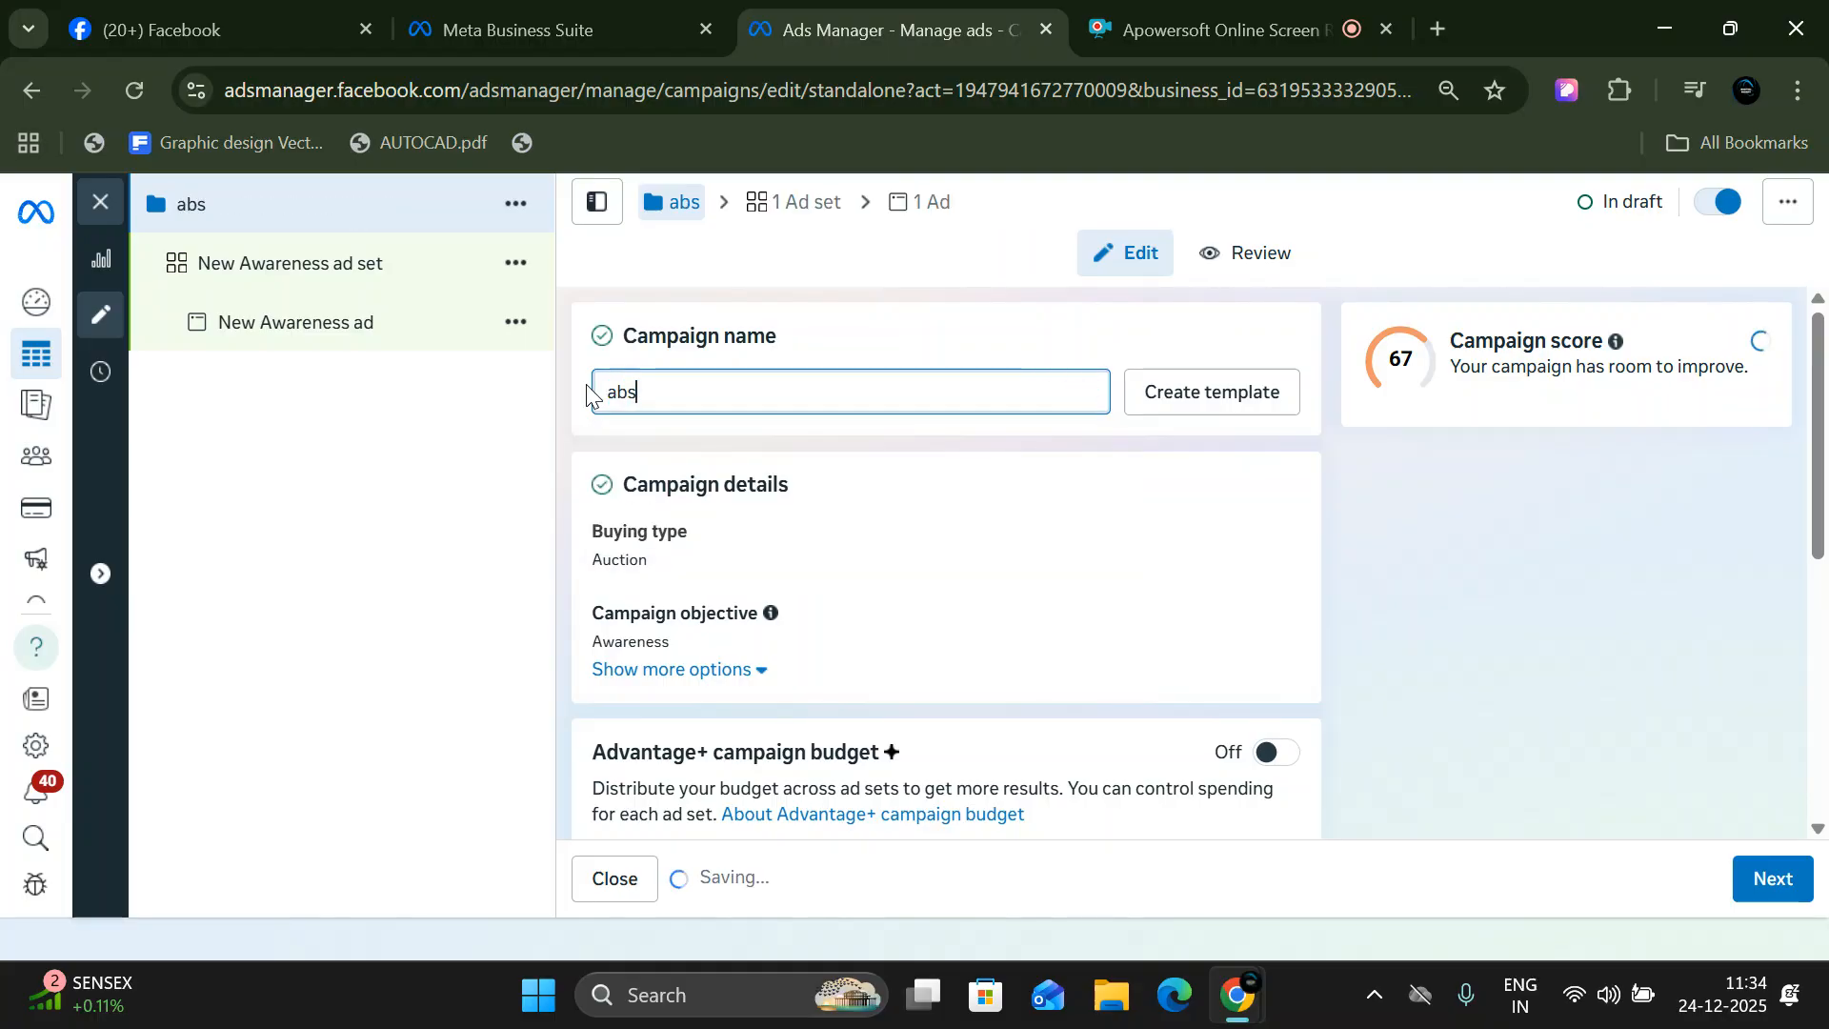
# - Turn on the Advantage+ campaign budget for the campaign, using the daily budget type
pyautogui.scroll(-1, 800, 604)
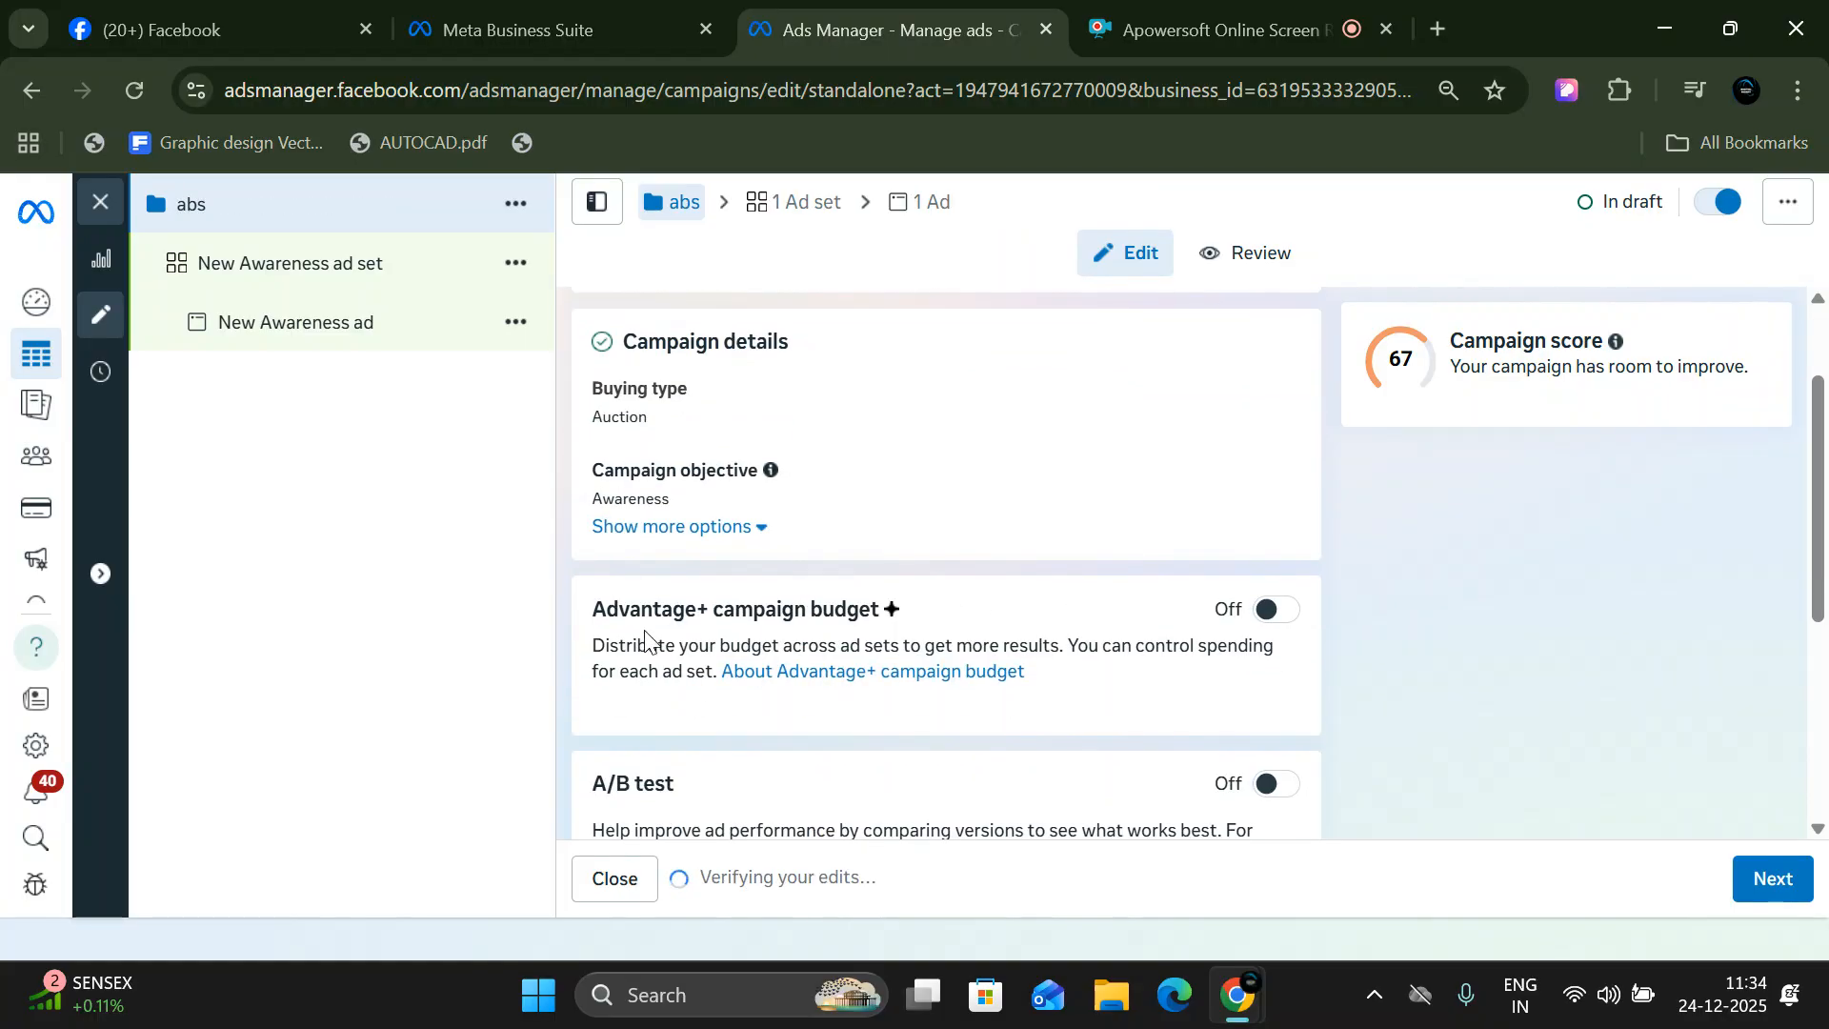
pyautogui.click(1273, 609)
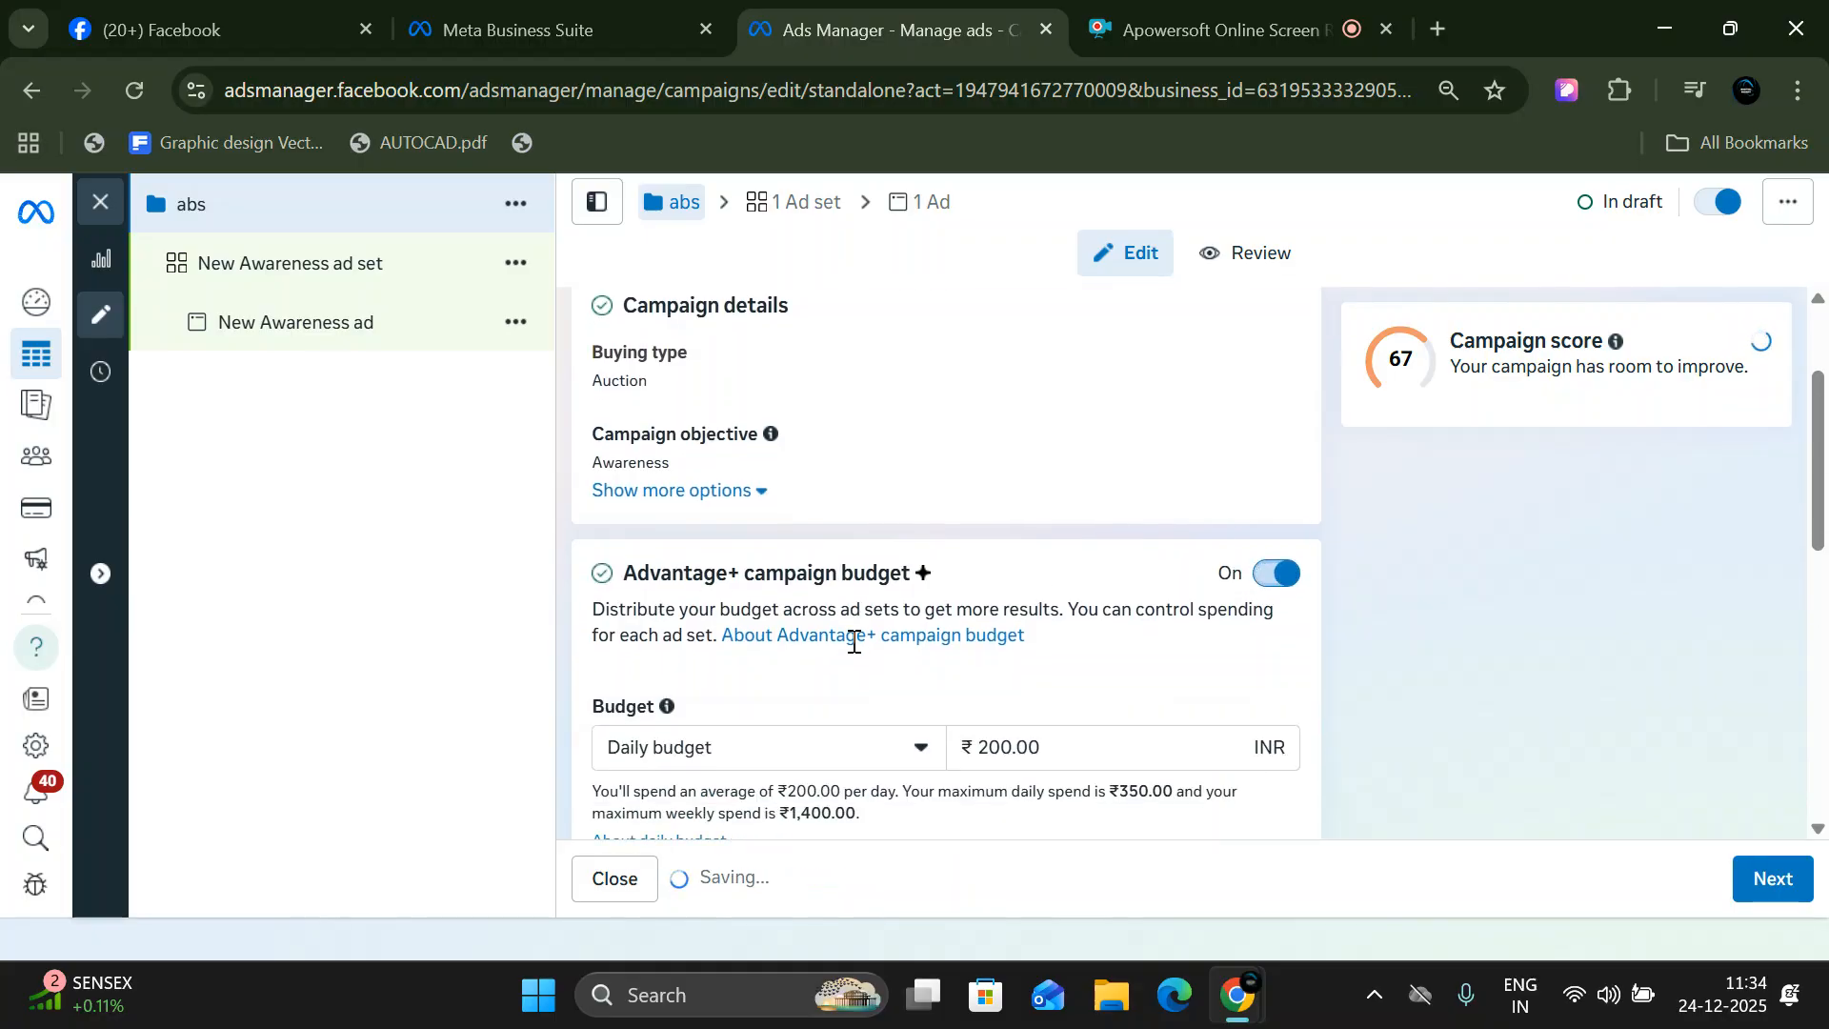
pyautogui.scroll(-1, 854, 643)
pyautogui.click(1070, 632)
pyautogui.click(805, 667)
pyautogui.click(781, 551)
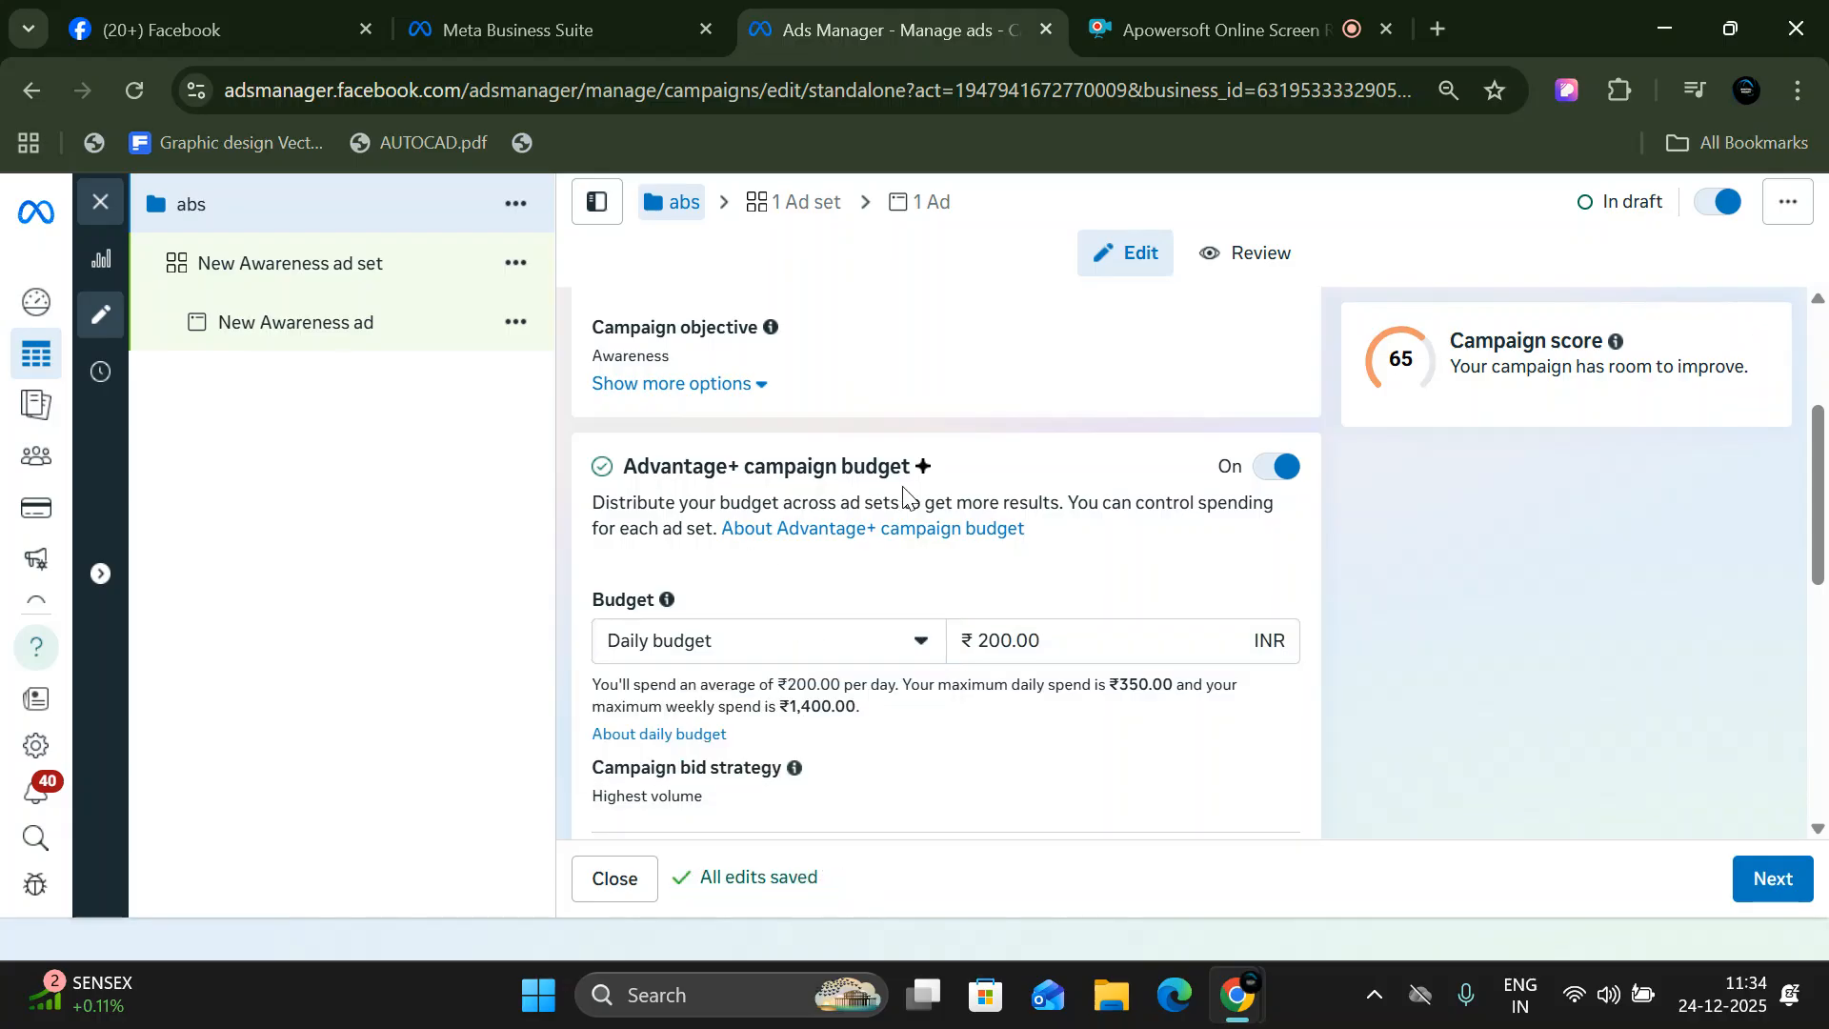
# - Look at the New Awareness ad set and its available actions, and return to the daily budget amount of the abs campaign
pyautogui.scroll(-1, 903, 493)
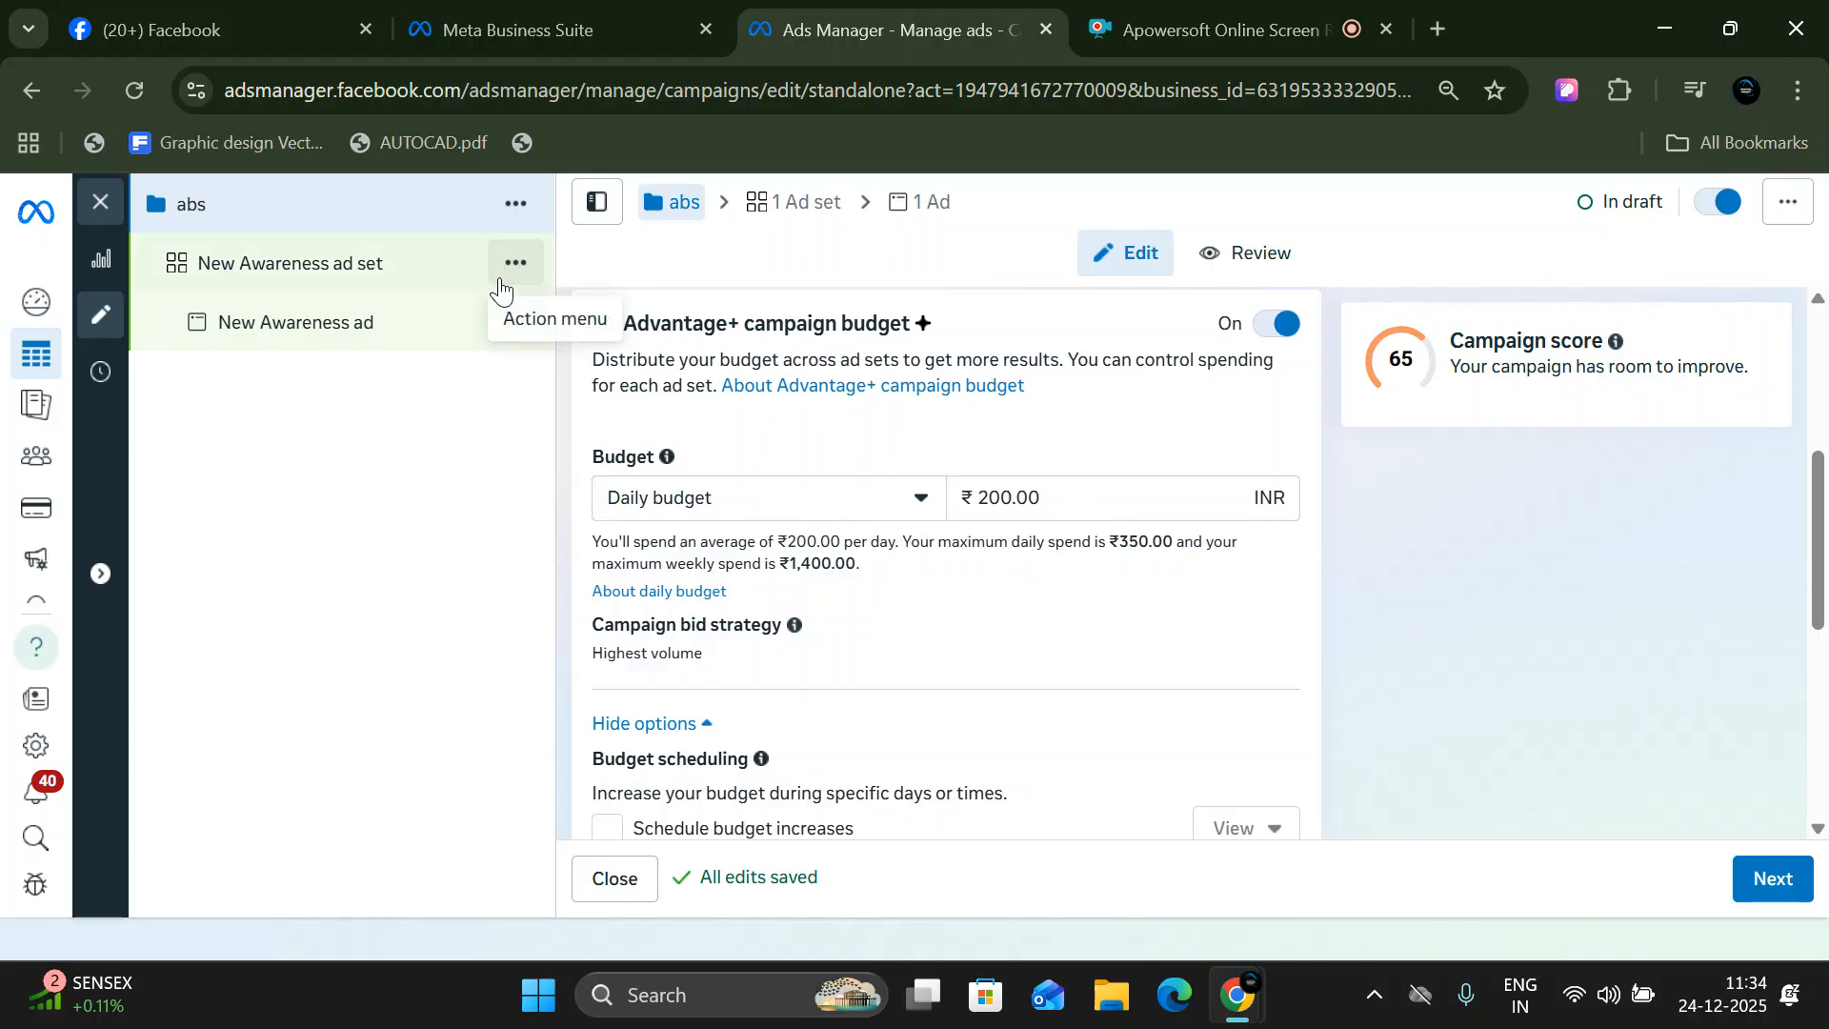
pyautogui.click(500, 280)
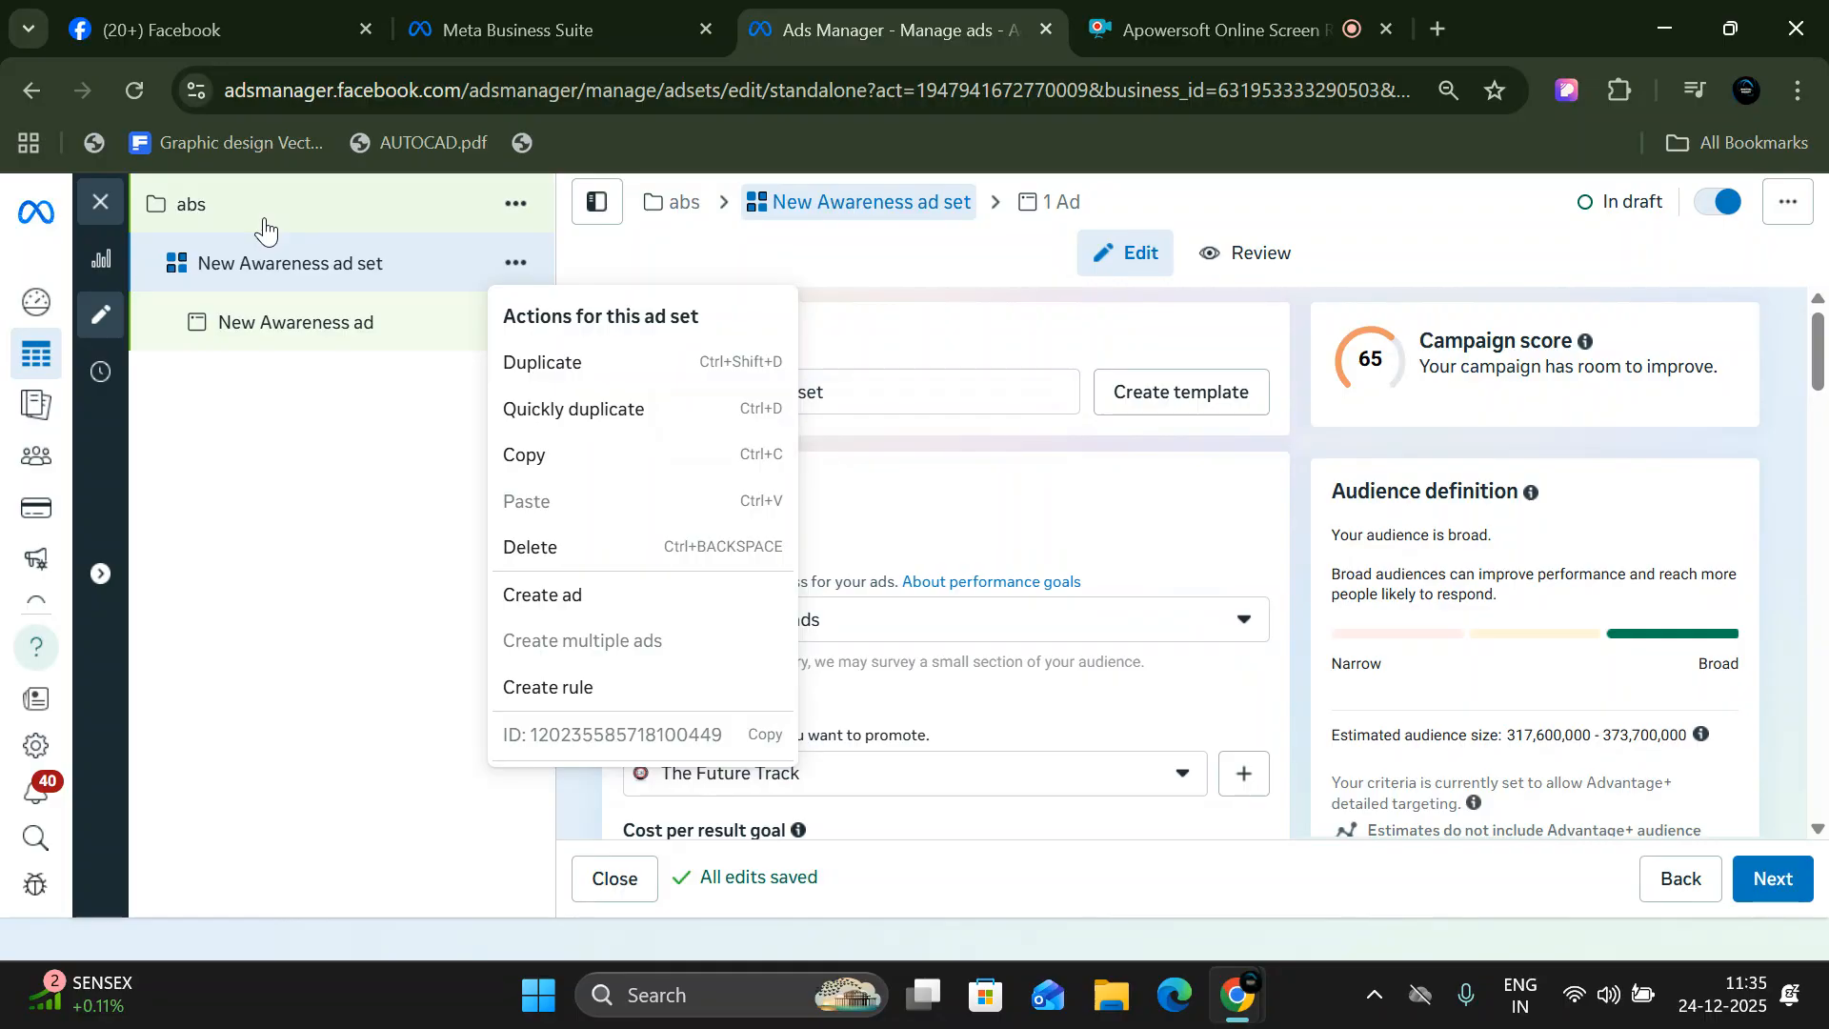
pyautogui.click(970, 560)
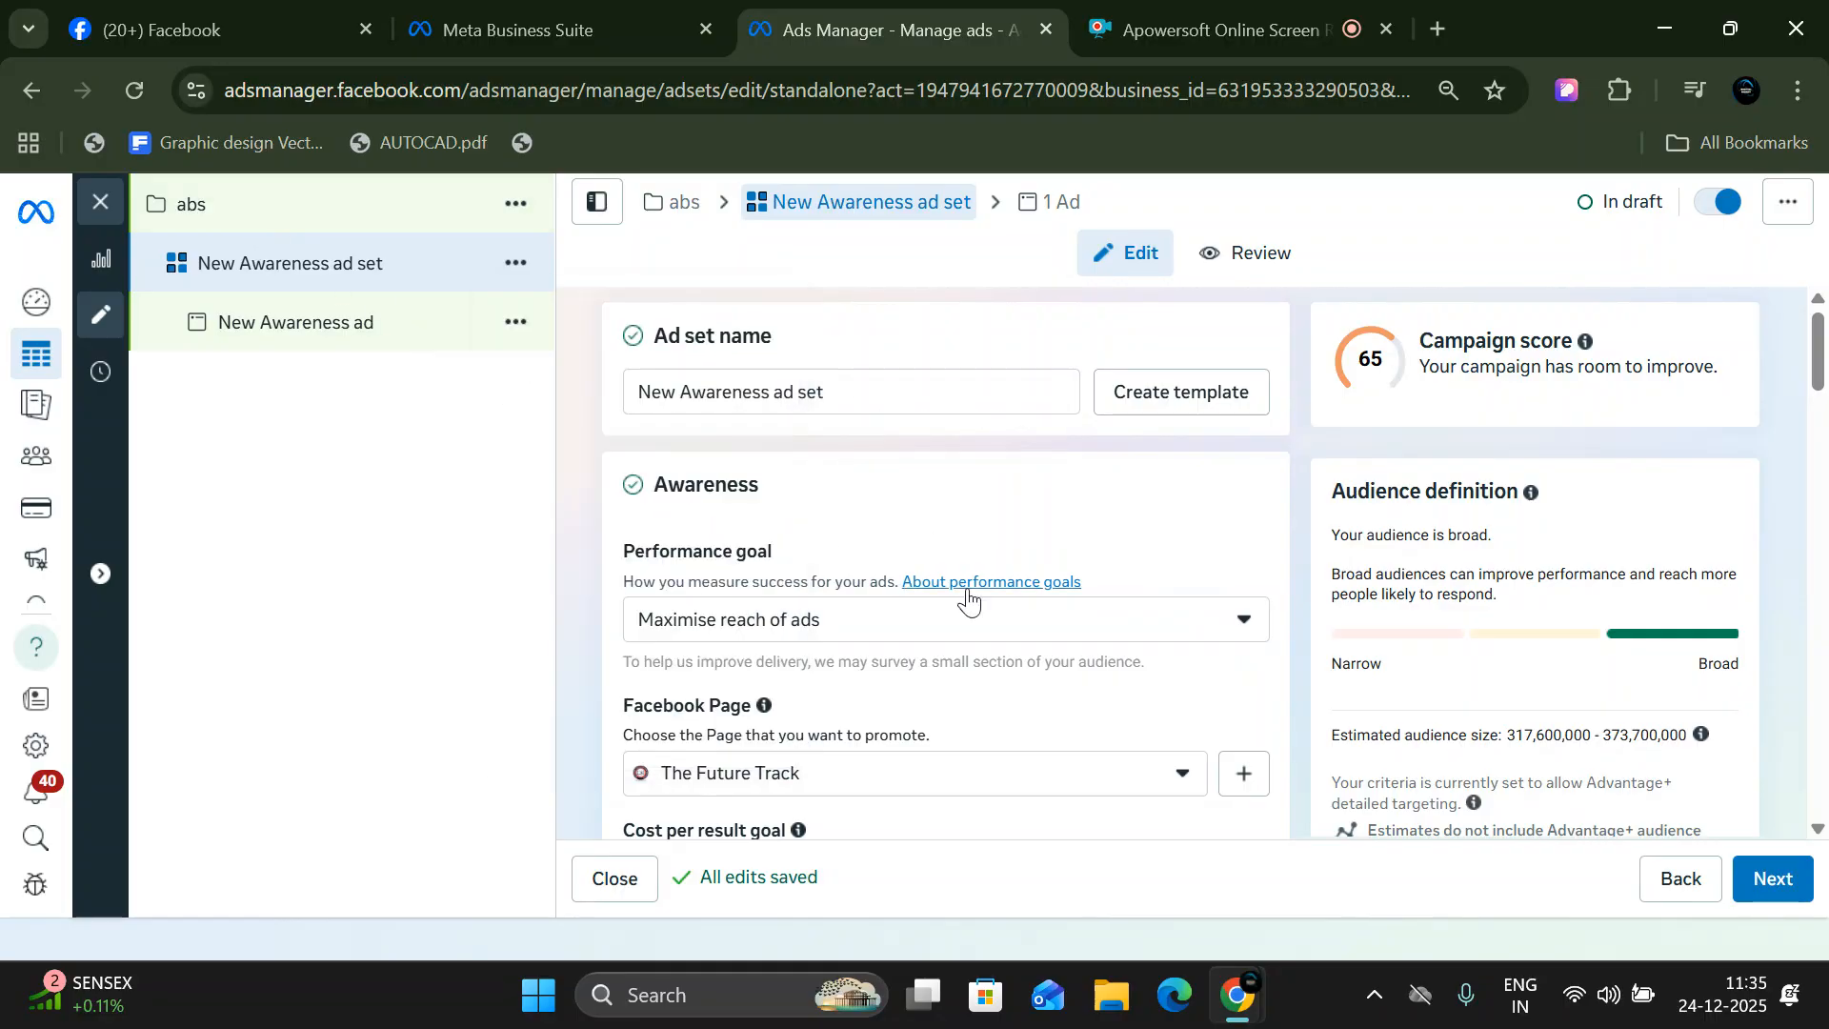
pyautogui.click(304, 231)
pyautogui.scroll(-2, 931, 645)
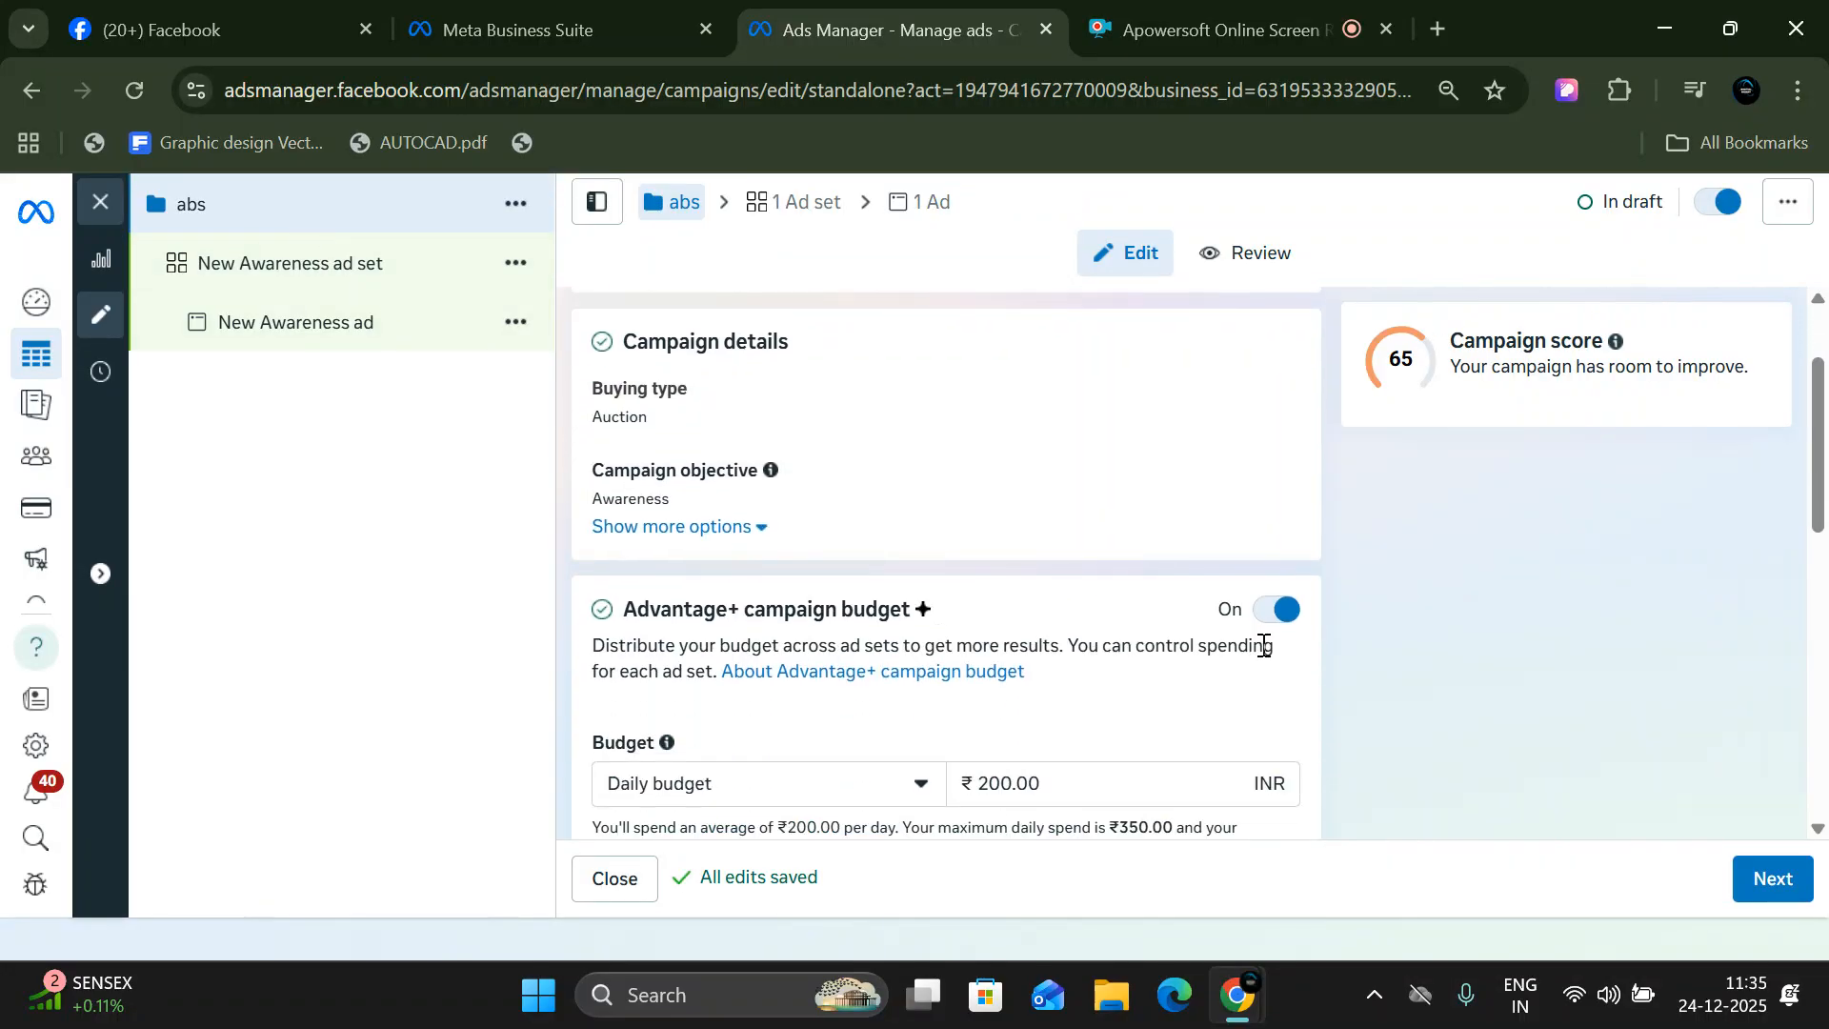
pyautogui.scroll(-2, 1144, 662)
pyautogui.moveTo(1066, 641); pyautogui.dragTo(968, 645)
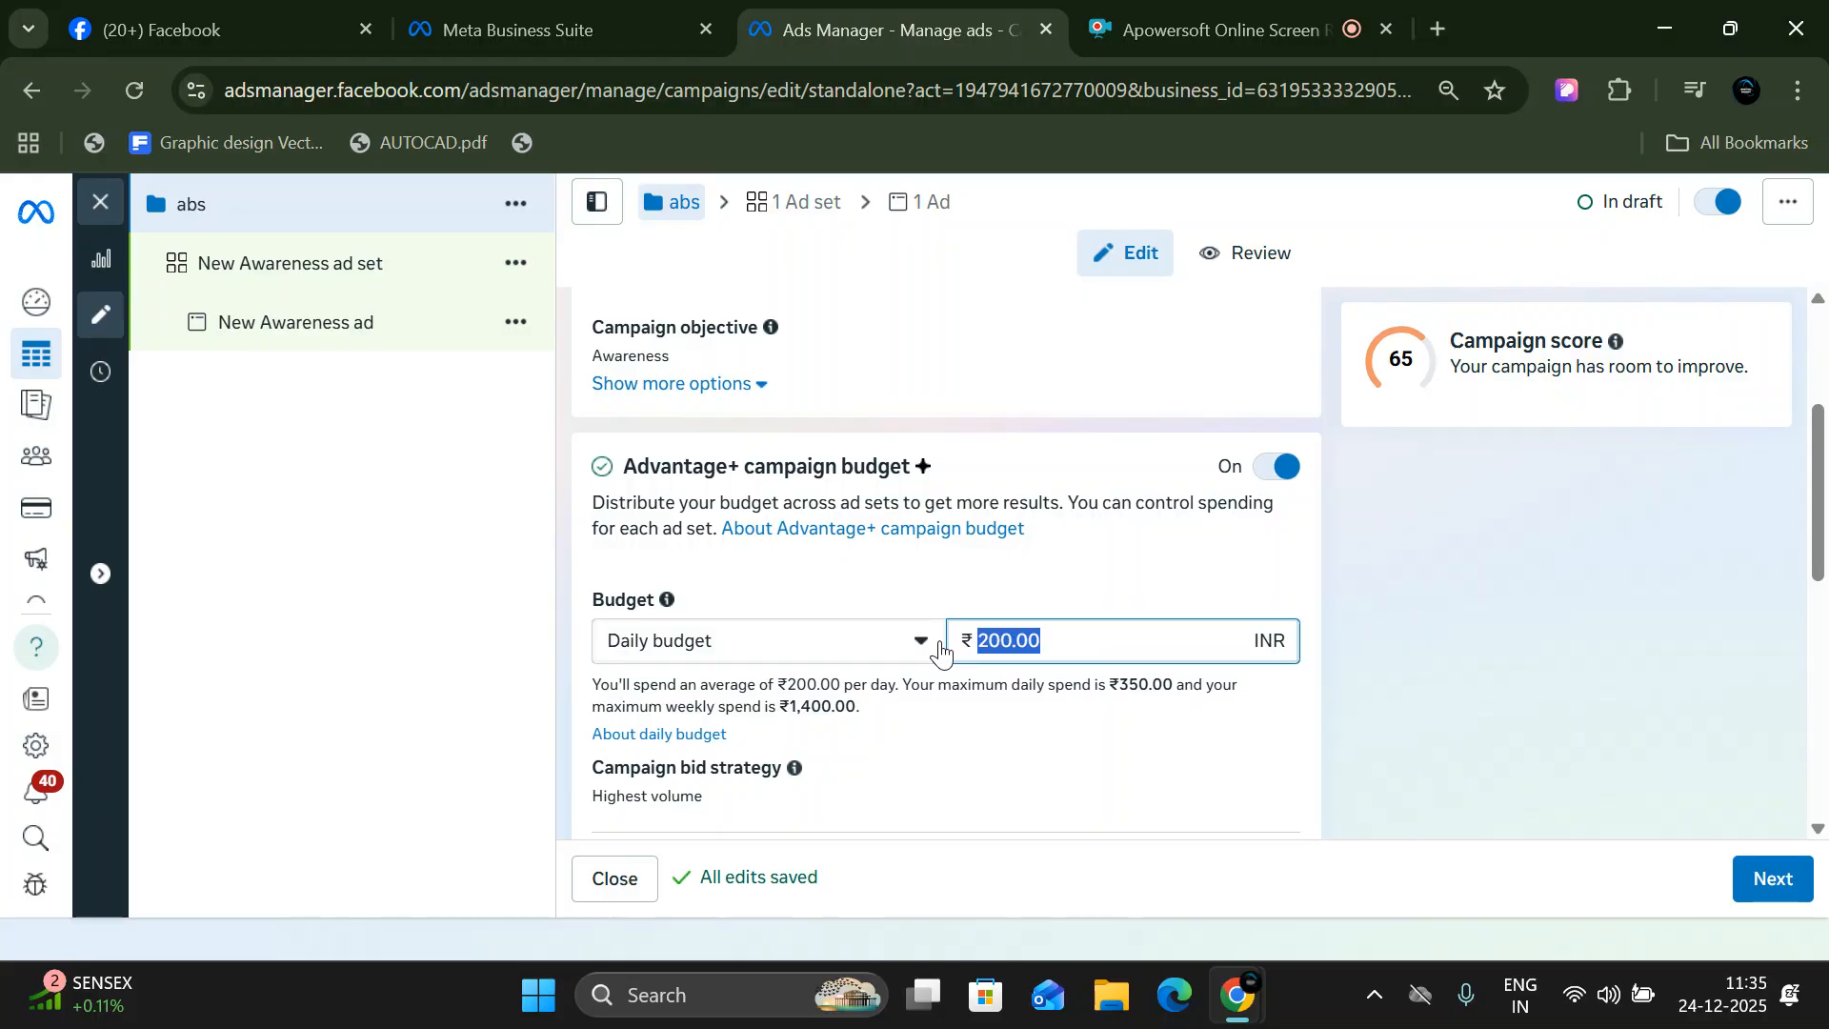
# - Edit the campaign bid strategy and choose Highest volume from the available options
pyautogui.scroll(-2, 953, 663)
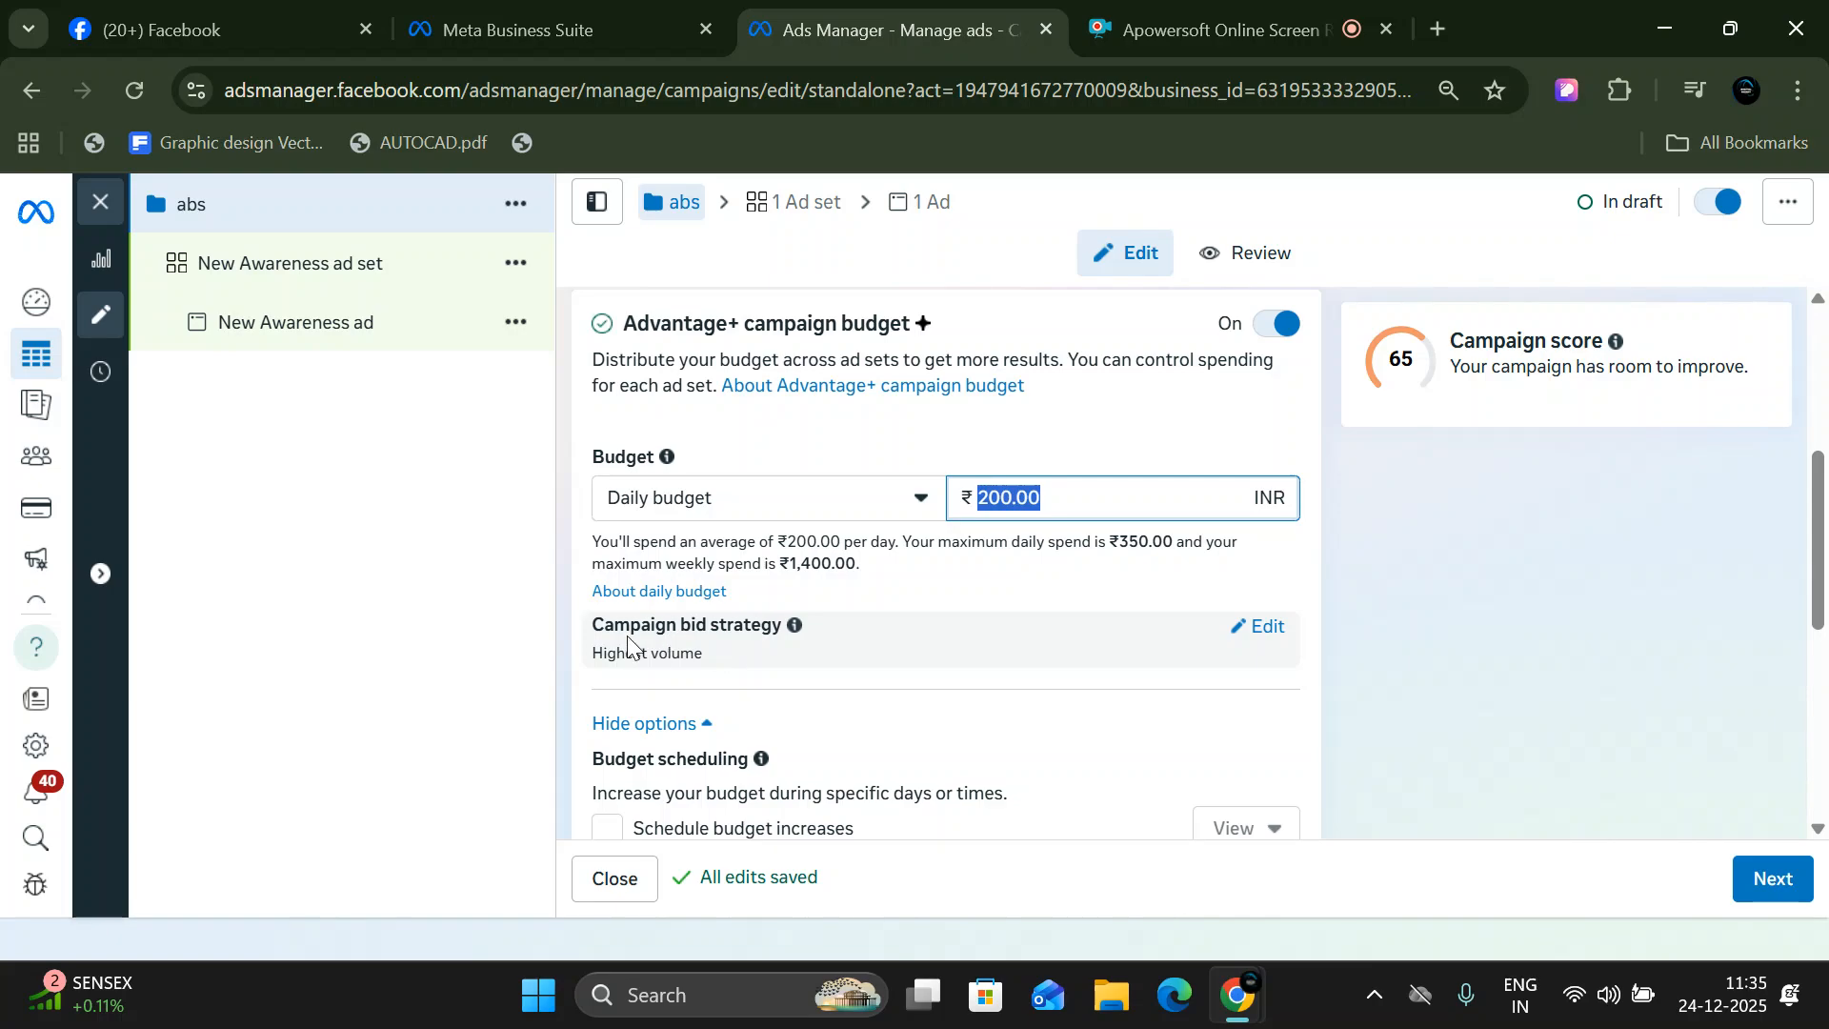
pyautogui.click(1243, 636)
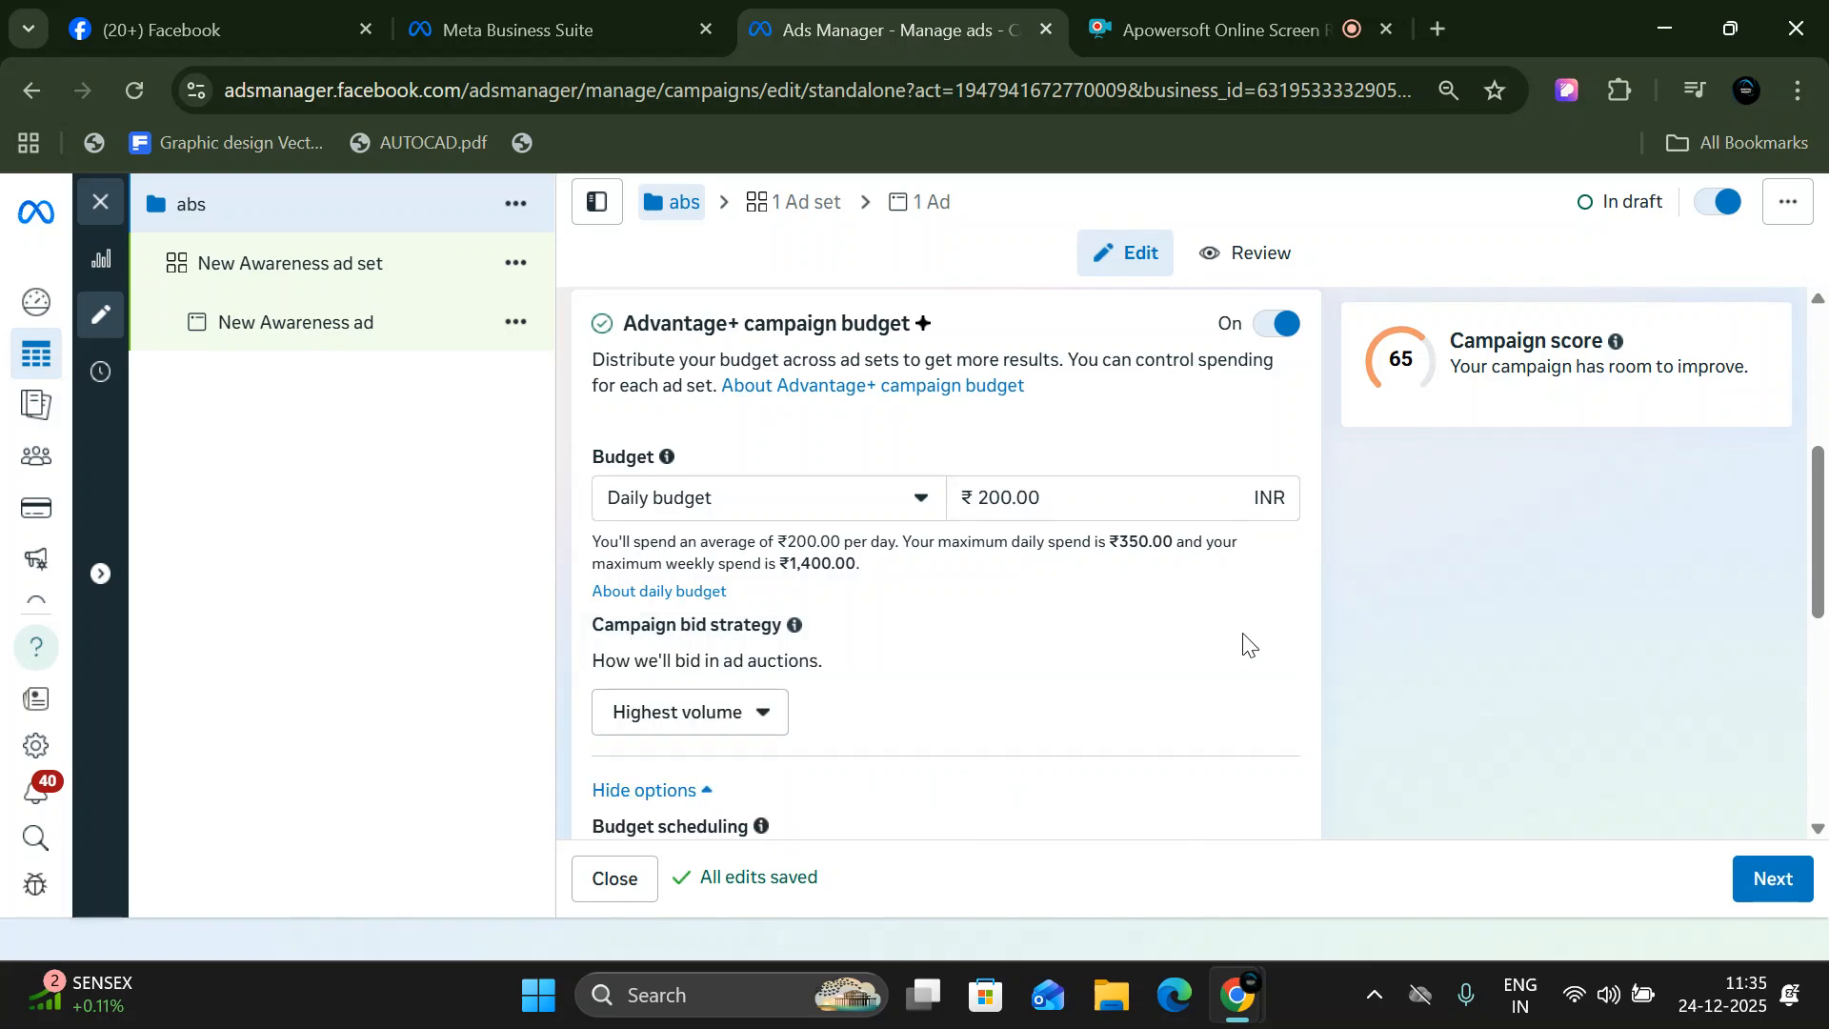
pyautogui.scroll(-2, 915, 674)
pyautogui.click(768, 582)
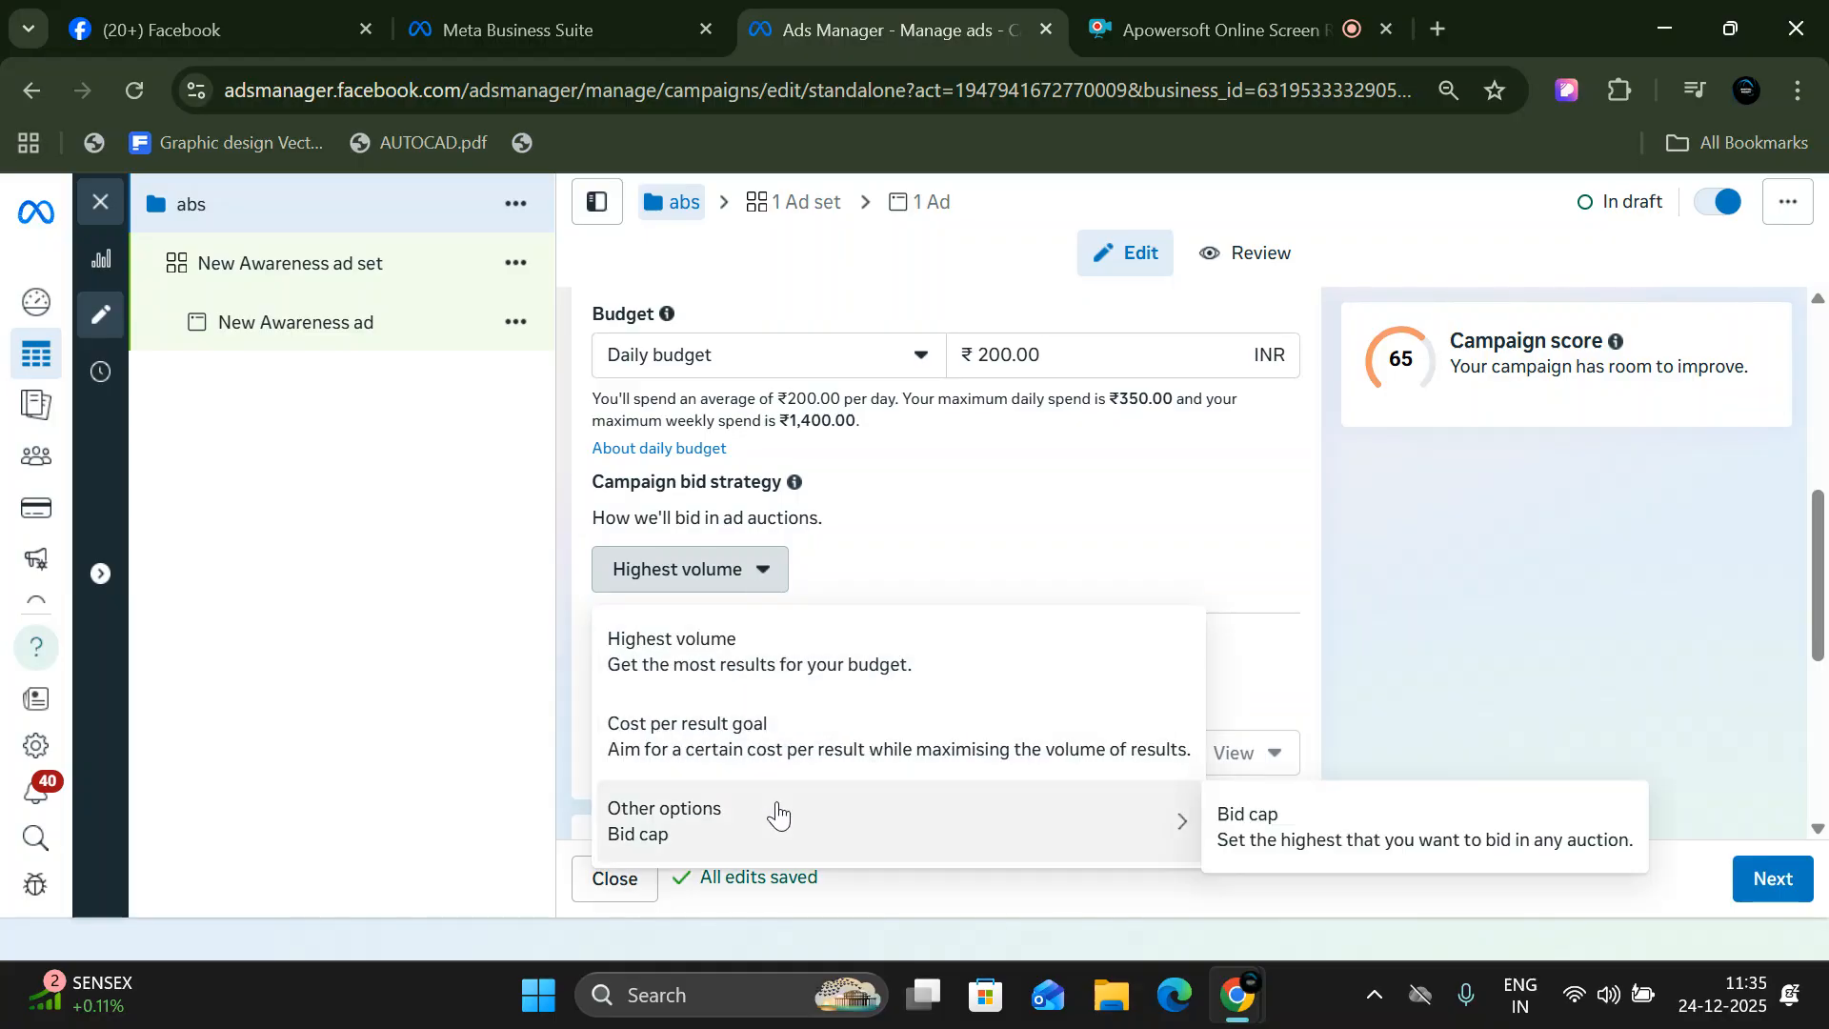
pyautogui.click(744, 649)
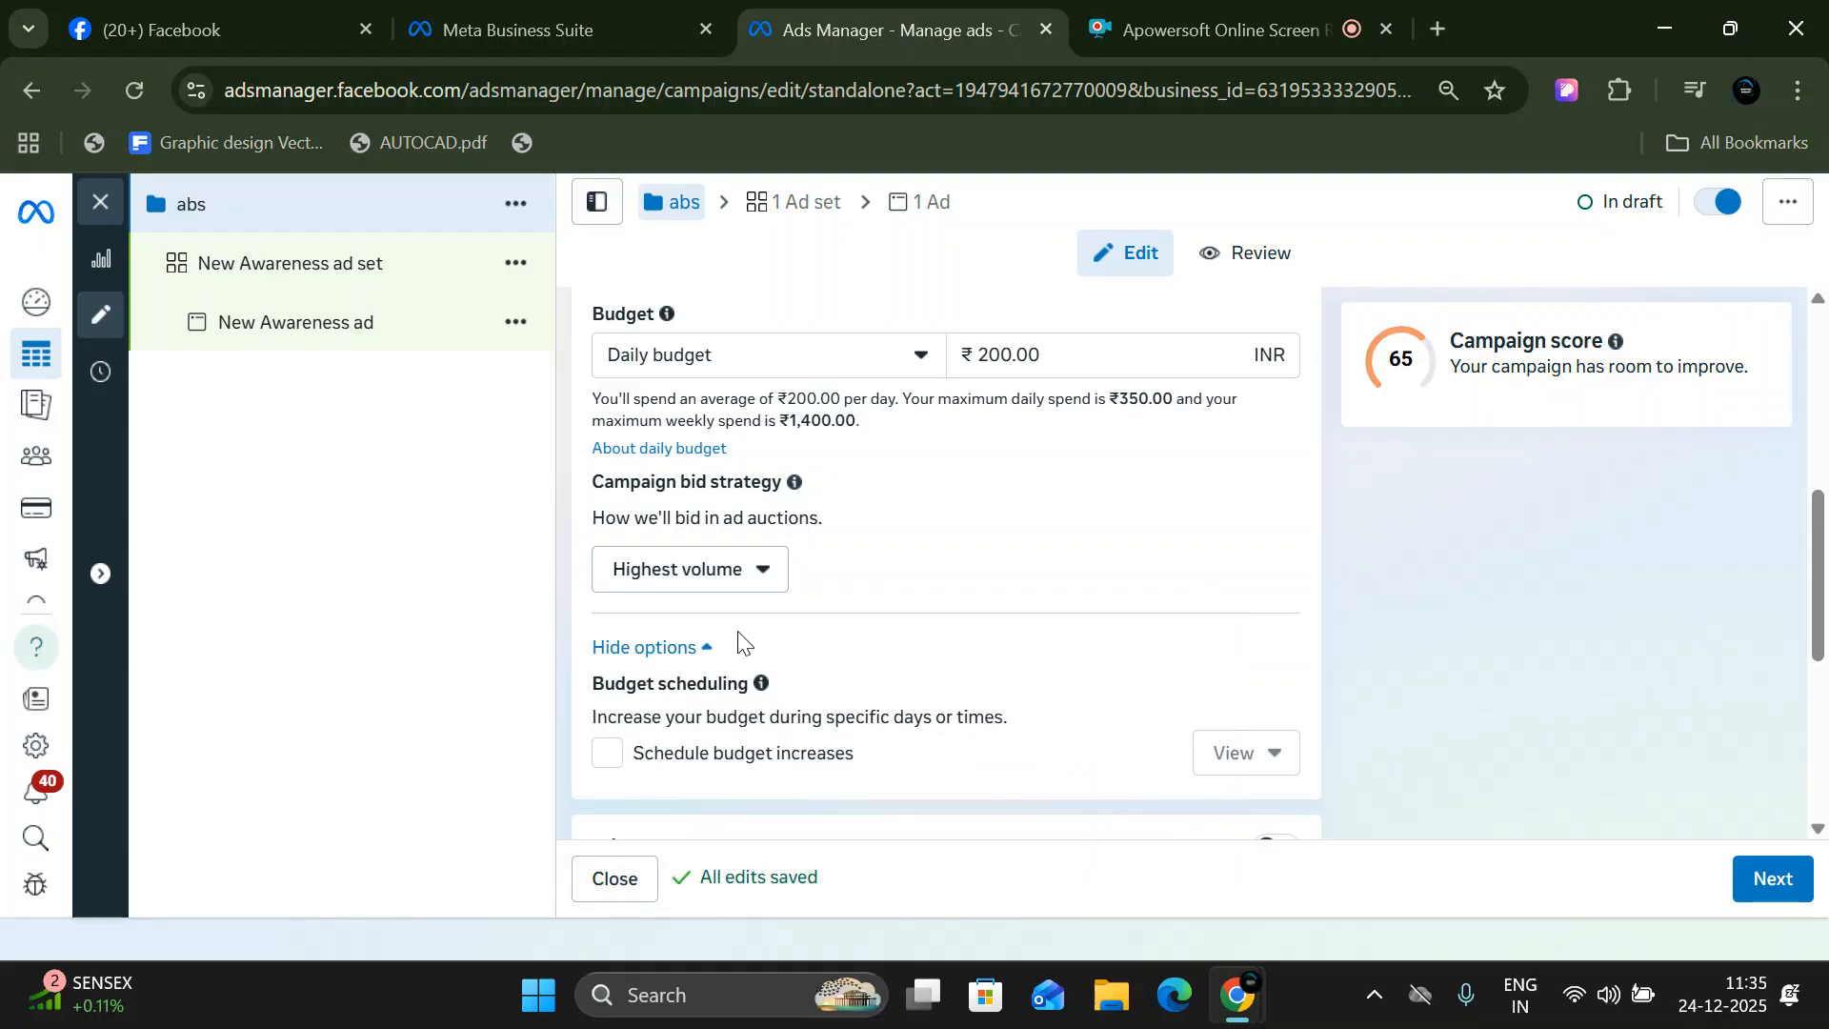
# - Enable scheduled budget increases for the campaign and set the increase period's start date to 27/12/2025
pyautogui.scroll(-3, 739, 638)
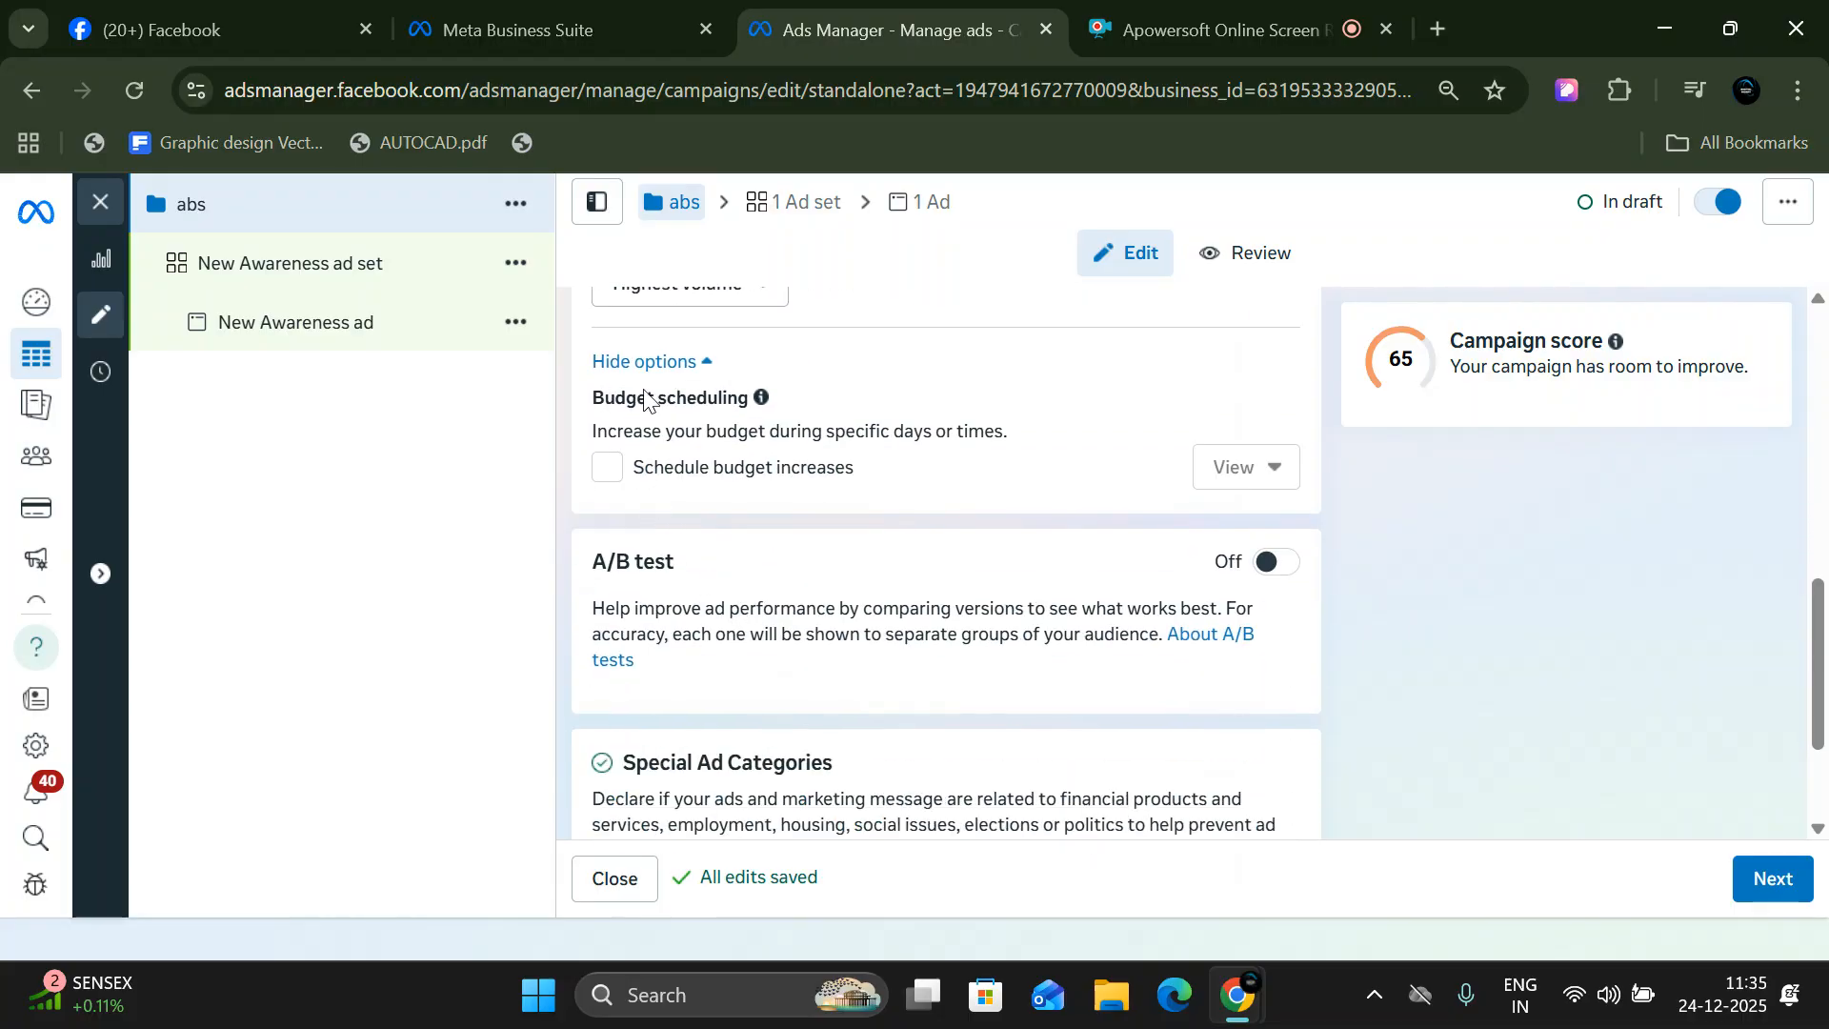
pyautogui.click(606, 467)
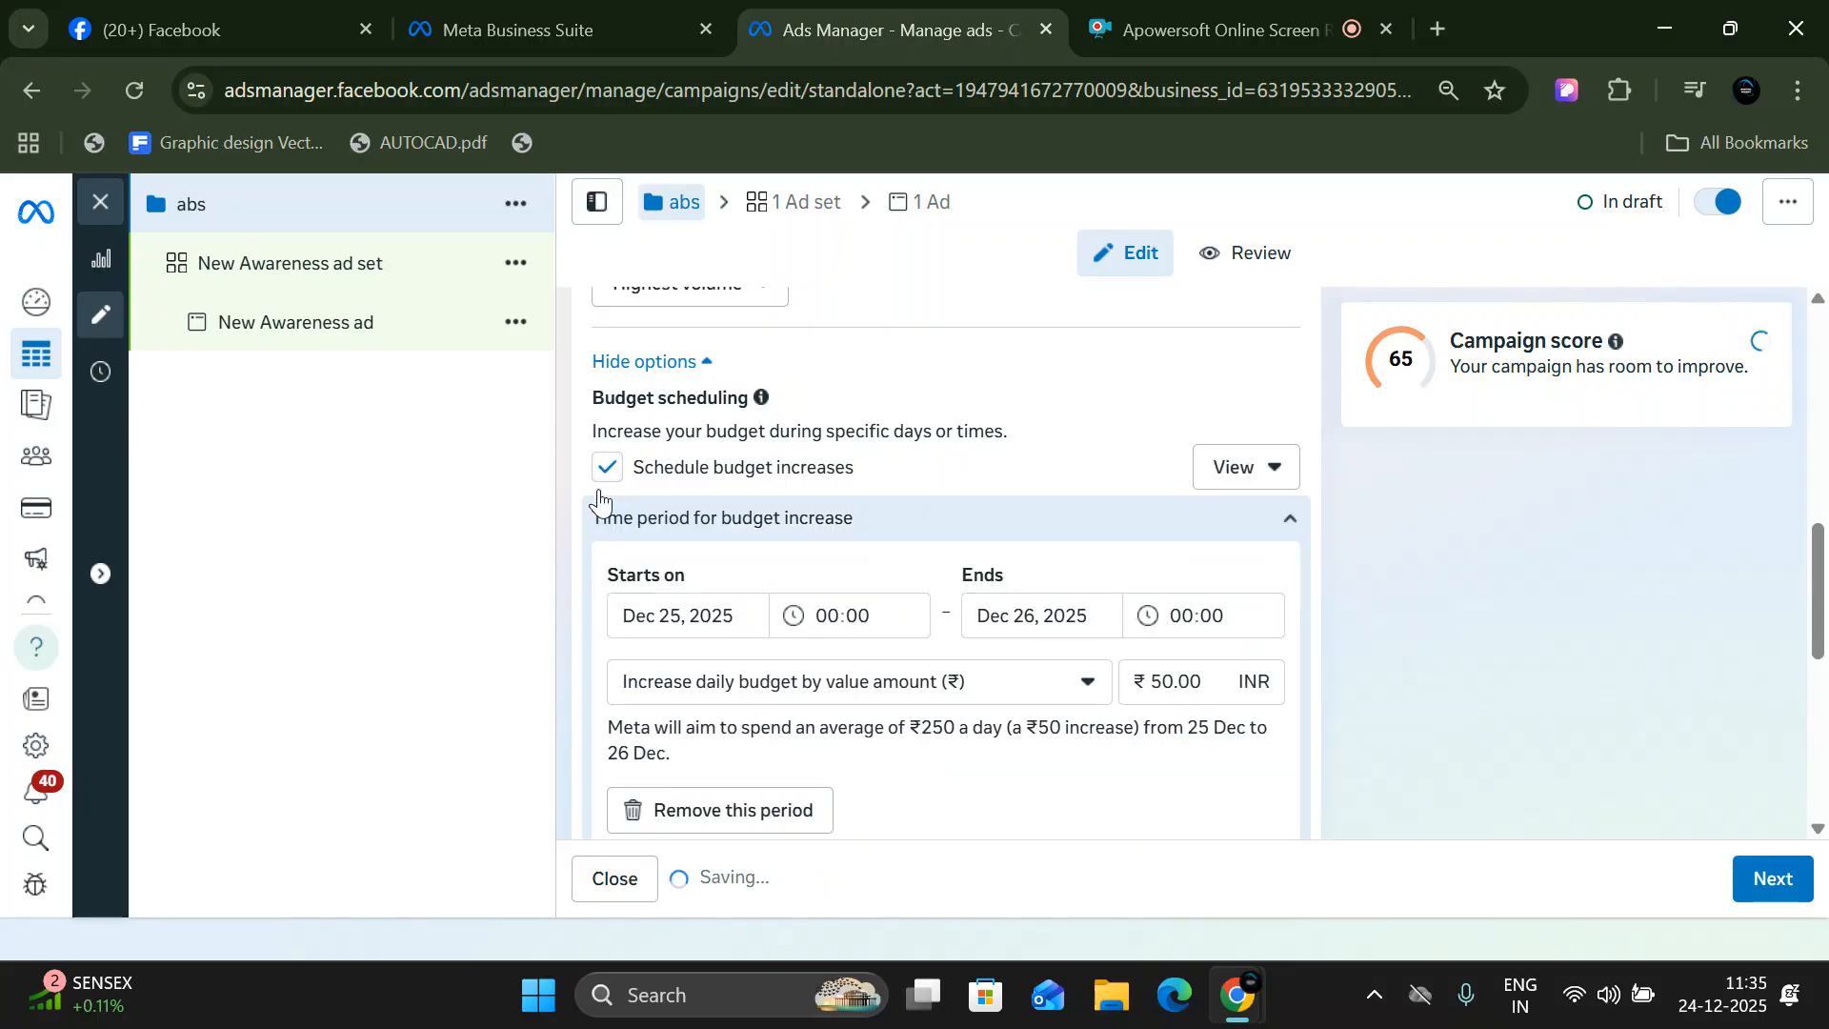
pyautogui.click(652, 617)
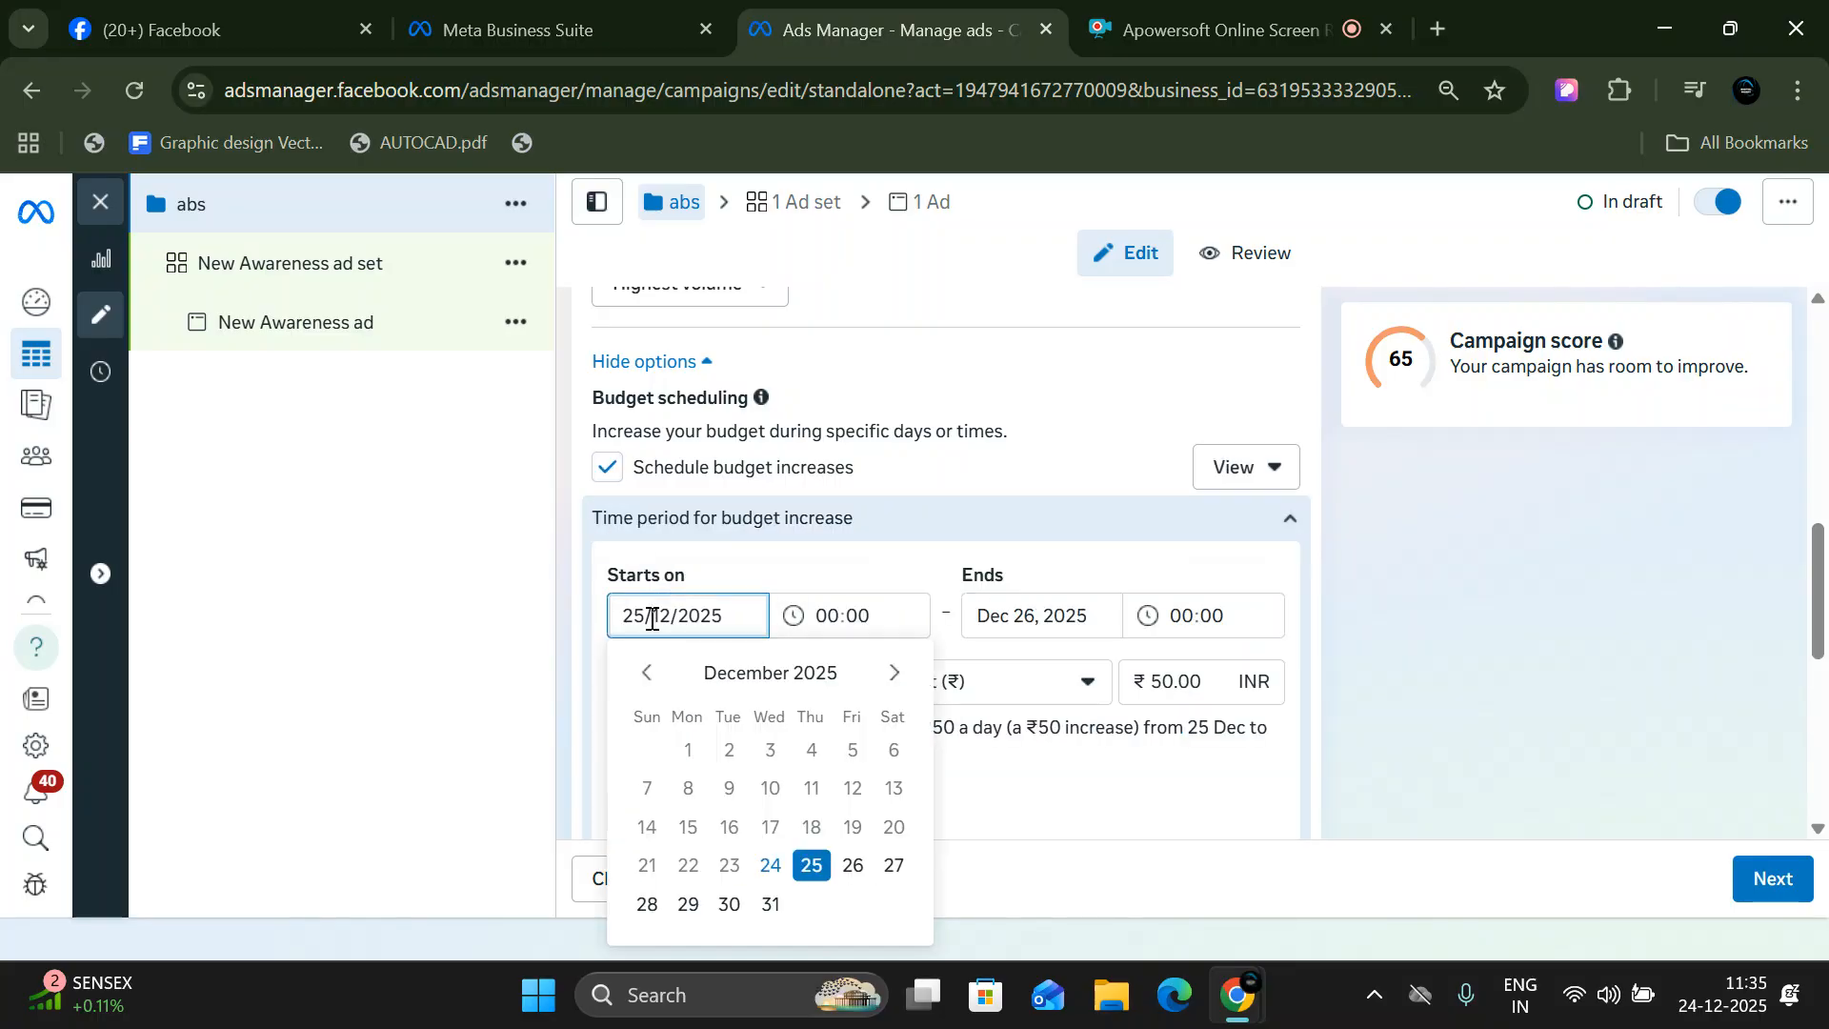
pyautogui.click(894, 865)
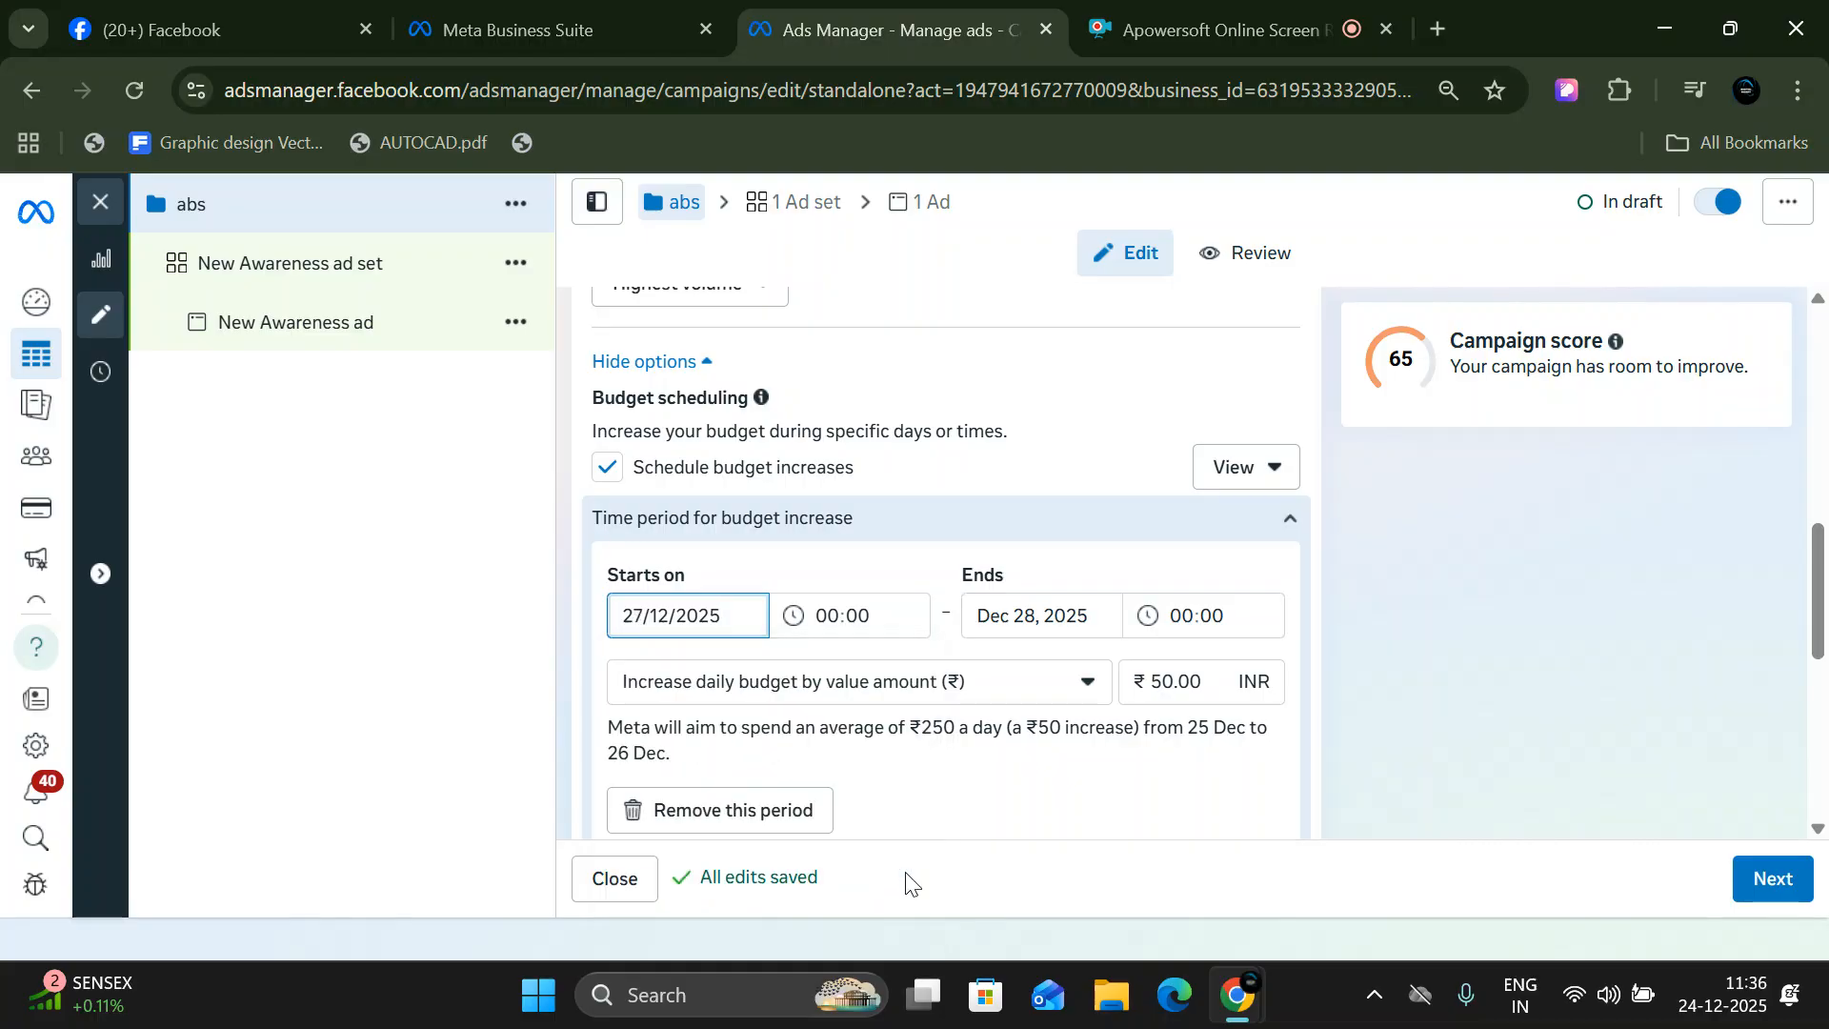
# - Set the budget increase period's start time to 09:00 and its end time to 22:00
pyautogui.click(824, 617)
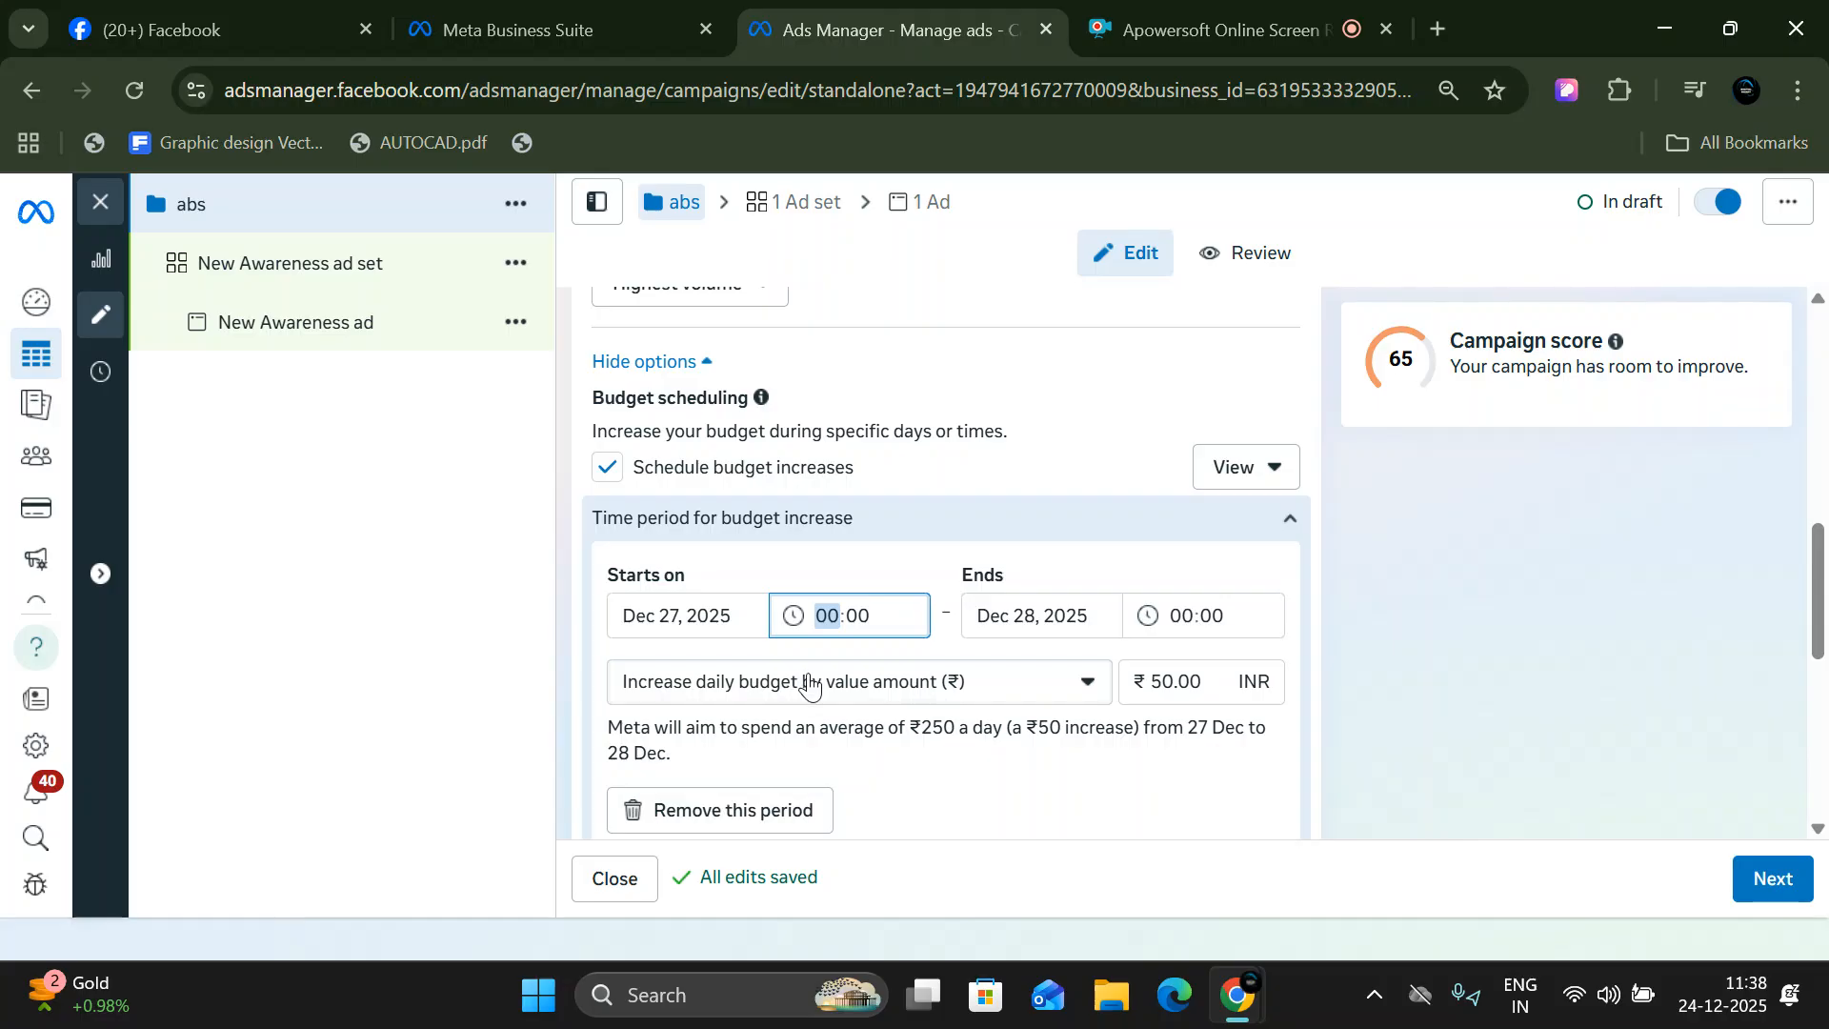
pyautogui.write('9')
pyautogui.click(1181, 616)
pyautogui.write('6')
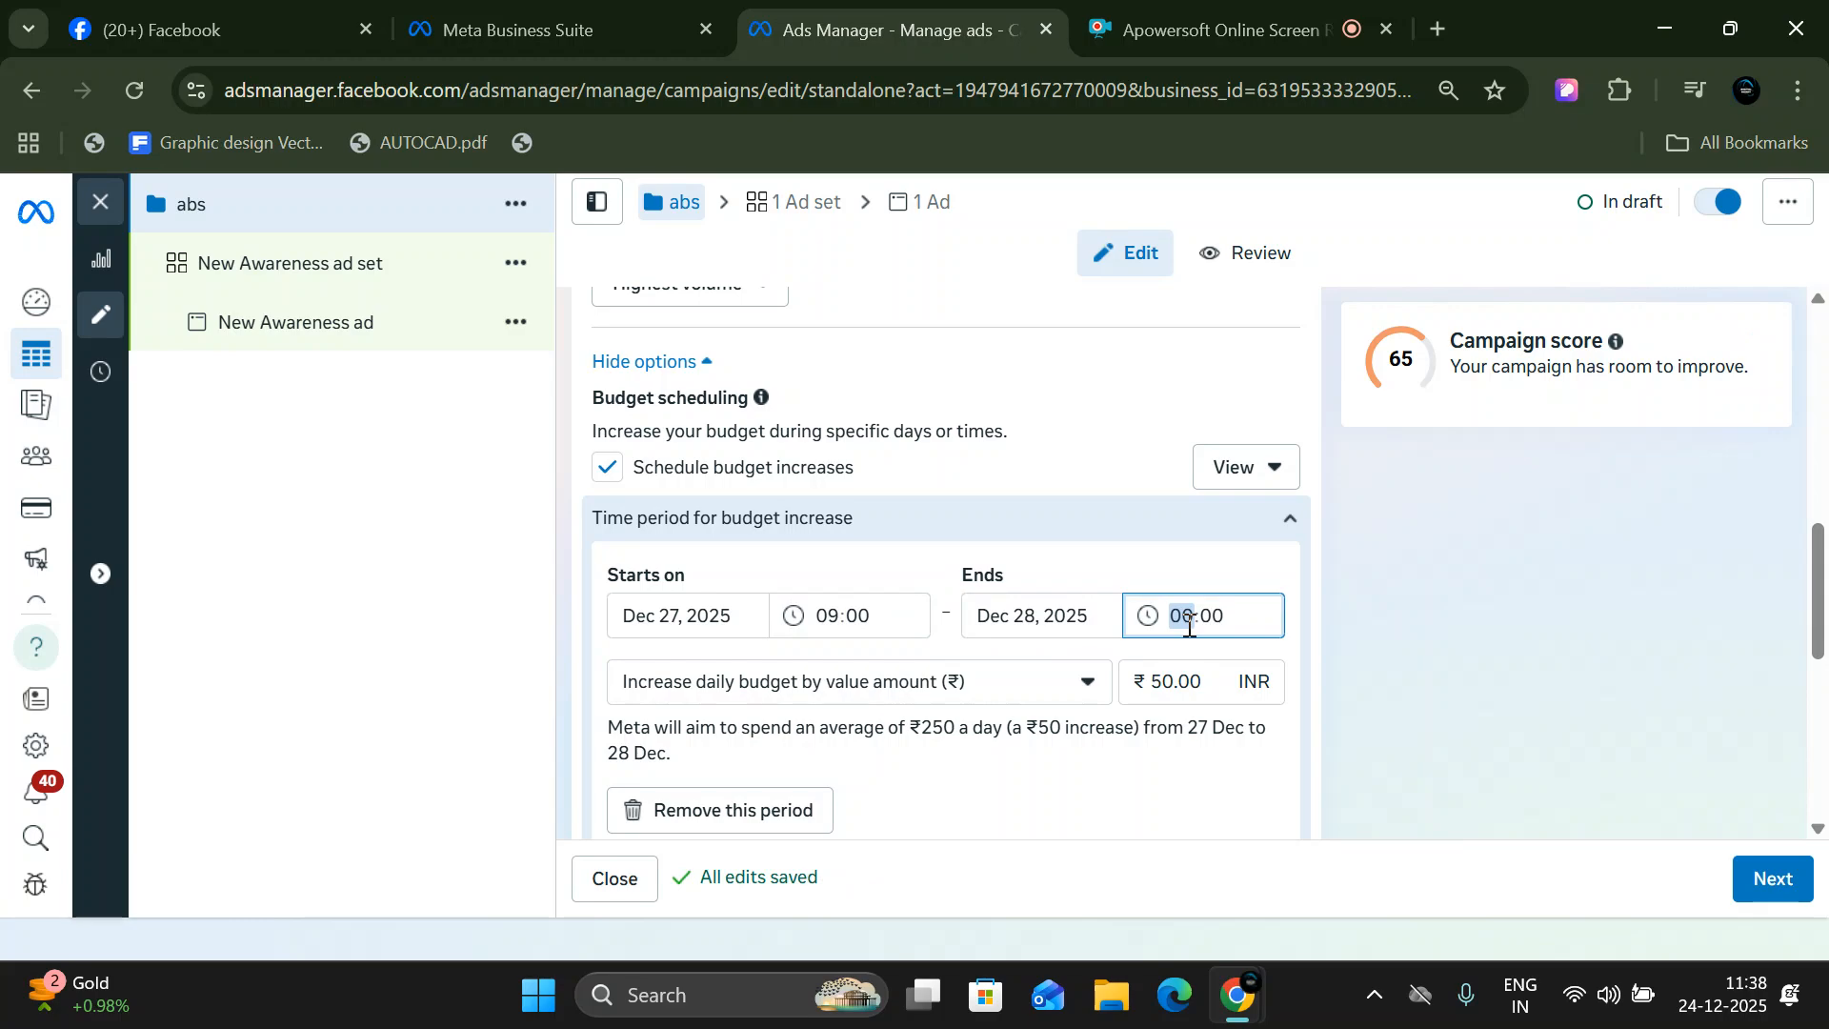
pyautogui.write('22')
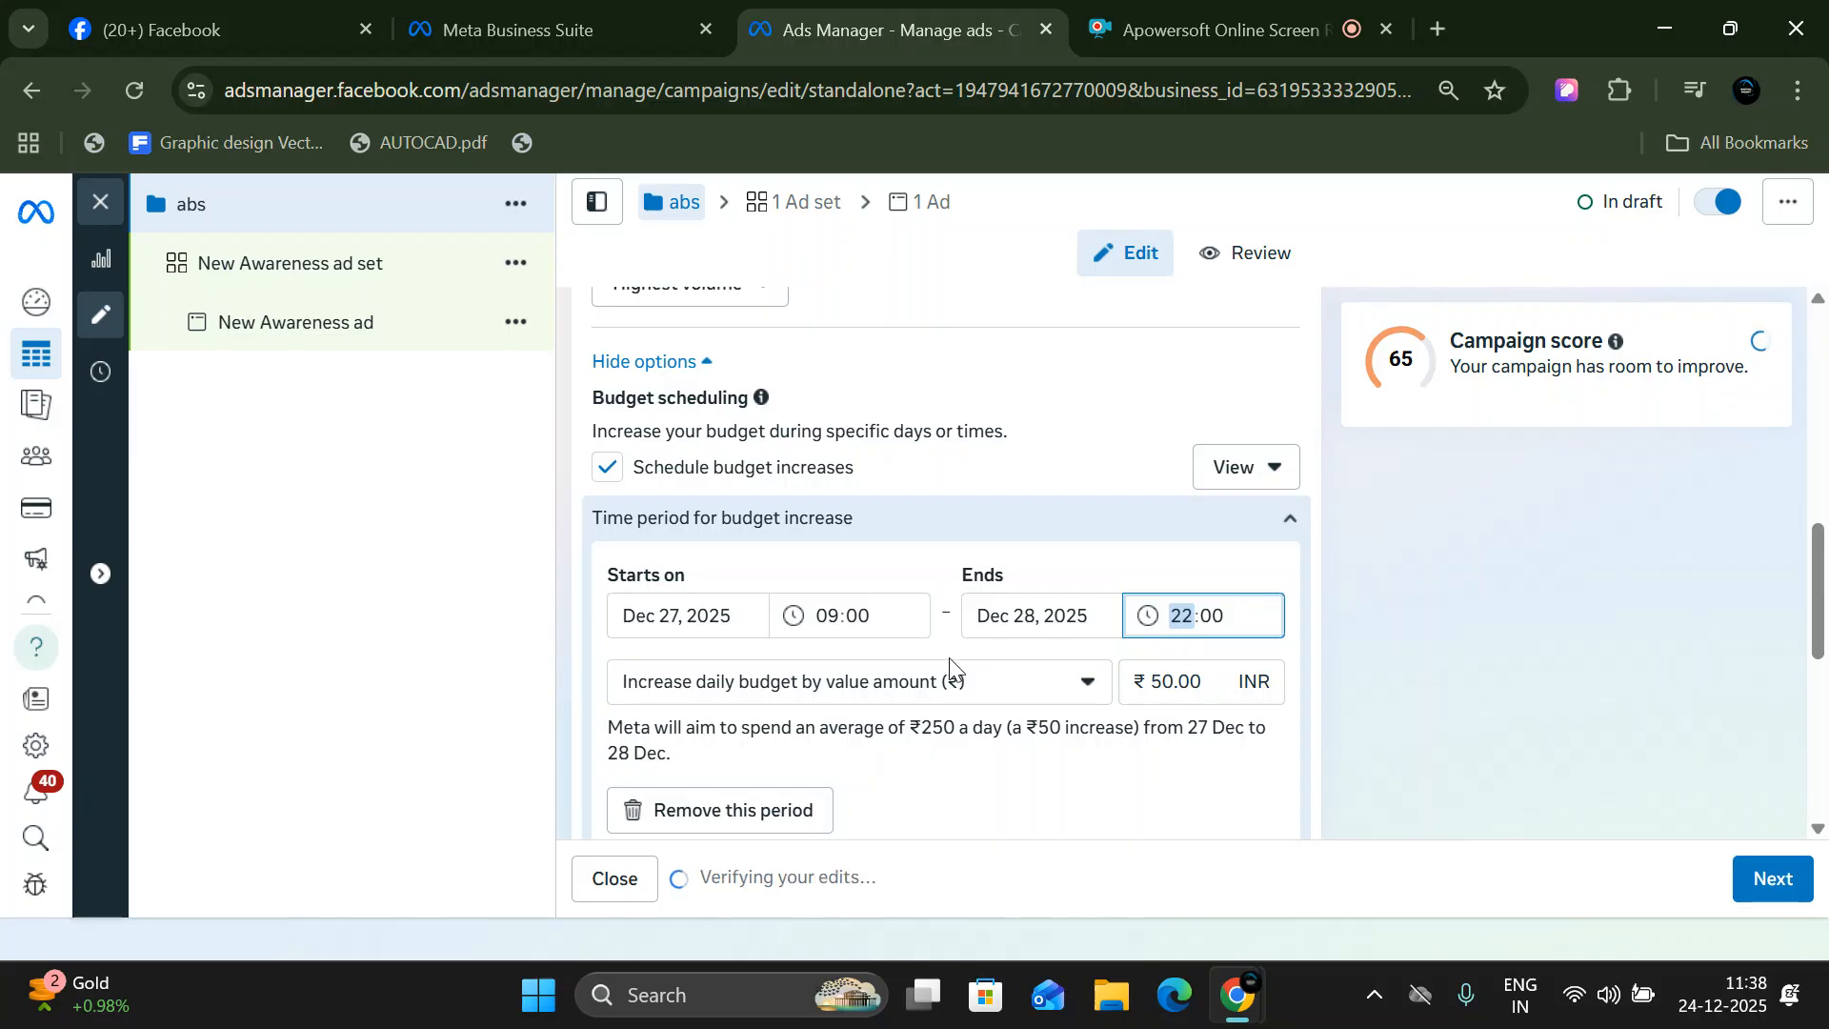
pyautogui.click(972, 644)
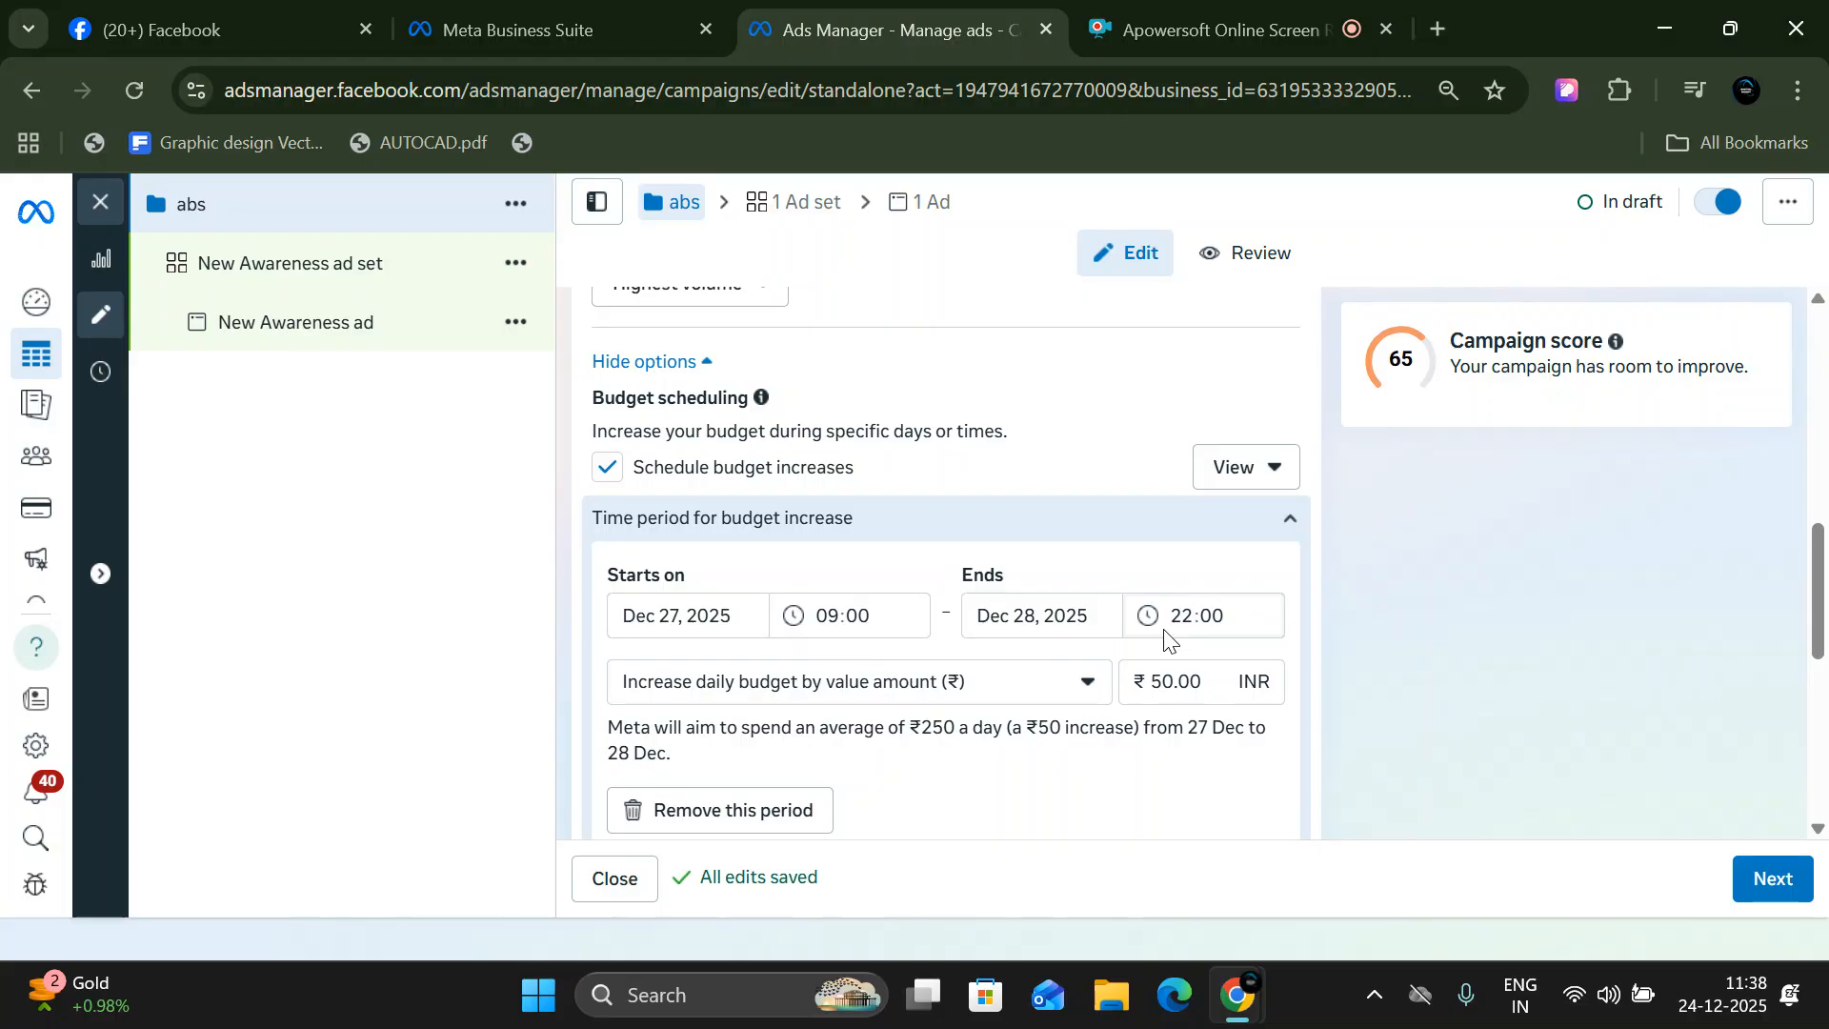
# - Add another time period for budget increase to the campaign's budget scheduling
pyautogui.scroll(-3, 1048, 681)
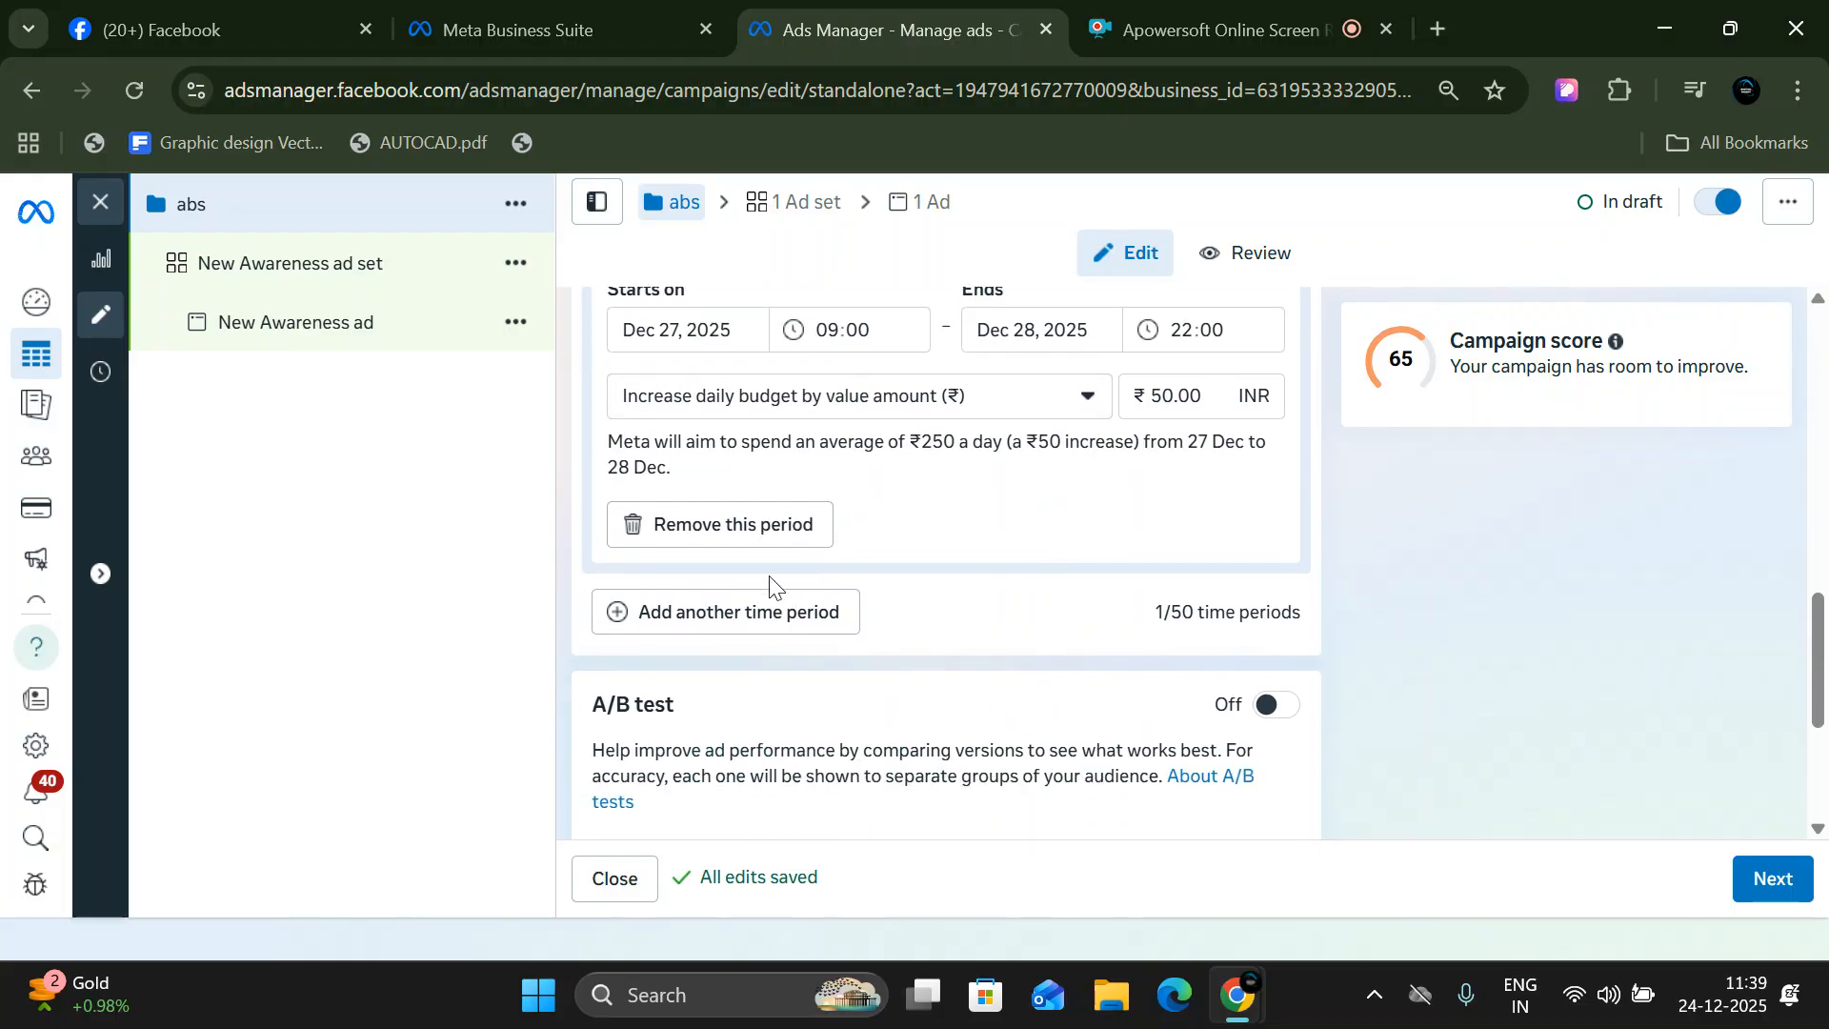
pyautogui.click(743, 632)
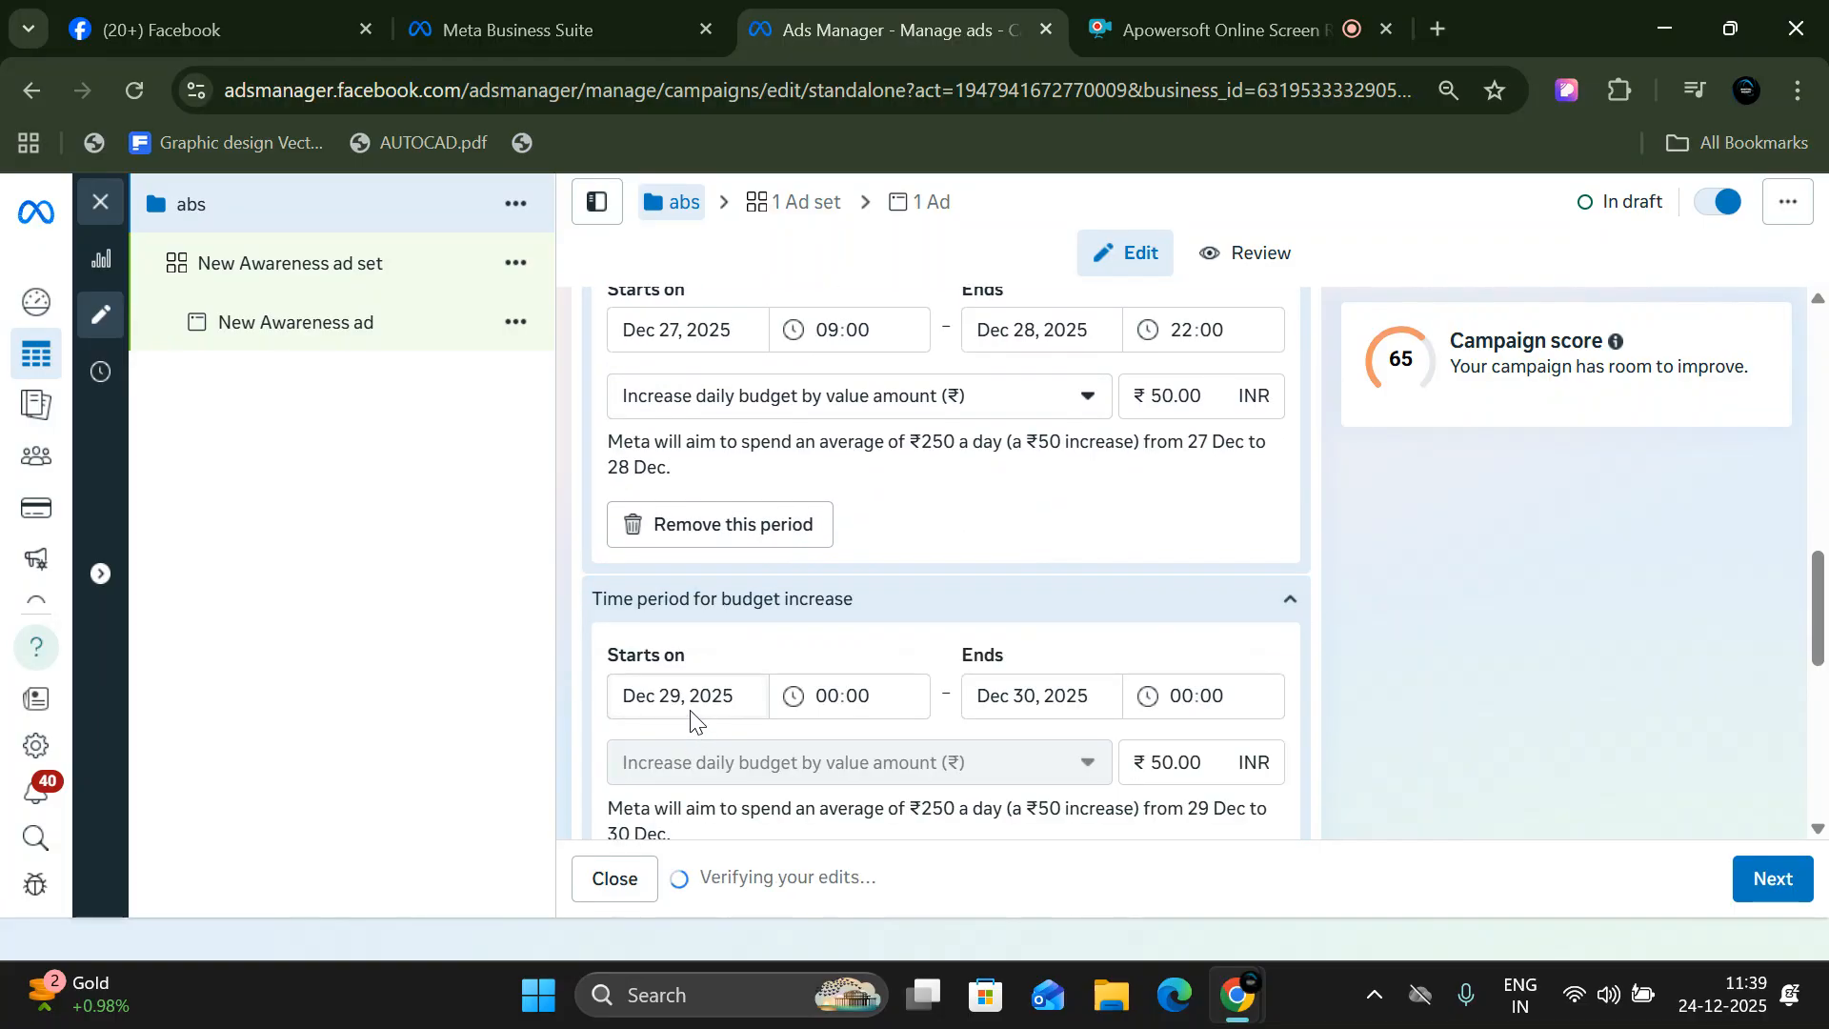
pyautogui.click(846, 696)
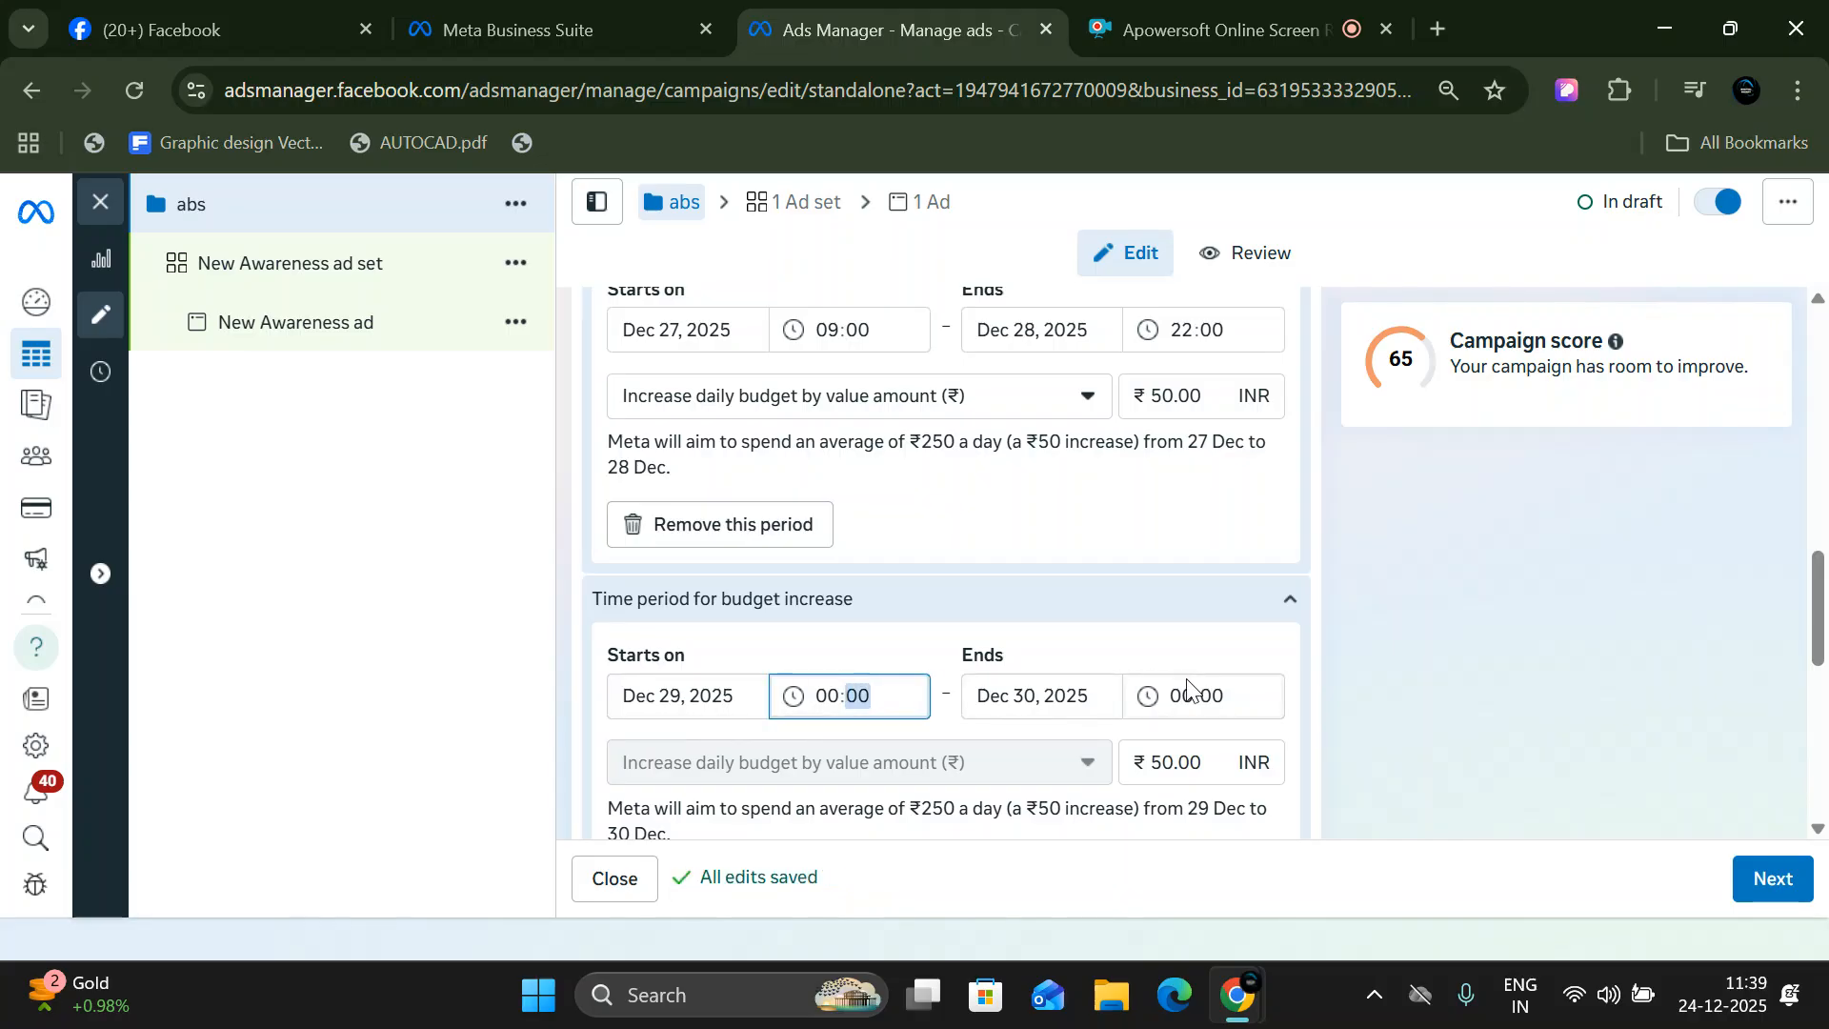
# - Set the daily budget increase of the 27 Dec to 28 Dec period to ₹20.00
pyautogui.scroll(3, 1179, 694)
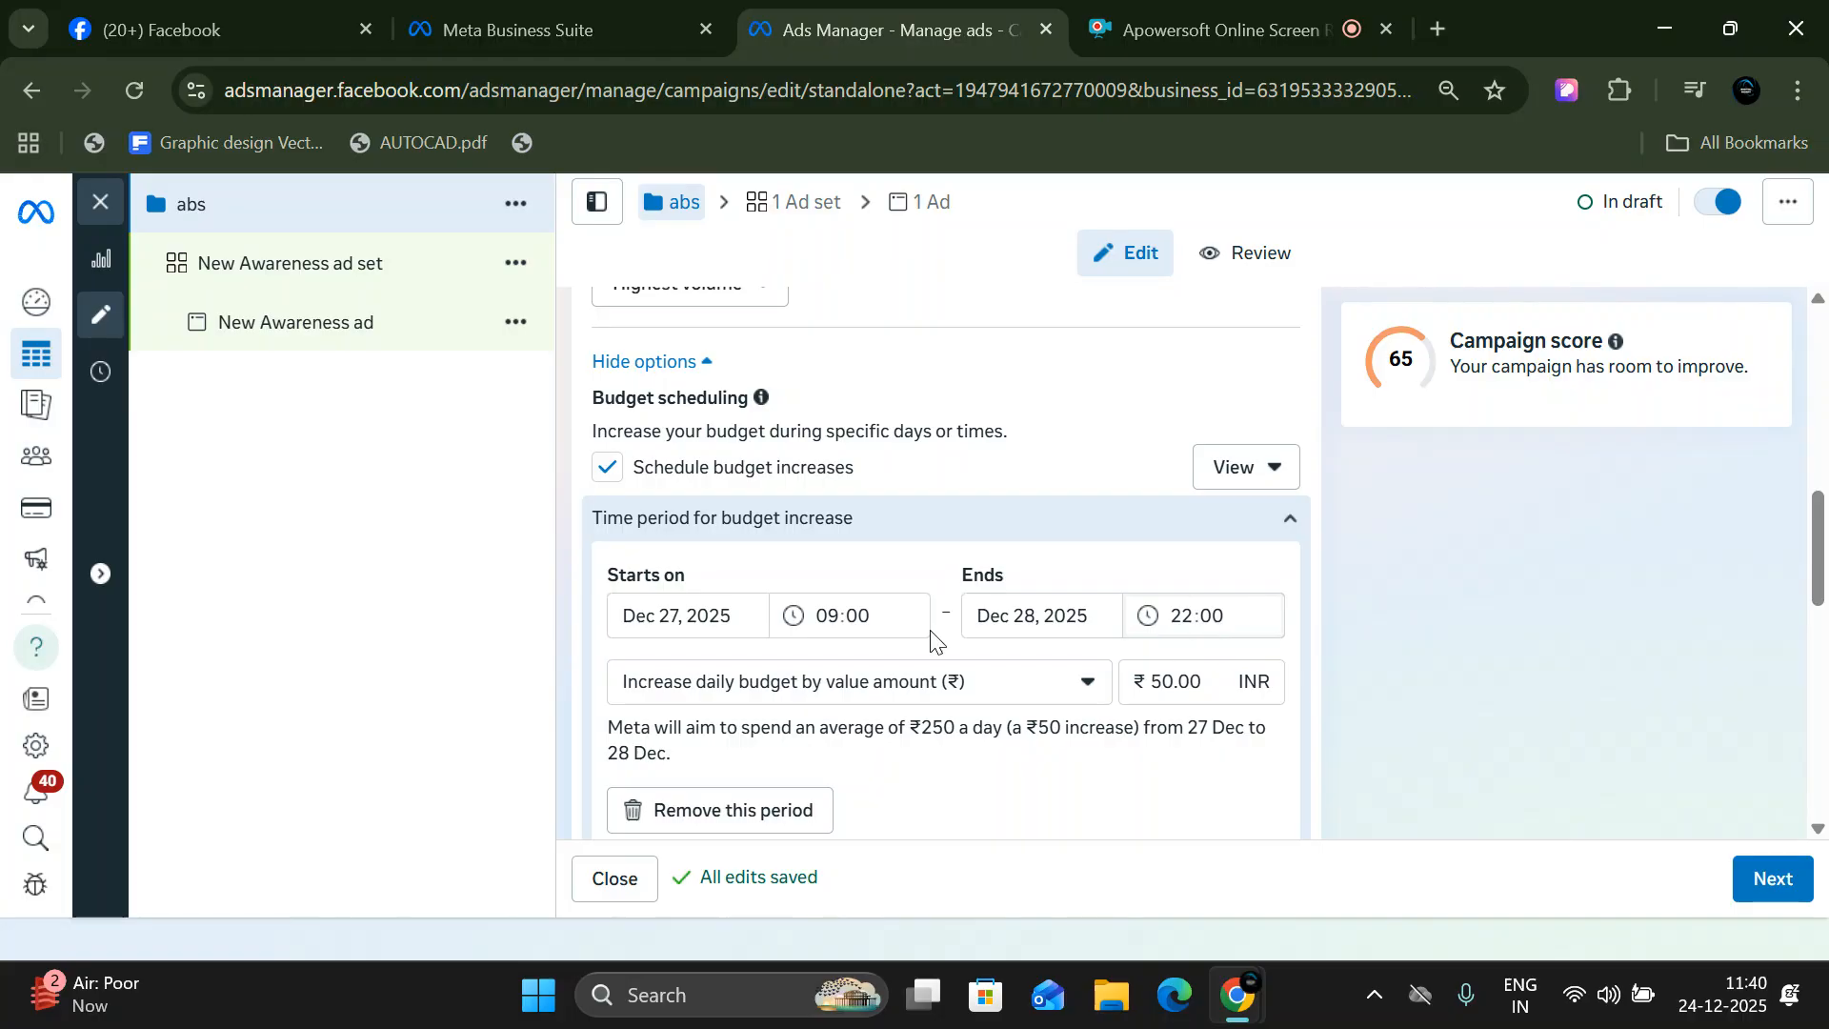
pyautogui.scroll(6, 1055, 643)
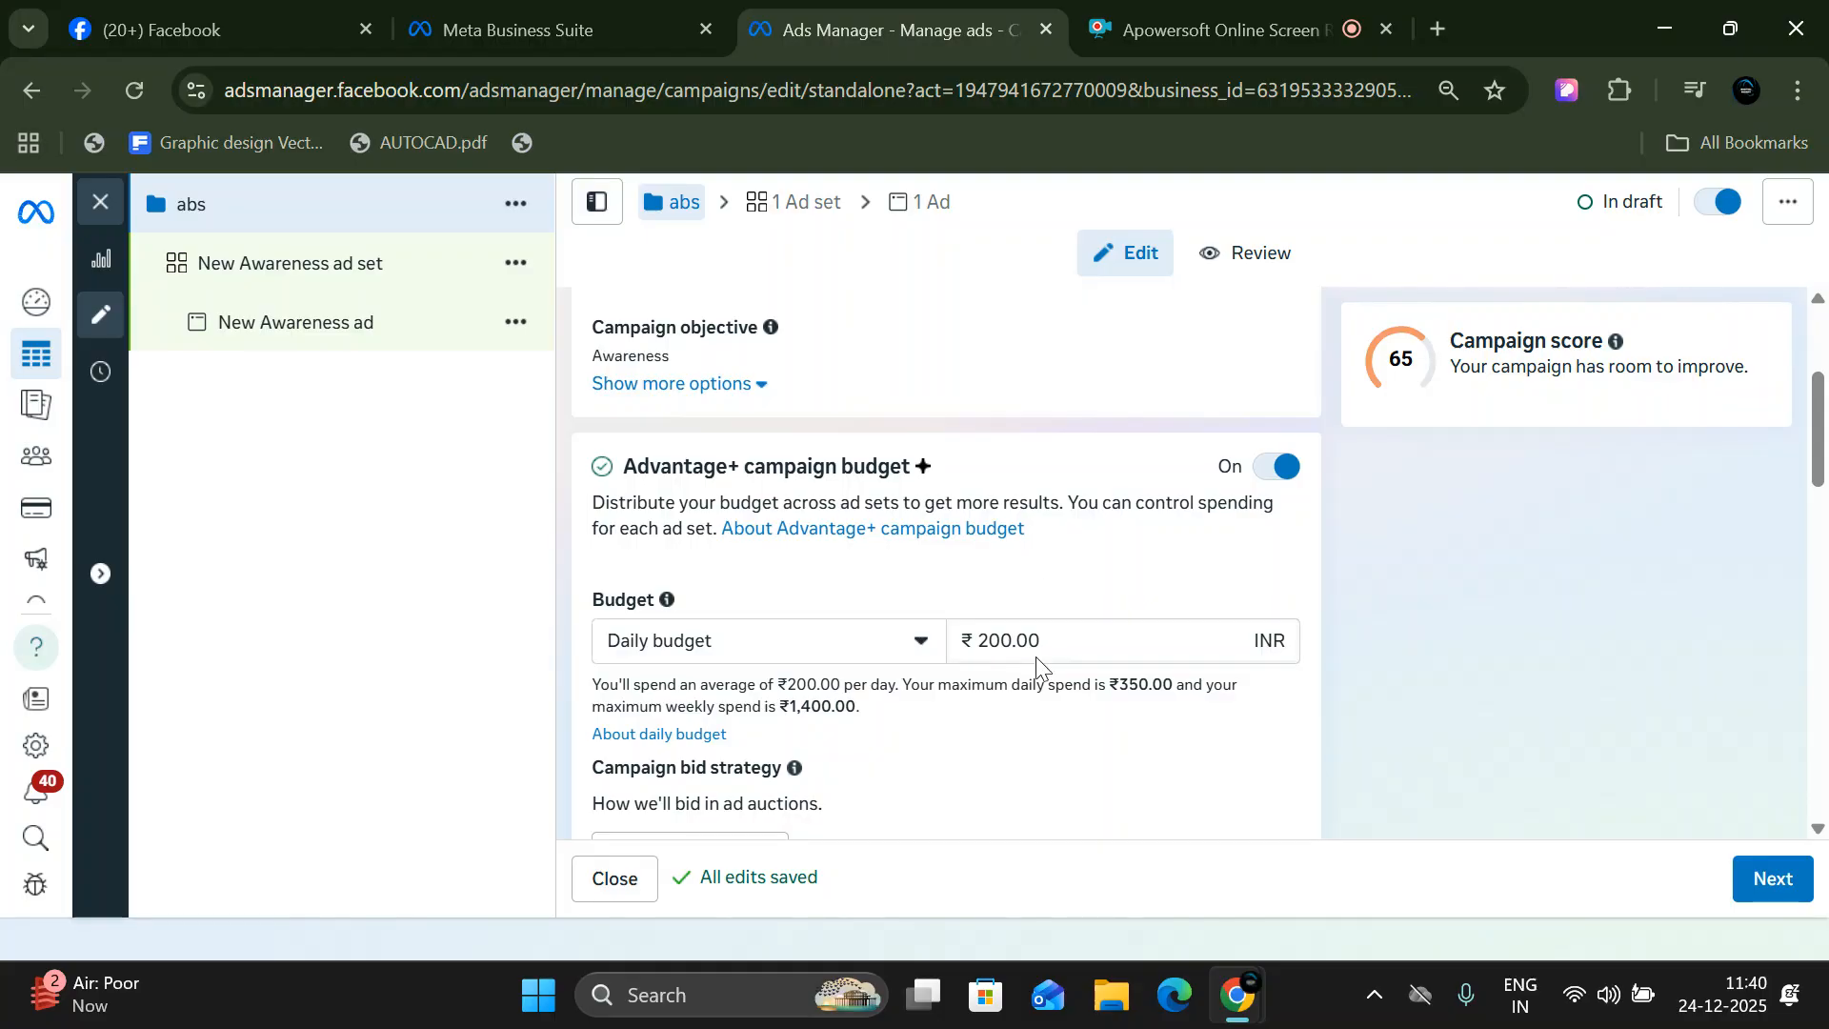
pyautogui.scroll(-6, 1037, 655)
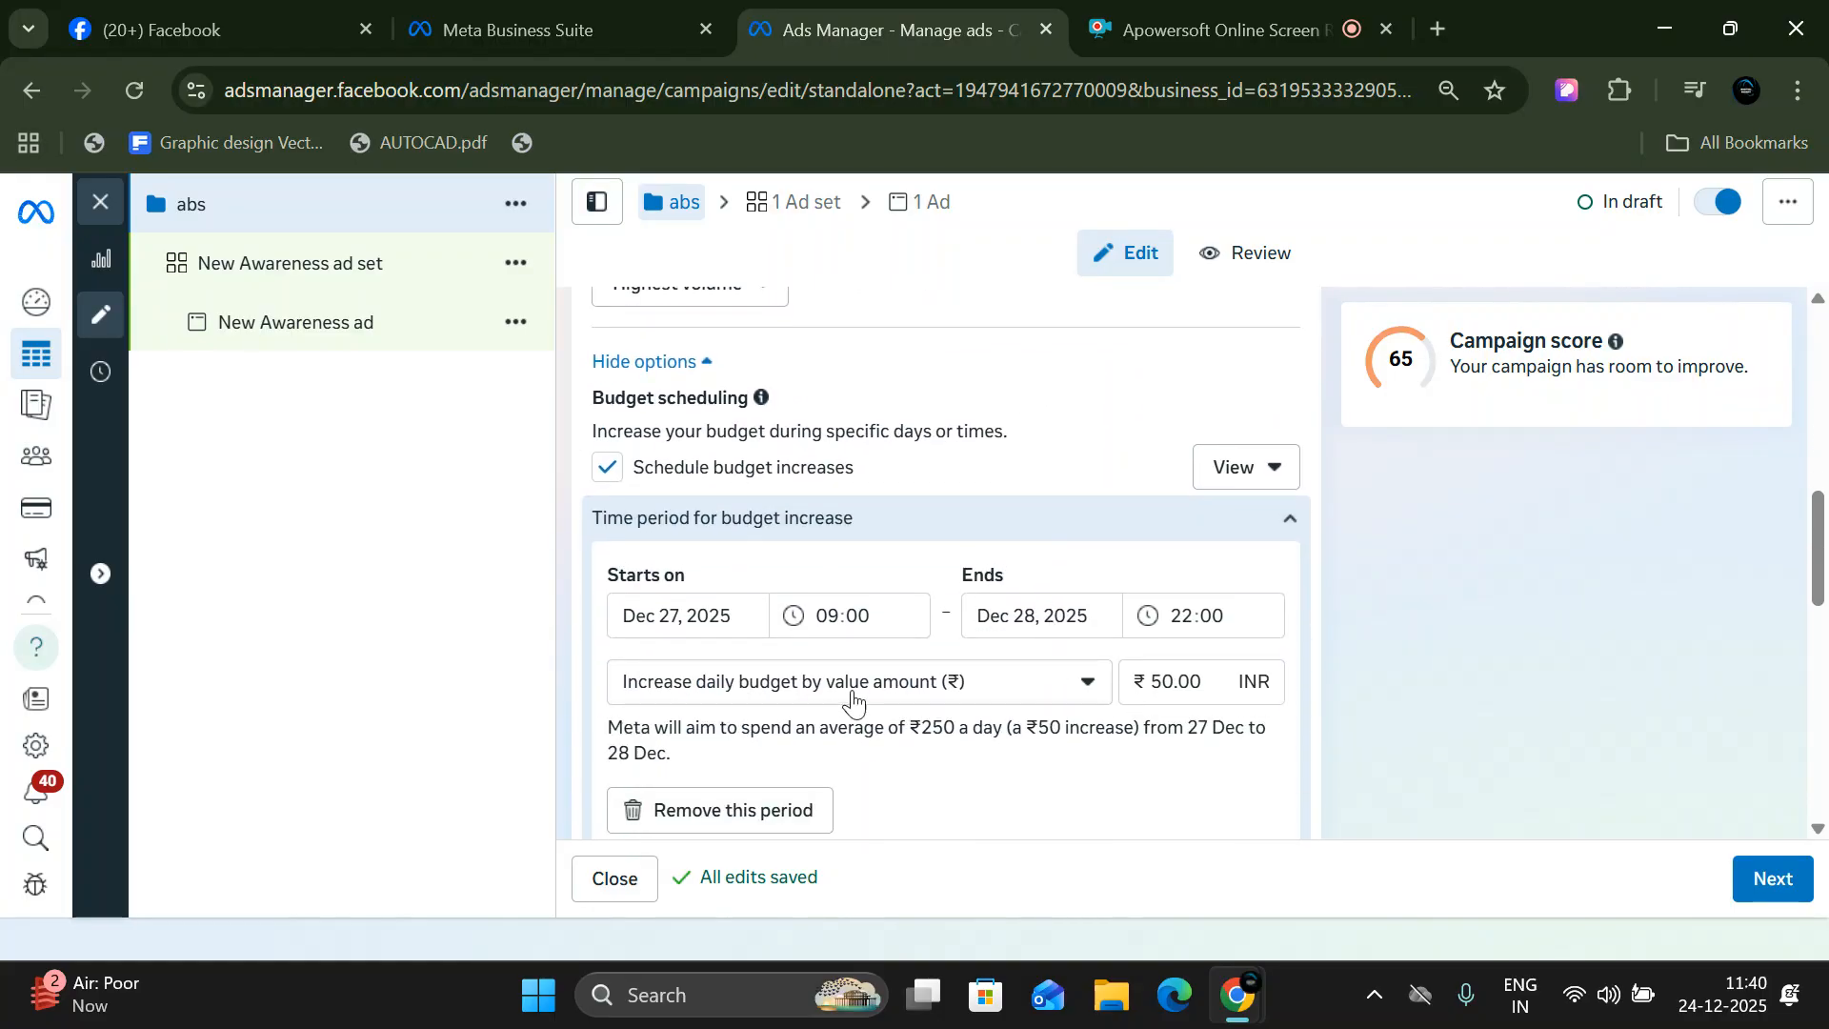
pyautogui.click(1160, 682)
pyautogui.scroll(3, 1147, 707)
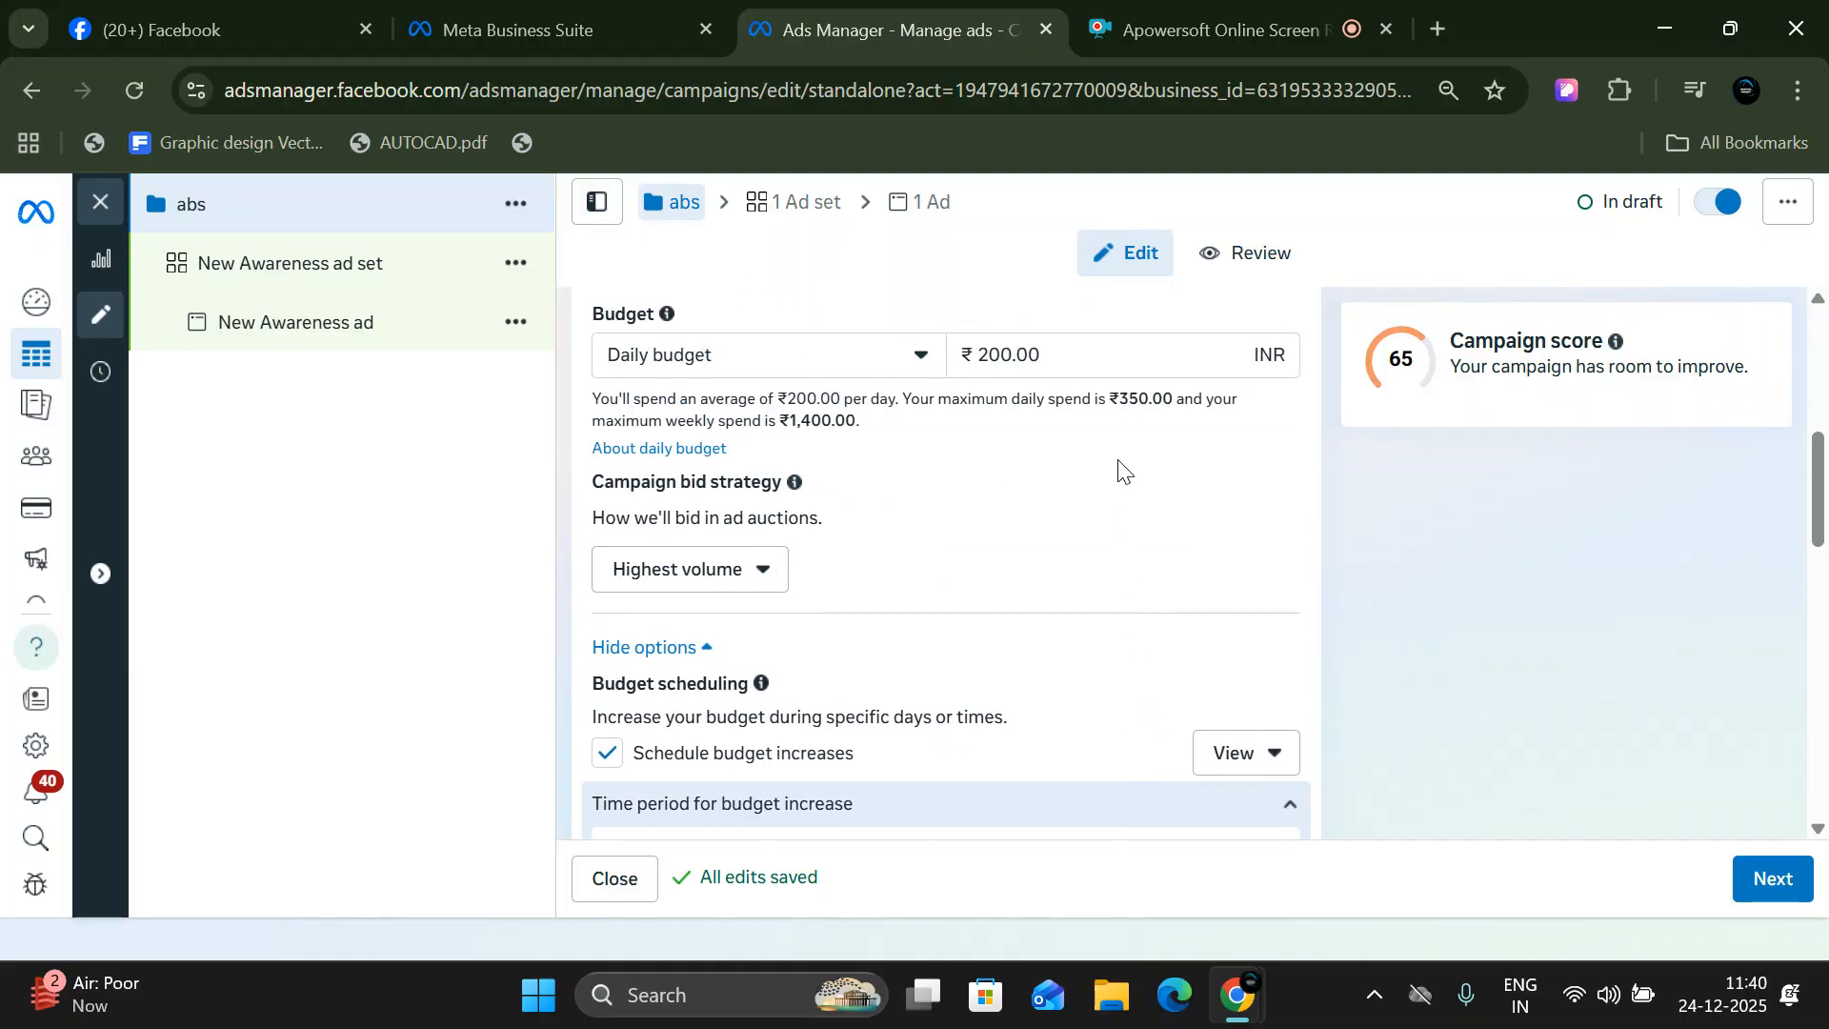
pyautogui.scroll(-3, 853, 695)
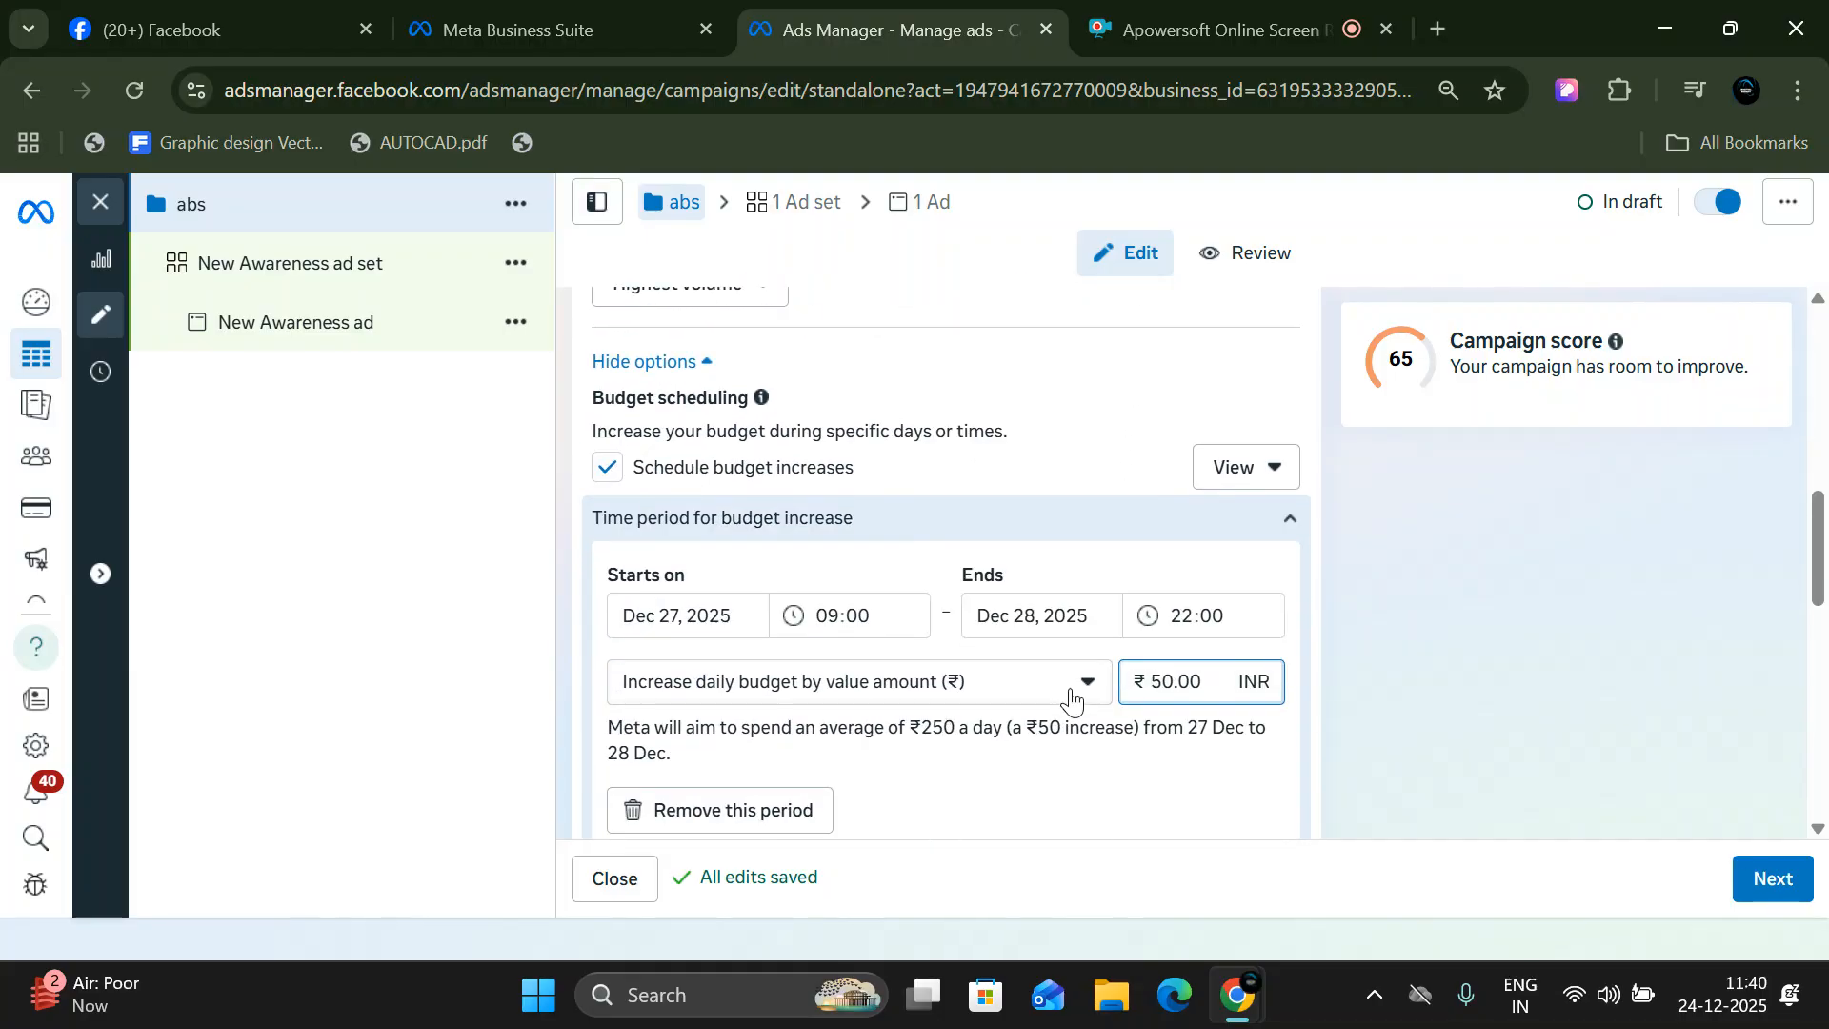
pyautogui.moveTo(1175, 678); pyautogui.dragTo(1153, 679)
pyautogui.write('00')
pyautogui.click(1118, 734)
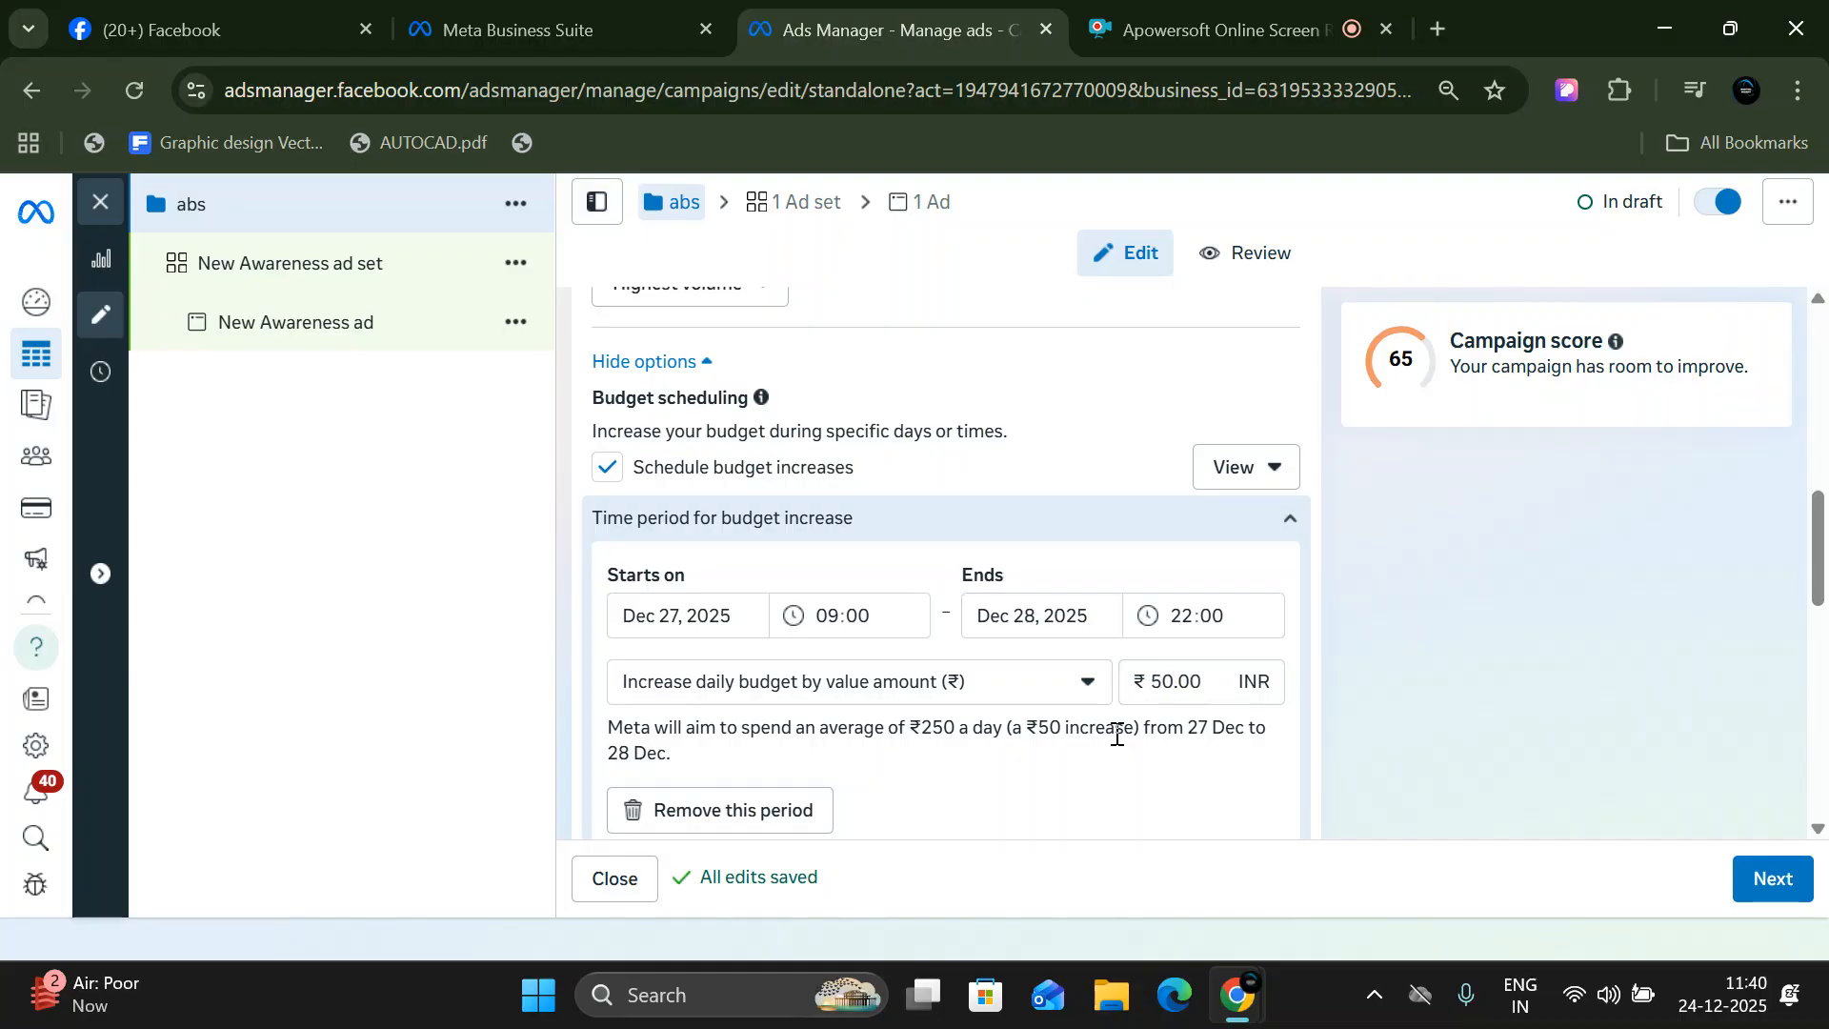
pyautogui.click(1158, 677)
pyautogui.moveTo(1157, 677); pyautogui.dragTo(1162, 681)
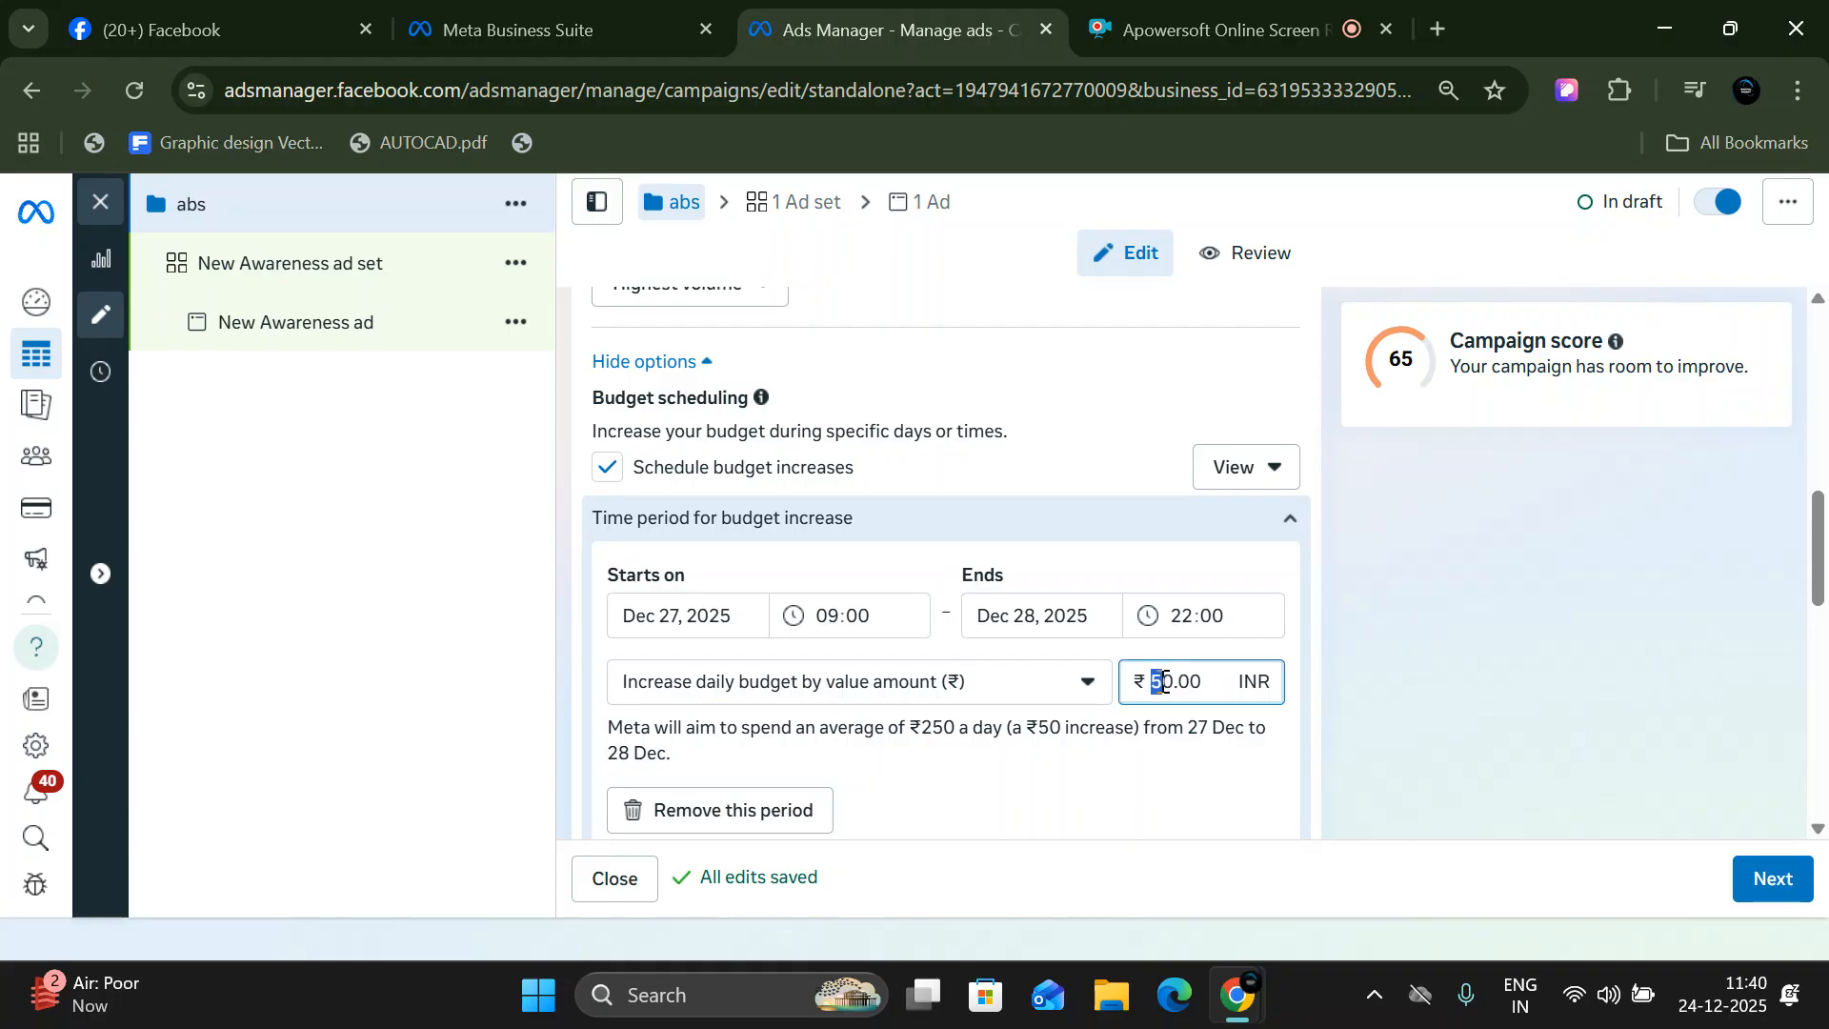
pyautogui.write('2')
pyautogui.click(1188, 762)
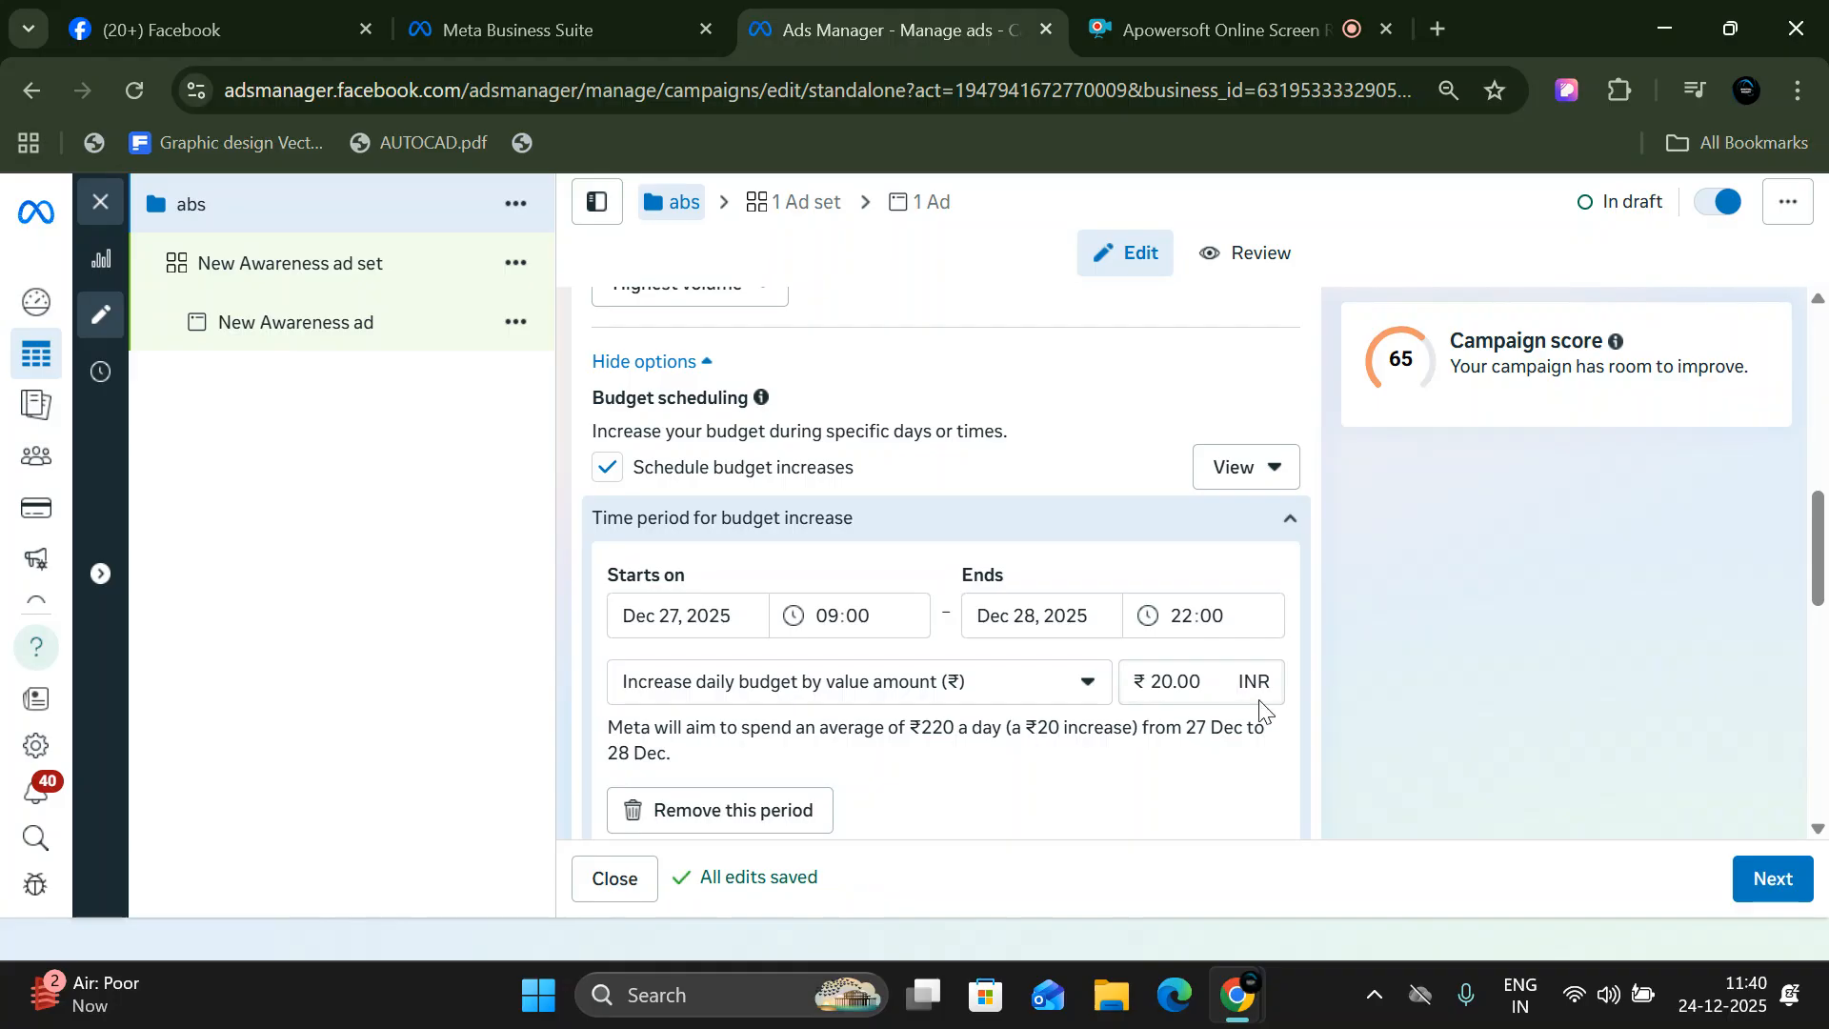
# - Turn the campaign's scheduled budget increases off and back on
pyautogui.scroll(5, 1253, 707)
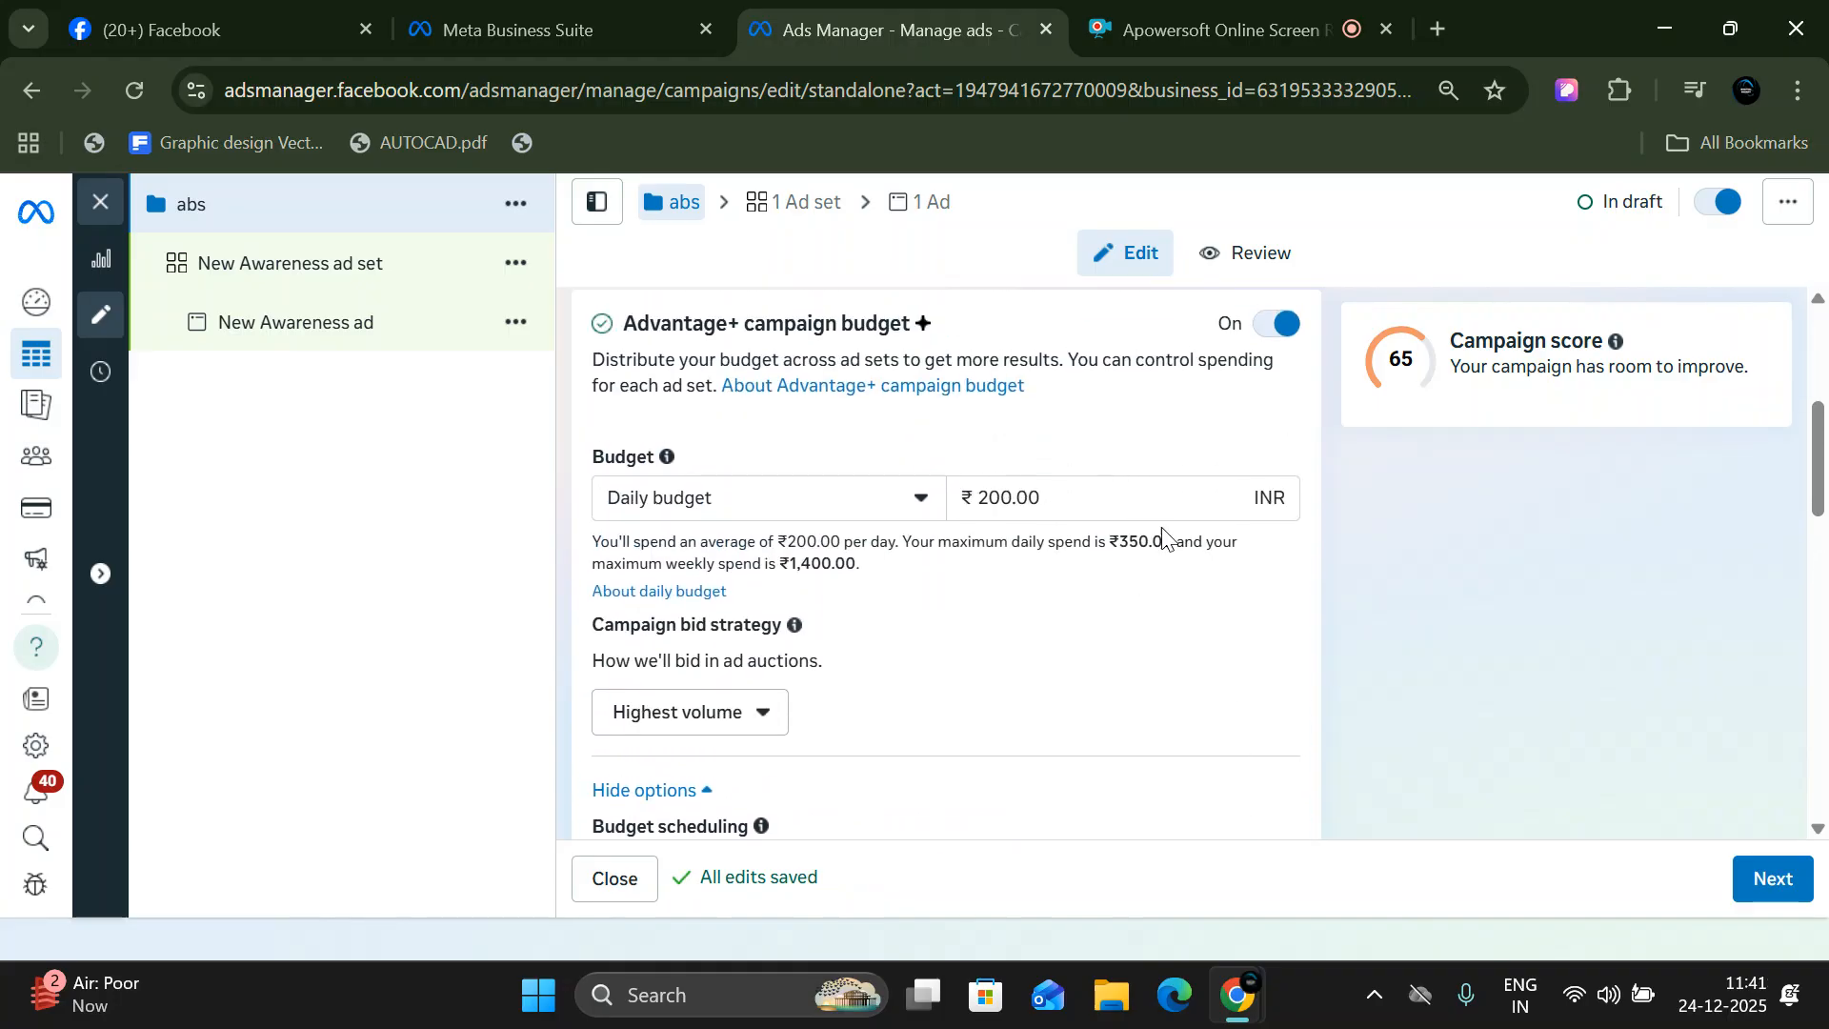
pyautogui.scroll(-5, 1153, 610)
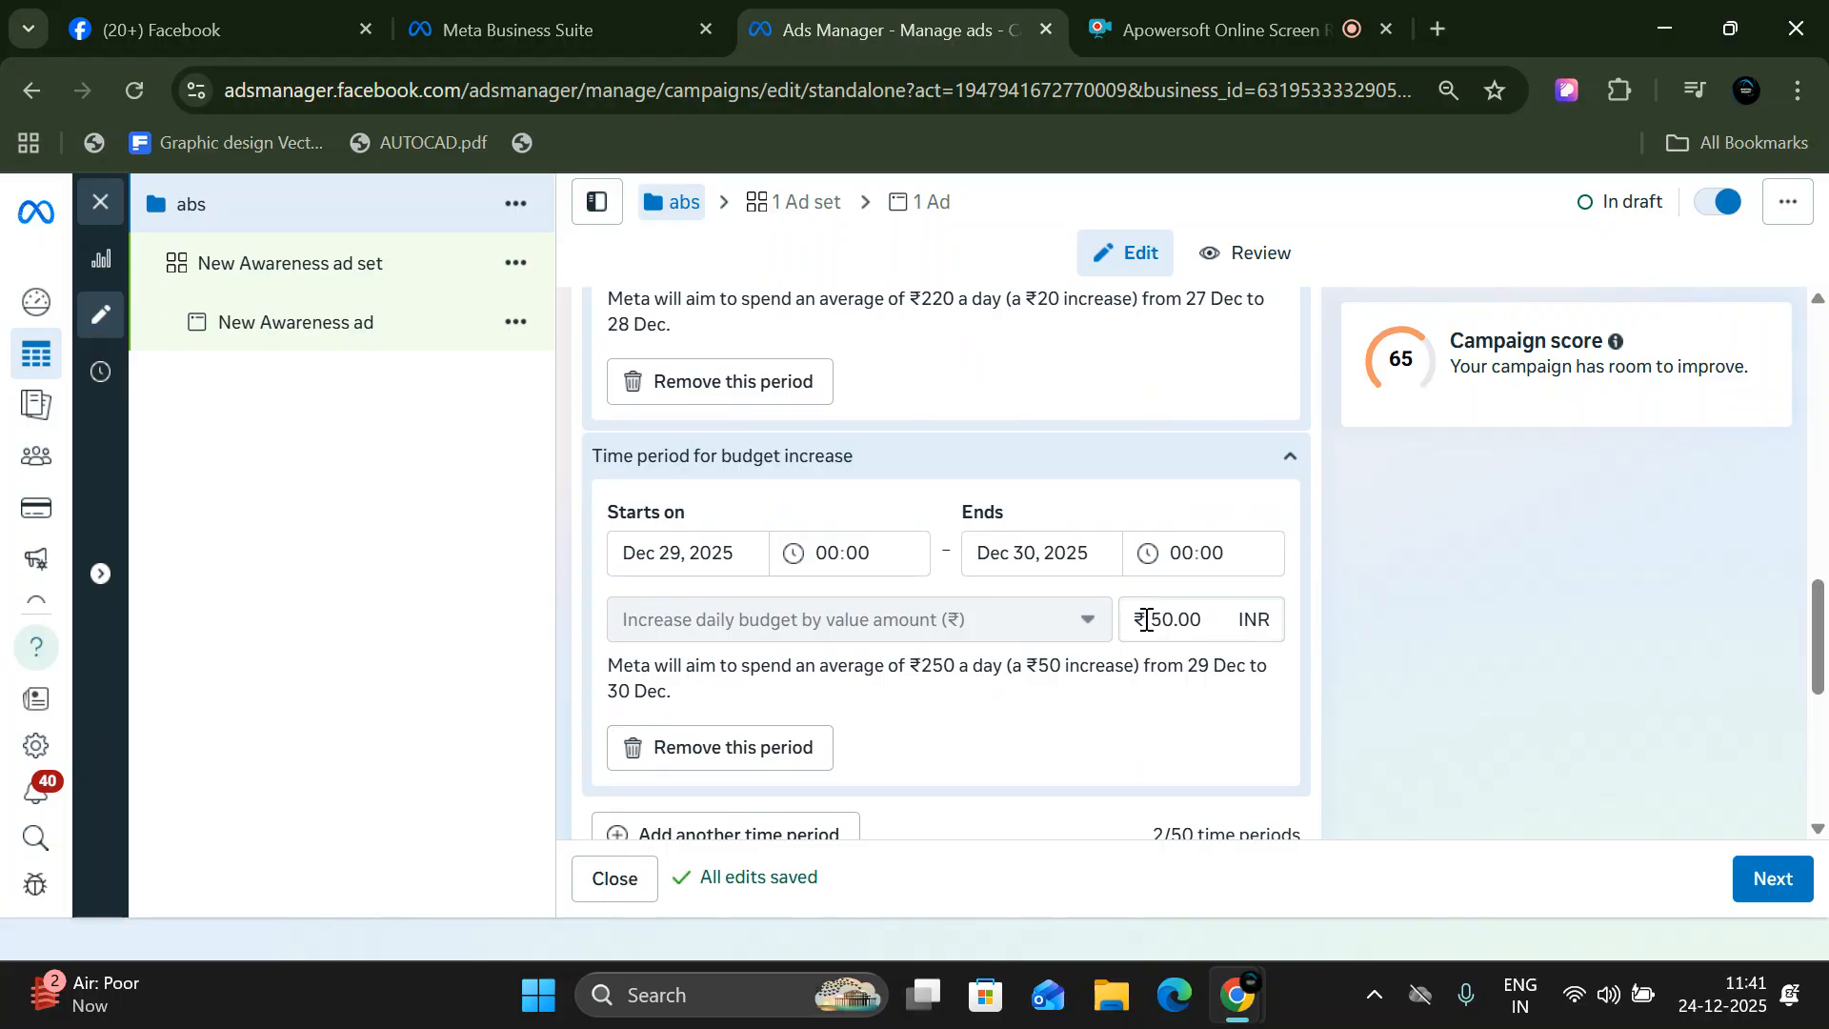
pyautogui.scroll(4, 980, 604)
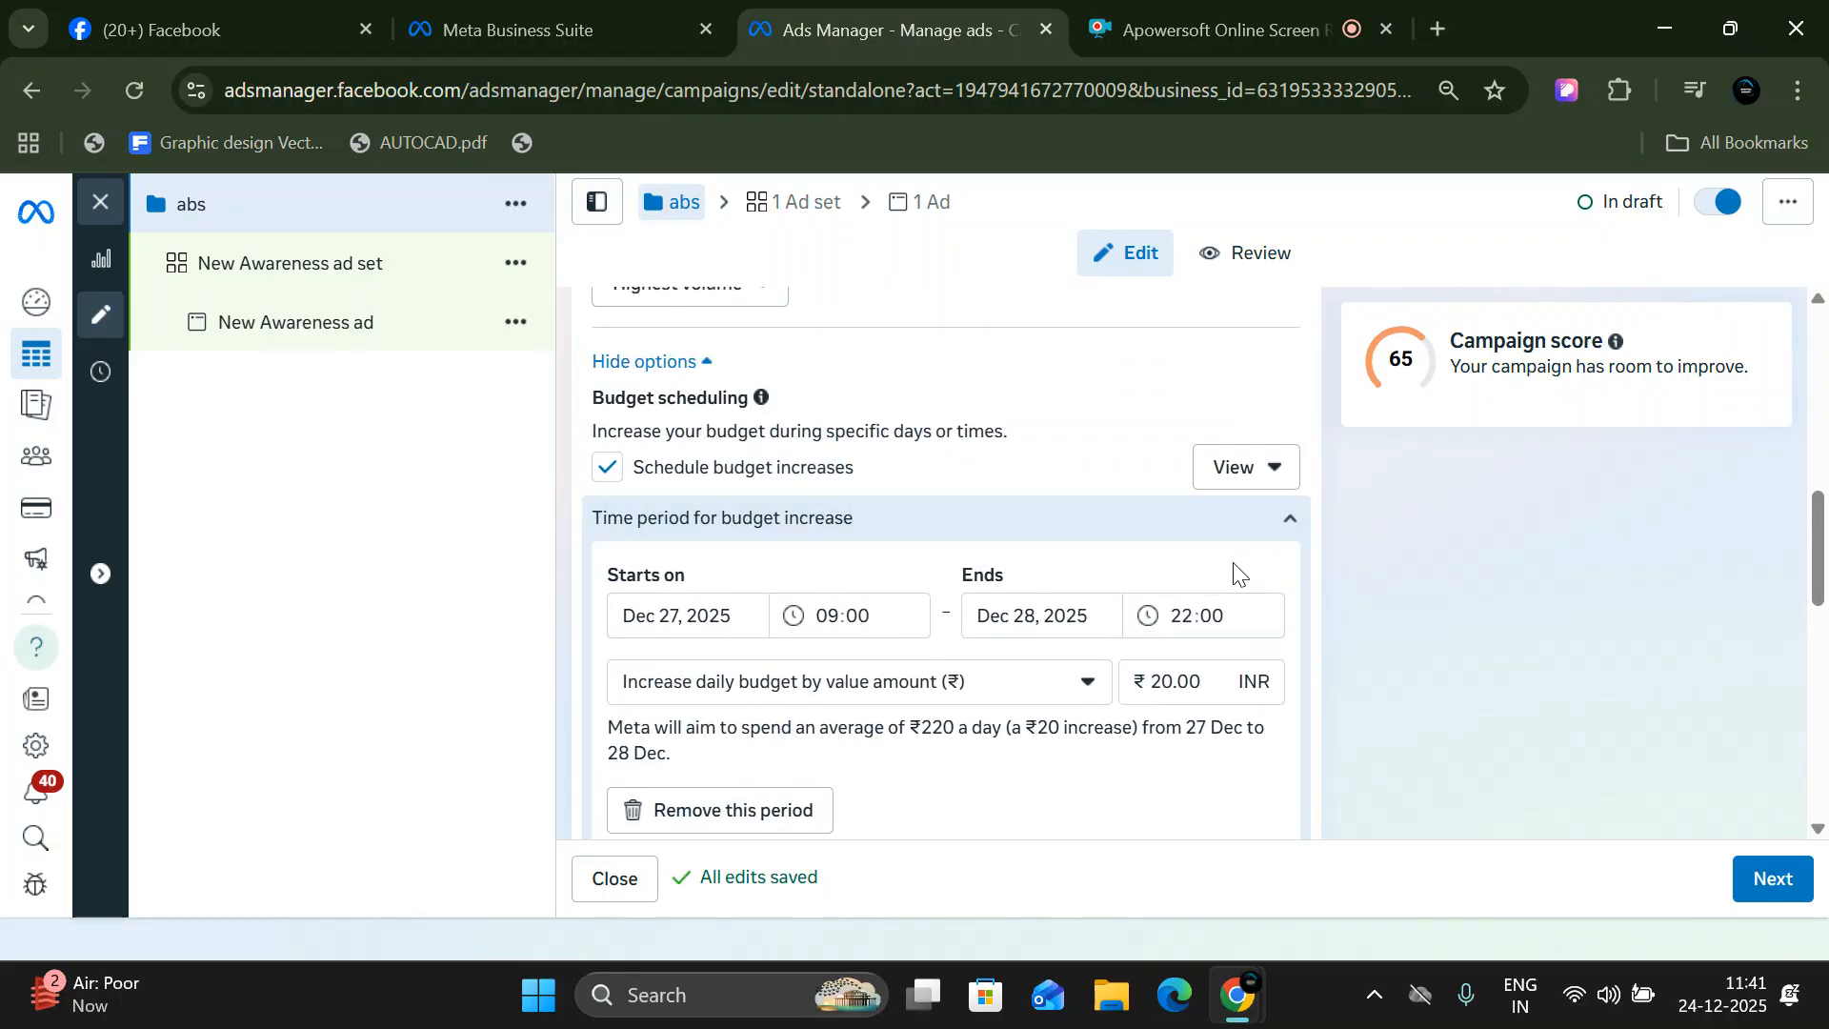
pyautogui.click(606, 467)
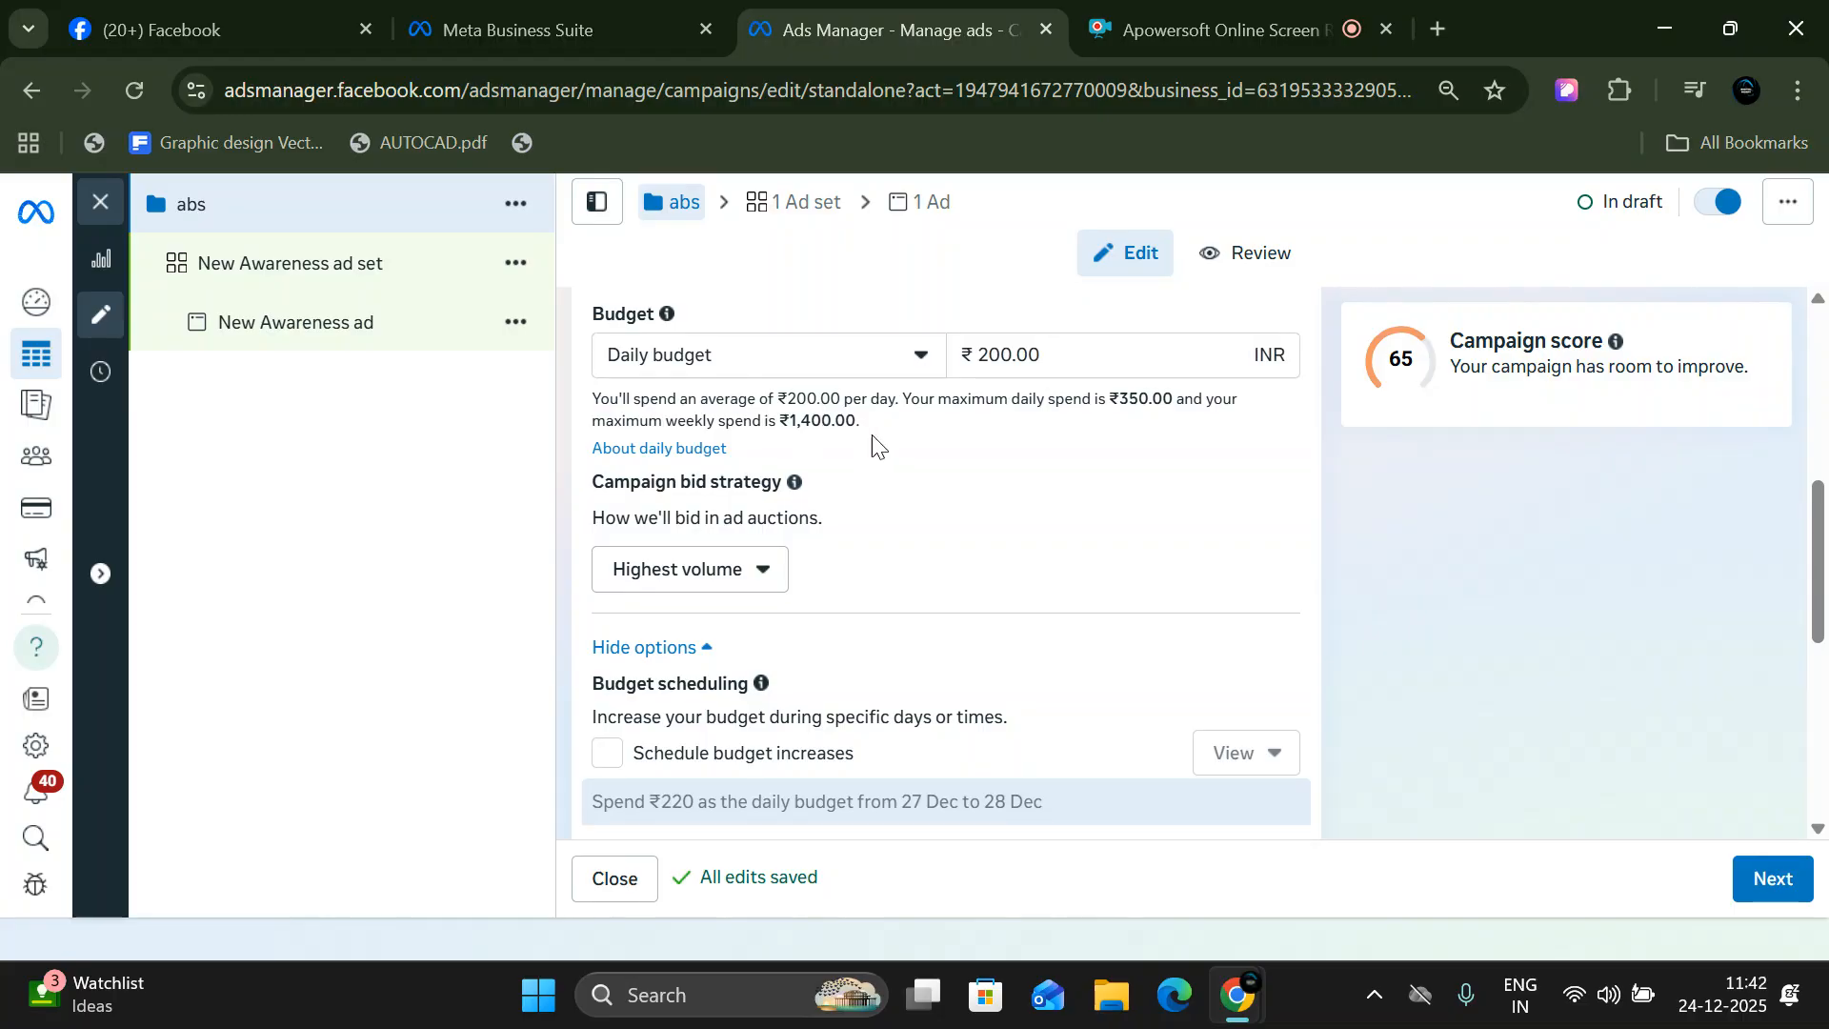
pyautogui.scroll(-5, 931, 470)
pyautogui.scroll(3, 943, 482)
pyautogui.scroll(4, 943, 482)
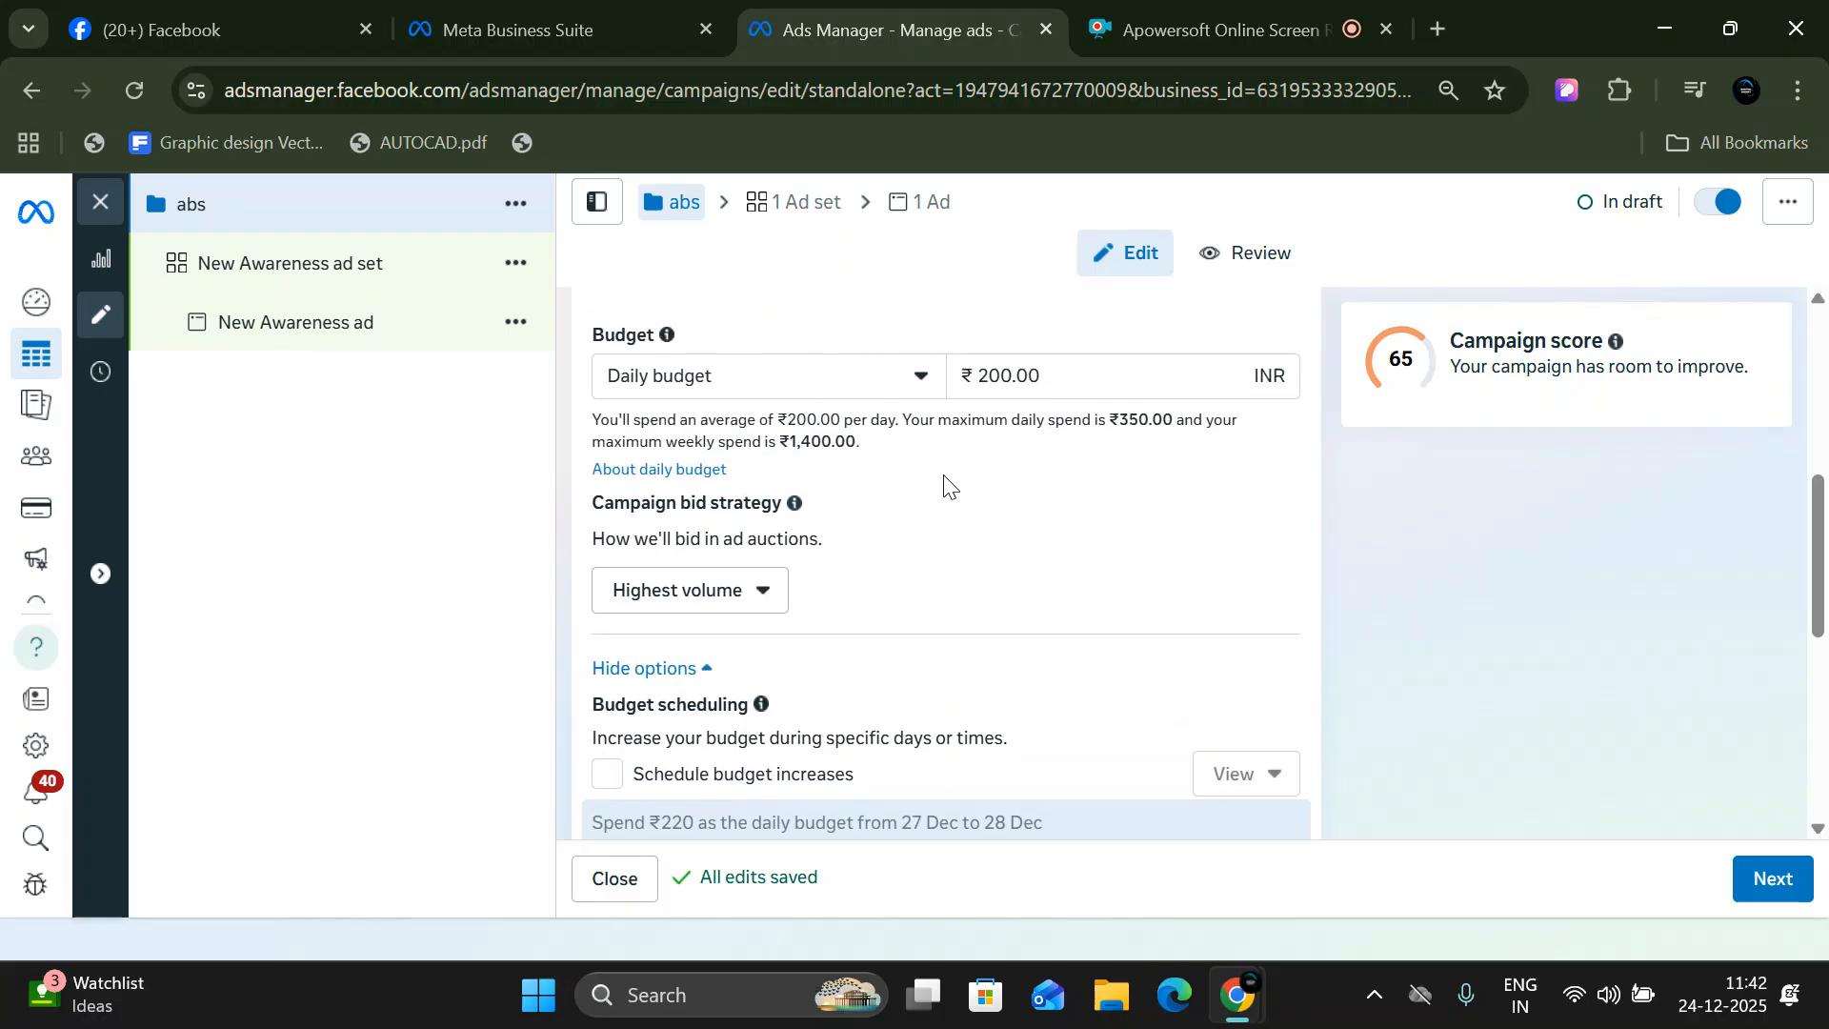
pyautogui.scroll(-3, 682, 572)
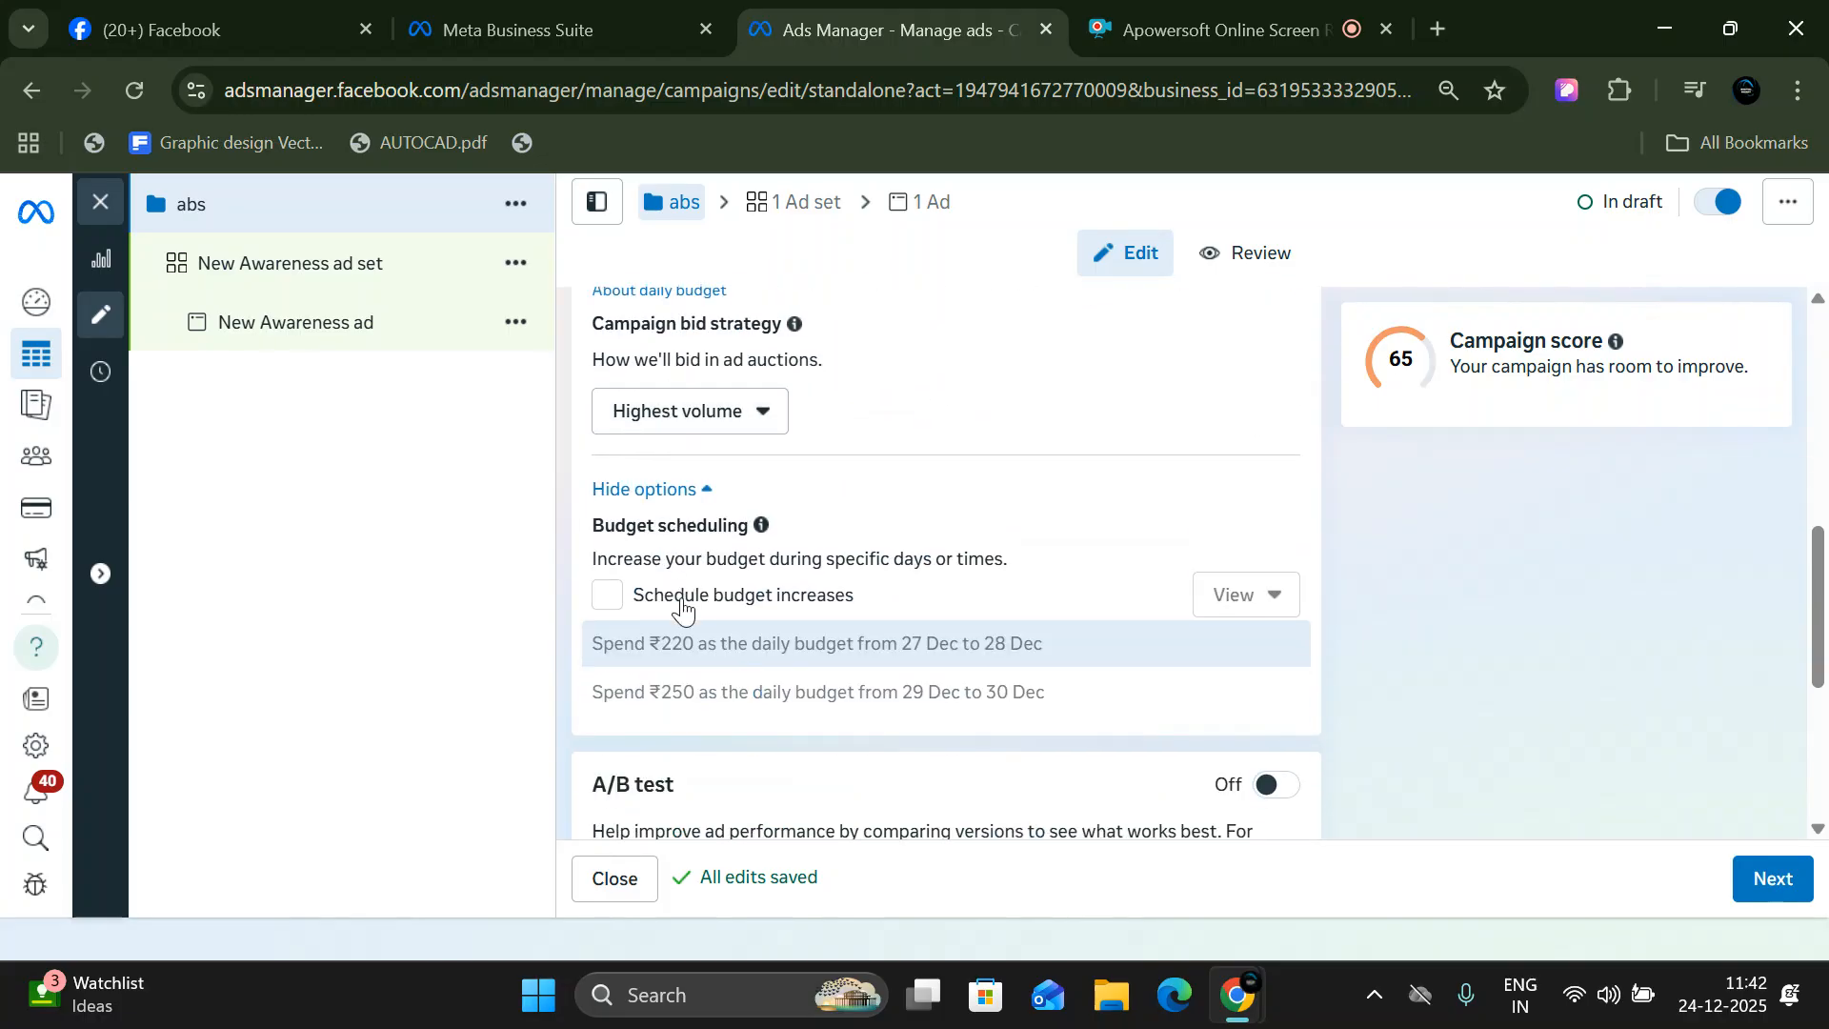
pyautogui.click(621, 600)
# - Expand the 29 Dec to 30 Dec budget increase period and review its settings and the options below it
pyautogui.scroll(-4, 743, 614)
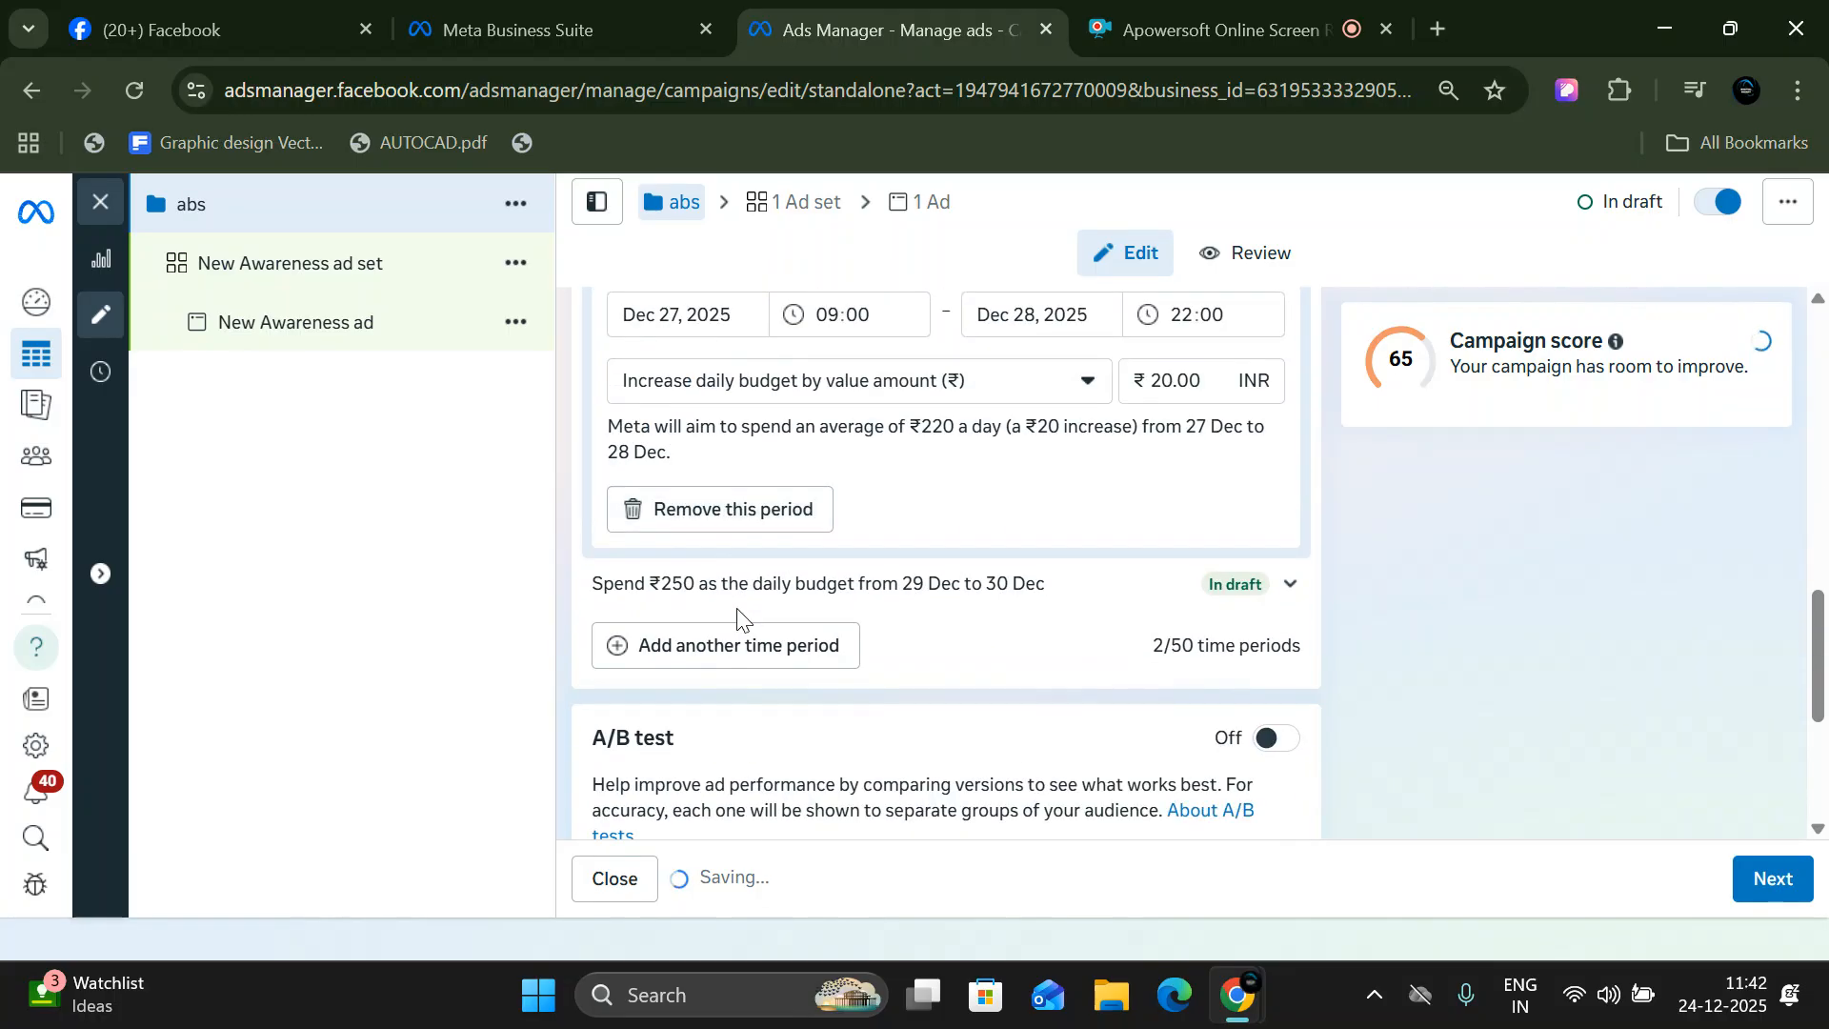
pyautogui.scroll(2, 702, 530)
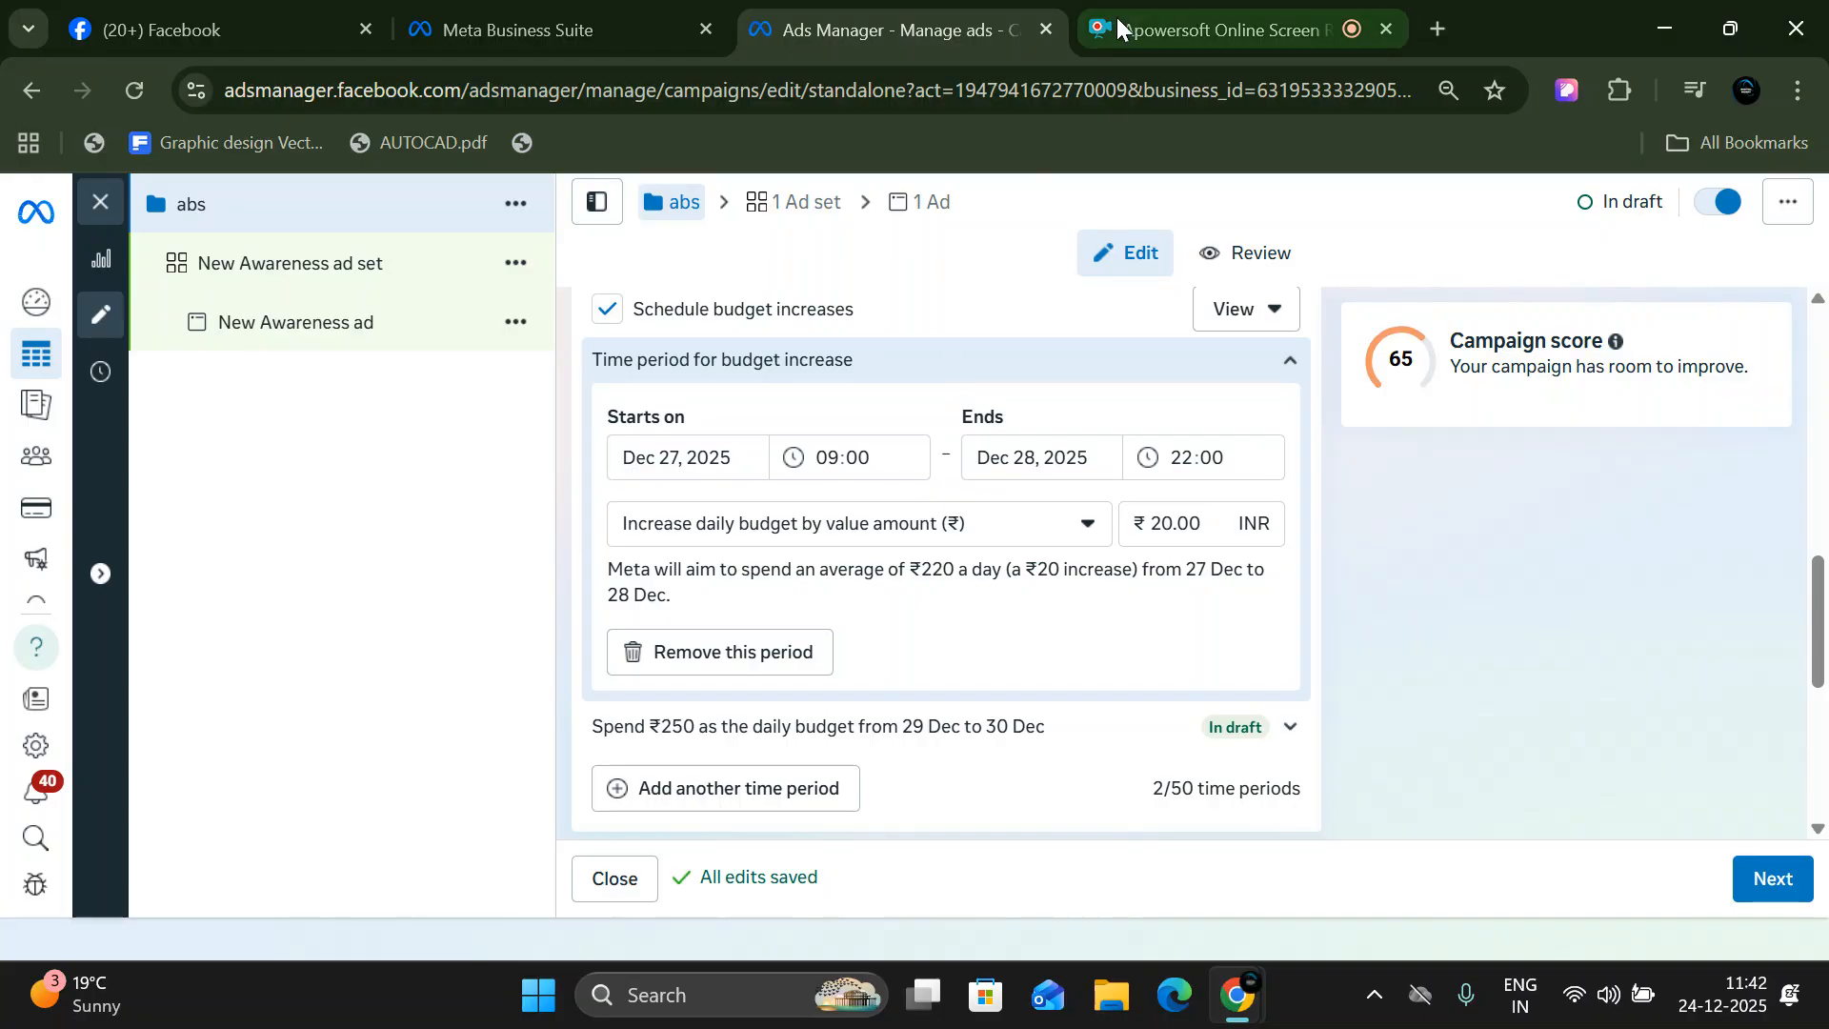
pyautogui.click(1235, 737)
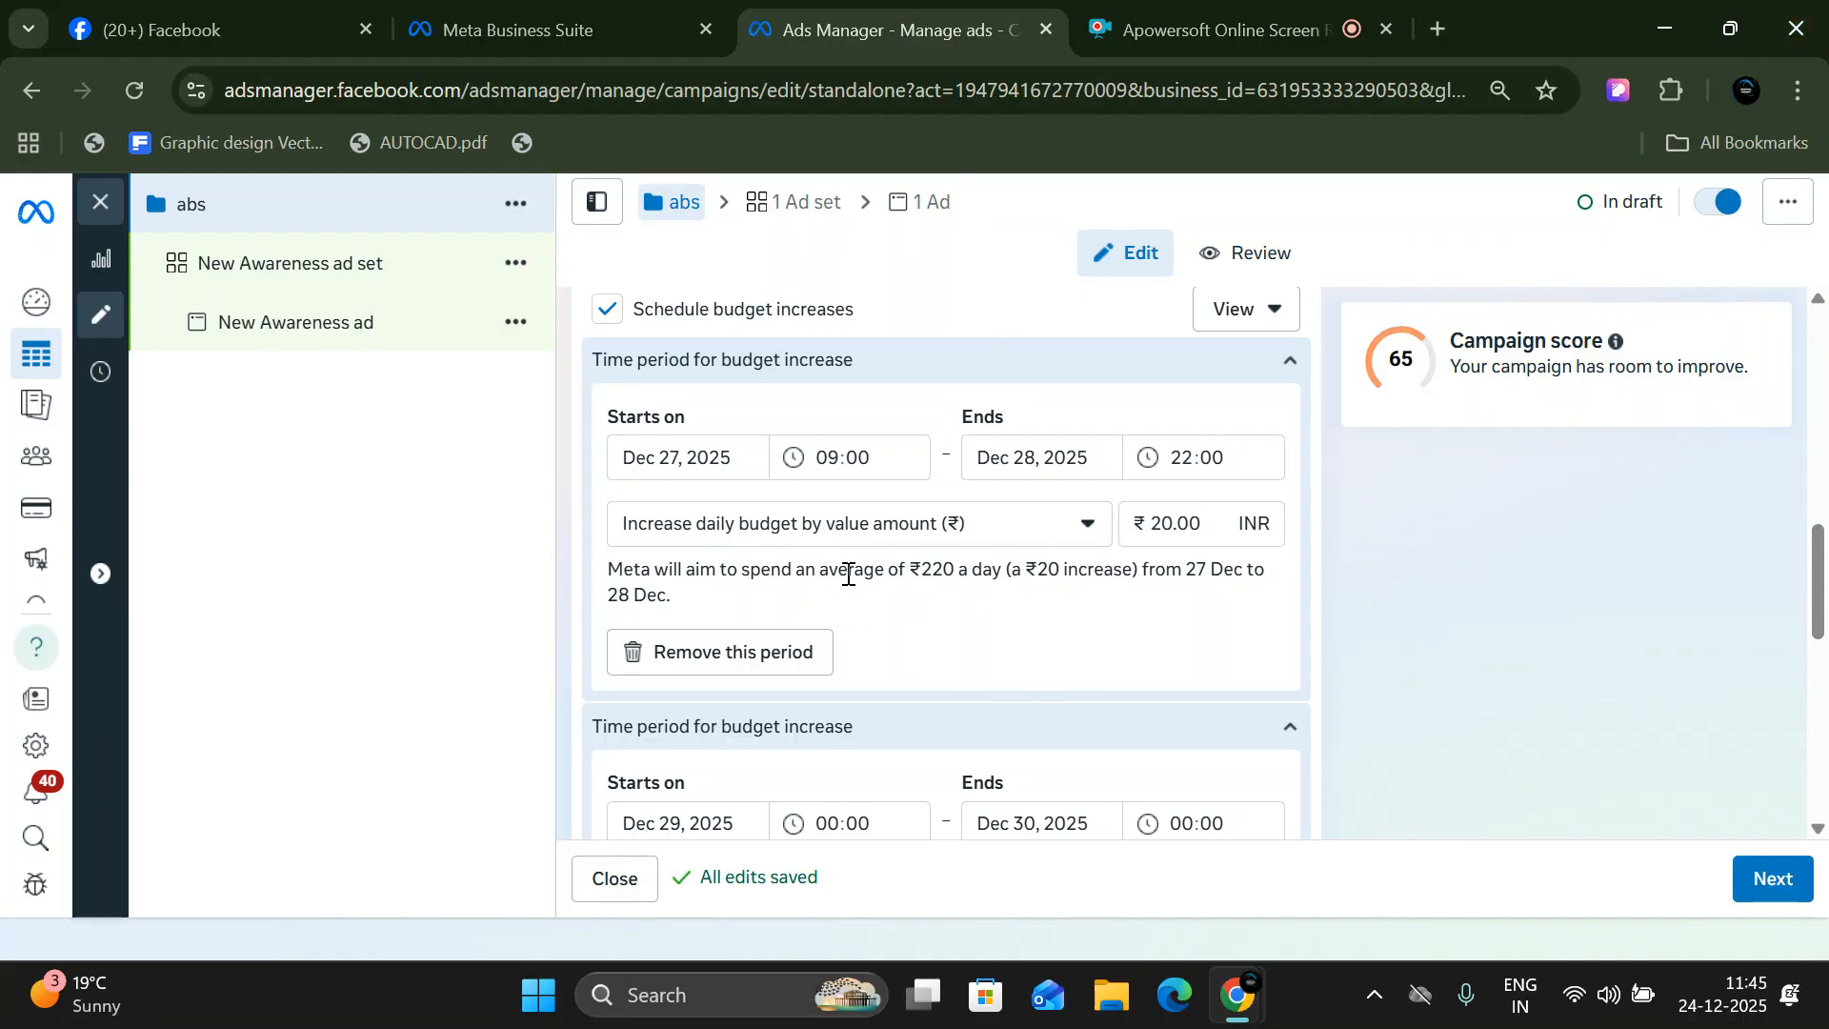
pyautogui.scroll(-3, 848, 586)
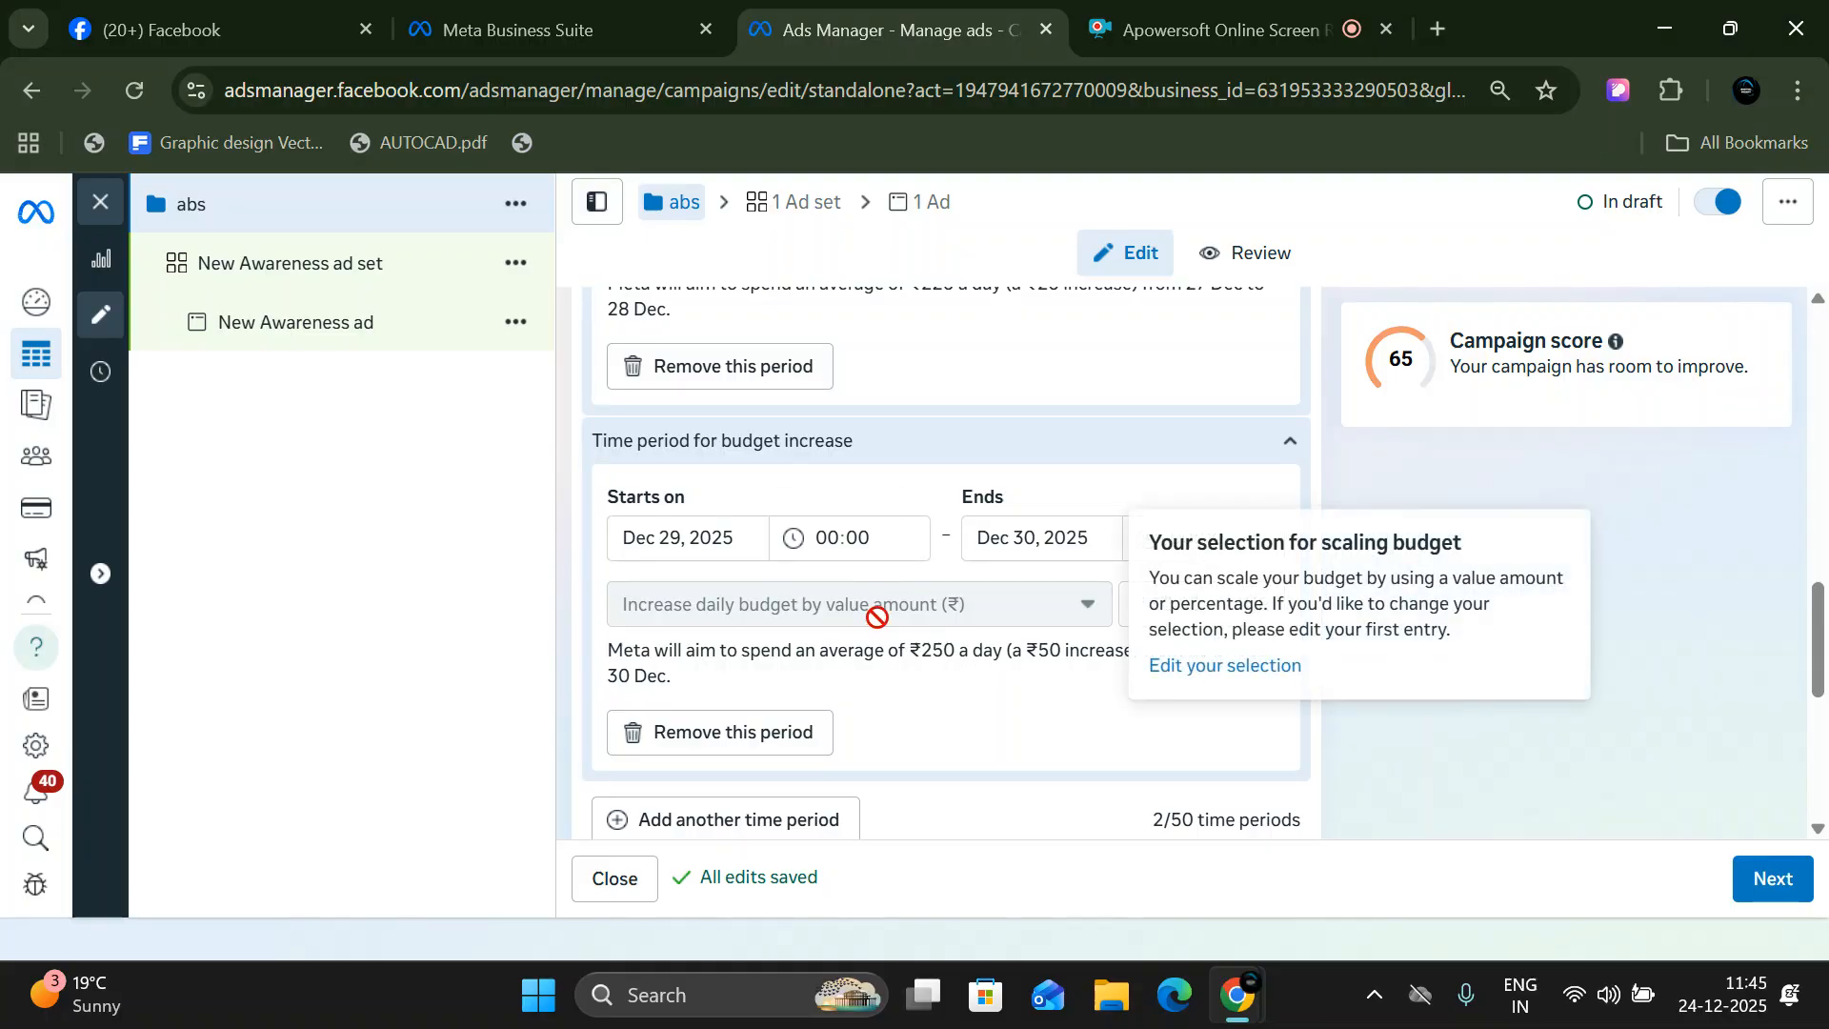
pyautogui.scroll(-3, 878, 618)
pyautogui.scroll(1, 944, 542)
pyautogui.scroll(-1, 951, 540)
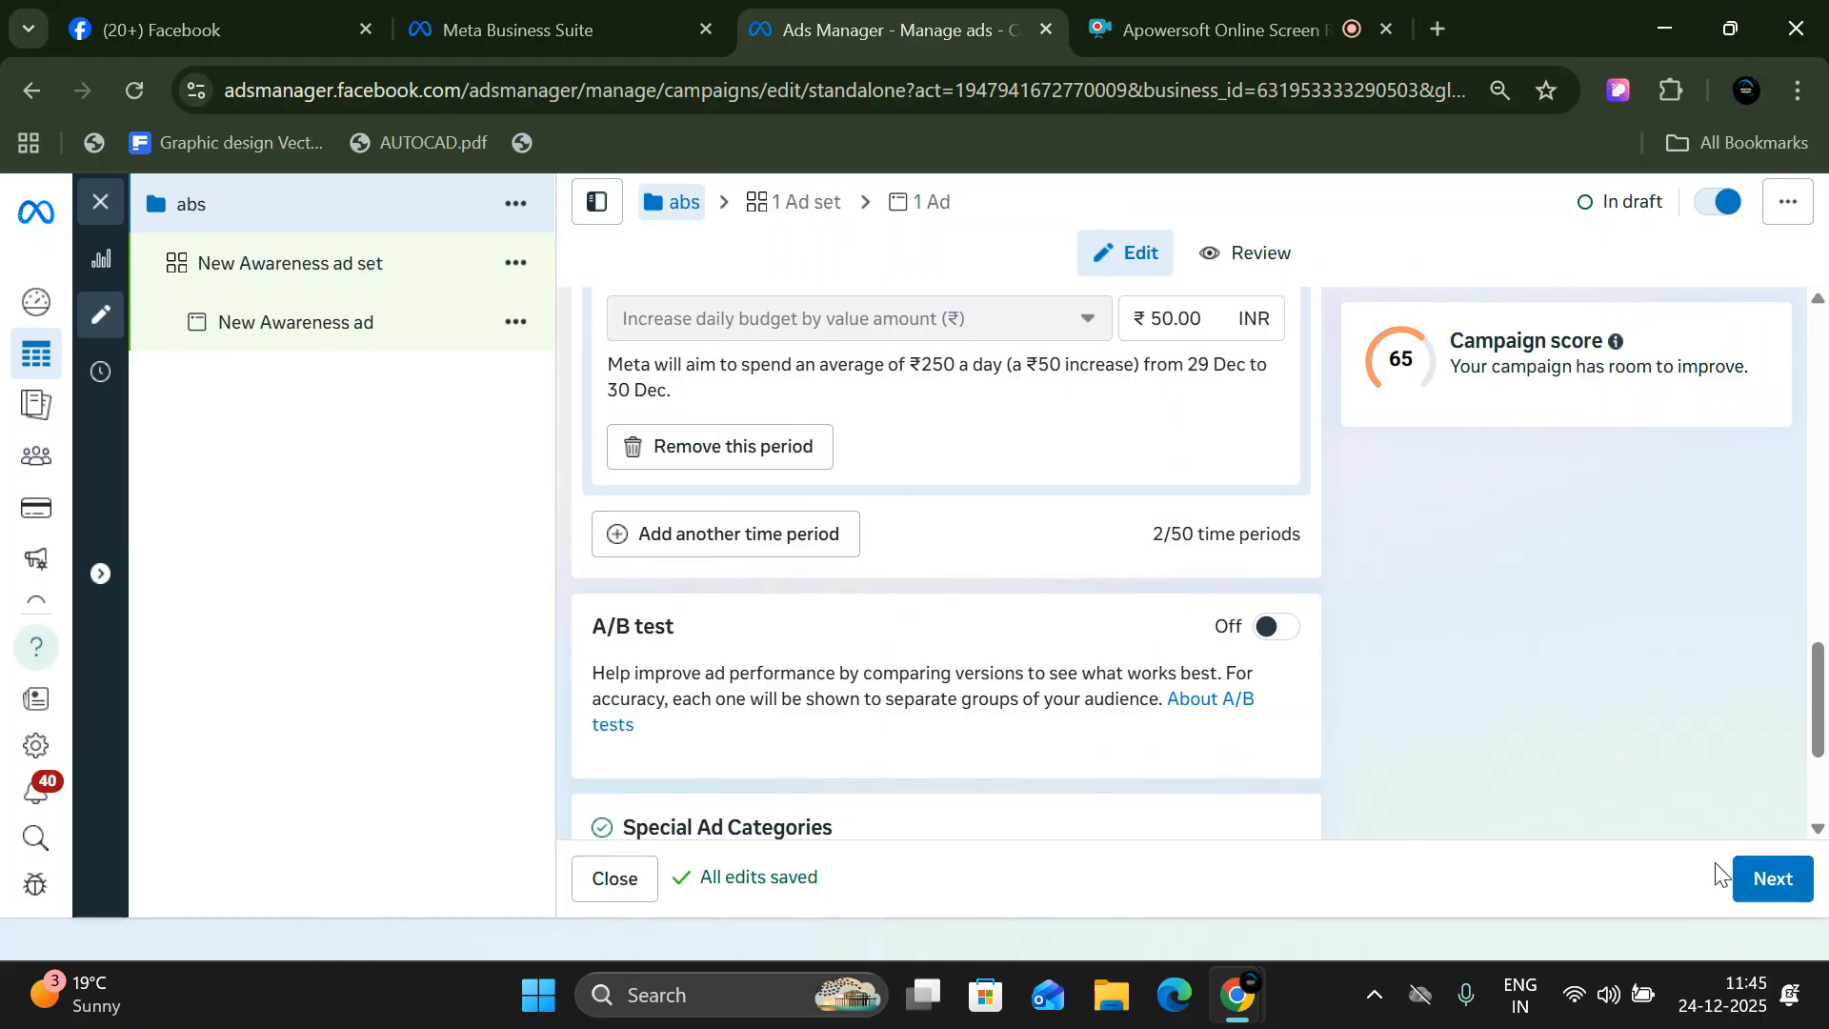
# - Continue to the New Awareness ad set and duplicate it once within the original campaign
pyautogui.click(1757, 874)
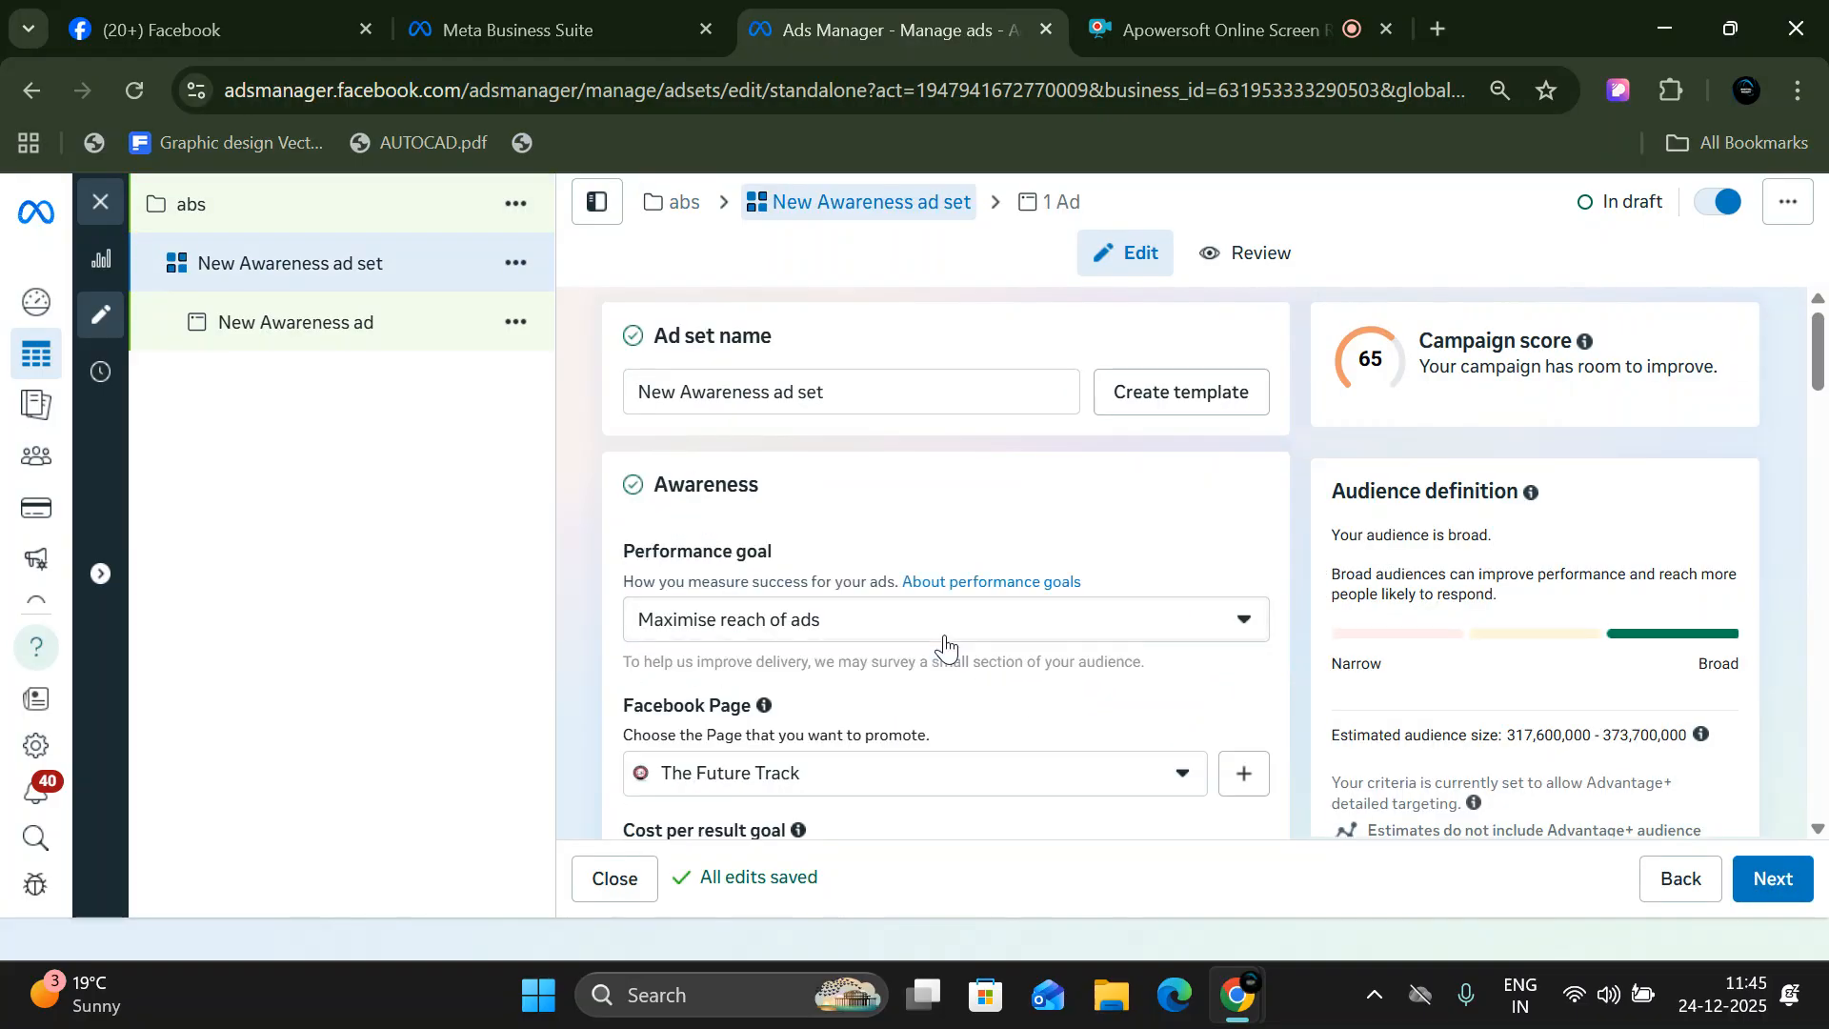
pyautogui.moveTo(837, 397); pyautogui.dragTo(592, 360)
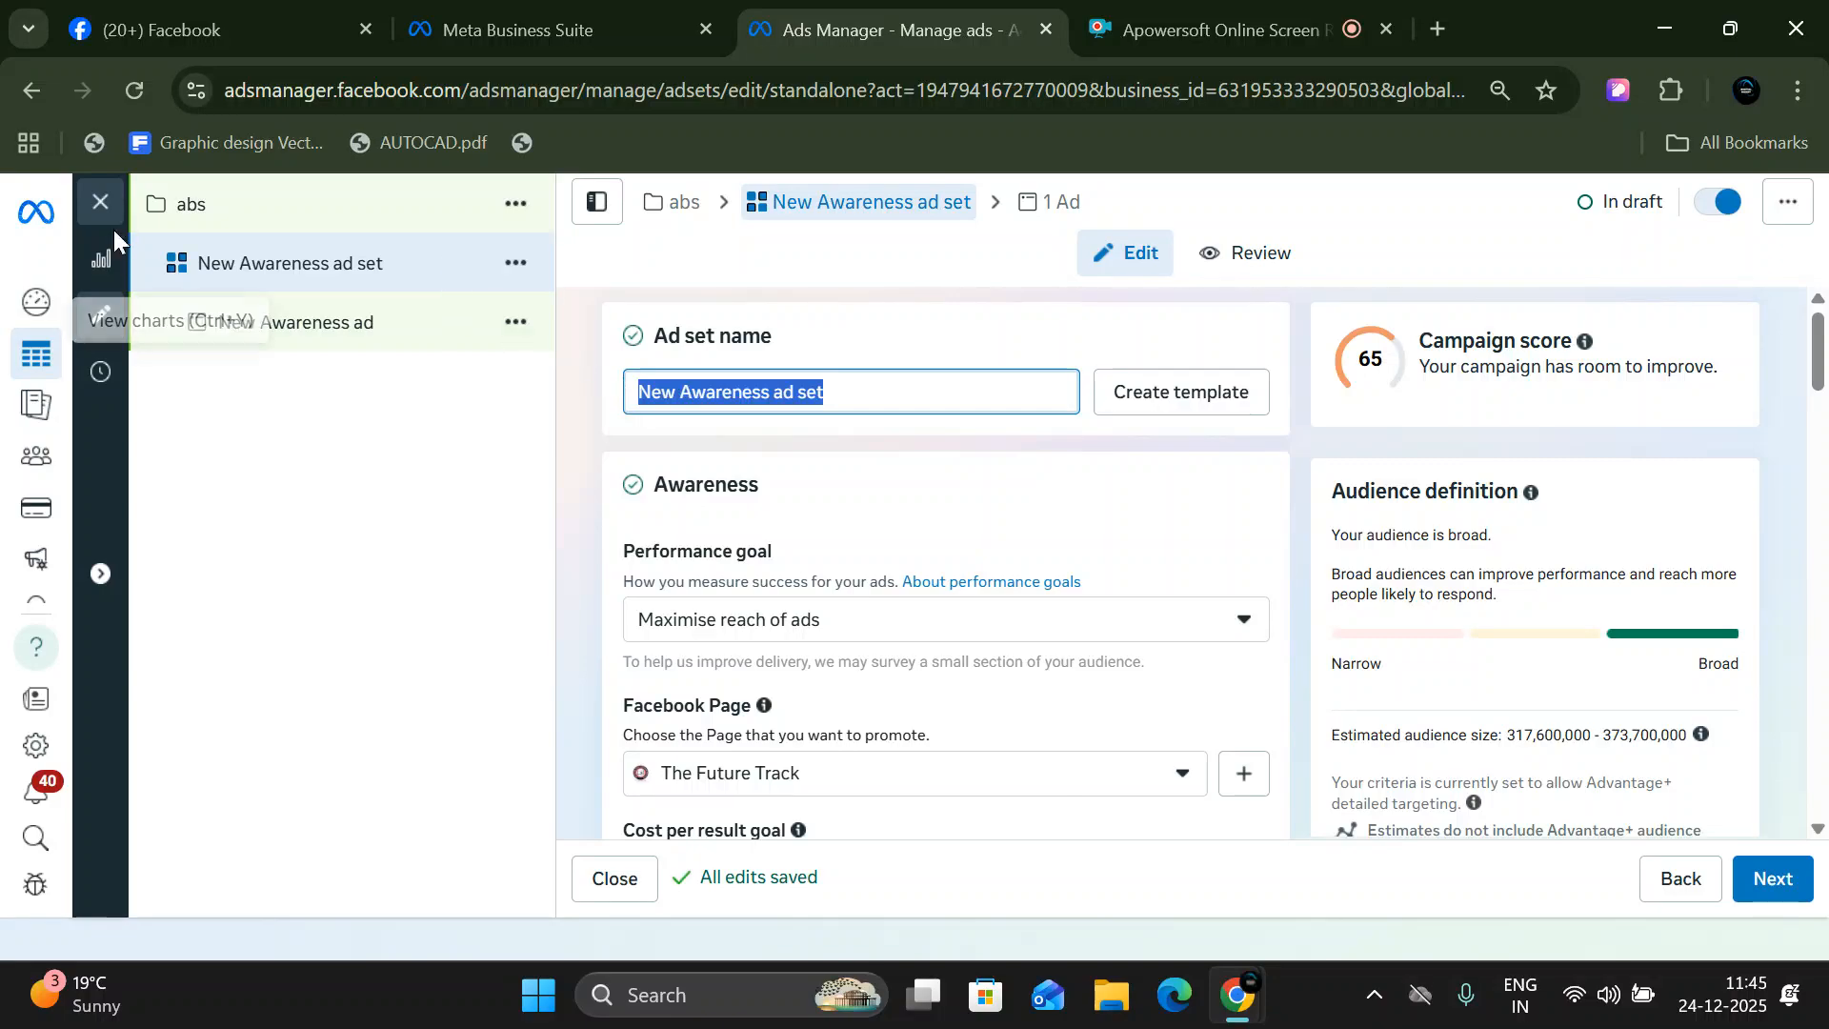
pyautogui.click(516, 263)
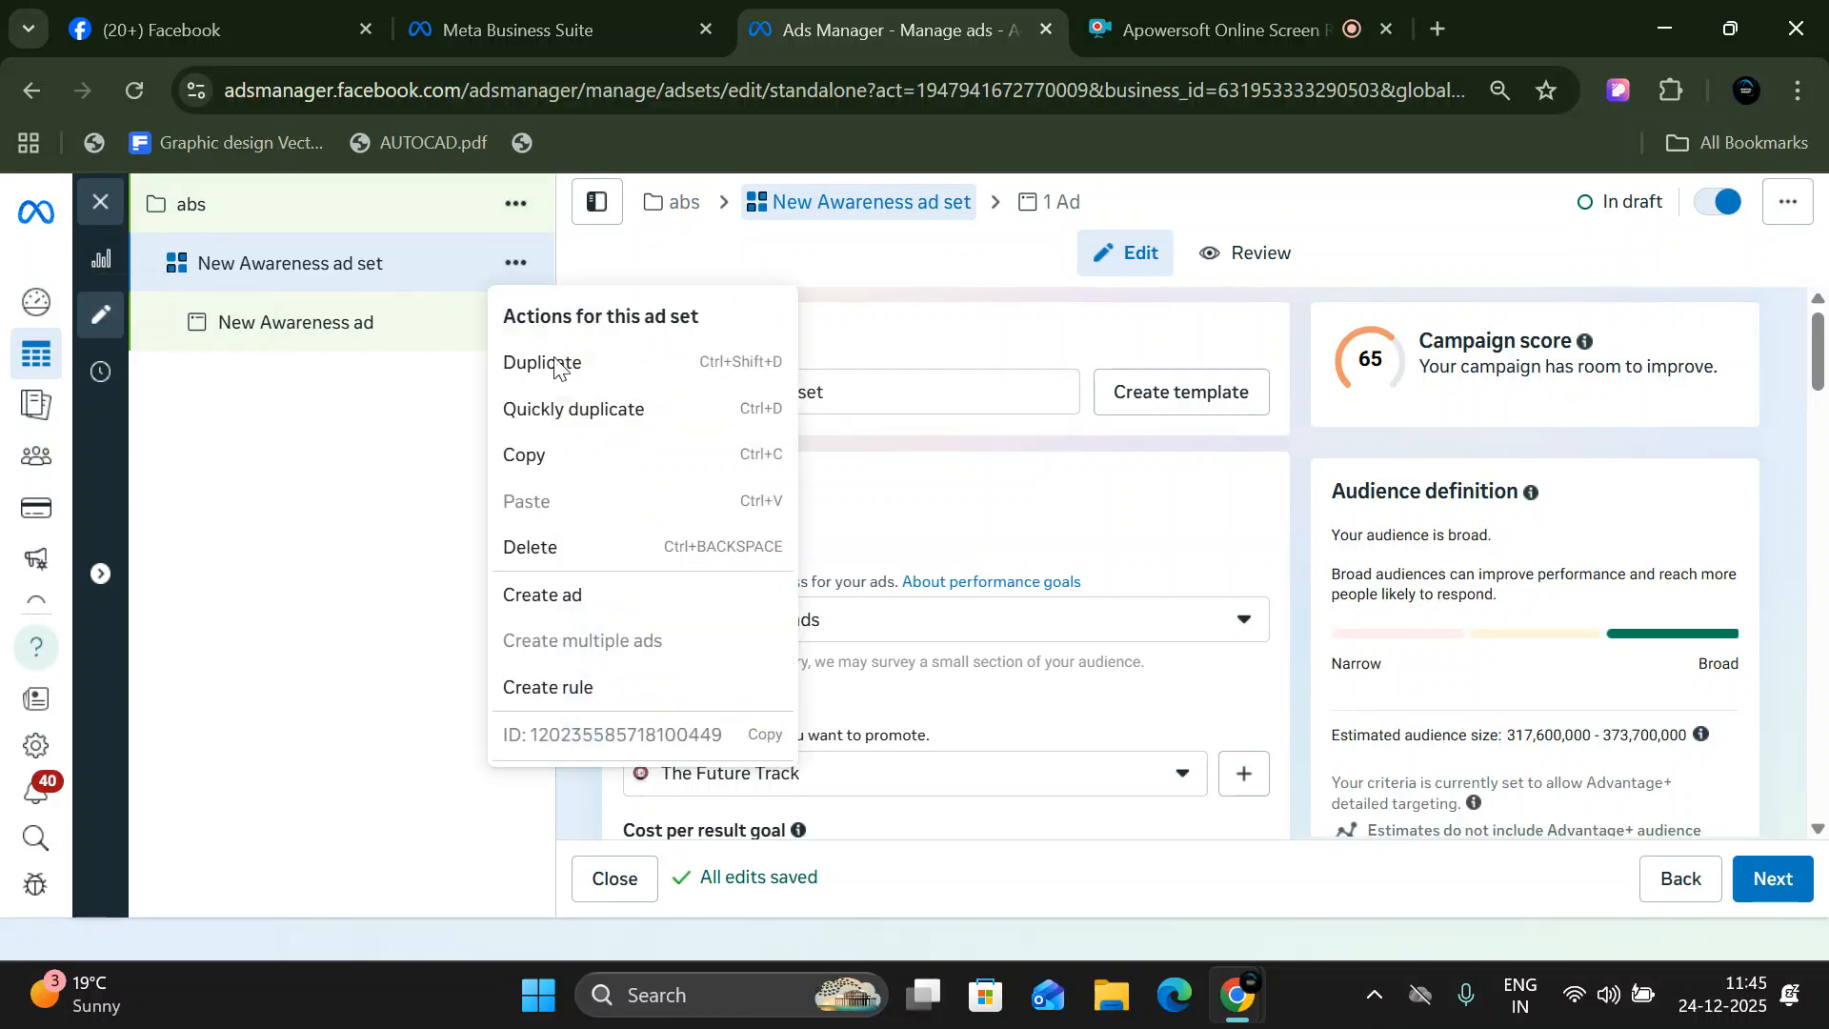
pyautogui.click(569, 373)
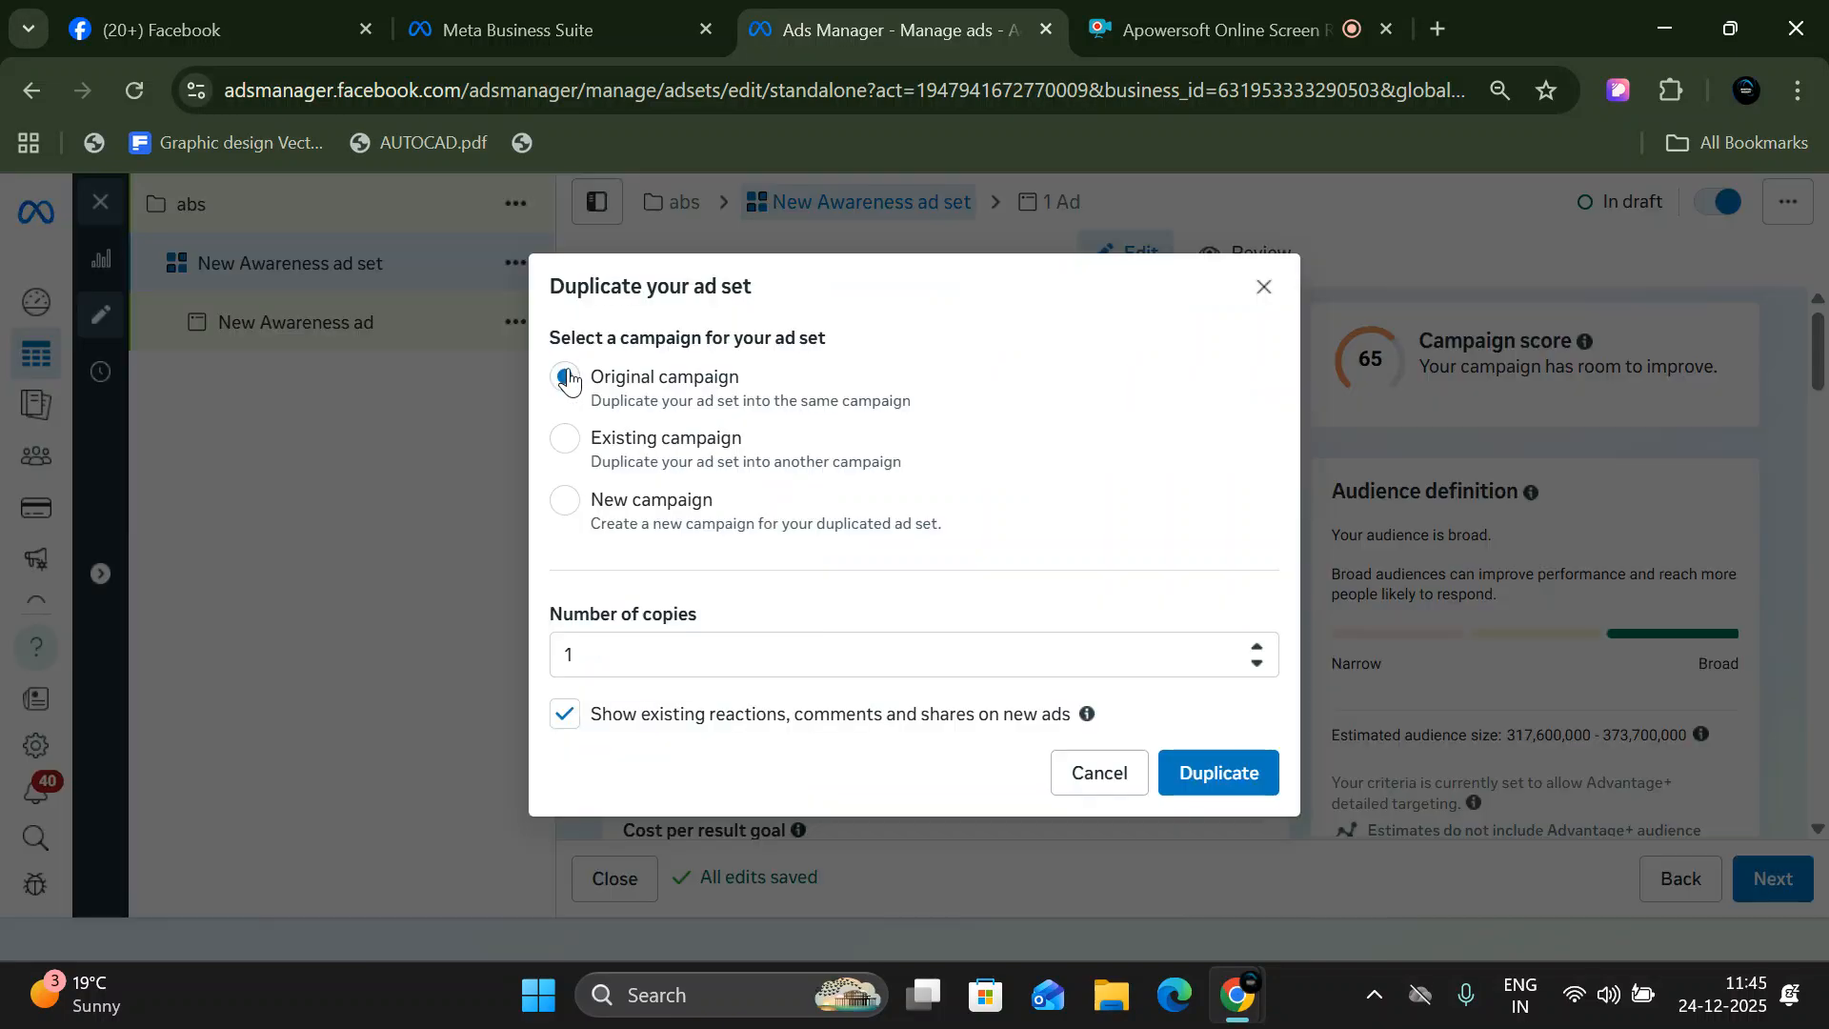
pyautogui.click(1203, 787)
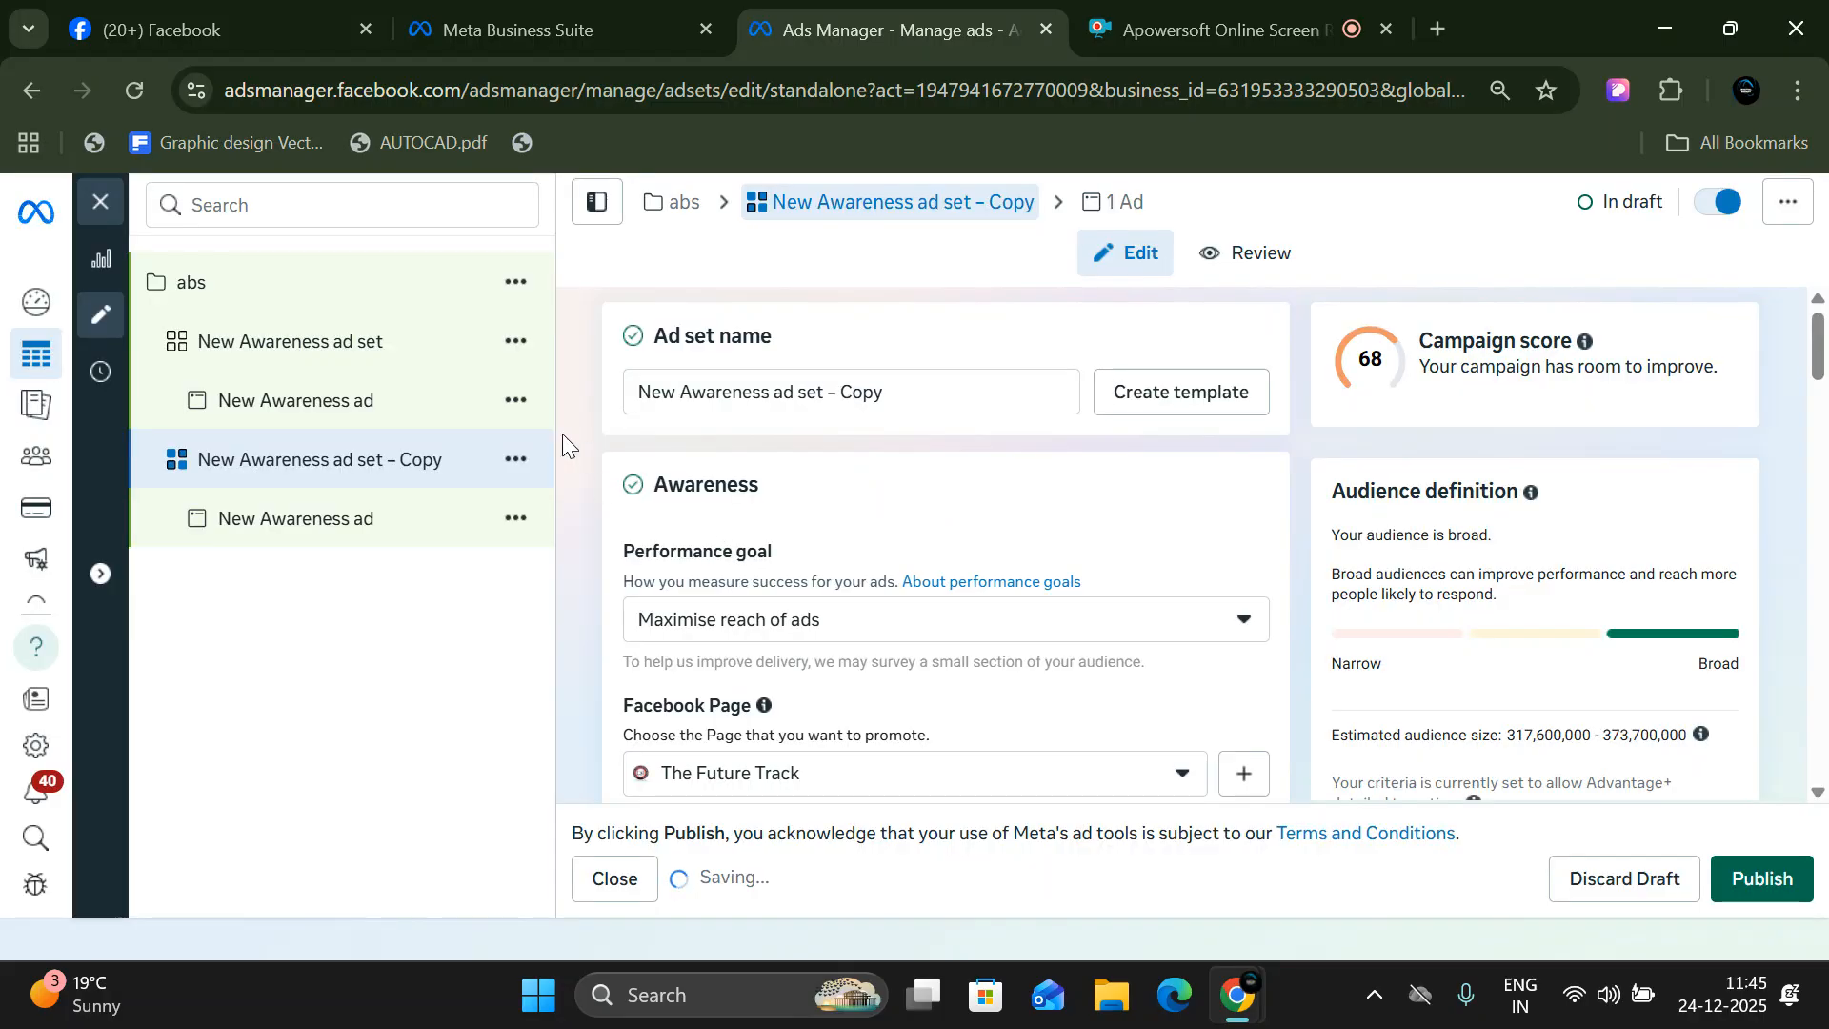
# - Duplicate New Awareness ad set – Copy into the original campaign with one copy
pyautogui.click(503, 463)
pyautogui.click(588, 560)
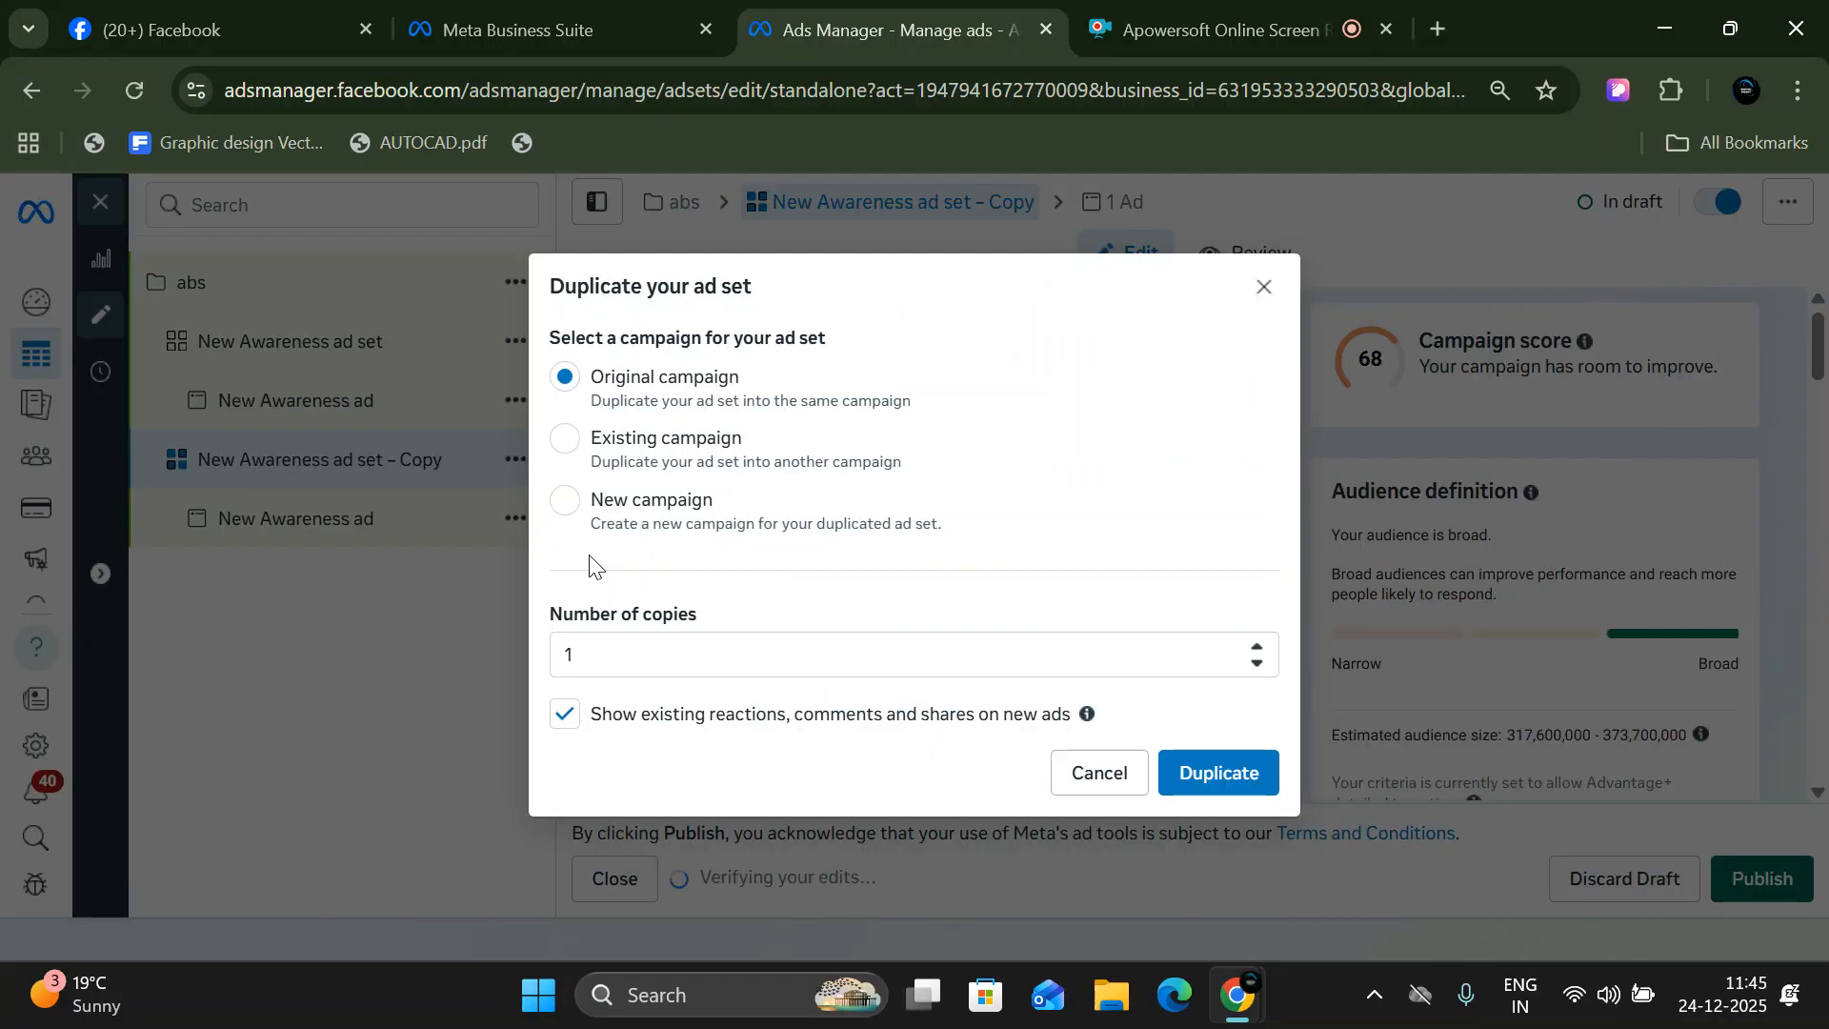
pyautogui.click(1205, 776)
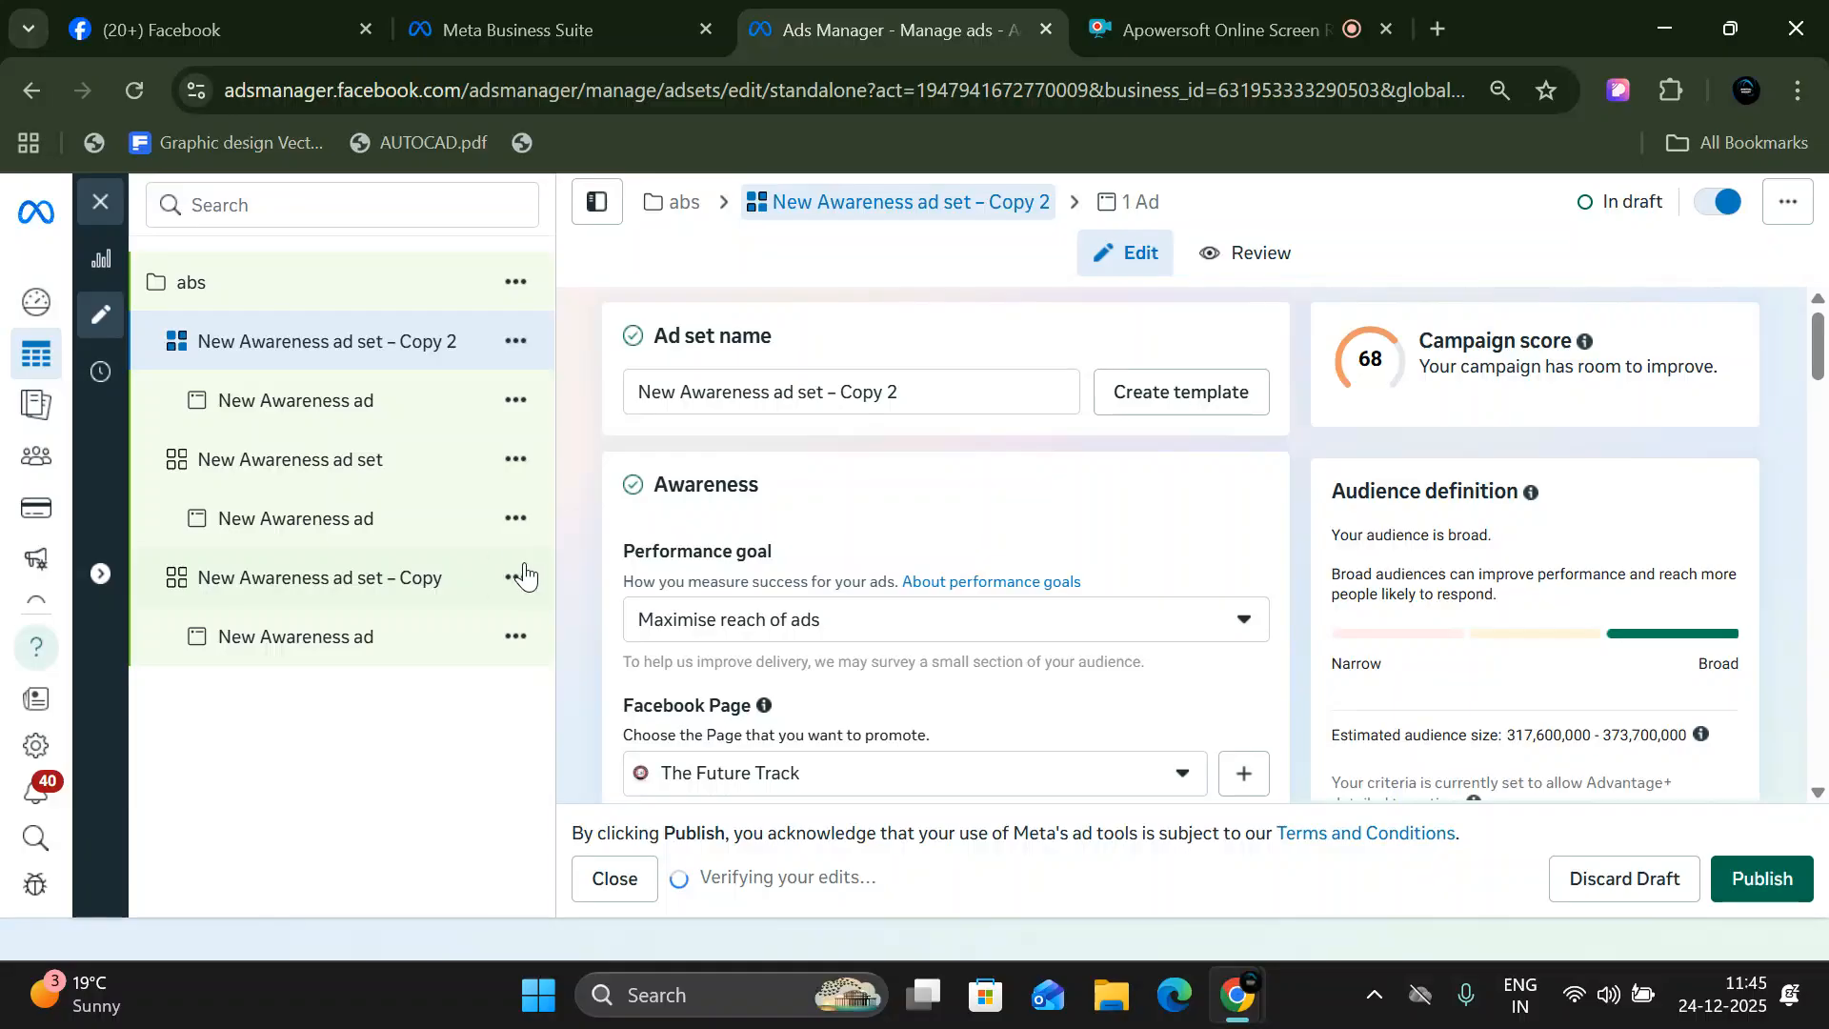
# - Duplicate New Awareness ad set – Copy once more within the original campaign
pyautogui.click(516, 578)
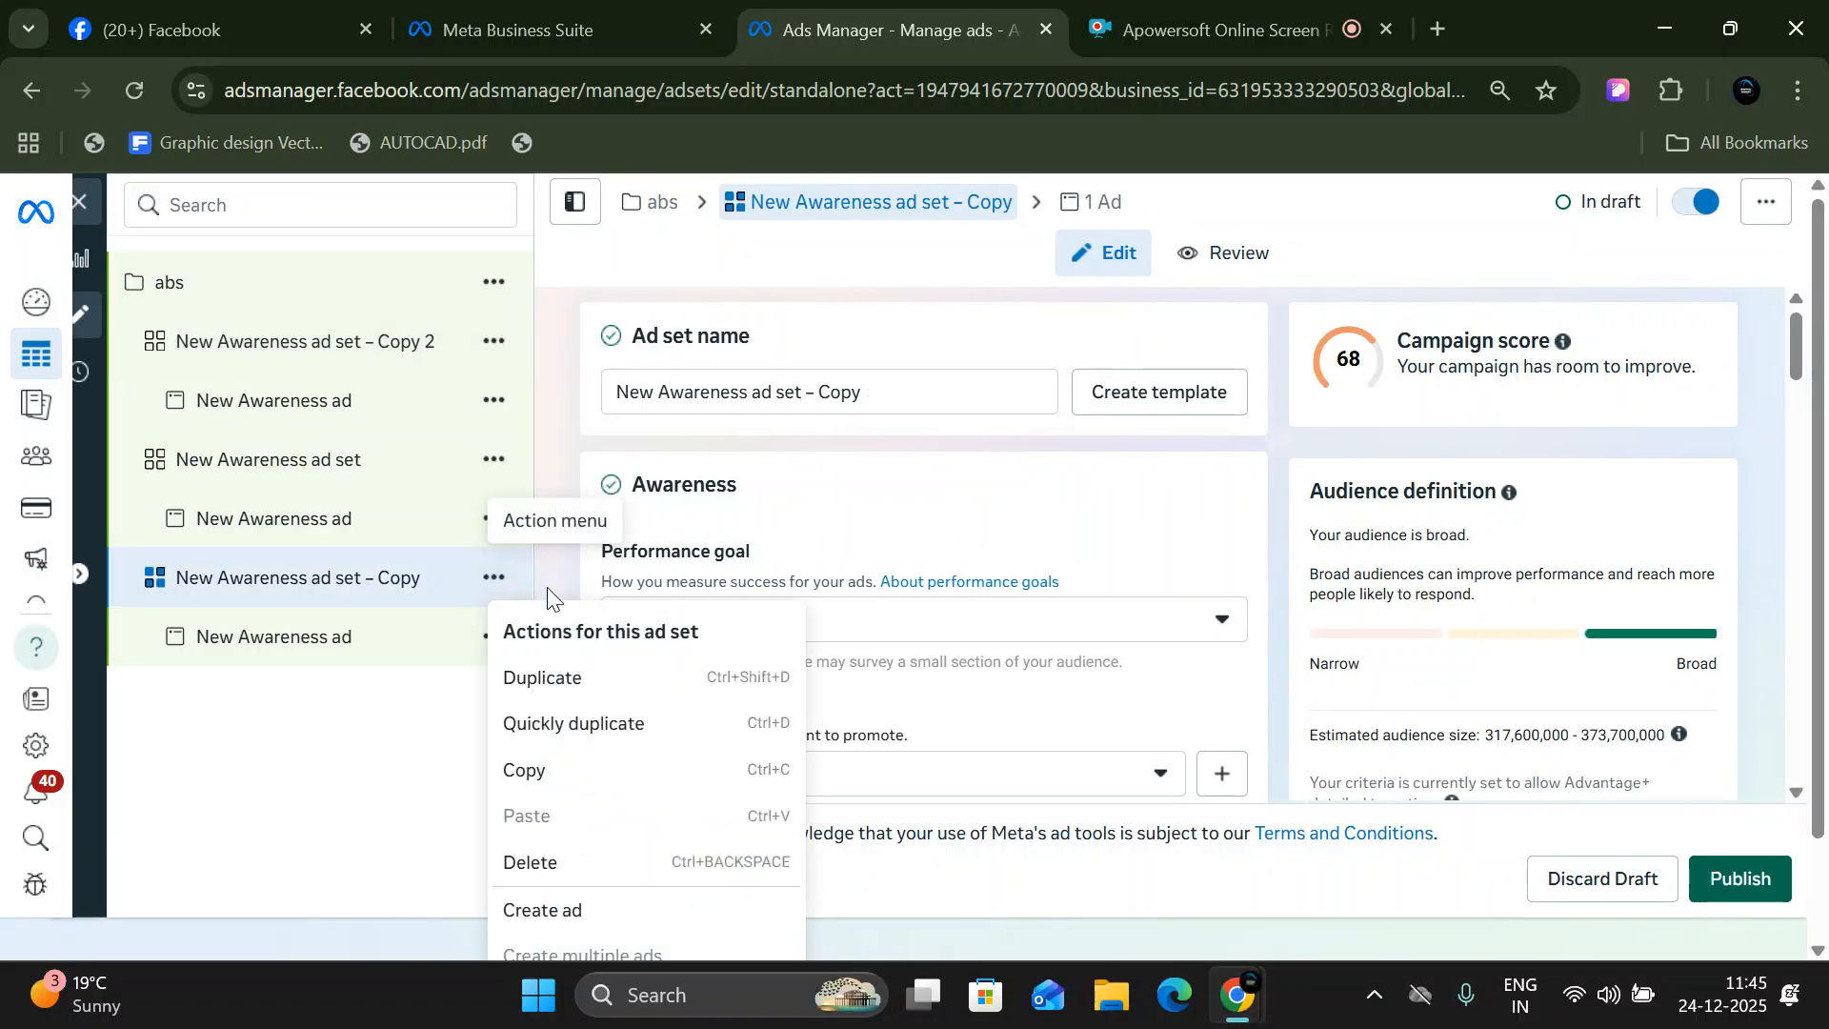
pyautogui.click(583, 688)
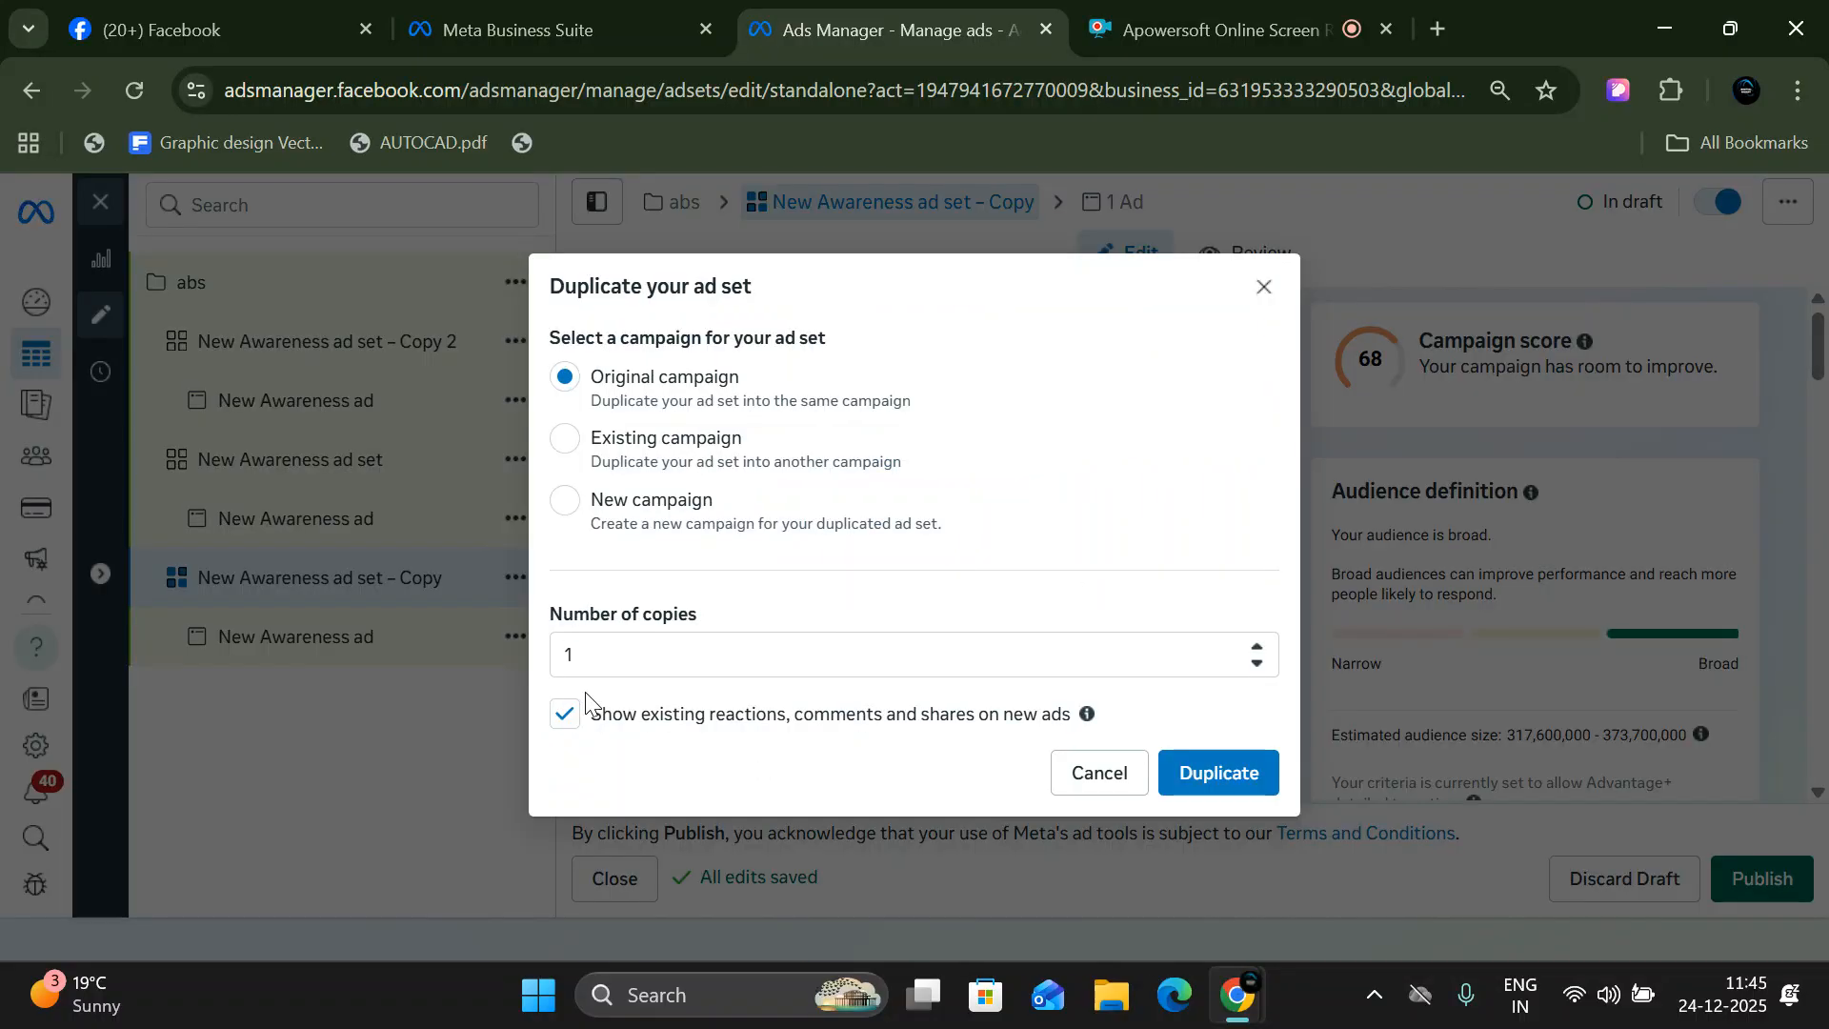
pyautogui.click(1212, 771)
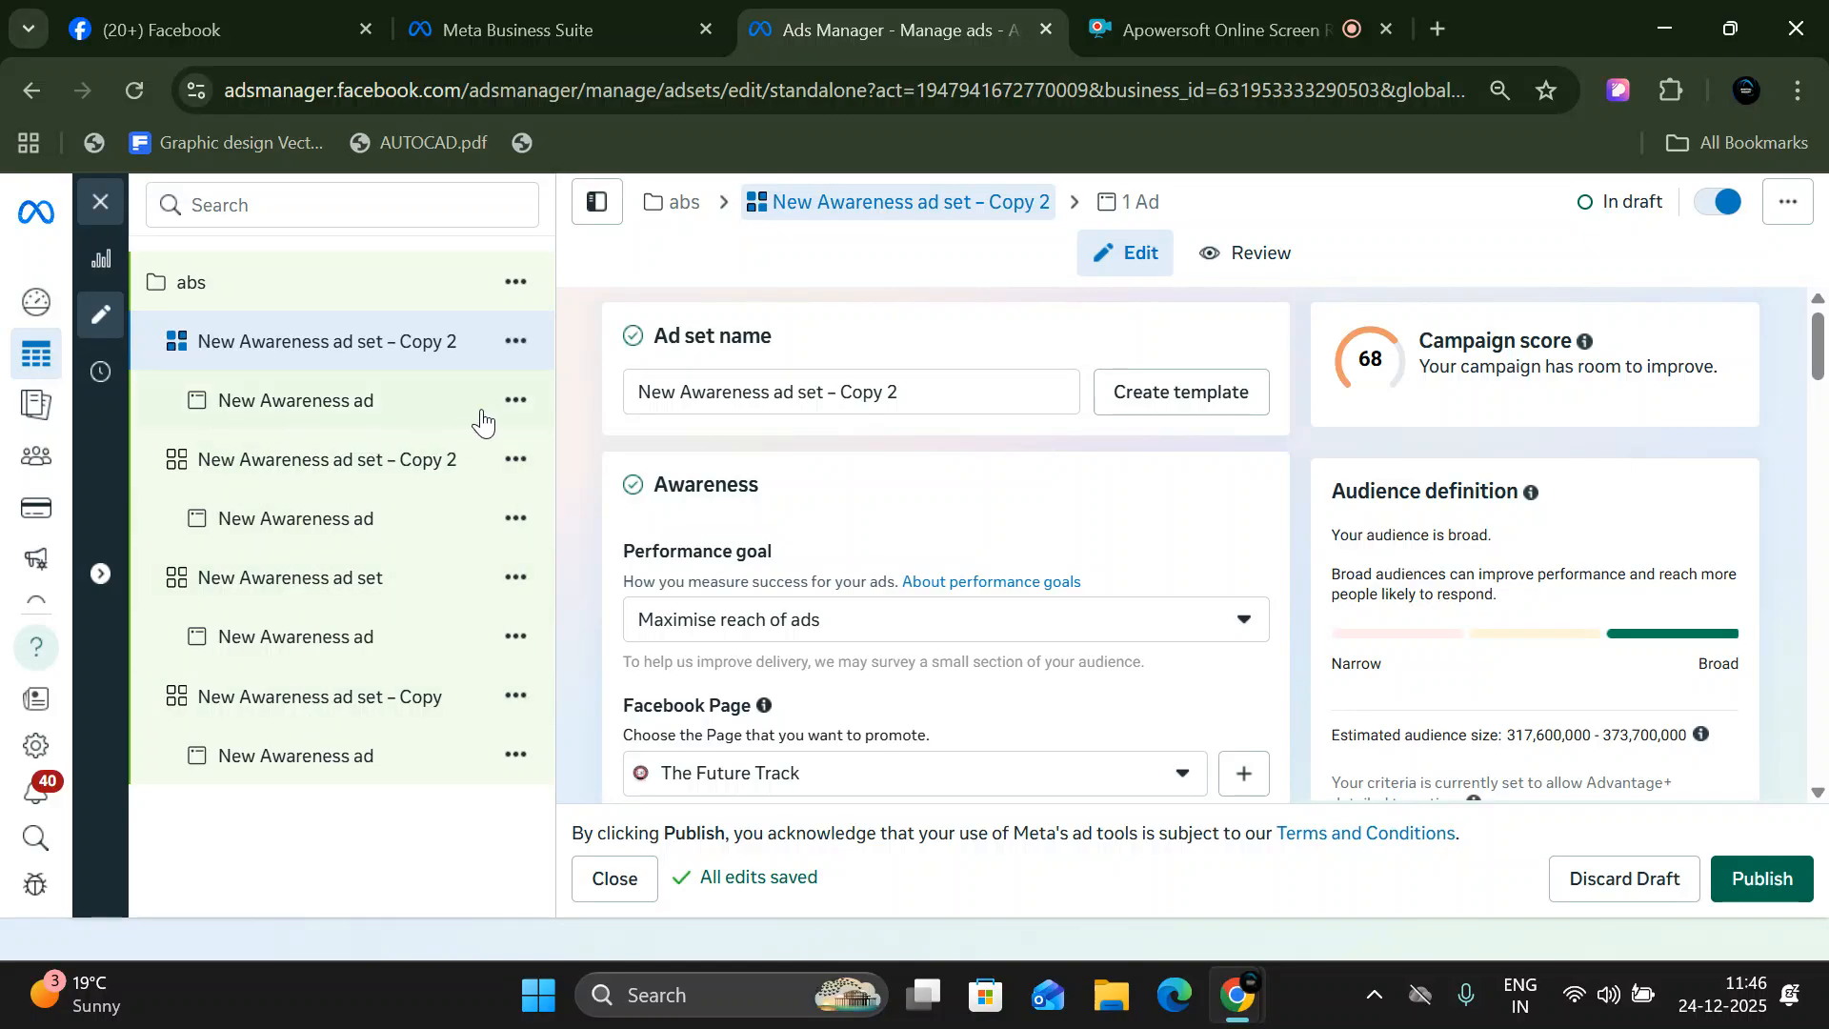
# - Rename the first New Awareness ad set – Copy 2 in the campaign as New Awareness ad set – 1
pyautogui.click(516, 400)
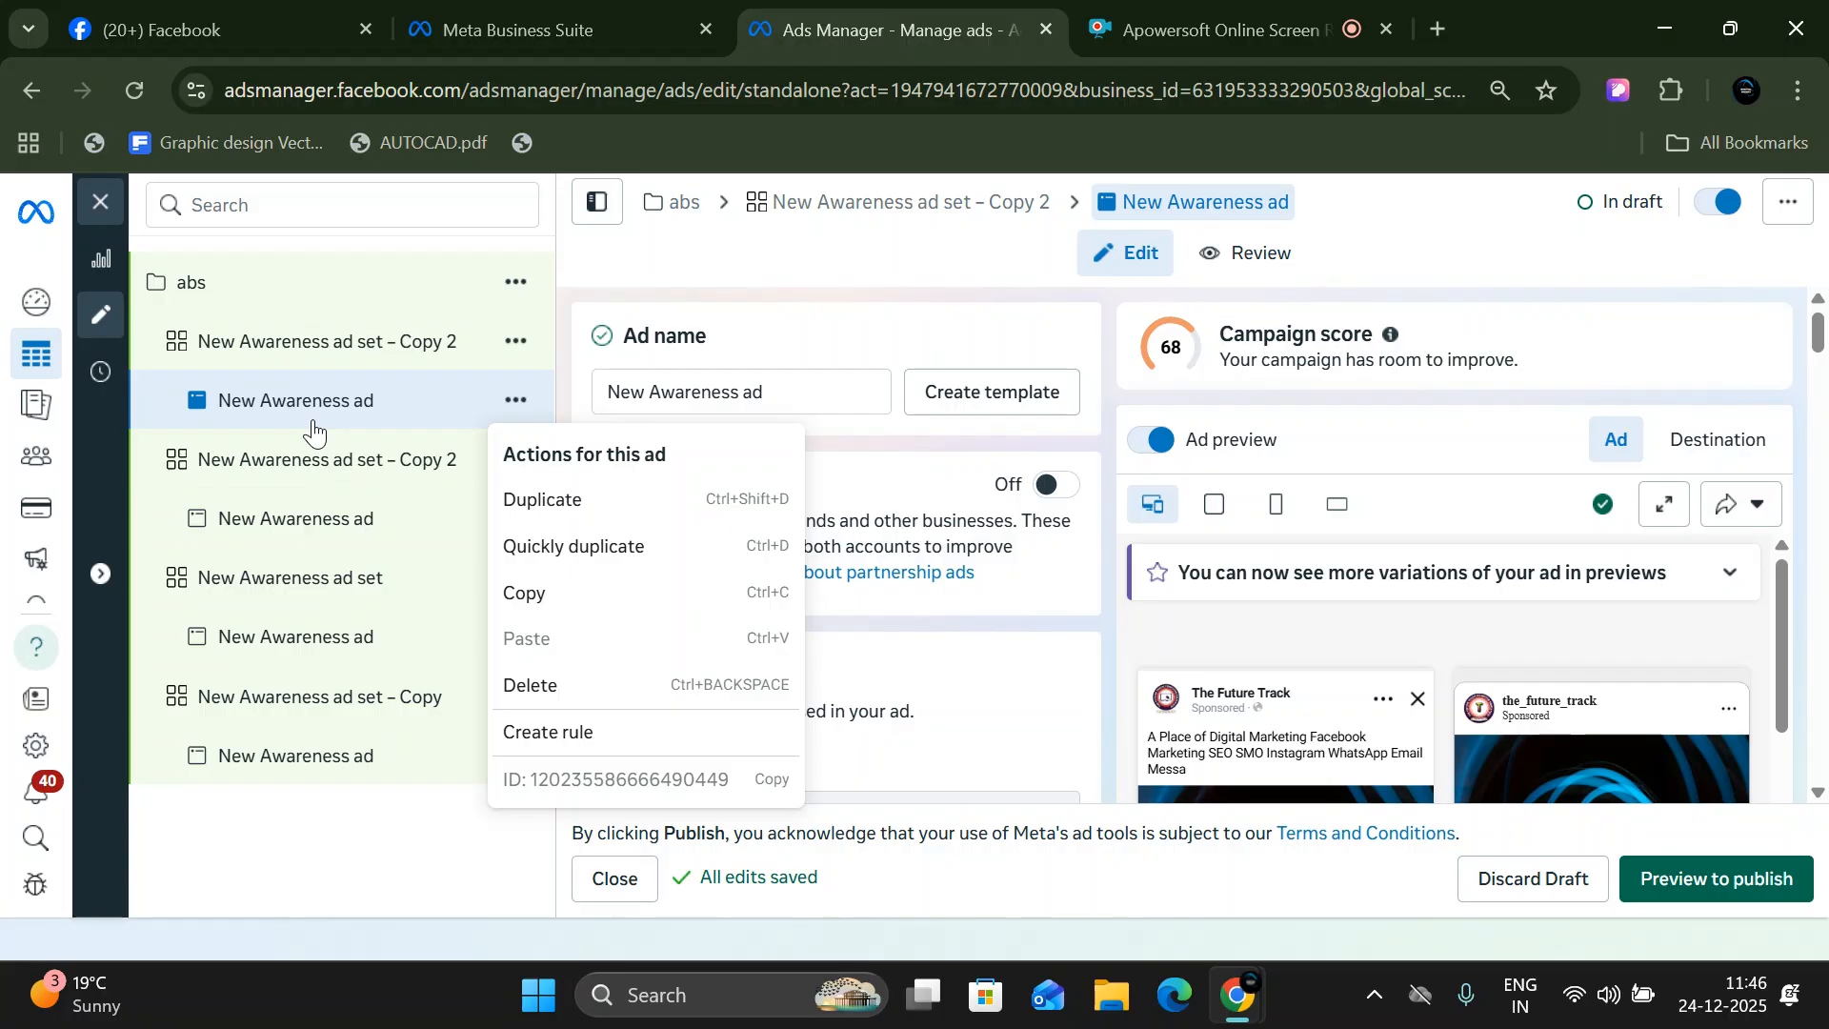
pyautogui.click(324, 344)
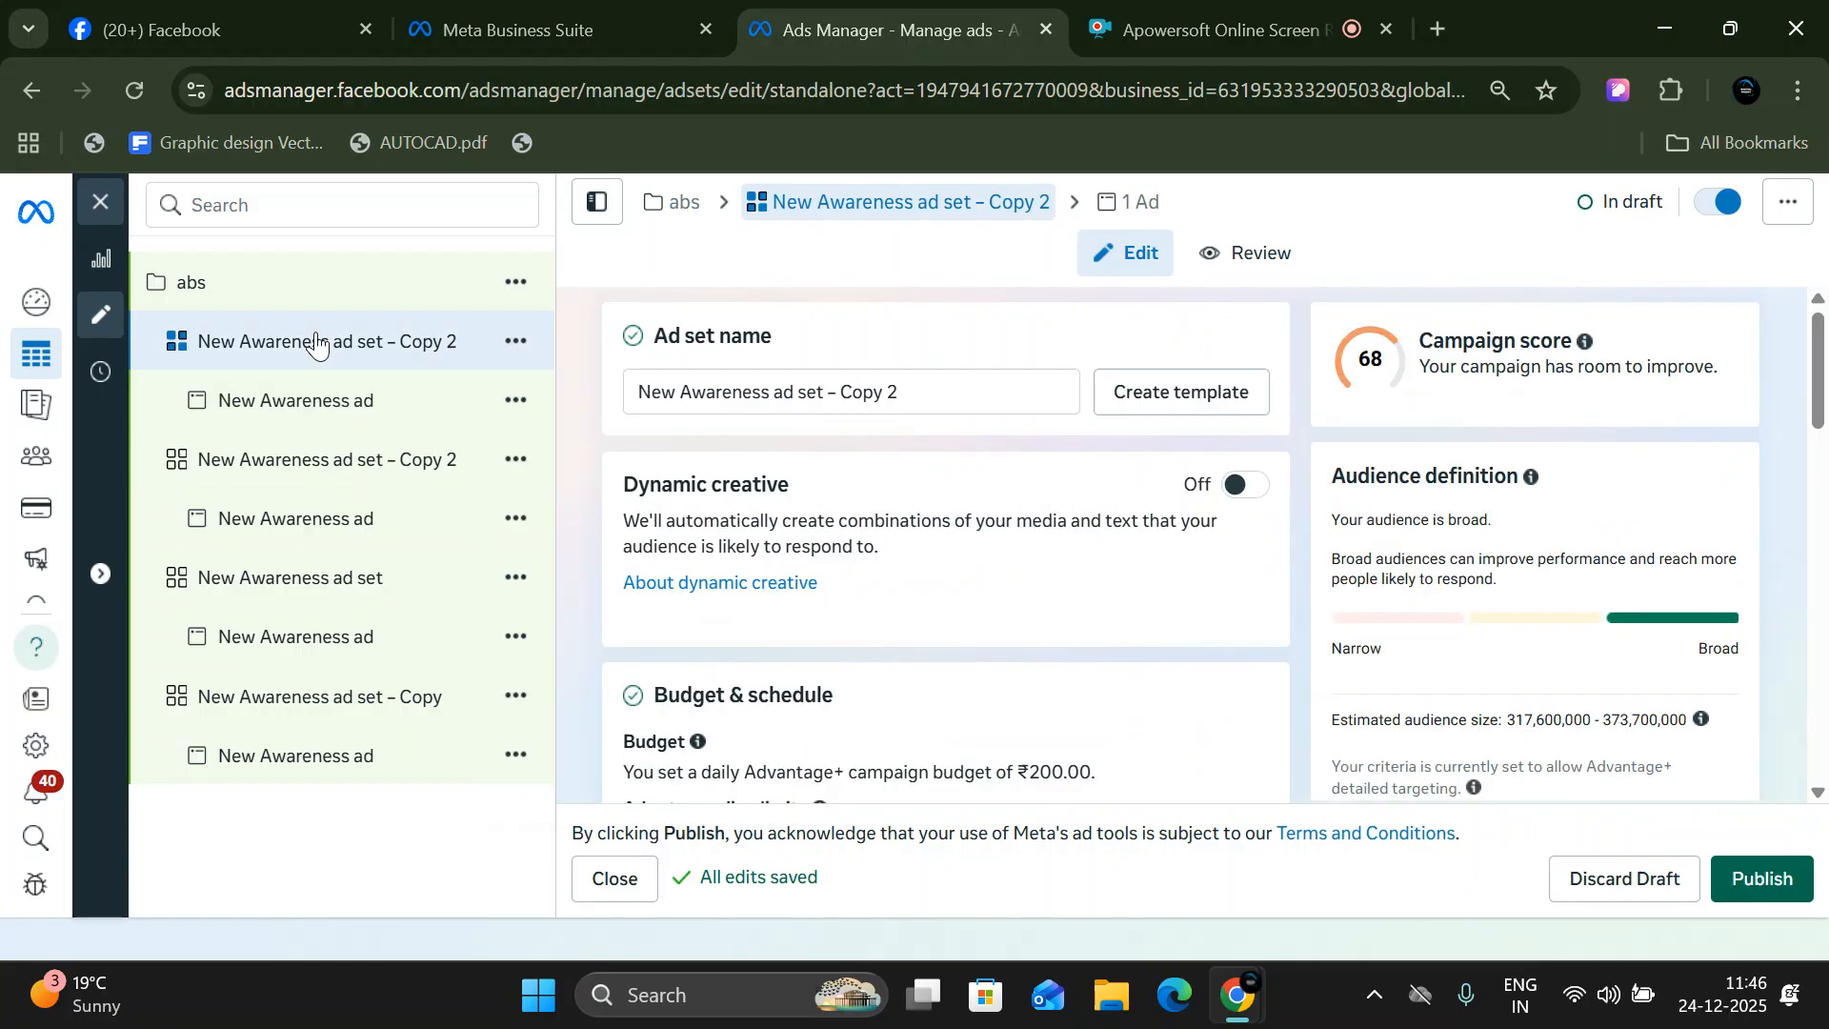
pyautogui.click(929, 390)
pyautogui.press('BackSpace')
pyautogui.press('BackSpace')
pyautogui.press('BackSpace')
pyautogui.press('BackSpace')
pyautogui.press('BackSpace')
pyautogui.press('BackSpace')
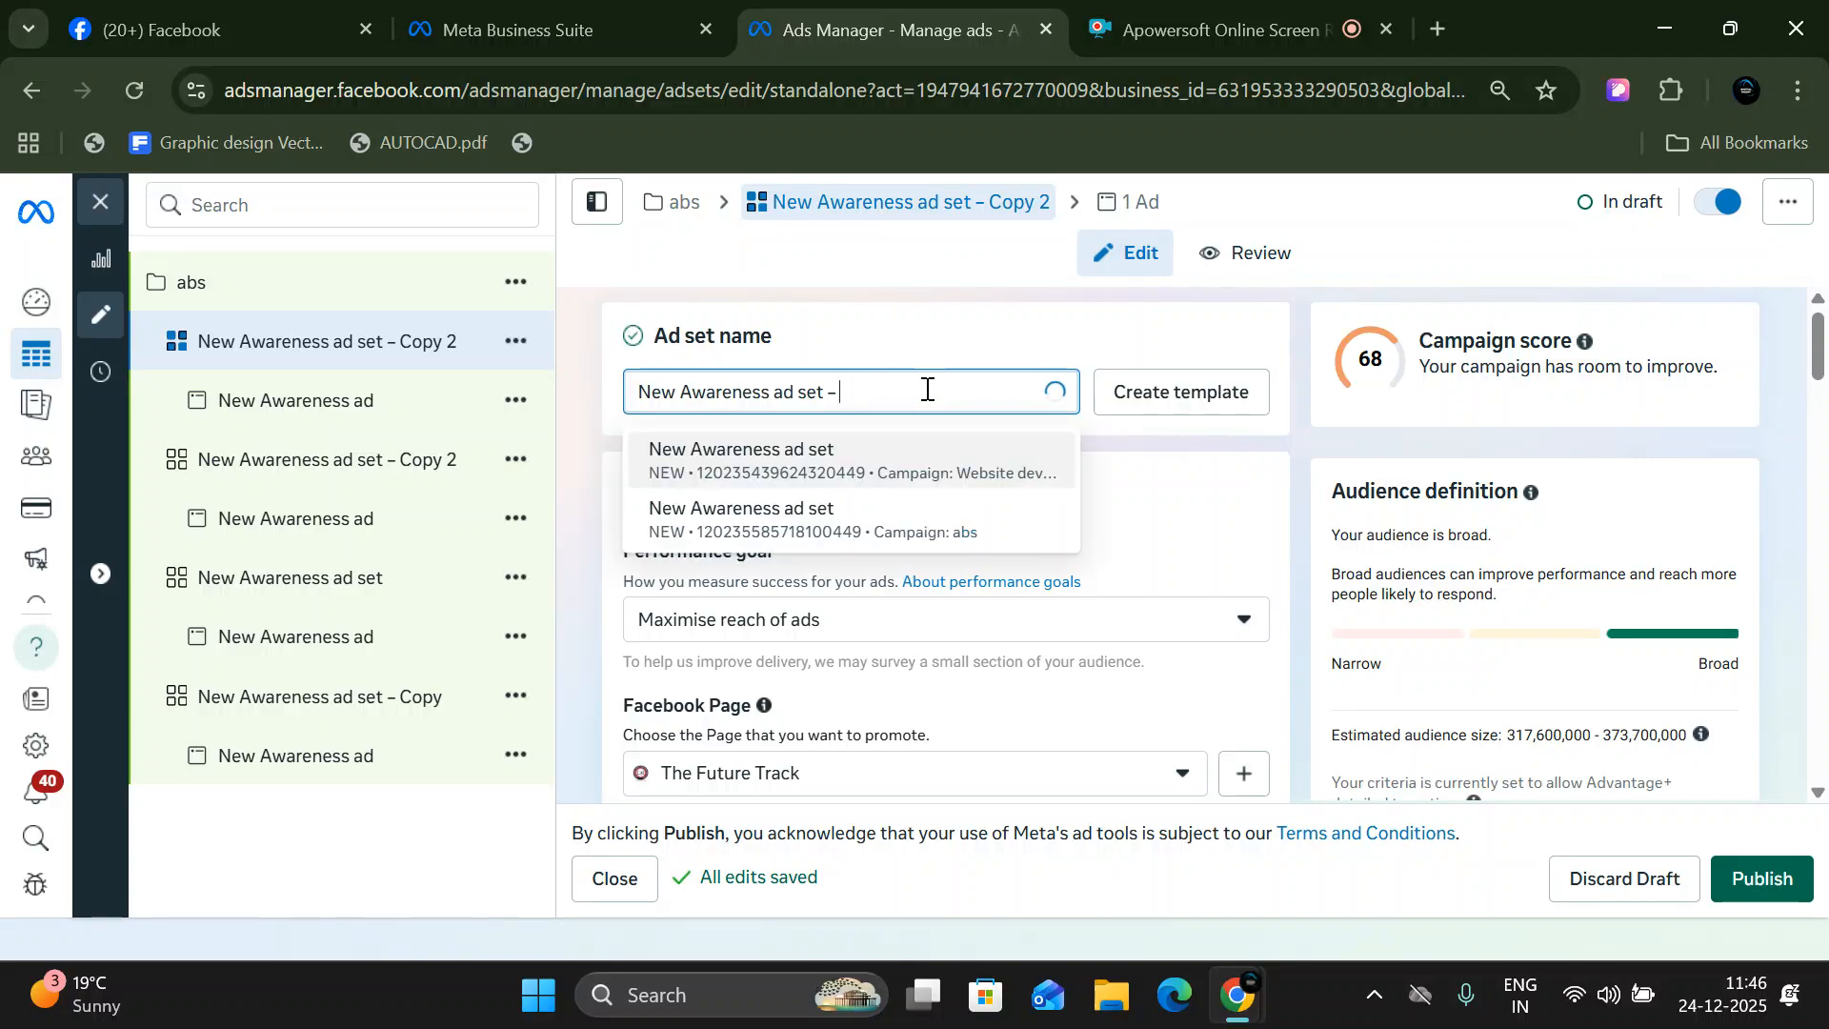
pyautogui.write('1')
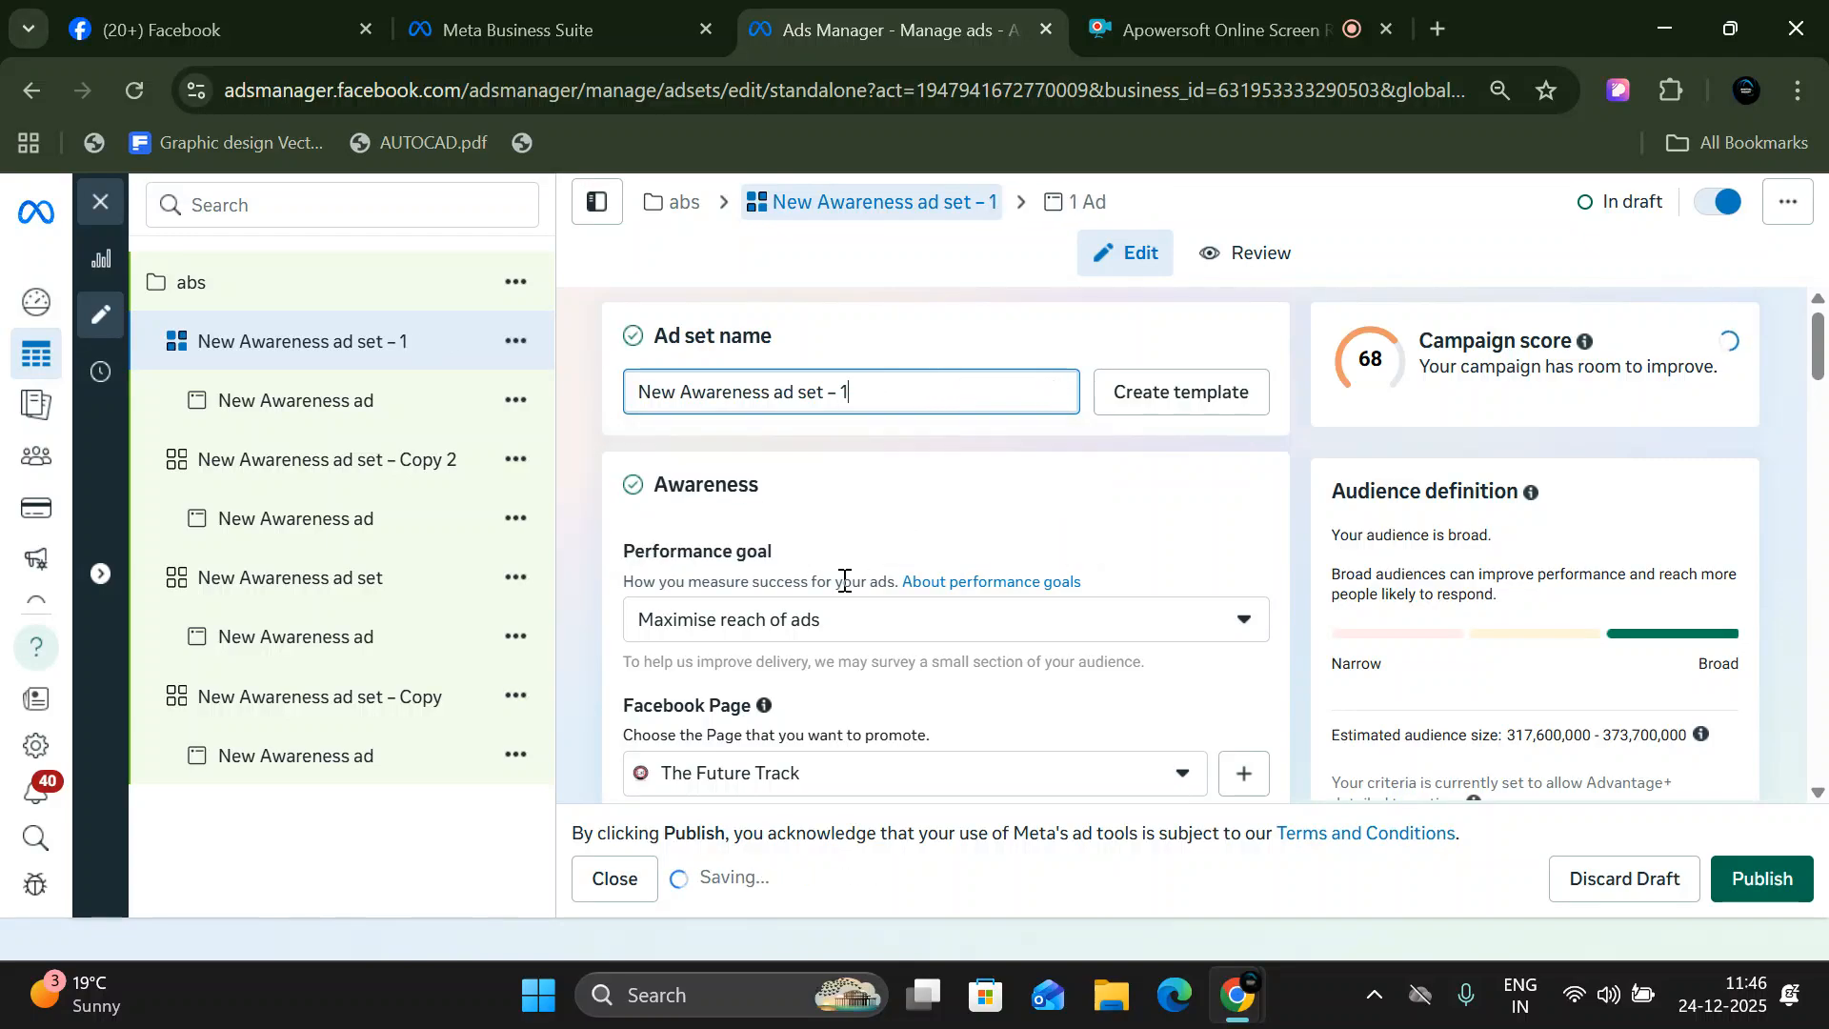
# - Set the ad set's performance goal to Maximise ThruPlay views and check the Facebook Page choices
pyautogui.scroll(-1, 688, 487)
pyautogui.click(705, 478)
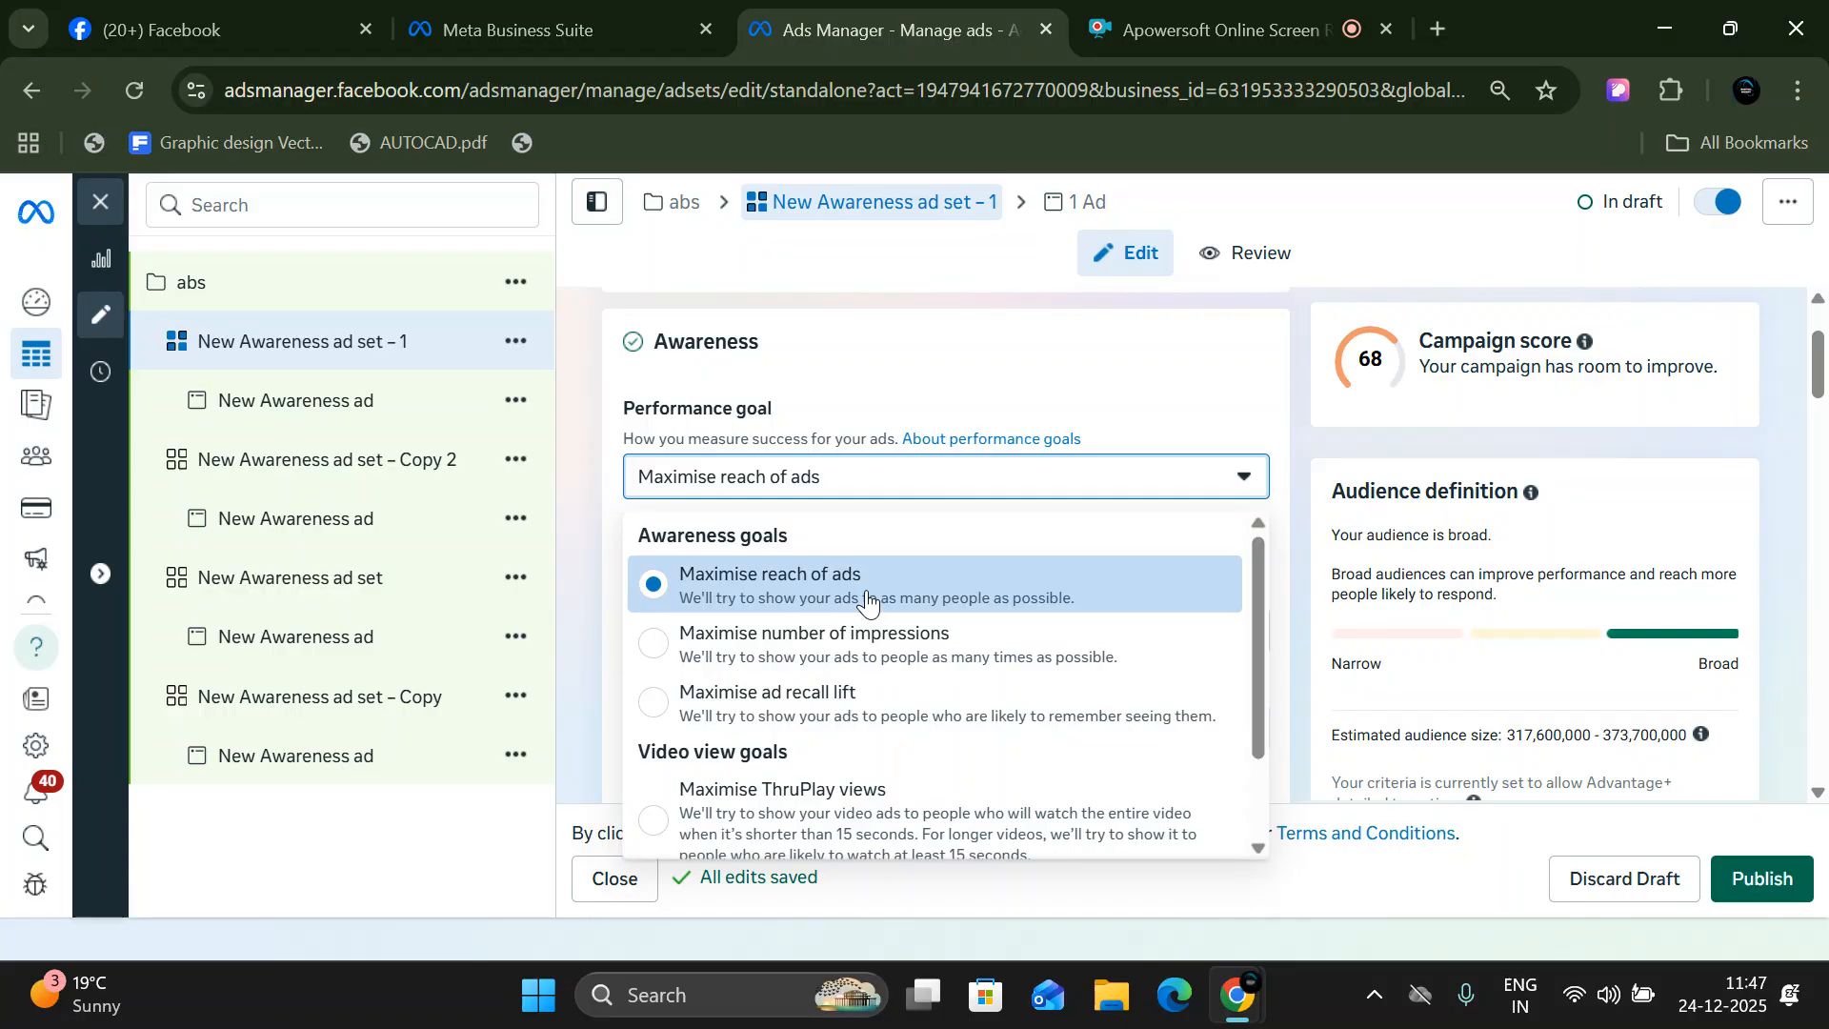
pyautogui.scroll(-1, 867, 600)
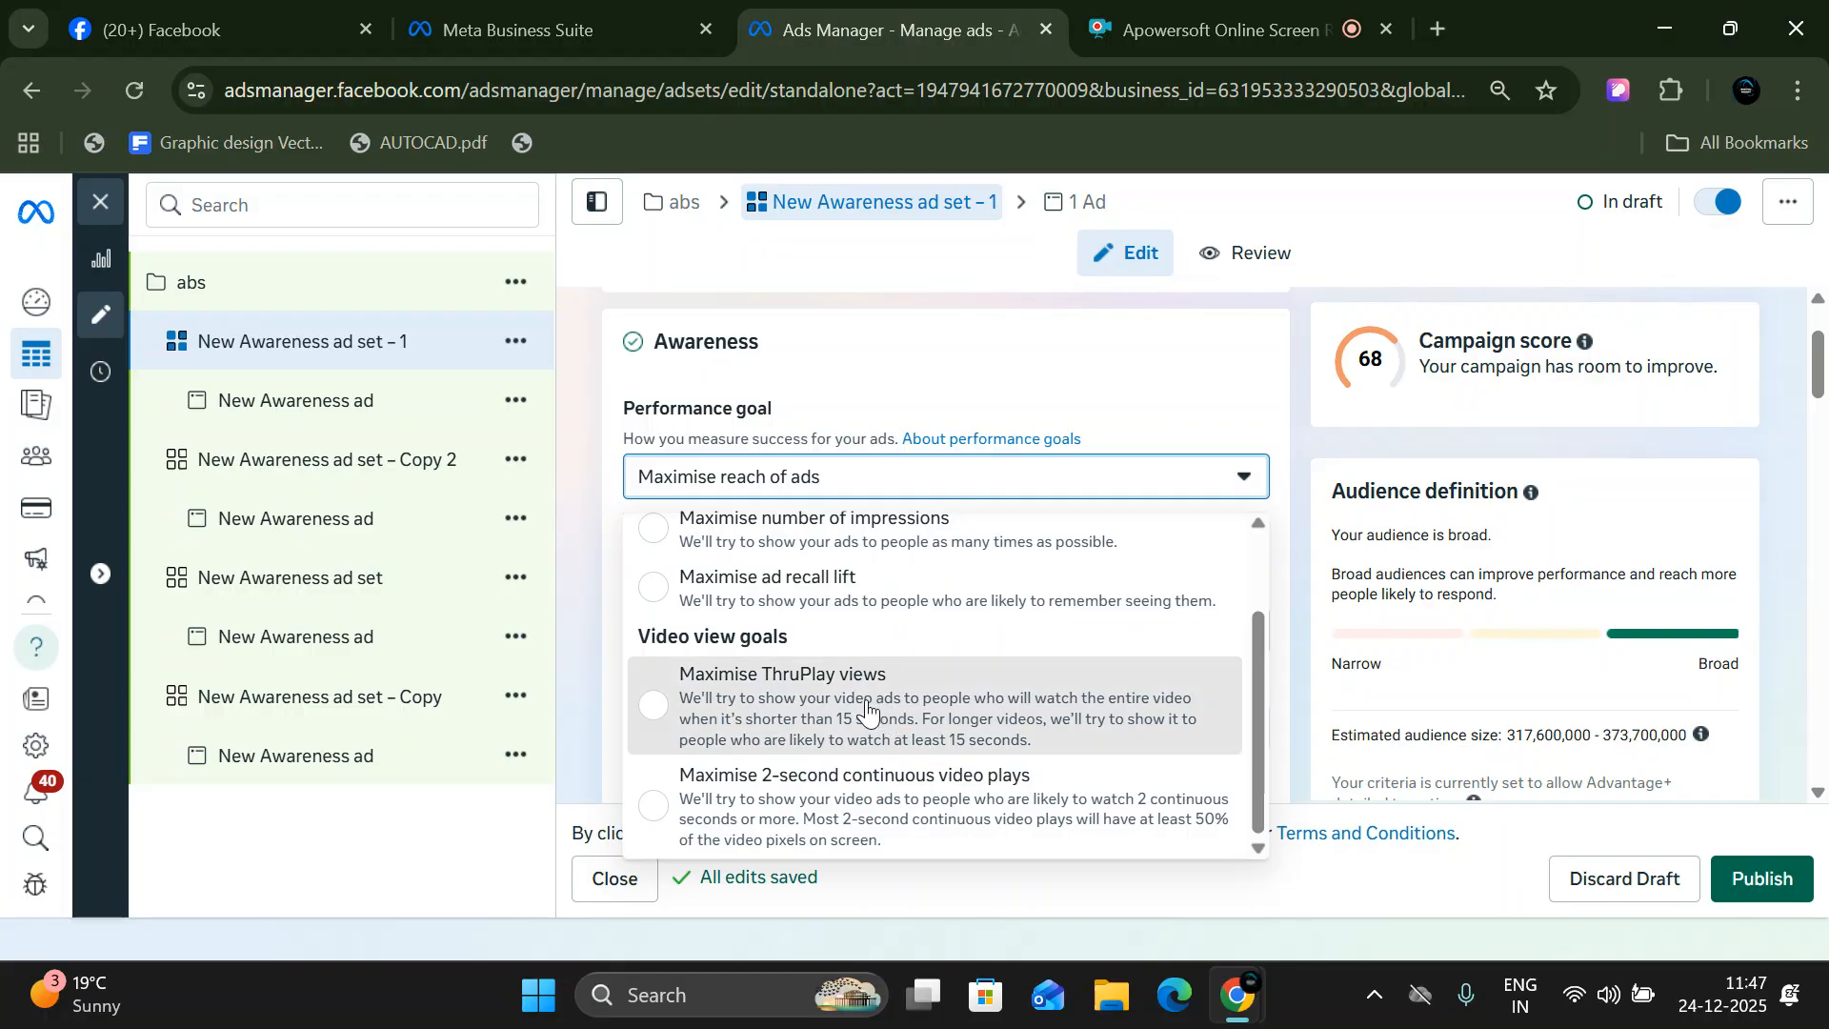
pyautogui.click(867, 715)
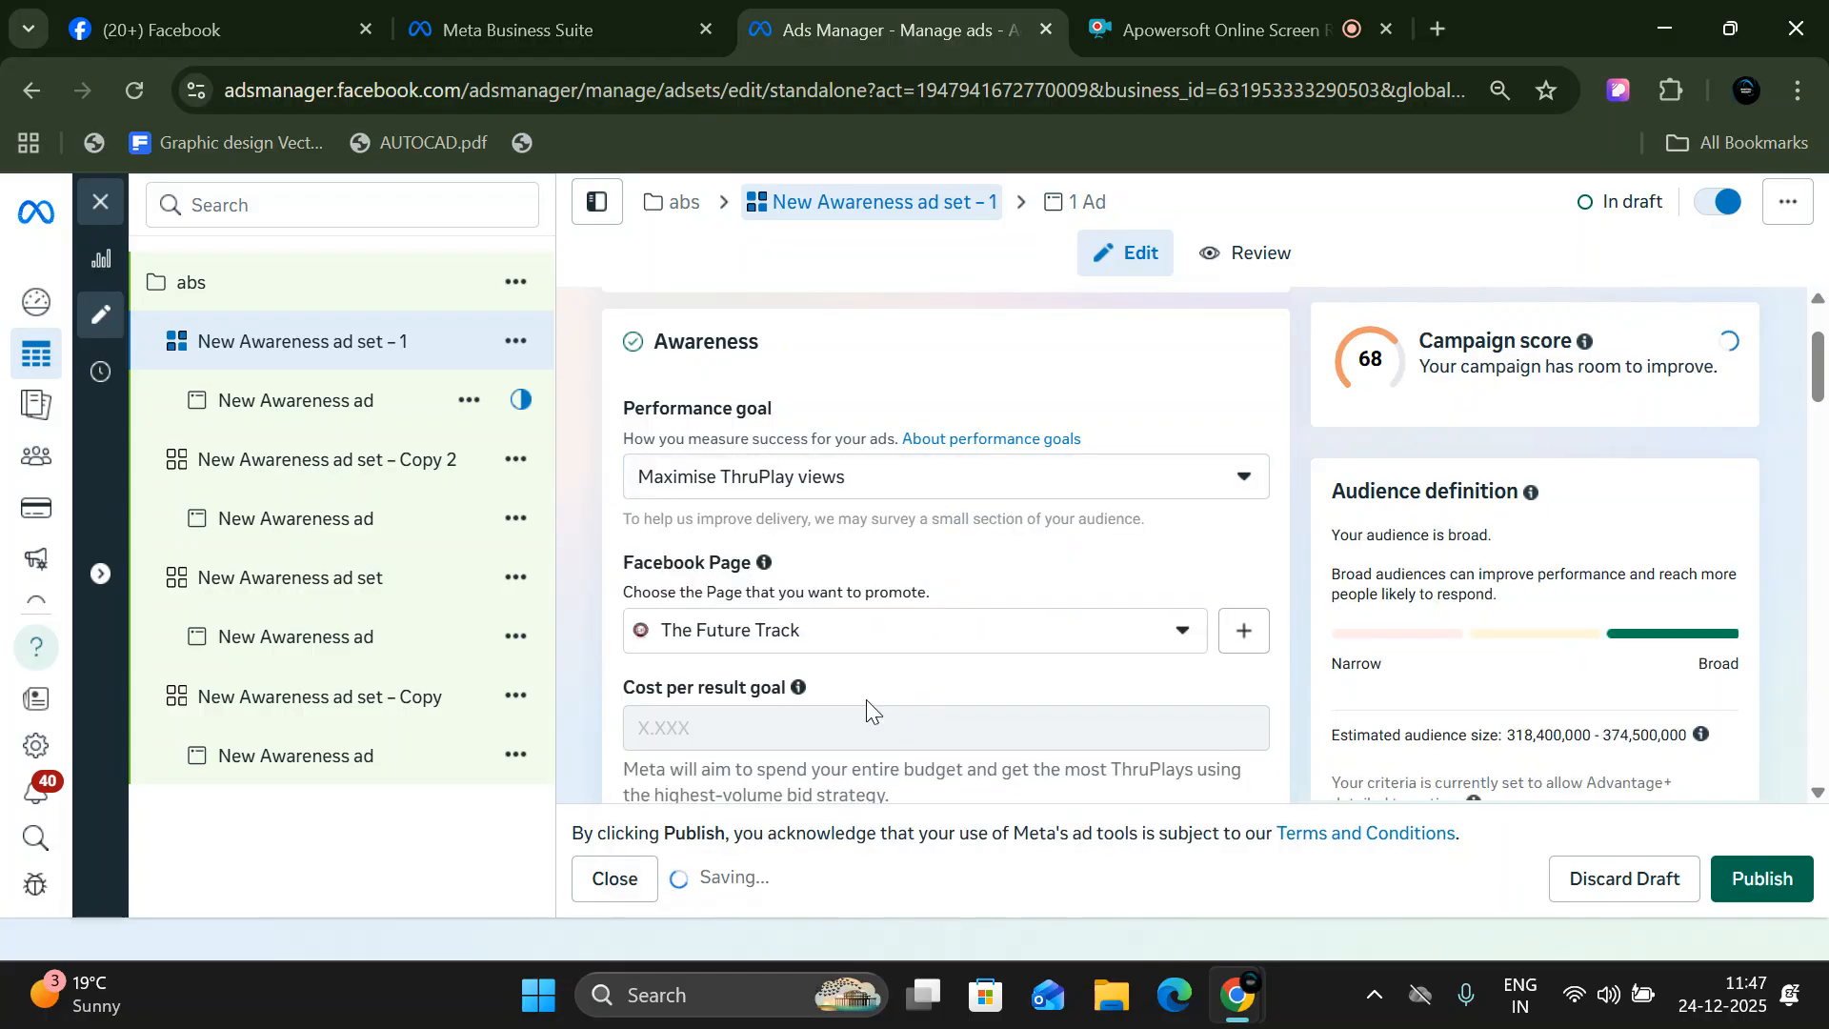
pyautogui.click(835, 637)
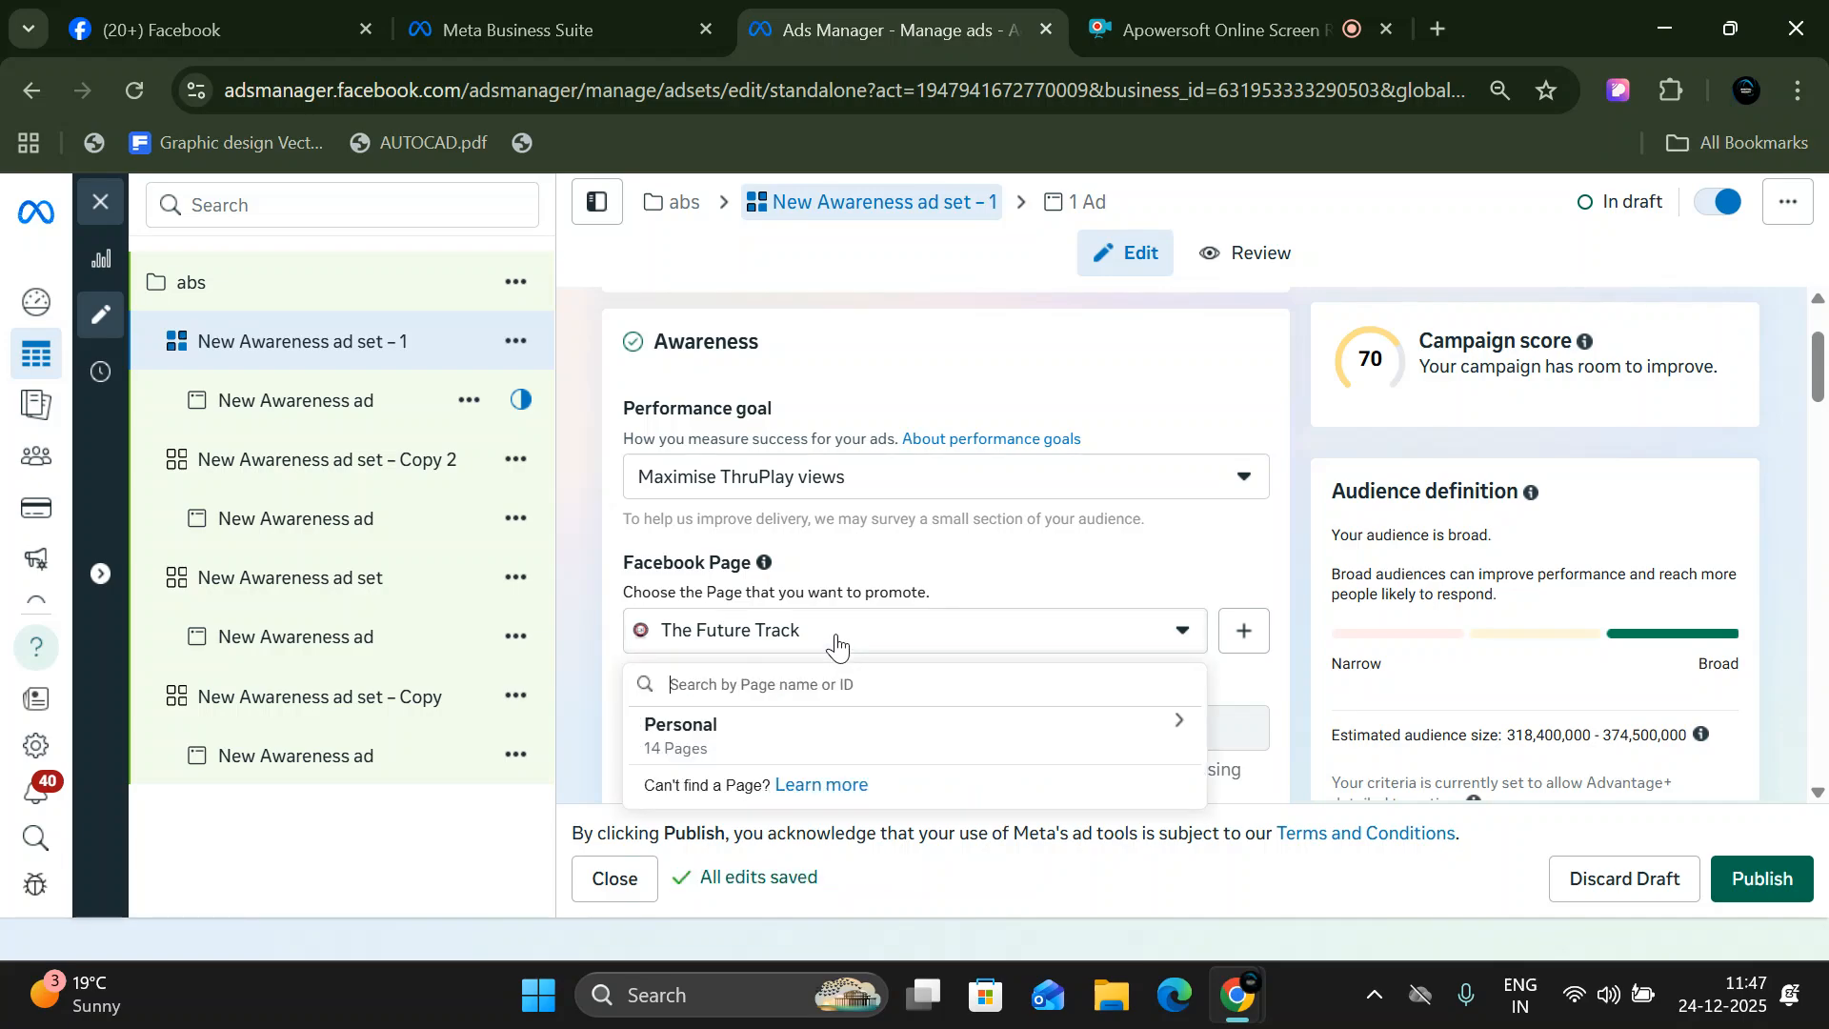
pyautogui.click(742, 633)
# - Enable a frequency for ad delivery and switch it to Target, accepting the change from campaign budget to ad set budget
pyautogui.scroll(-3, 743, 633)
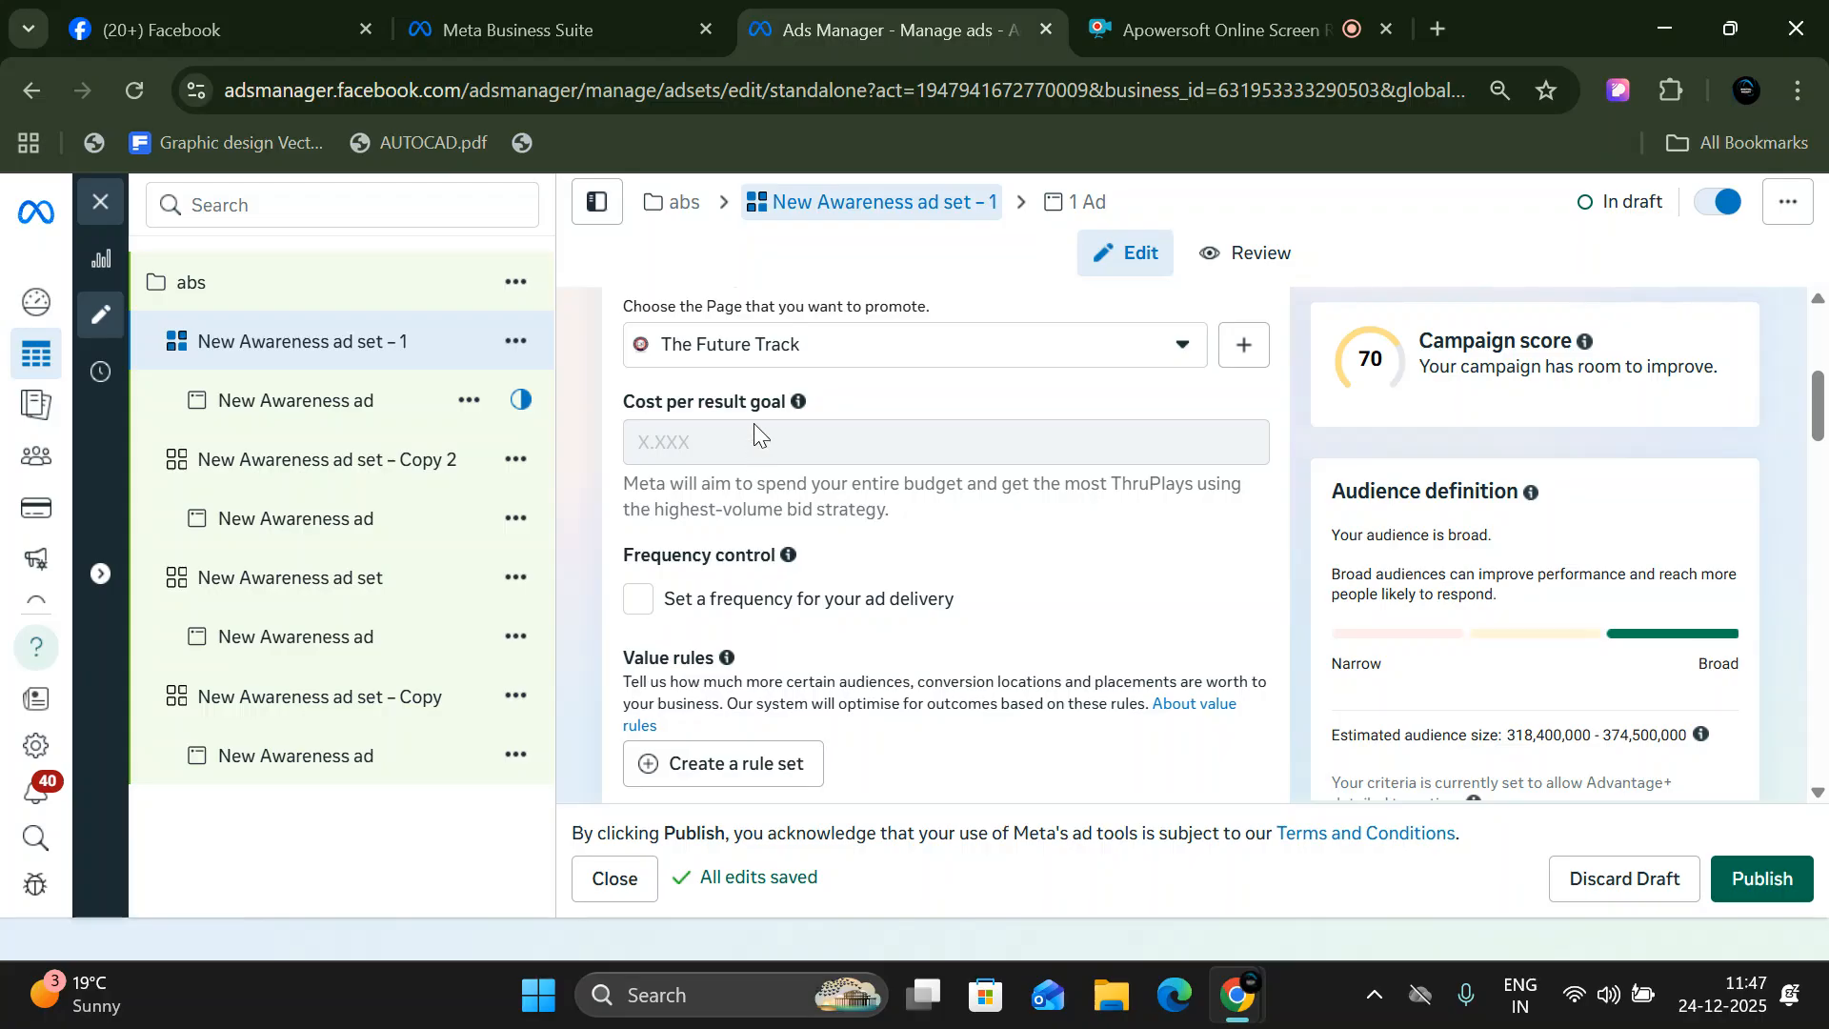
pyautogui.click(639, 600)
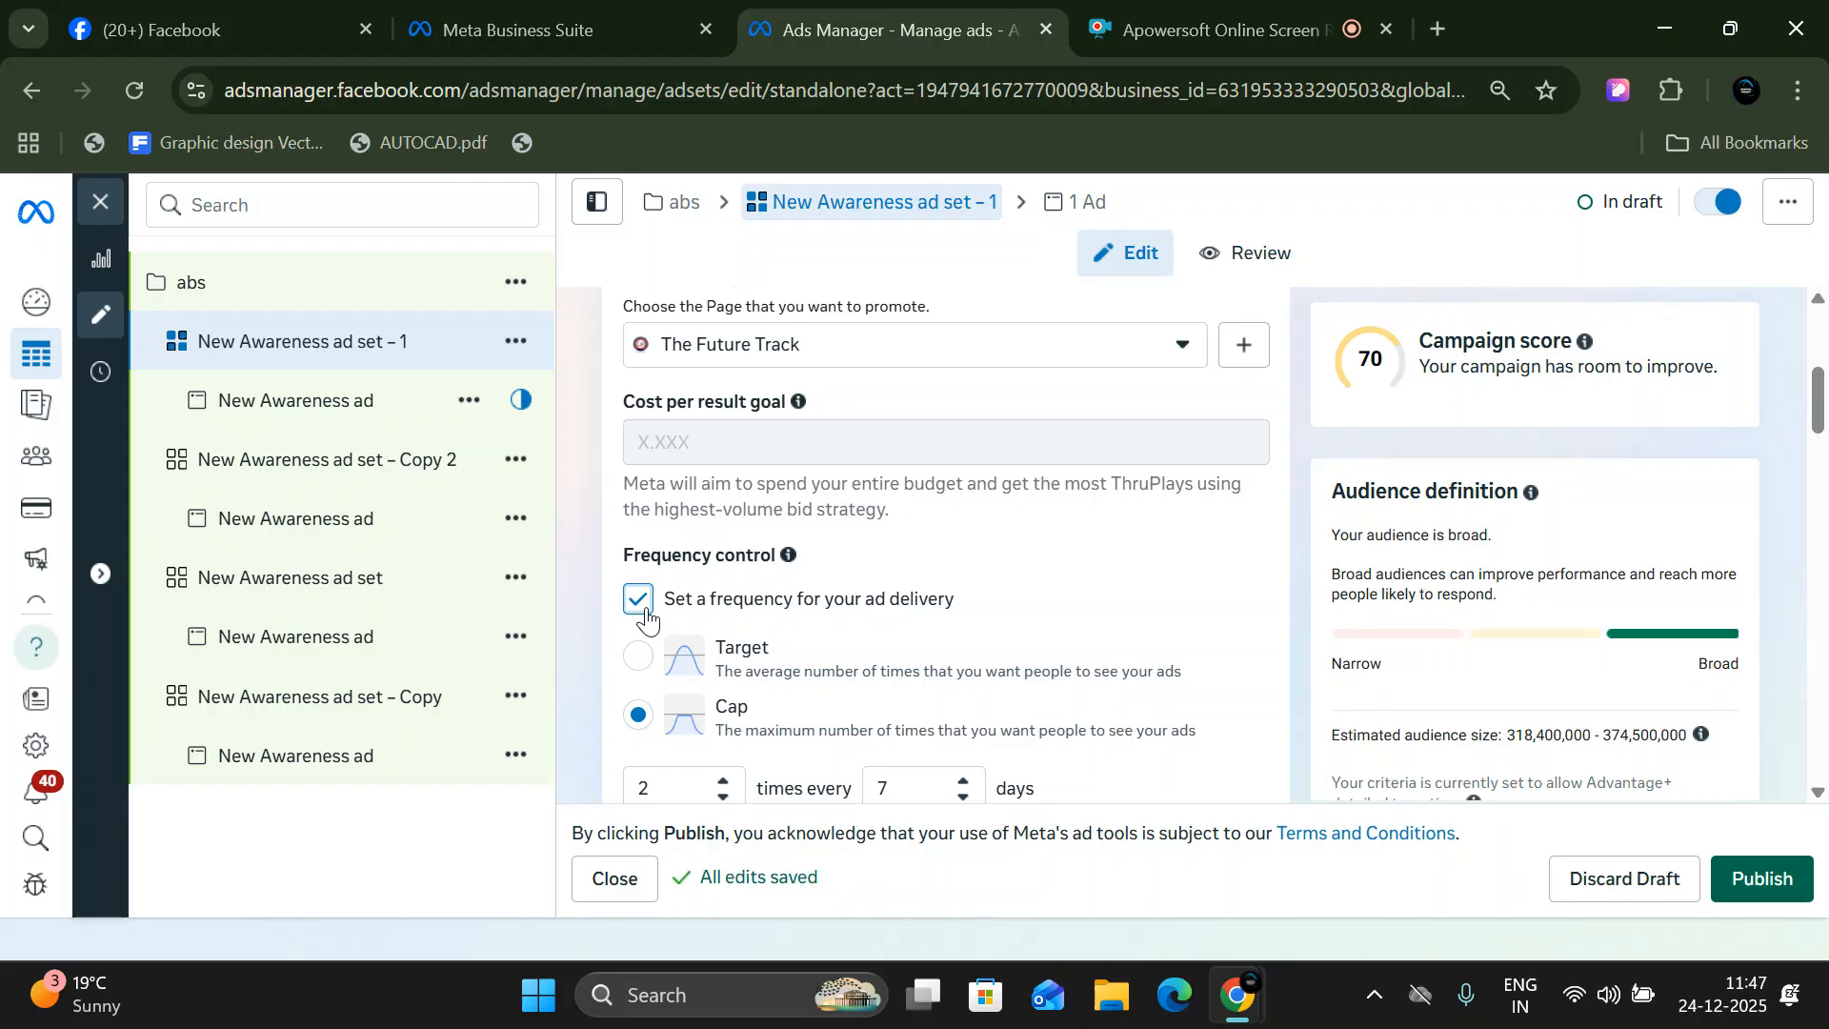
pyautogui.scroll(-3, 667, 624)
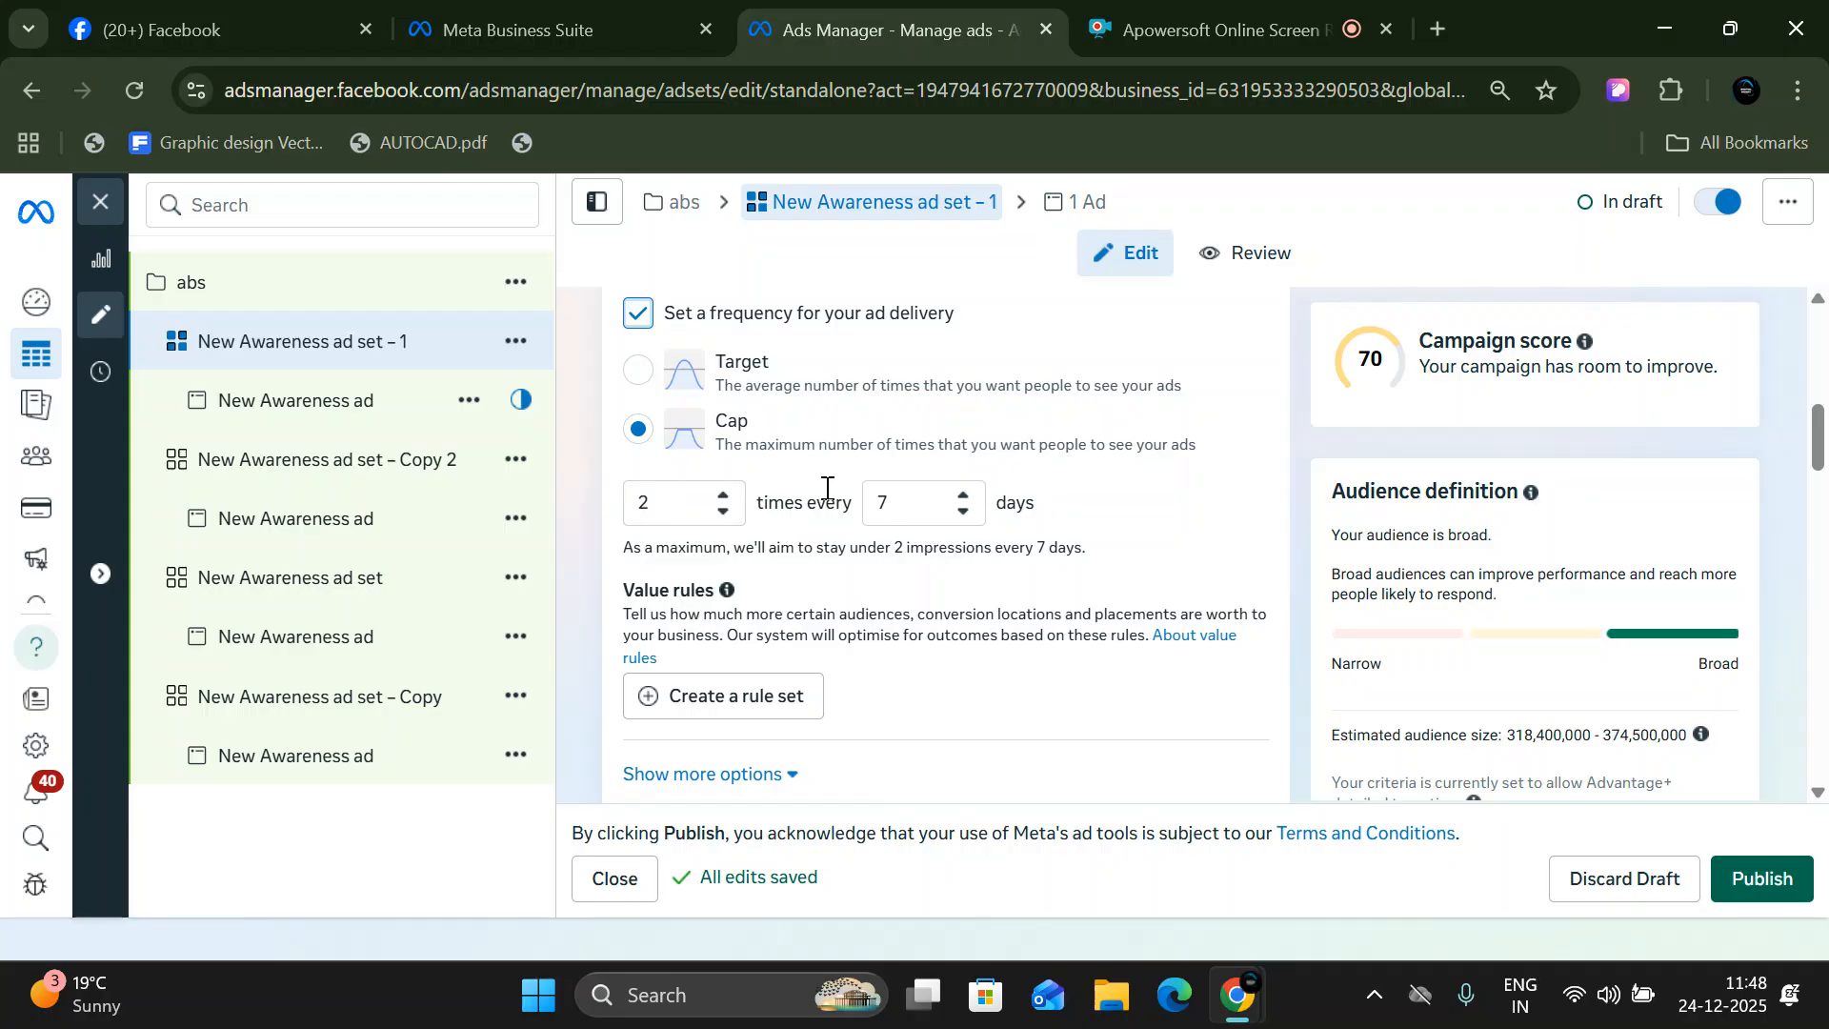
pyautogui.click(638, 371)
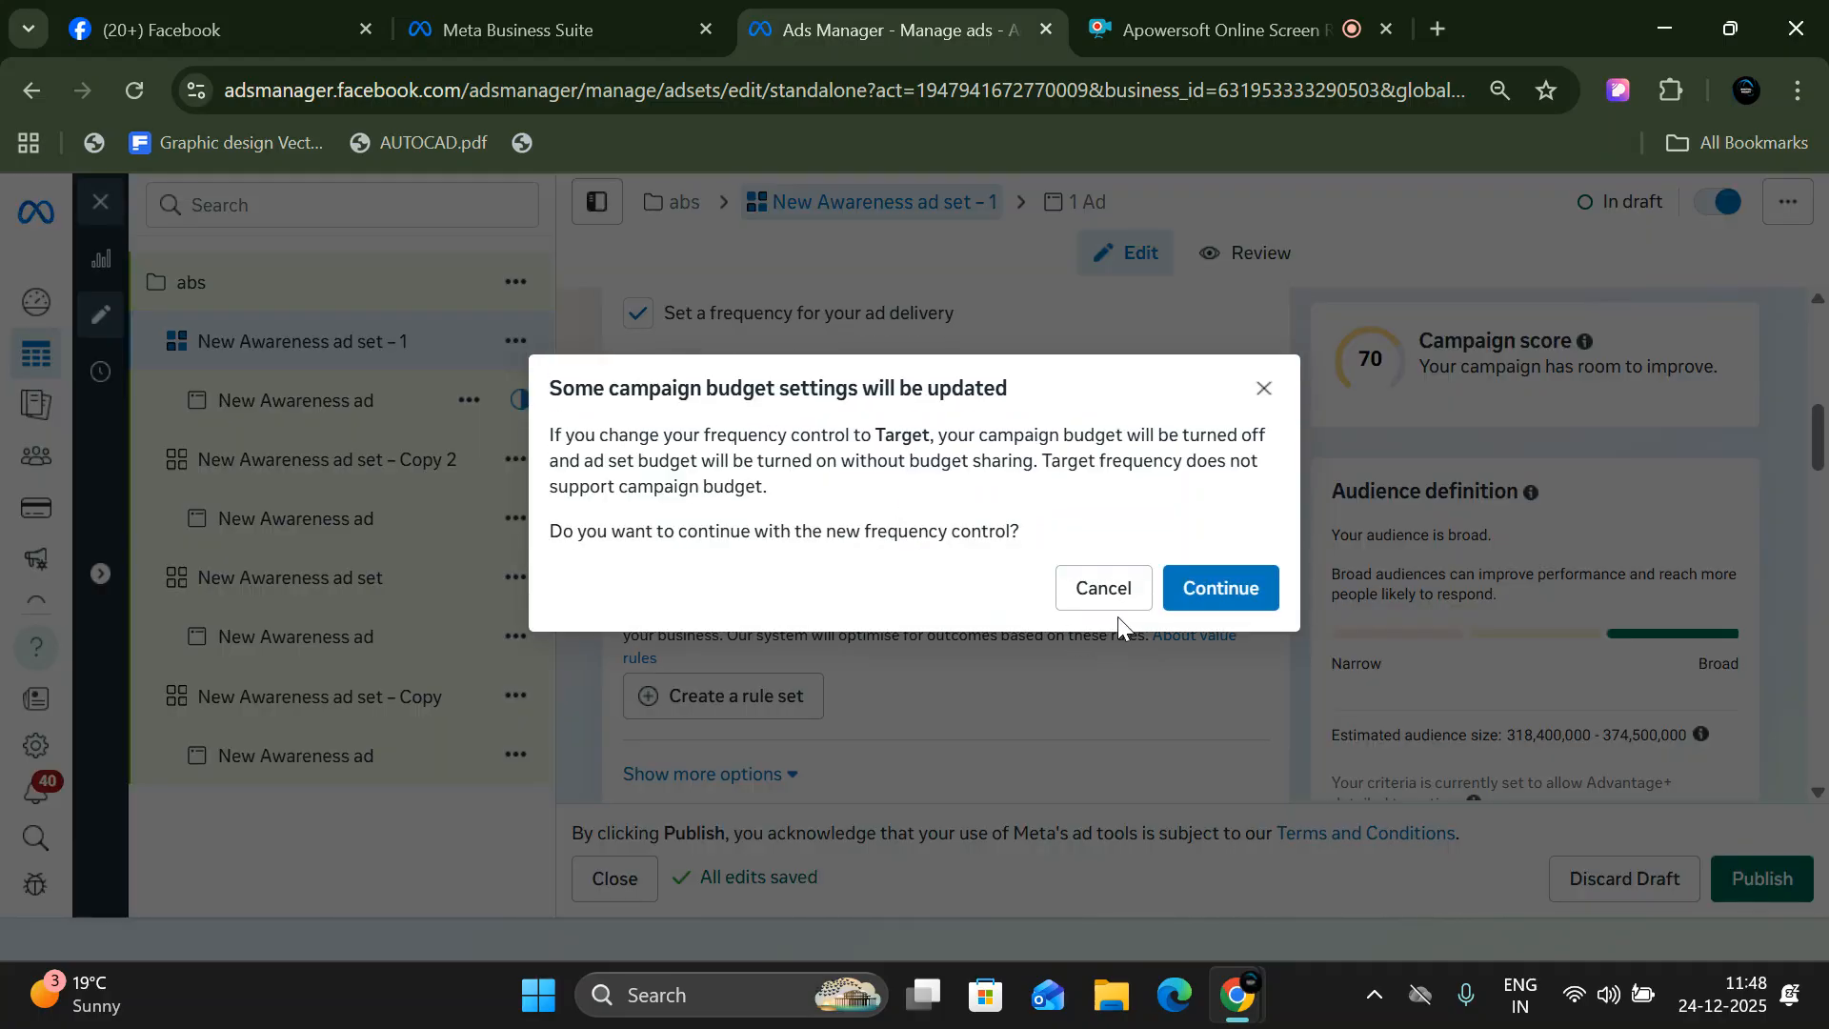
pyautogui.click(1224, 590)
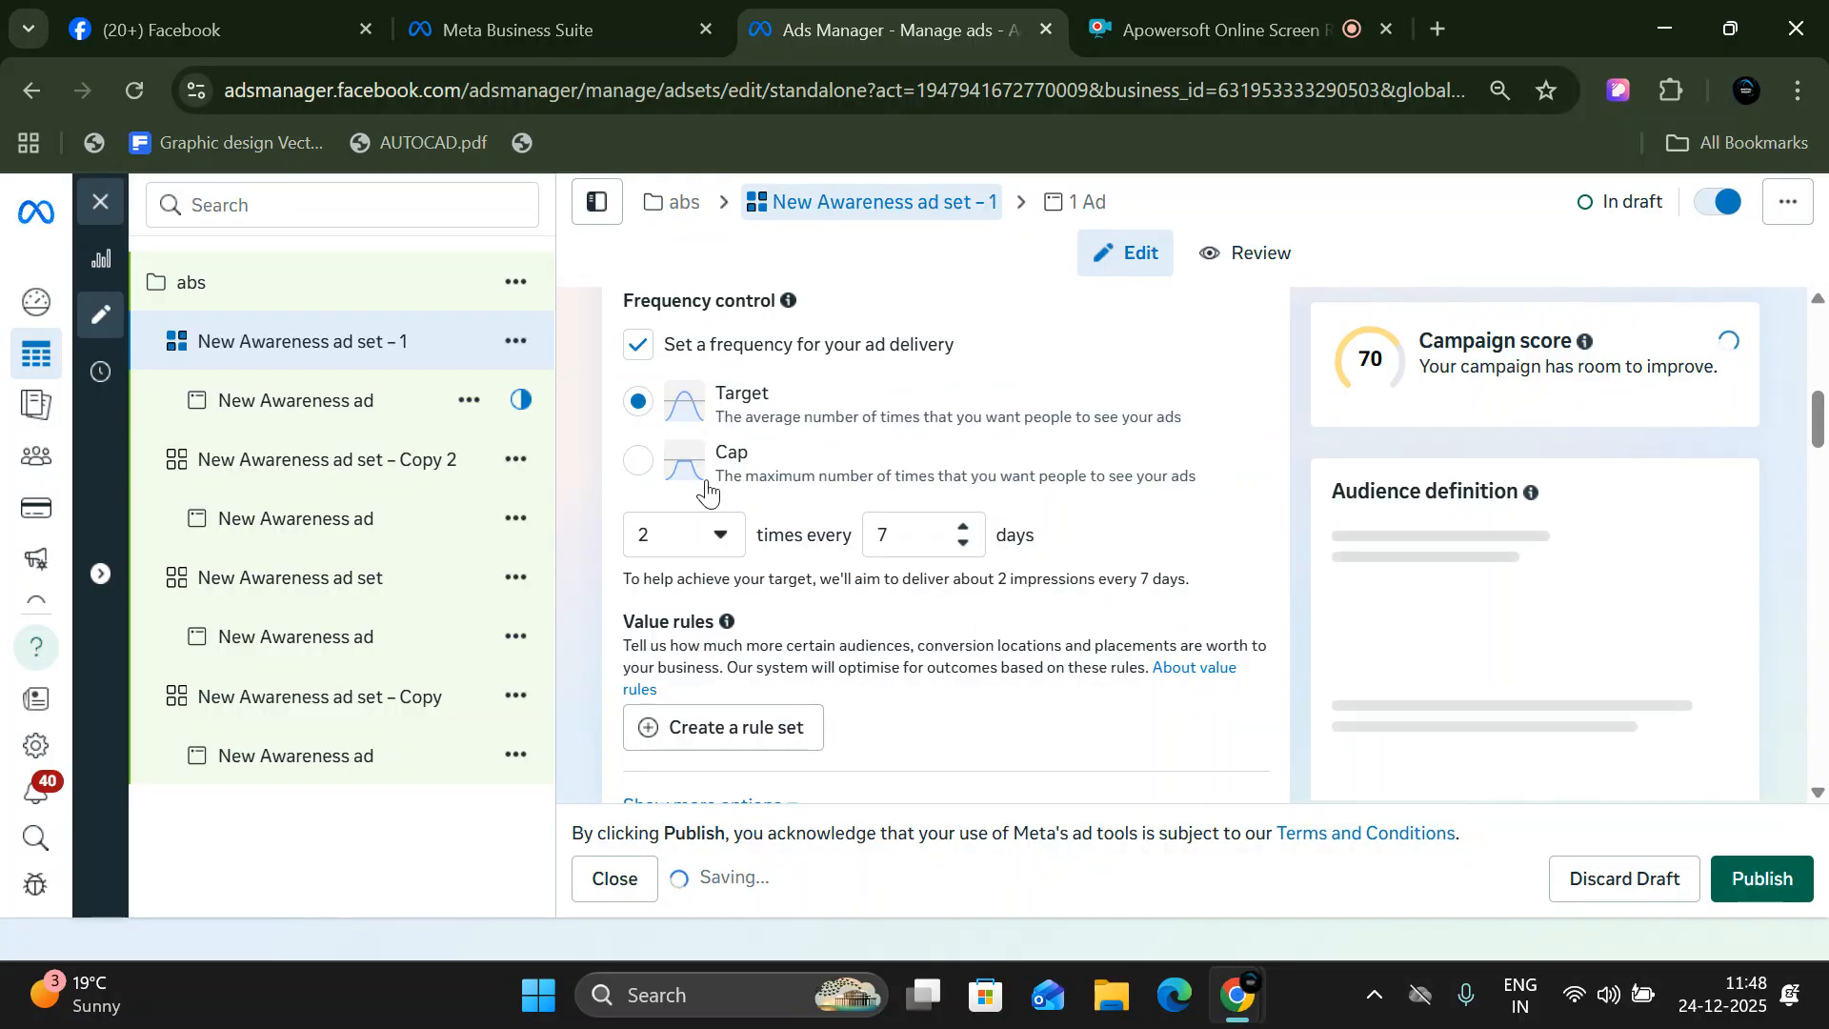
# - Switch the frequency control back to Cap and turn off the frequency for ad delivery
pyautogui.click(648, 465)
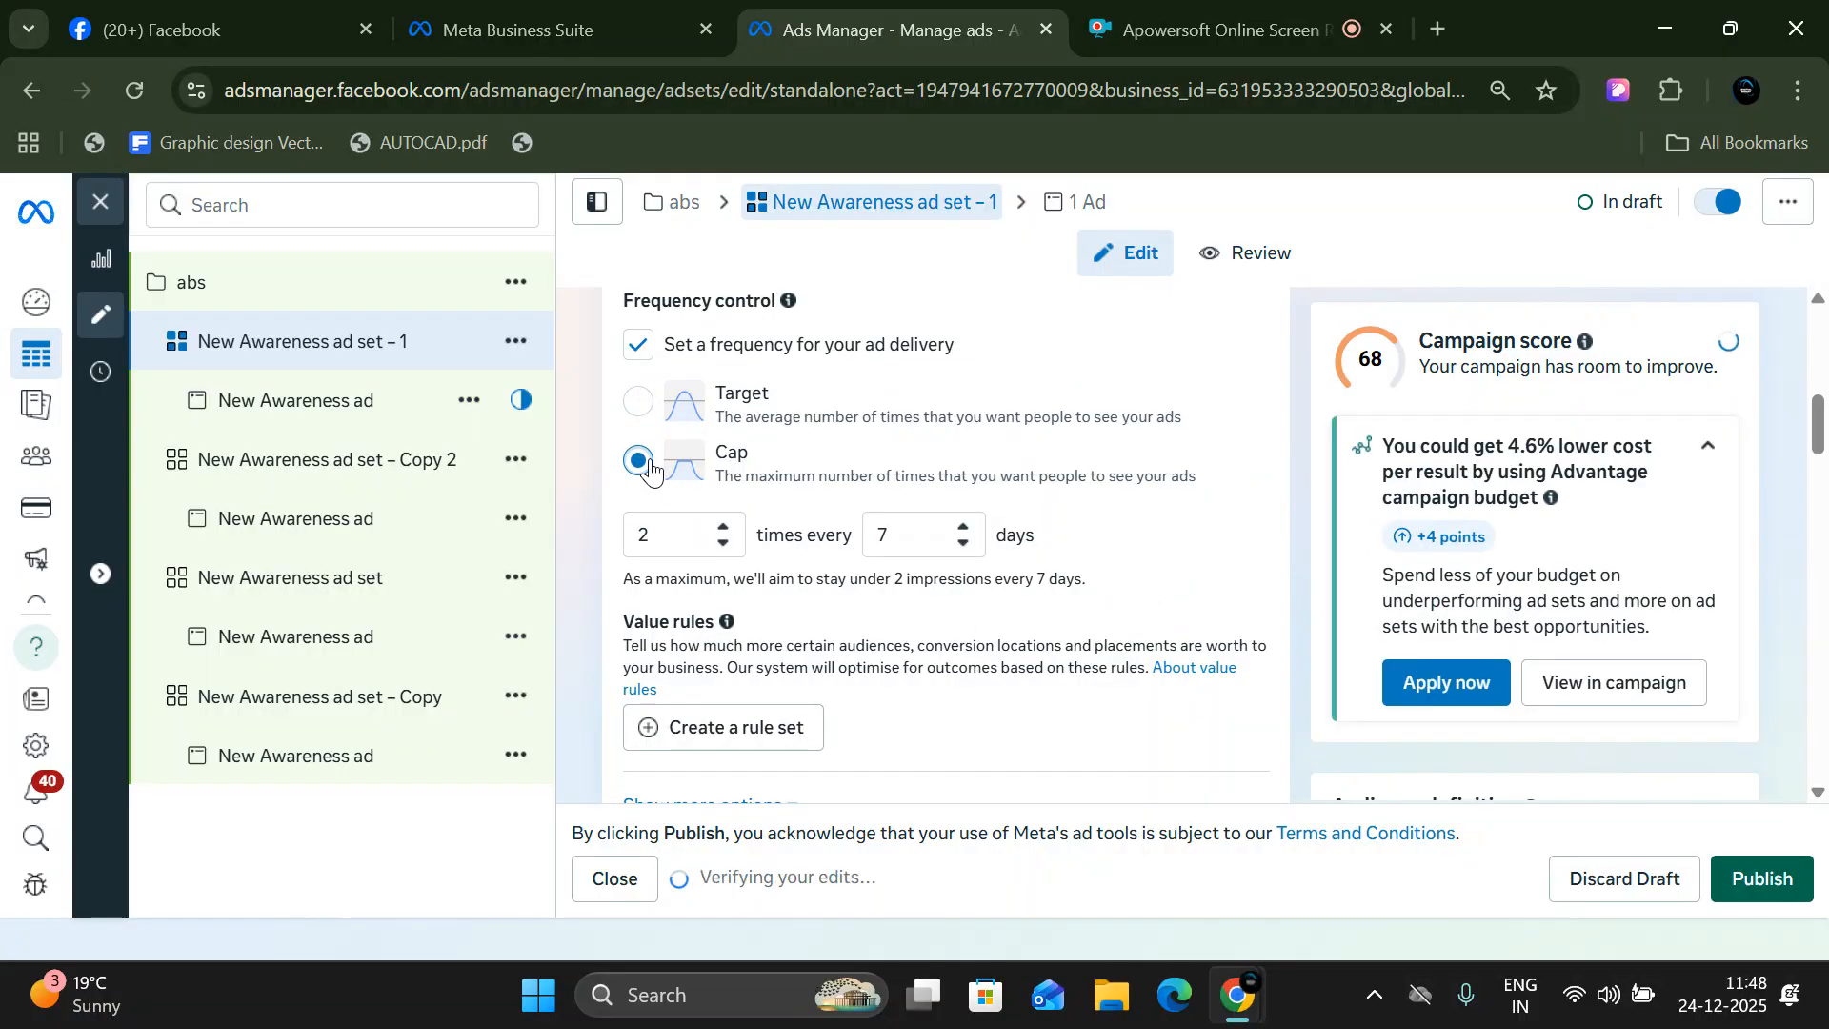
pyautogui.click(638, 346)
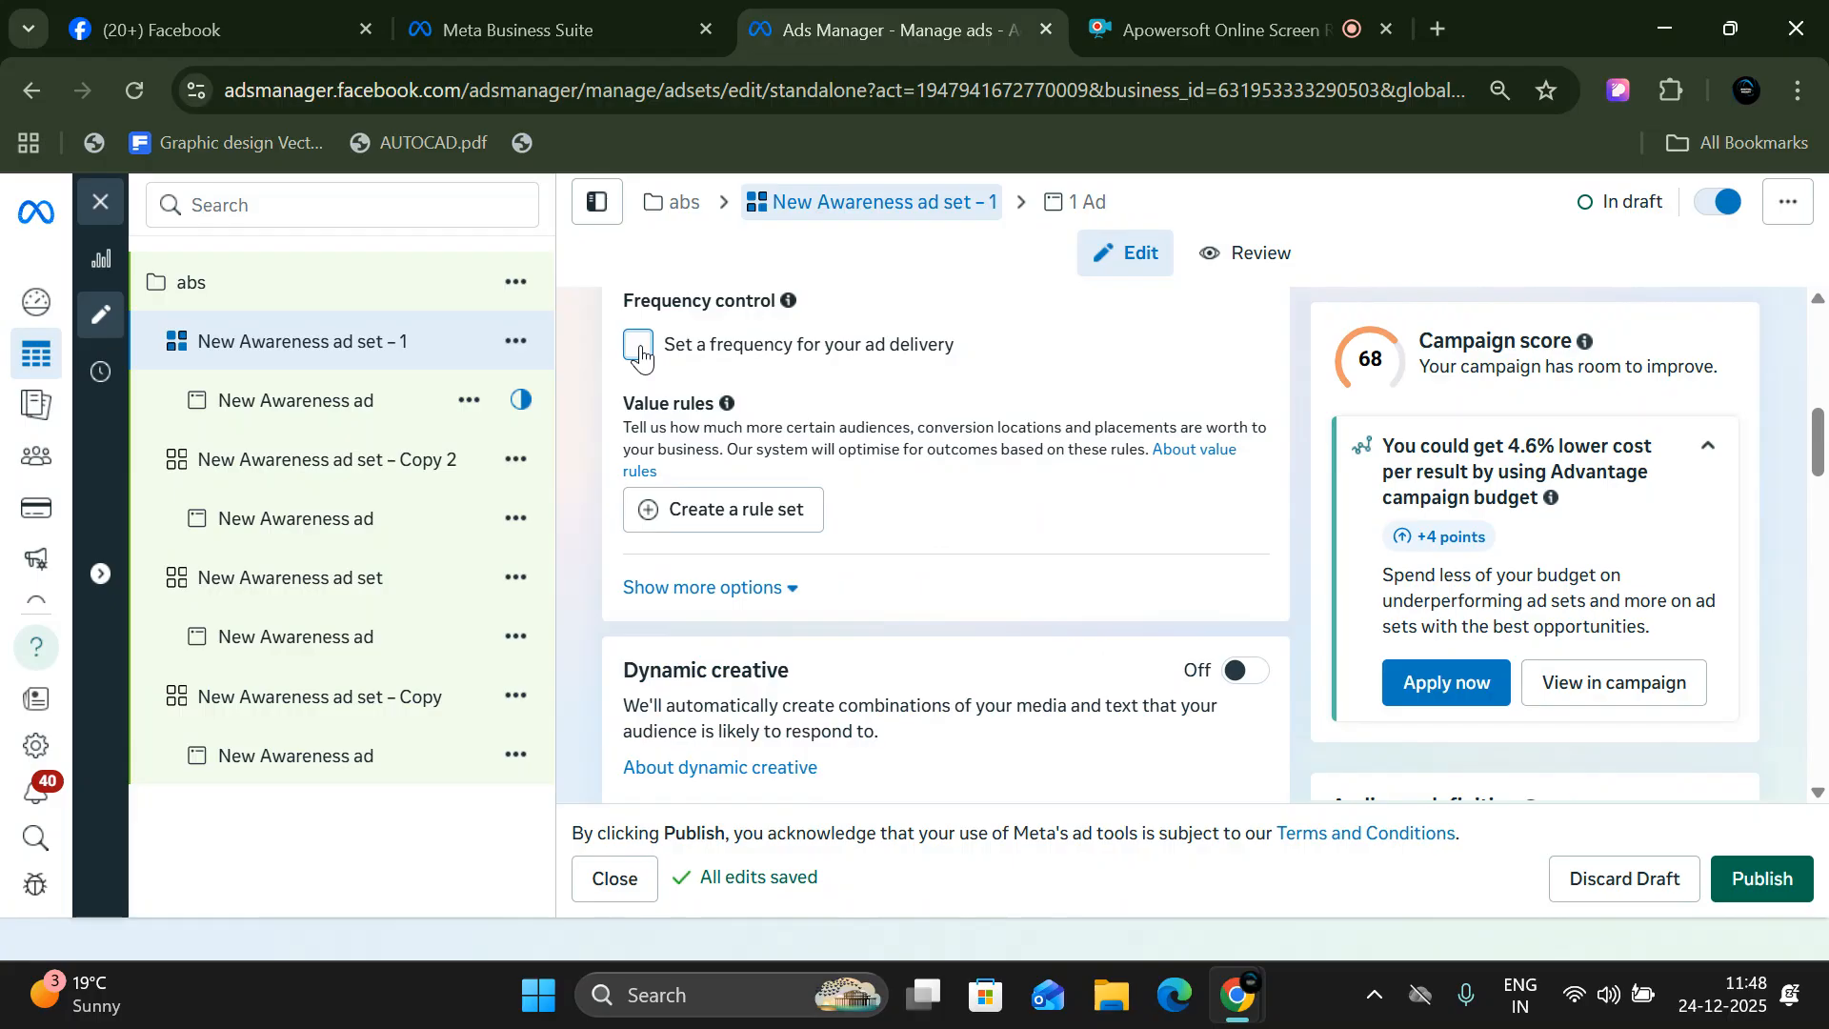
# - Examine the ad set's Dynamic creative description and its Budget & schedule settings
pyautogui.scroll(-3, 829, 589)
pyautogui.scroll(3, 796, 602)
pyautogui.scroll(-3, 630, 721)
pyautogui.hotkey('ctrl', '+')
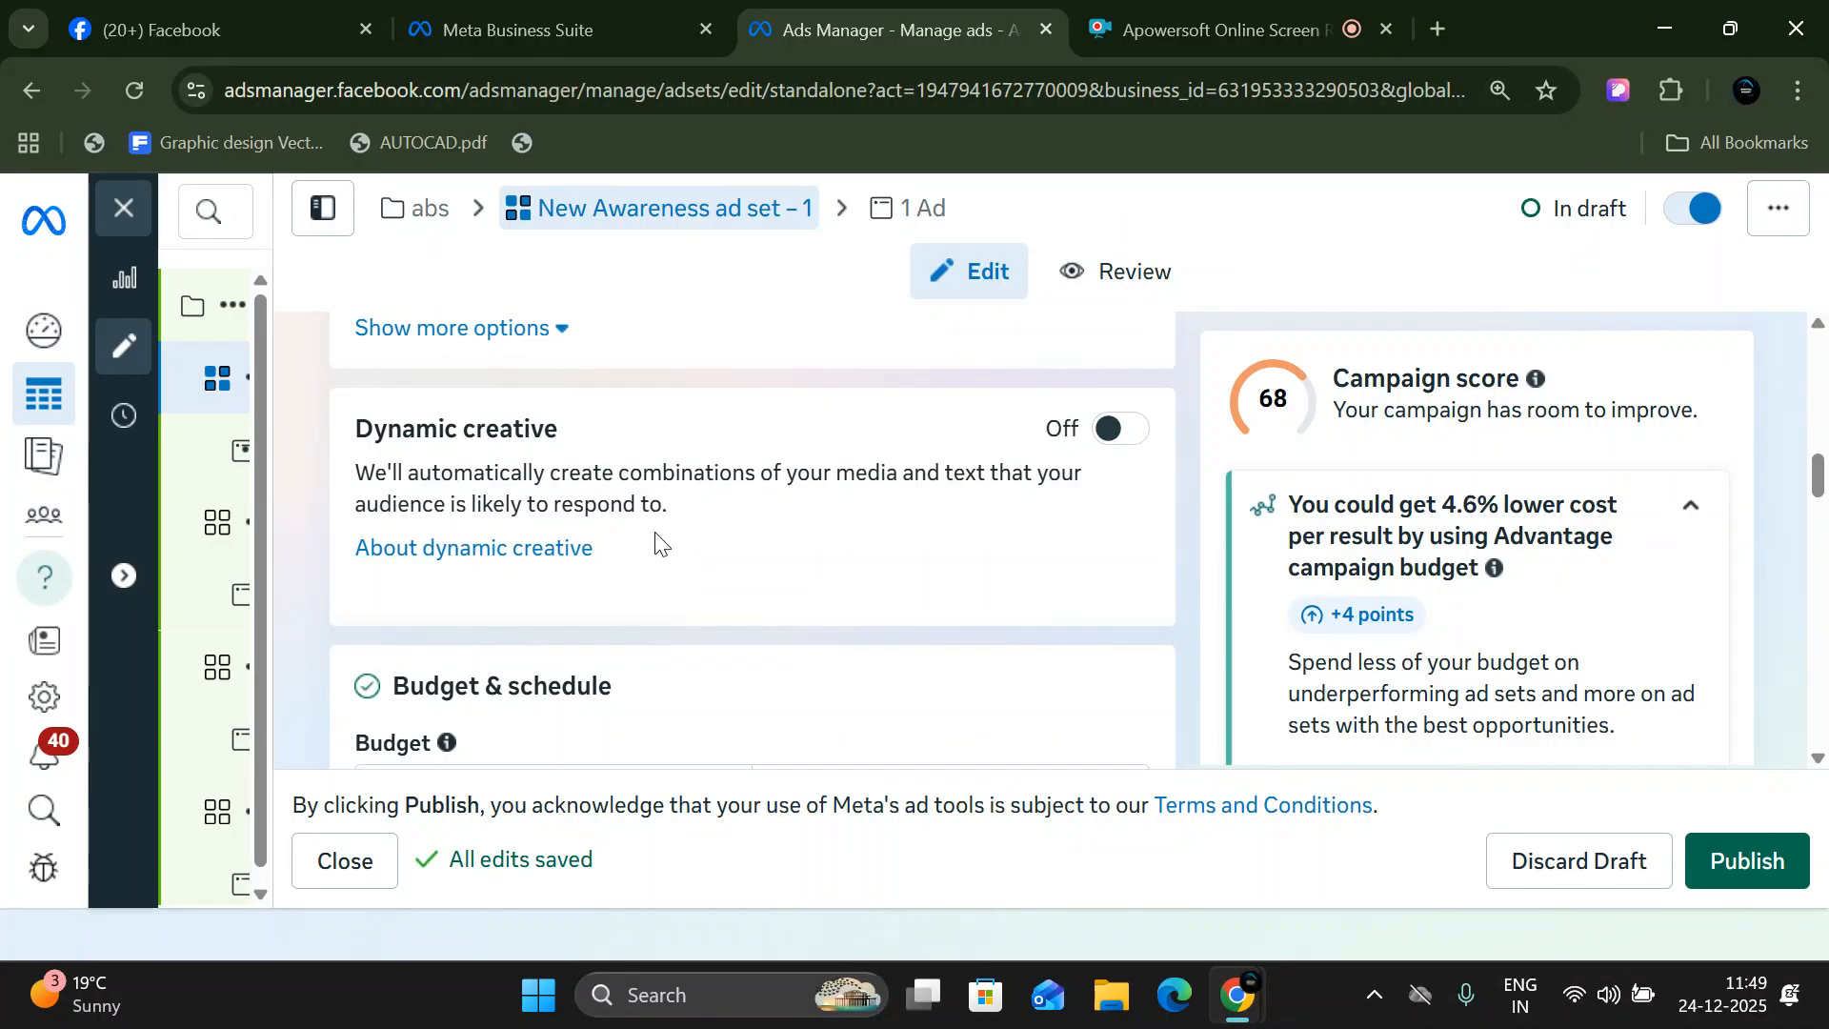
pyautogui.moveTo(928, 477); pyautogui.dragTo(990, 485)
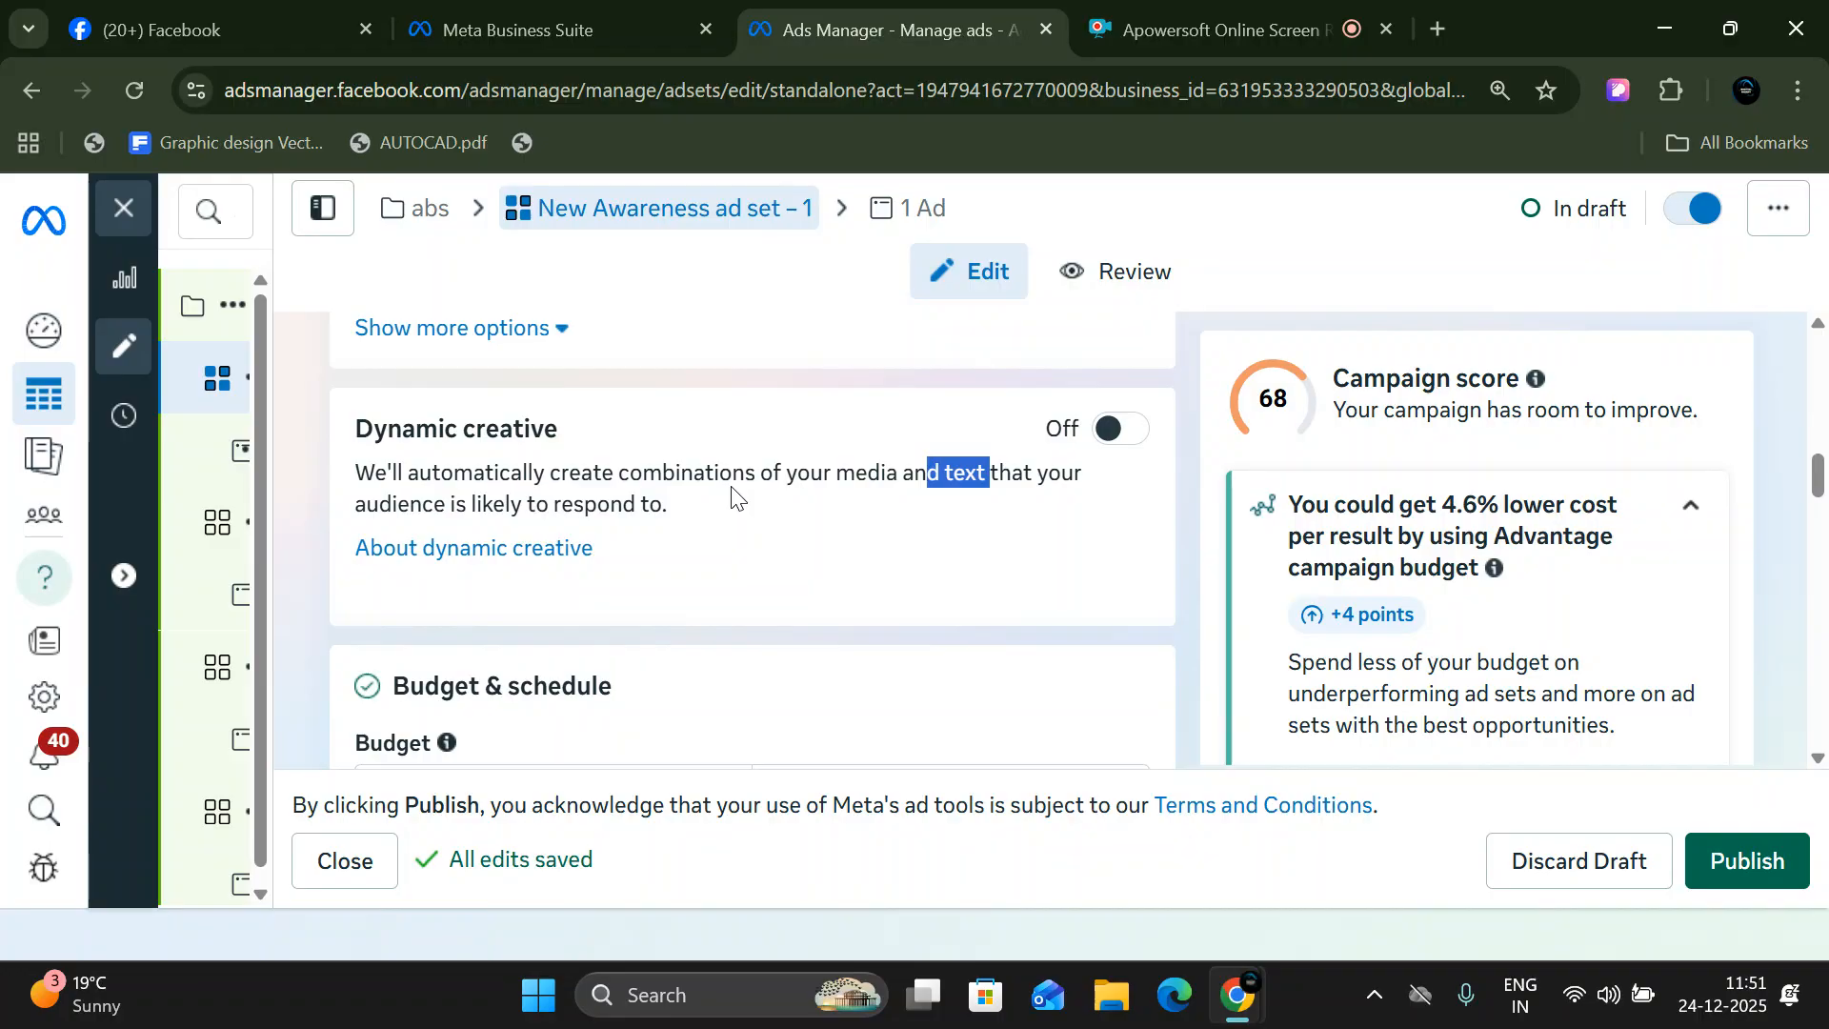
pyautogui.scroll(-3, 790, 524)
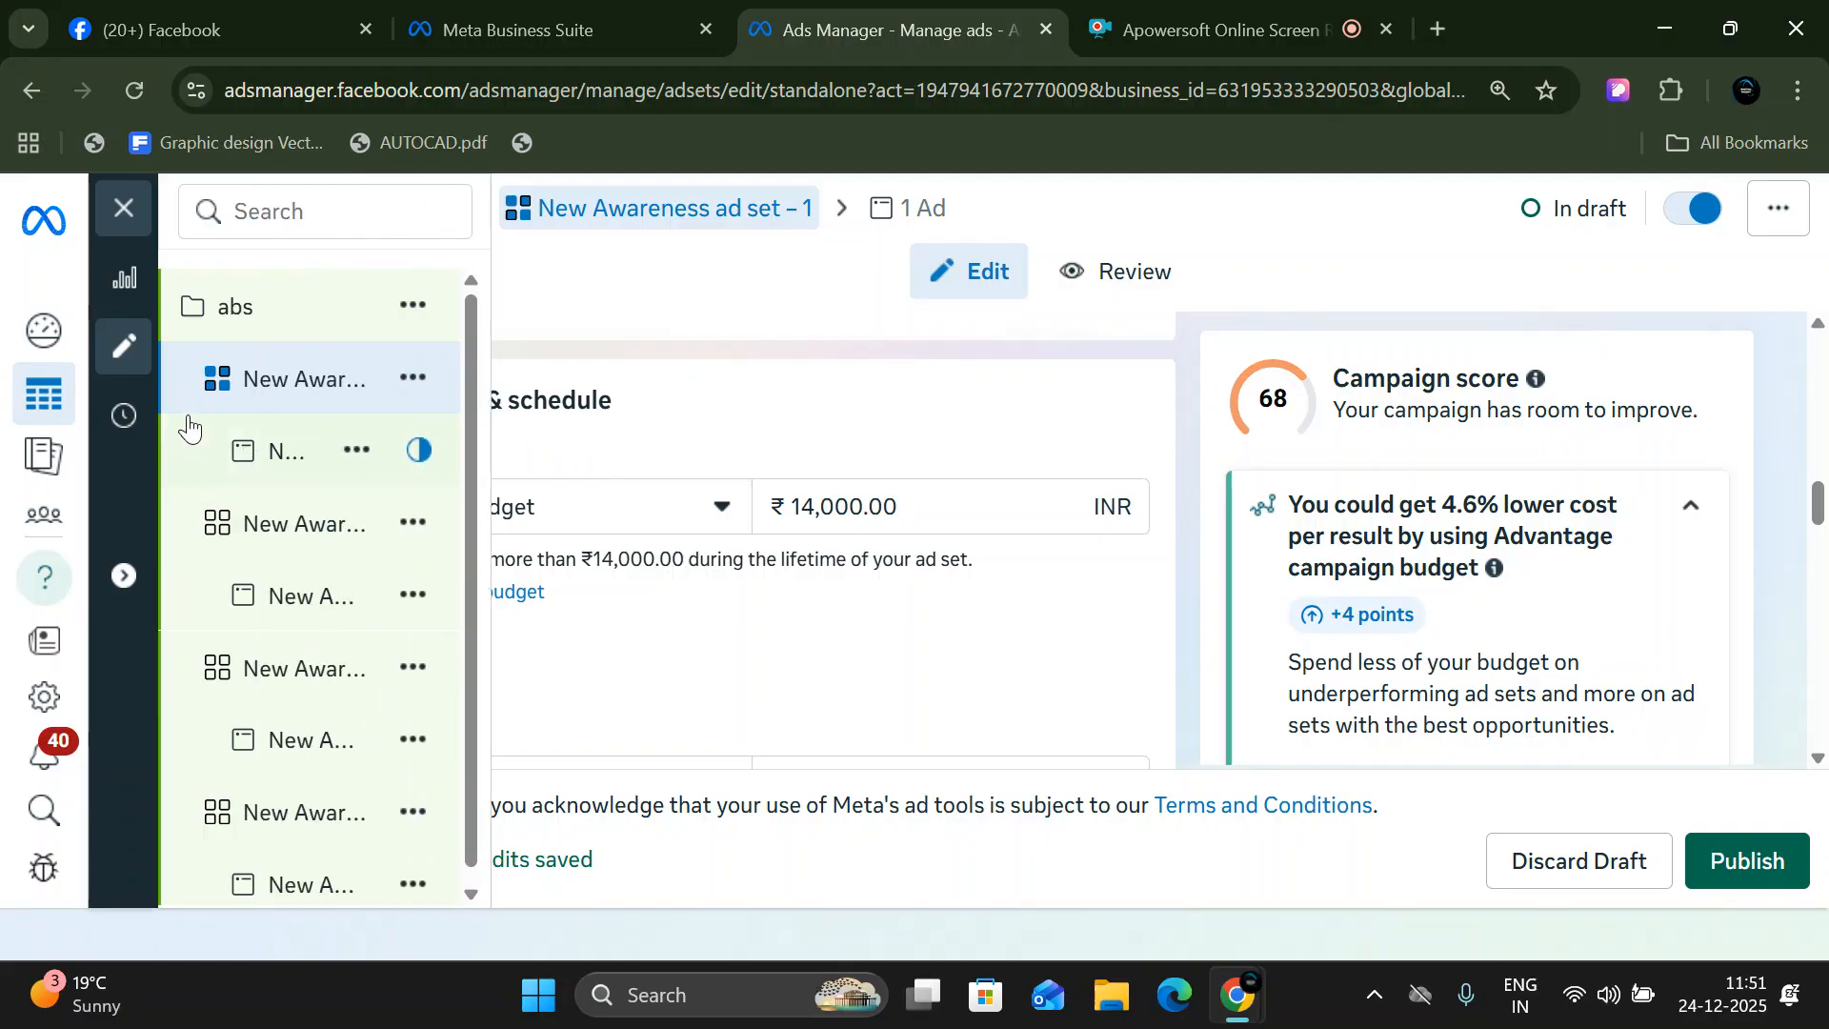
pyautogui.scroll(-1, 858, 645)
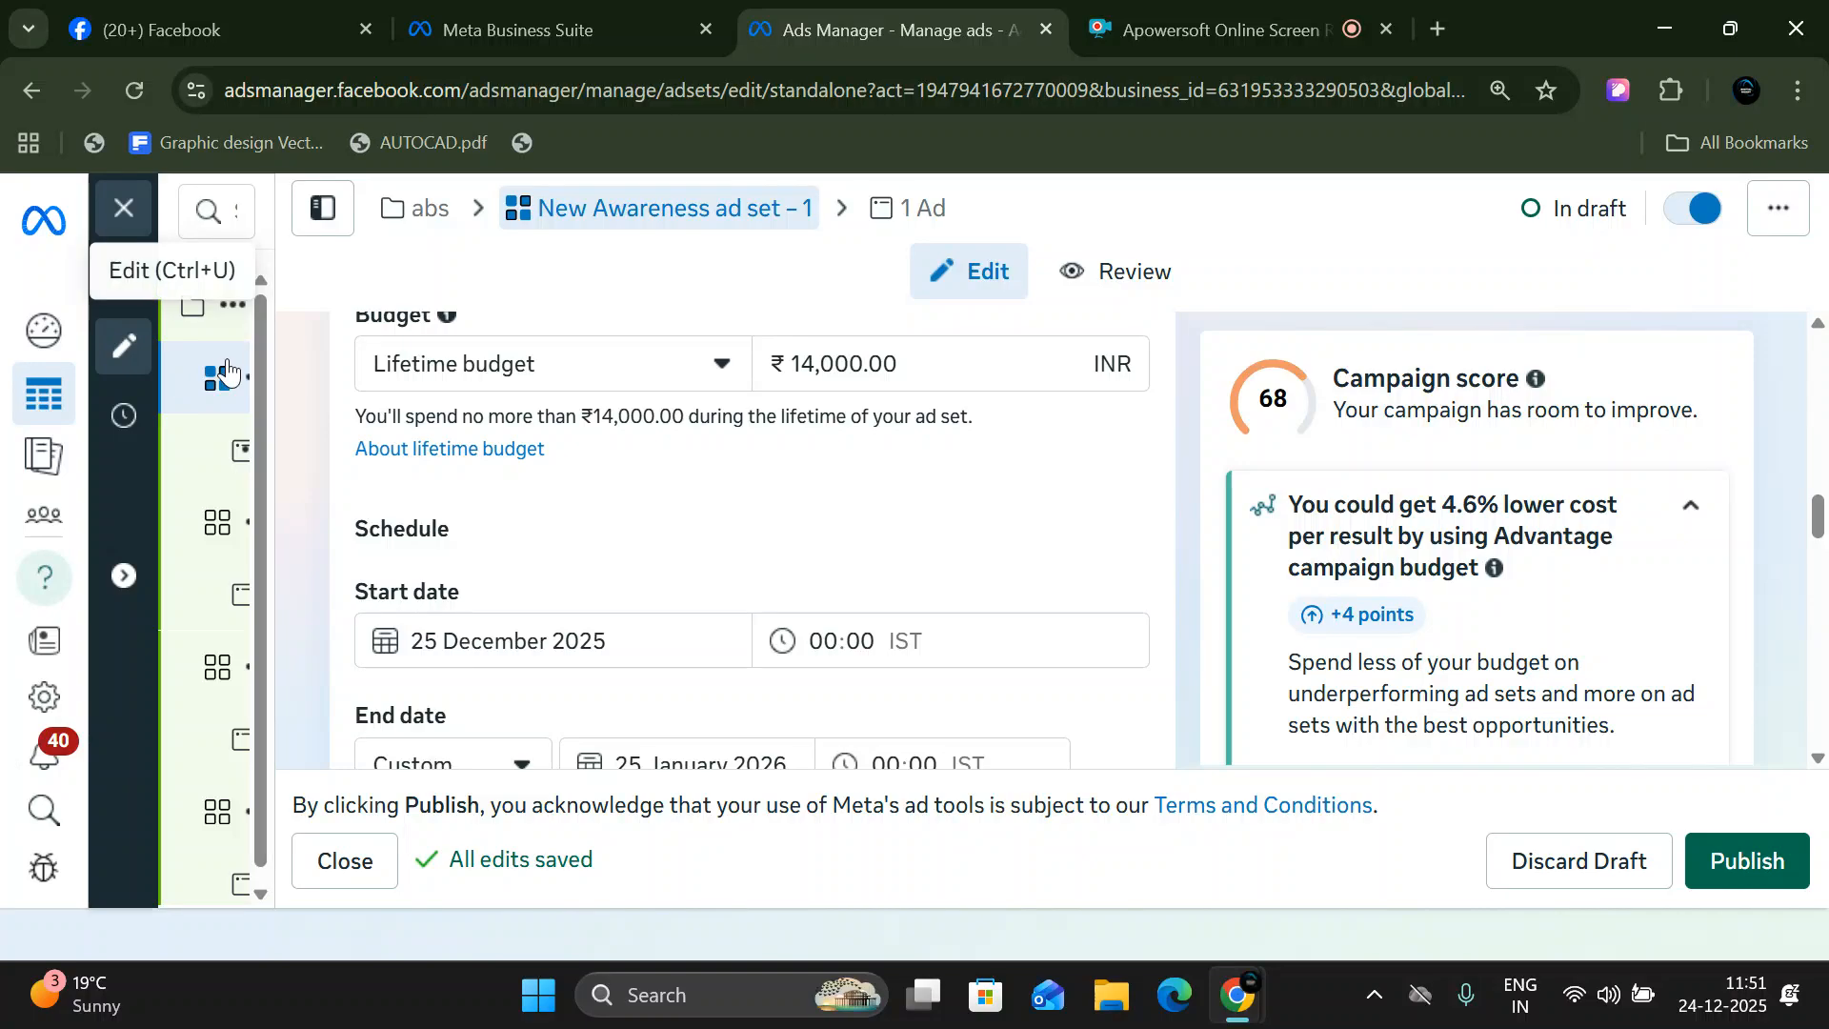
pyautogui.moveTo(233, 326)
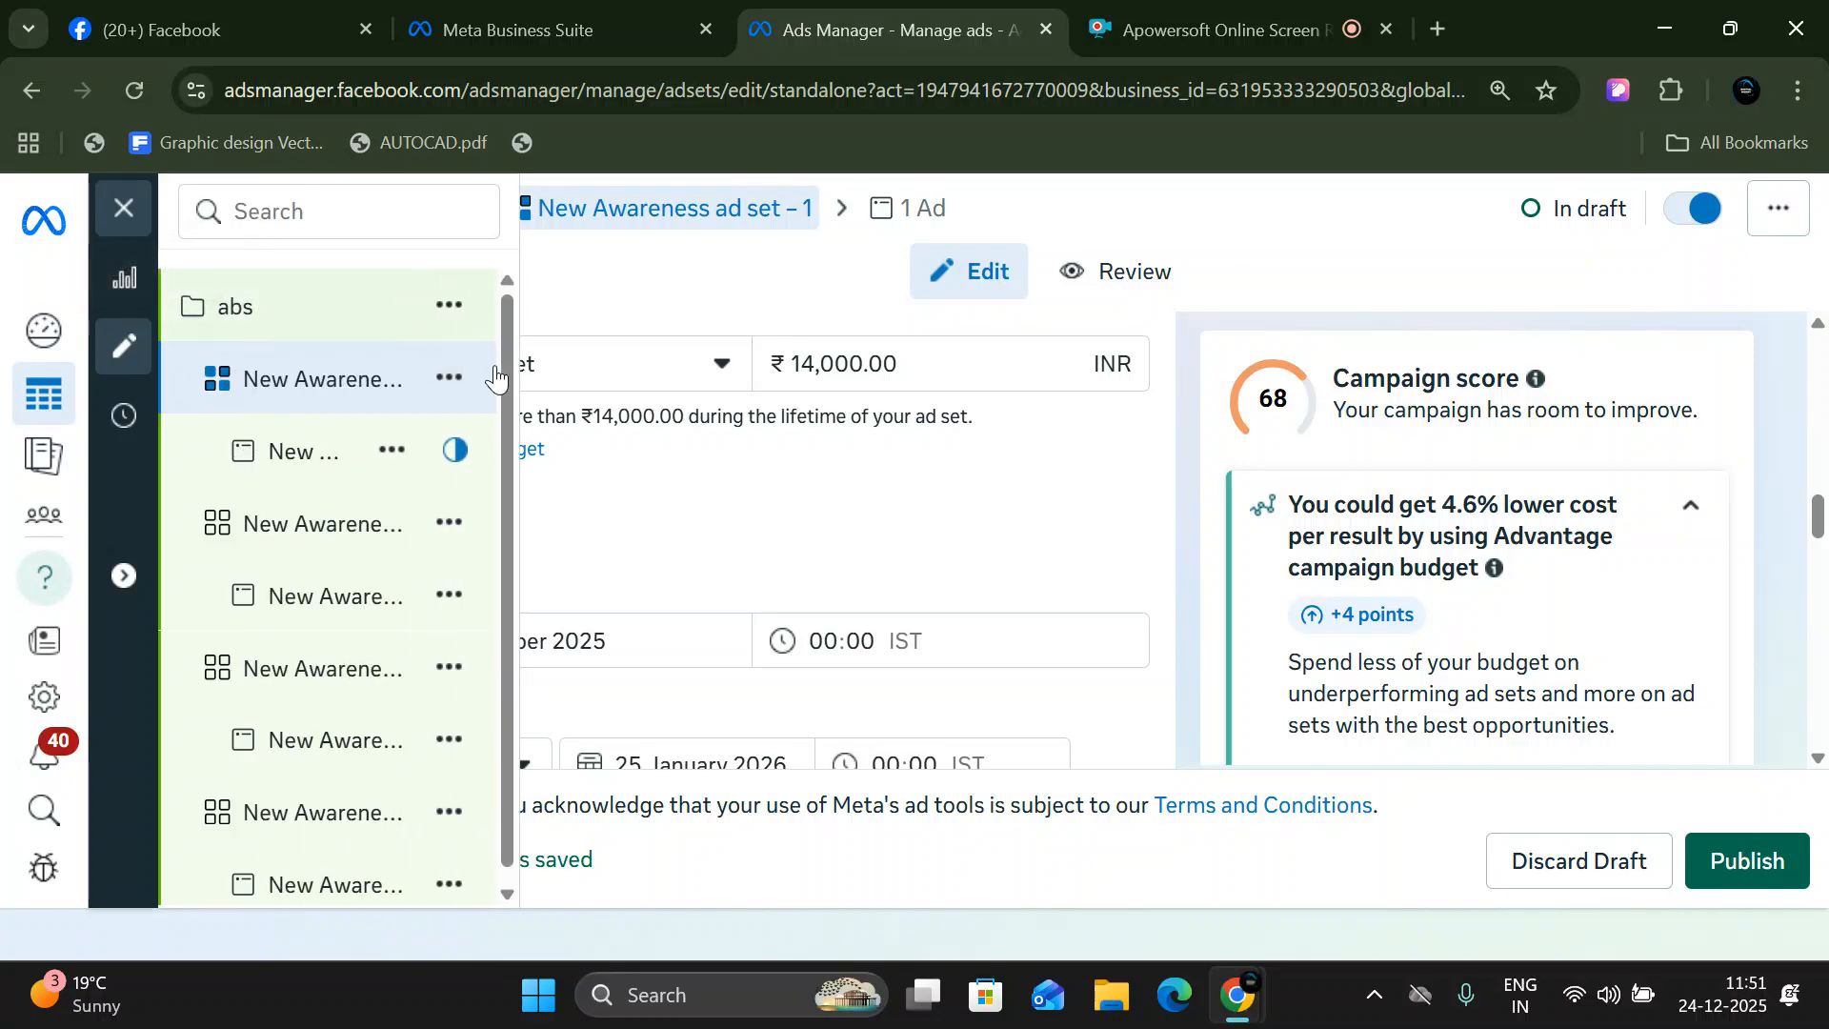
pyautogui.click(856, 374)
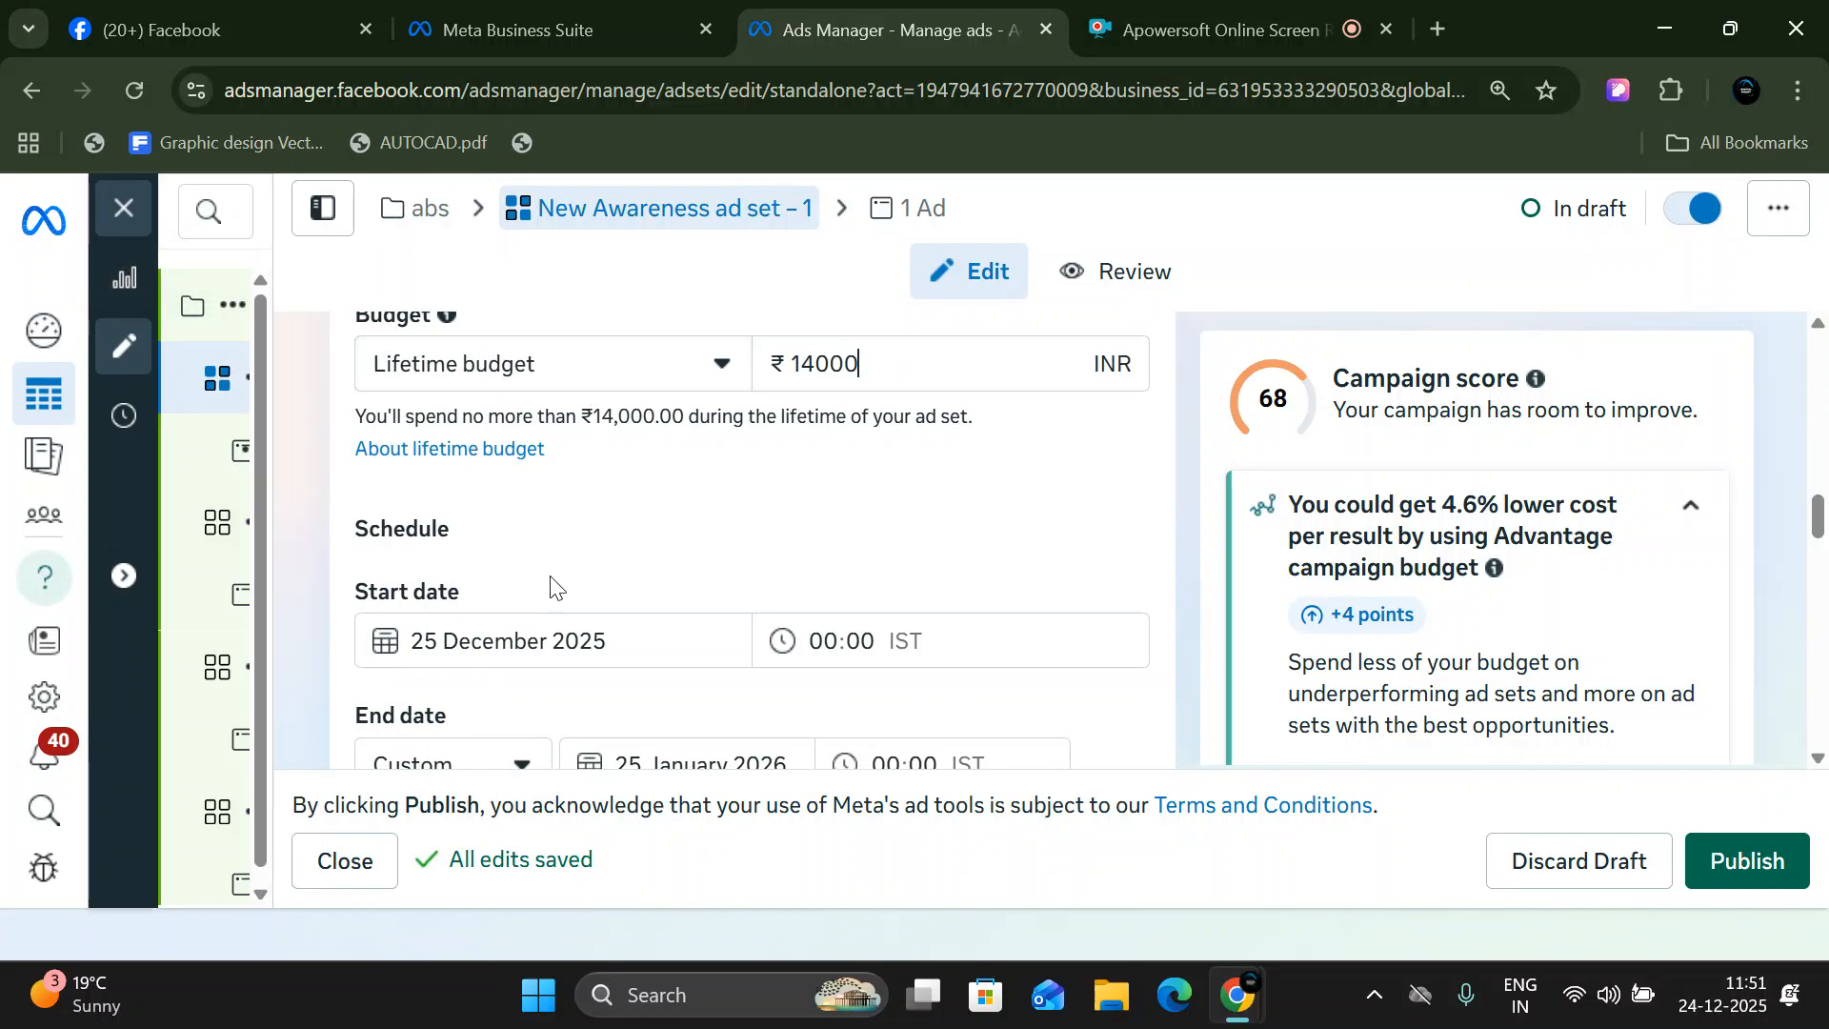
pyautogui.scroll(-1, 646, 481)
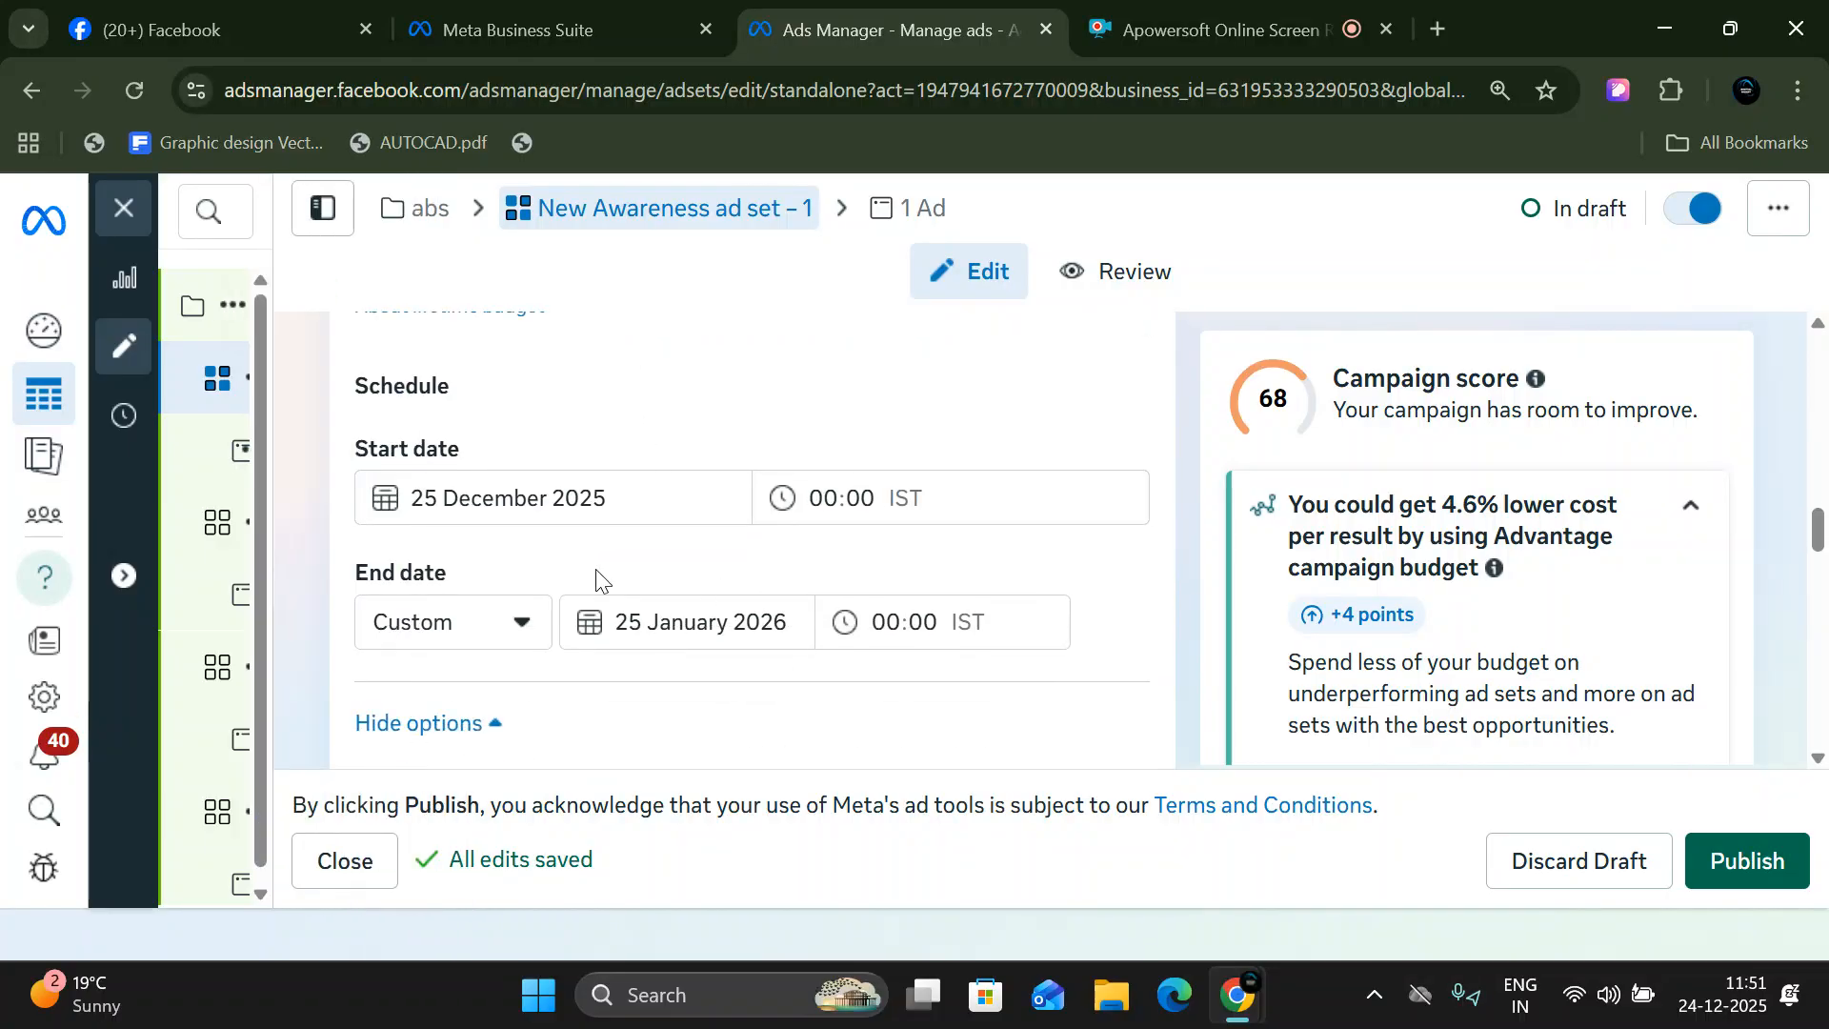
pyautogui.scroll(7, 528, 521)
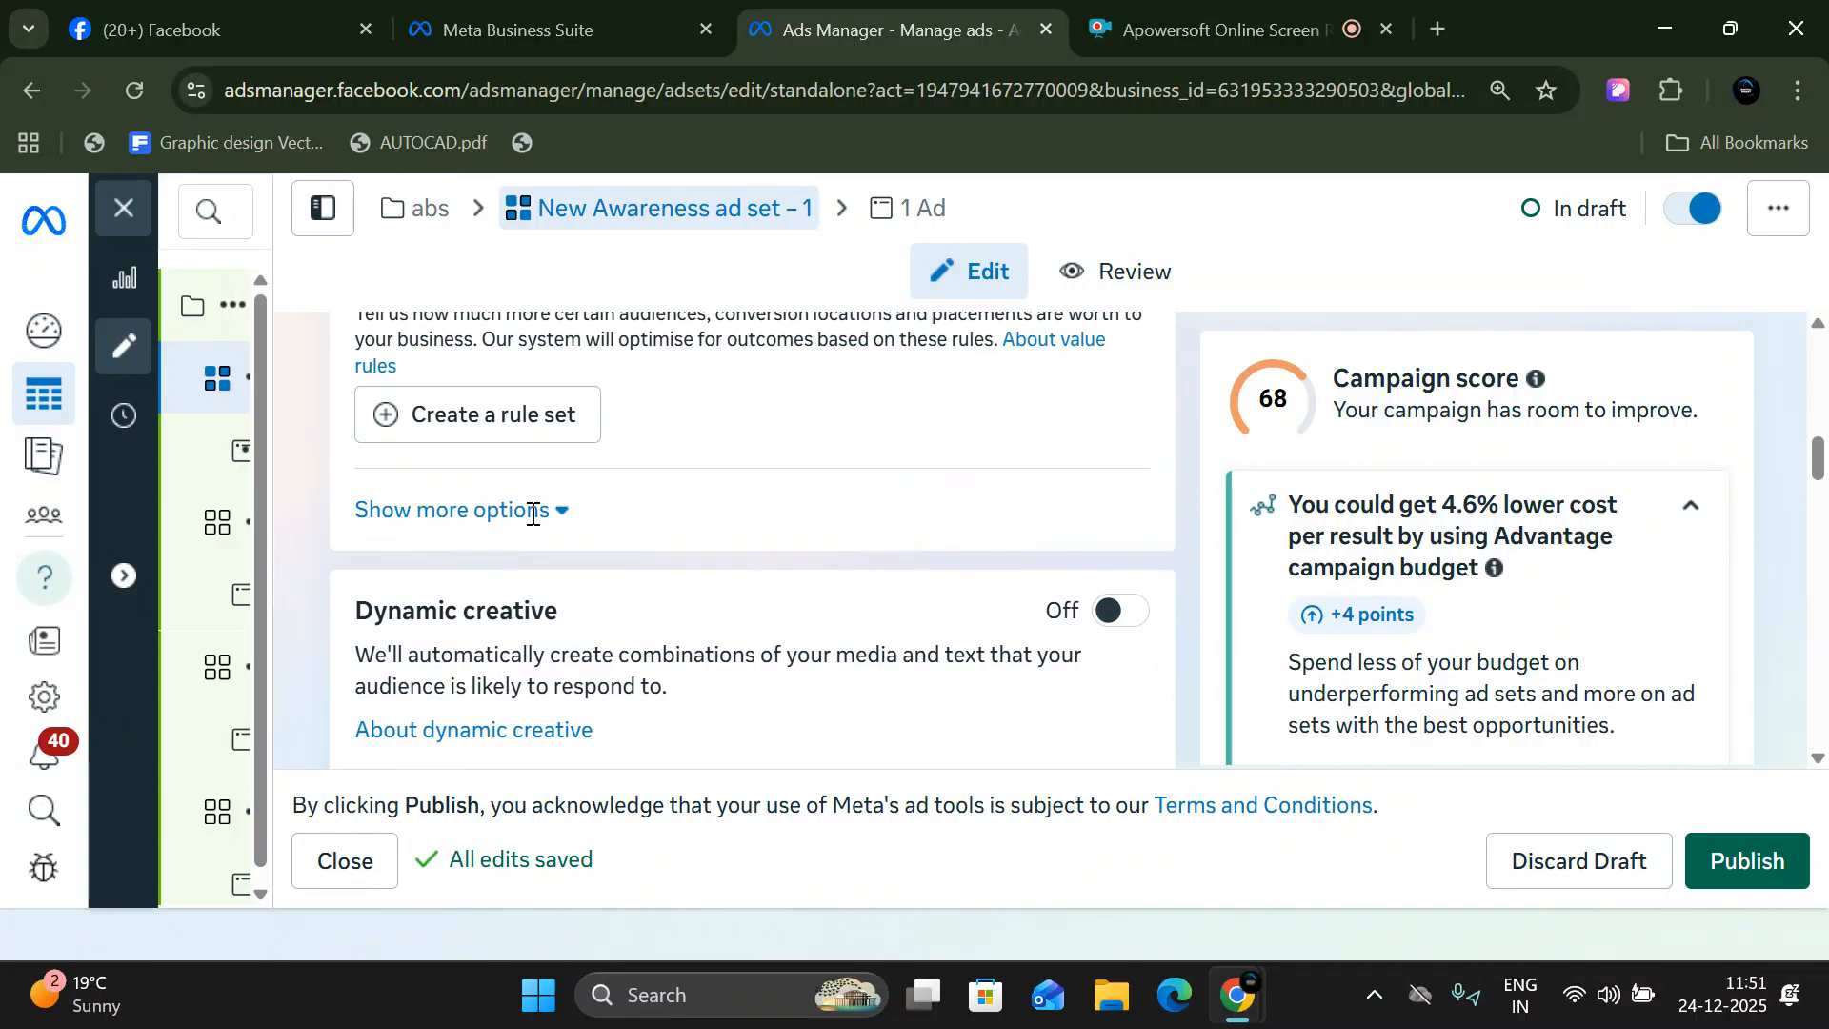
pyautogui.scroll(-3, 371, 514)
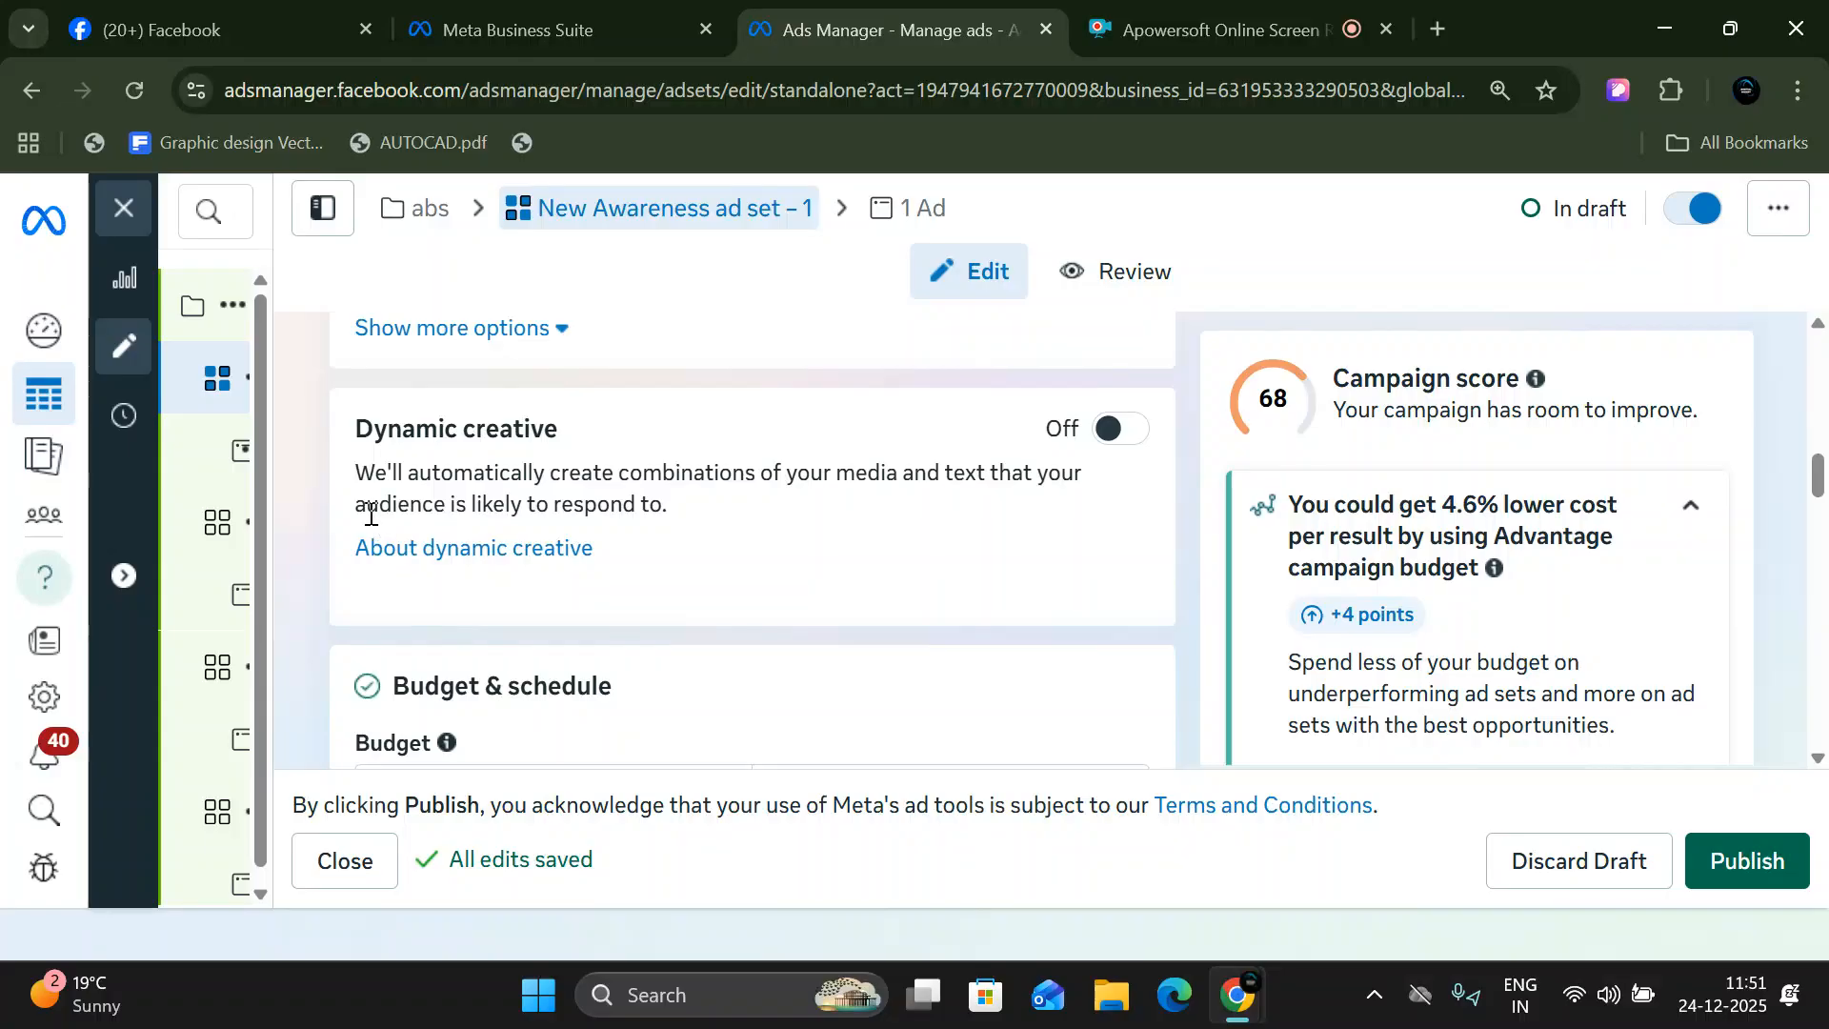
# - Change the ad set's budget type to Daily budget and enter ₹200 as the amount
pyautogui.scroll(-2, 370, 514)
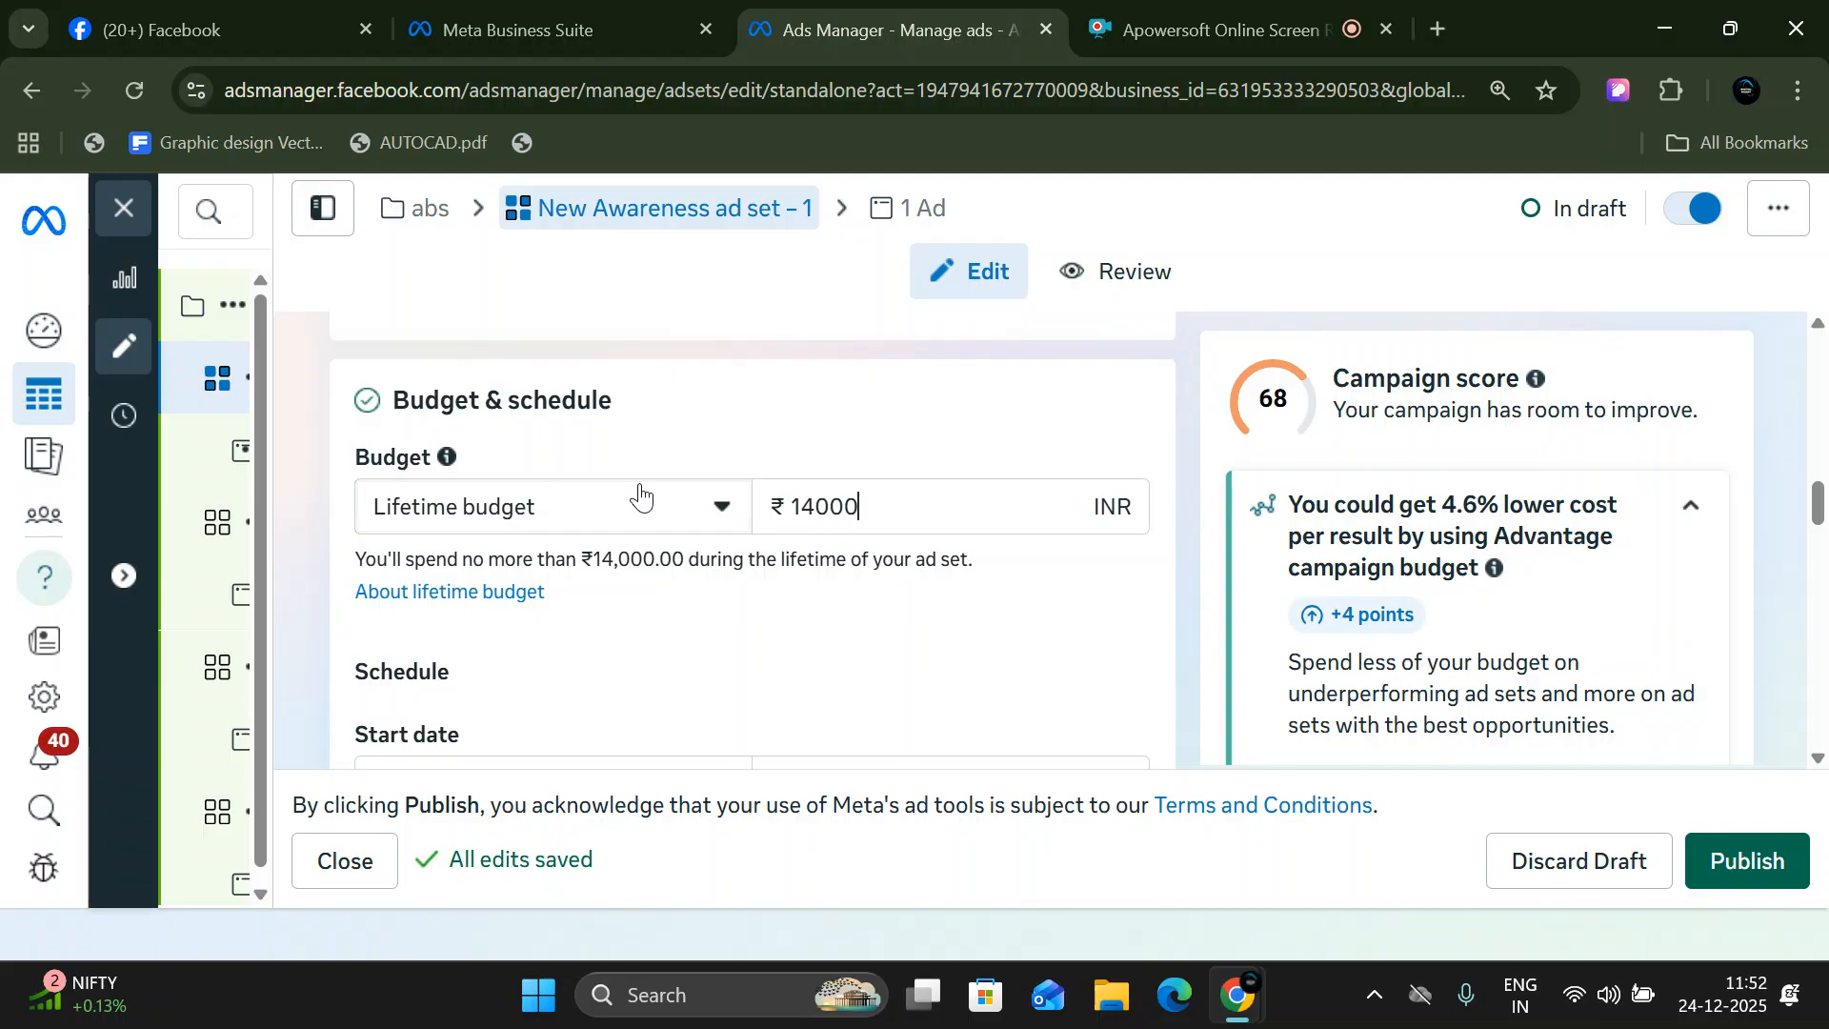
pyautogui.click(597, 536)
pyautogui.click(461, 588)
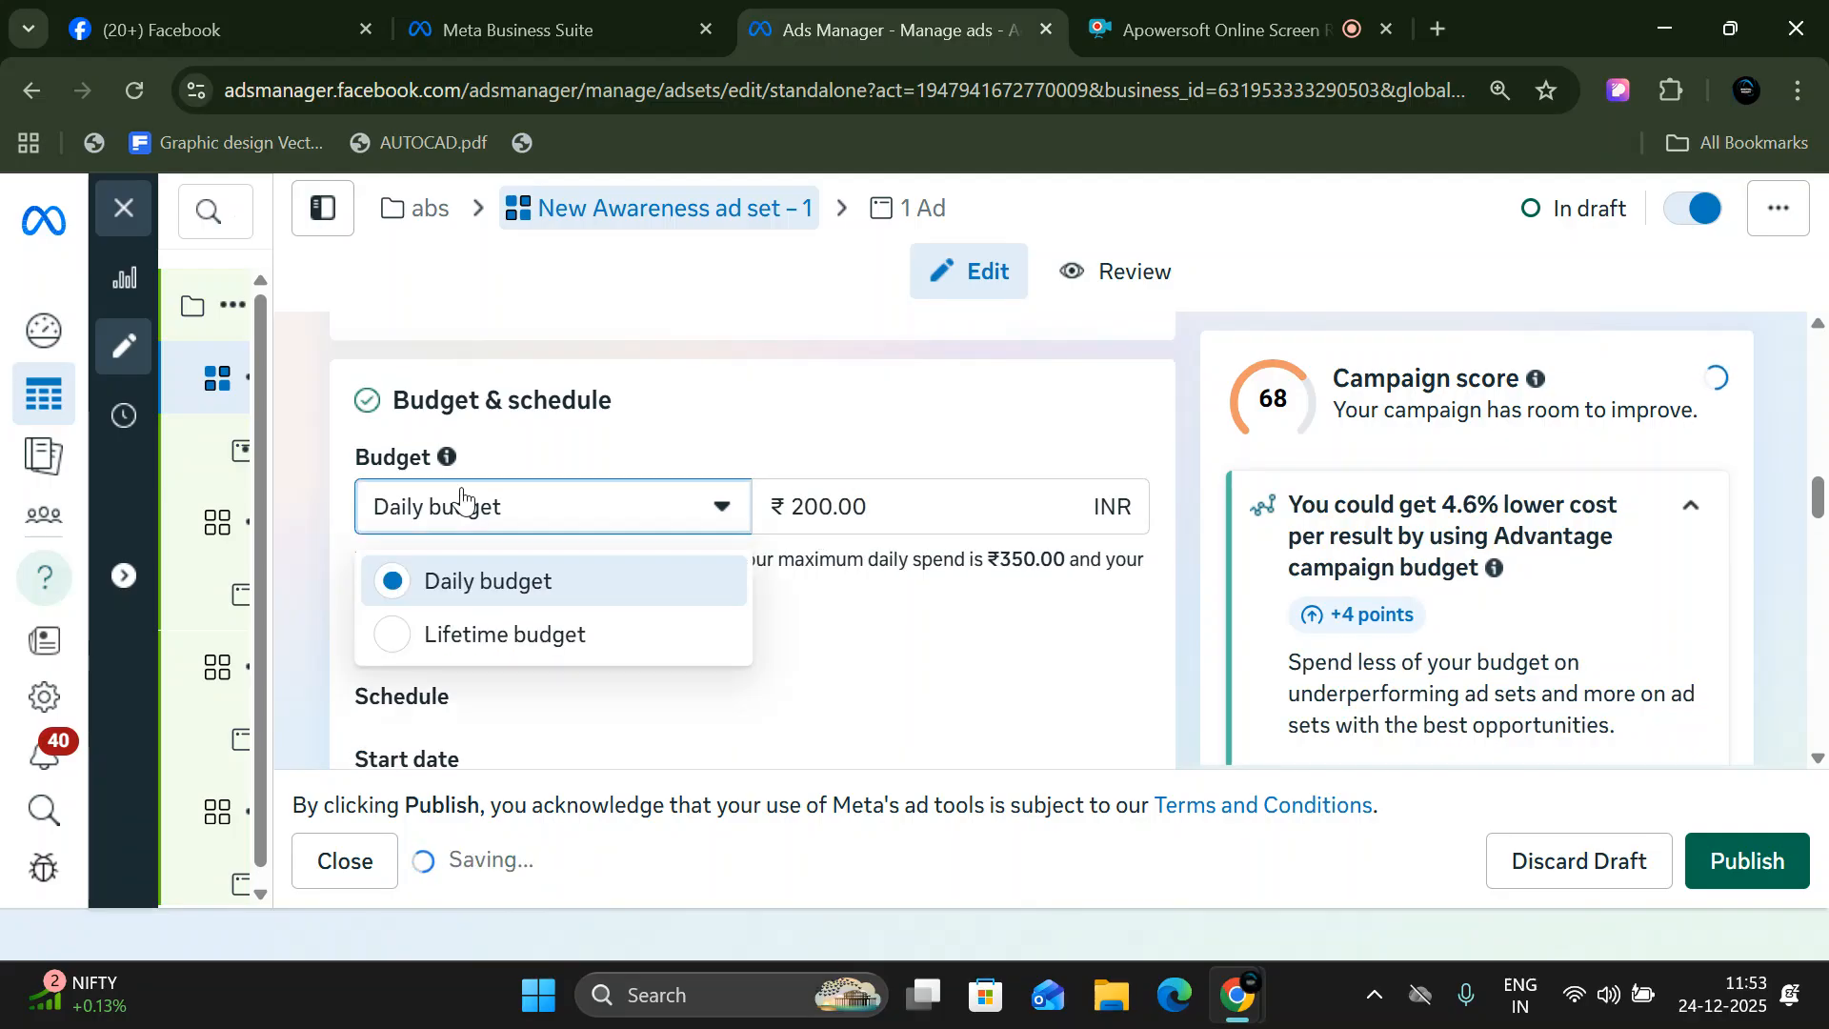
pyautogui.click(899, 494)
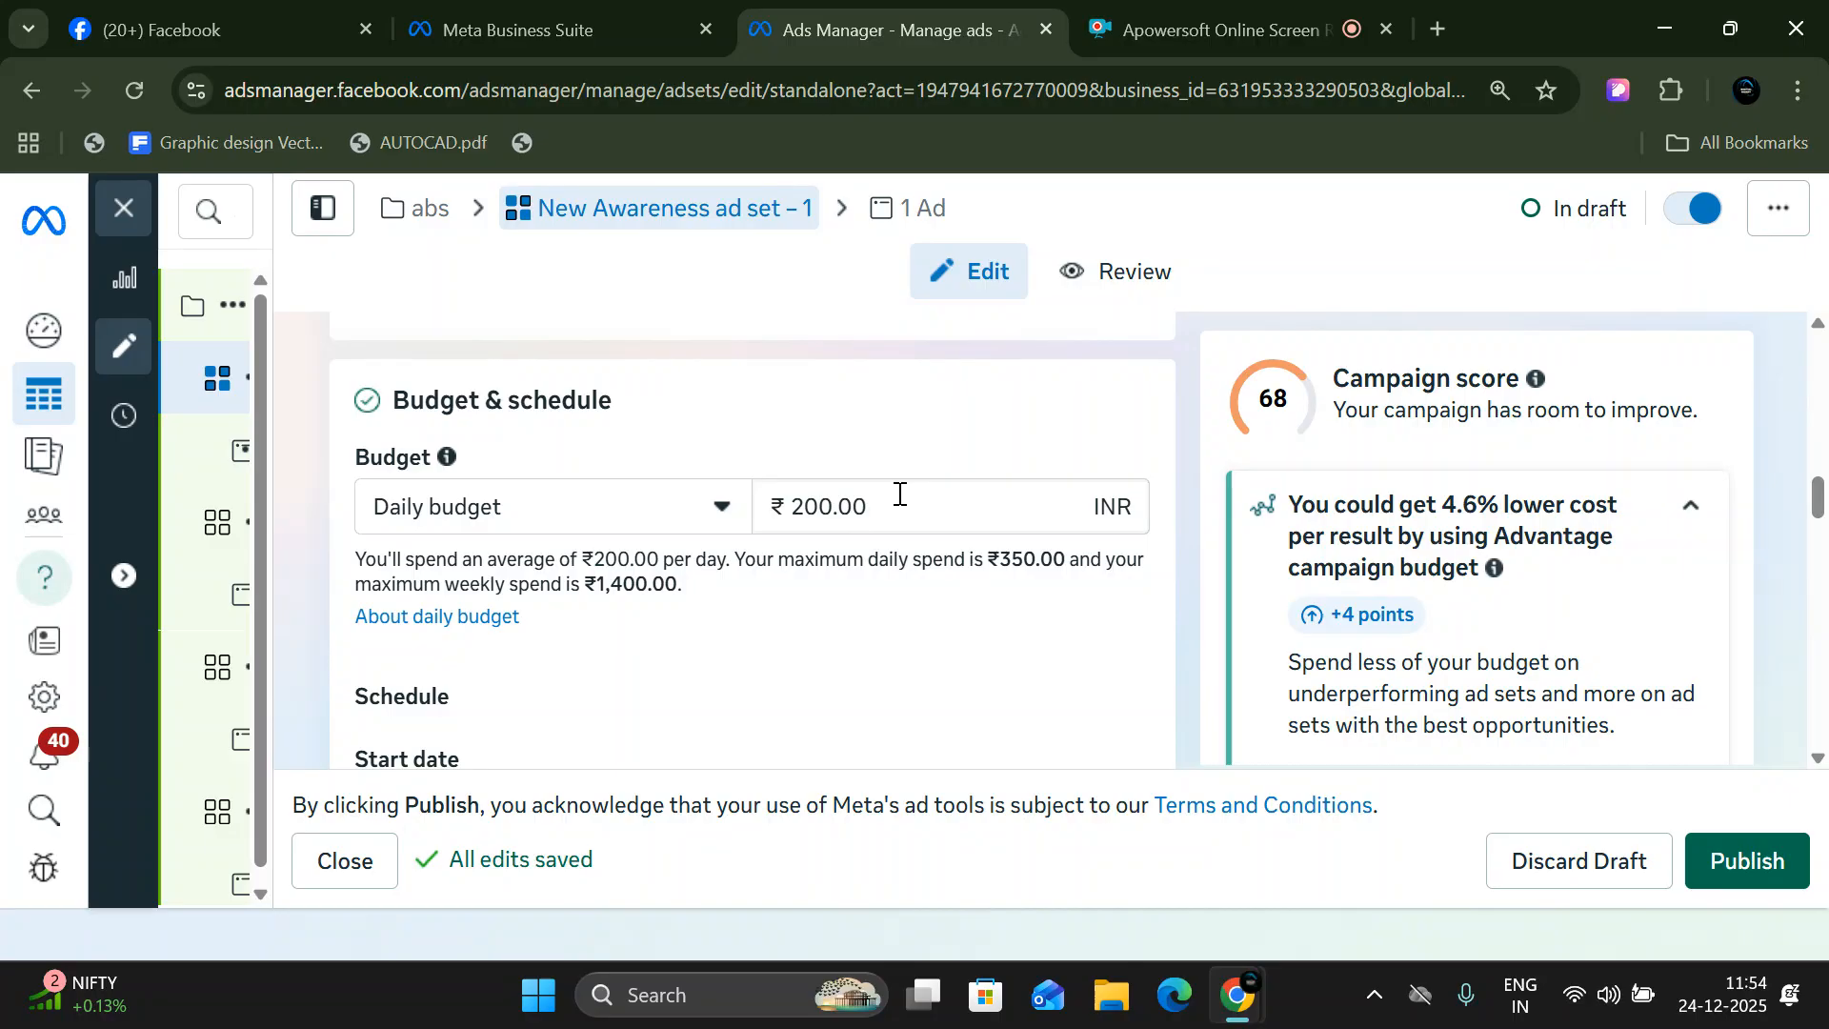
pyautogui.moveTo(899, 493); pyautogui.dragTo(728, 492)
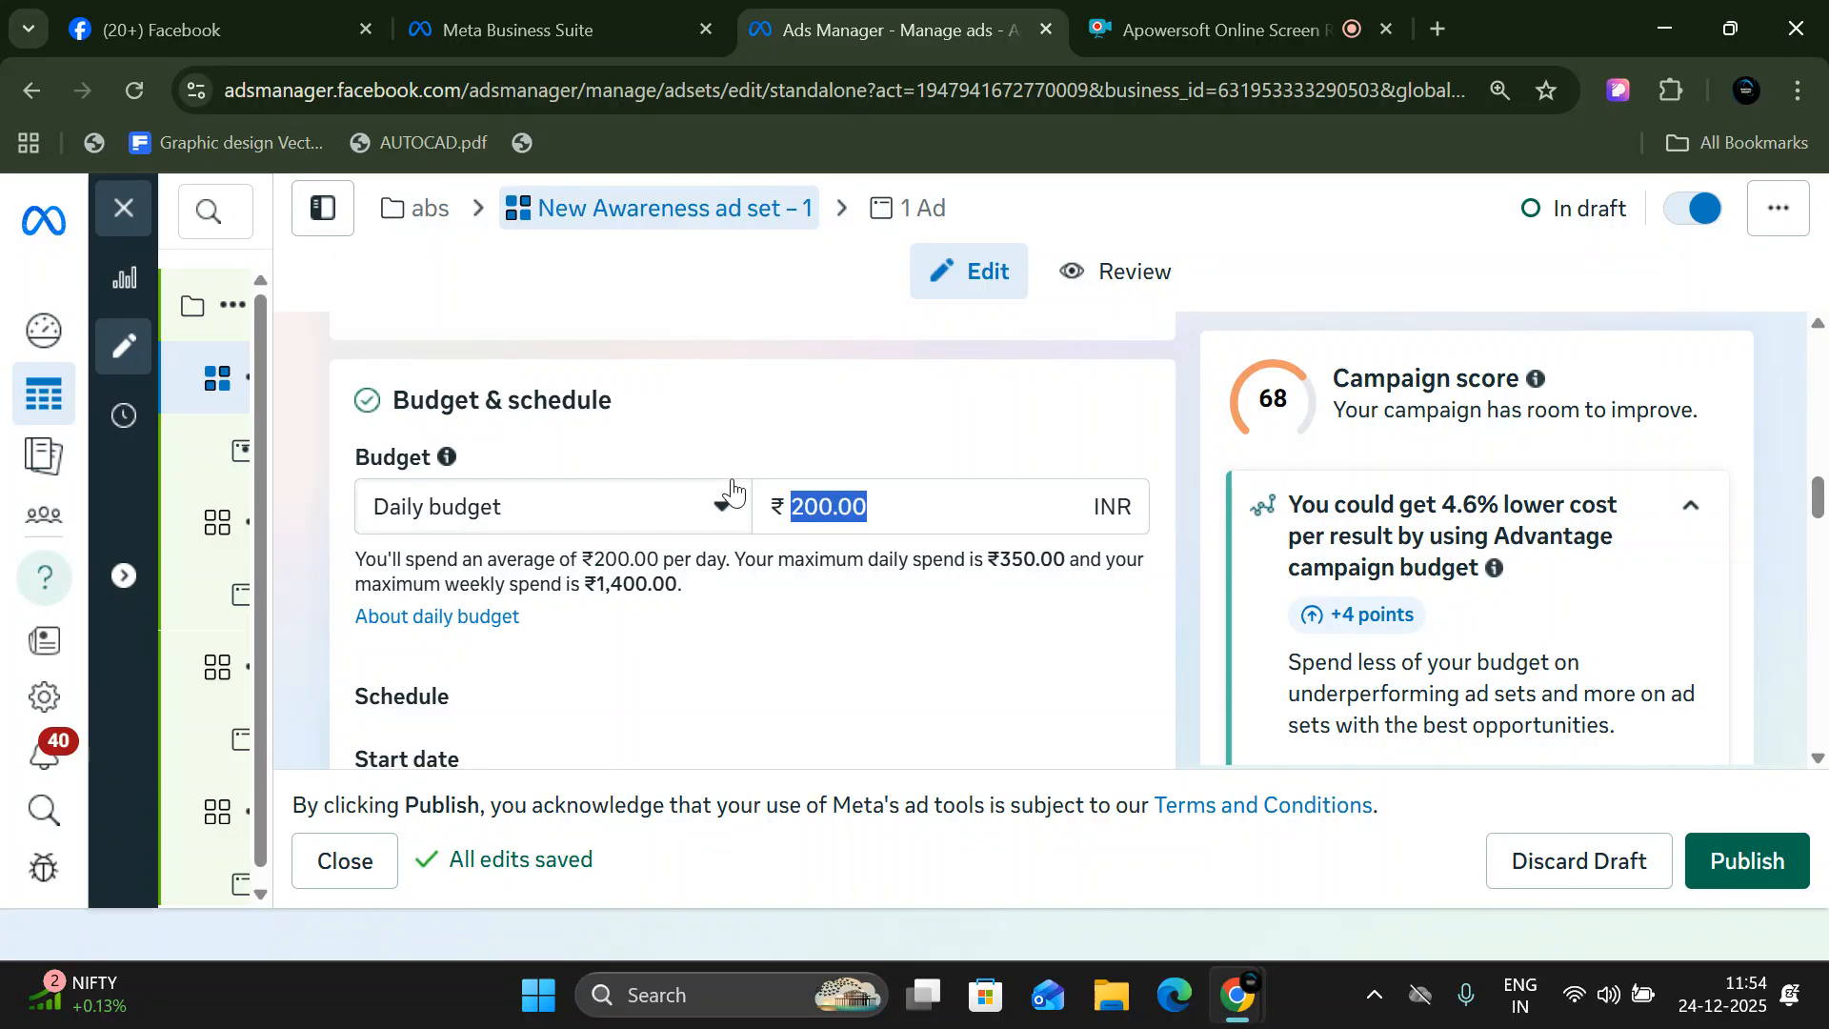
pyautogui.write('200')
# - Check the ad set's start date and time, and set its custom end date to 21 January 2026
pyautogui.scroll(-3, 734, 491)
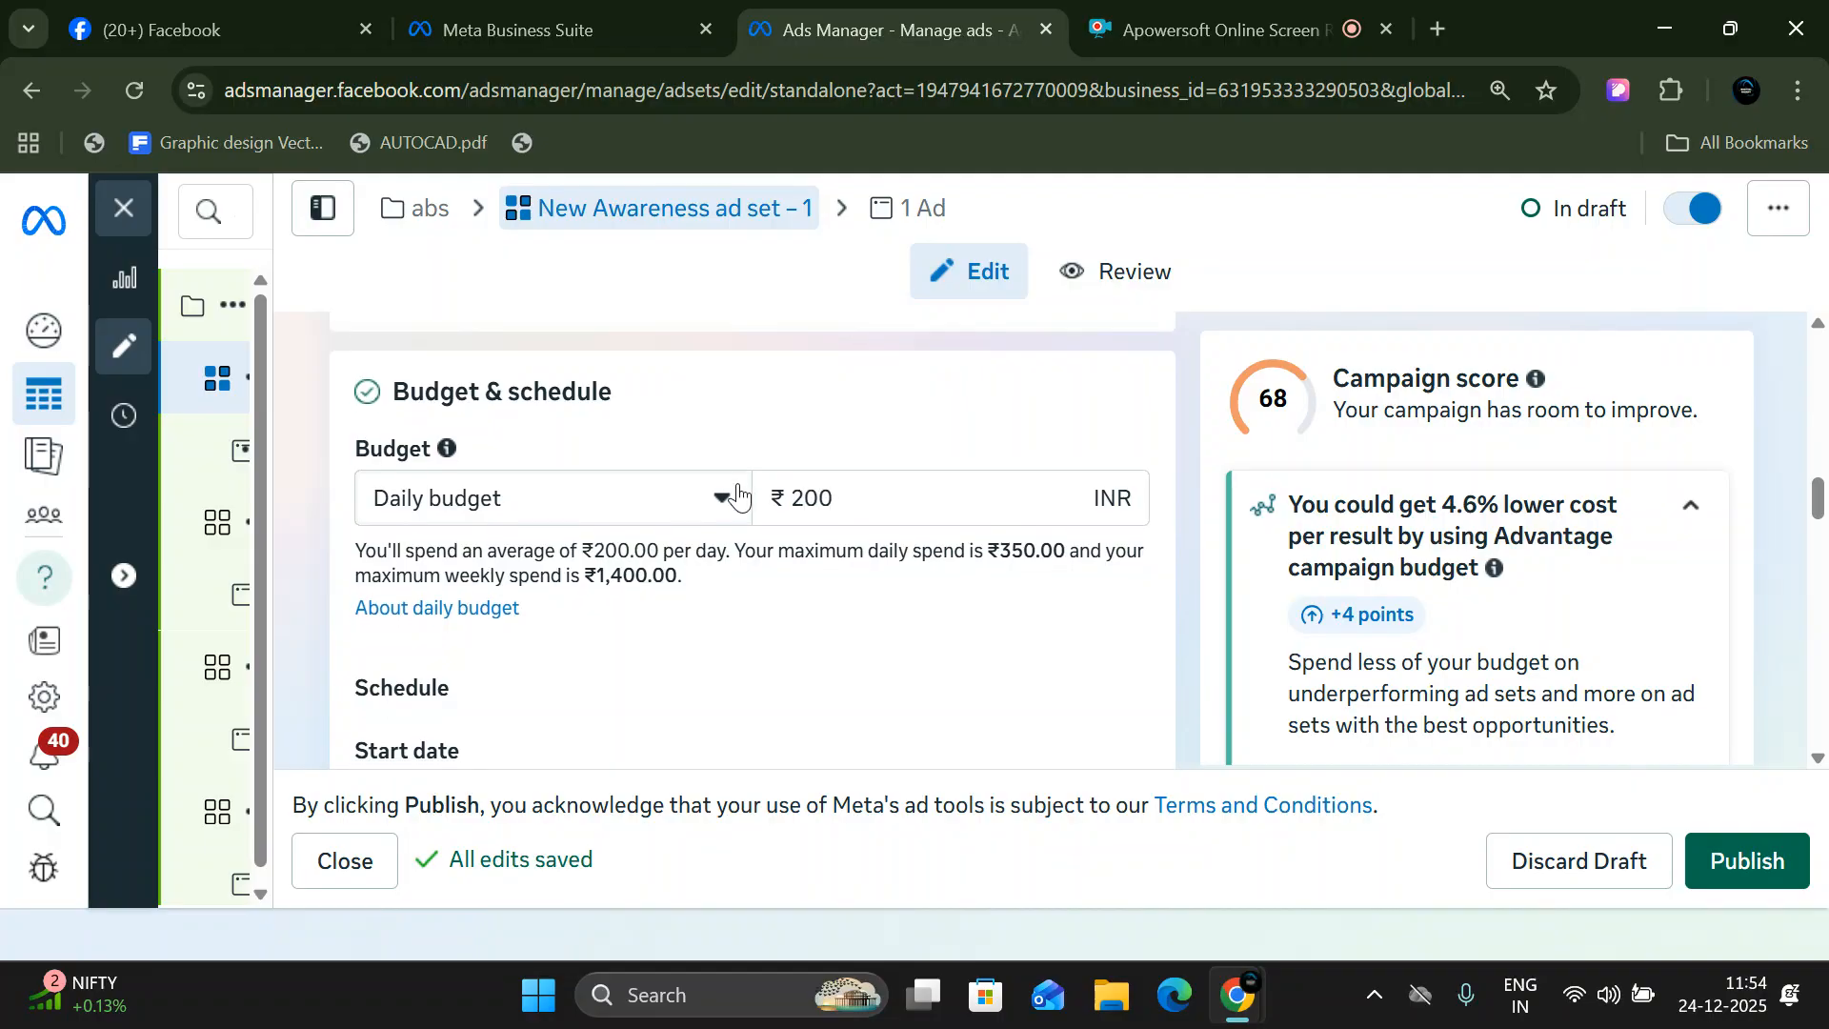
pyautogui.click(467, 512)
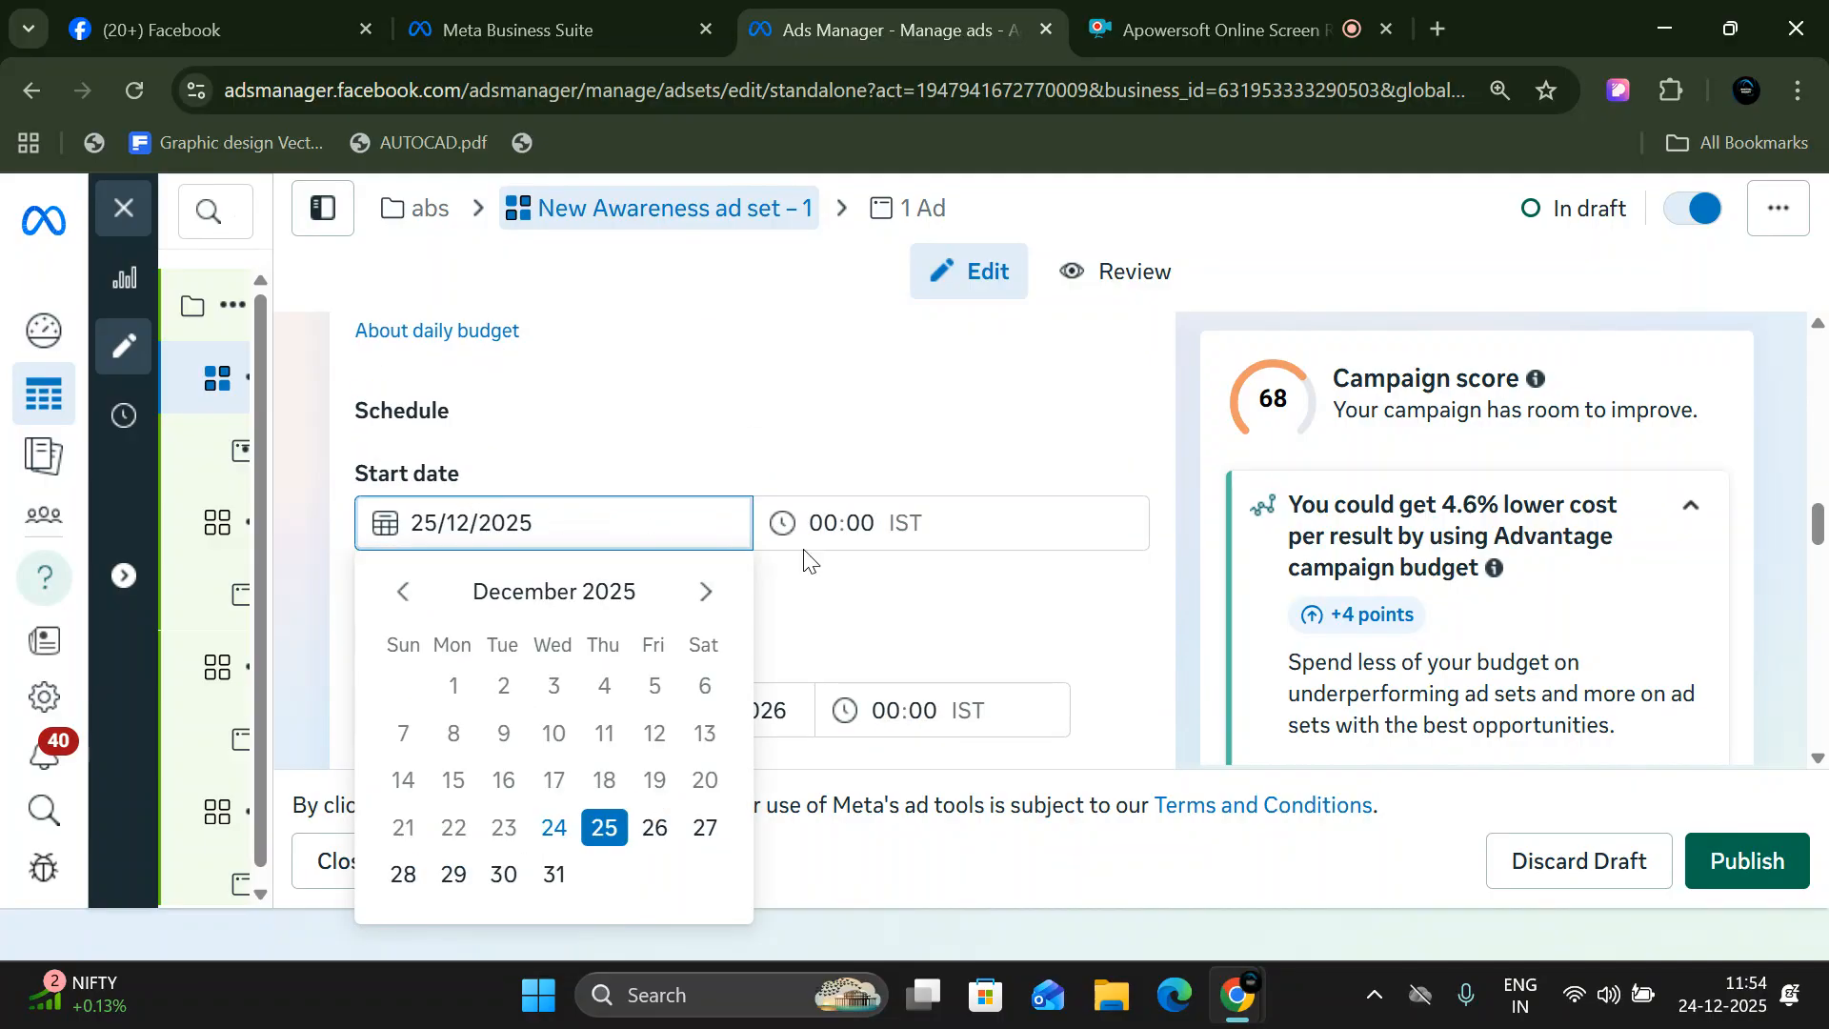
pyautogui.click(832, 514)
pyautogui.scroll(-1, 833, 514)
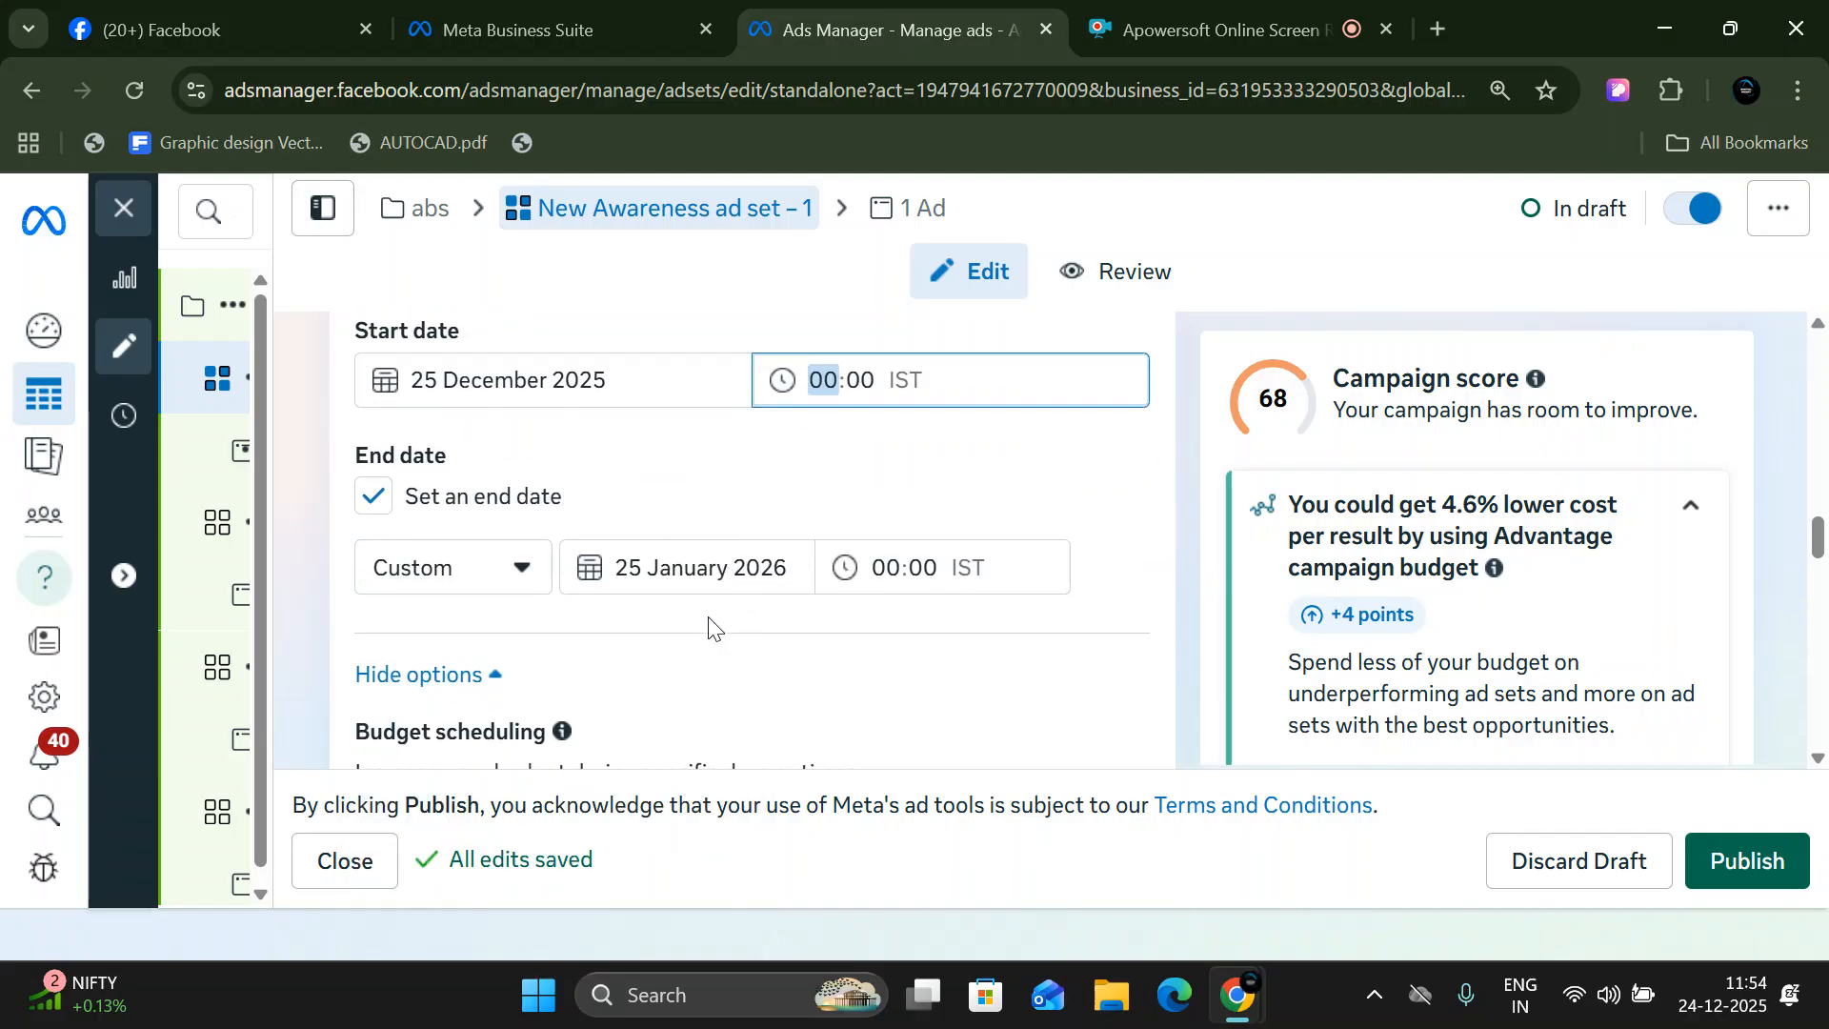
pyautogui.click(441, 586)
pyautogui.click(717, 568)
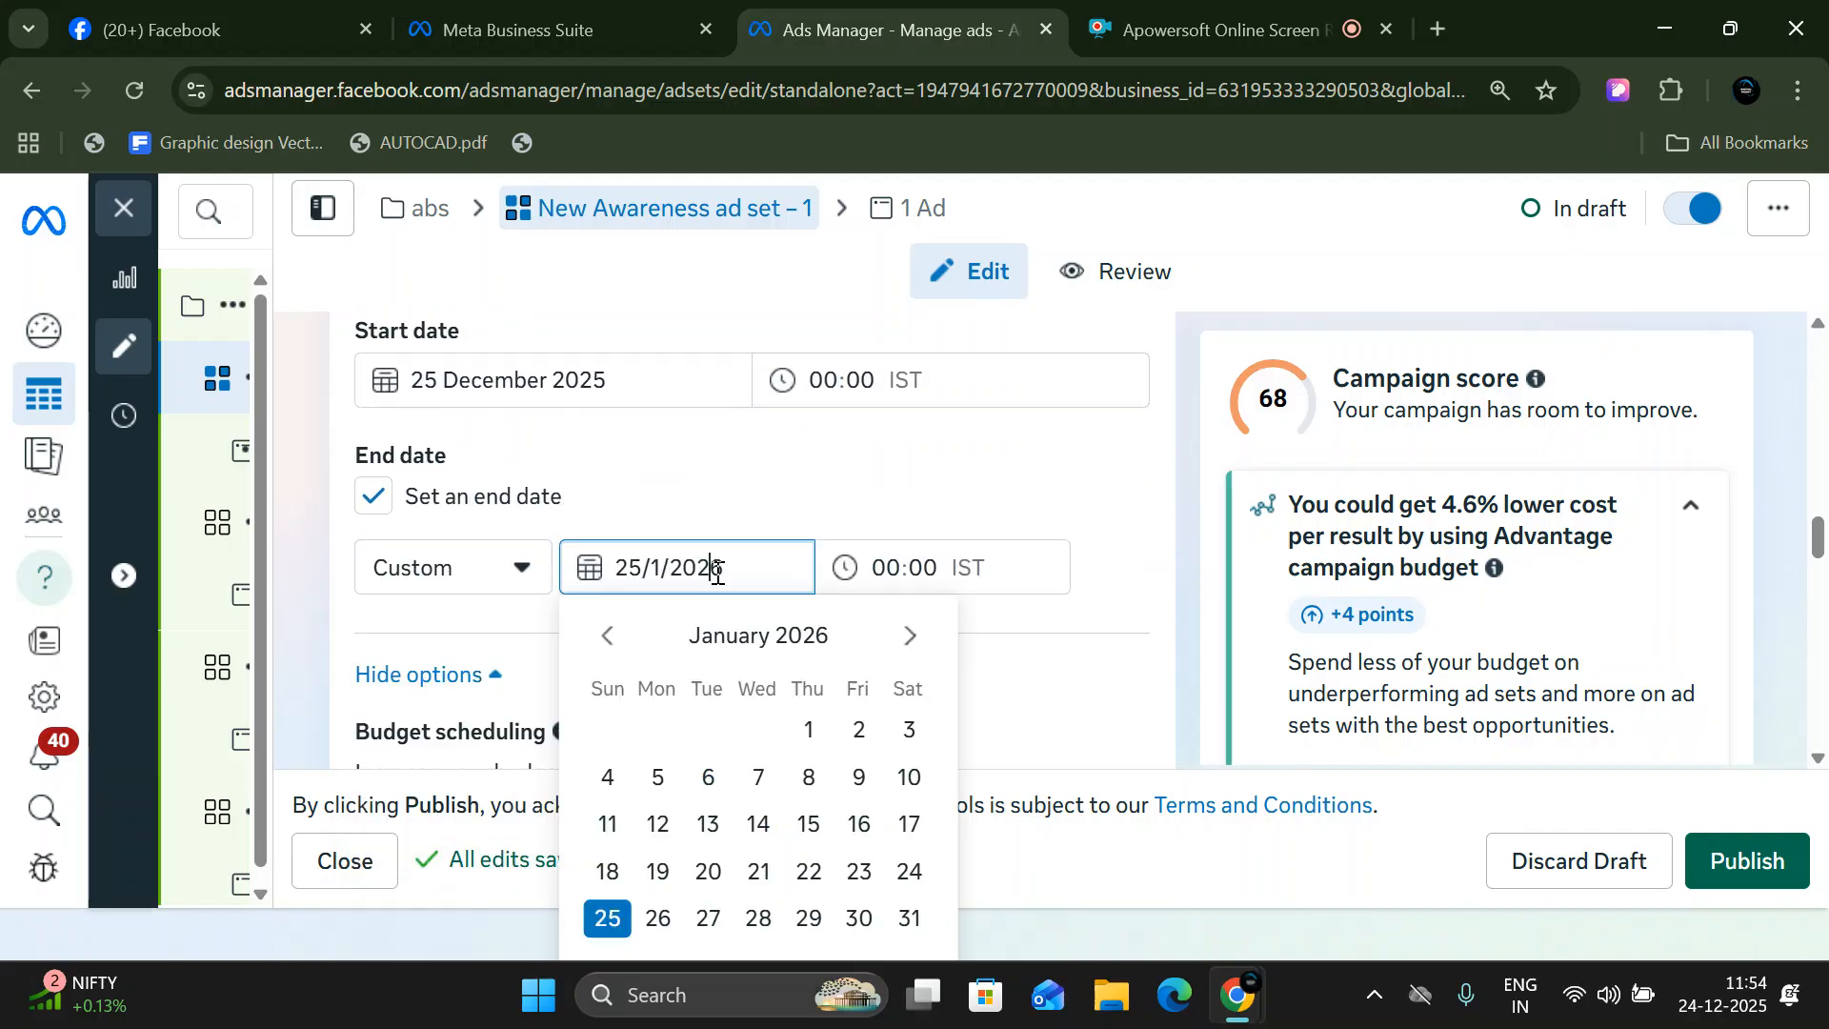
pyautogui.click(760, 872)
# - Enable scheduled budget increases for the ad set and review the time period and amount settings
pyautogui.scroll(-1, 673, 609)
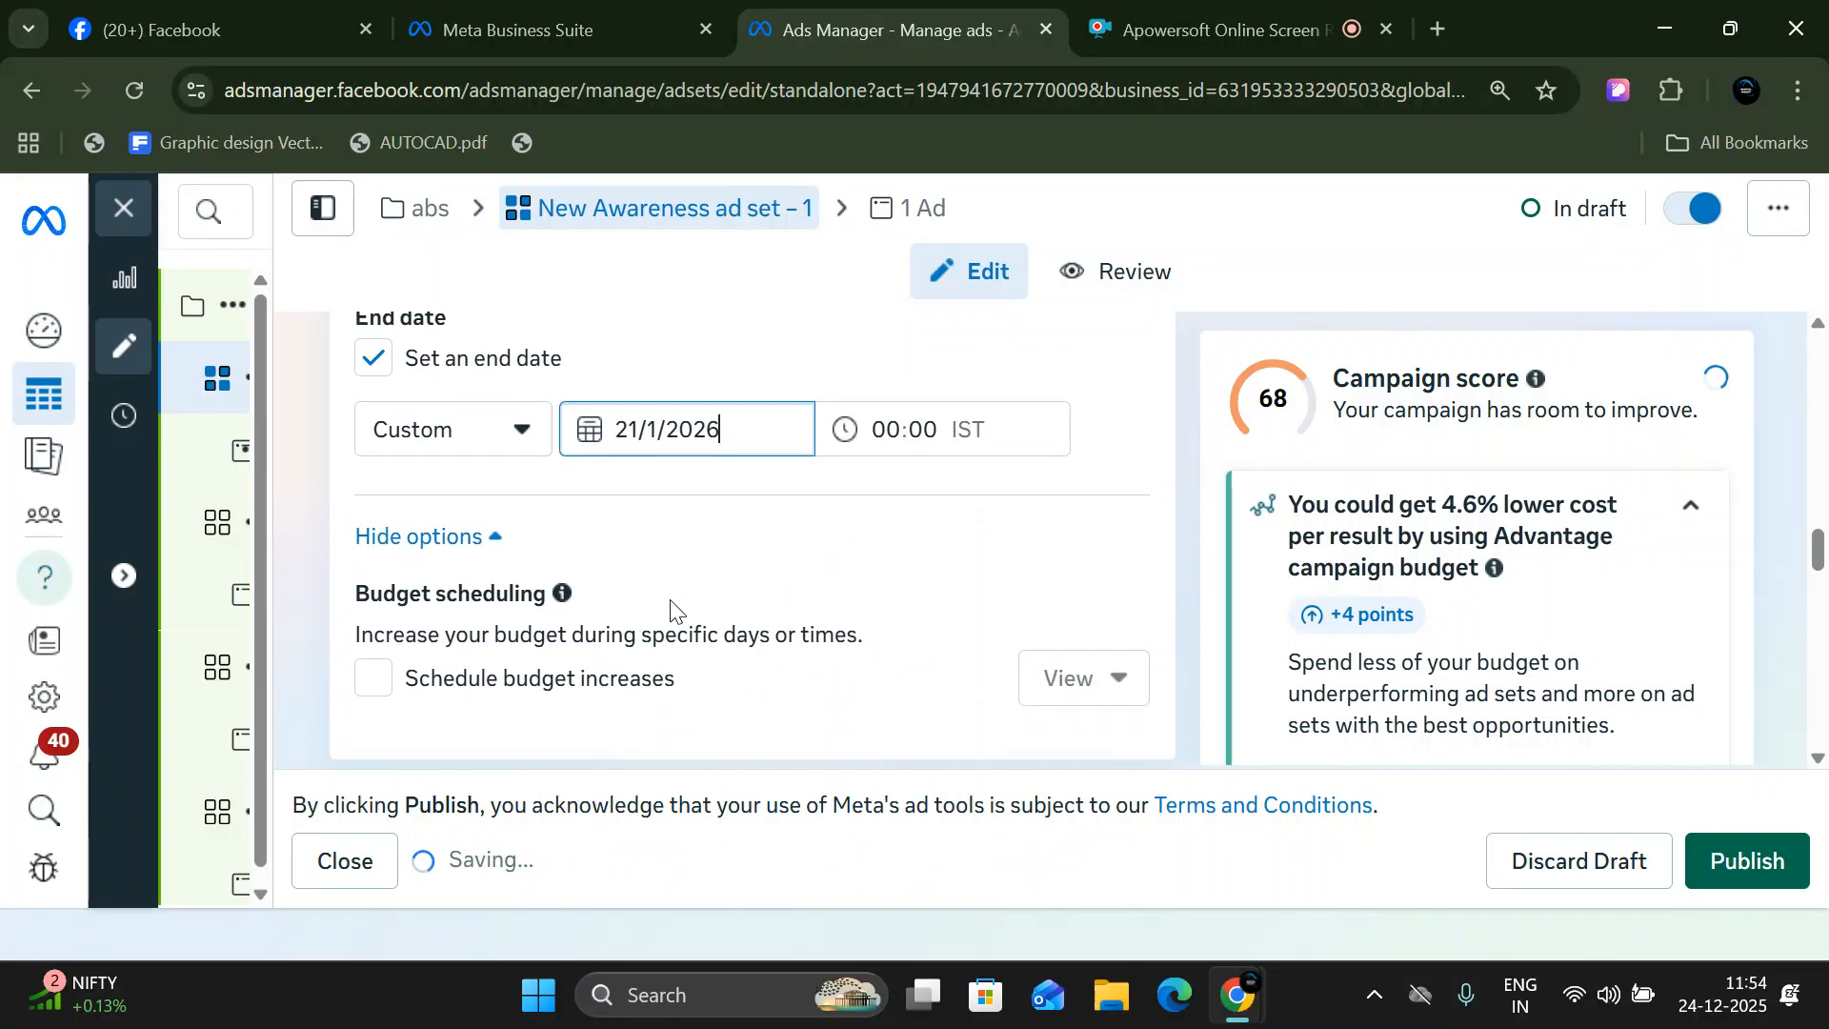
pyautogui.click(373, 674)
pyautogui.scroll(-3, 533, 648)
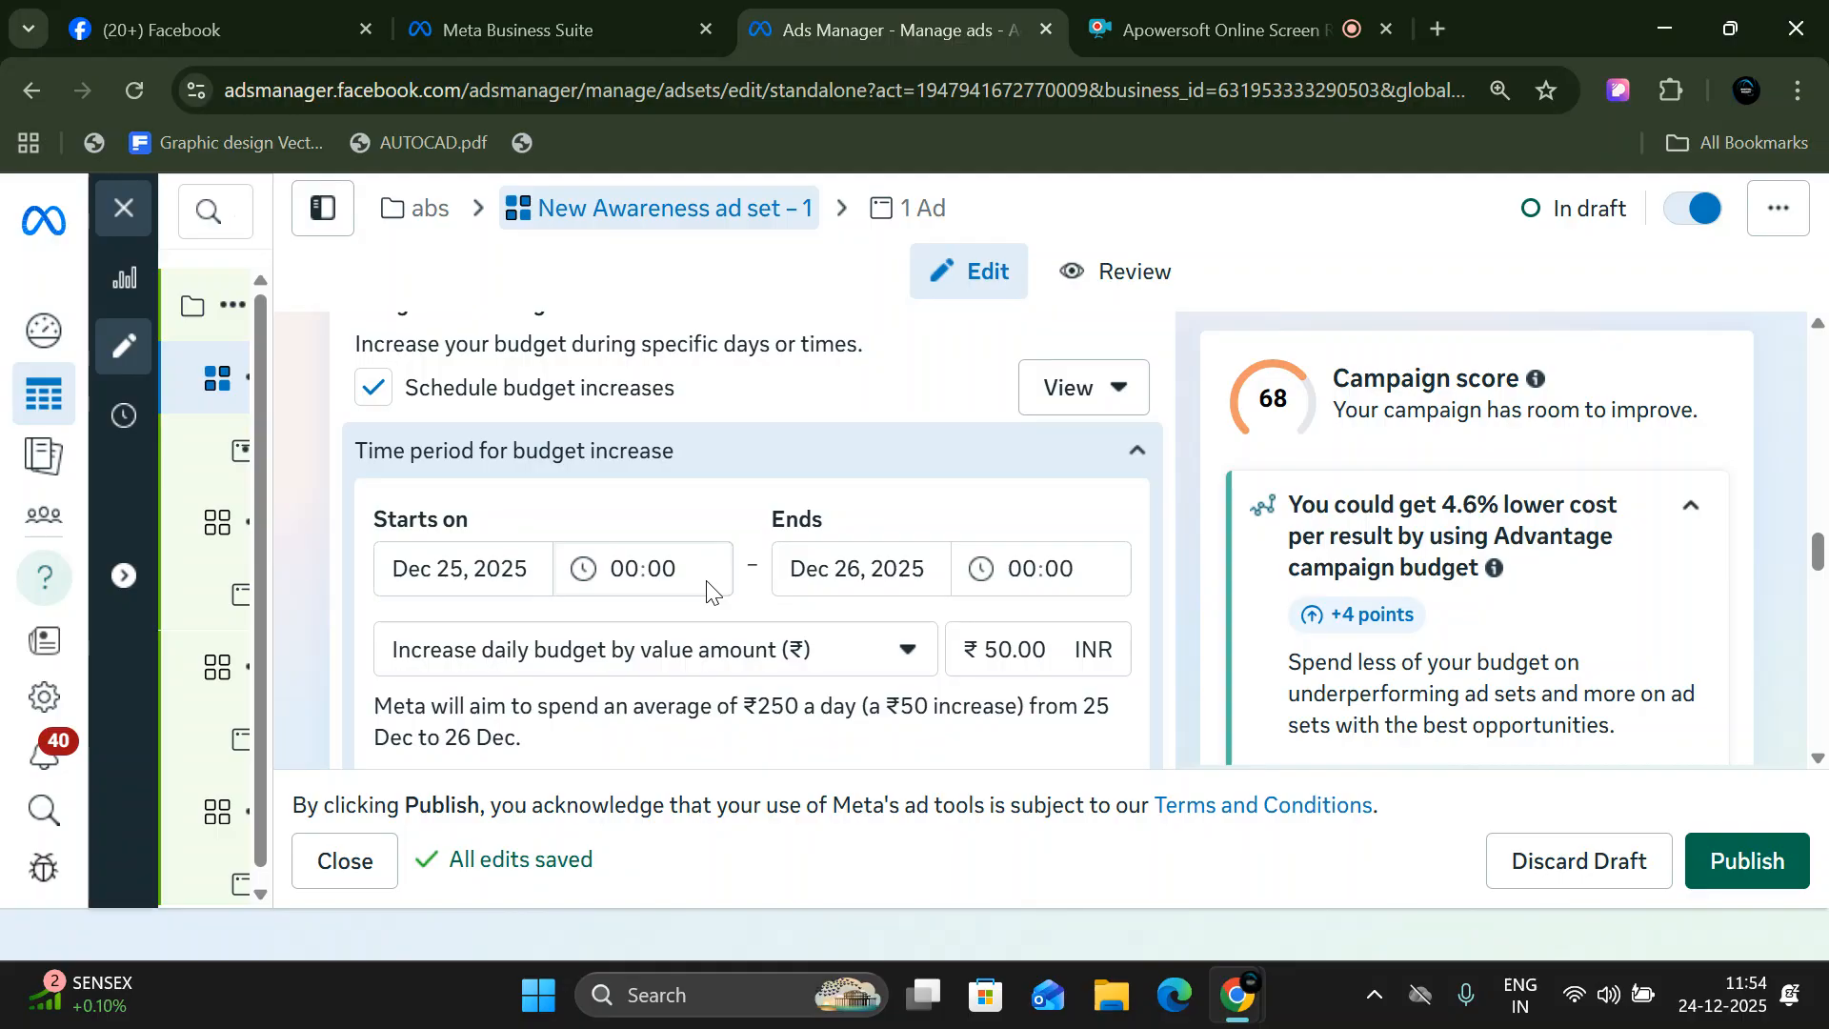
pyautogui.scroll(10, 707, 589)
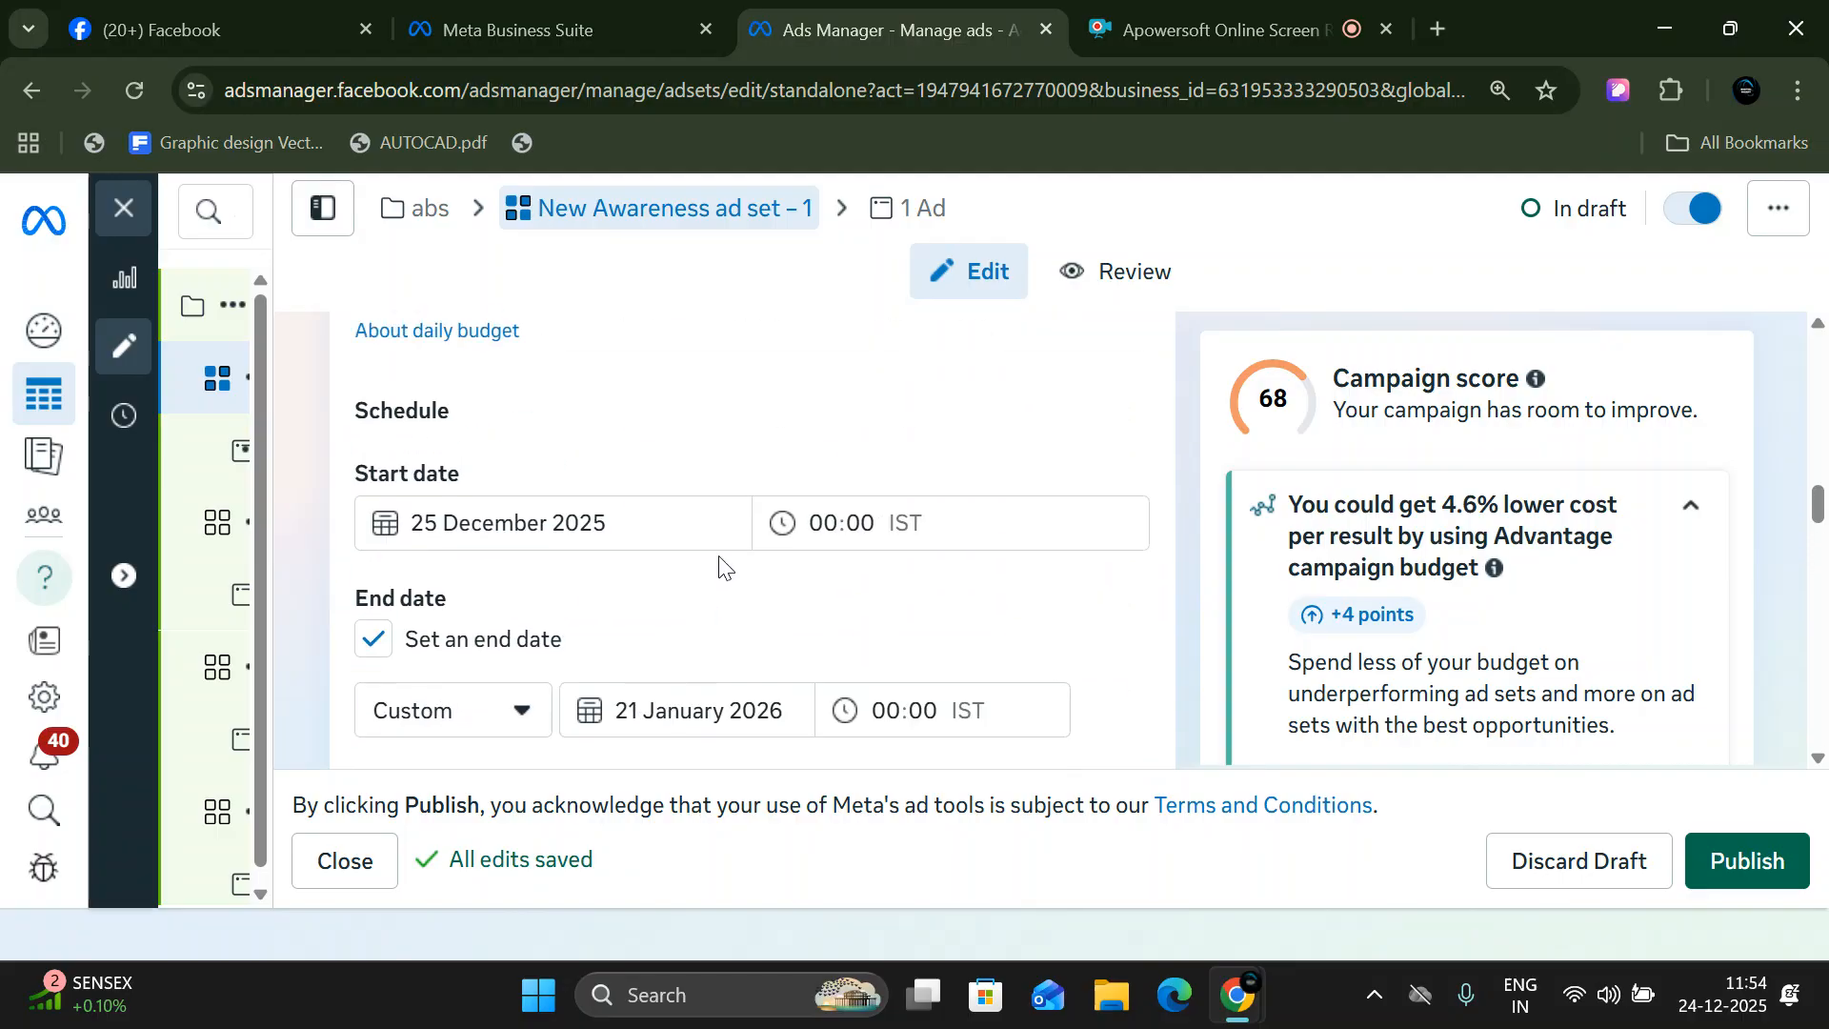
pyautogui.scroll(-3, 869, 552)
pyautogui.scroll(-3, 495, 572)
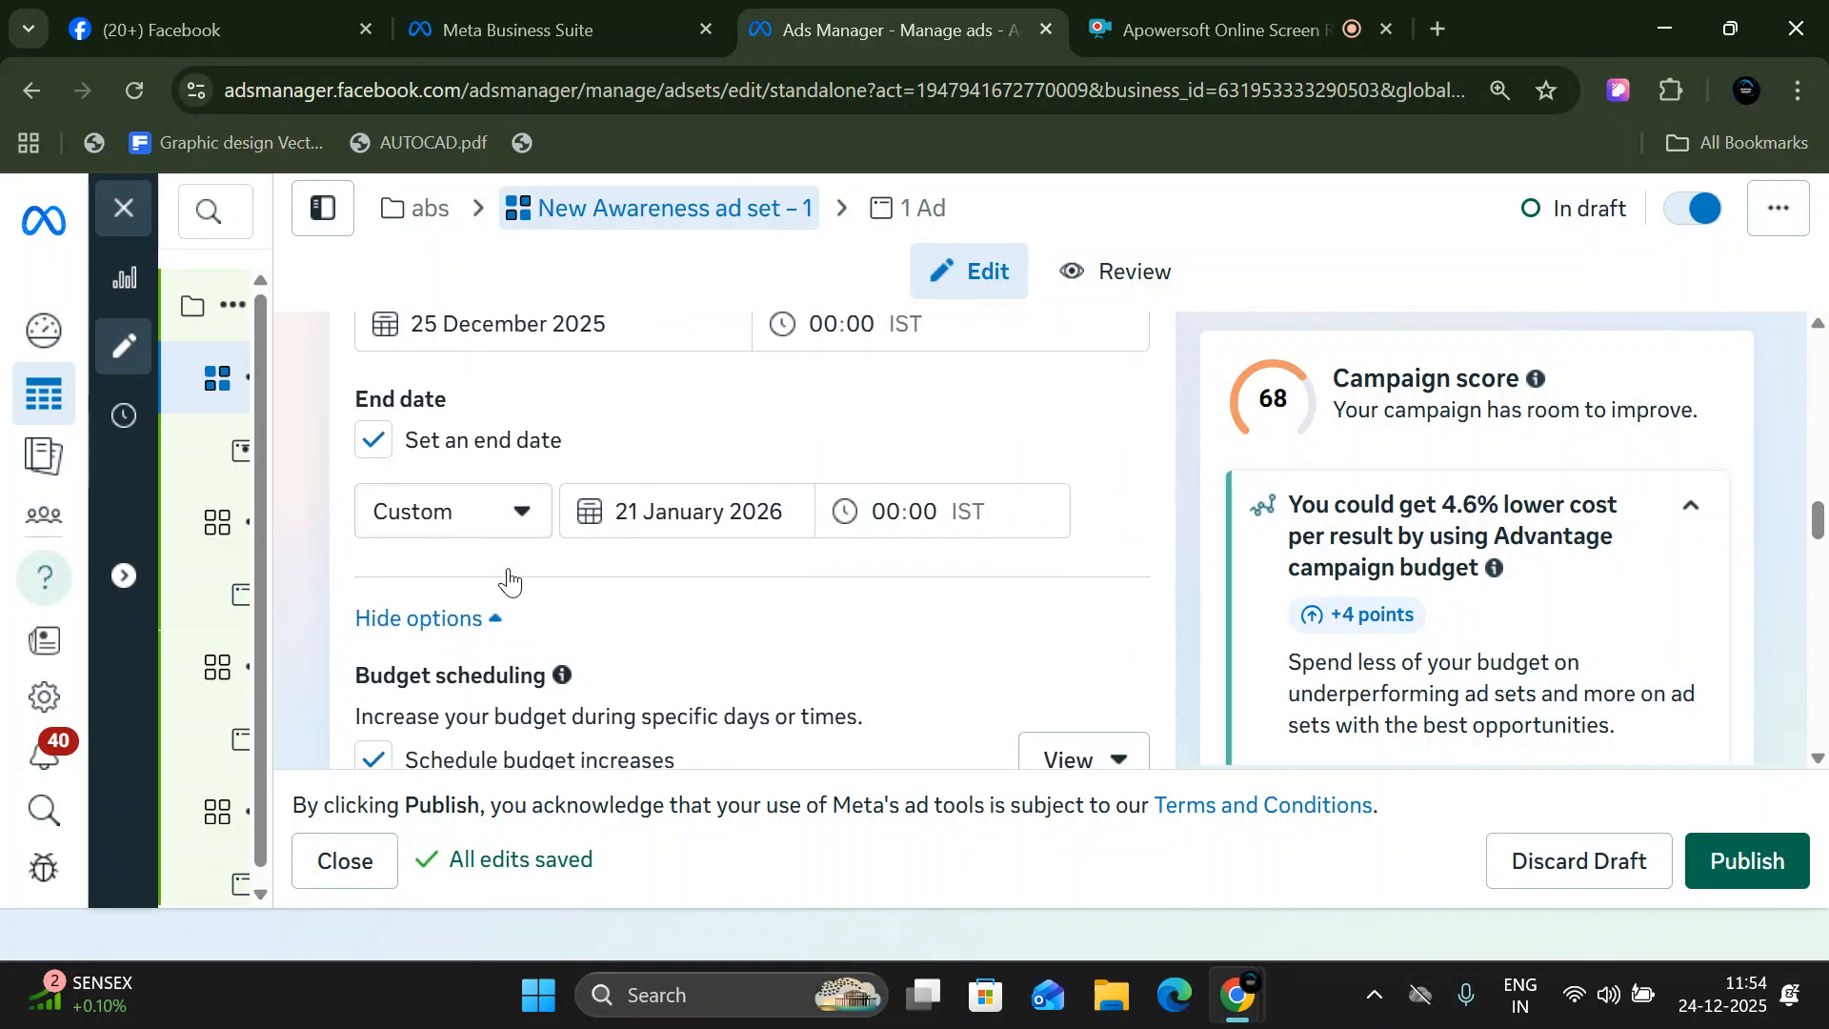
# - Review the ad set's start and end schedule and hide the additional budget scheduling options
pyautogui.click(654, 425)
pyautogui.click(1020, 543)
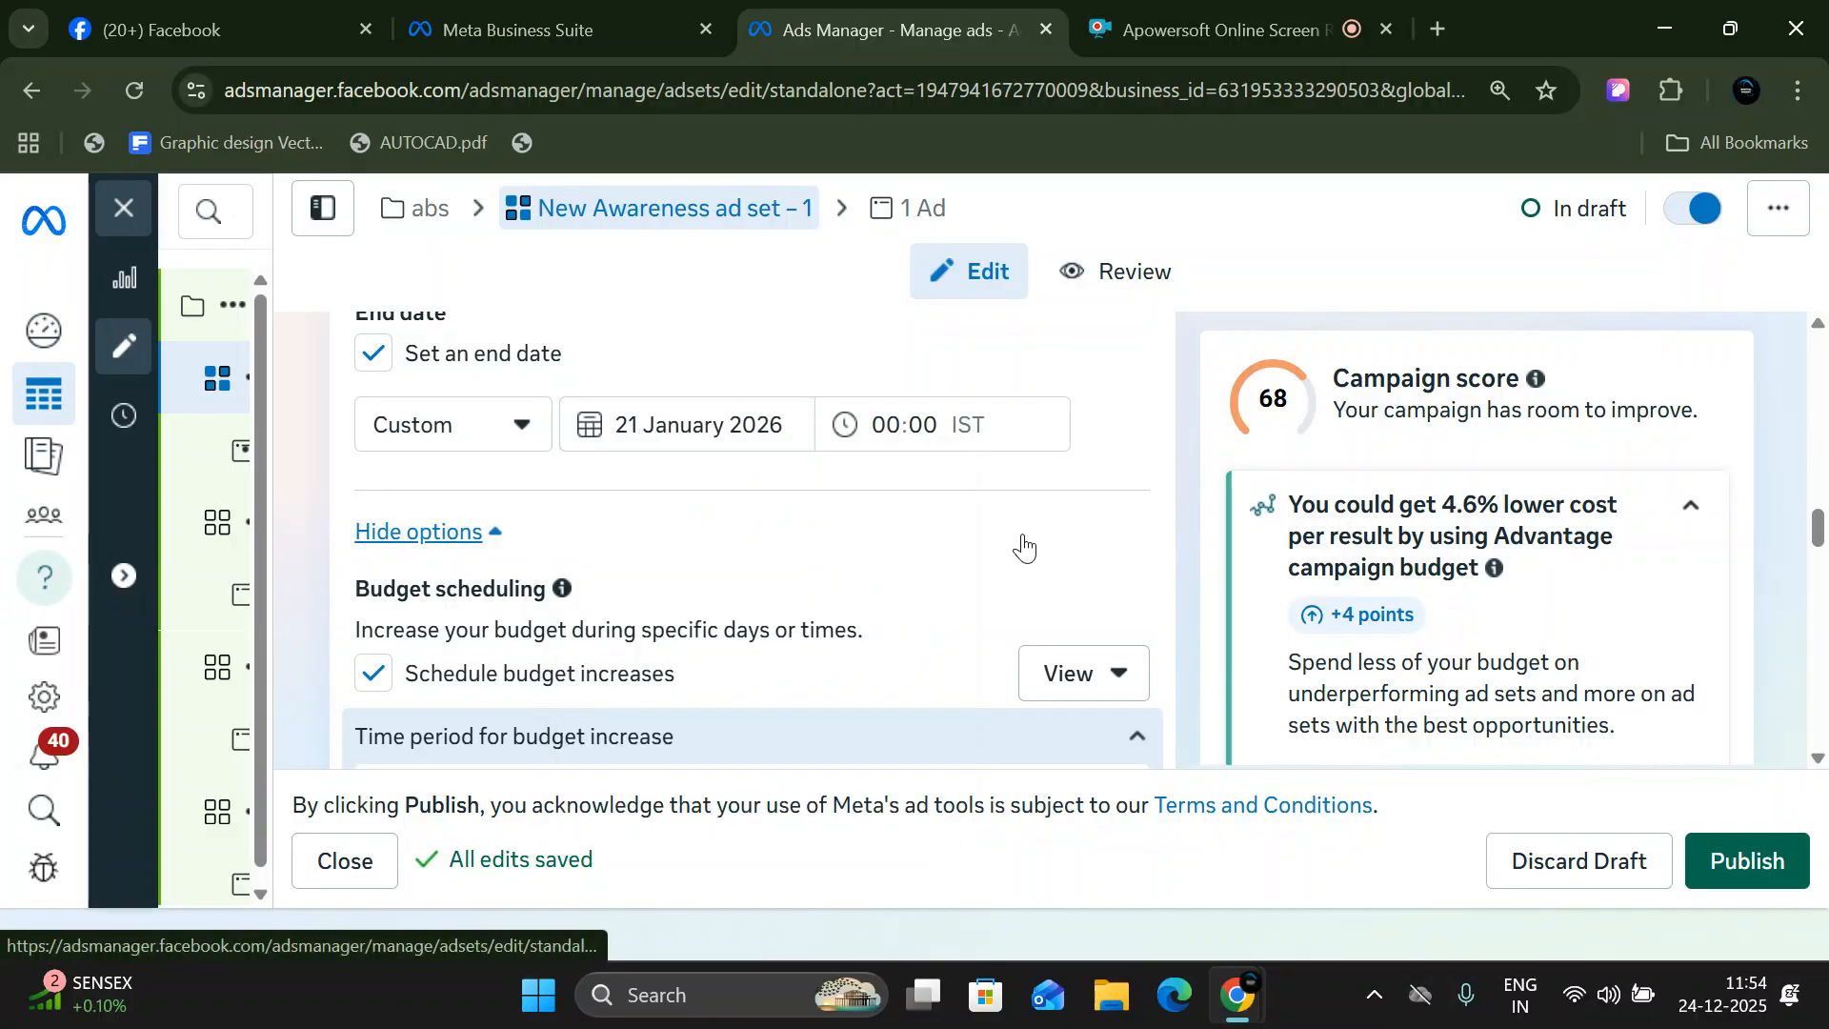
pyautogui.scroll(-3, 994, 562)
pyautogui.scroll(8, 994, 562)
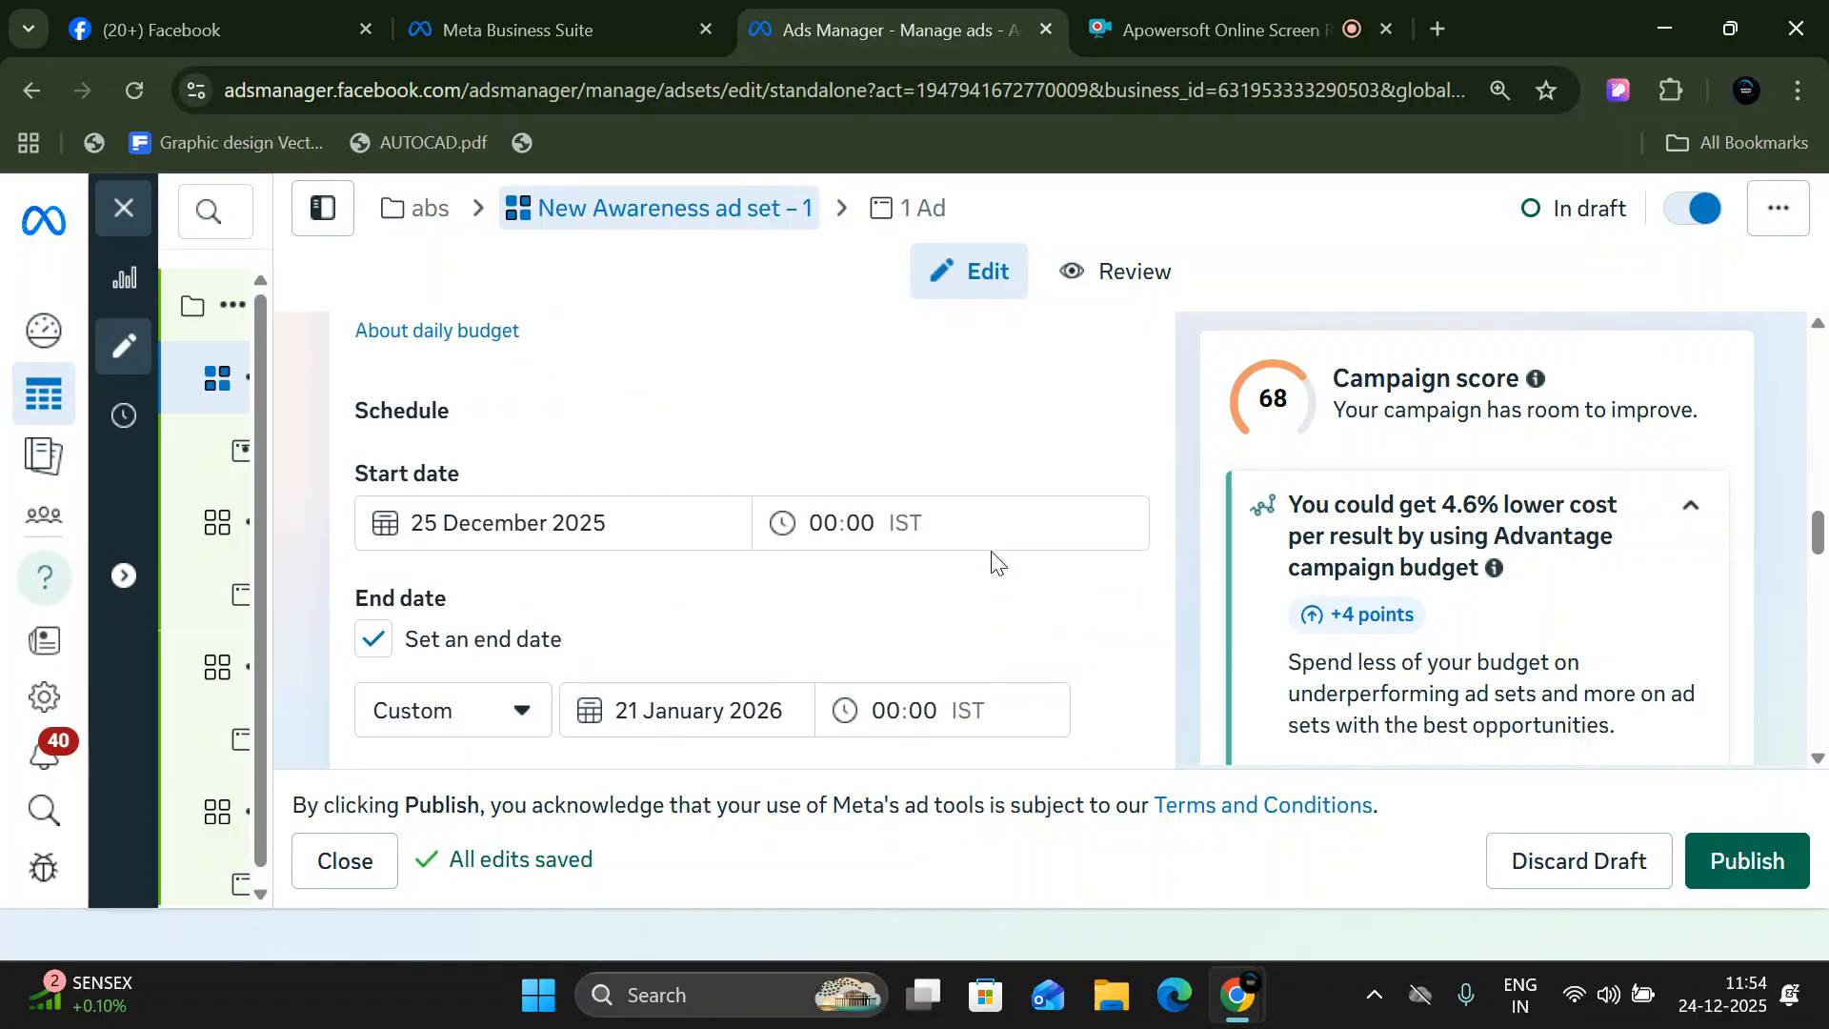
pyautogui.scroll(-3, 689, 506)
pyautogui.click(811, 521)
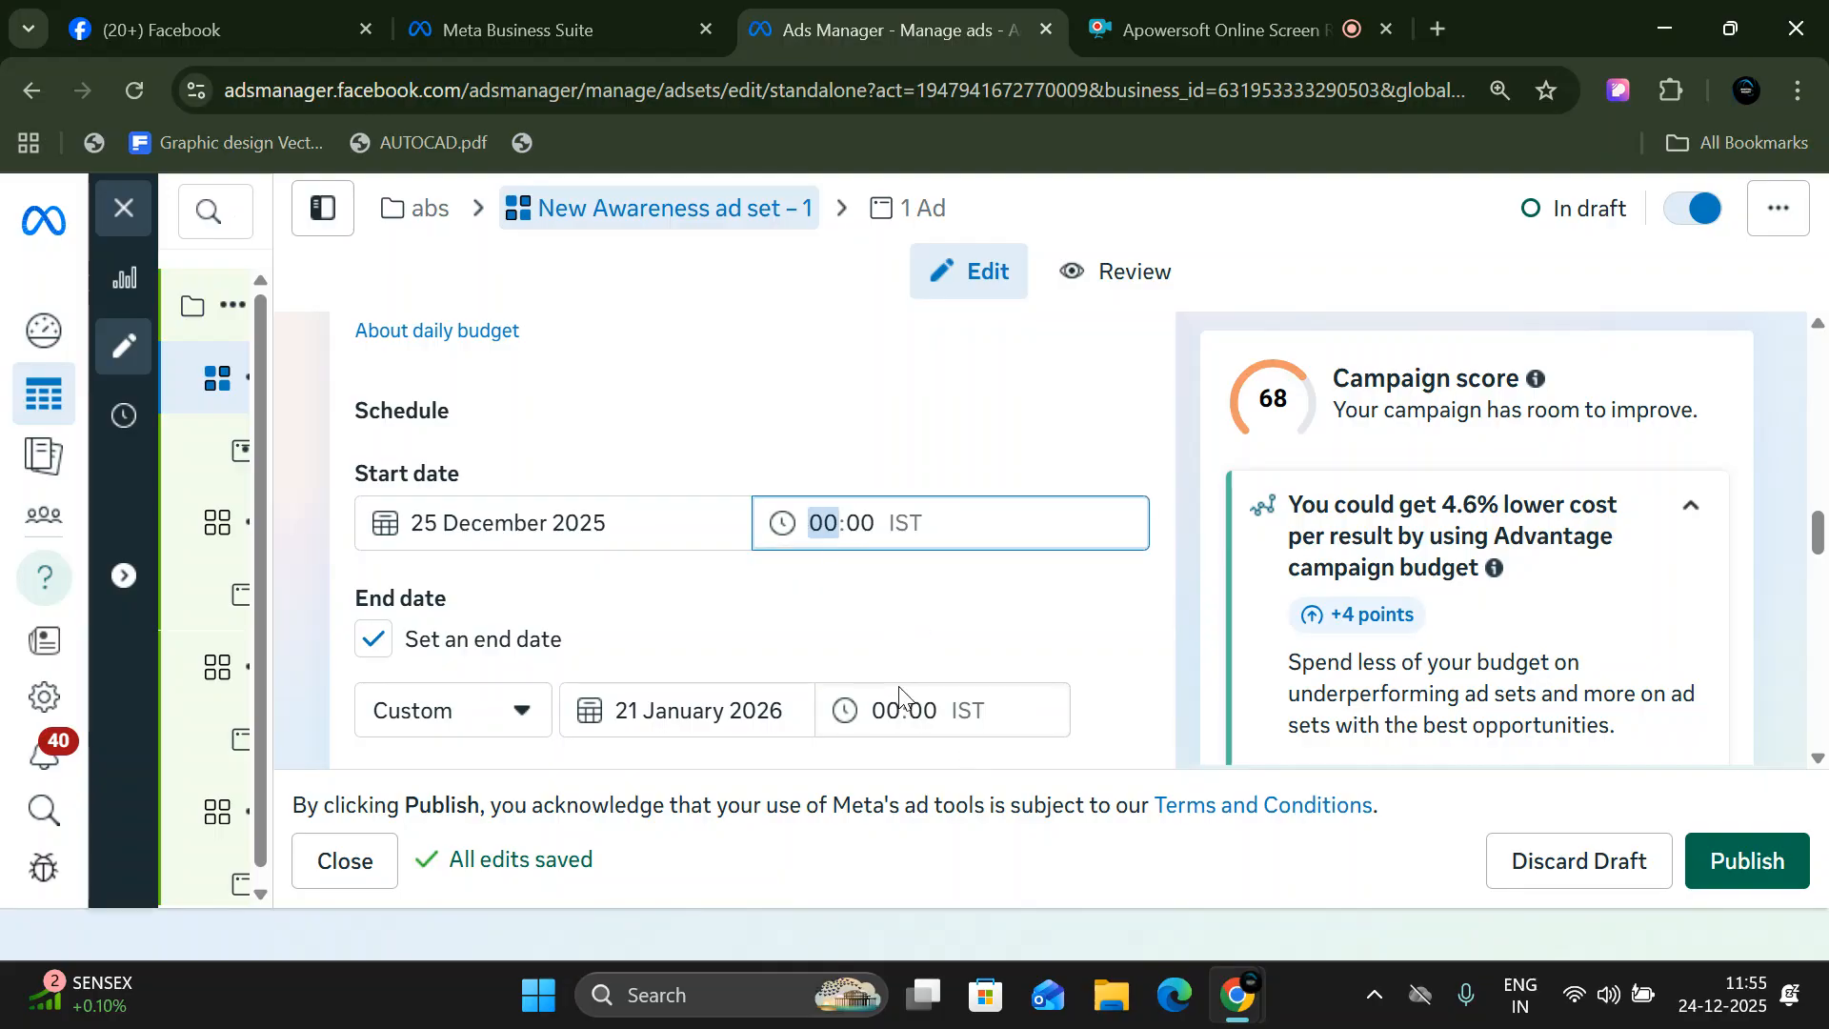
pyautogui.scroll(-3, 900, 693)
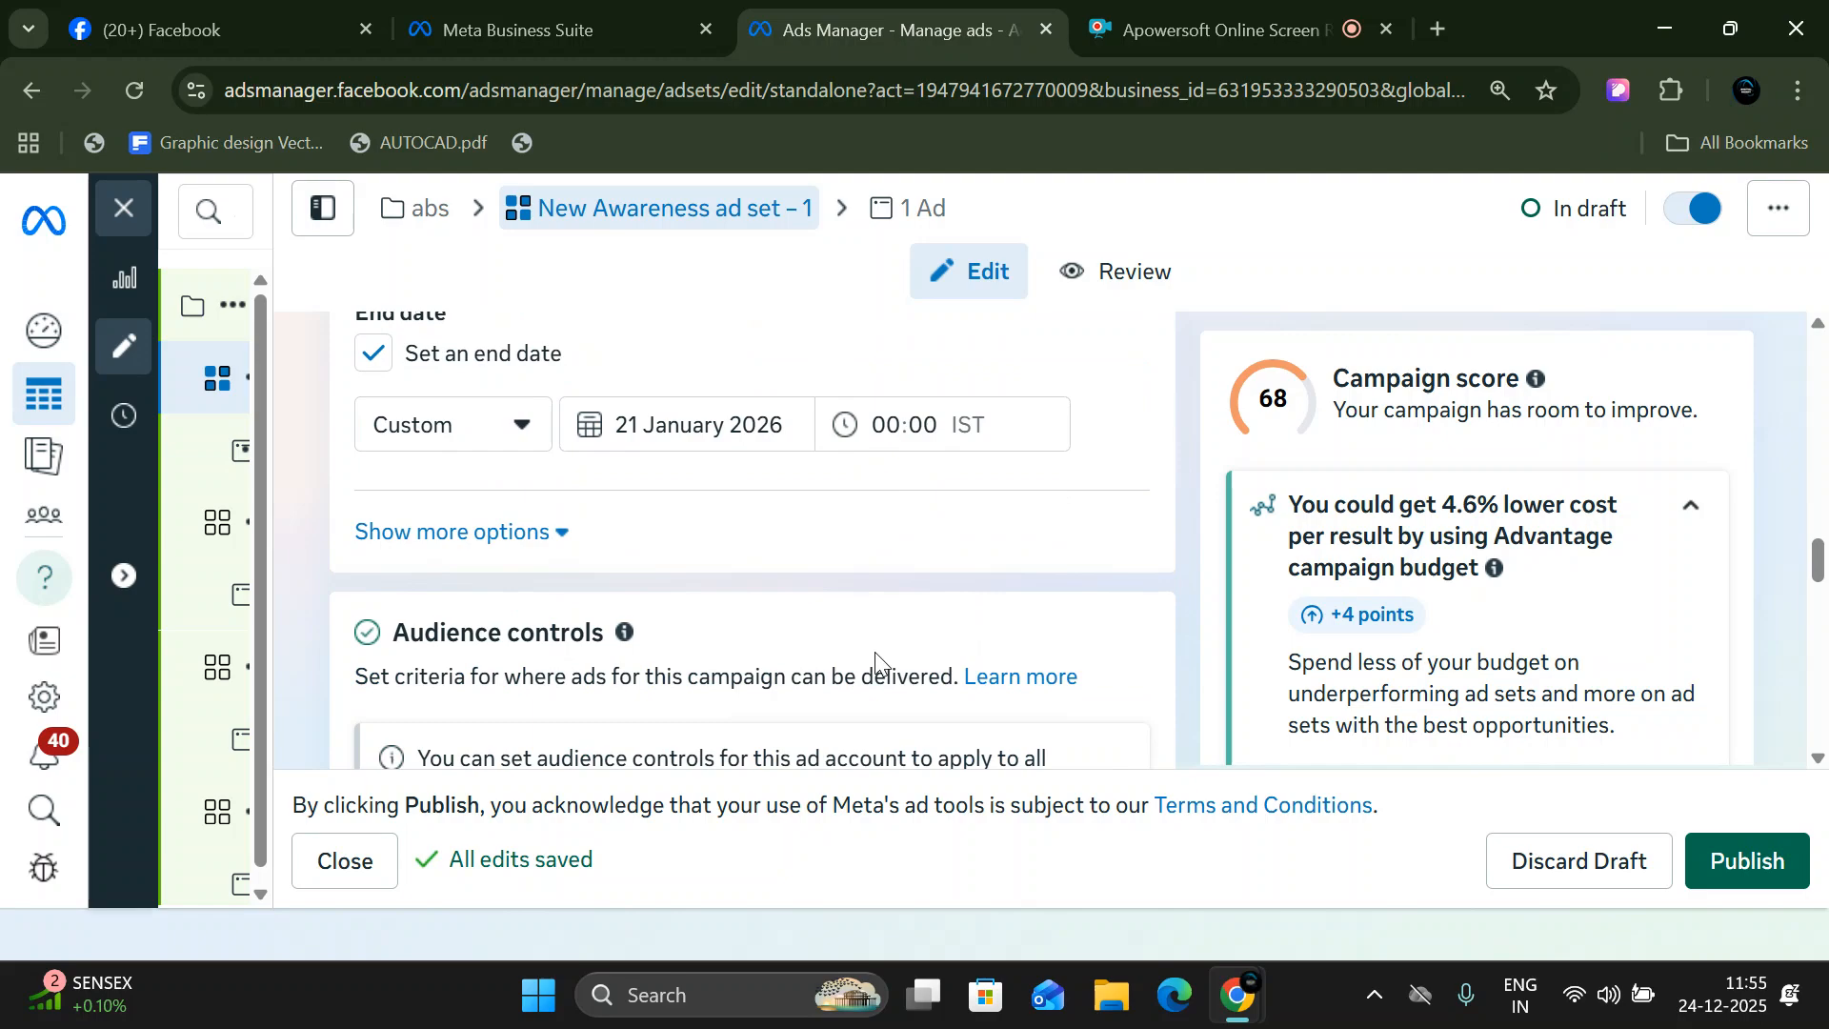
pyautogui.scroll(-2, 874, 649)
pyautogui.click(555, 389)
pyautogui.click(483, 389)
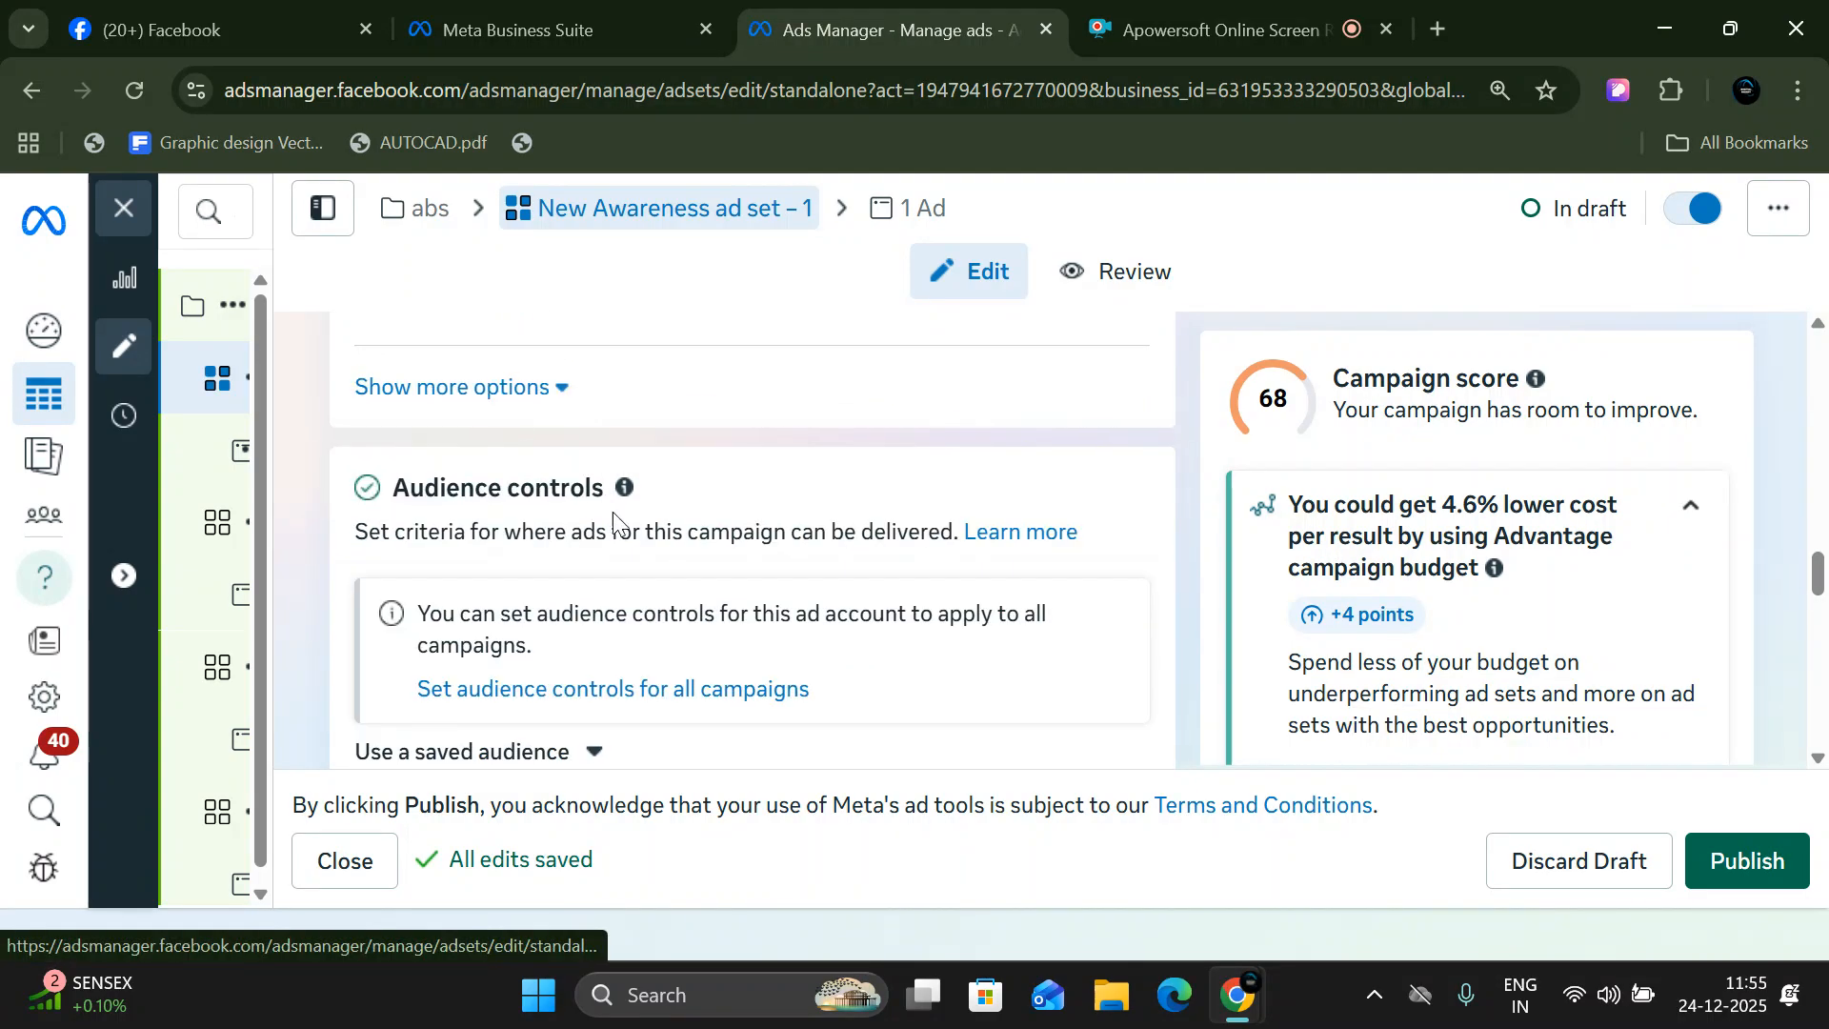
# - Inspect the account-wide audience controls for all campaigns, cancel without changes, and highlight the Audience controls heading
pyautogui.scroll(-3, 620, 539)
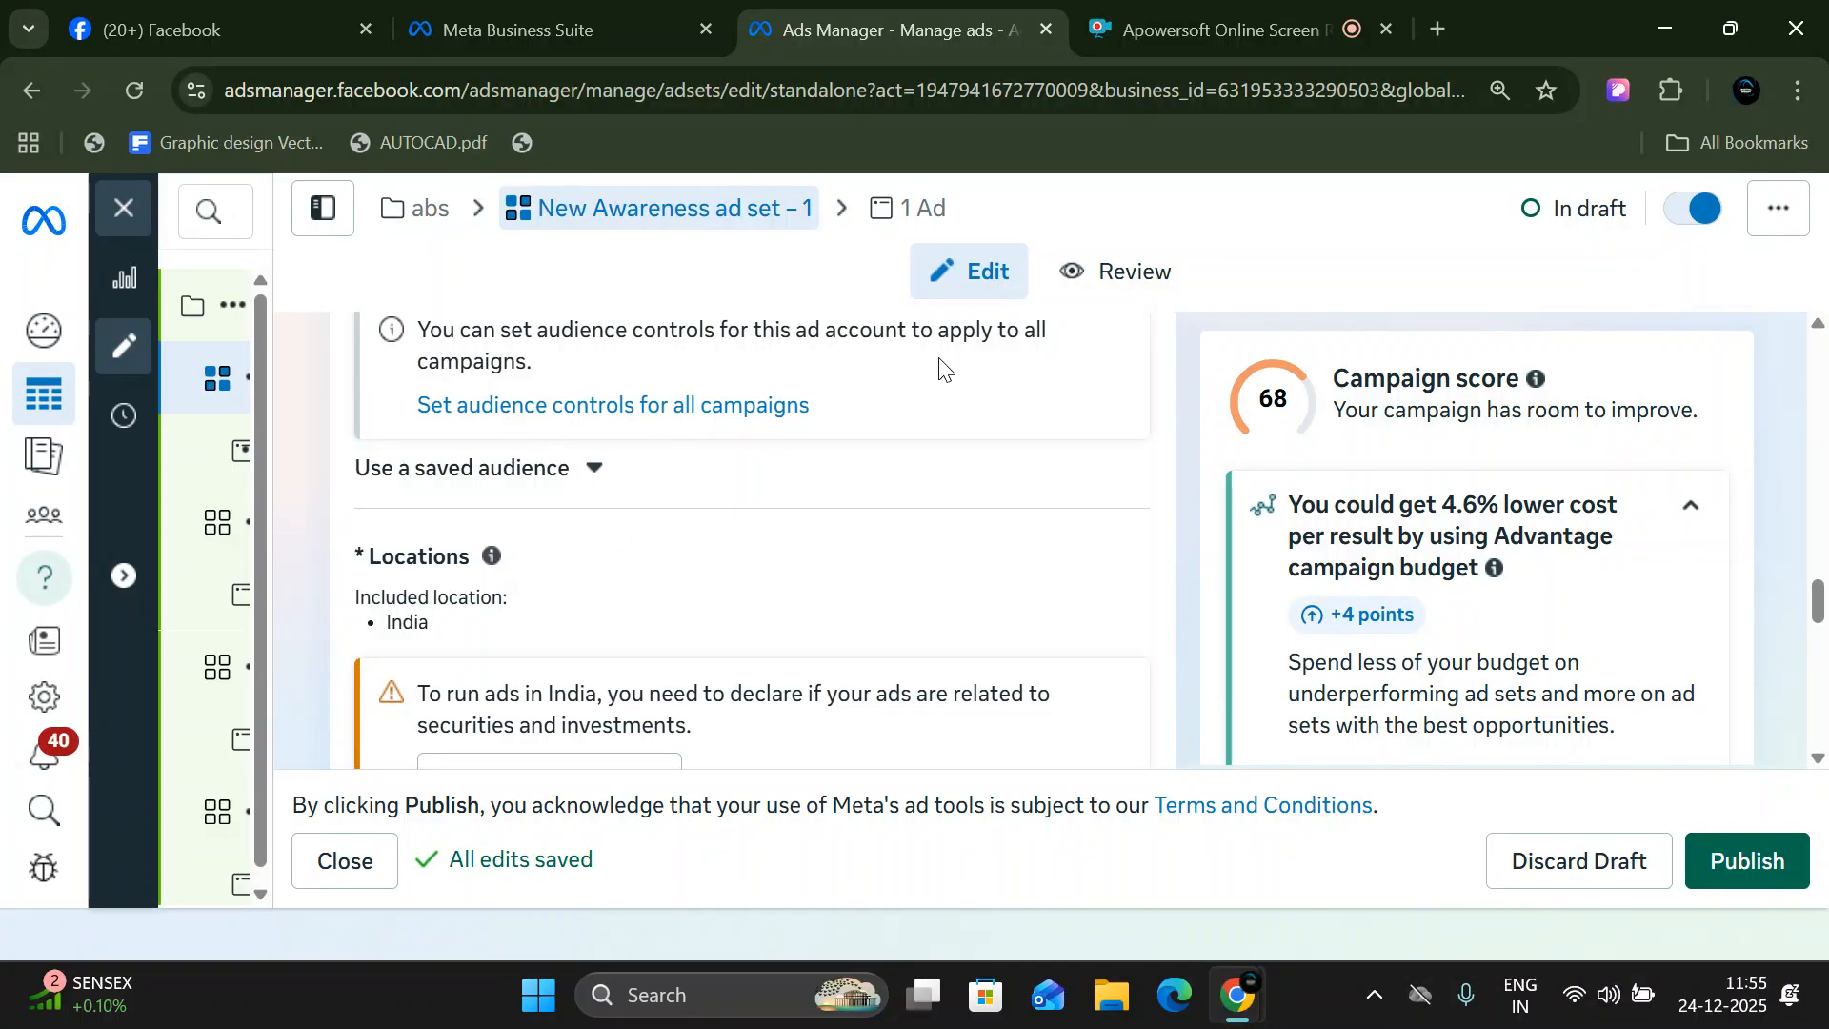
pyautogui.click(694, 404)
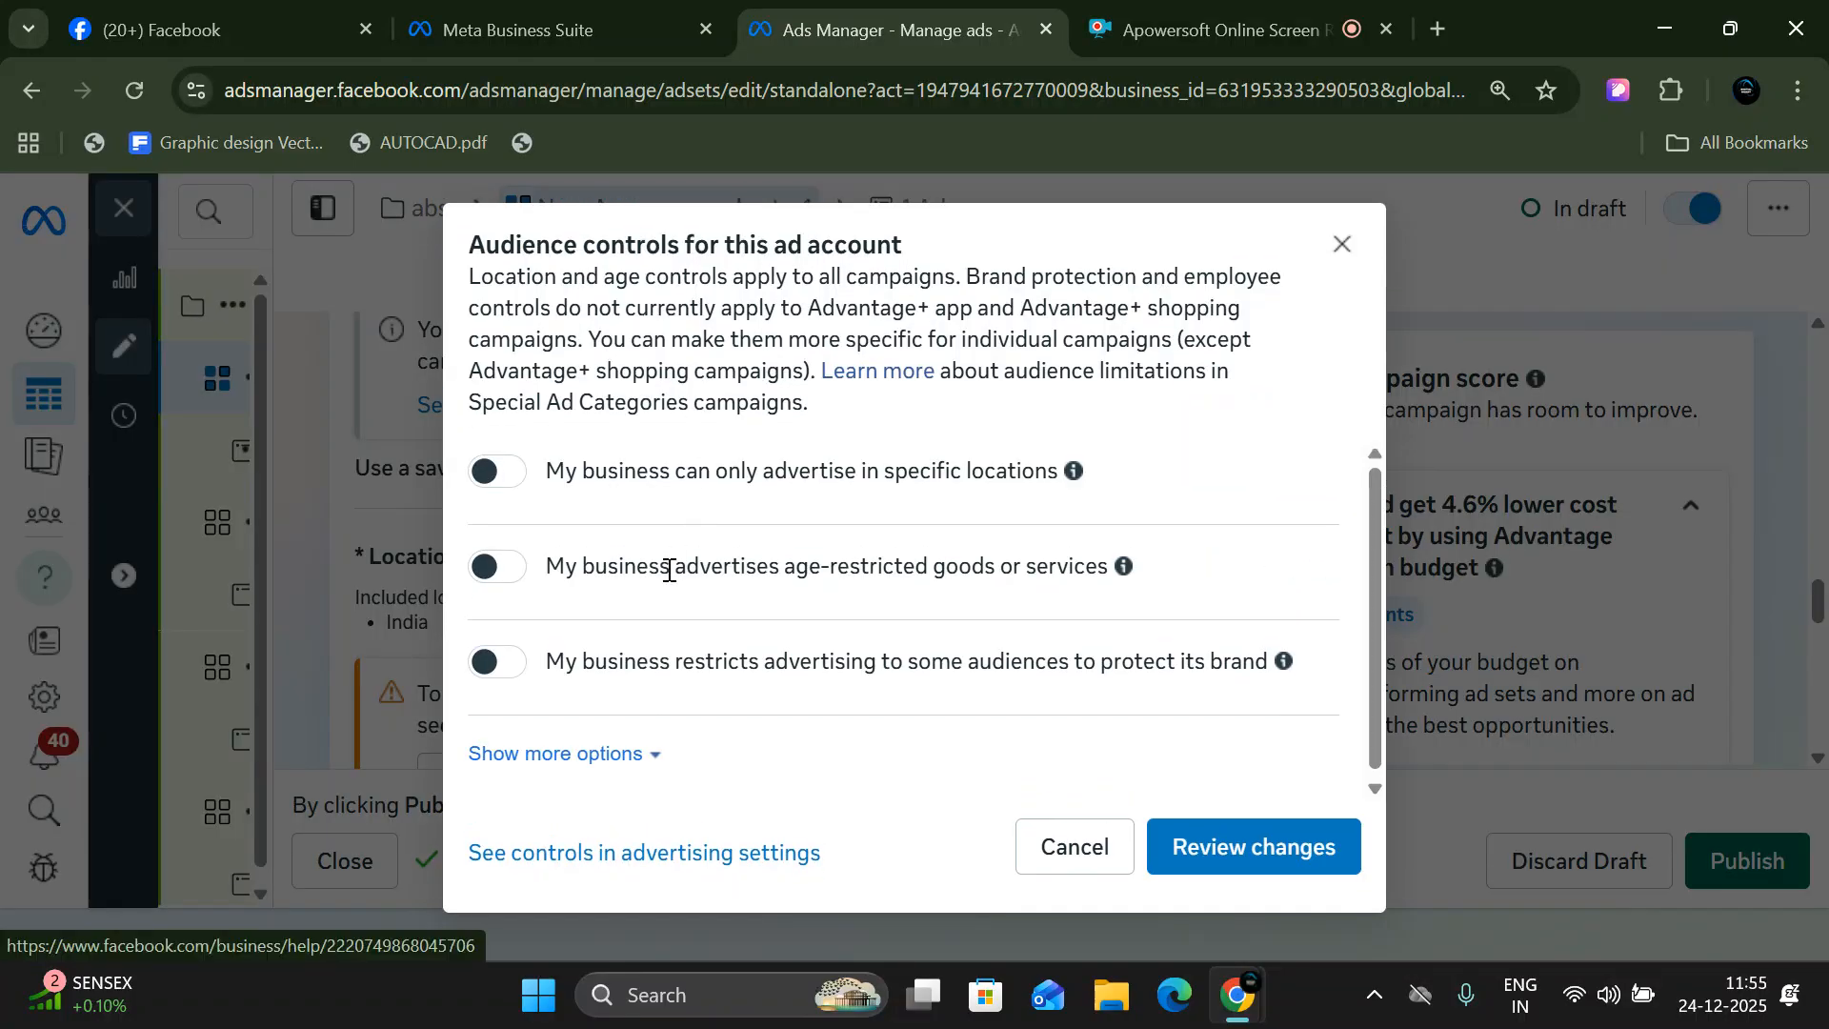
pyautogui.click(1111, 847)
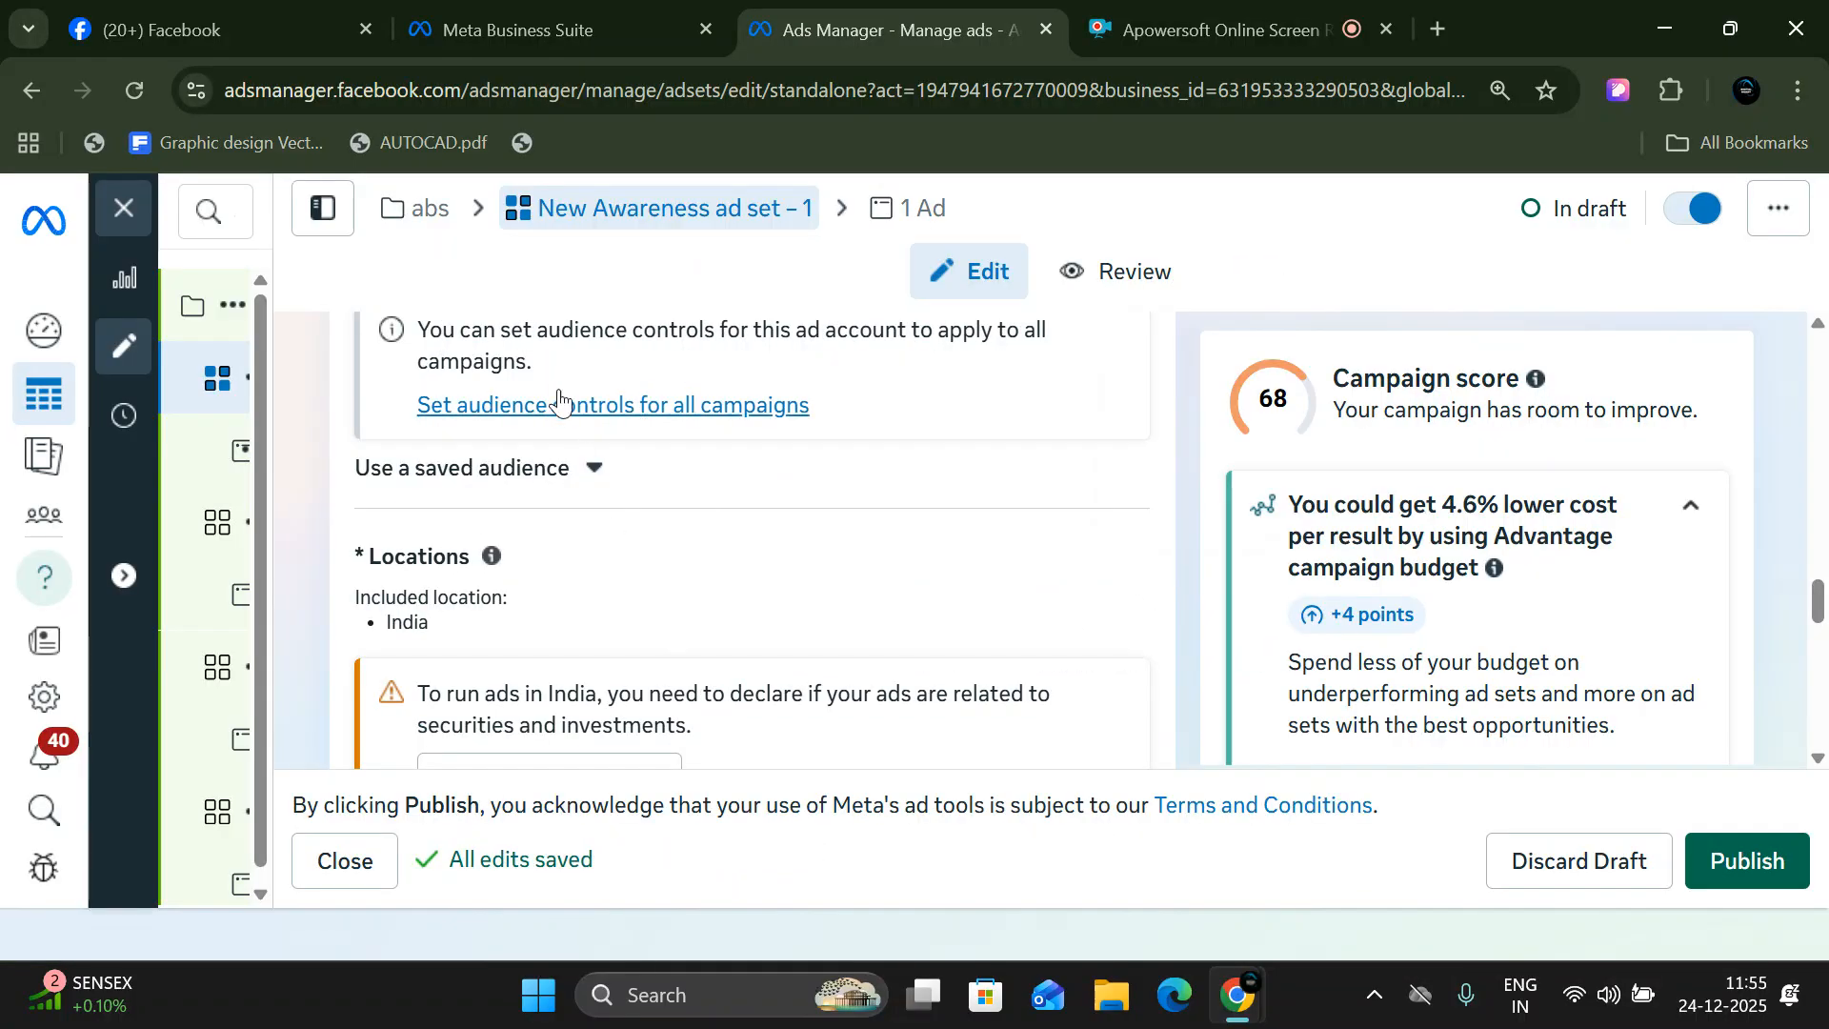
pyautogui.scroll(3, 570, 562)
pyautogui.moveTo(395, 486); pyautogui.dragTo(661, 495)
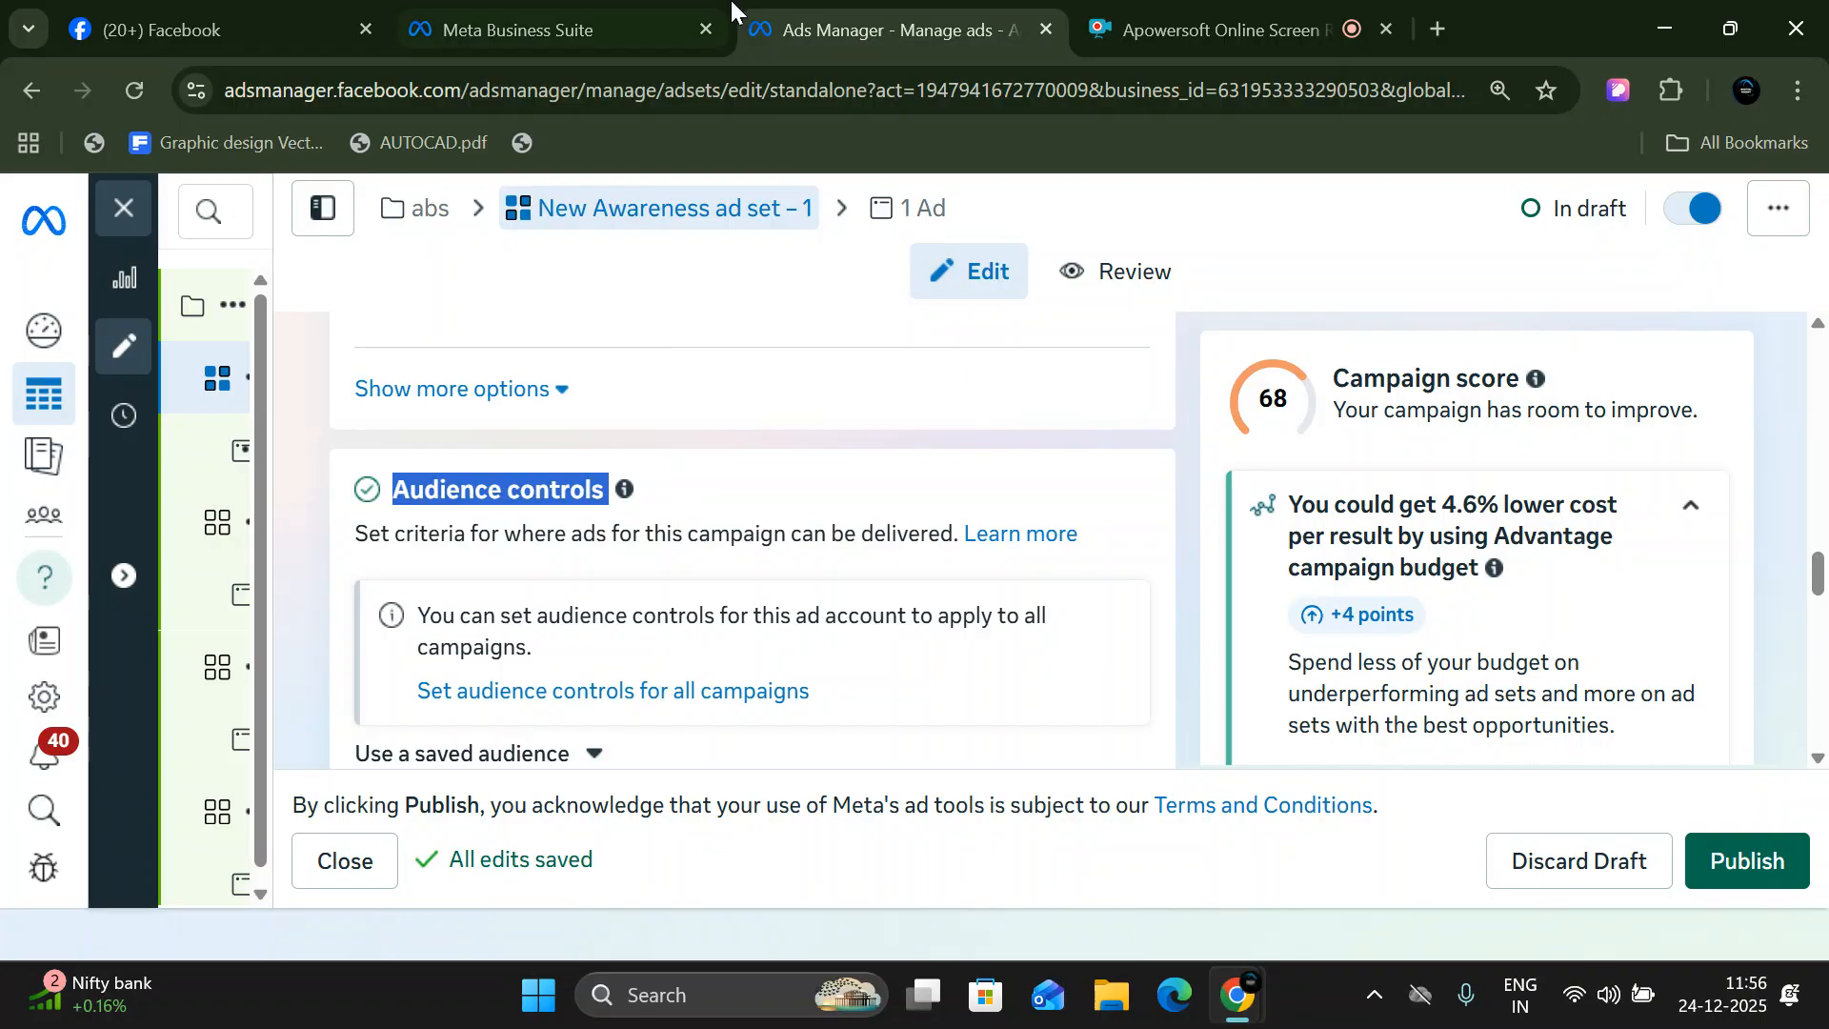
# - Search Google in a new browser tab for "how many iit college opened after 2014"
pyautogui.click(1437, 21)
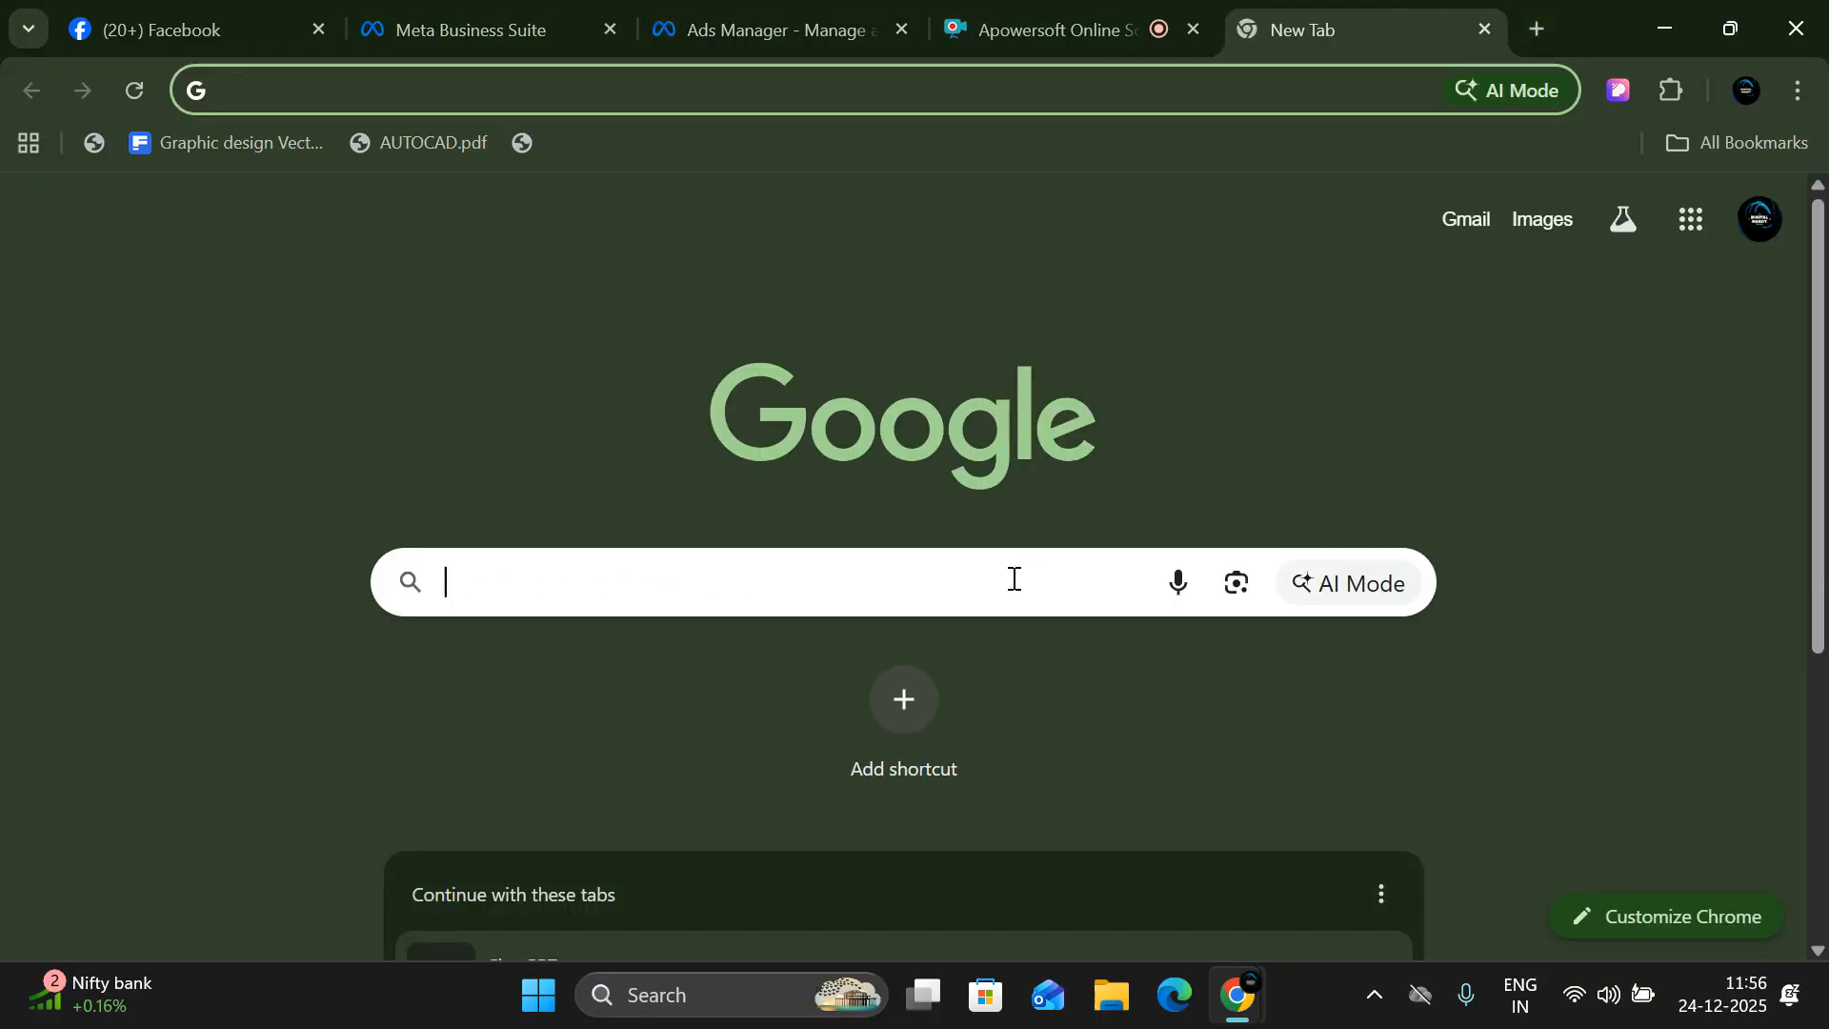
pyautogui.click(1012, 579)
pyautogui.write('how many')
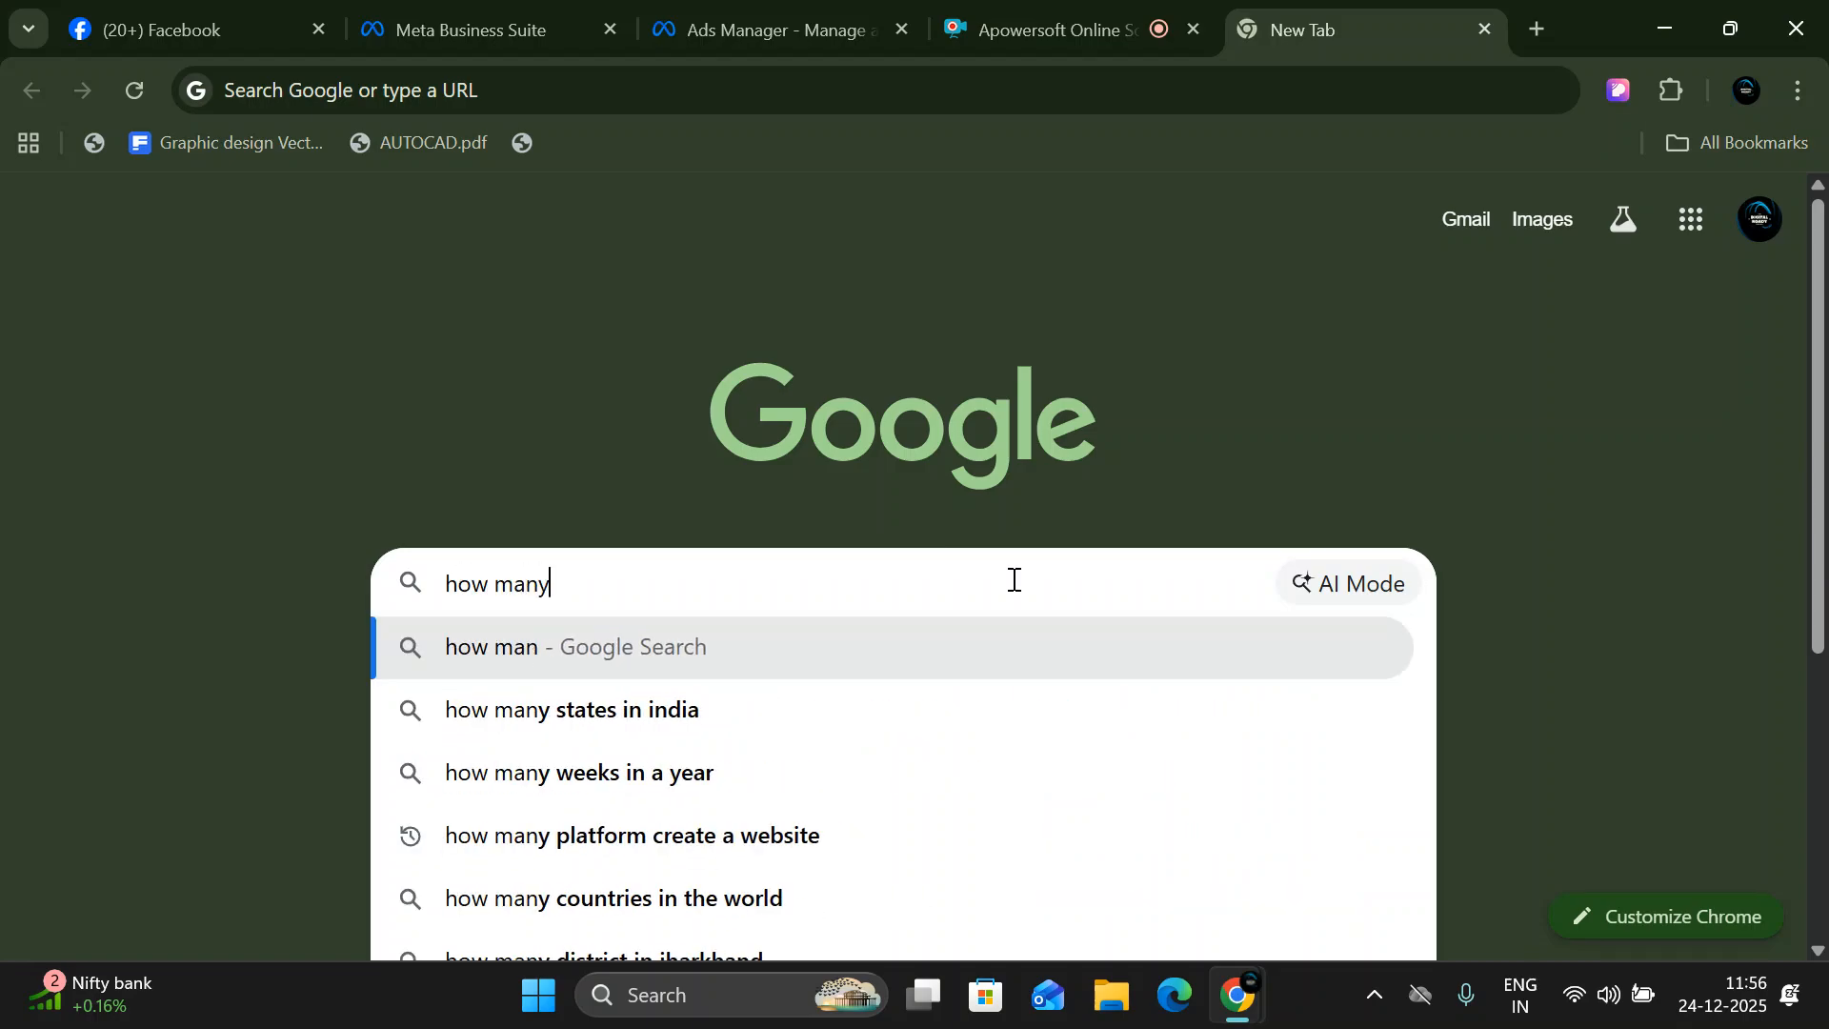
pyautogui.write(' iit college')
pyautogui.press('BackSpace')
pyautogui.write('opened')
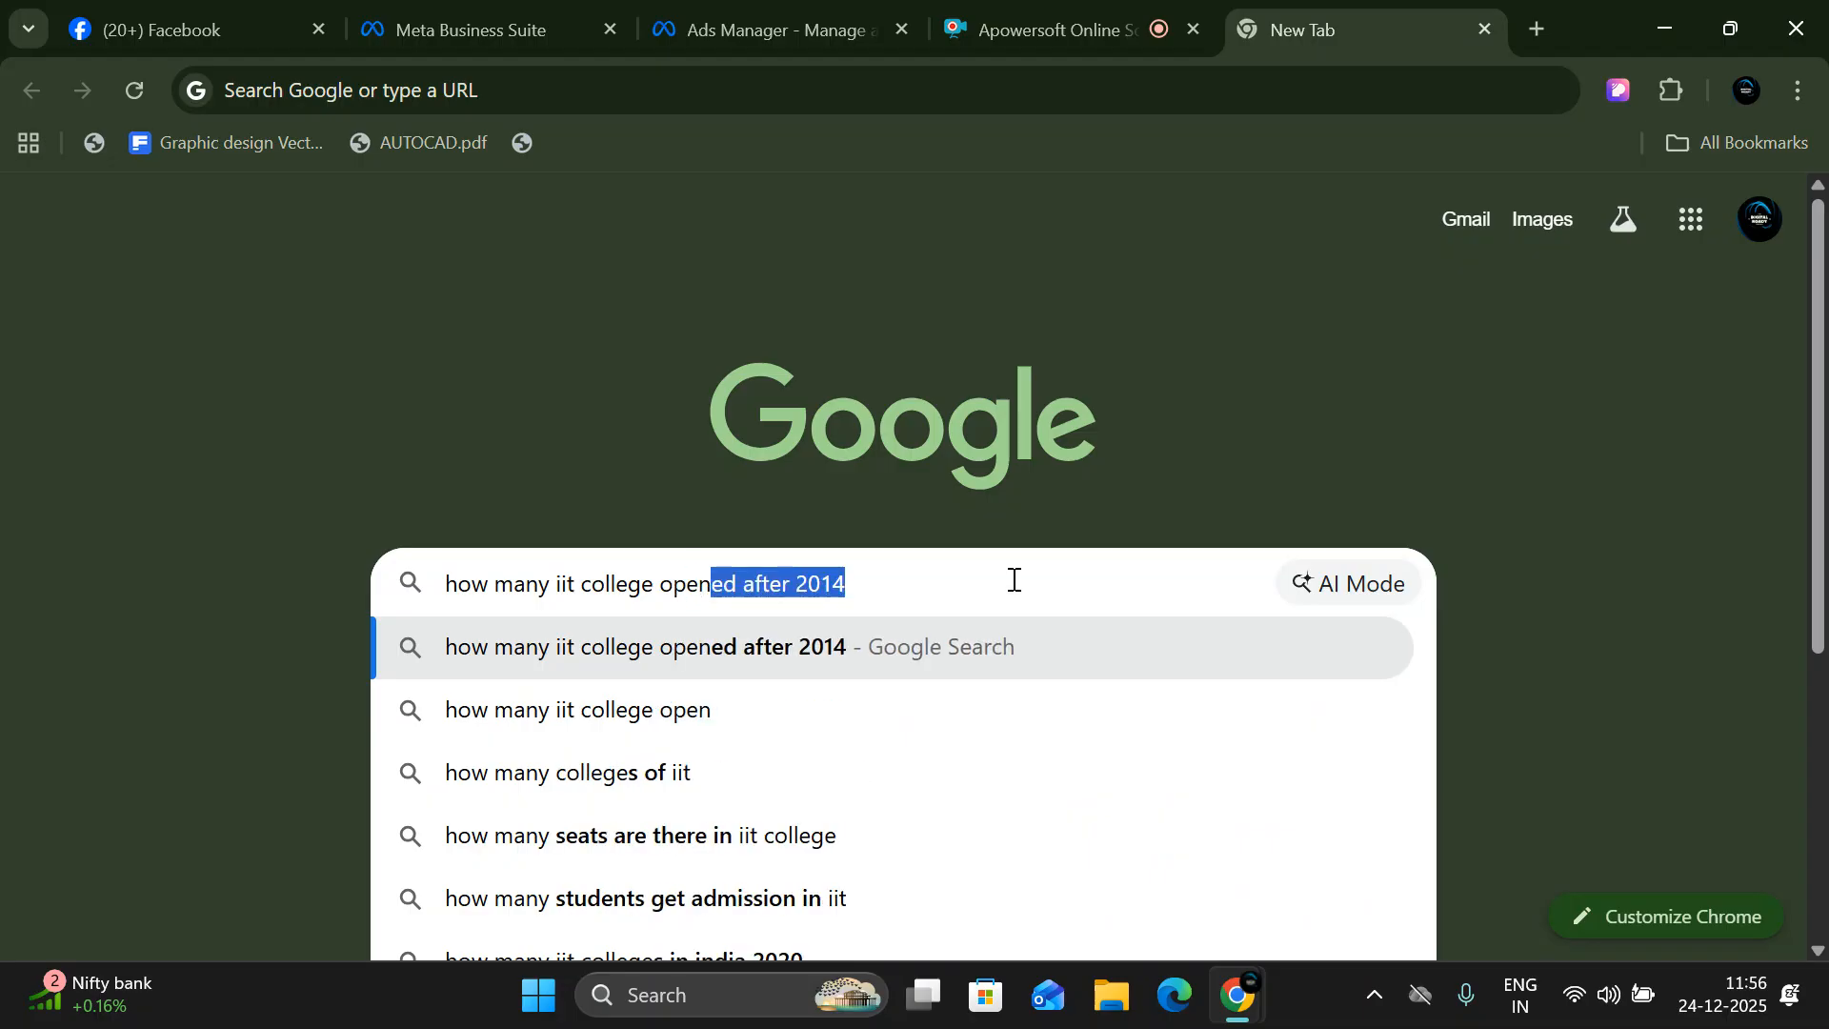
pyautogui.press('Down')
pyautogui.press('Return')
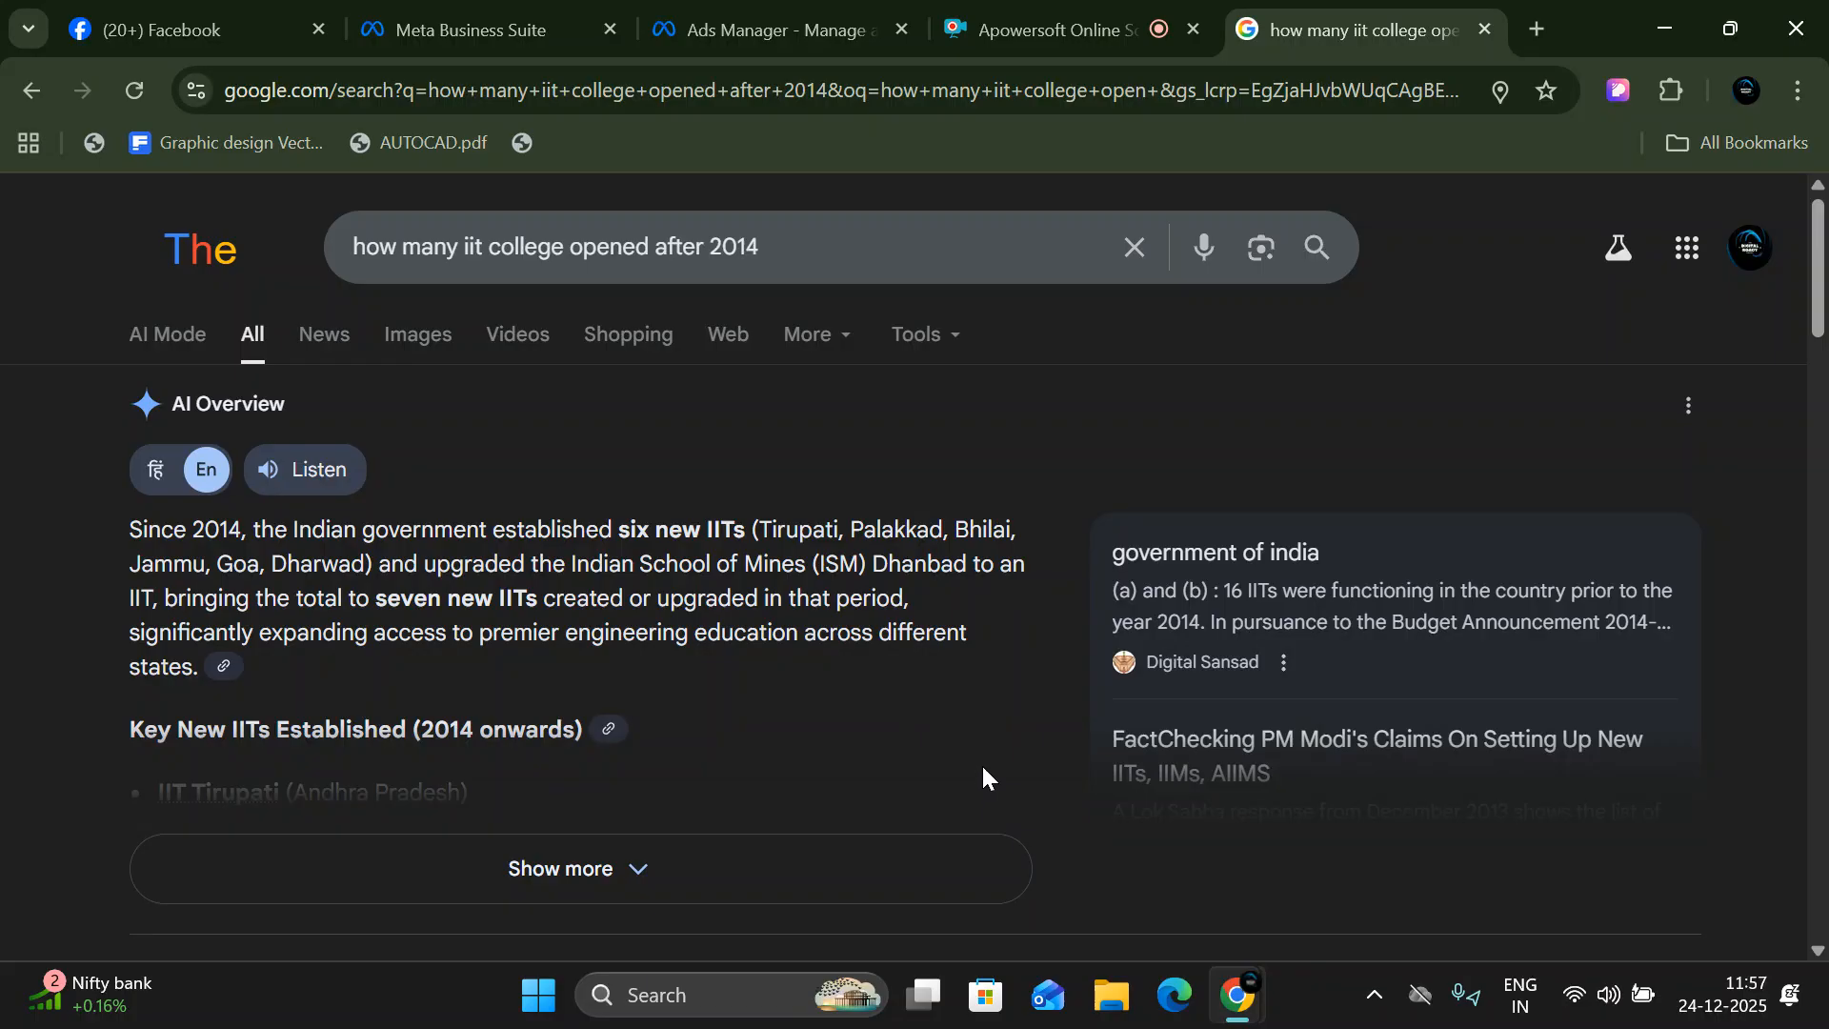
# - Expand the AI Overview and highlight the new IITs listed from Tirupati to Dharwad
pyautogui.click(676, 872)
pyautogui.scroll(-4, 678, 674)
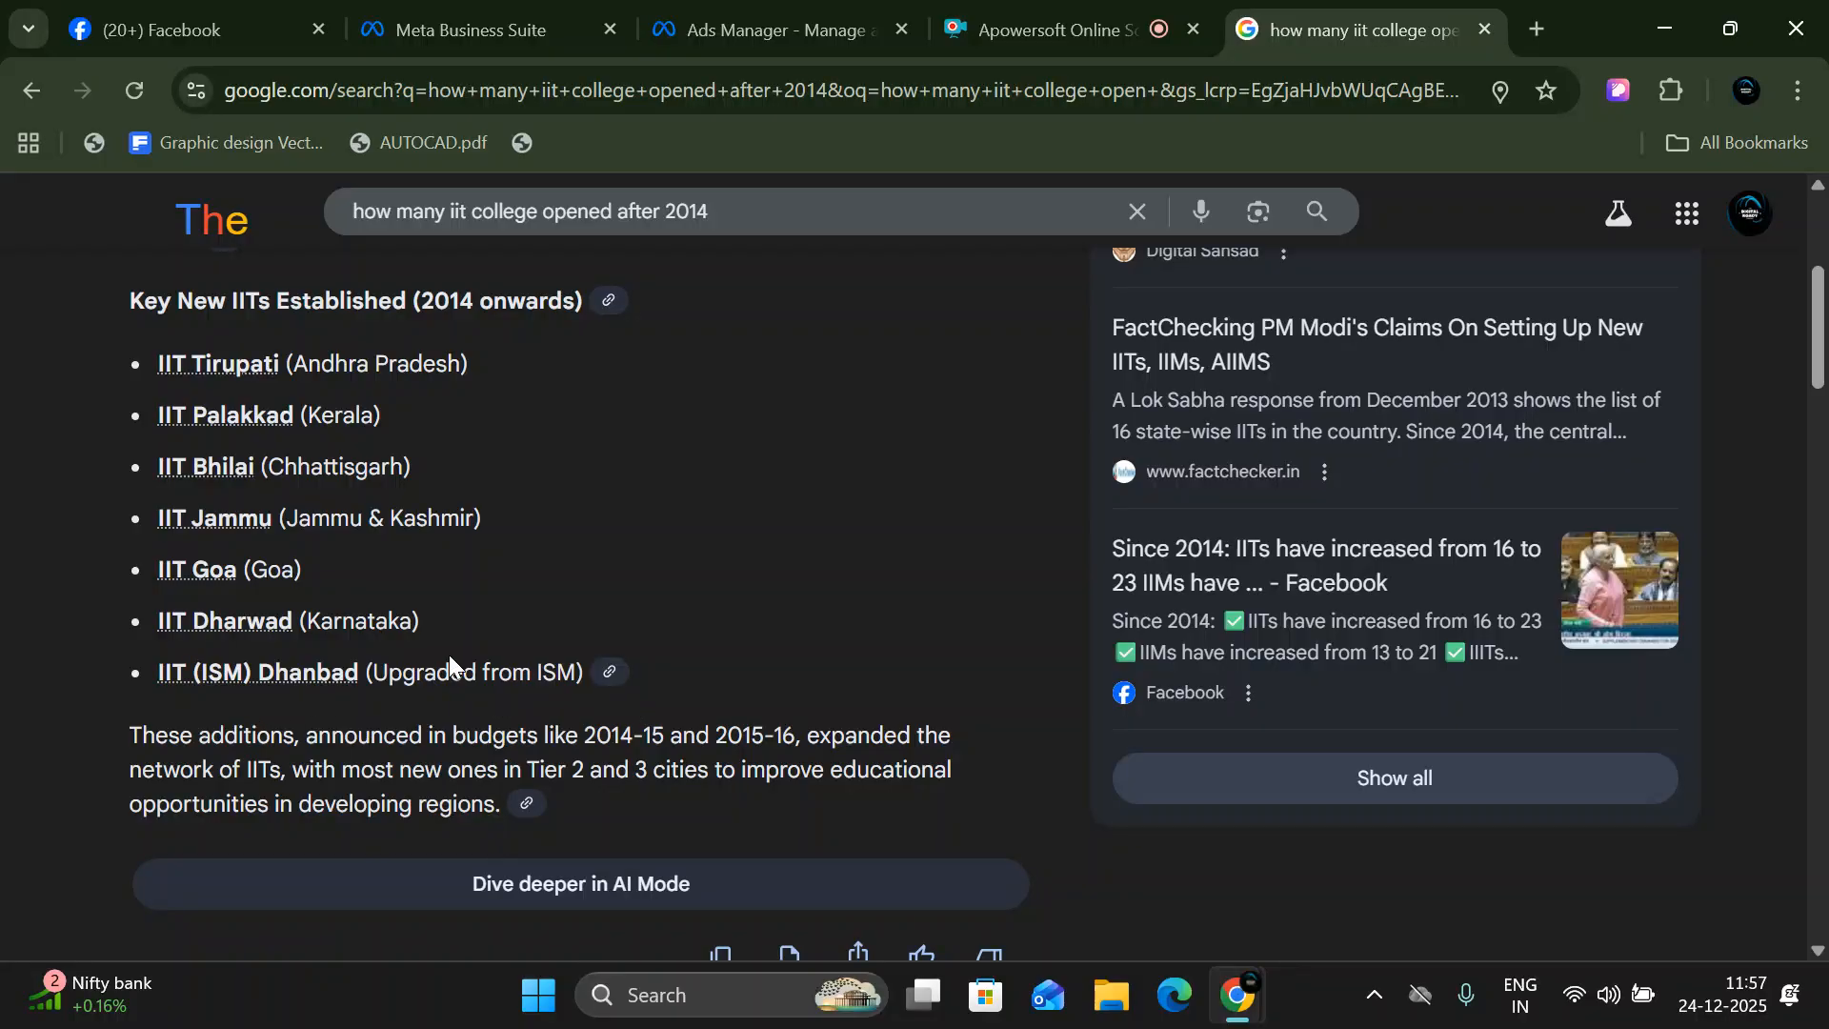
pyautogui.moveTo(456, 619); pyautogui.dragTo(9, 367)
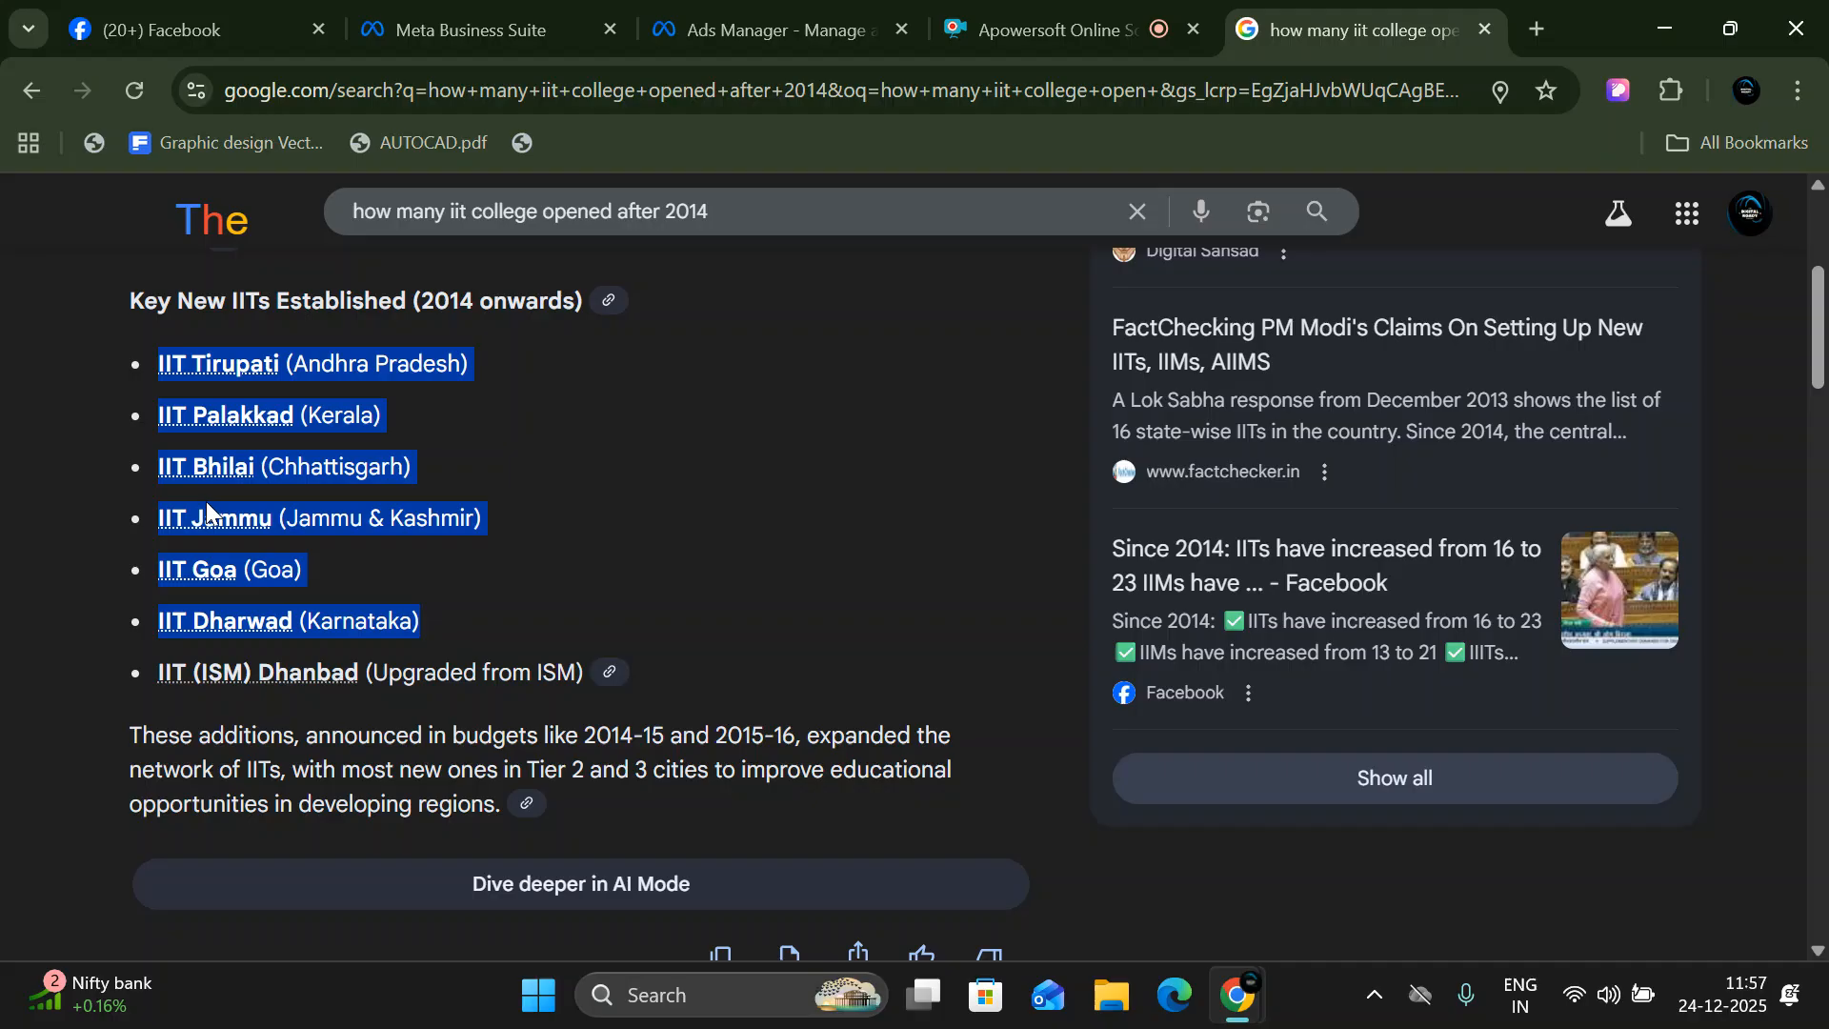
pyautogui.scroll(3, 452, 597)
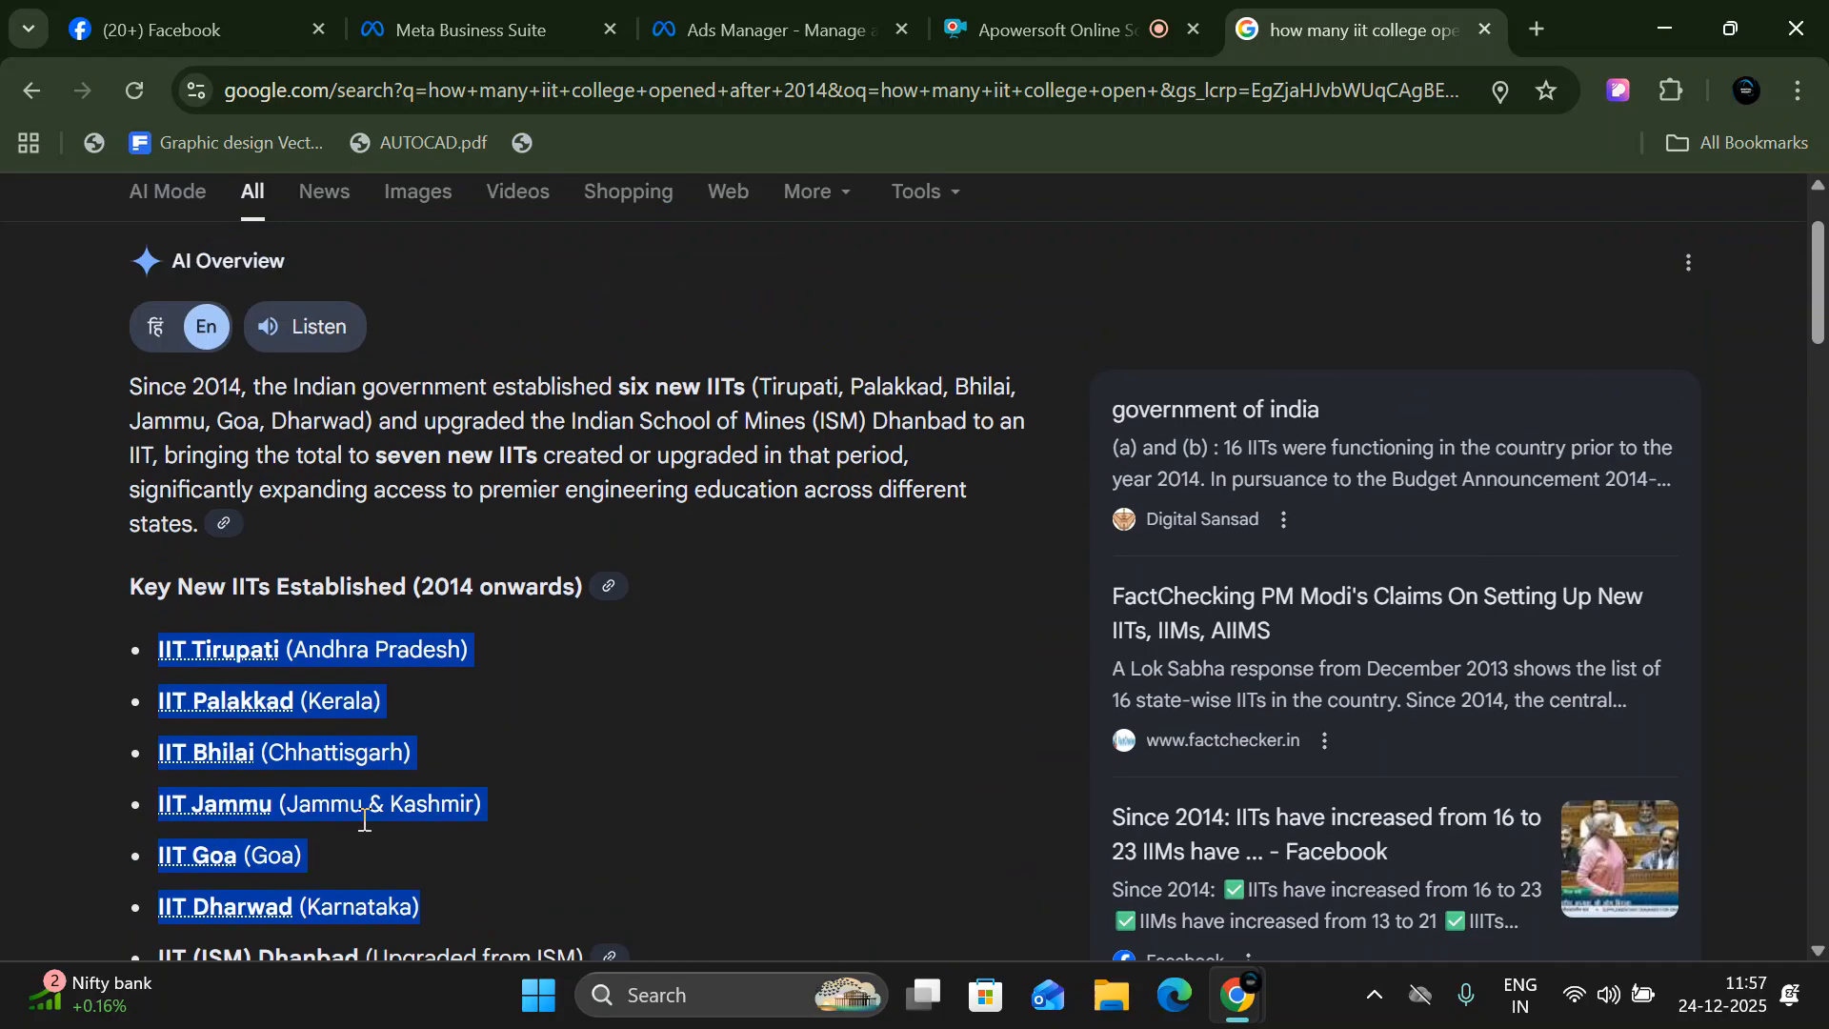
pyautogui.scroll(-1, 362, 857)
pyautogui.scroll(3, 588, 586)
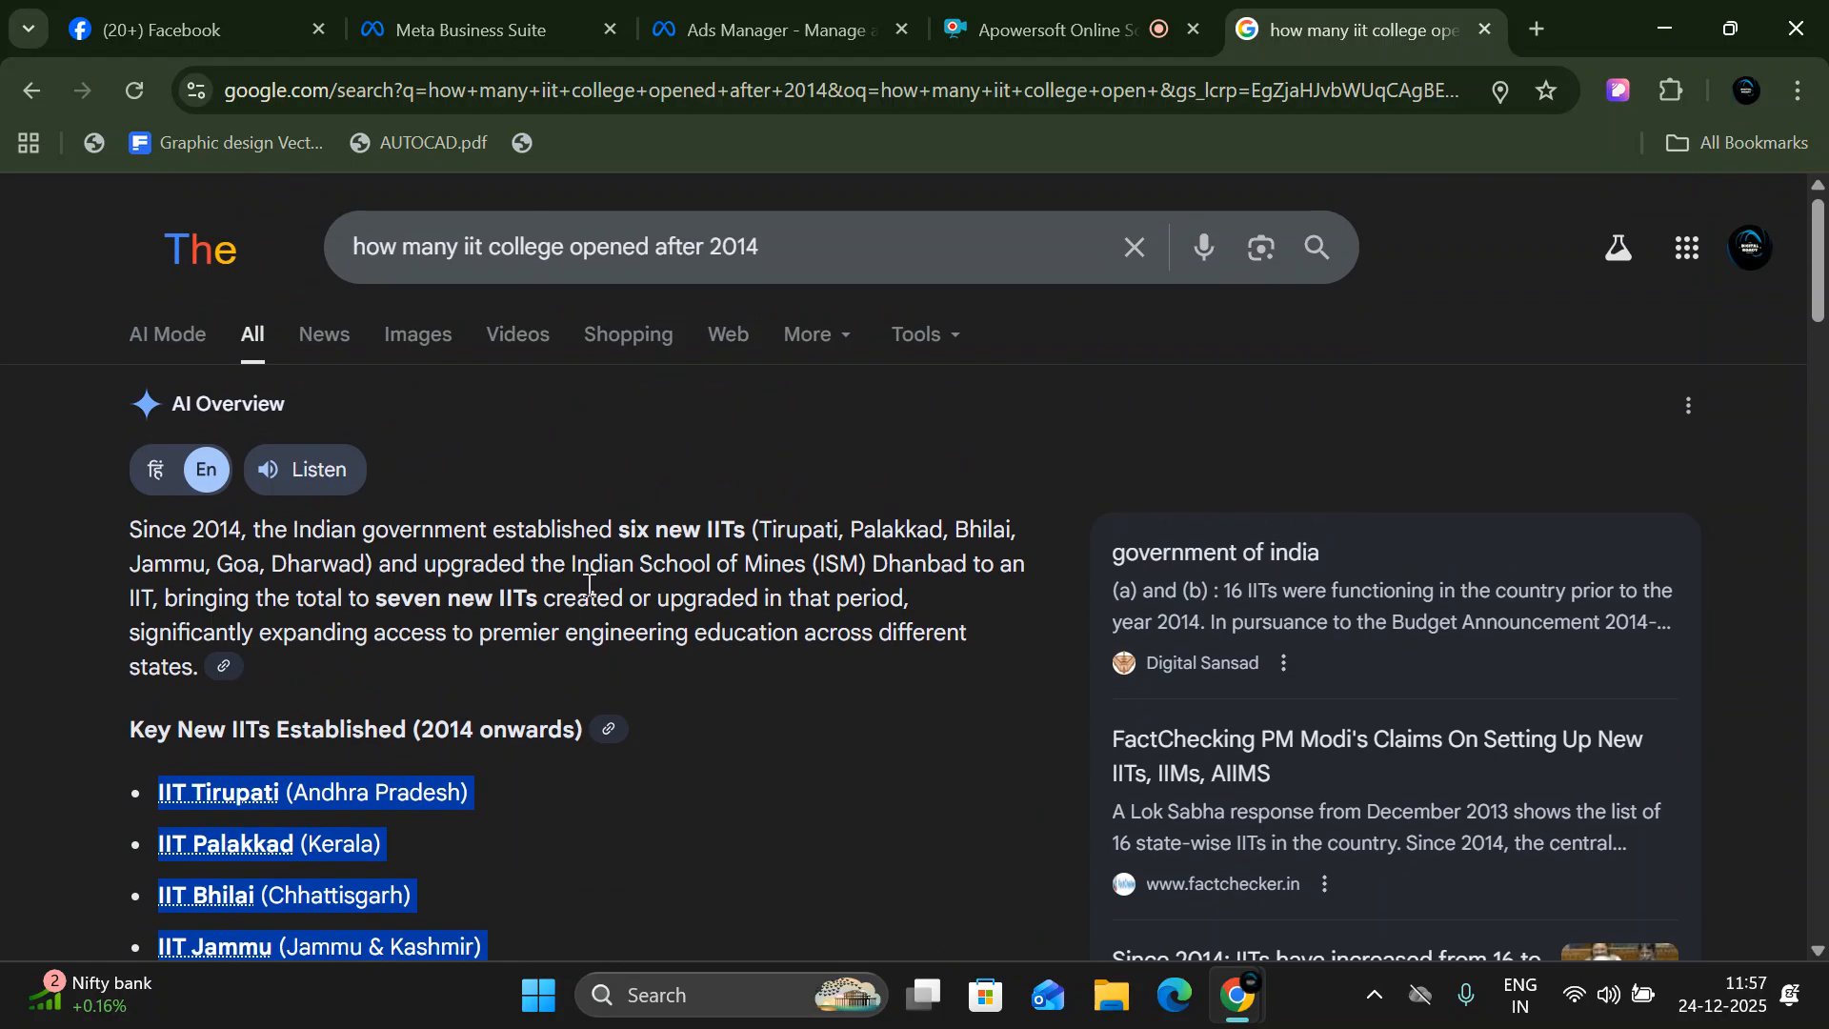
# - Change the search's year to a range and search for "how many iit college opened after 2009- 2014"
pyautogui.click(812, 227)
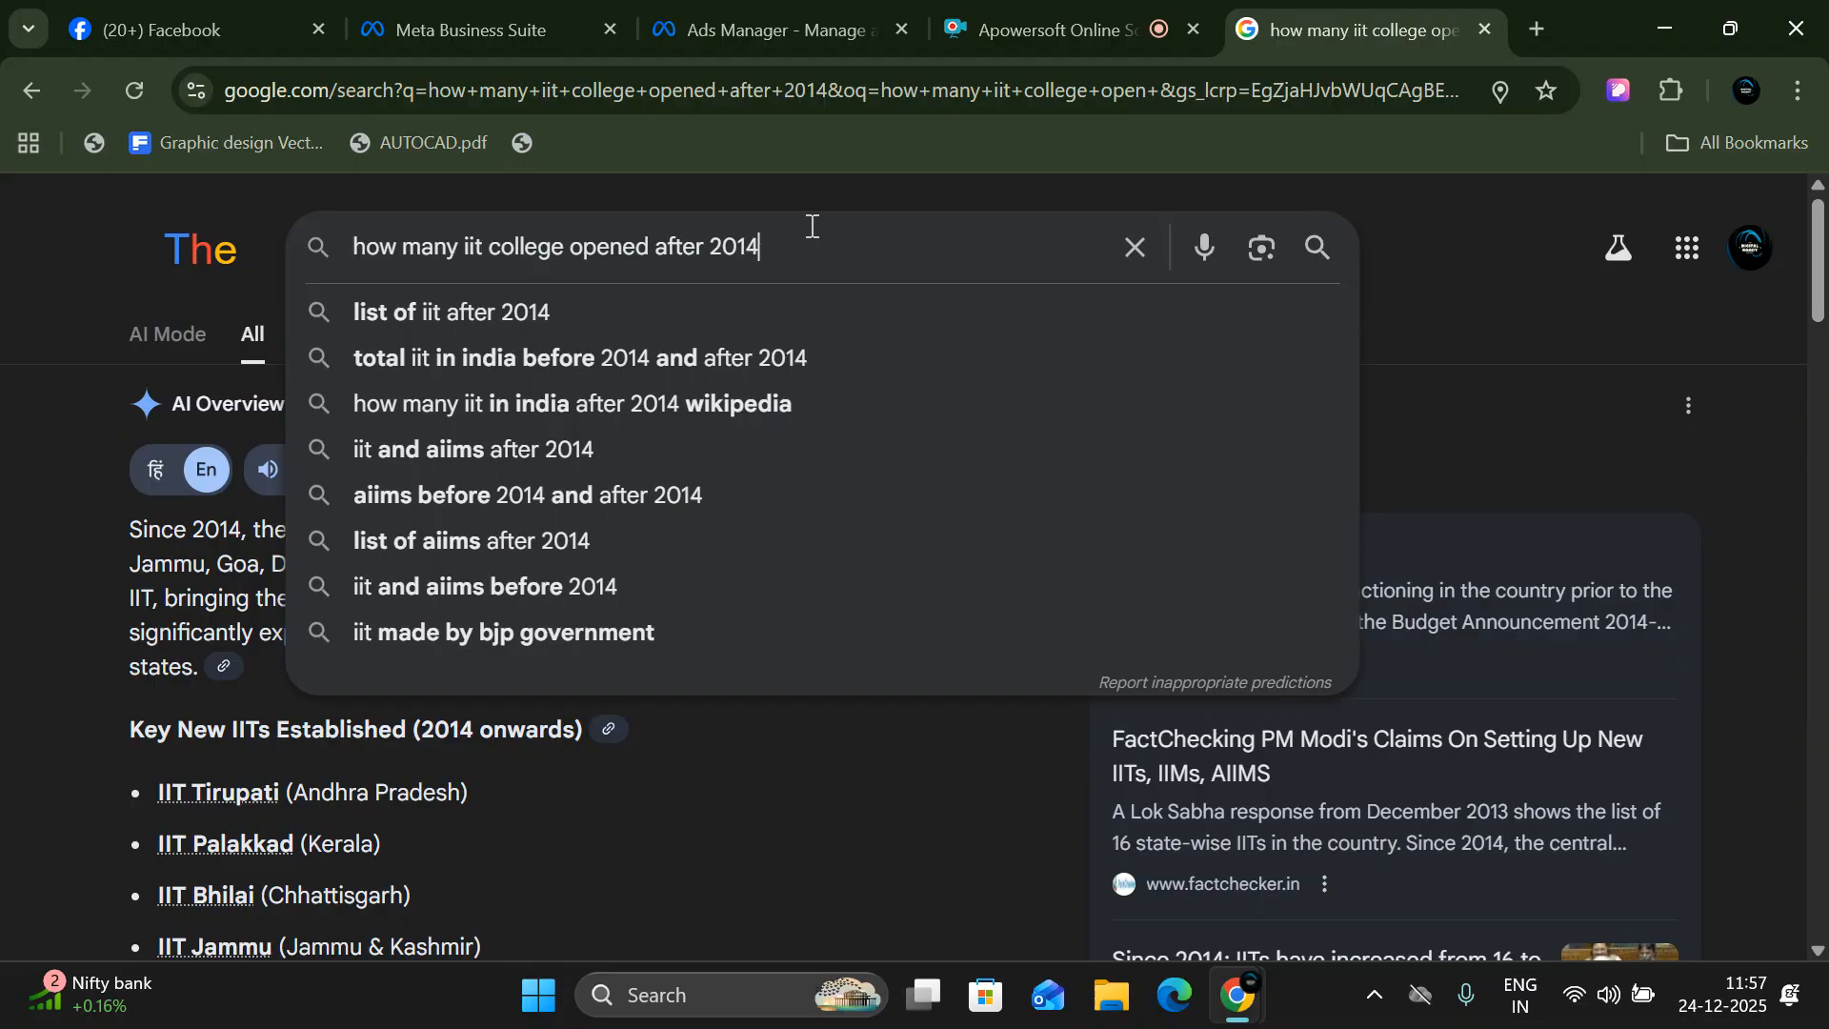
pyautogui.press('BackSpace')
pyautogui.press('BackSpace')
pyautogui.press('BackSpace')
pyautogui.press('BackSpace')
pyautogui.write('200')
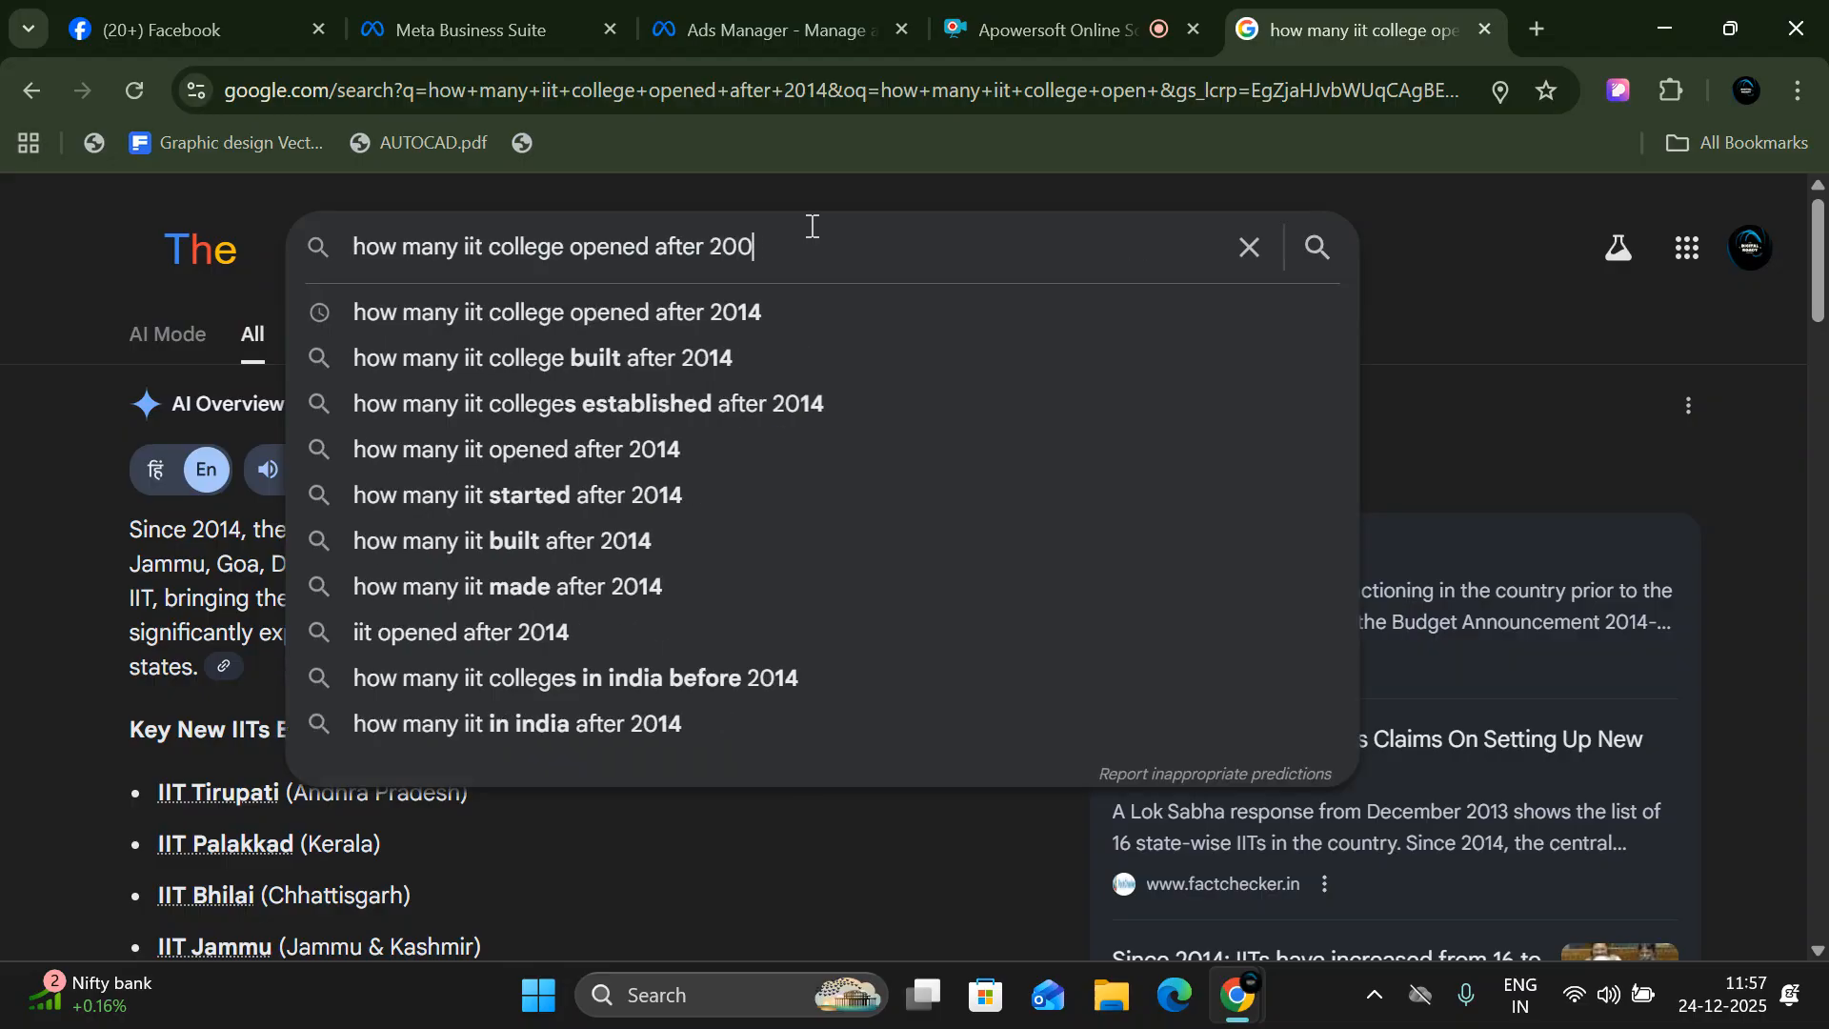
pyautogui.write('9- 201')
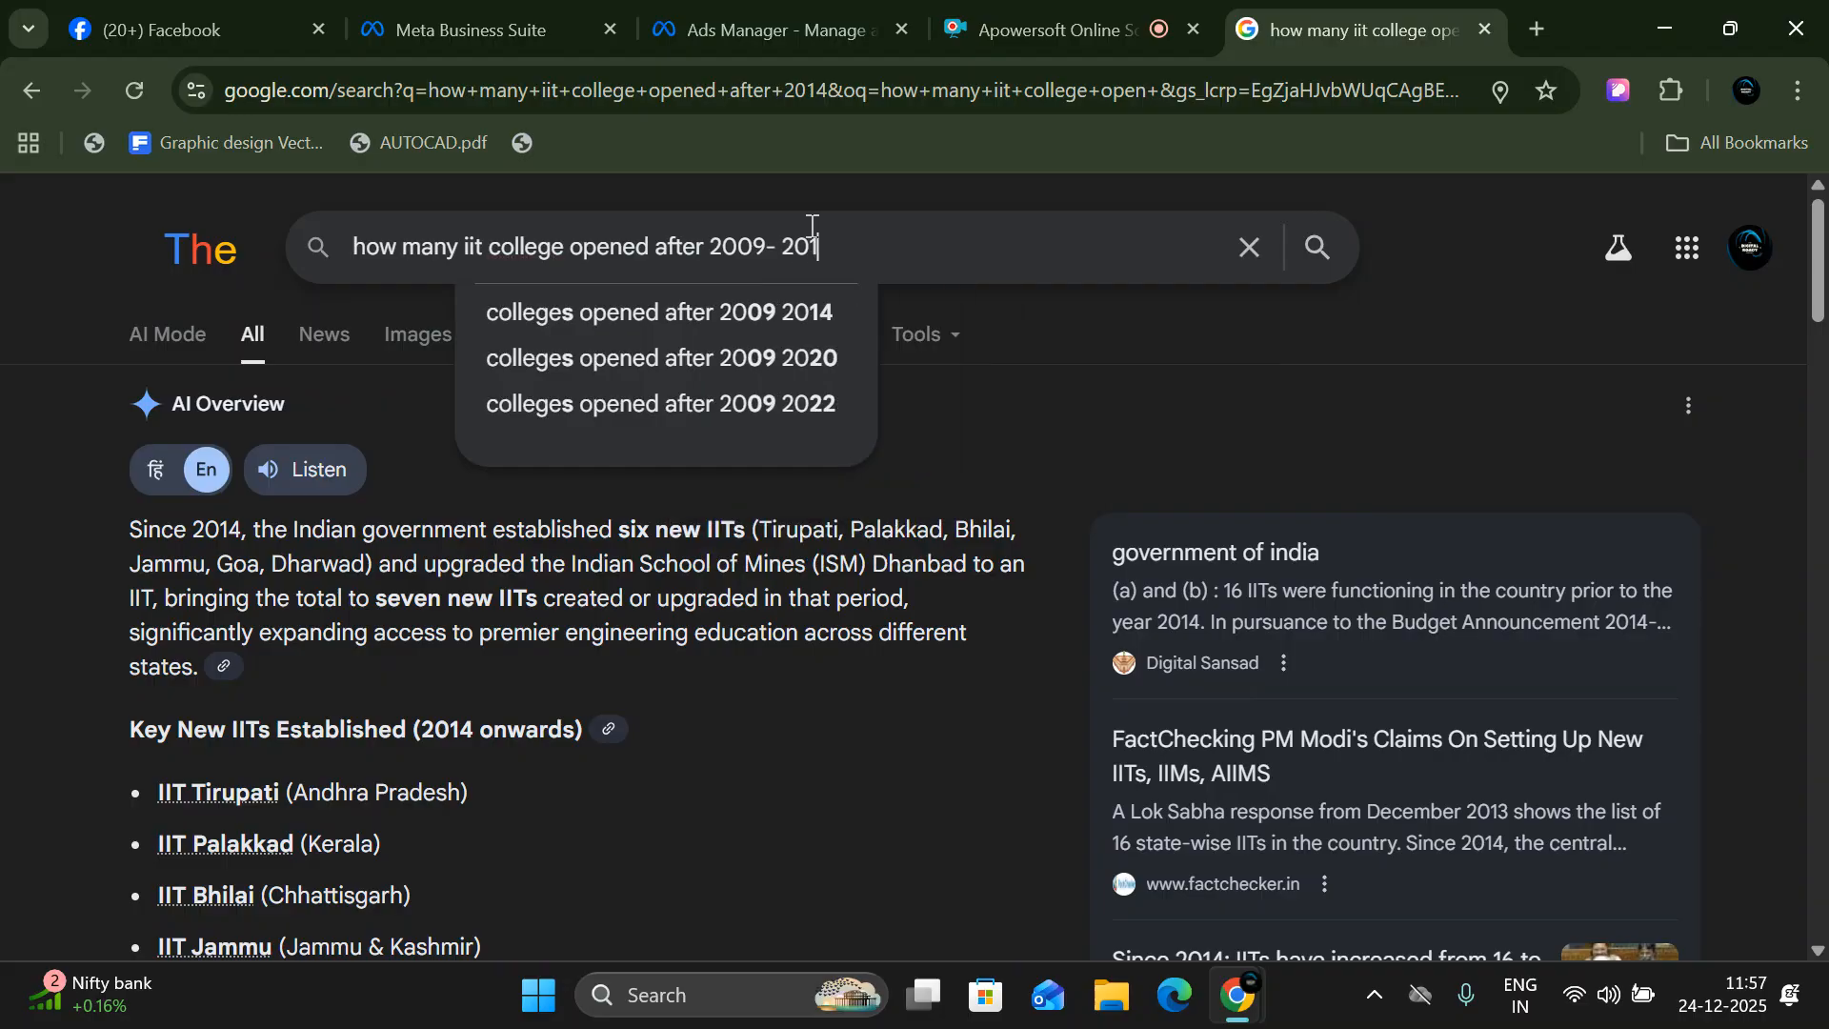
pyautogui.write('4')
pyautogui.press('Return')
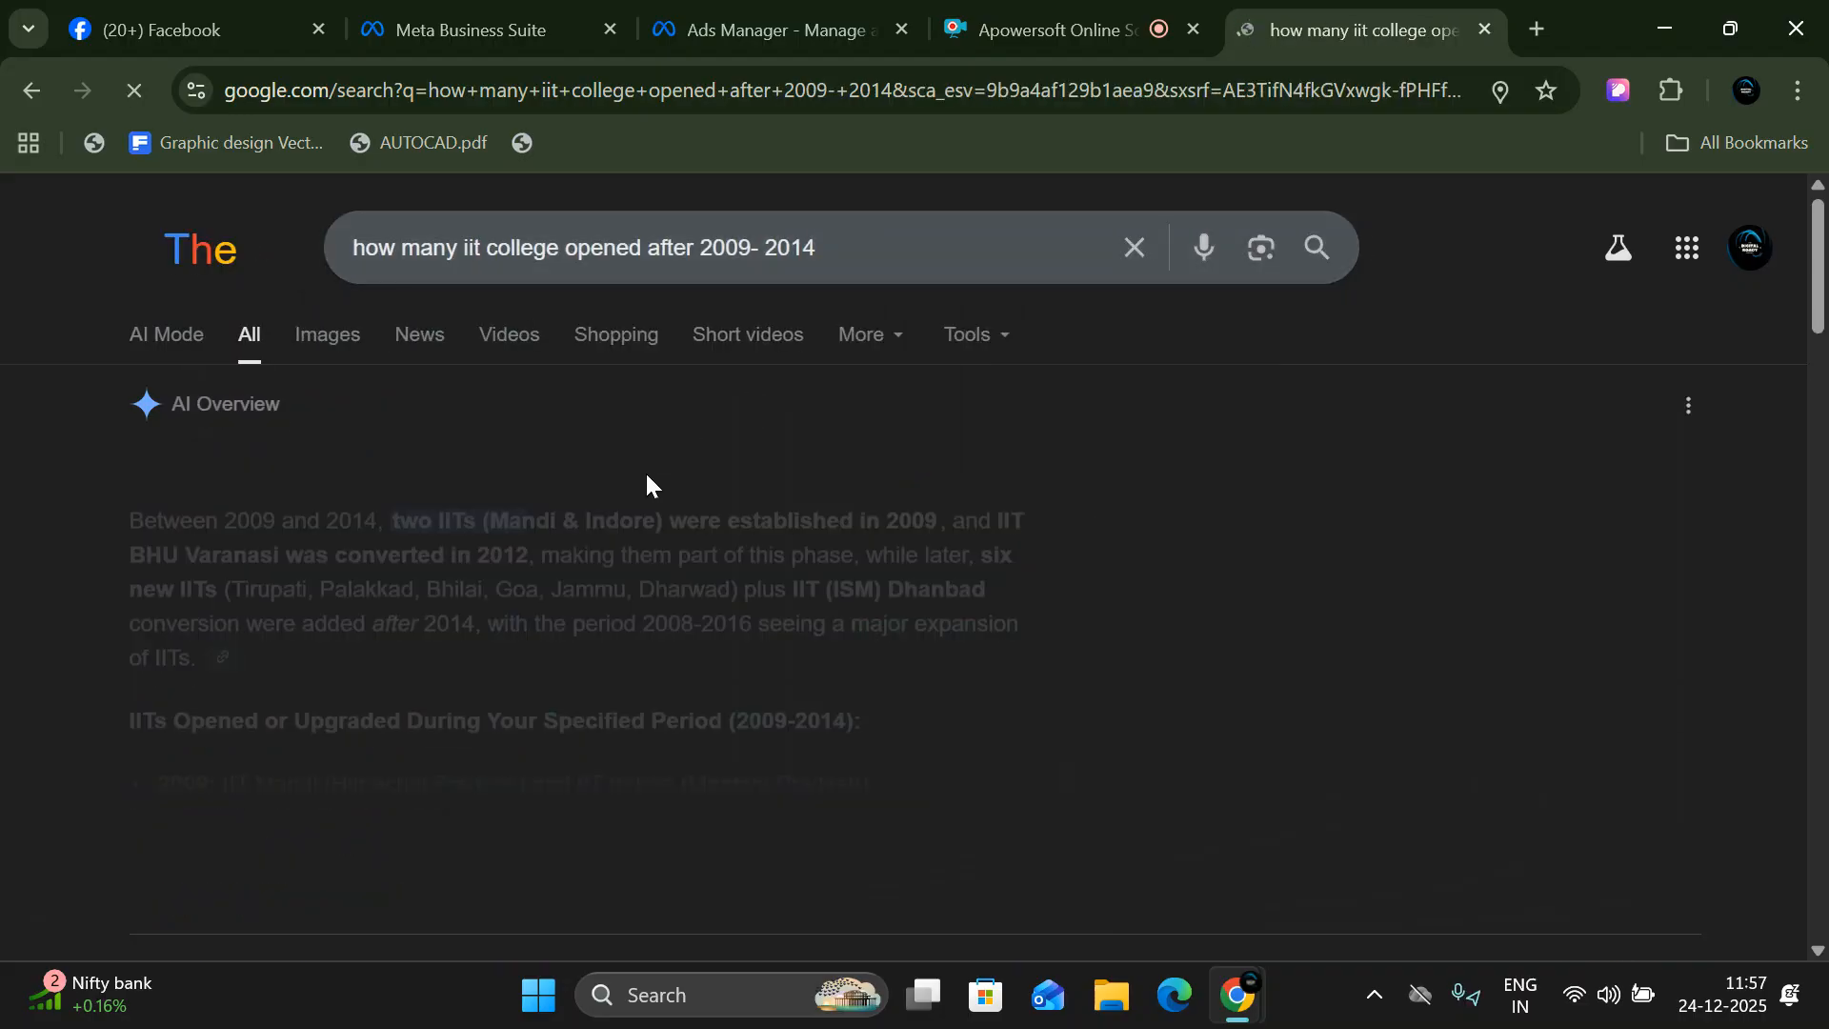
# - Expand the AI Overview and examine the IITs opened or upgraded during 2009-2014
pyautogui.scroll(-4, 645, 481)
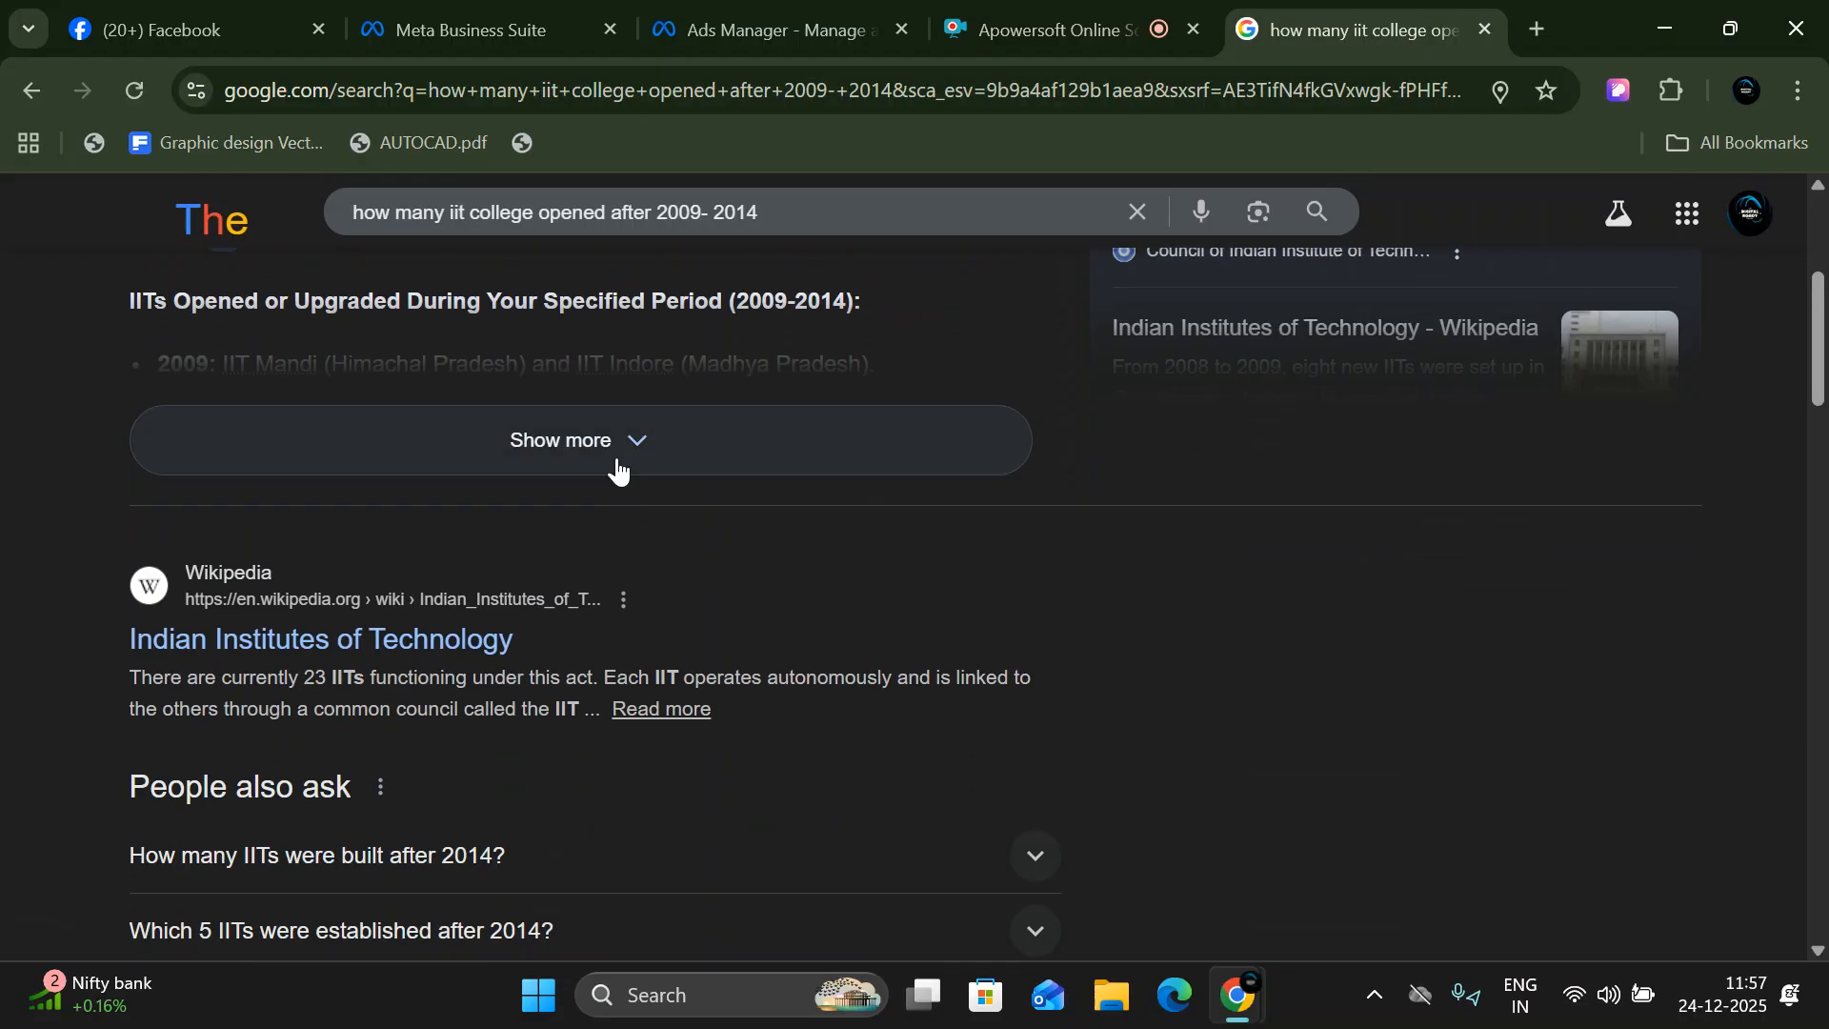
pyautogui.click(617, 462)
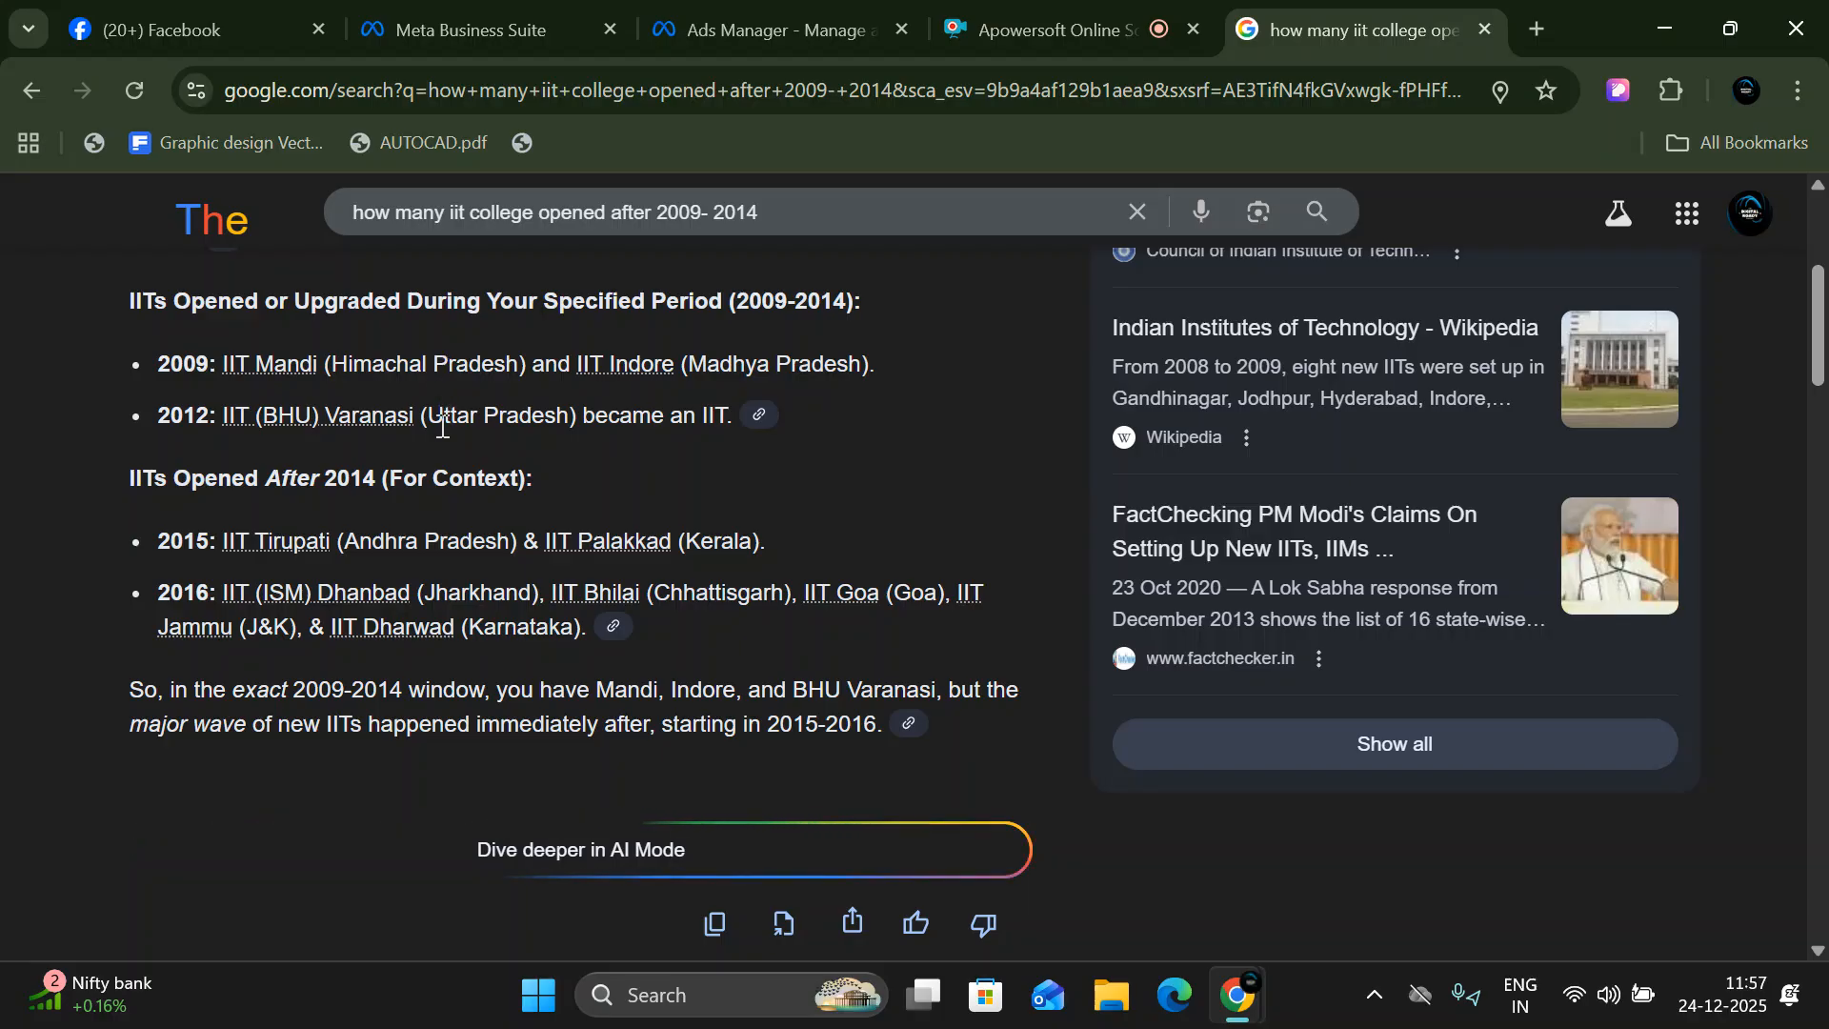
pyautogui.scroll(1, 401, 601)
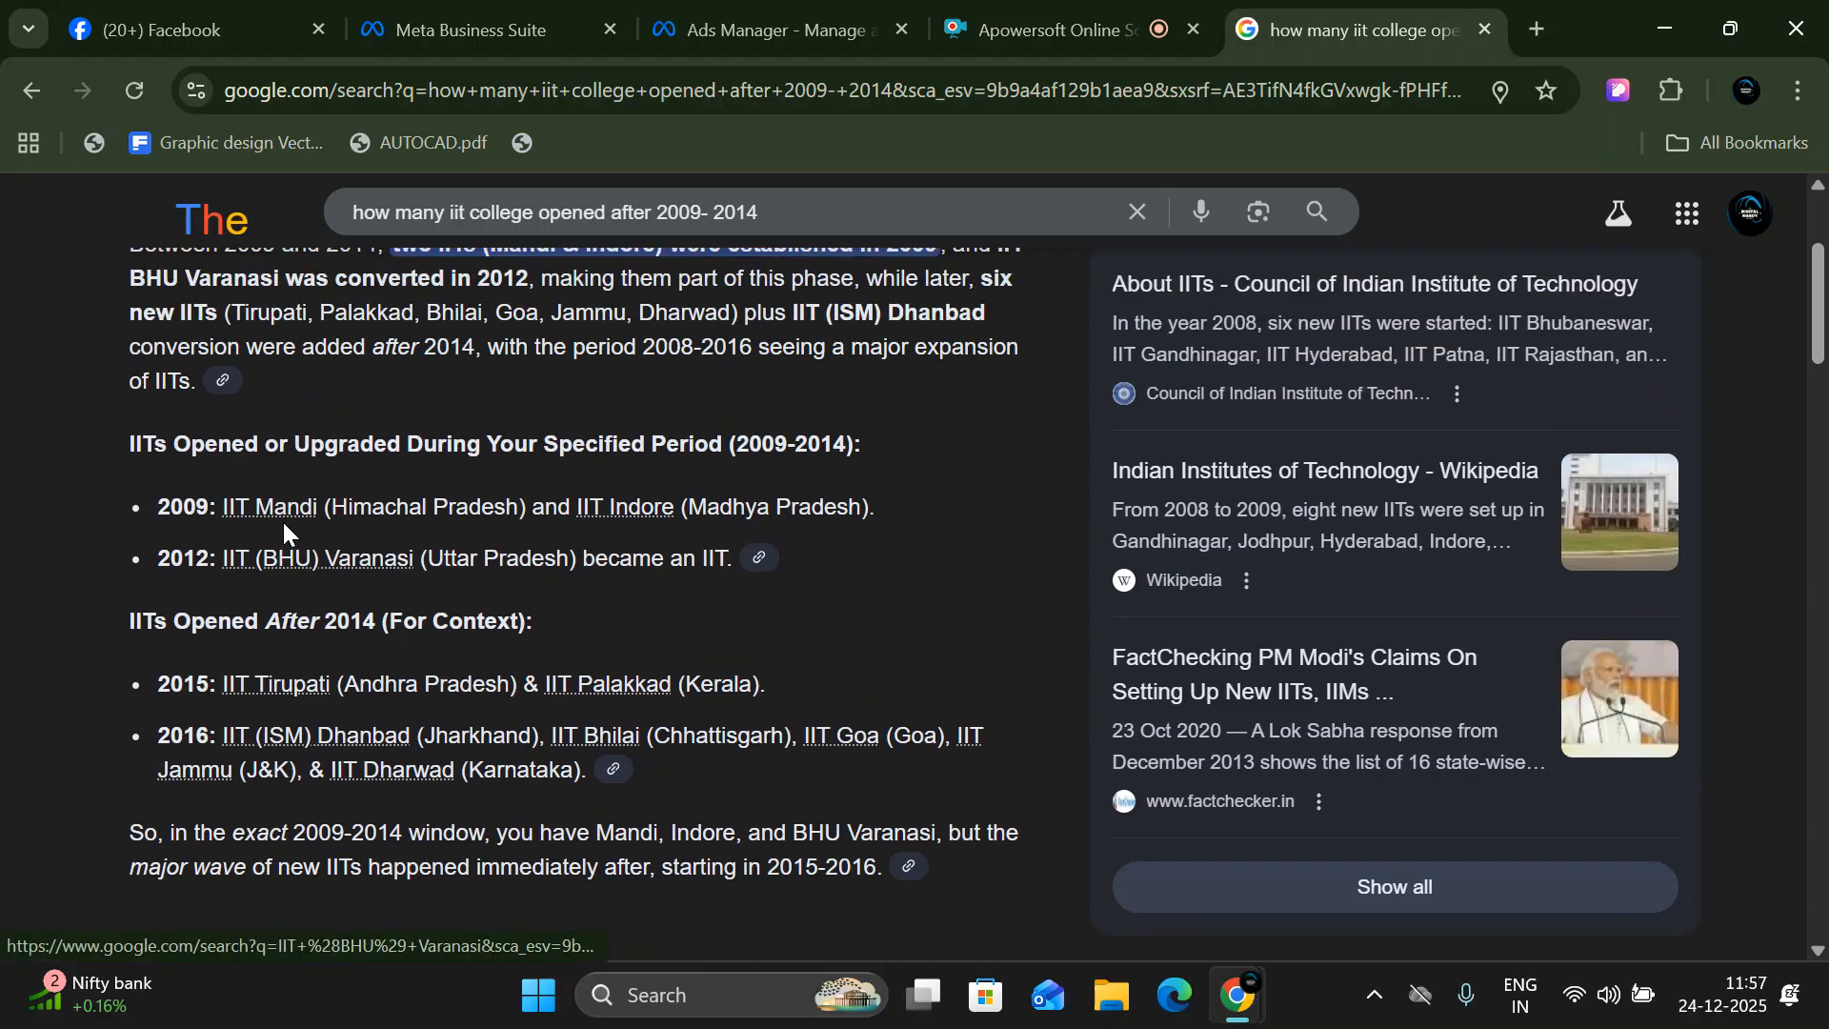
pyautogui.moveTo(135, 498); pyautogui.dragTo(250, 508)
pyautogui.moveTo(145, 568); pyautogui.dragTo(217, 562)
pyautogui.click(117, 669)
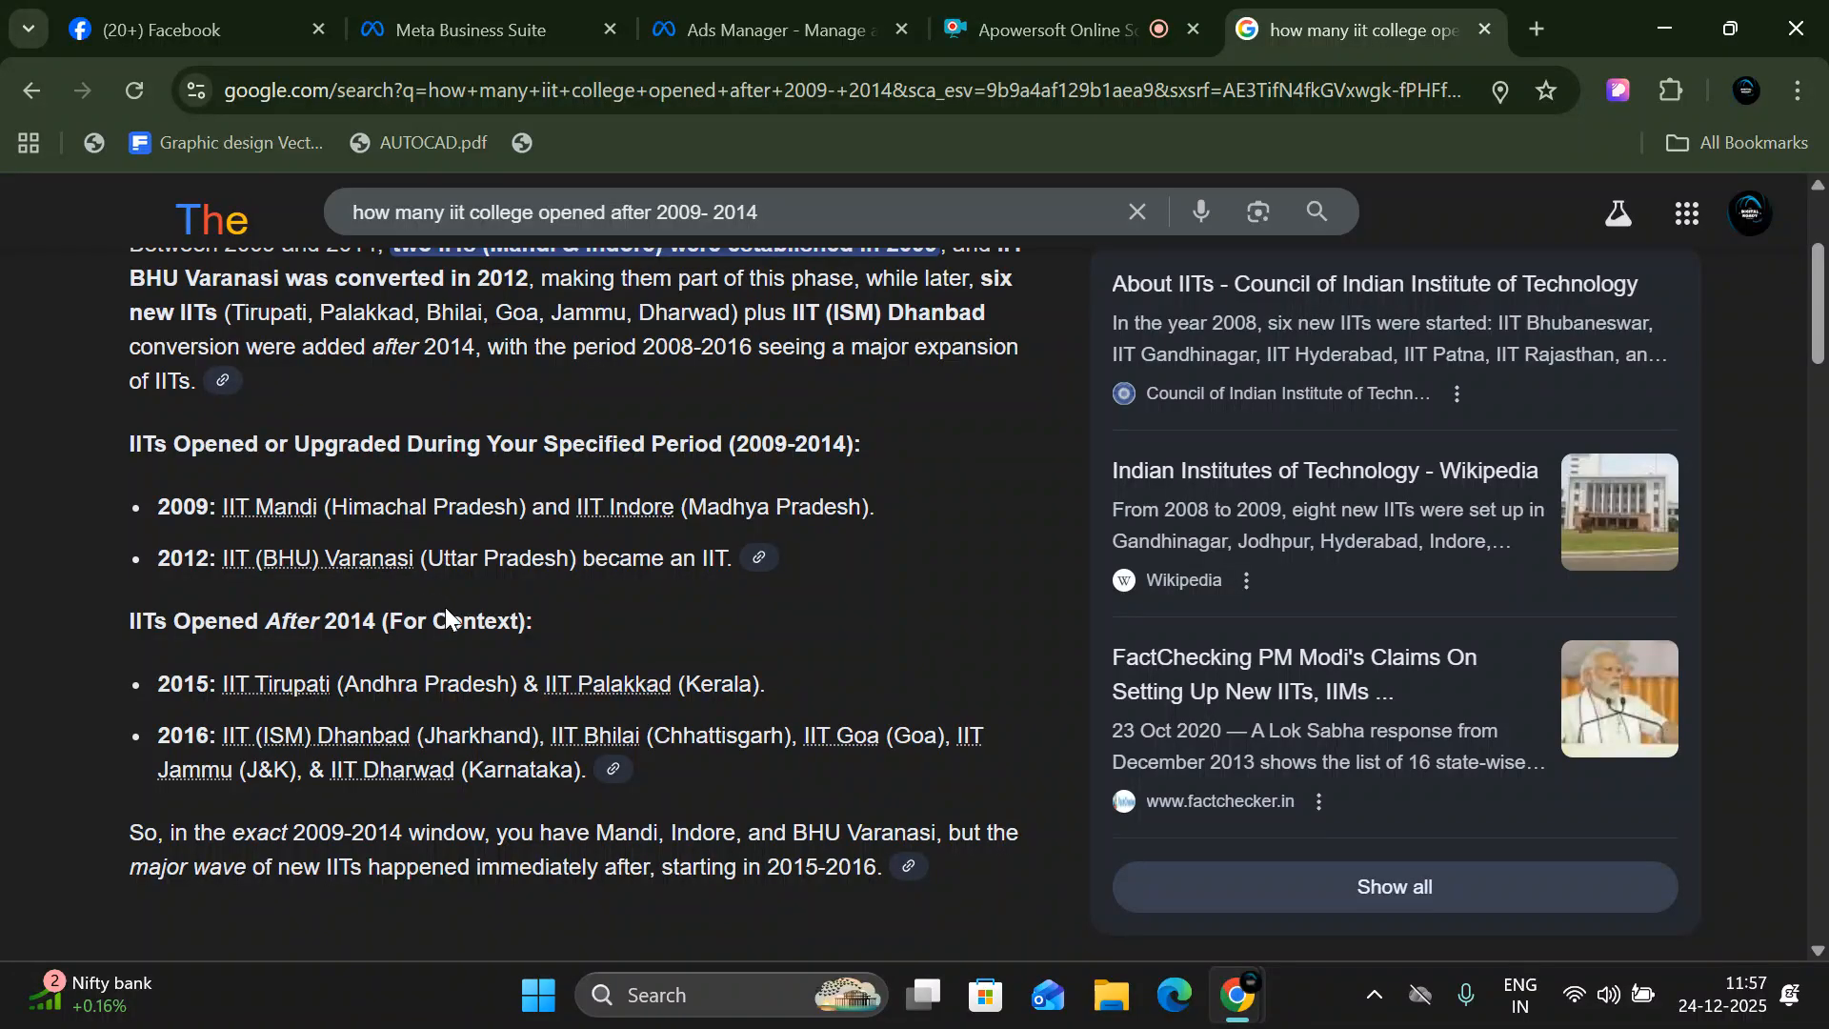
# - Replace "many iit" in the Google query and search for "how manymedical college opened after 2009- 2014"
pyautogui.scroll(3, 474, 620)
pyautogui.moveTo(865, 260); pyautogui.dragTo(698, 250)
pyautogui.moveTo(483, 246); pyautogui.dragTo(440, 241)
pyautogui.write('ym')
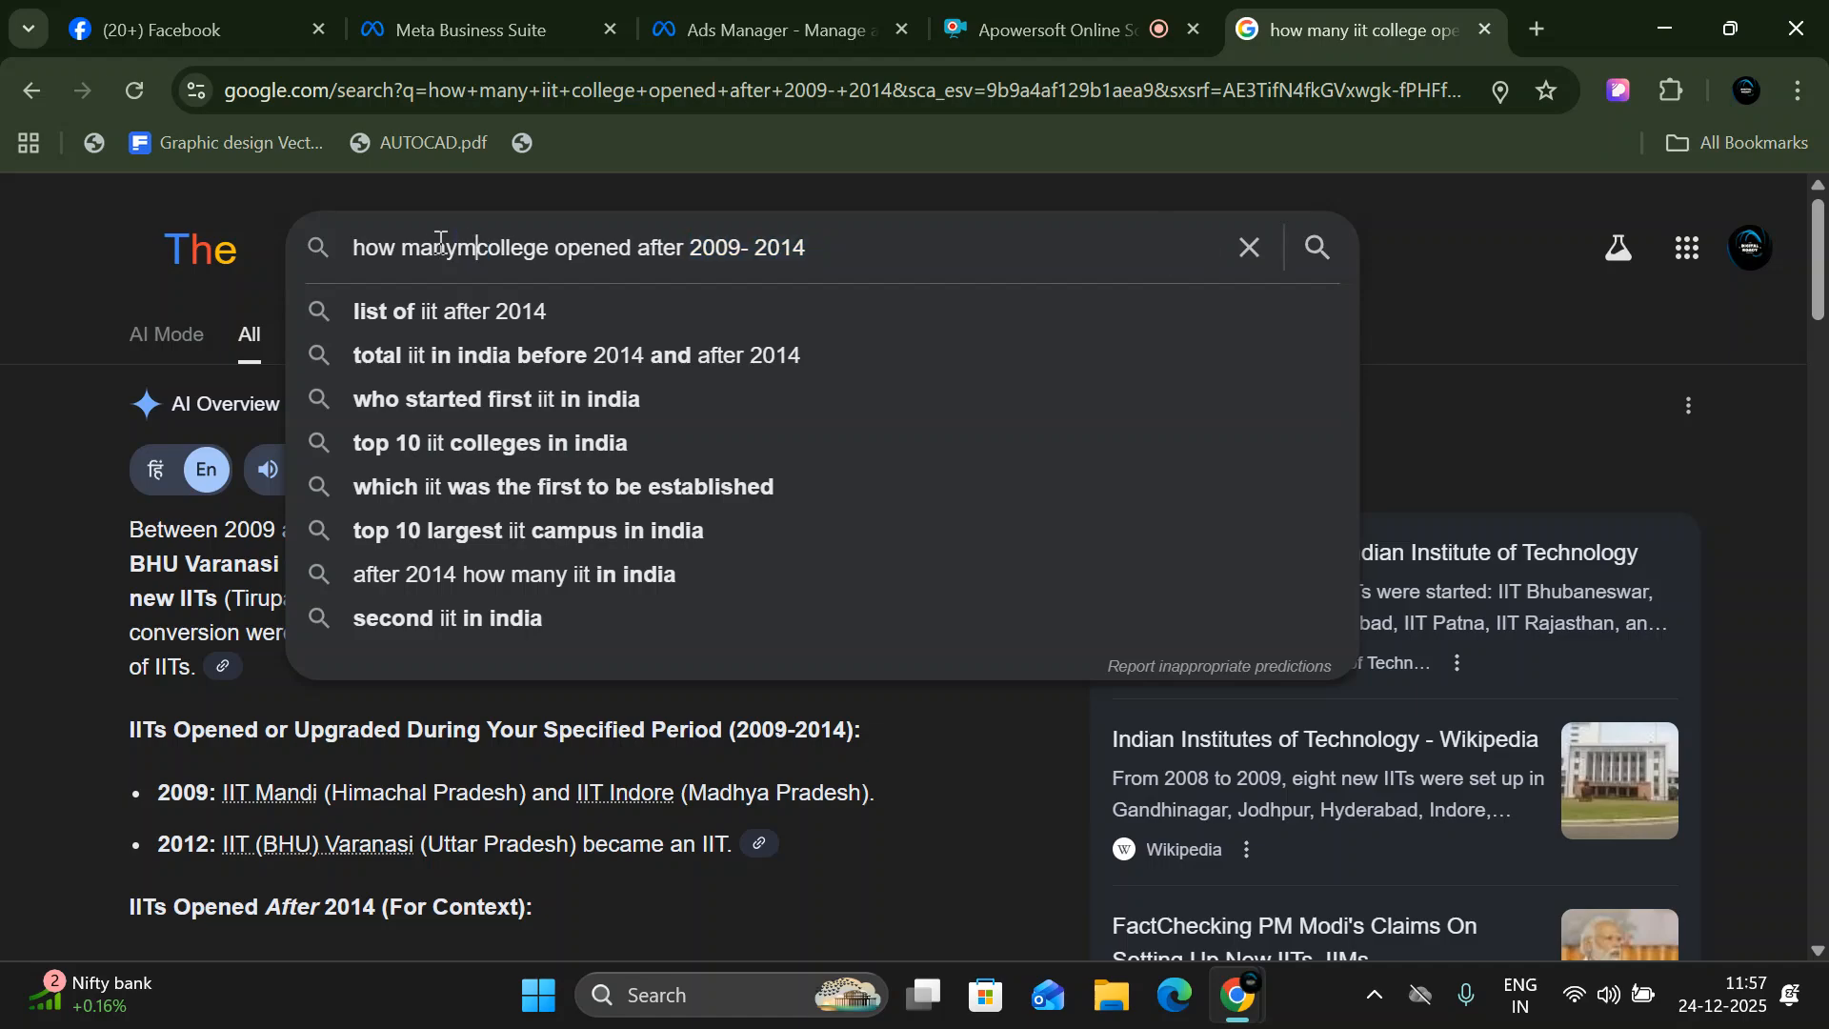
pyautogui.write('e d')
pyautogui.press('BackSpace')
pyautogui.press('BackSpace')
pyautogui.write('dical')
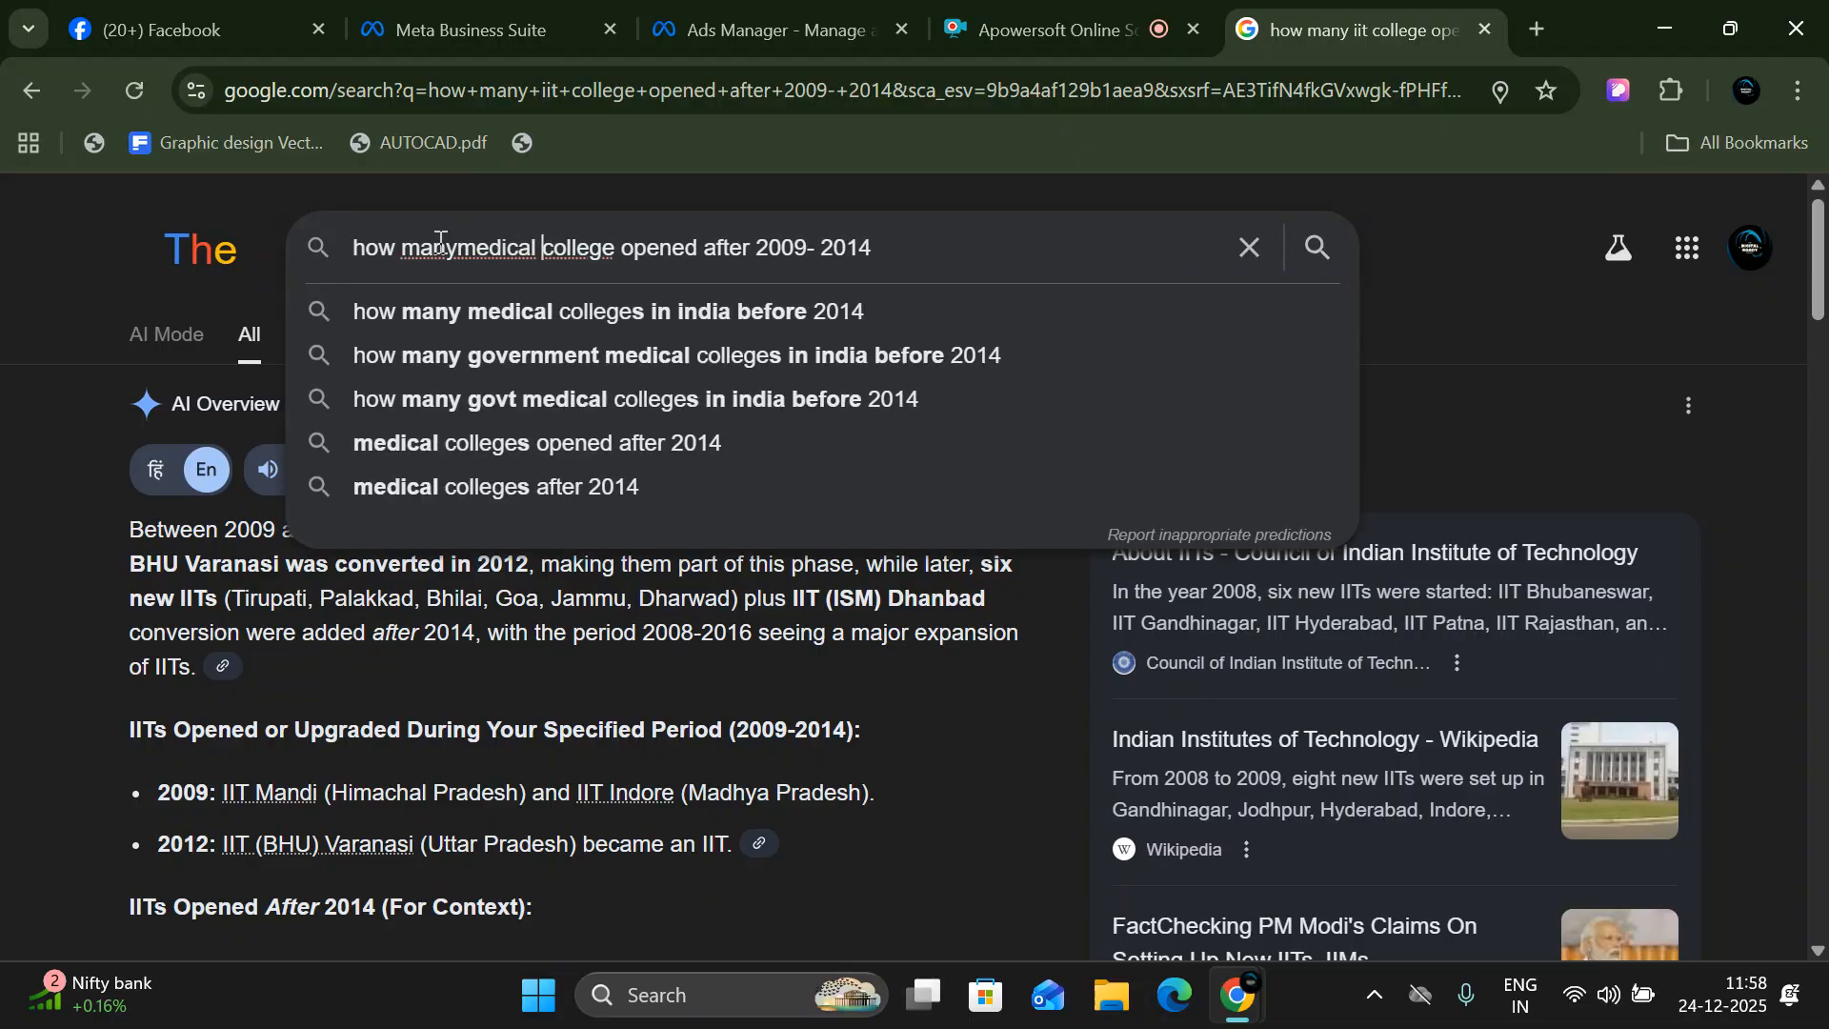
pyautogui.press('Return')
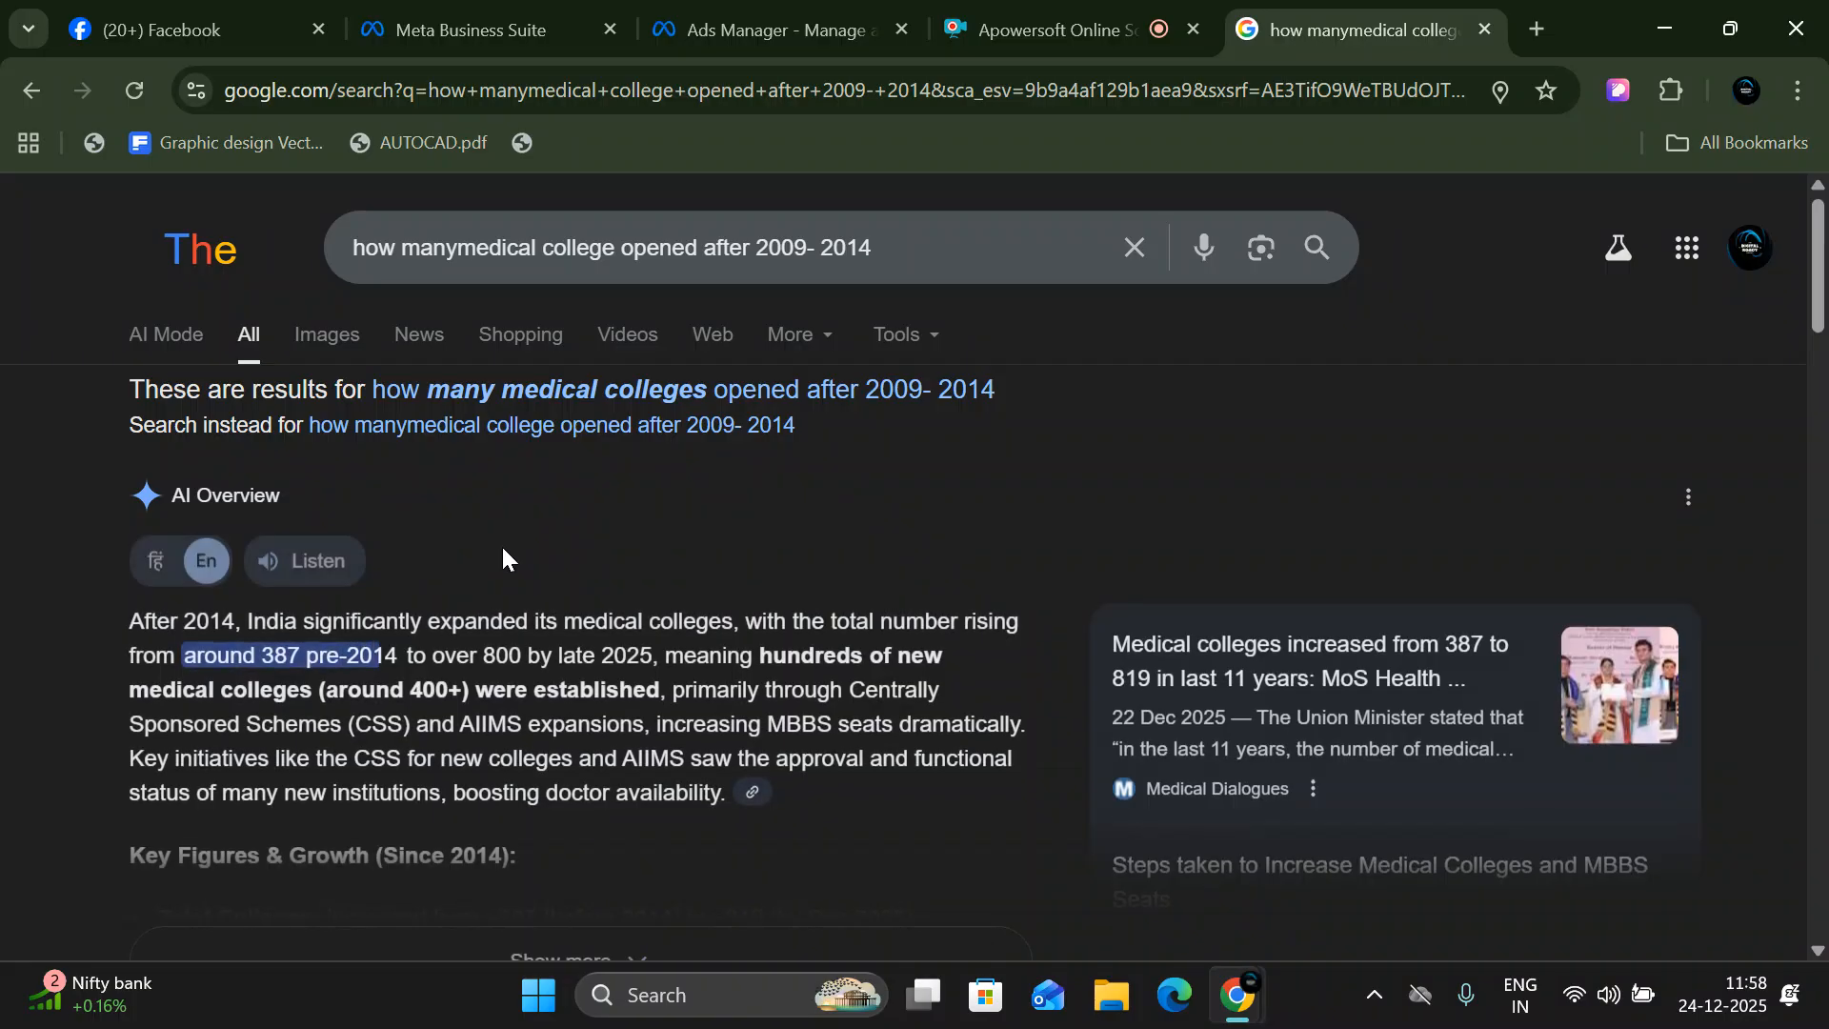
# - Expand the AI Overview and examine the medical college growth figures, major programs and related search results
pyautogui.scroll(-3, 493, 545)
pyautogui.click(520, 676)
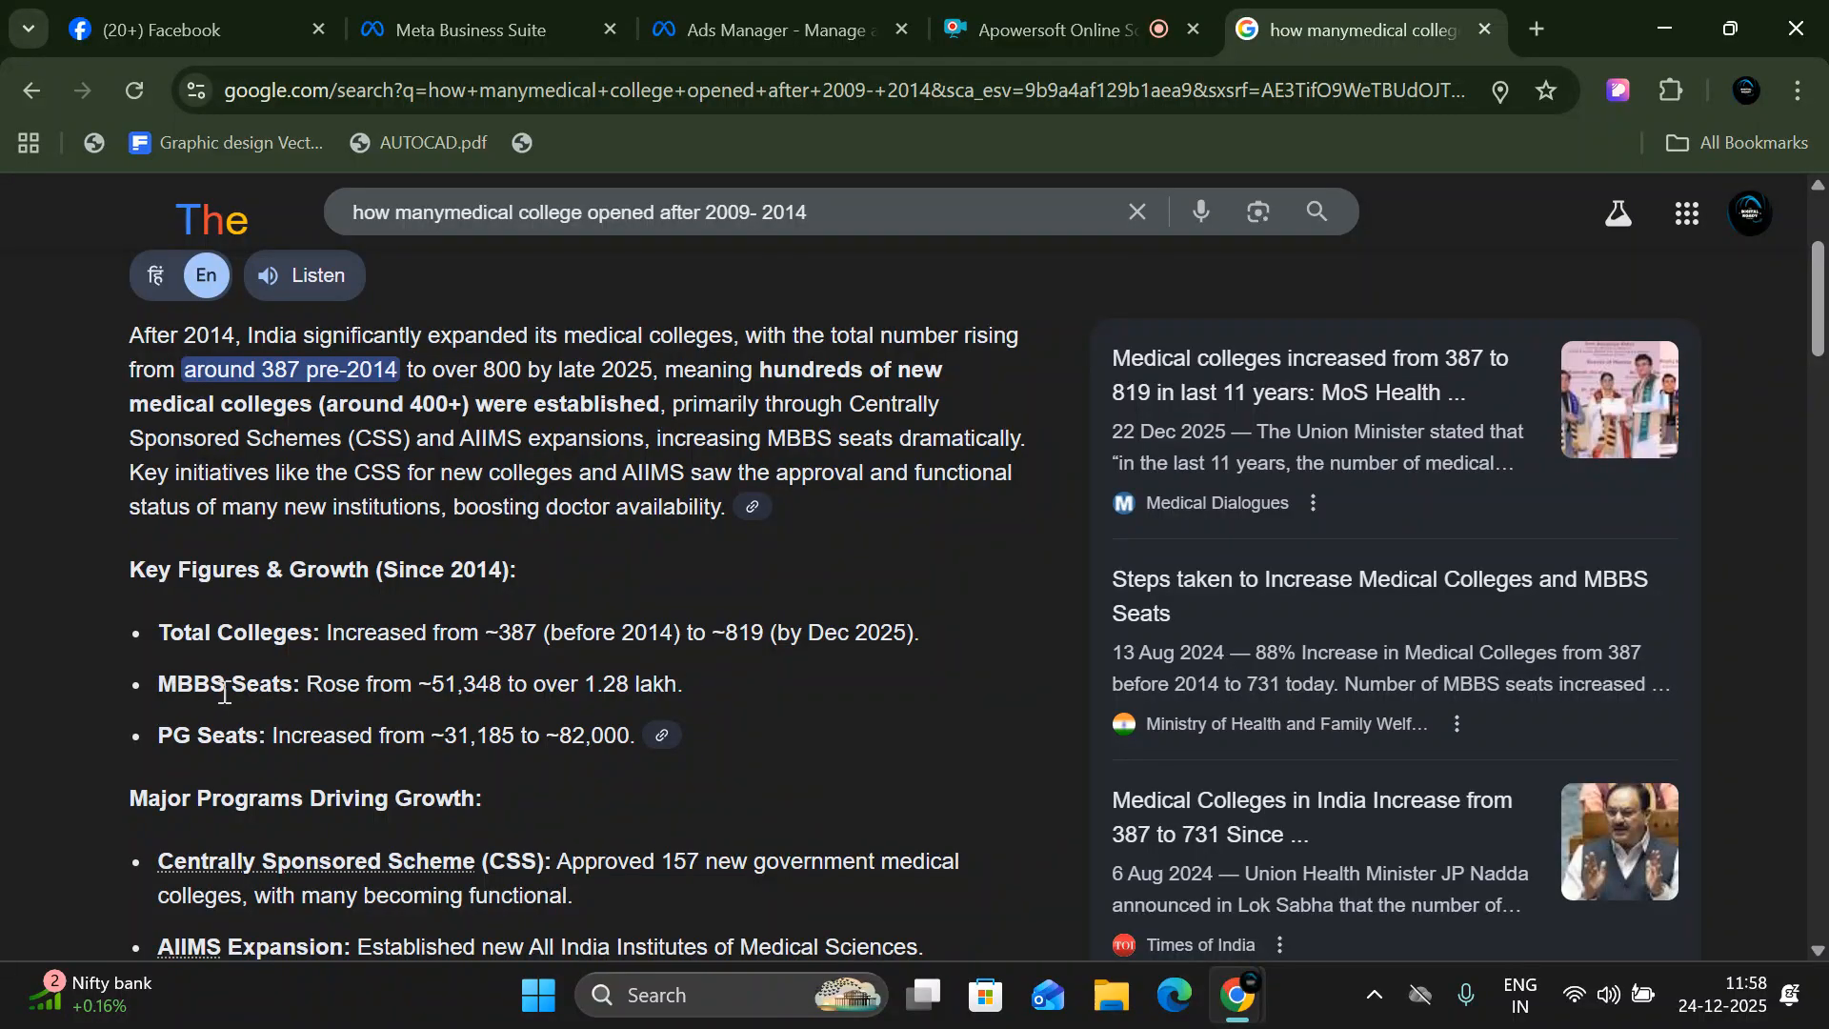
pyautogui.scroll(-6, 621, 723)
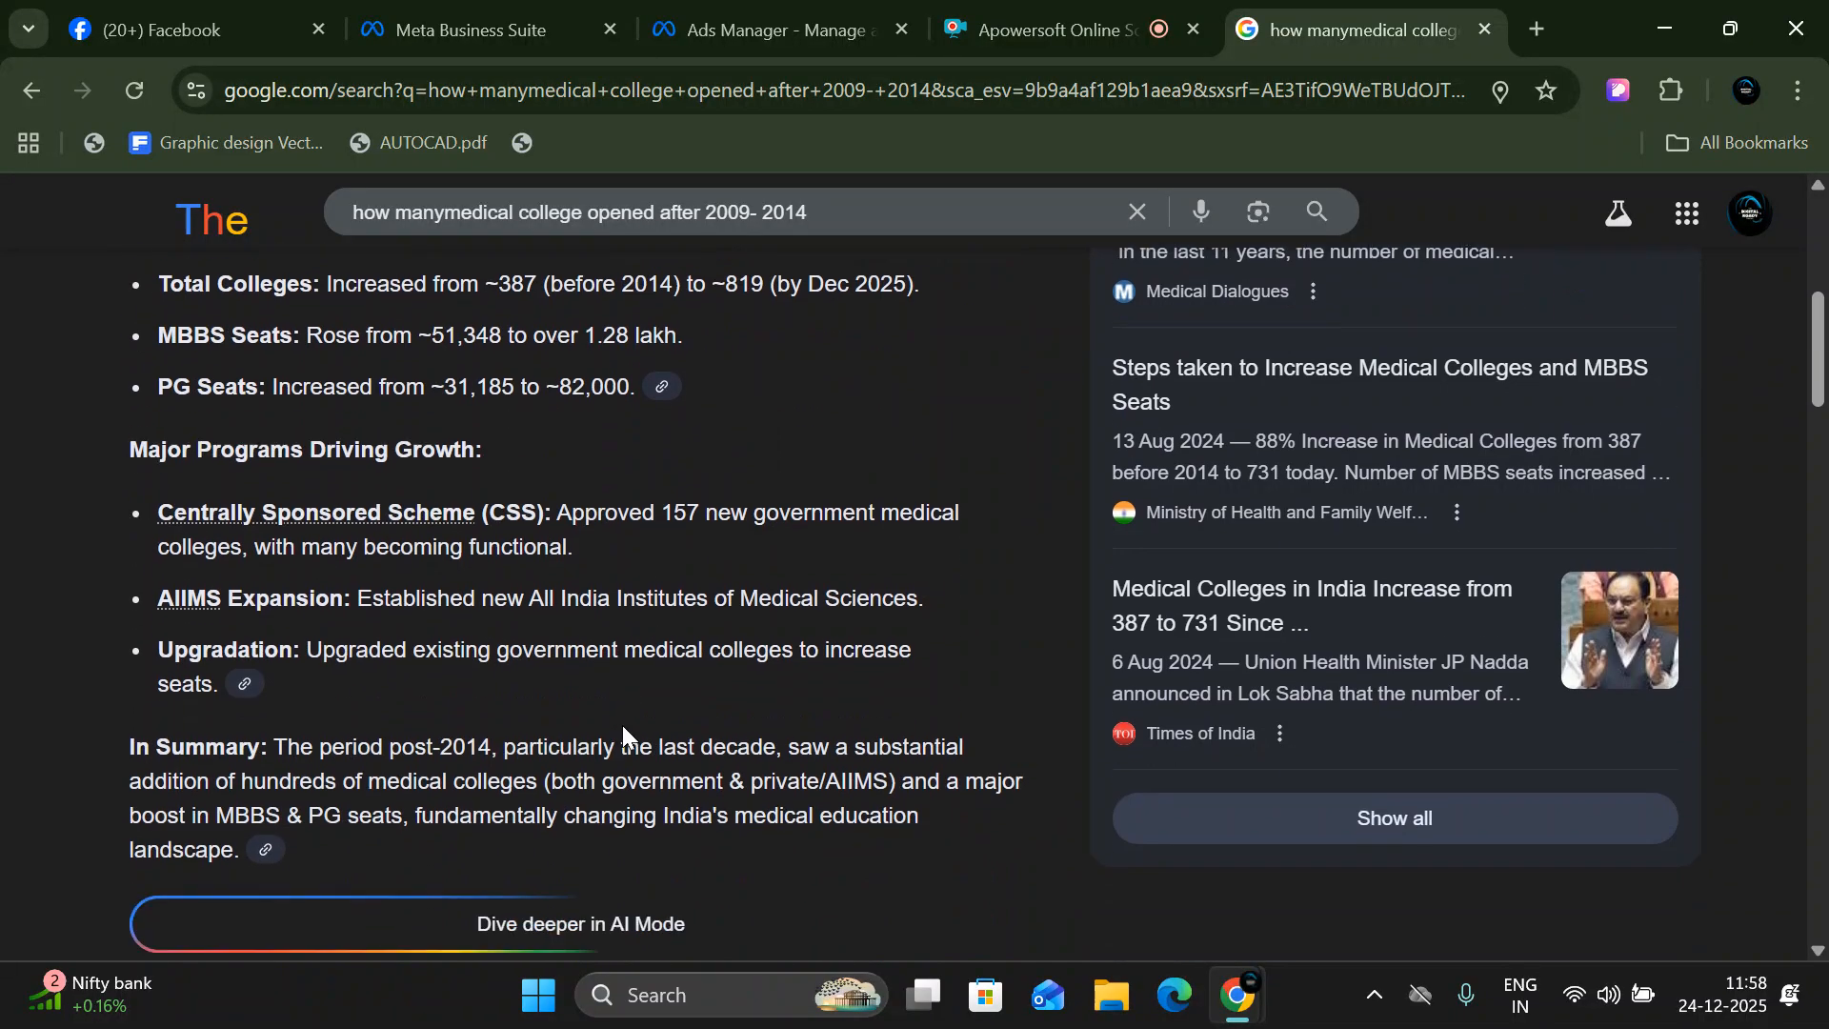
pyautogui.scroll(-5, 624, 729)
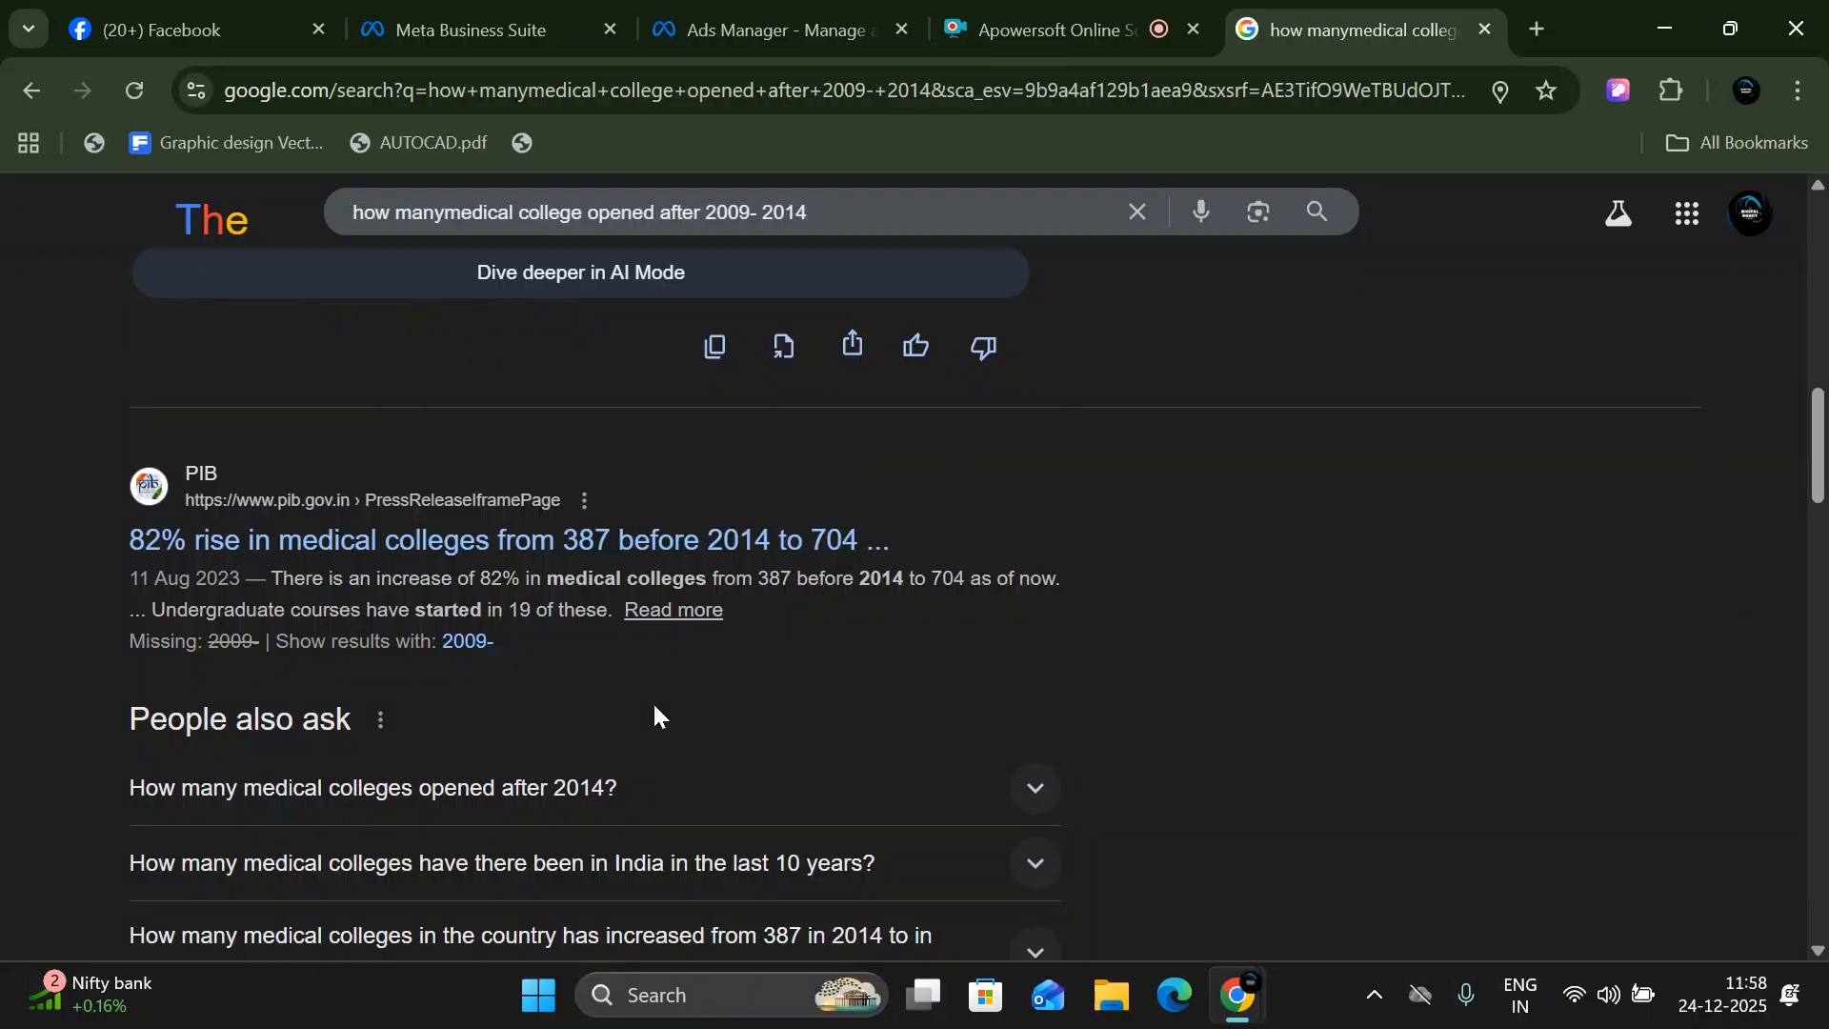
pyautogui.scroll(8, 653, 714)
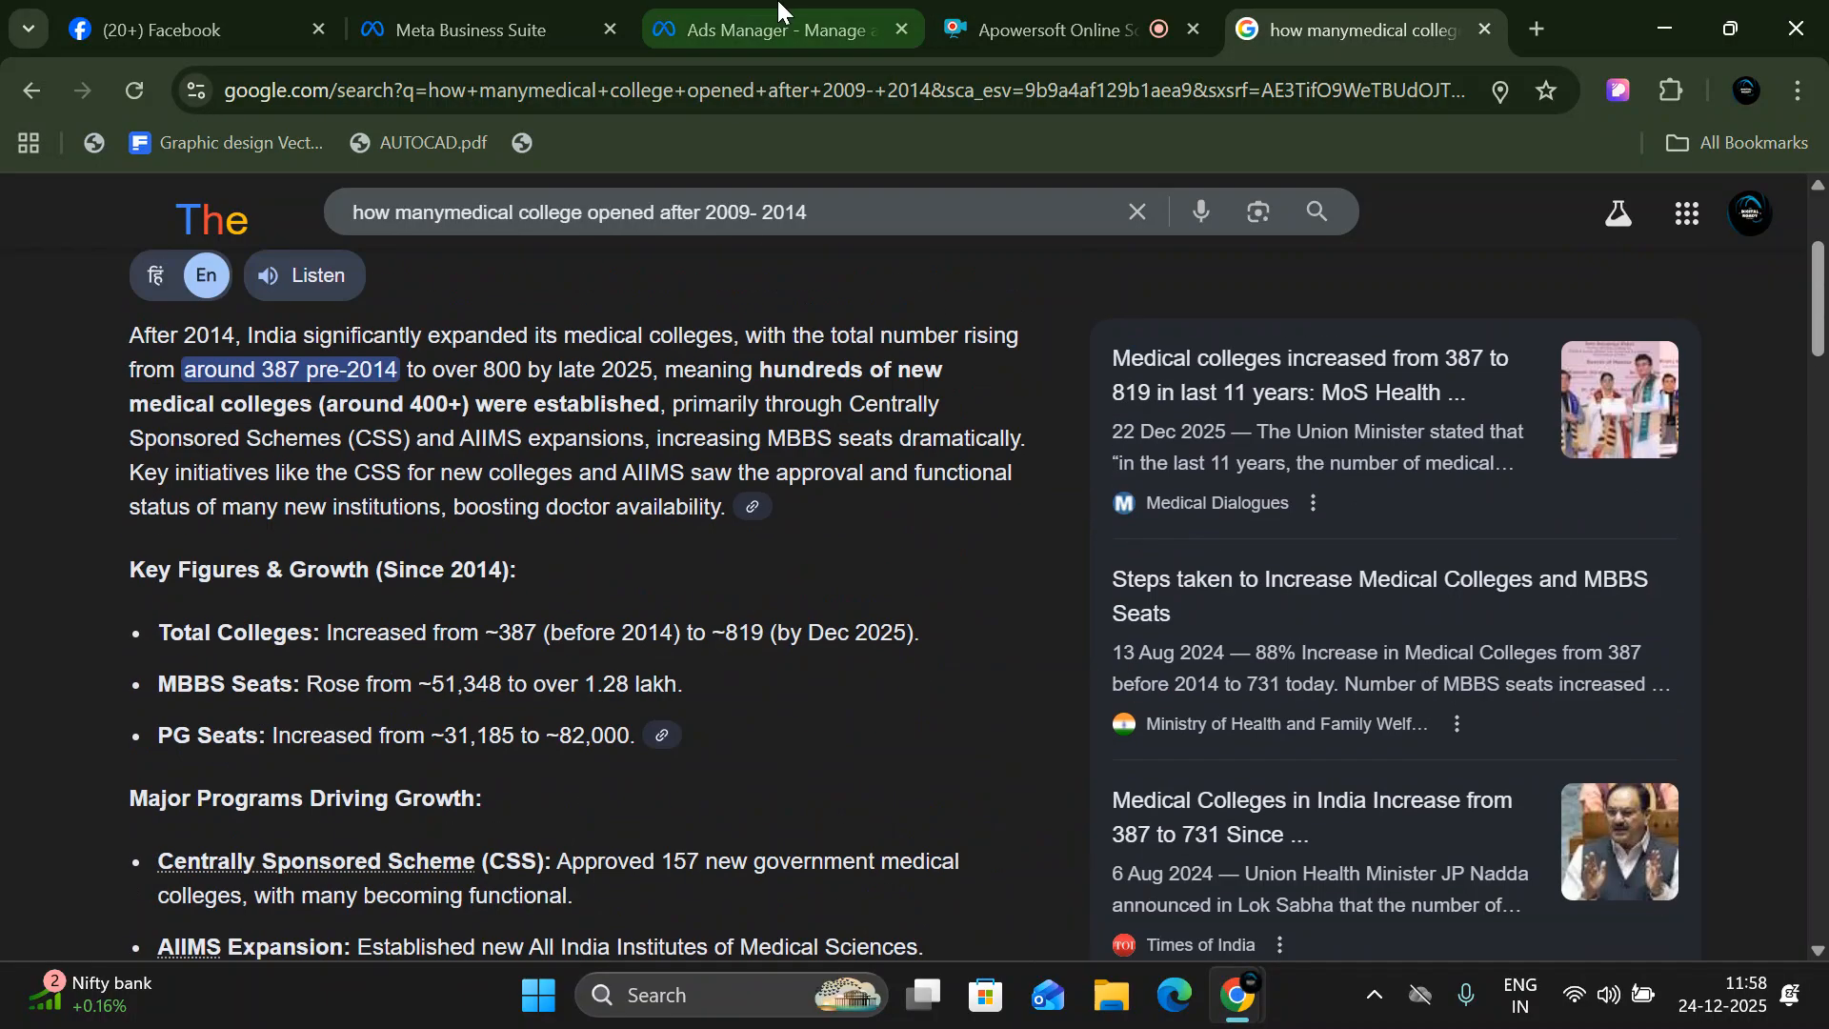
# - Switch back to Ads Manager, open the audience controls for all campaigns and highlight the dialog's heading
pyautogui.click(781, 30)
pyautogui.scroll(-2, 505, 571)
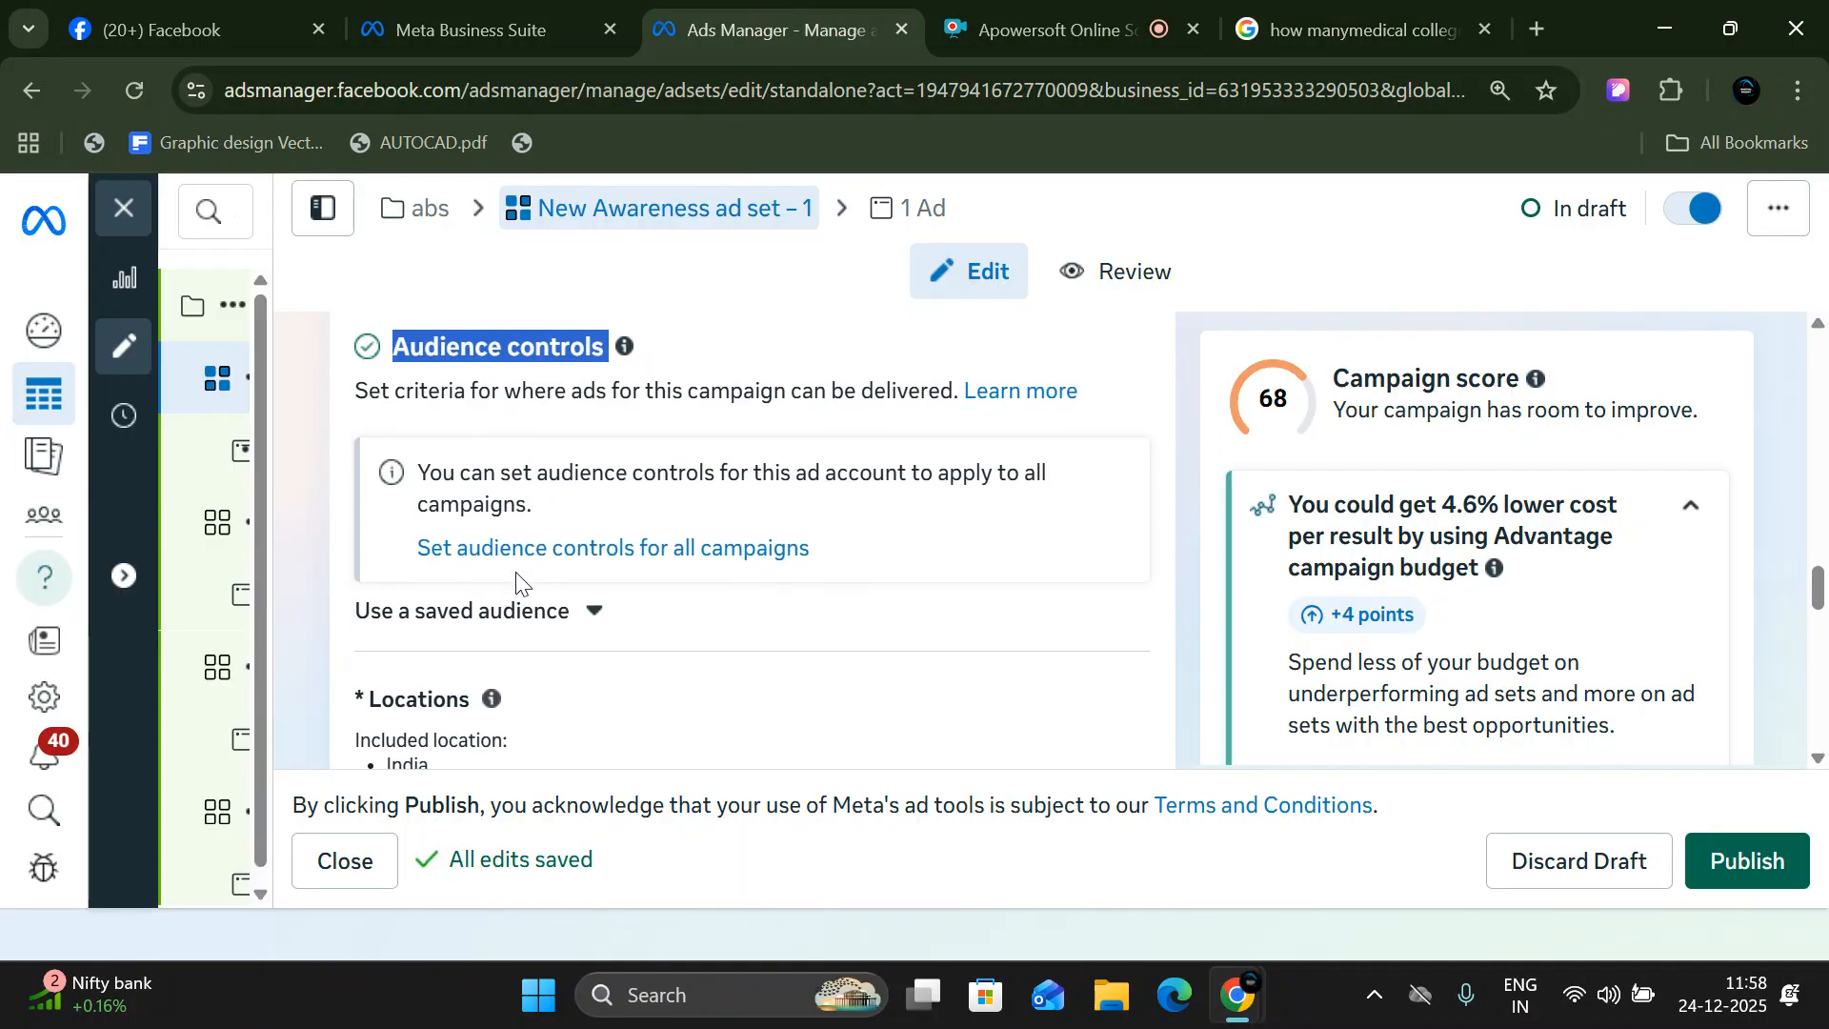
pyautogui.click(525, 550)
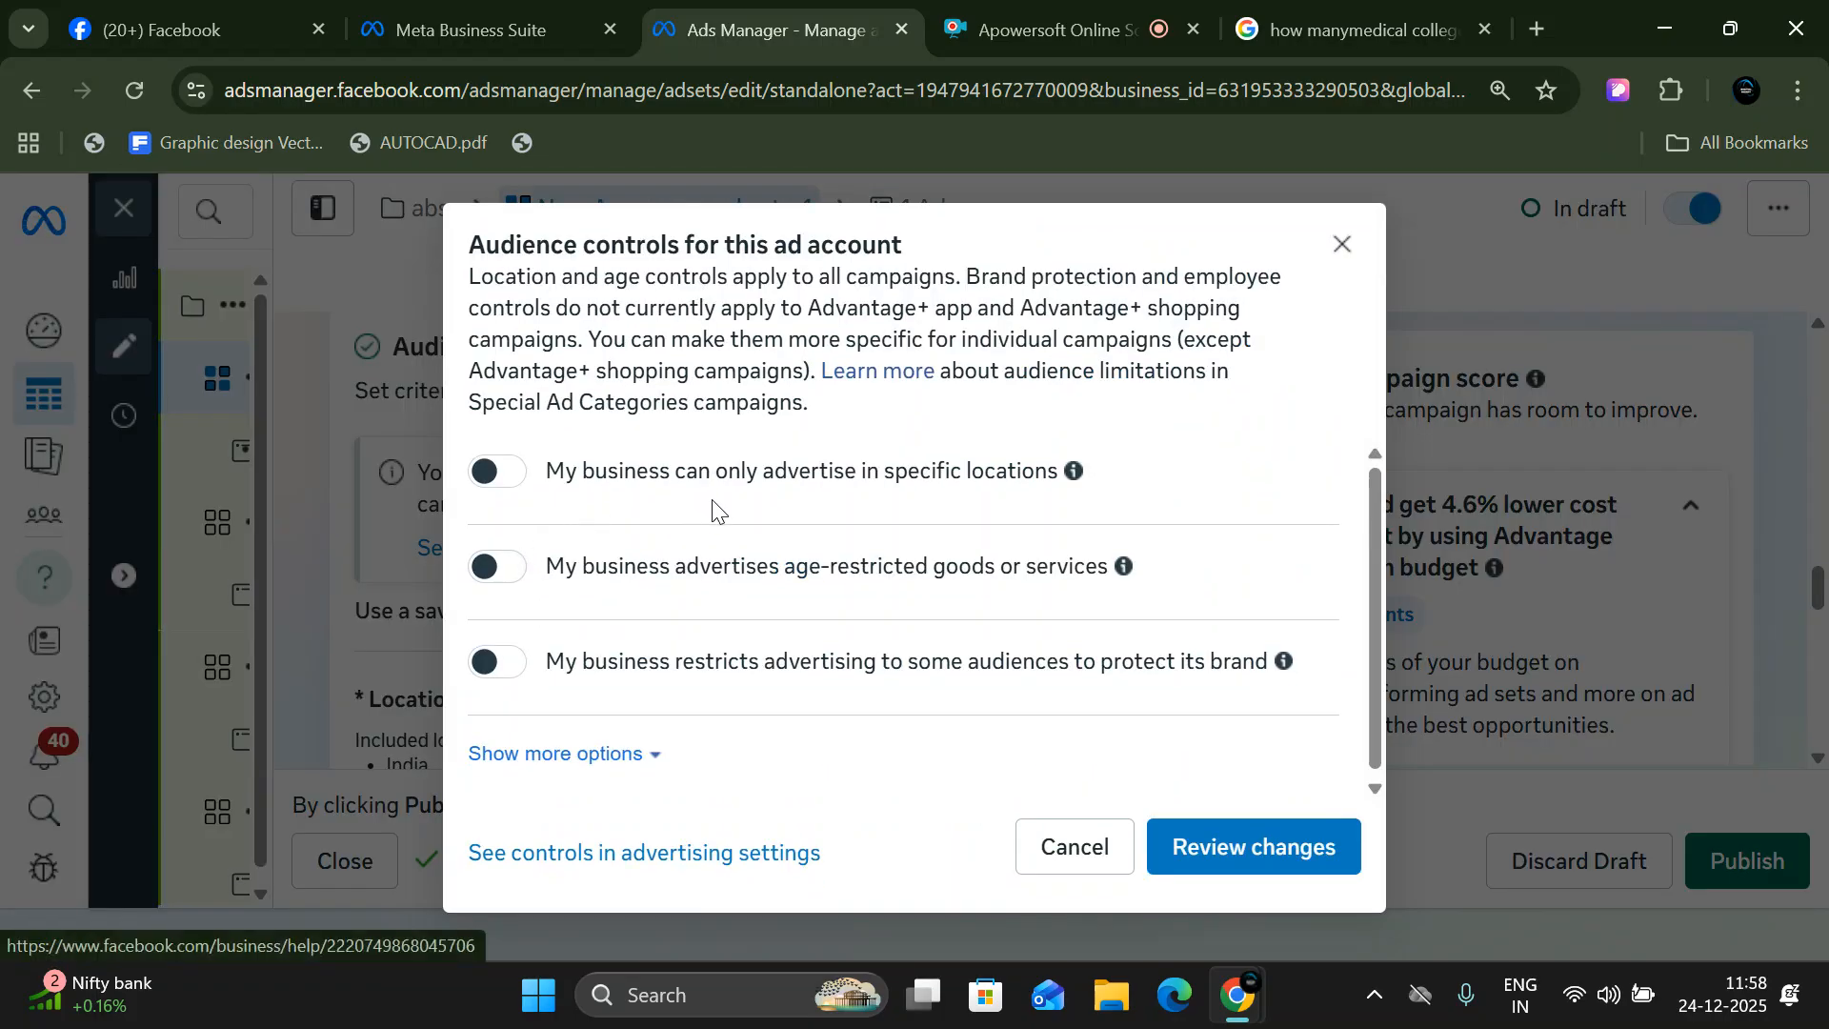
pyautogui.click(1072, 853)
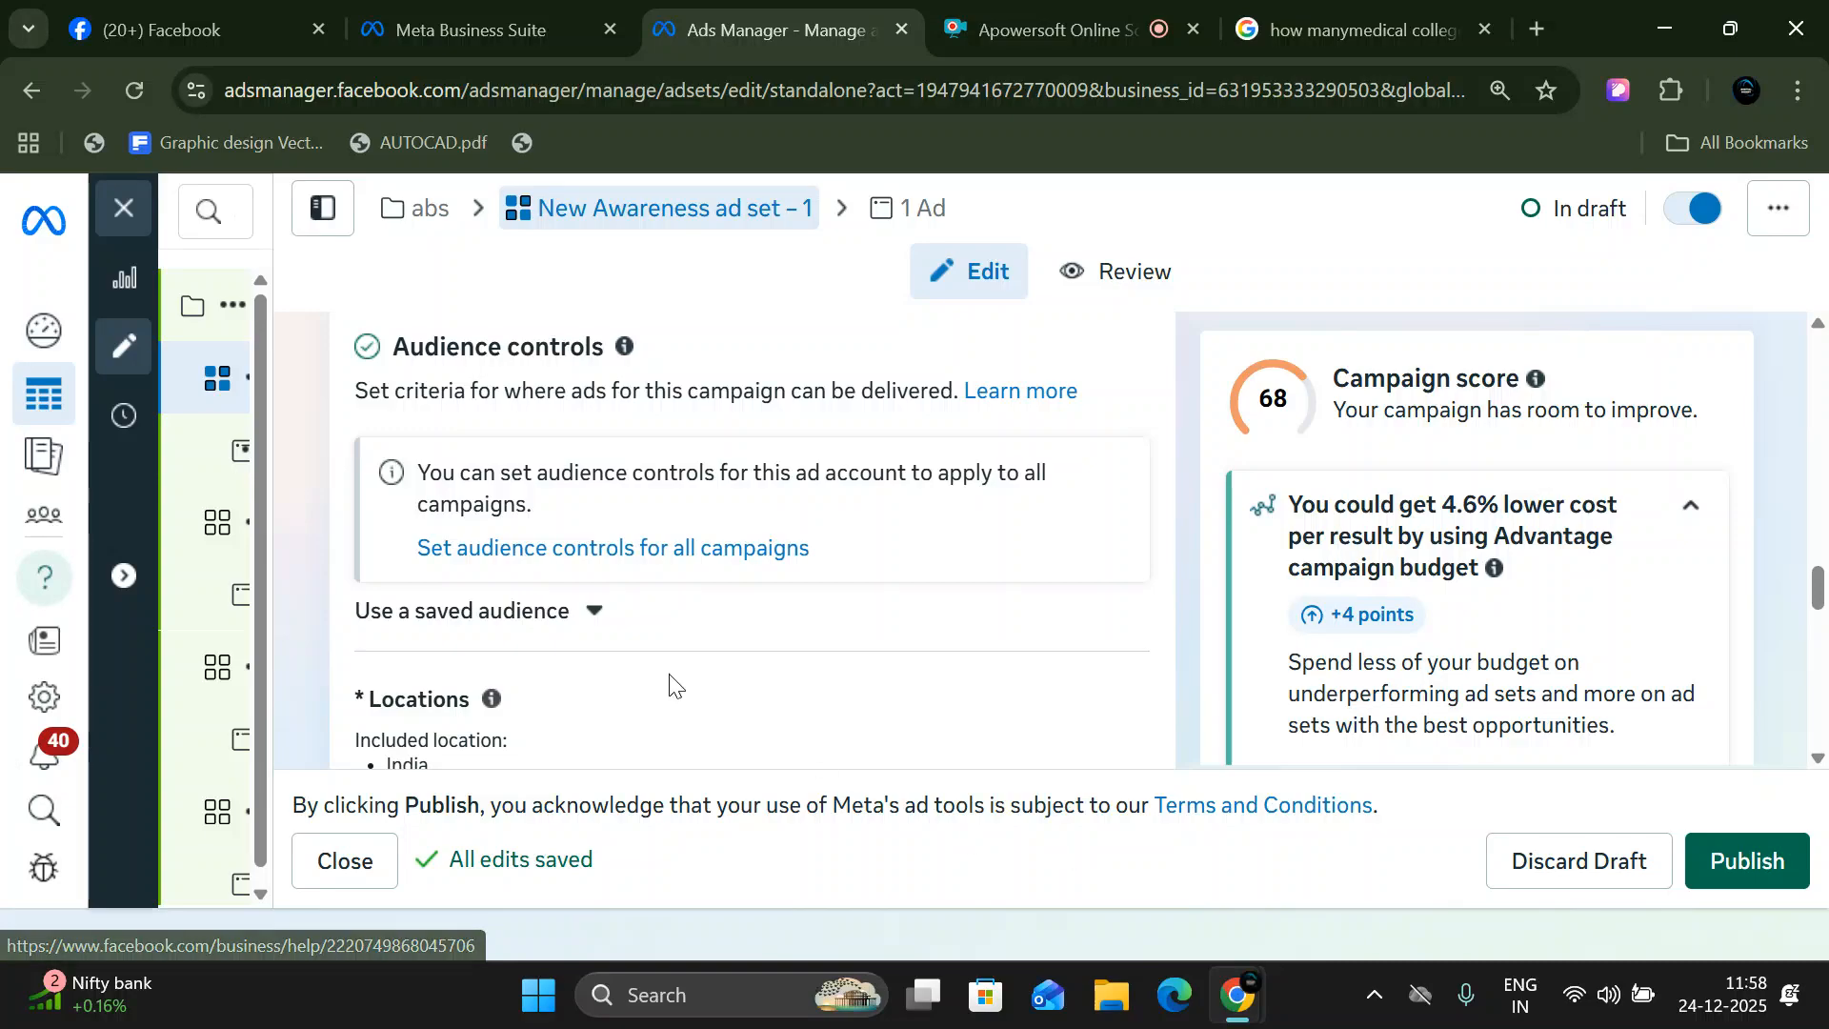
pyautogui.click(575, 552)
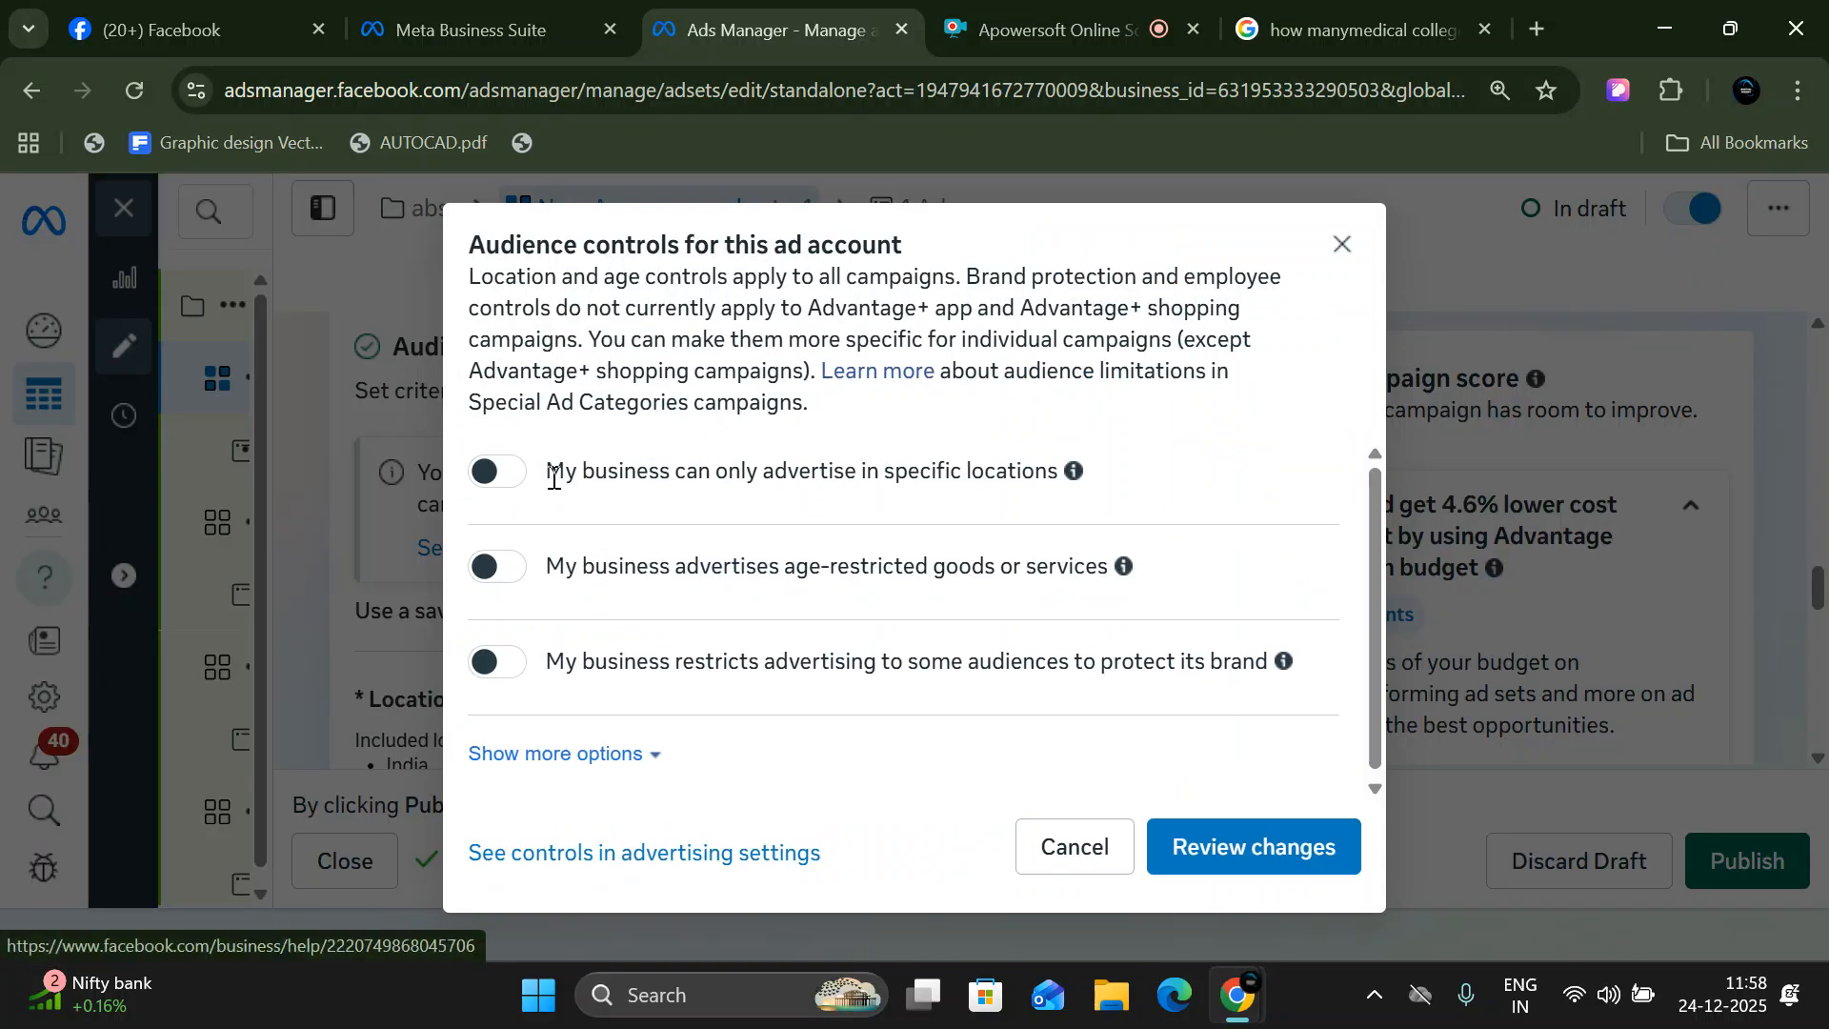
pyautogui.moveTo(500, 245); pyautogui.dragTo(904, 245)
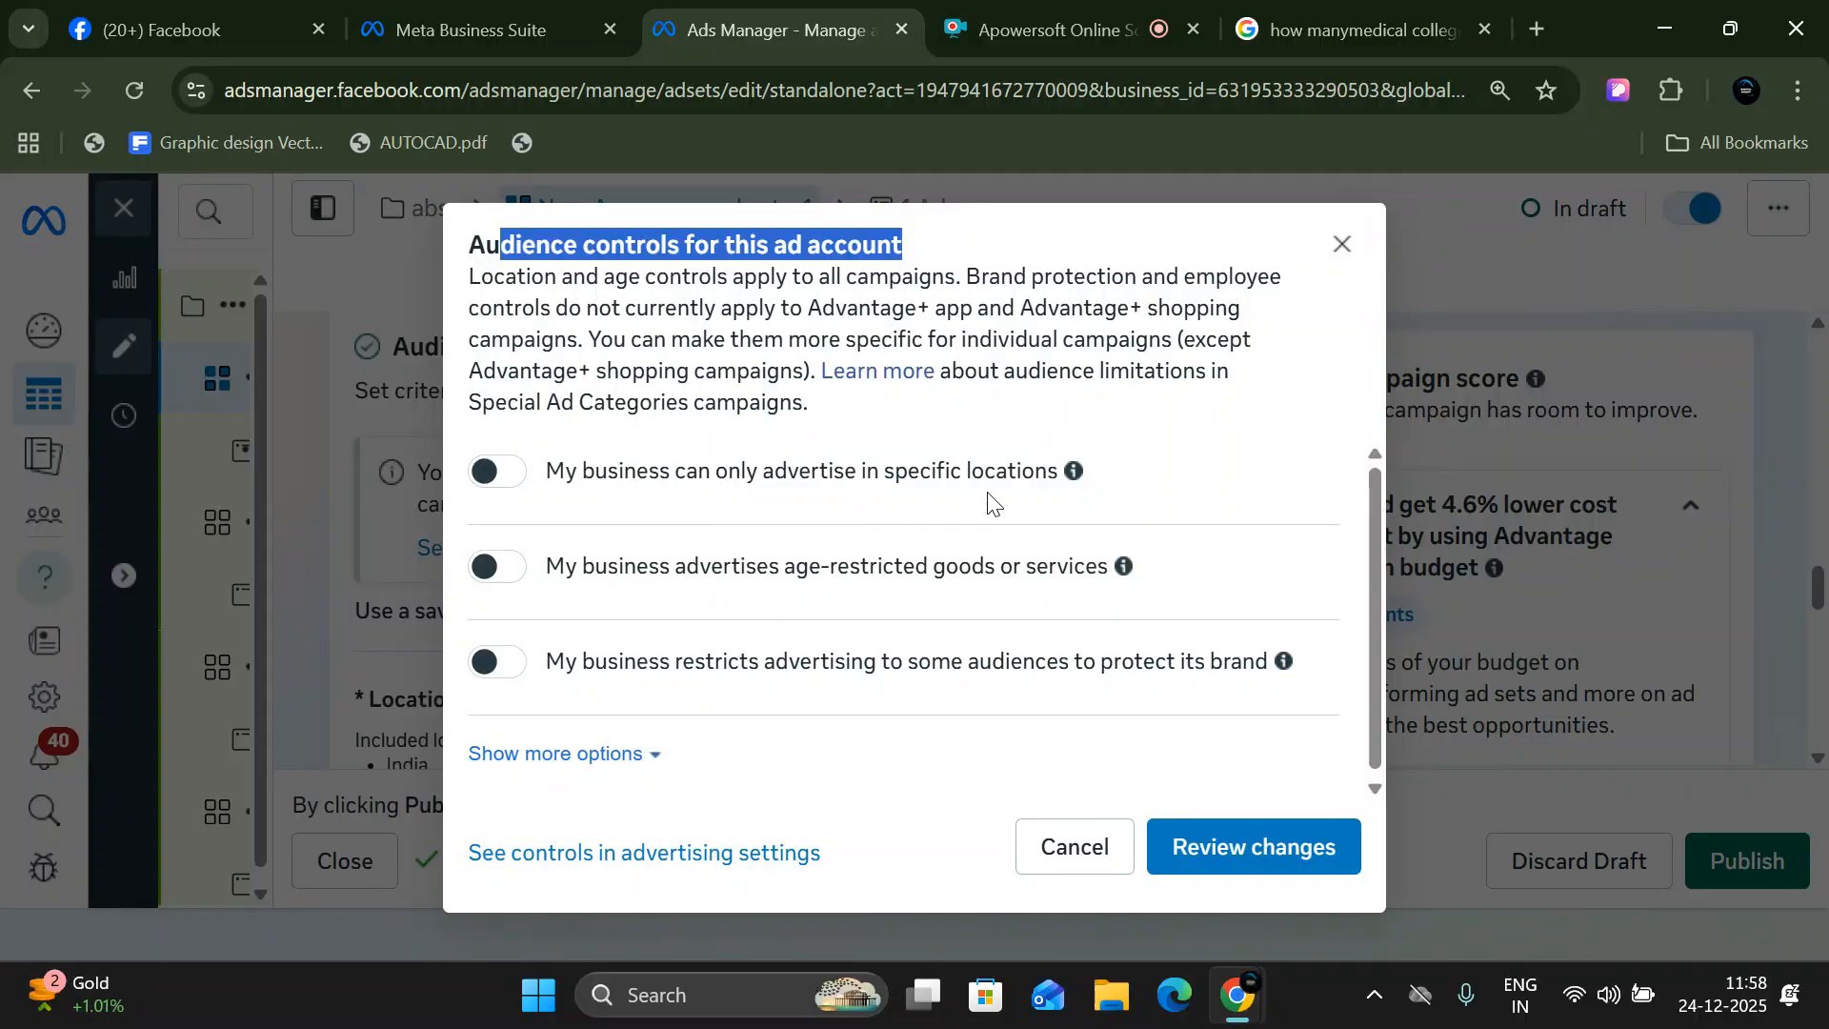
# - Try to restrict the ad account's advertising to specific locations with a search for "dhanbad", browse the location categories, and cancel the audience controls
pyautogui.click(510, 479)
pyautogui.click(724, 583)
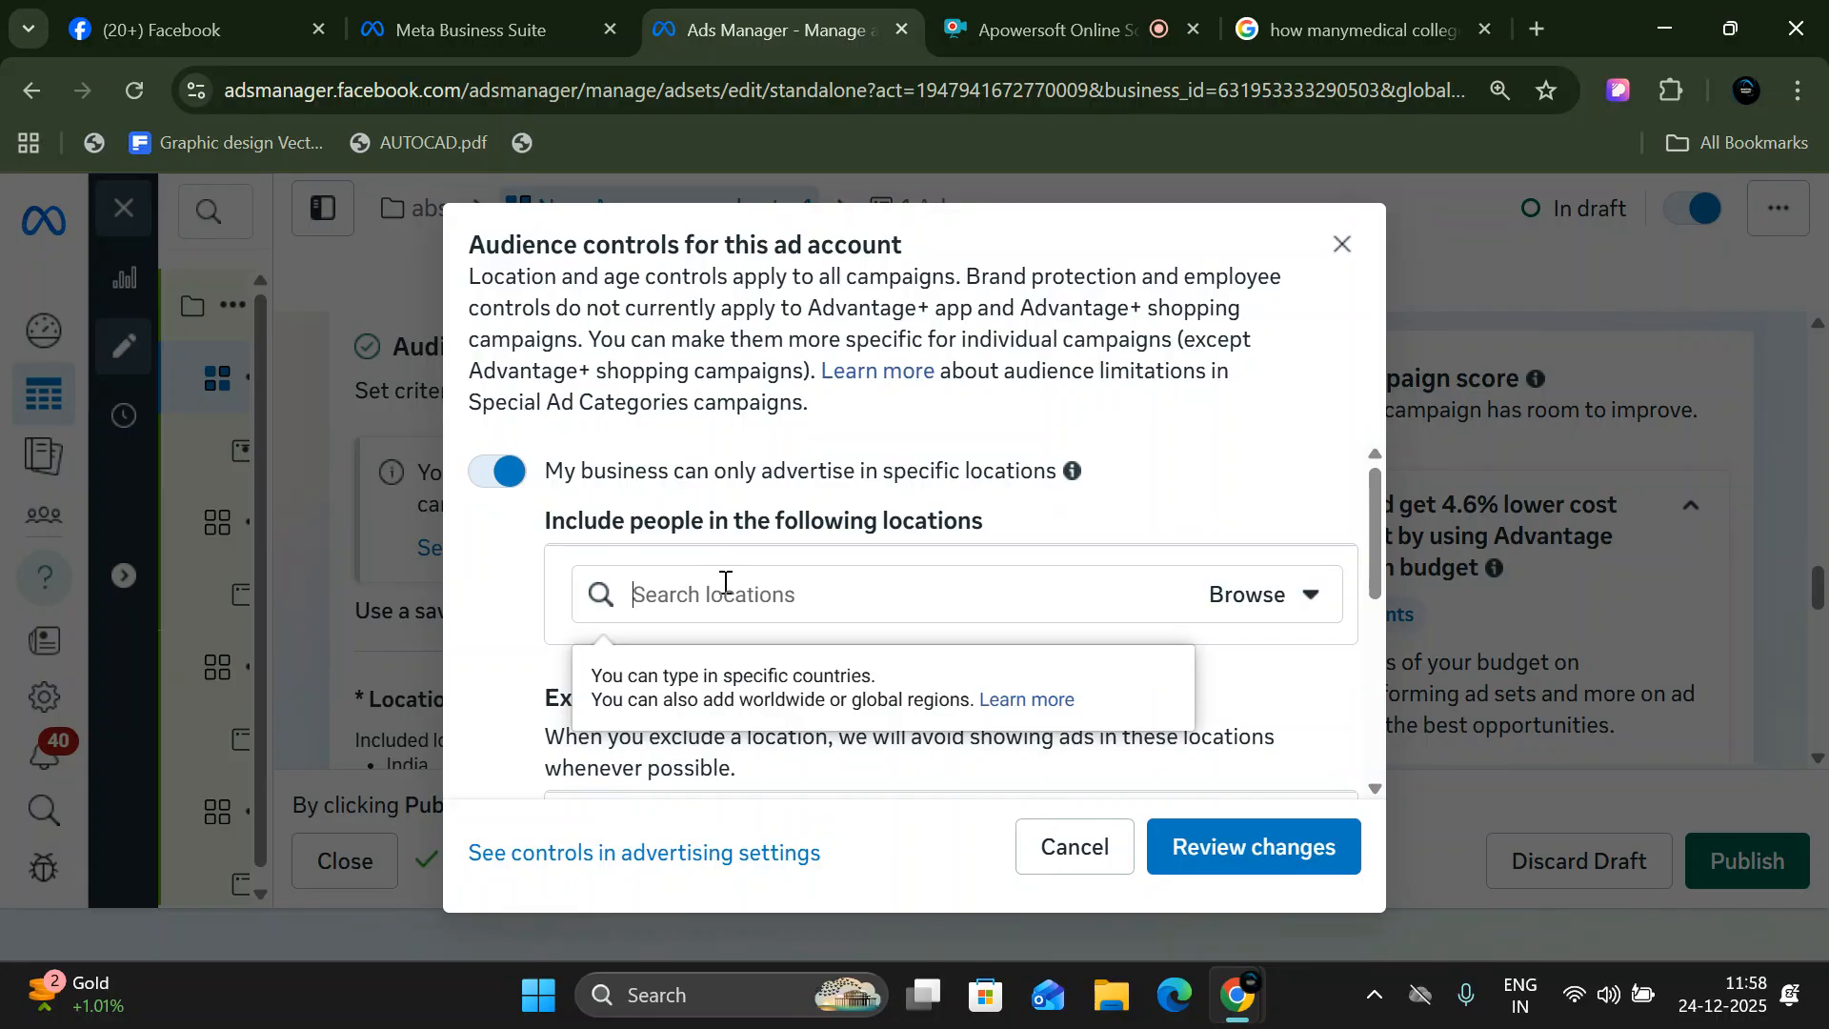
pyautogui.write('dhanbad')
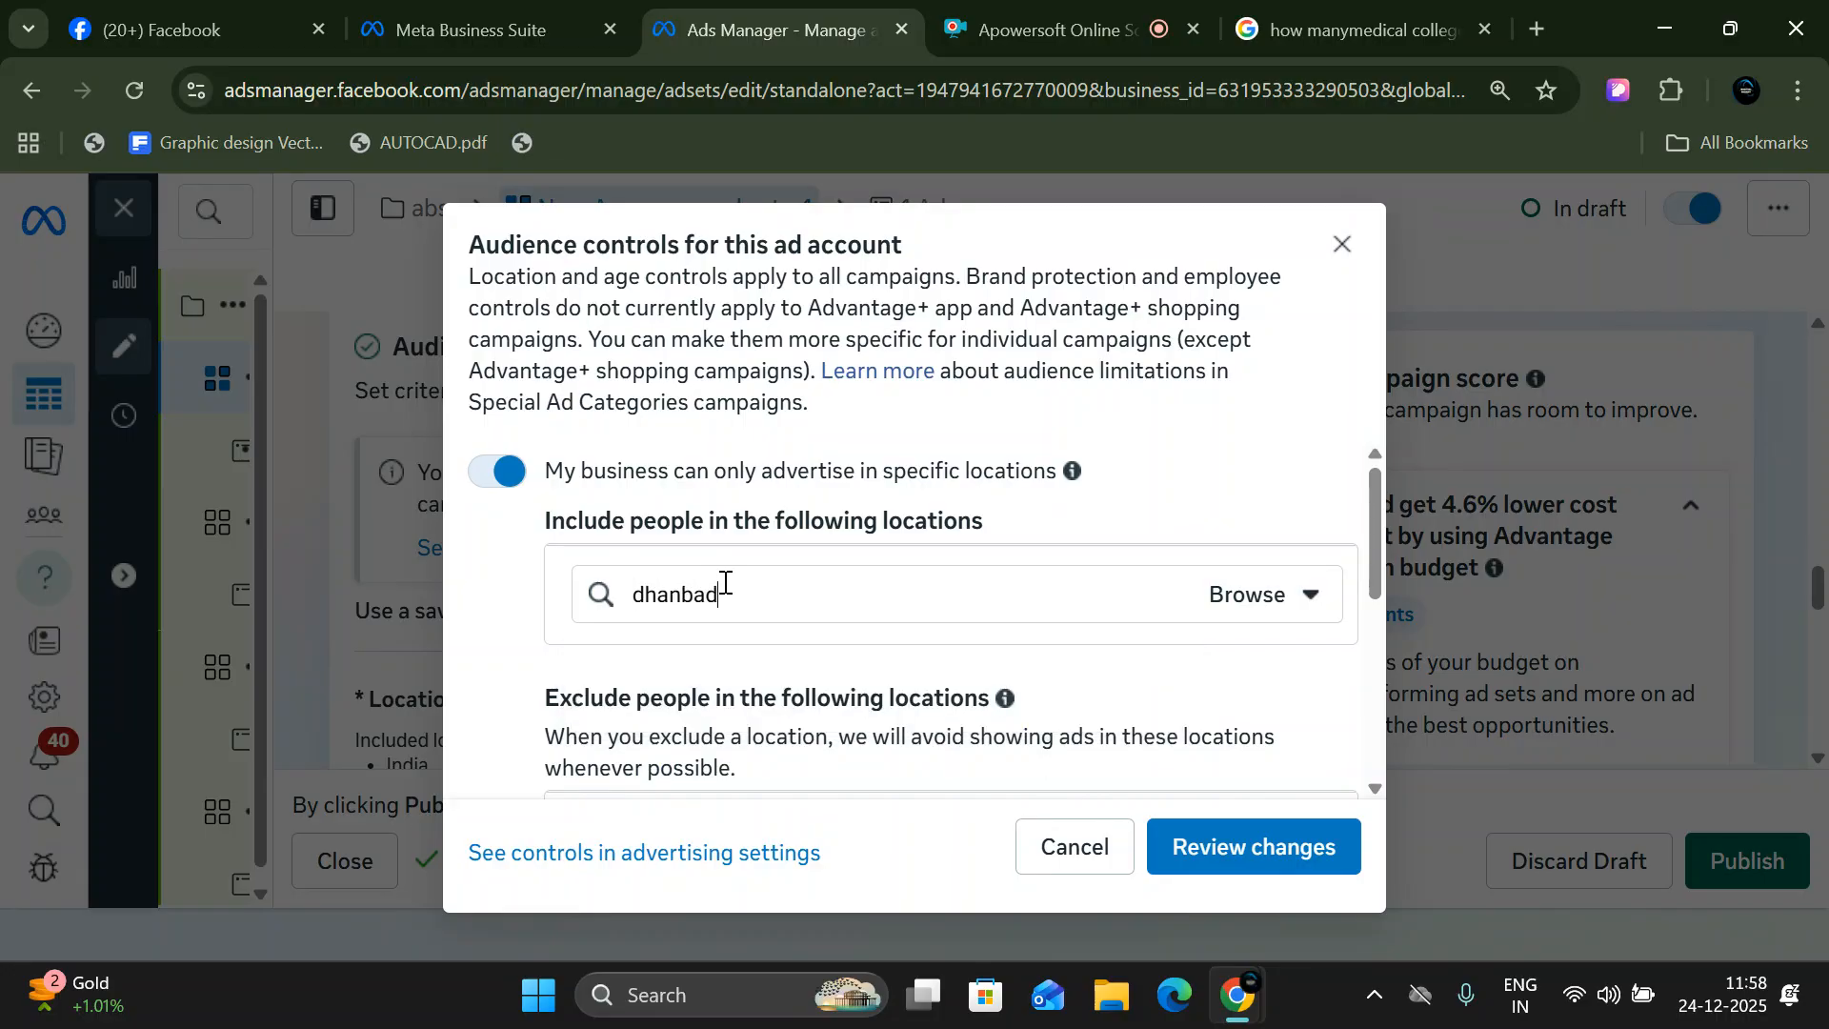
pyautogui.scroll(-1, 812, 597)
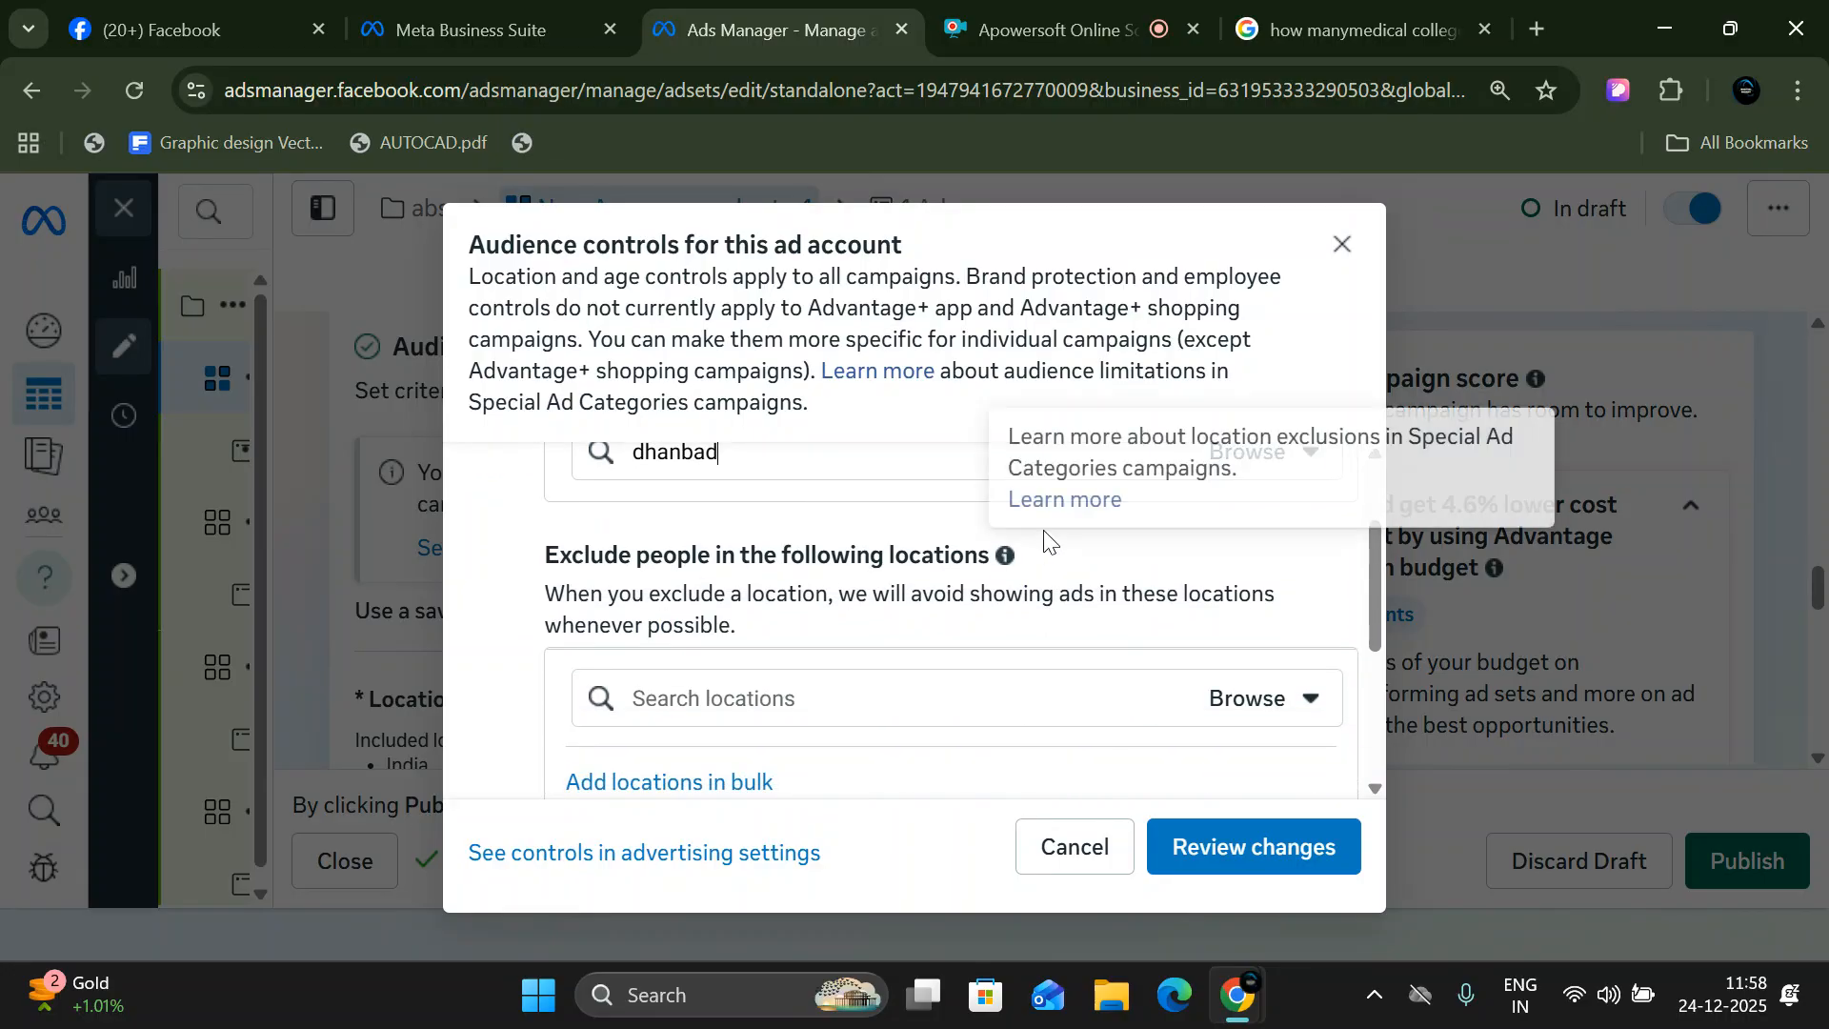
pyautogui.scroll(1, 505, 539)
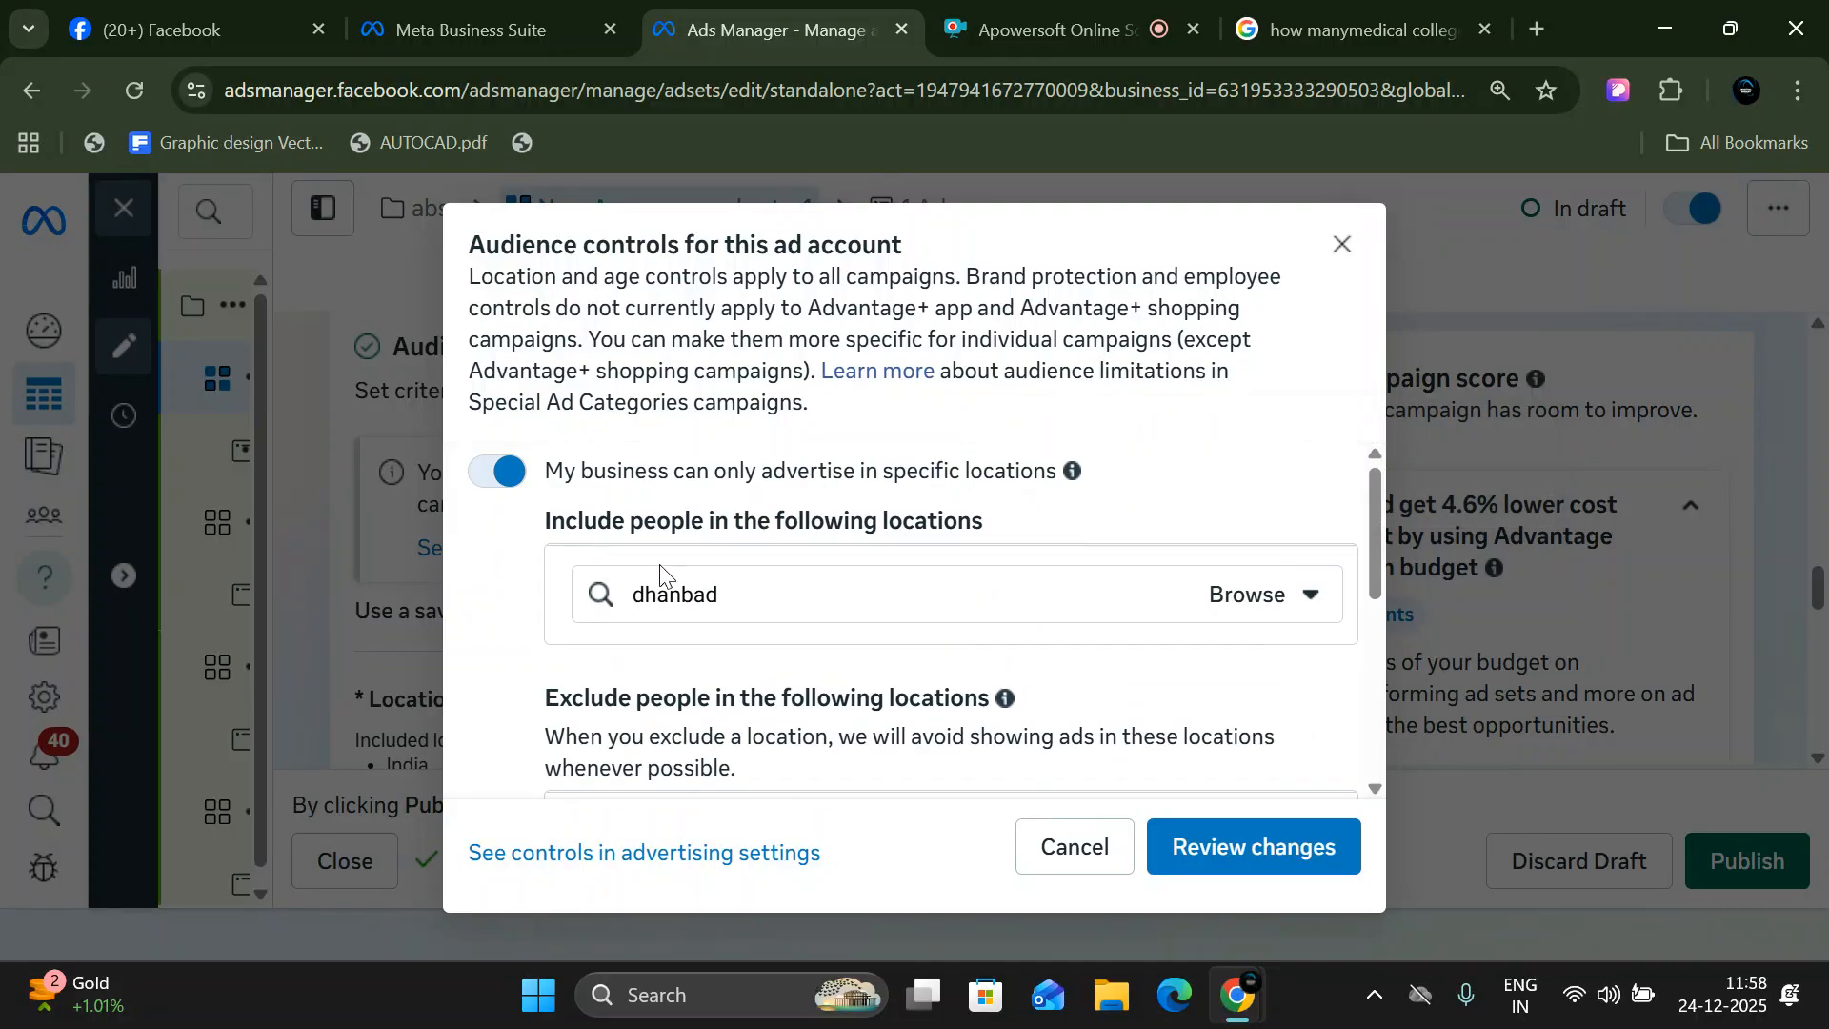
pyautogui.click(1208, 598)
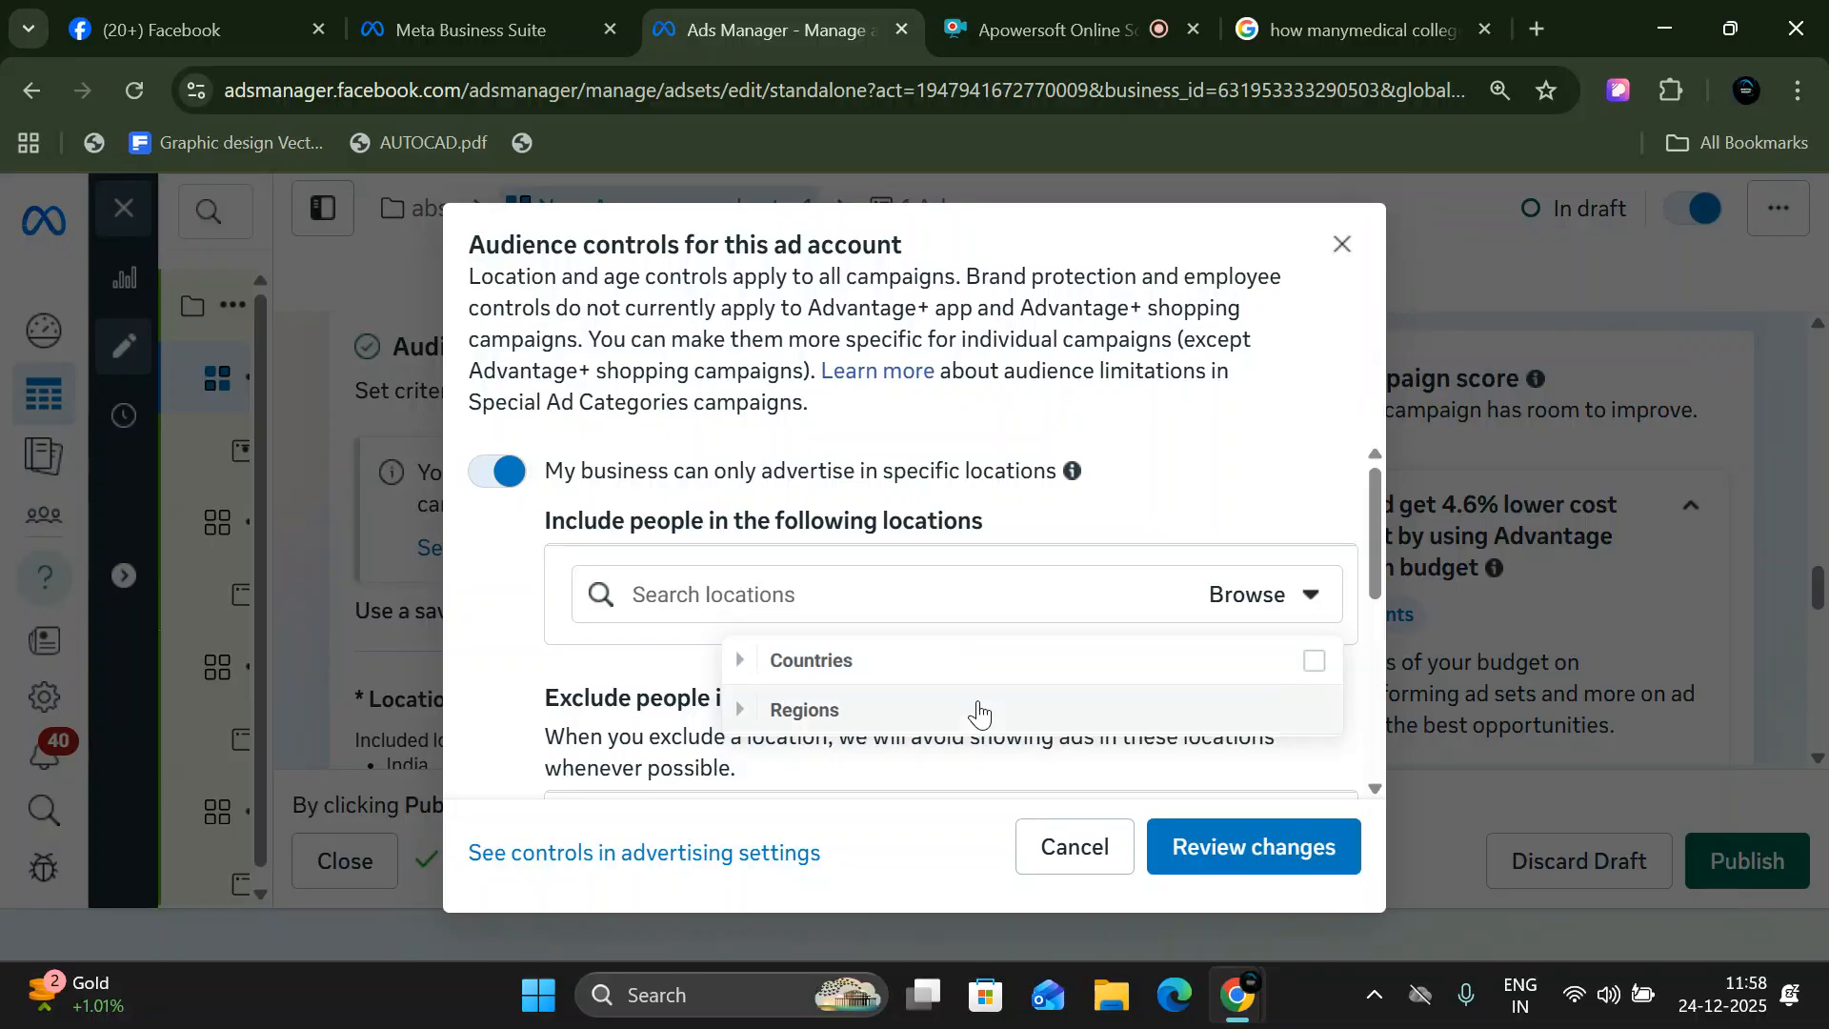
pyautogui.click(497, 473)
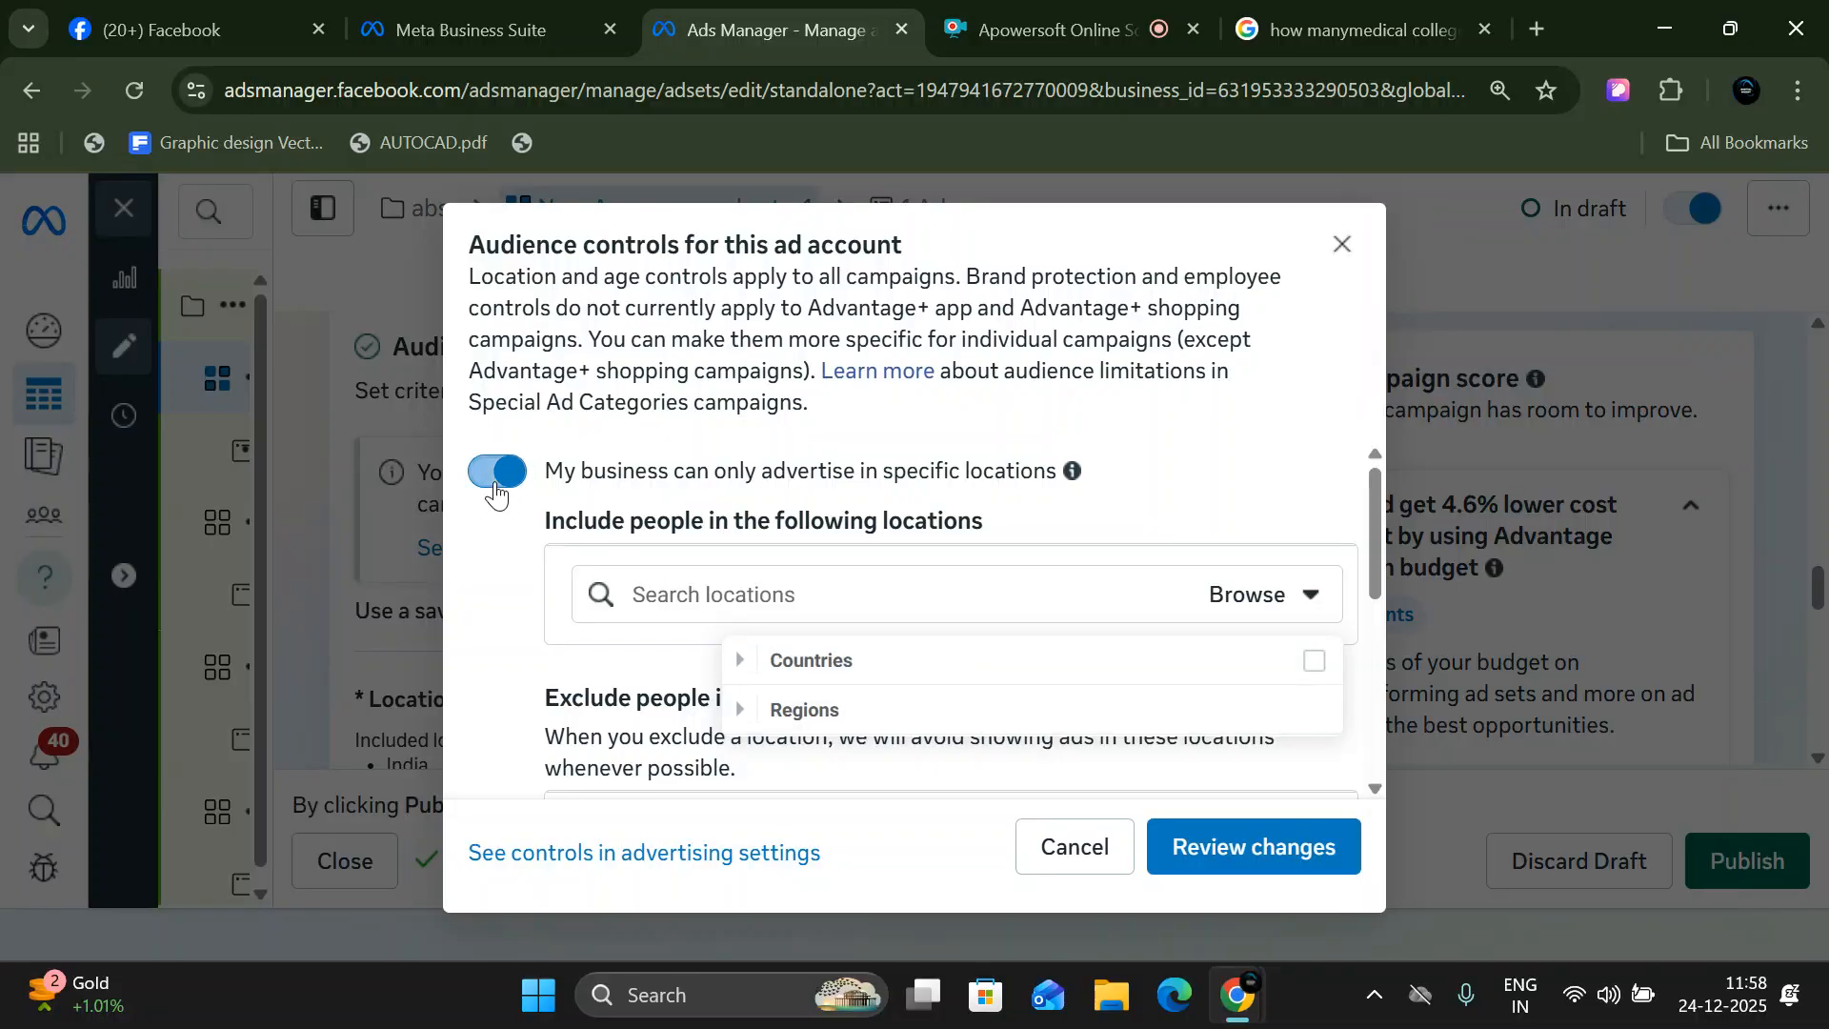
pyautogui.click(1044, 845)
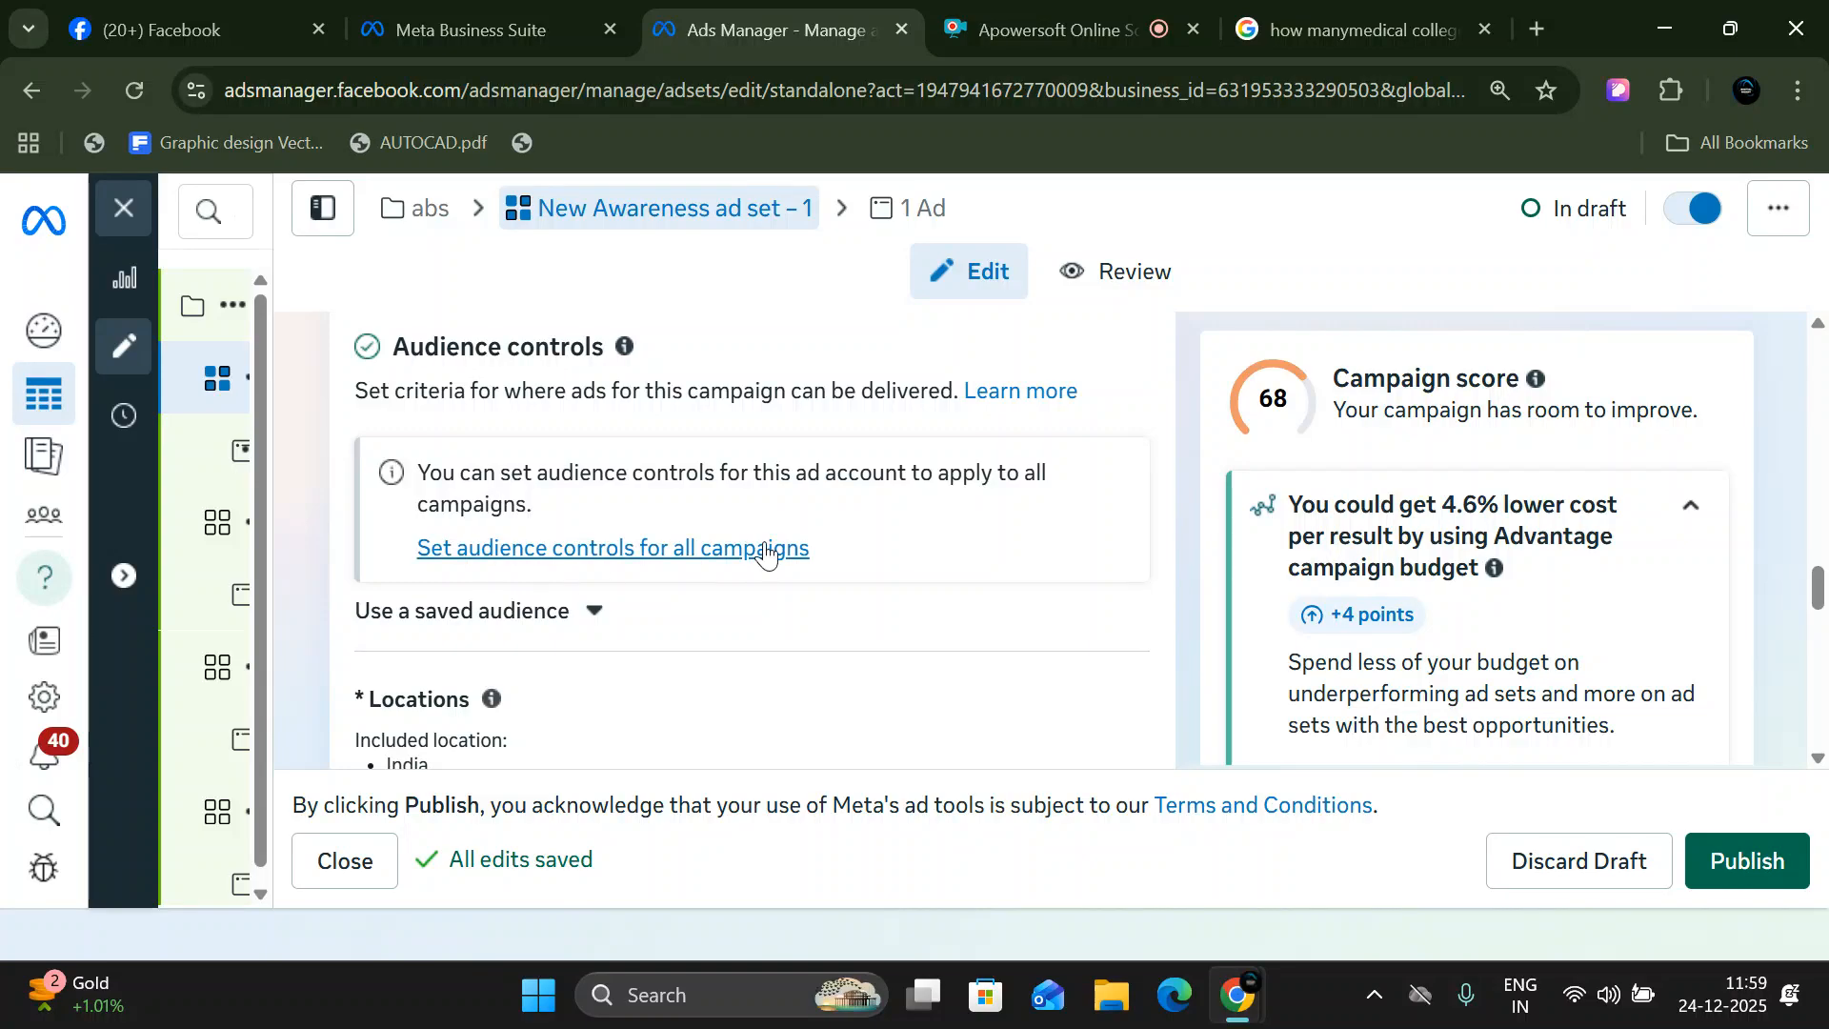
# - Open the ad set's Locations for editing and show the Include and Exclude choices
pyautogui.scroll(-3, 765, 550)
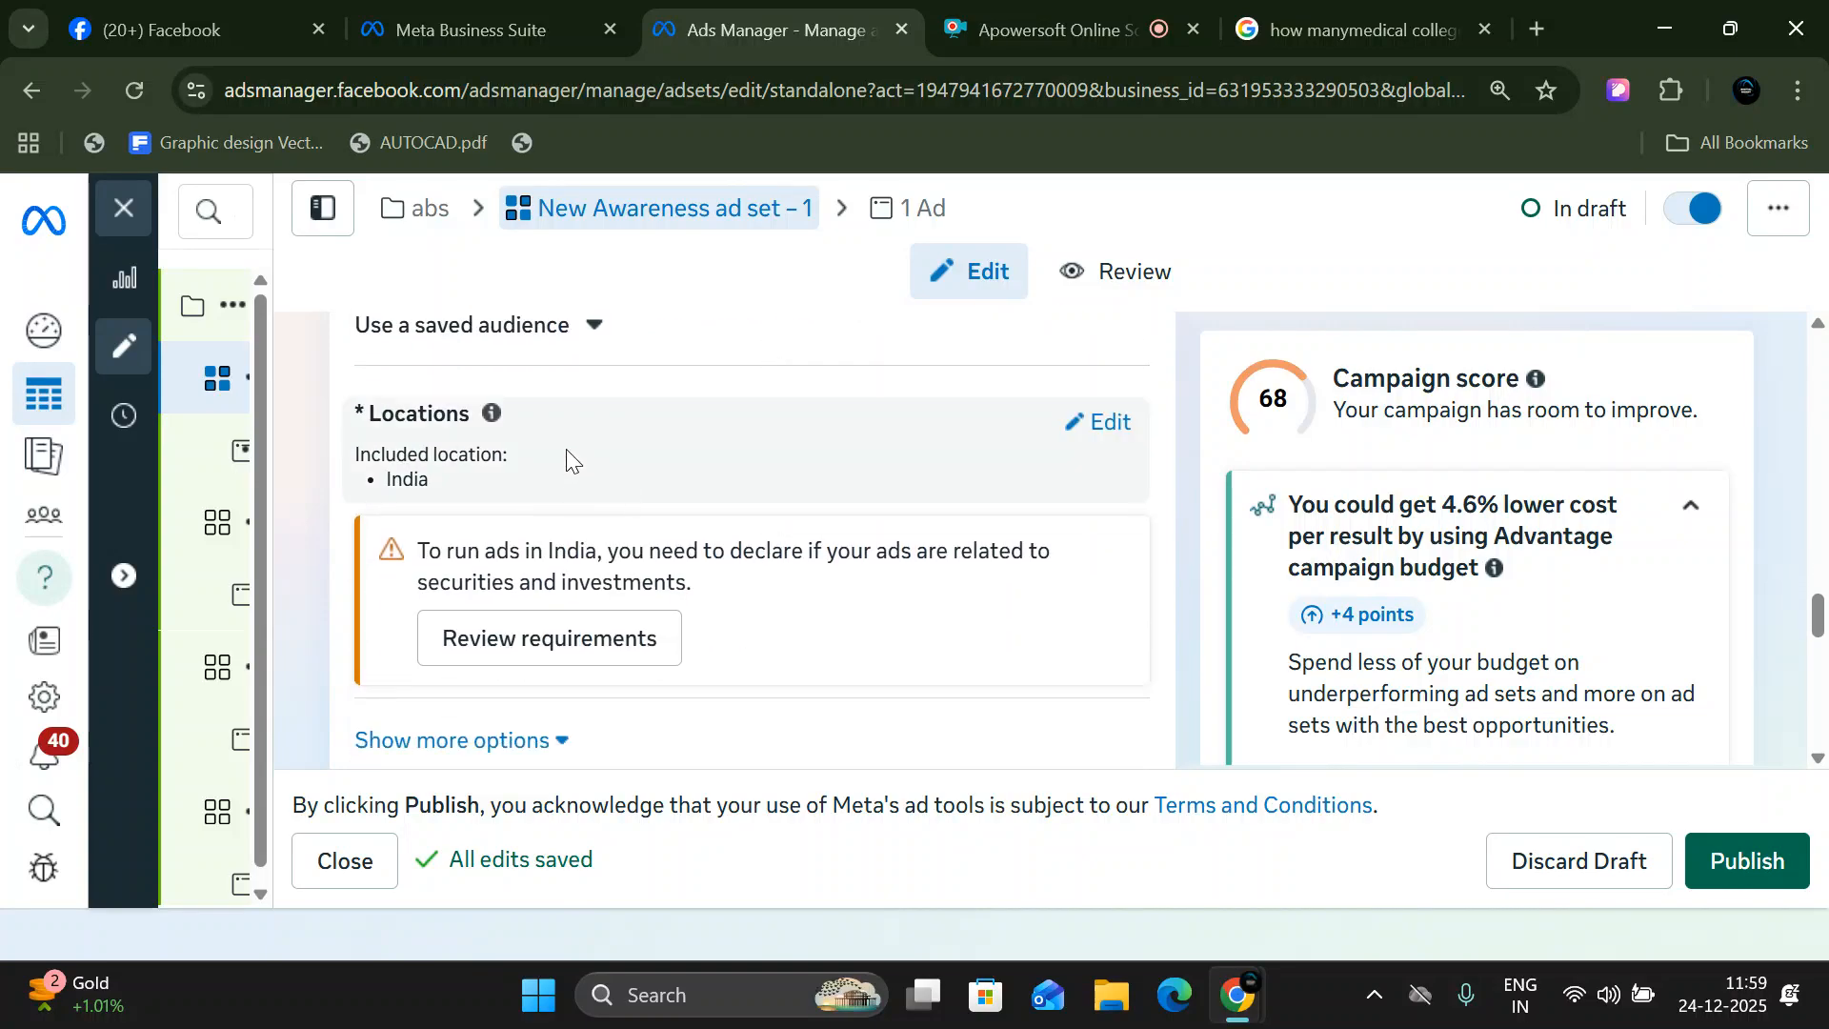
pyautogui.scroll(2, 479, 500)
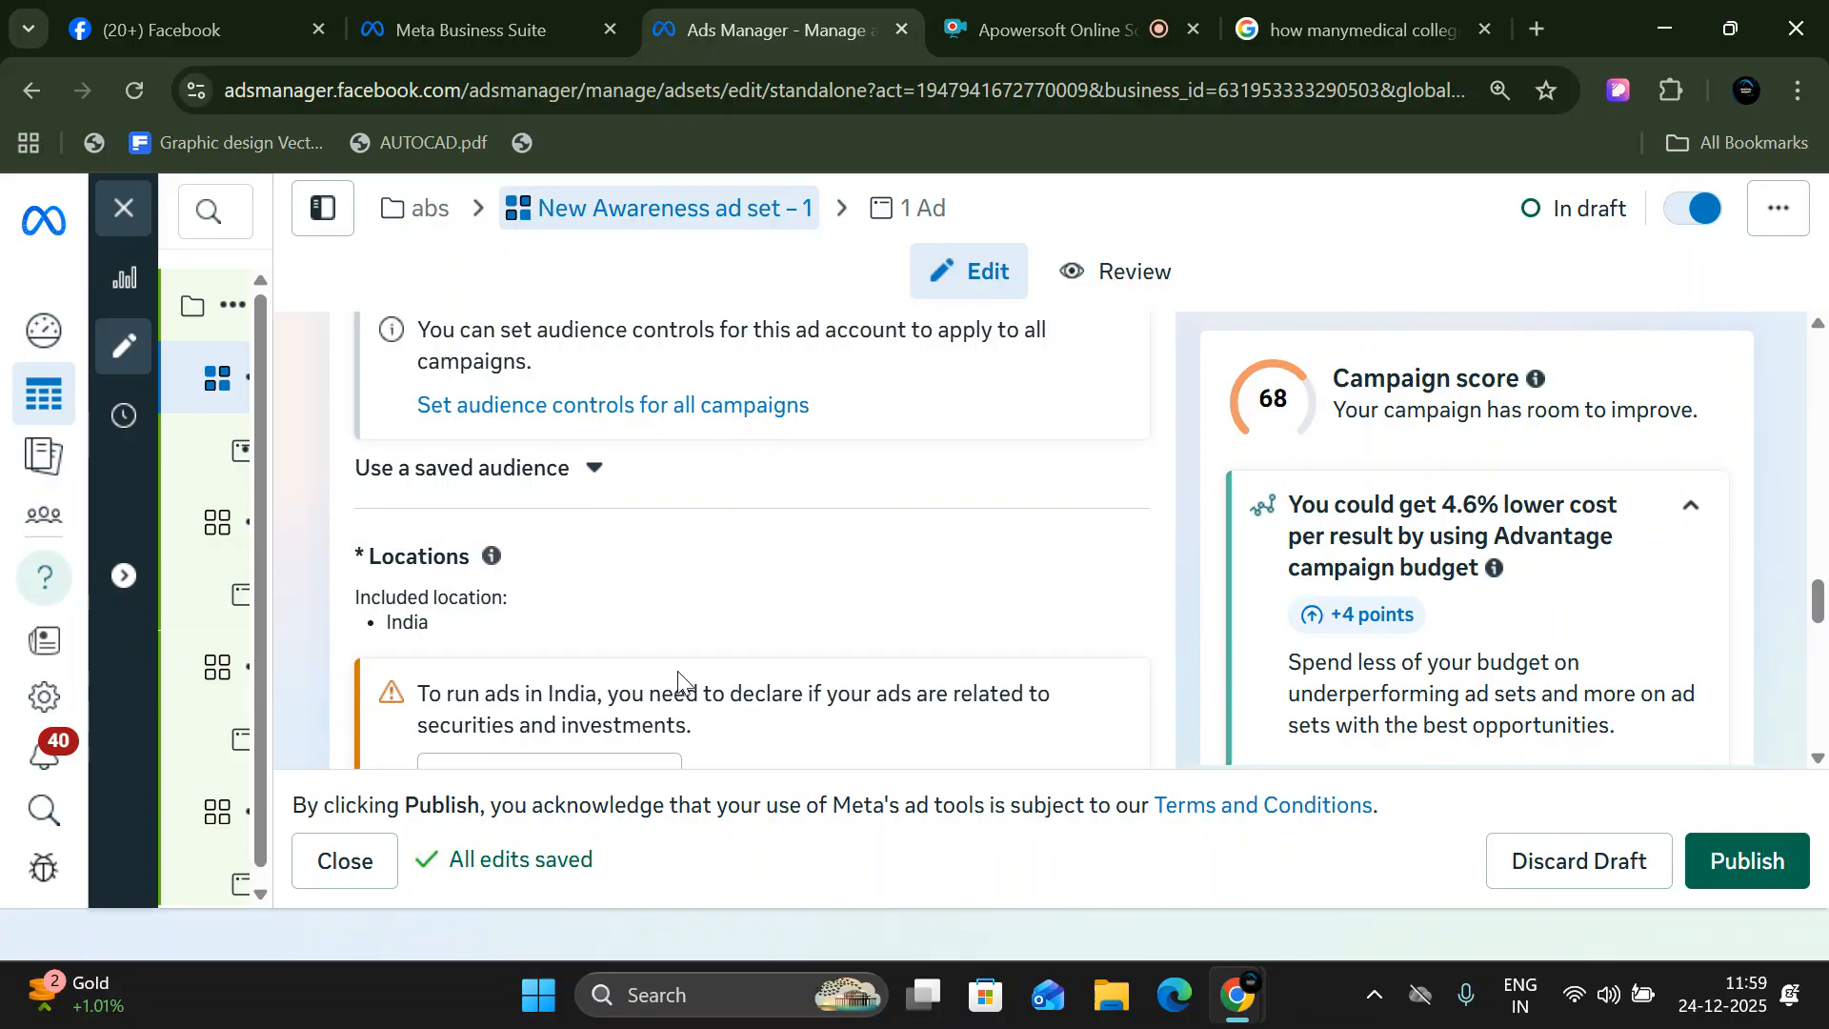
pyautogui.scroll(-1, 705, 600)
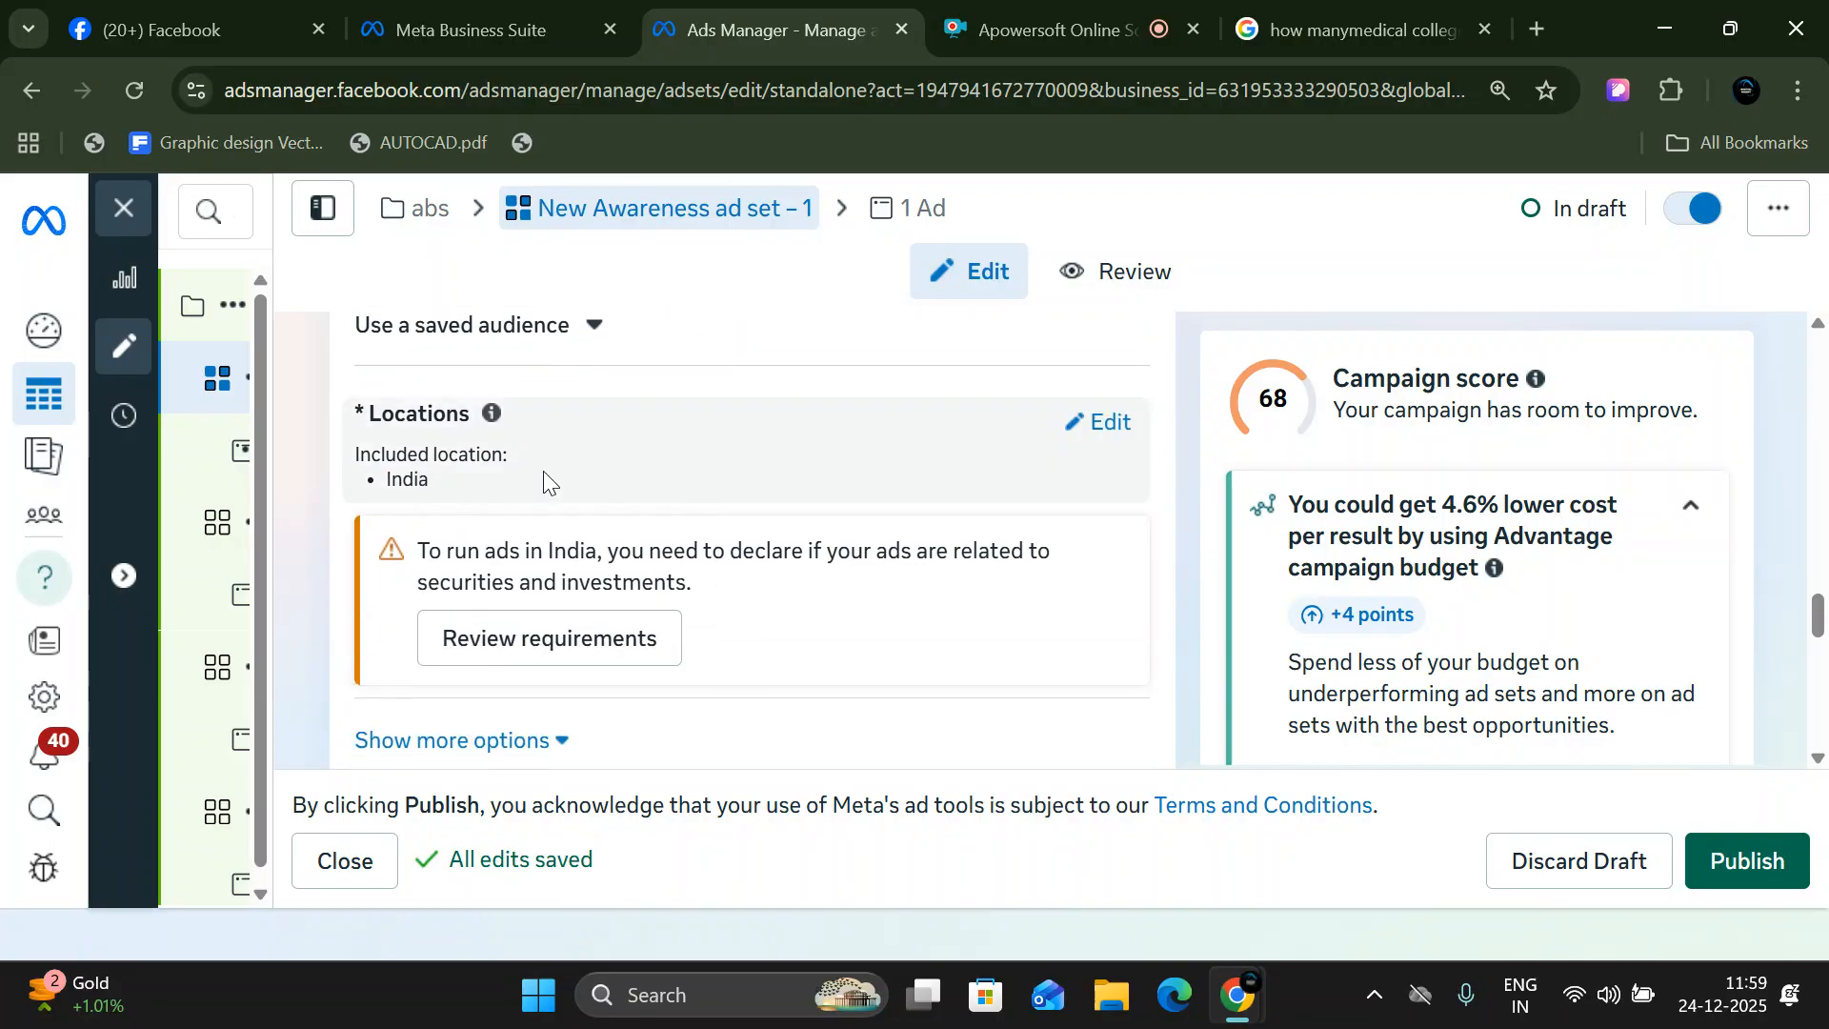
pyautogui.click(1105, 423)
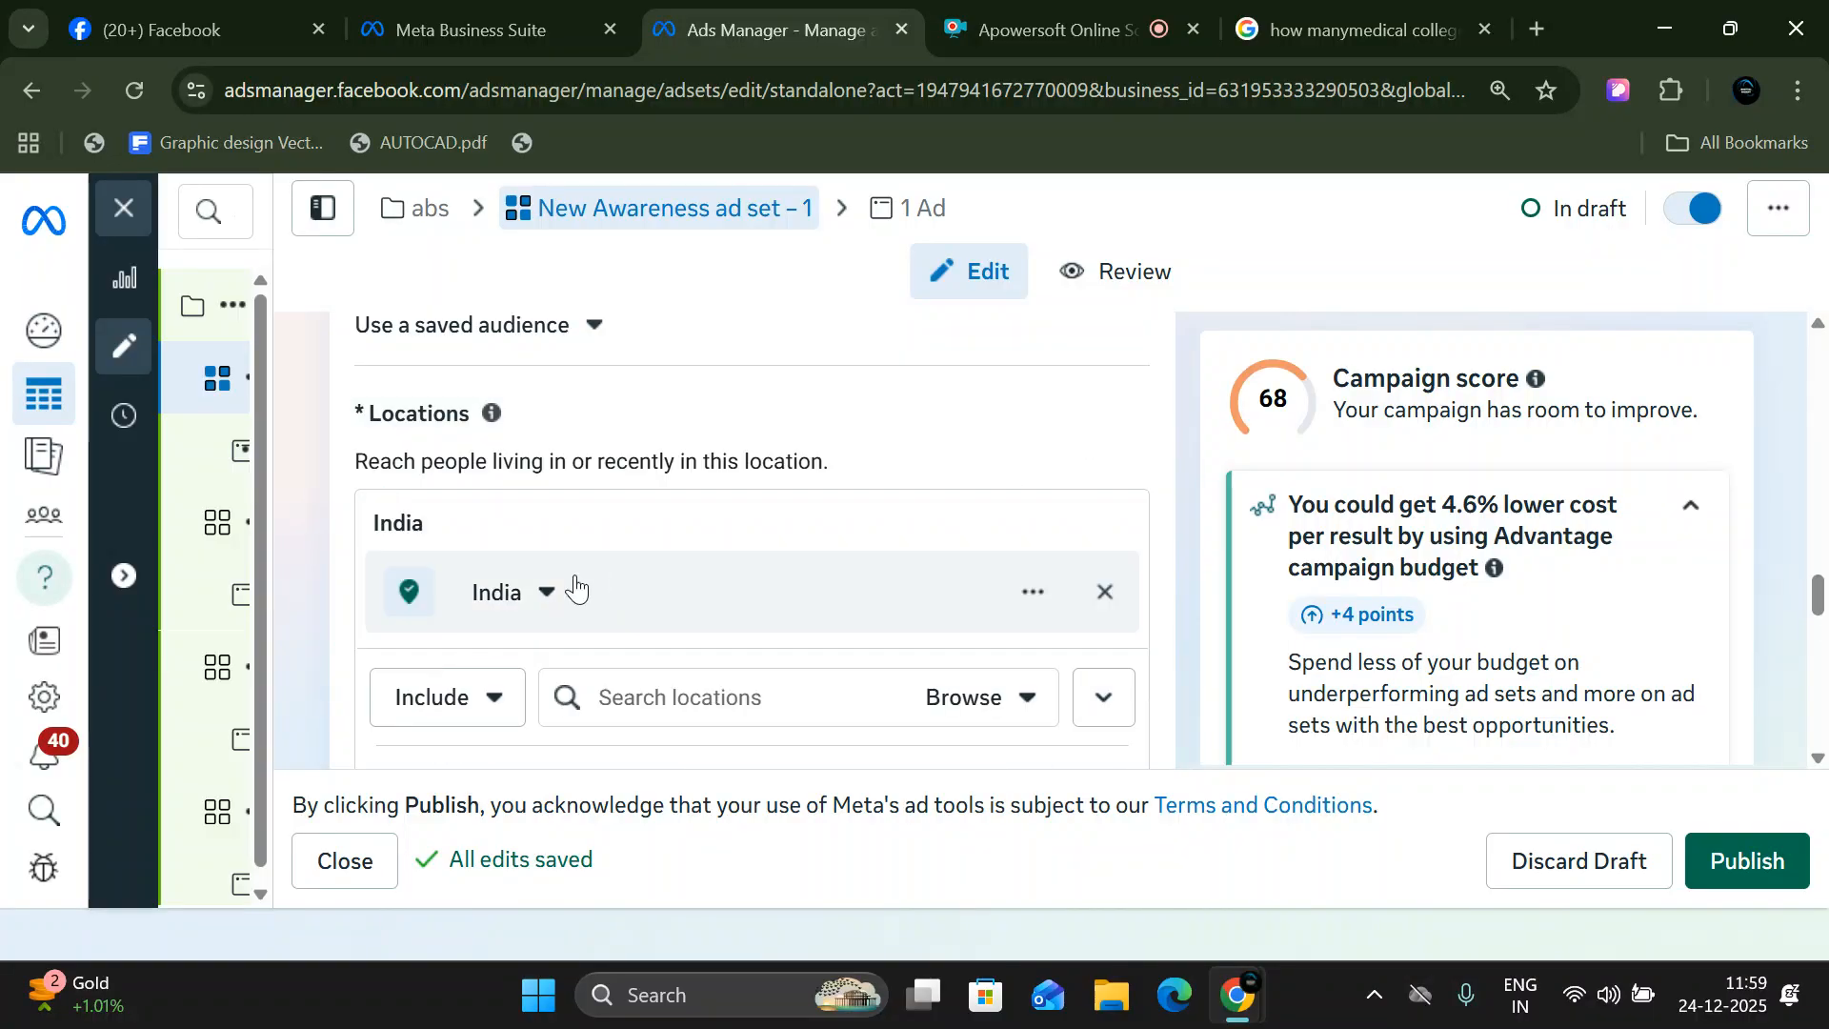
pyautogui.scroll(-3, 780, 580)
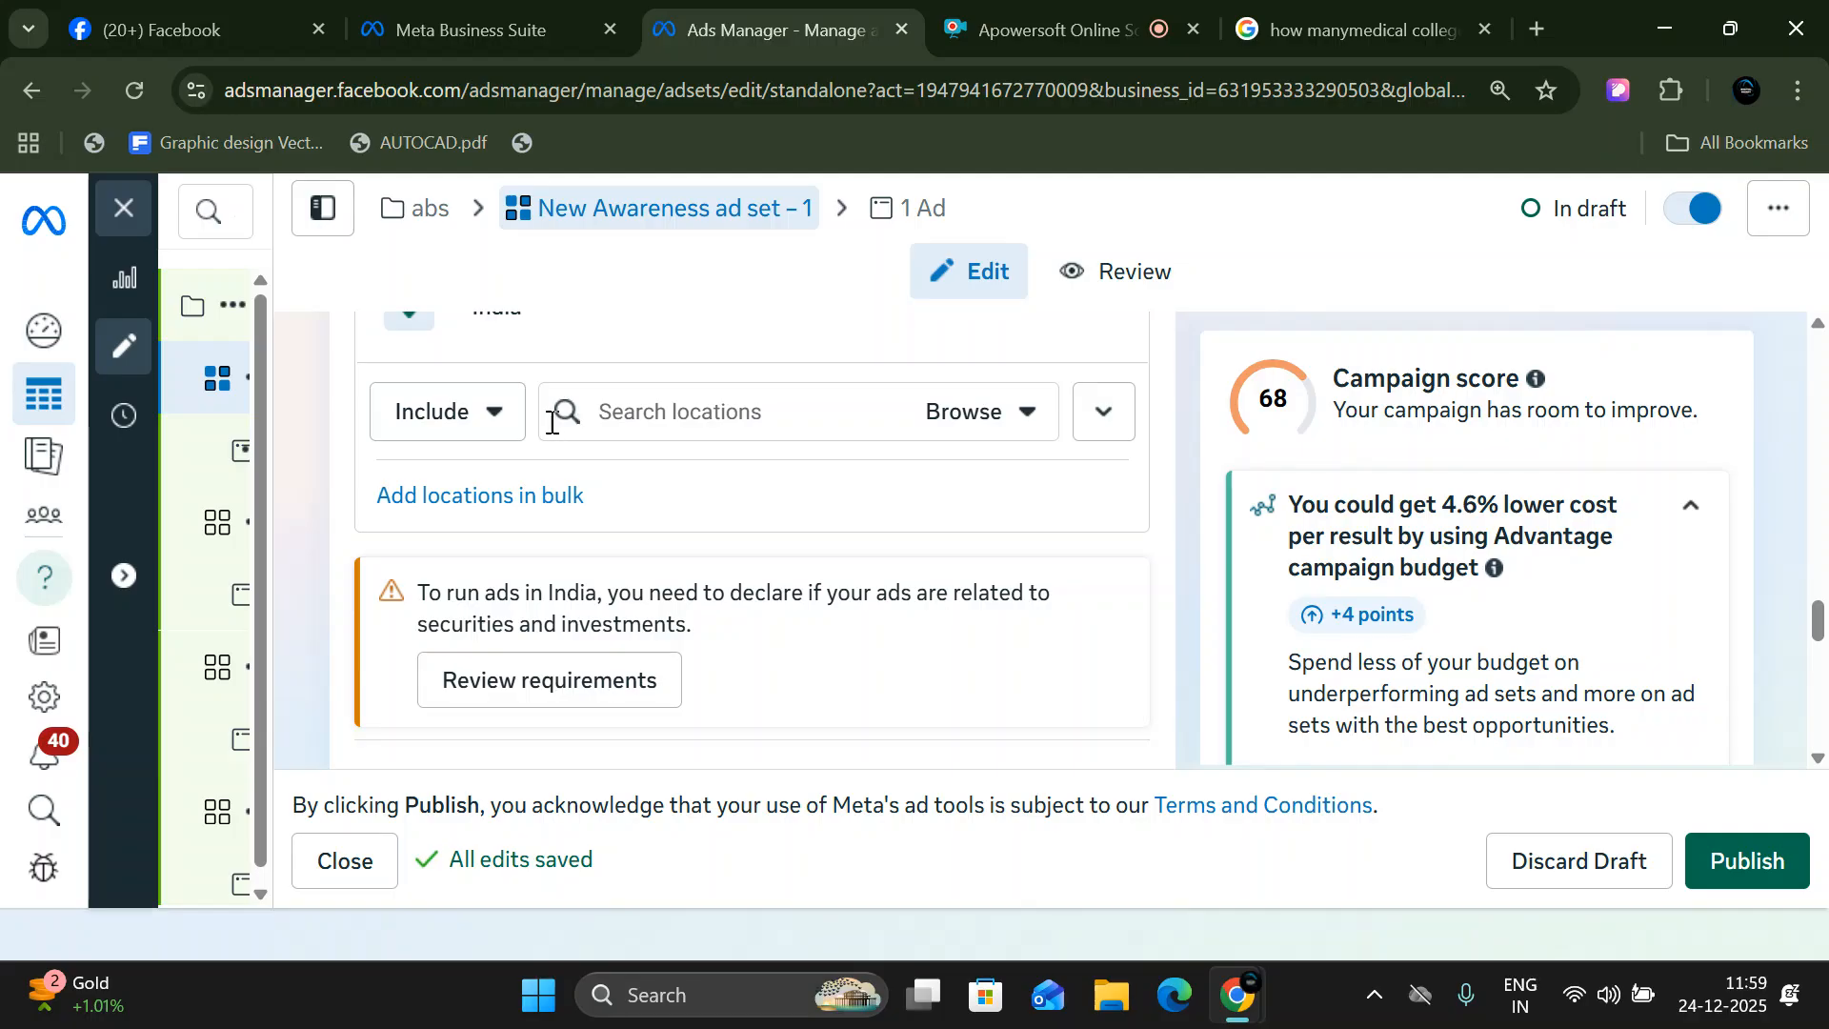
pyautogui.click(461, 443)
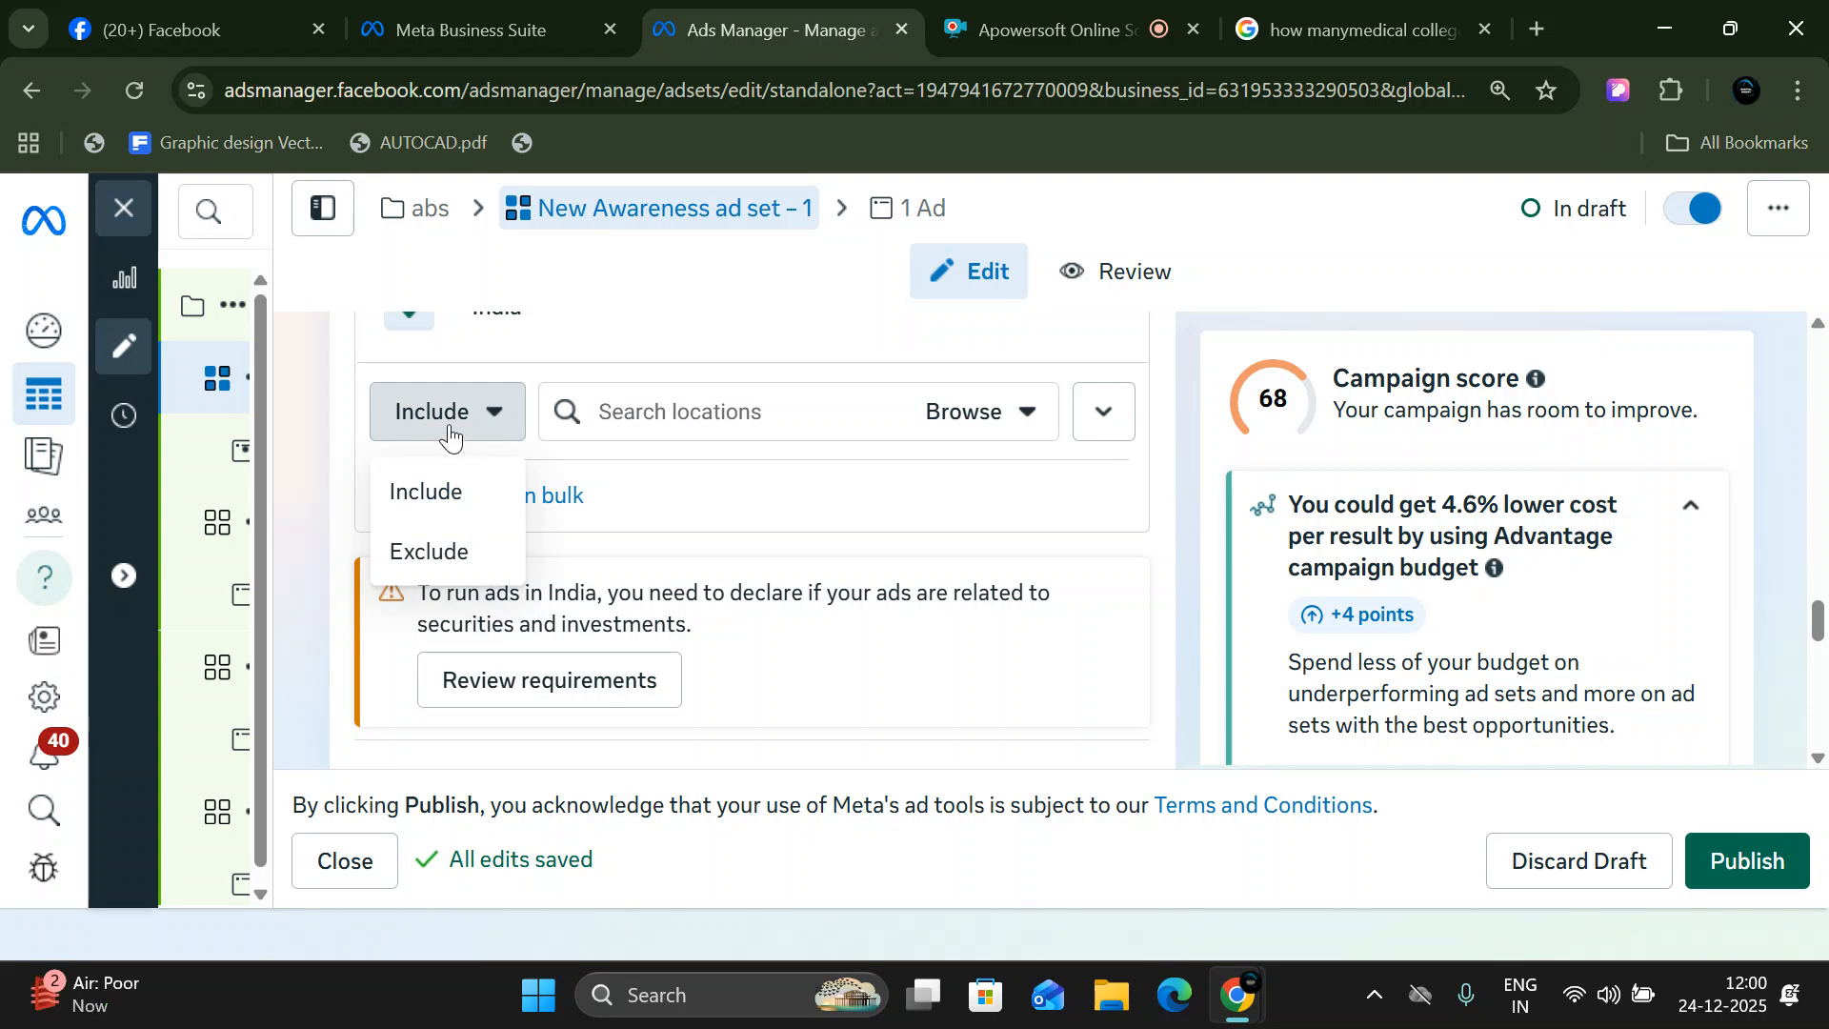
# - Activate the ad set's location search and examine the location map and its Drop Pin option
pyautogui.click(646, 422)
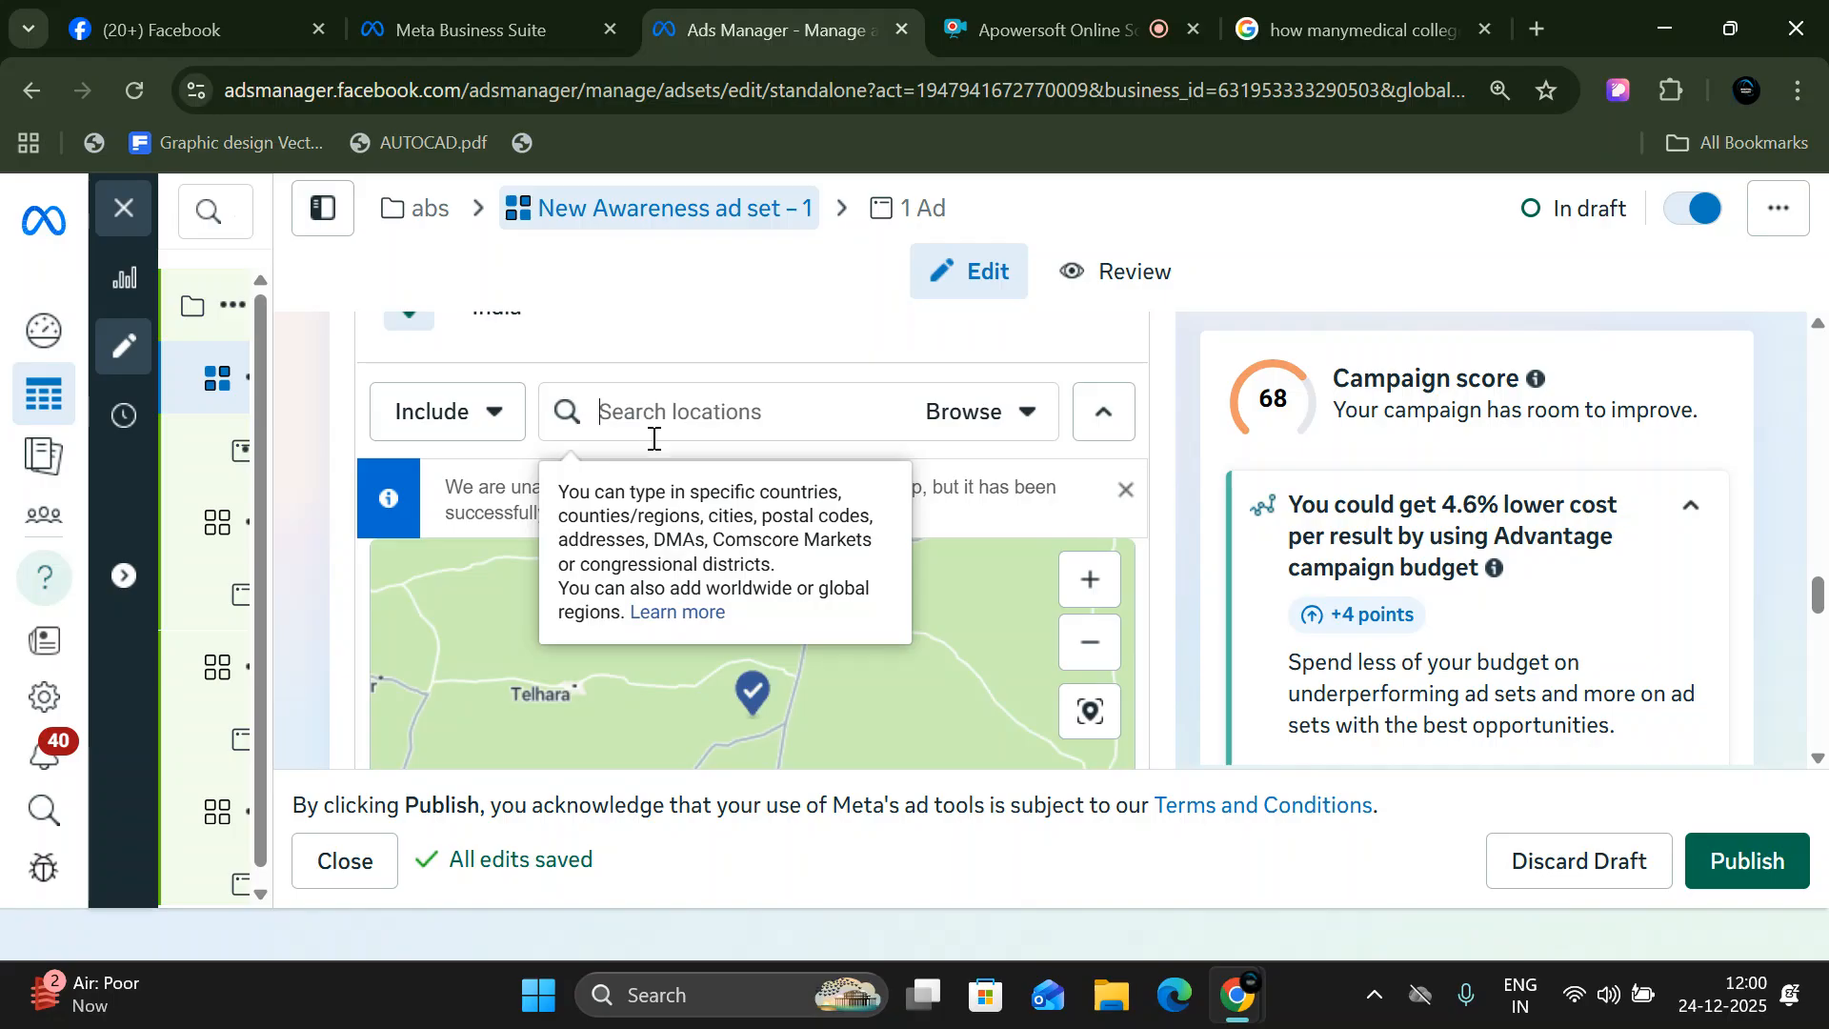
pyautogui.scroll(-1, 918, 667)
pyautogui.scroll(-2, 1158, 549)
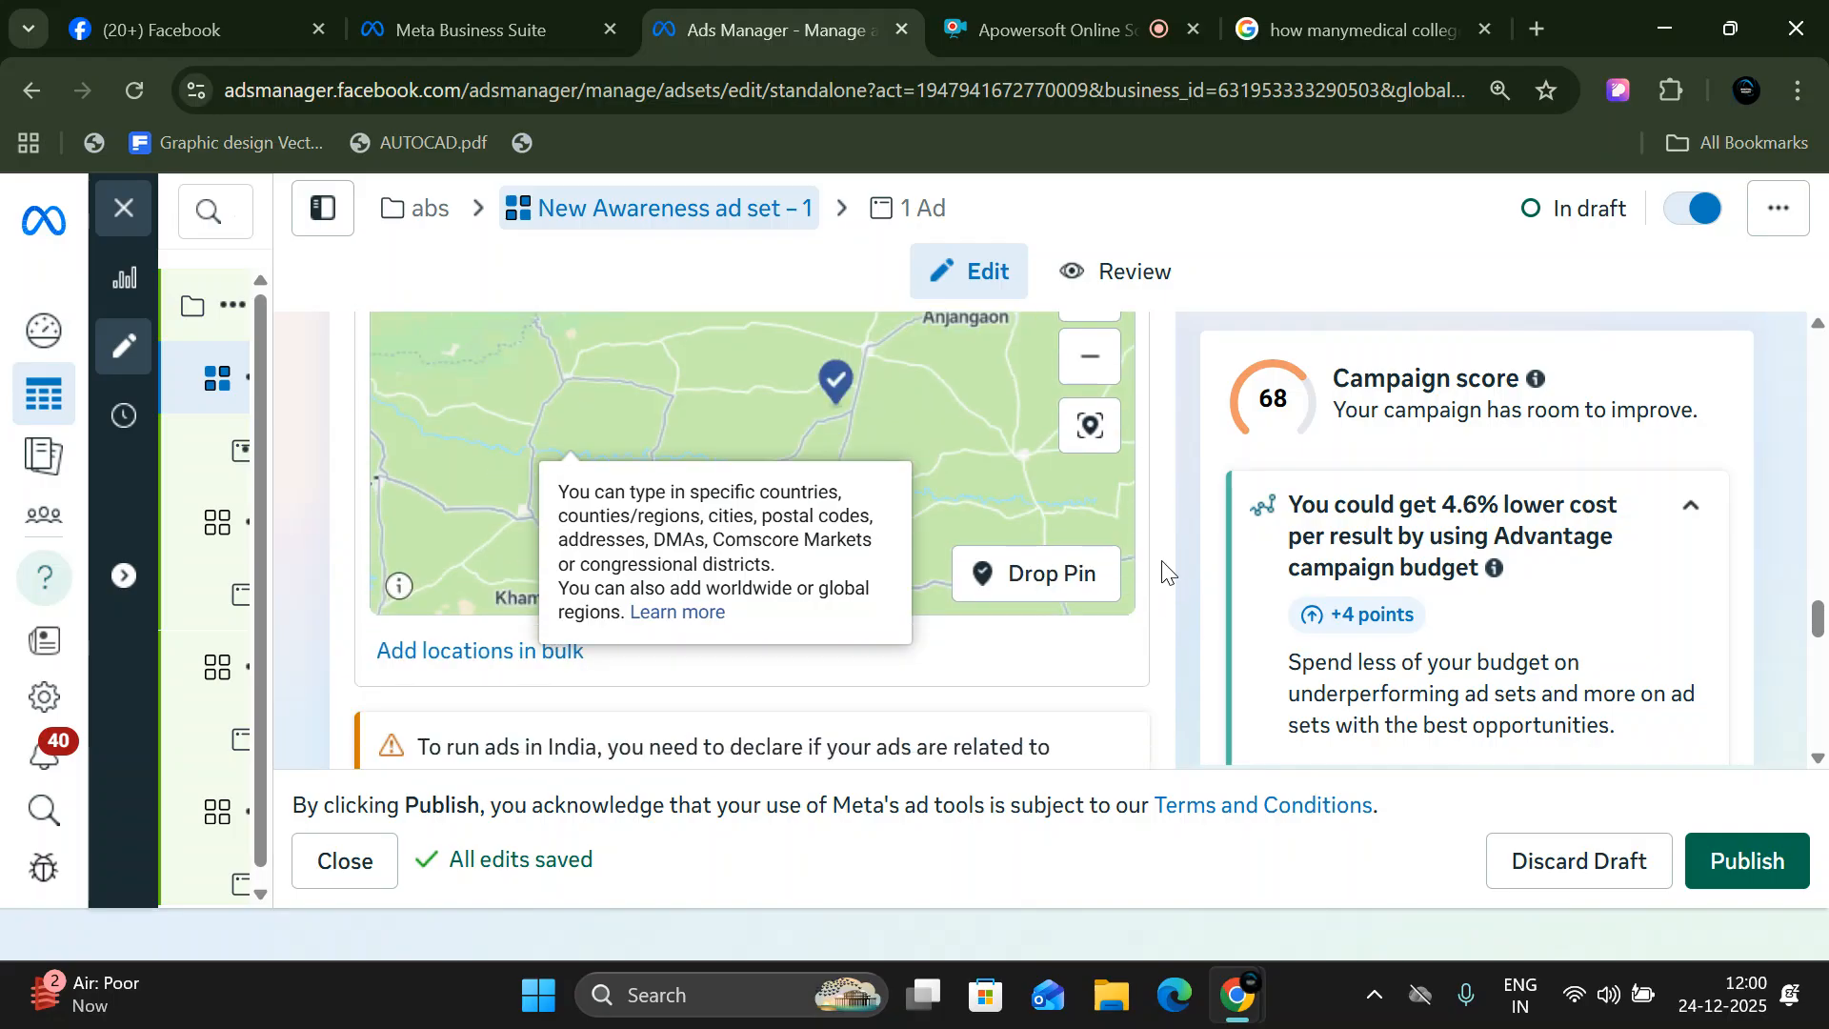
pyautogui.scroll(3, 620, 715)
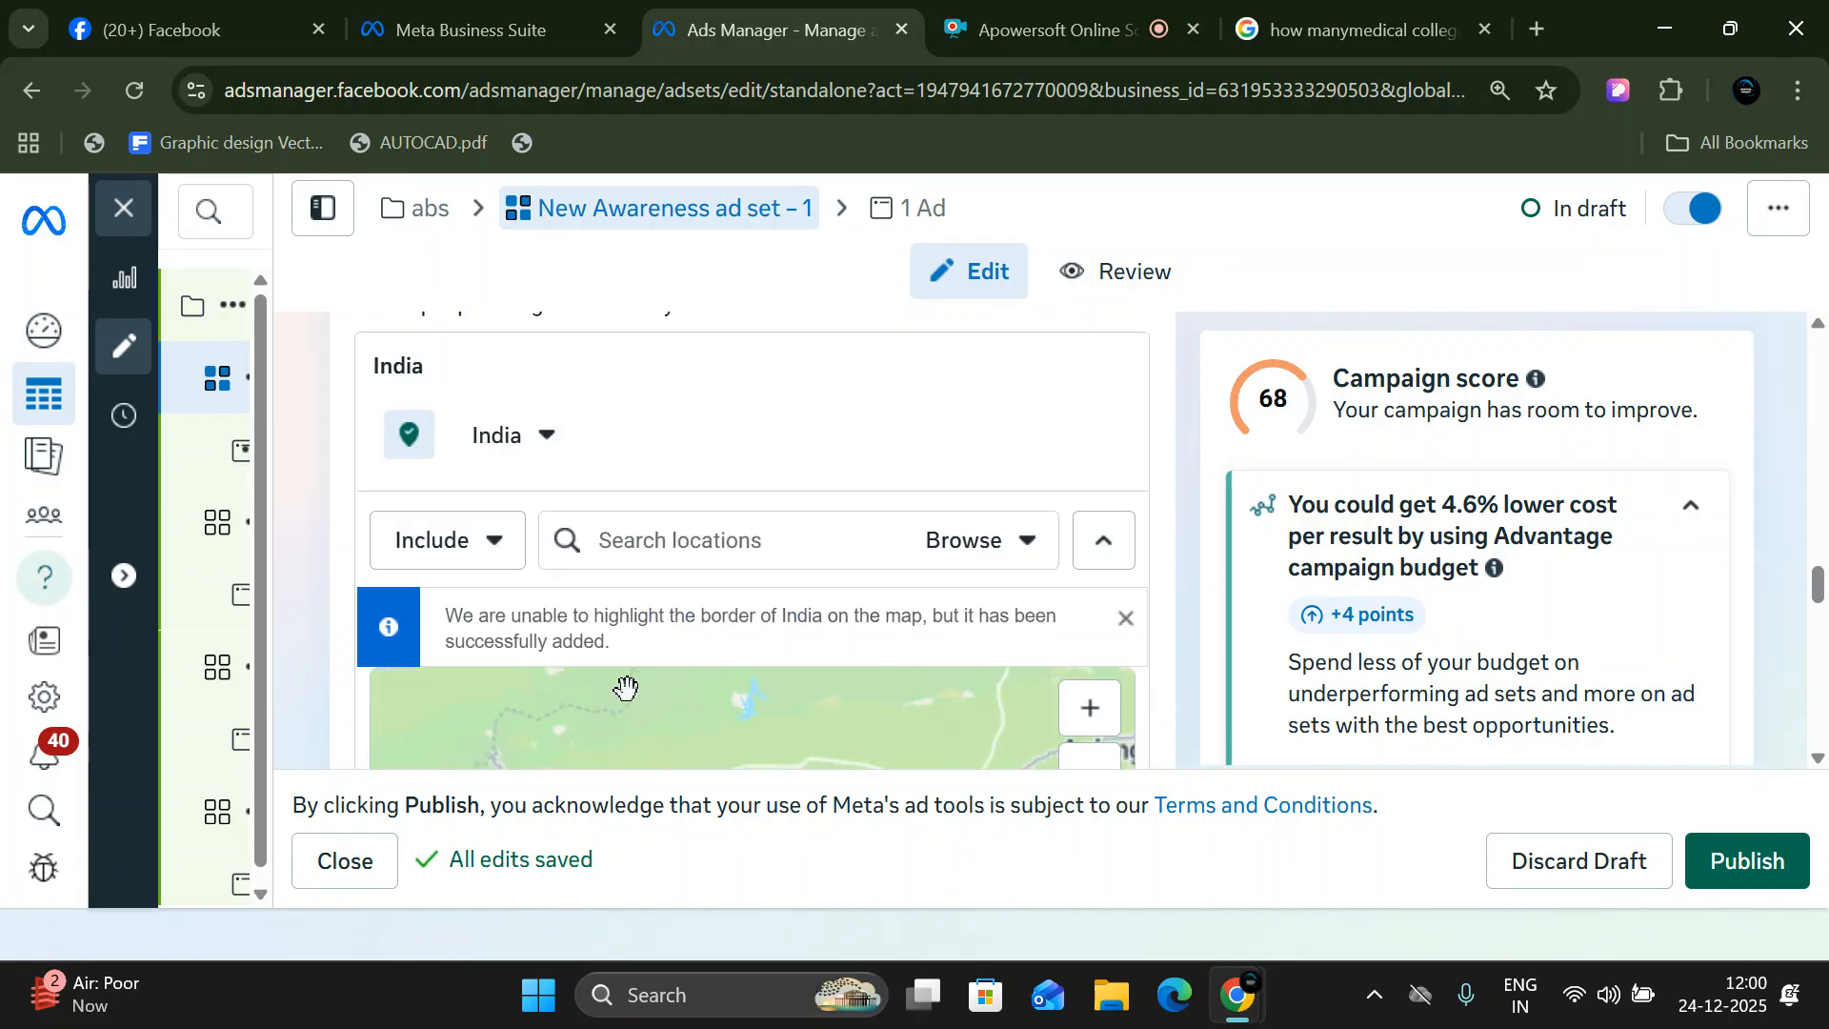
pyautogui.moveTo(674, 550)
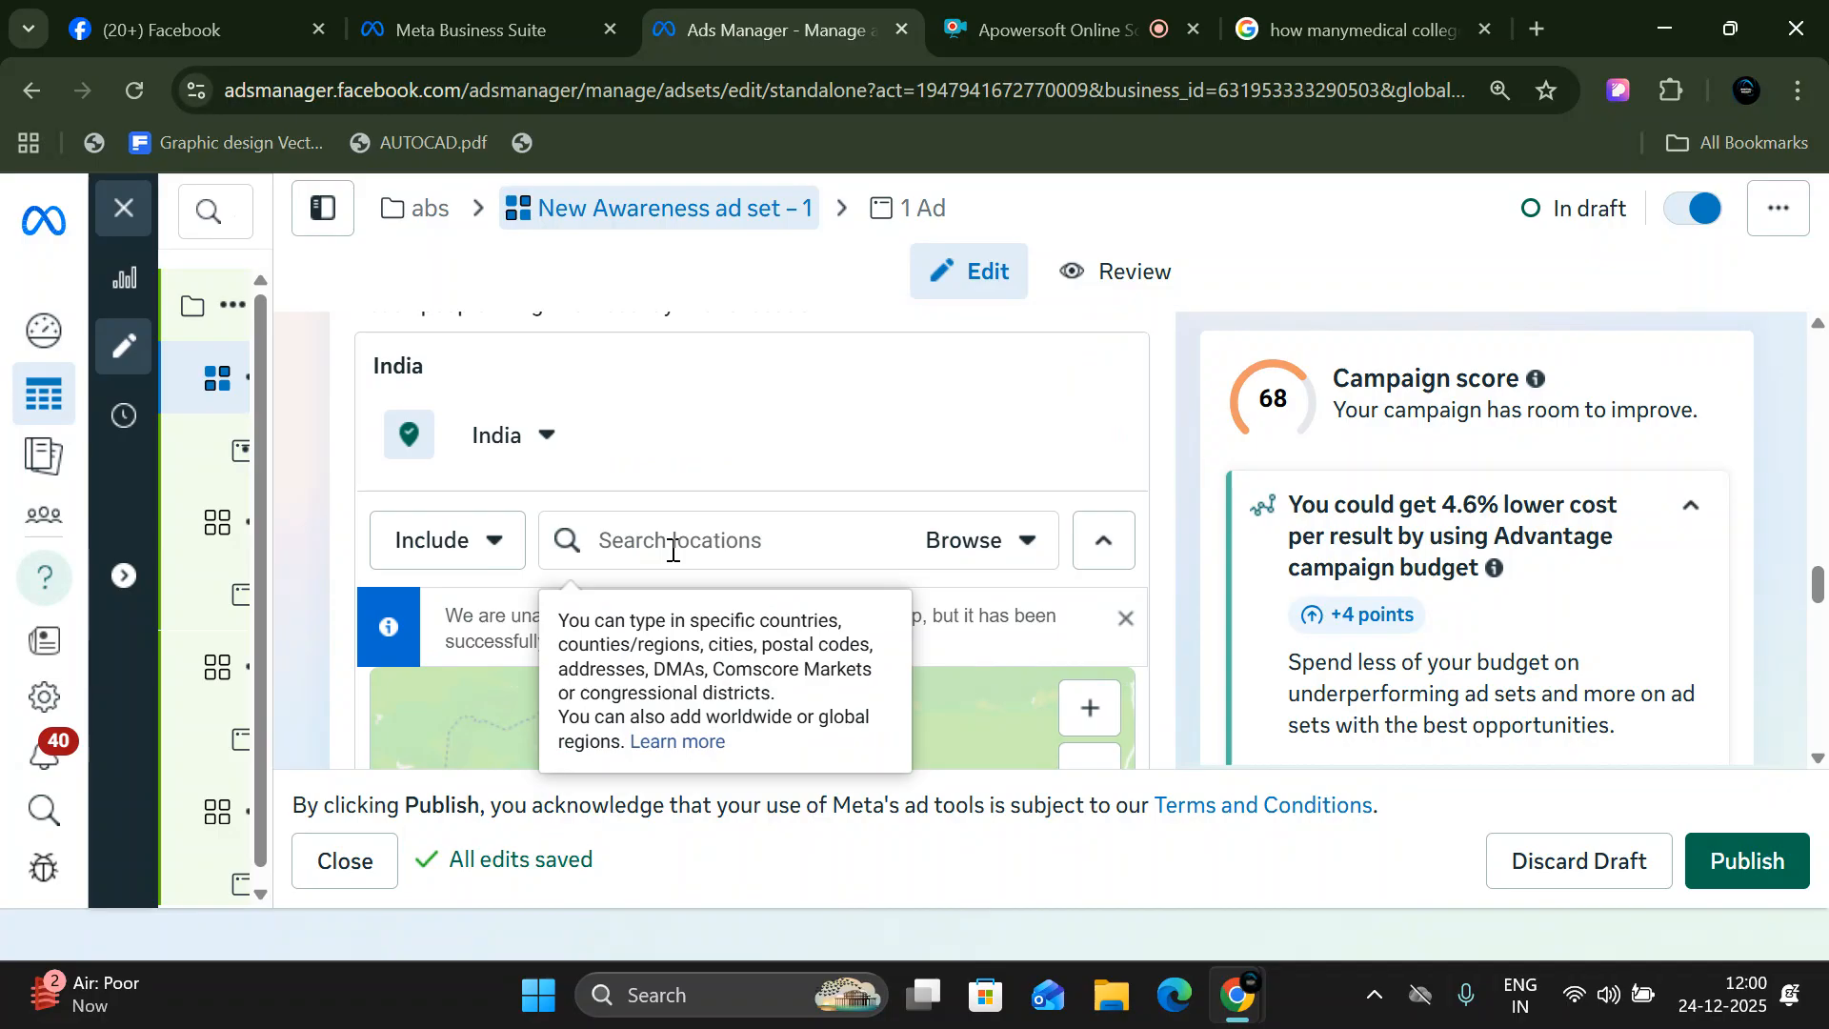
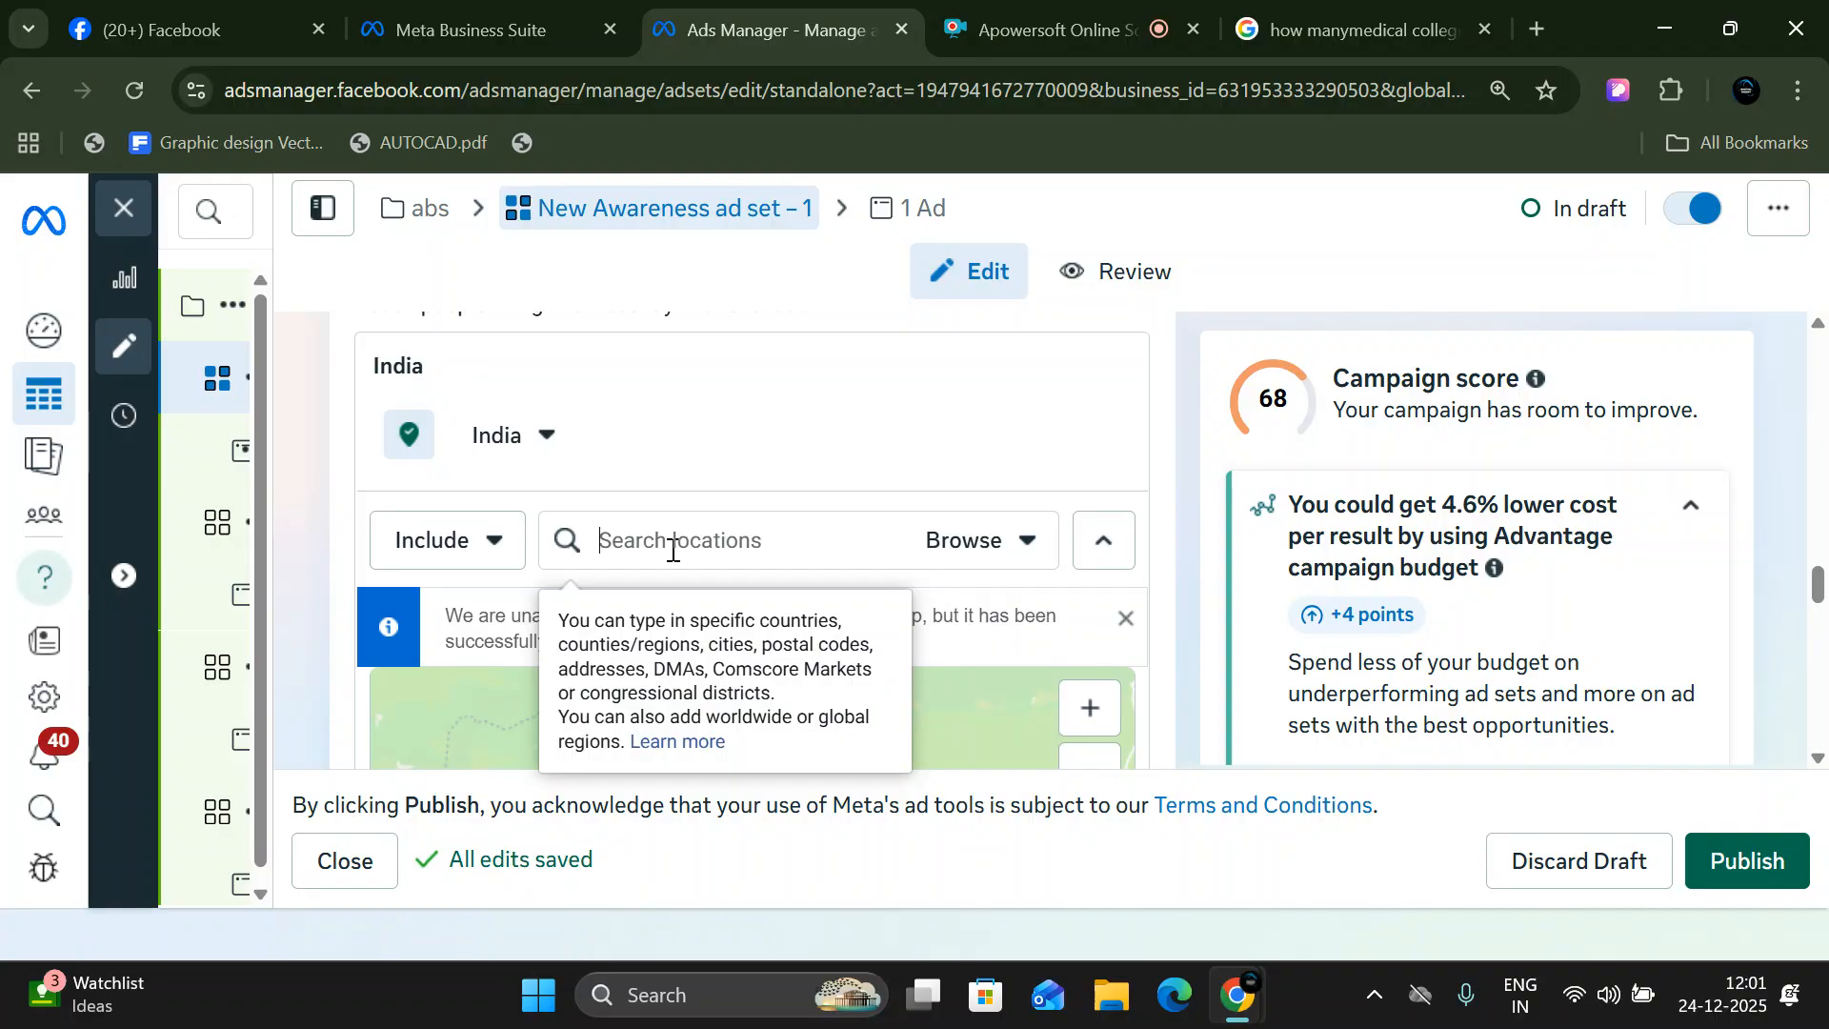
# - Launch Paint with a blank canvas and pick the Pencil tool
pyautogui.press('super+r')
pyautogui.write('ms')
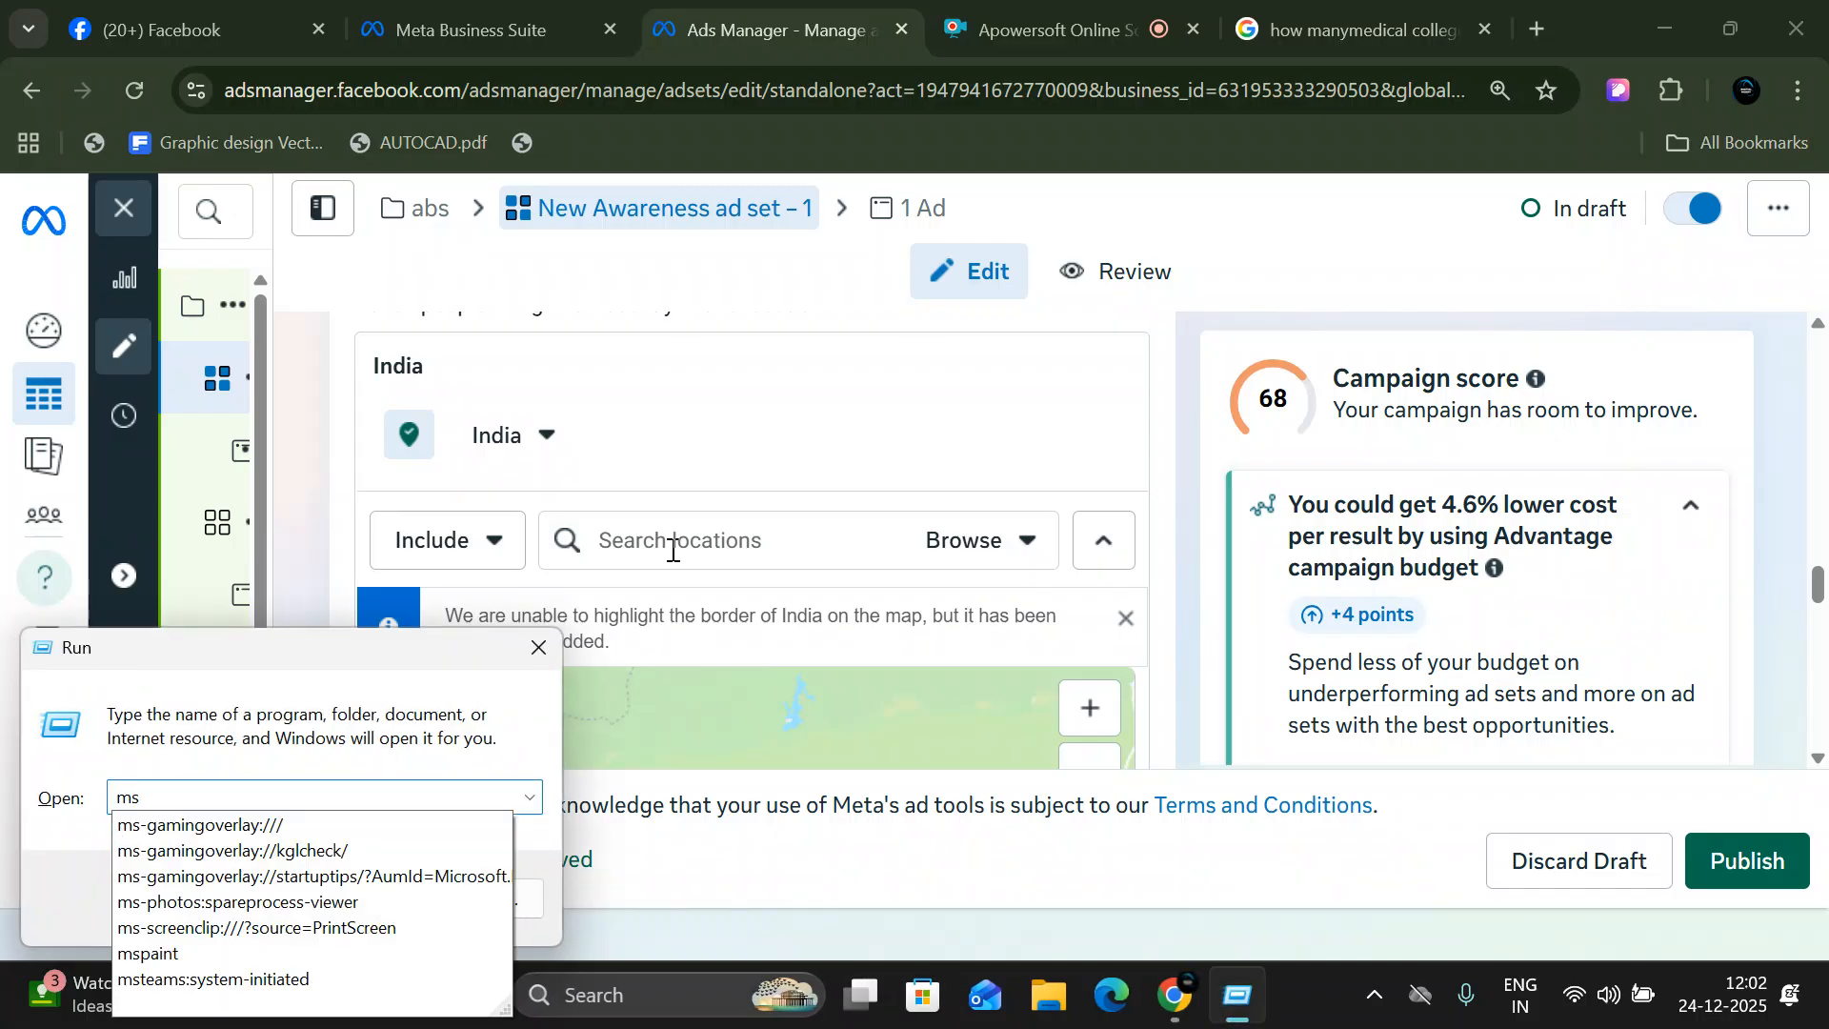
pyautogui.press('Down')
pyautogui.press('Down')
pyautogui.press('Down')
pyautogui.press('Down')
pyautogui.press('Down')
pyautogui.press('Down')
pyautogui.press('Return')
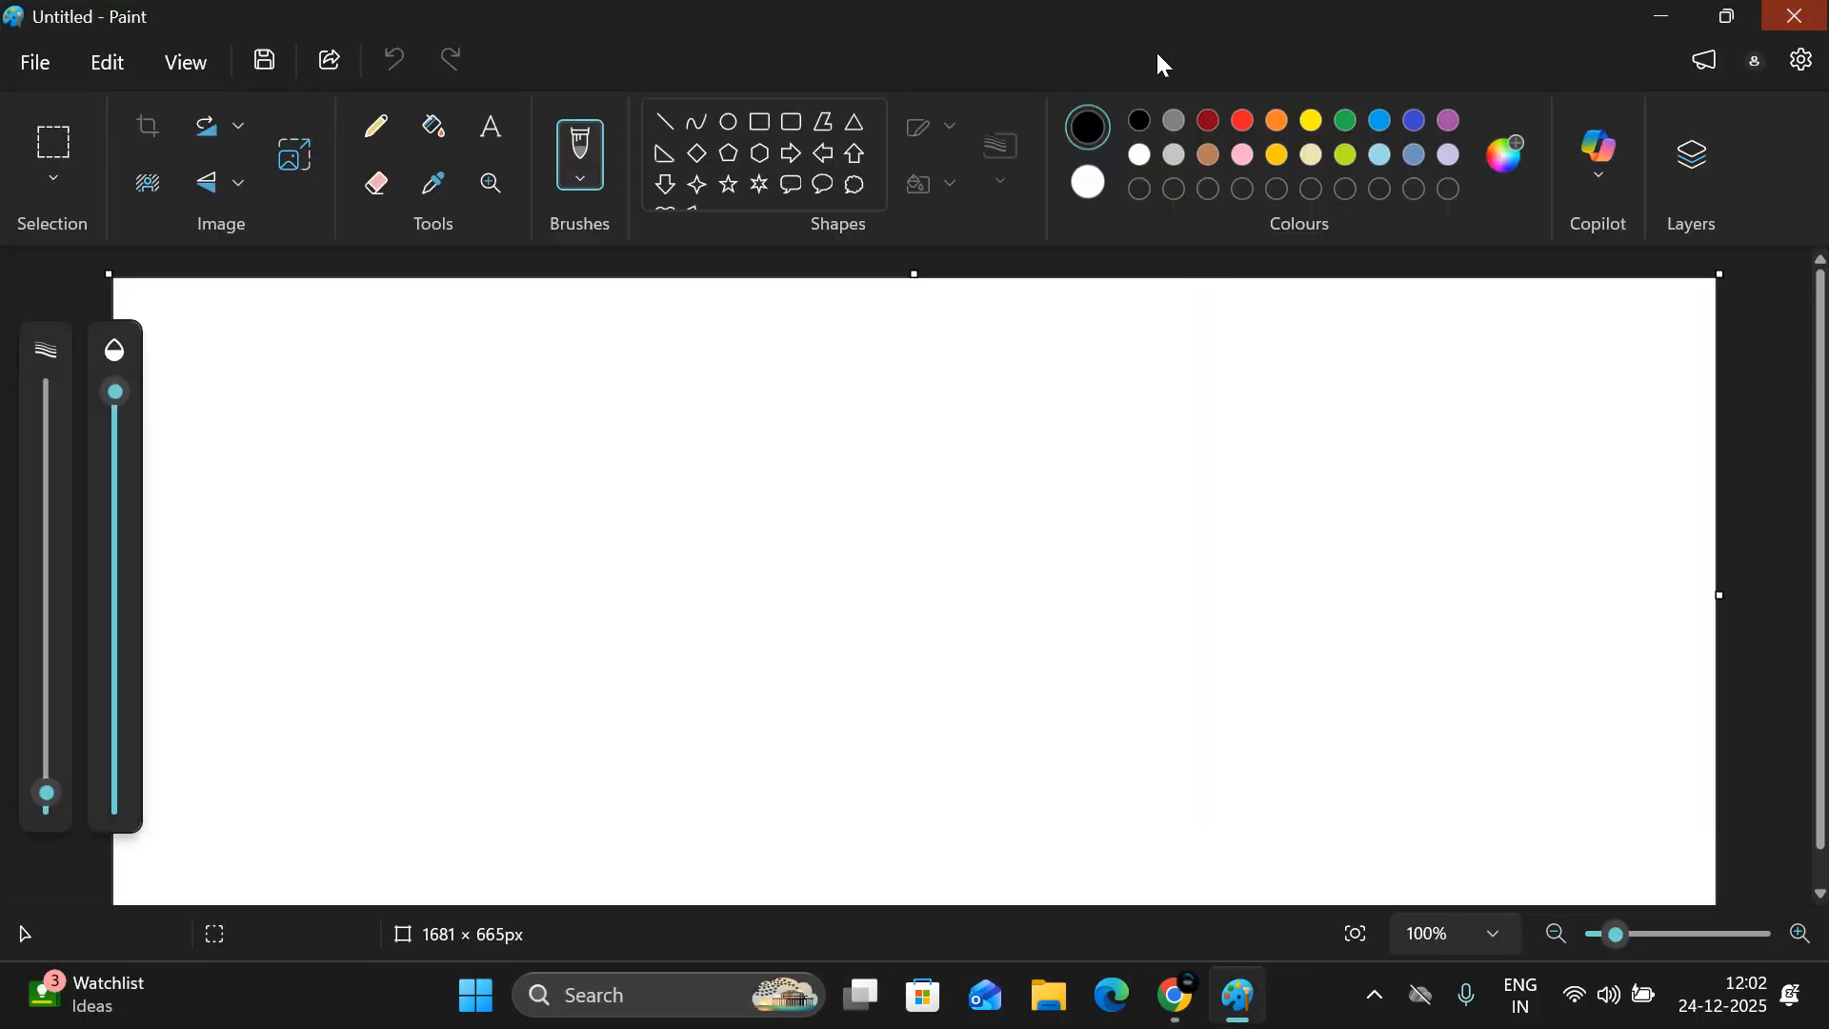
pyautogui.click(376, 122)
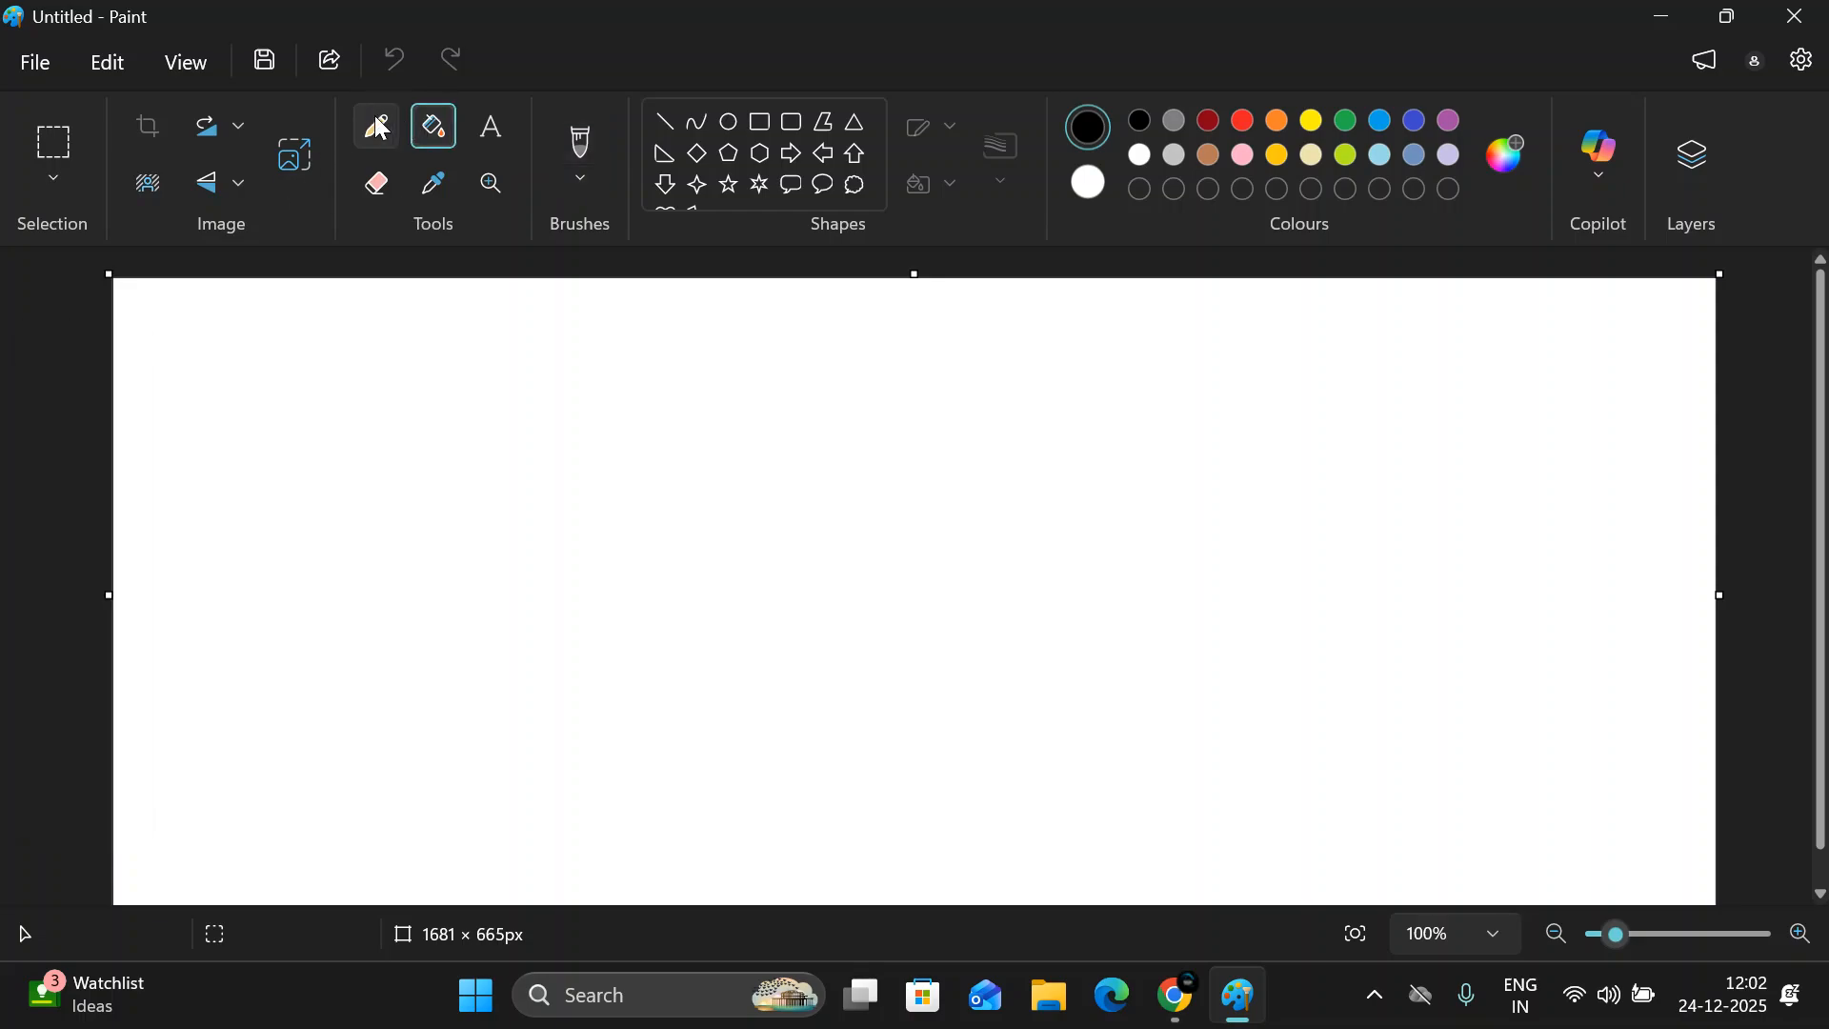
# - Sketch one rough closed outline on each side of the canvas and put a check mark in each
pyautogui.moveTo(254, 503)
pyautogui.mouseDown()
pyautogui.moveTo(338, 671)
pyautogui.moveTo(467, 551)
pyautogui.moveTo(267, 485)
pyautogui.moveTo(231, 508)
pyautogui.mouseUp()
pyautogui.moveTo(1215, 491)
pyautogui.mouseDown()
pyautogui.moveTo(1112, 593)
pyautogui.moveTo(1366, 616)
pyautogui.moveTo(1148, 576)
pyautogui.moveTo(1221, 502)
pyautogui.moveTo(1207, 500)
pyautogui.mouseUp()
pyautogui.moveTo(316, 565); pyautogui.dragTo(451, 514)
pyautogui.moveTo(1248, 602)
pyautogui.mouseDown()
pyautogui.moveTo(1272, 621)
pyautogui.moveTo(1372, 552)
pyautogui.mouseUp()
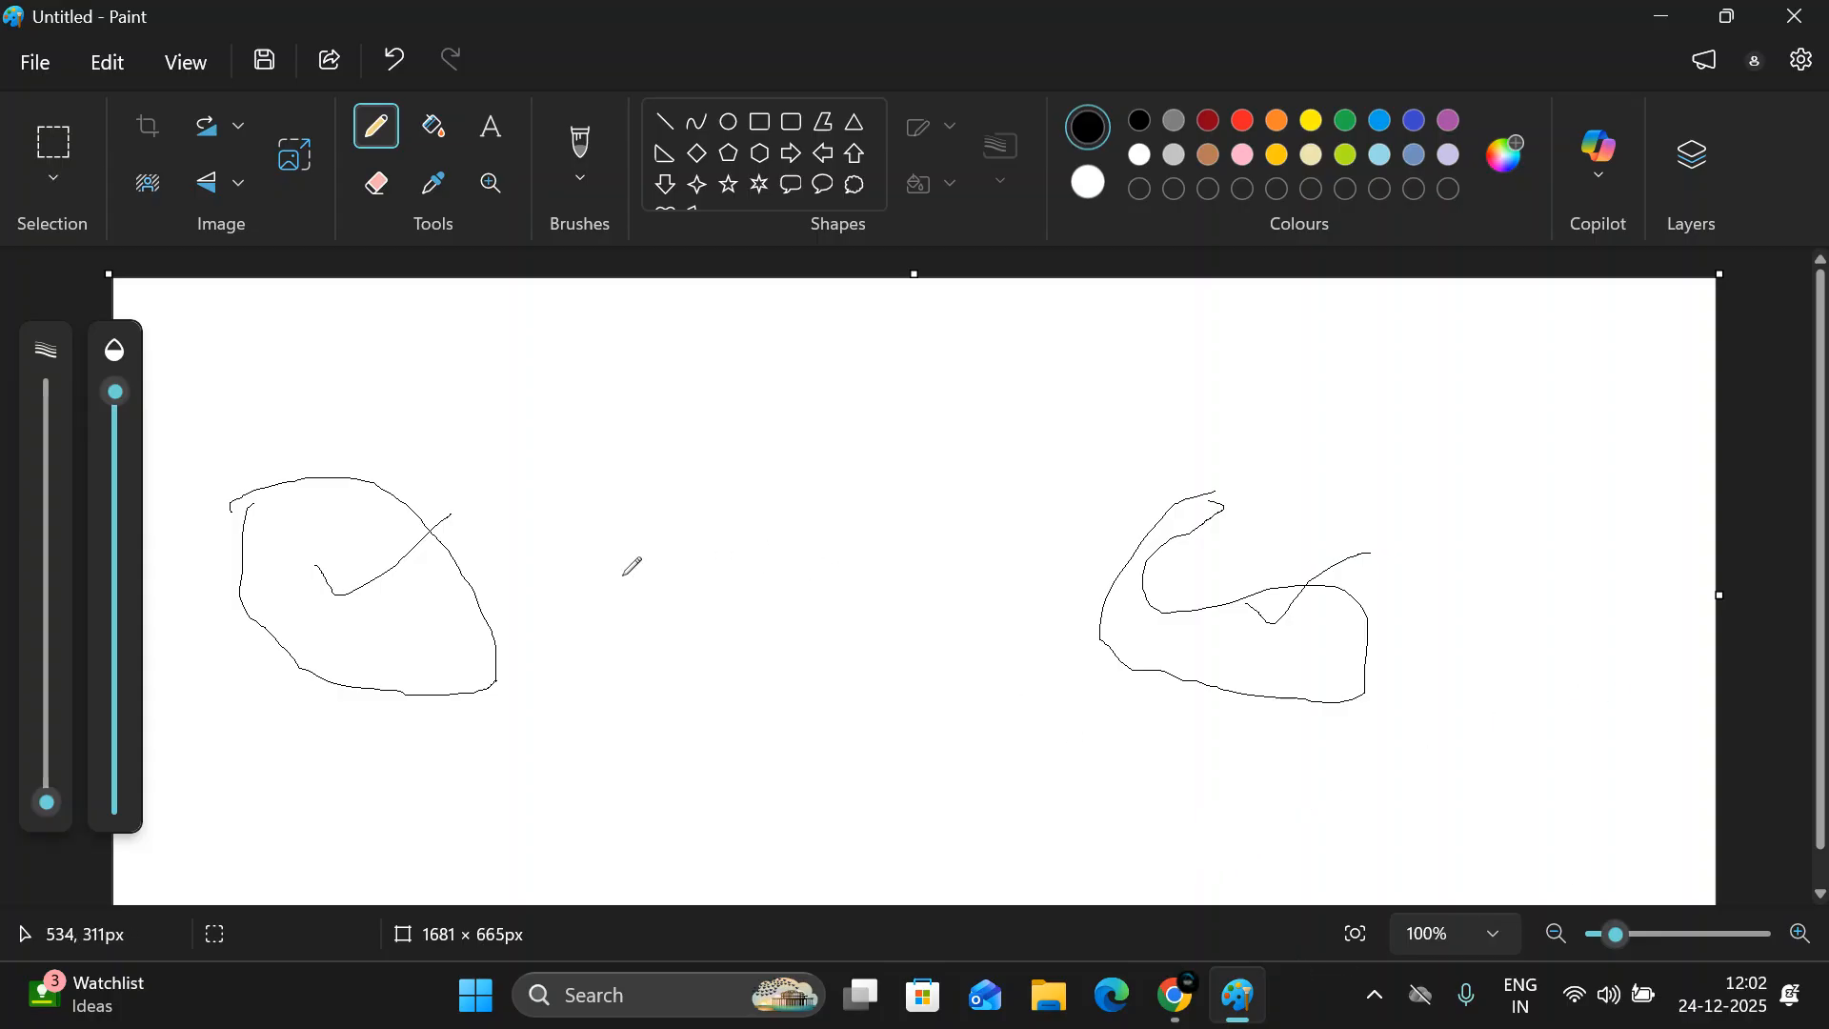
# - Sketch a small mark inside each outline and link the two outlines with a long curve along their lower part
pyautogui.moveTo(1143, 586)
pyautogui.mouseDown()
pyautogui.moveTo(1212, 598)
pyautogui.moveTo(1149, 623)
pyautogui.moveTo(1193, 627)
pyautogui.mouseUp()
pyautogui.moveTo(364, 585)
pyautogui.mouseDown()
pyautogui.moveTo(350, 623)
pyautogui.moveTo(384, 648)
pyautogui.mouseUp()
pyautogui.moveTo(1163, 618)
pyautogui.mouseDown()
pyautogui.moveTo(1063, 697)
pyautogui.moveTo(535, 664)
pyautogui.moveTo(402, 612)
pyautogui.mouseUp()
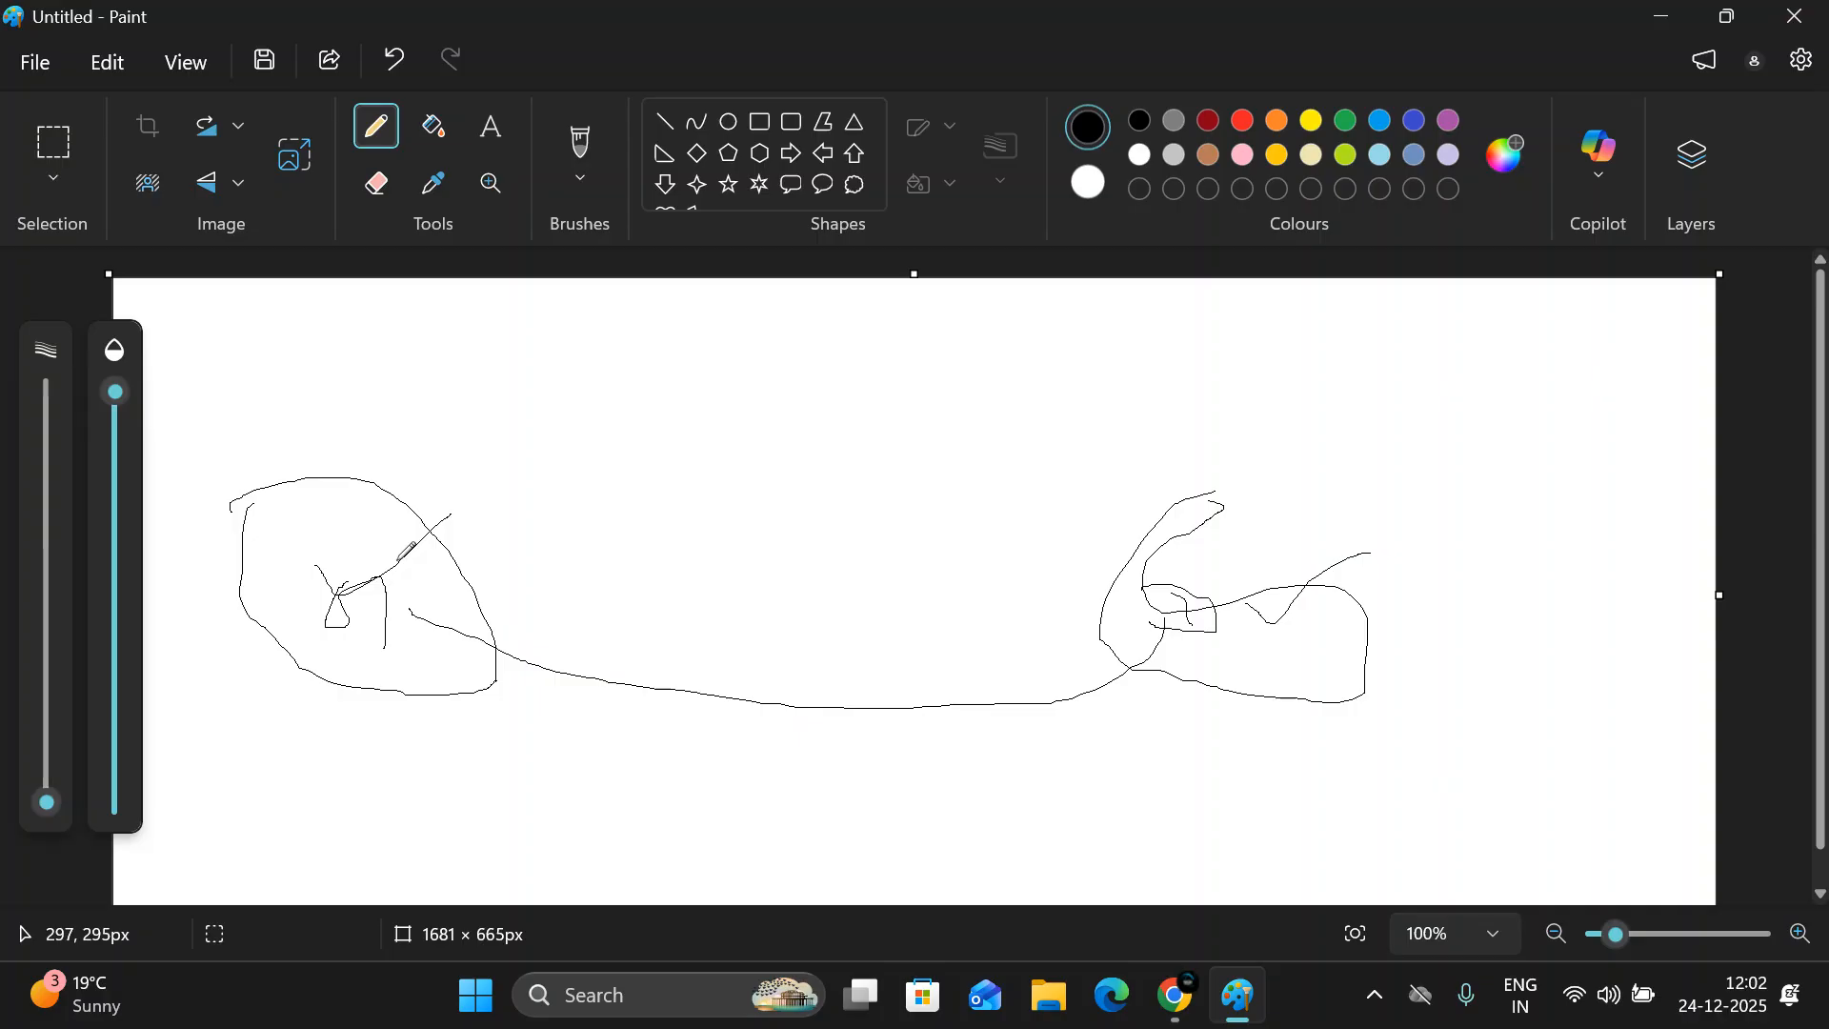
# - Handwrite a short label above the left outline, add a stroke inside it, and draw an upper connecting line to the right outline
pyautogui.moveTo(373, 422)
pyautogui.mouseDown()
pyautogui.moveTo(379, 484)
pyautogui.moveTo(473, 463)
pyautogui.mouseUp()
pyautogui.moveTo(479, 456)
pyautogui.mouseDown()
pyautogui.moveTo(514, 448)
pyautogui.moveTo(518, 479)
pyautogui.mouseUp()
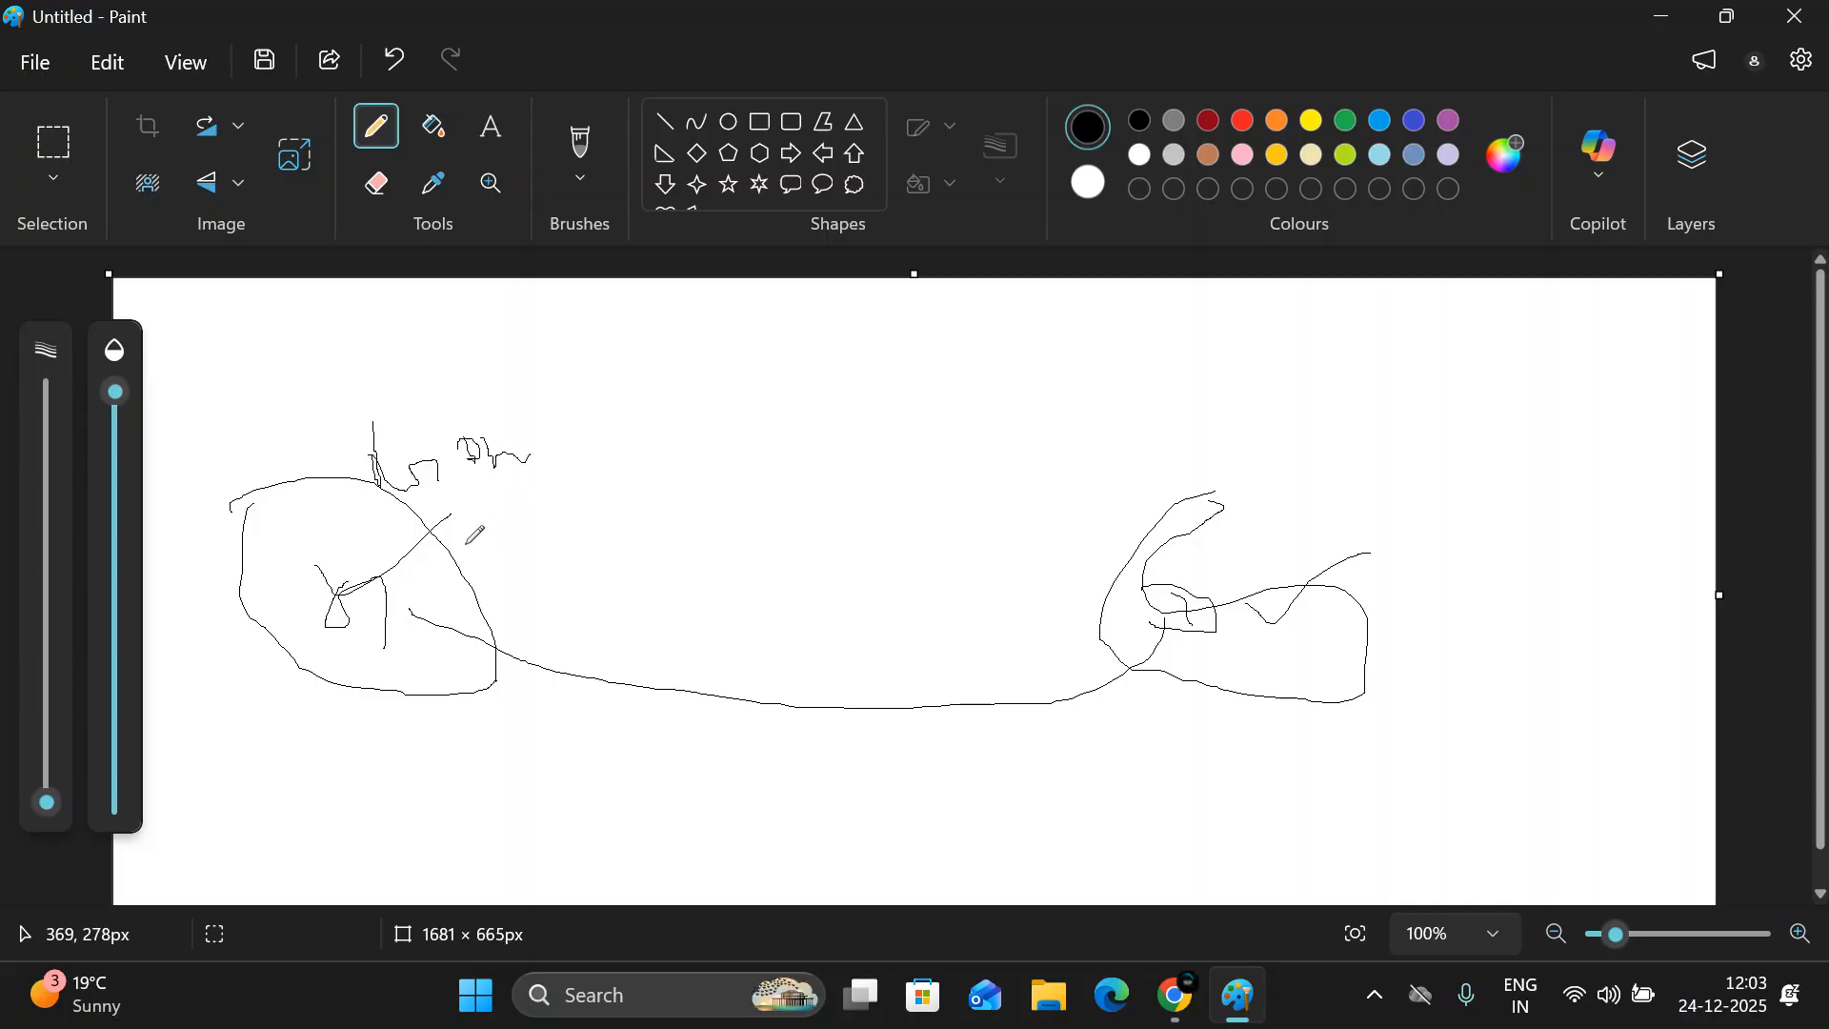
pyautogui.moveTo(348, 624)
pyautogui.mouseDown()
pyautogui.moveTo(370, 500)
pyautogui.moveTo(365, 572)
pyautogui.mouseUp()
pyautogui.moveTo(480, 575)
pyautogui.mouseDown()
pyautogui.moveTo(483, 546)
pyautogui.moveTo(583, 489)
pyautogui.moveTo(664, 495)
pyautogui.moveTo(1011, 629)
pyautogui.moveTo(1167, 606)
pyautogui.mouseUp()
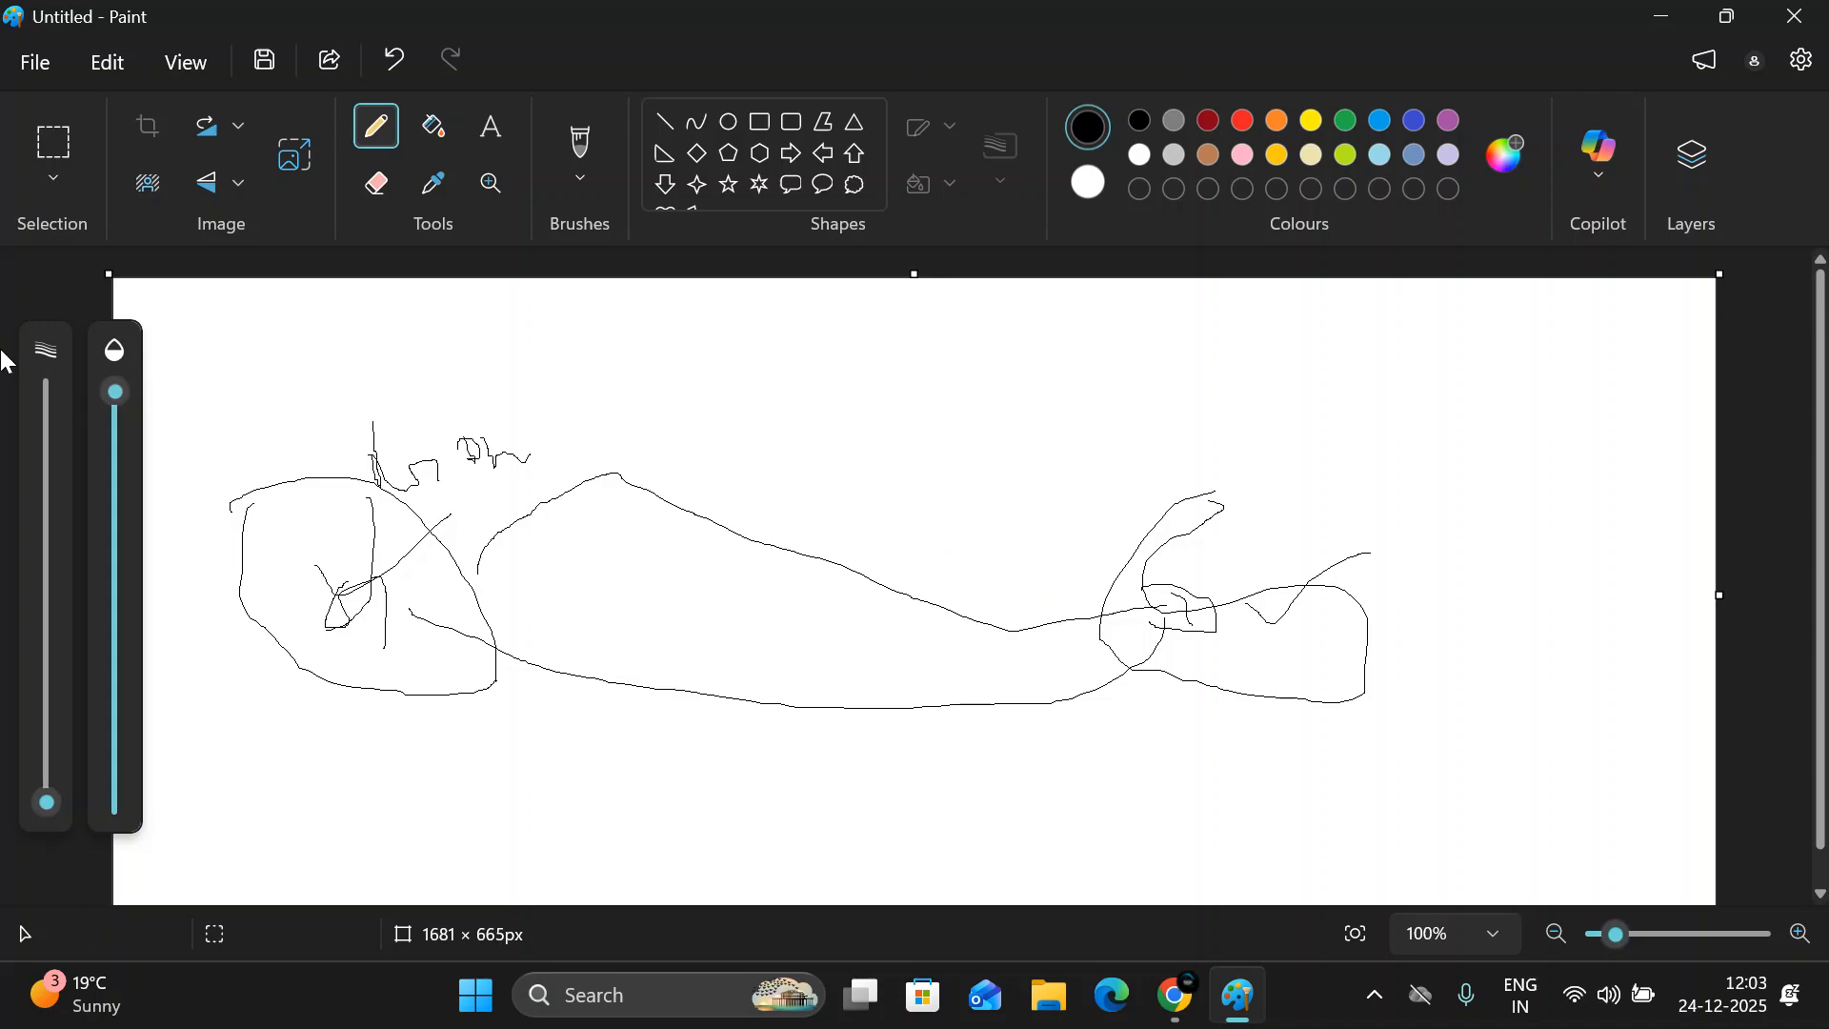
# - Handwrite two more labels near the canvas's upper-left corner, loop the area below them, and connect both areas to the right outline
pyautogui.moveTo(256, 378)
pyautogui.mouseDown()
pyautogui.moveTo(274, 393)
pyautogui.moveTo(286, 375)
pyautogui.moveTo(307, 426)
pyautogui.mouseUp()
pyautogui.moveTo(409, 335)
pyautogui.mouseDown()
pyautogui.moveTo(494, 356)
pyautogui.moveTo(671, 558)
pyautogui.moveTo(453, 381)
pyautogui.mouseUp()
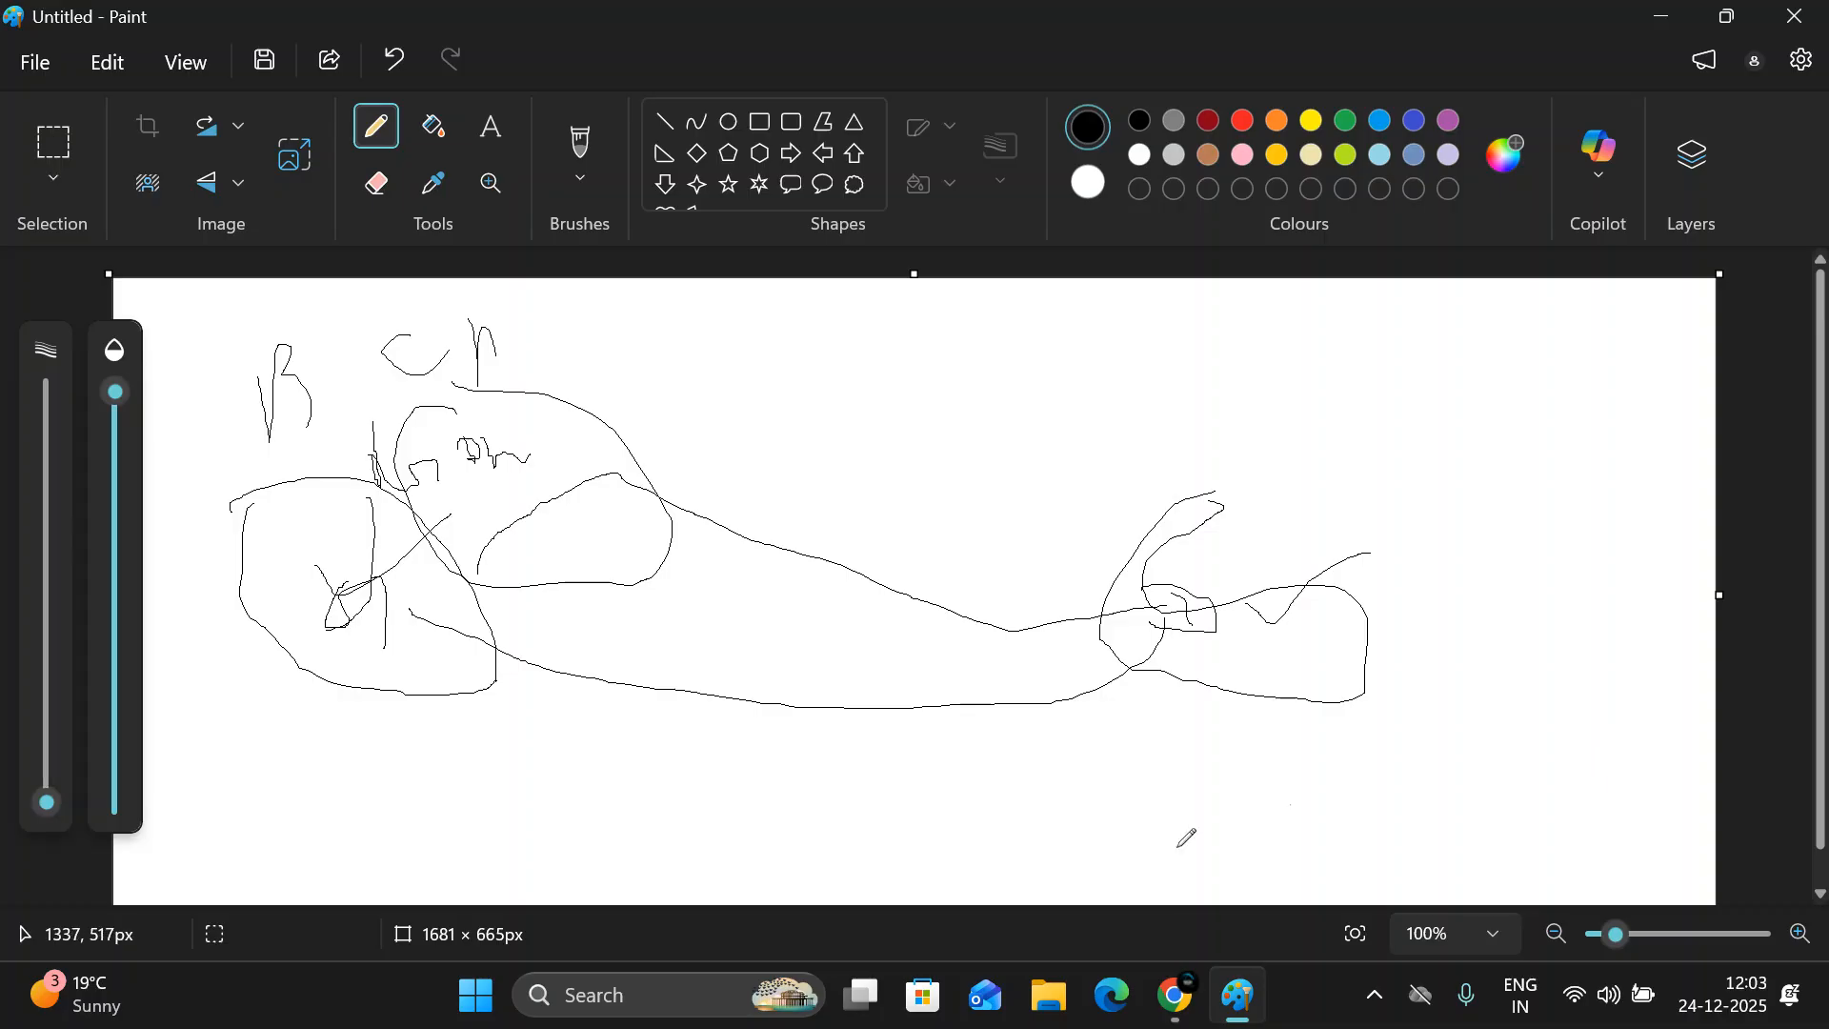
pyautogui.moveTo(468, 415)
pyautogui.mouseDown()
pyautogui.moveTo(1087, 666)
pyautogui.moveTo(1134, 668)
pyautogui.mouseUp()
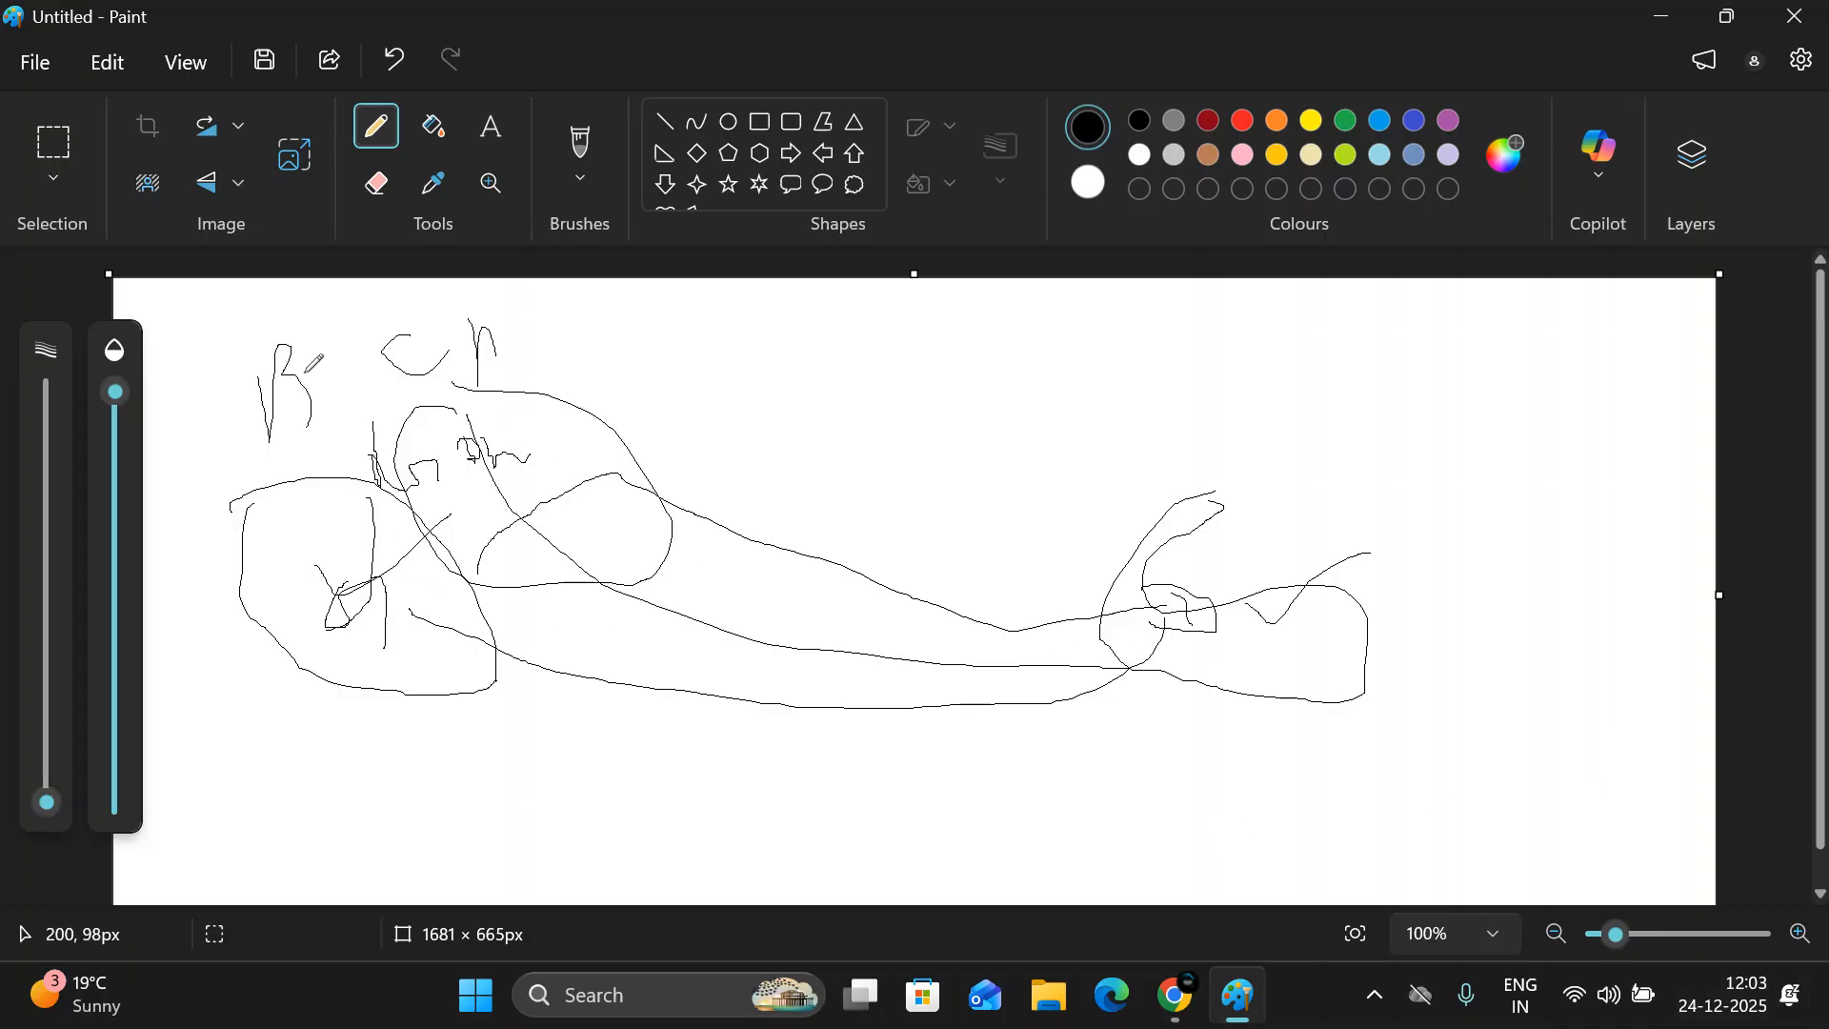
pyautogui.moveTo(299, 343)
pyautogui.mouseDown()
pyautogui.moveTo(314, 366)
pyautogui.moveTo(329, 347)
pyautogui.moveTo(448, 538)
pyautogui.moveTo(1215, 617)
pyautogui.mouseUp()
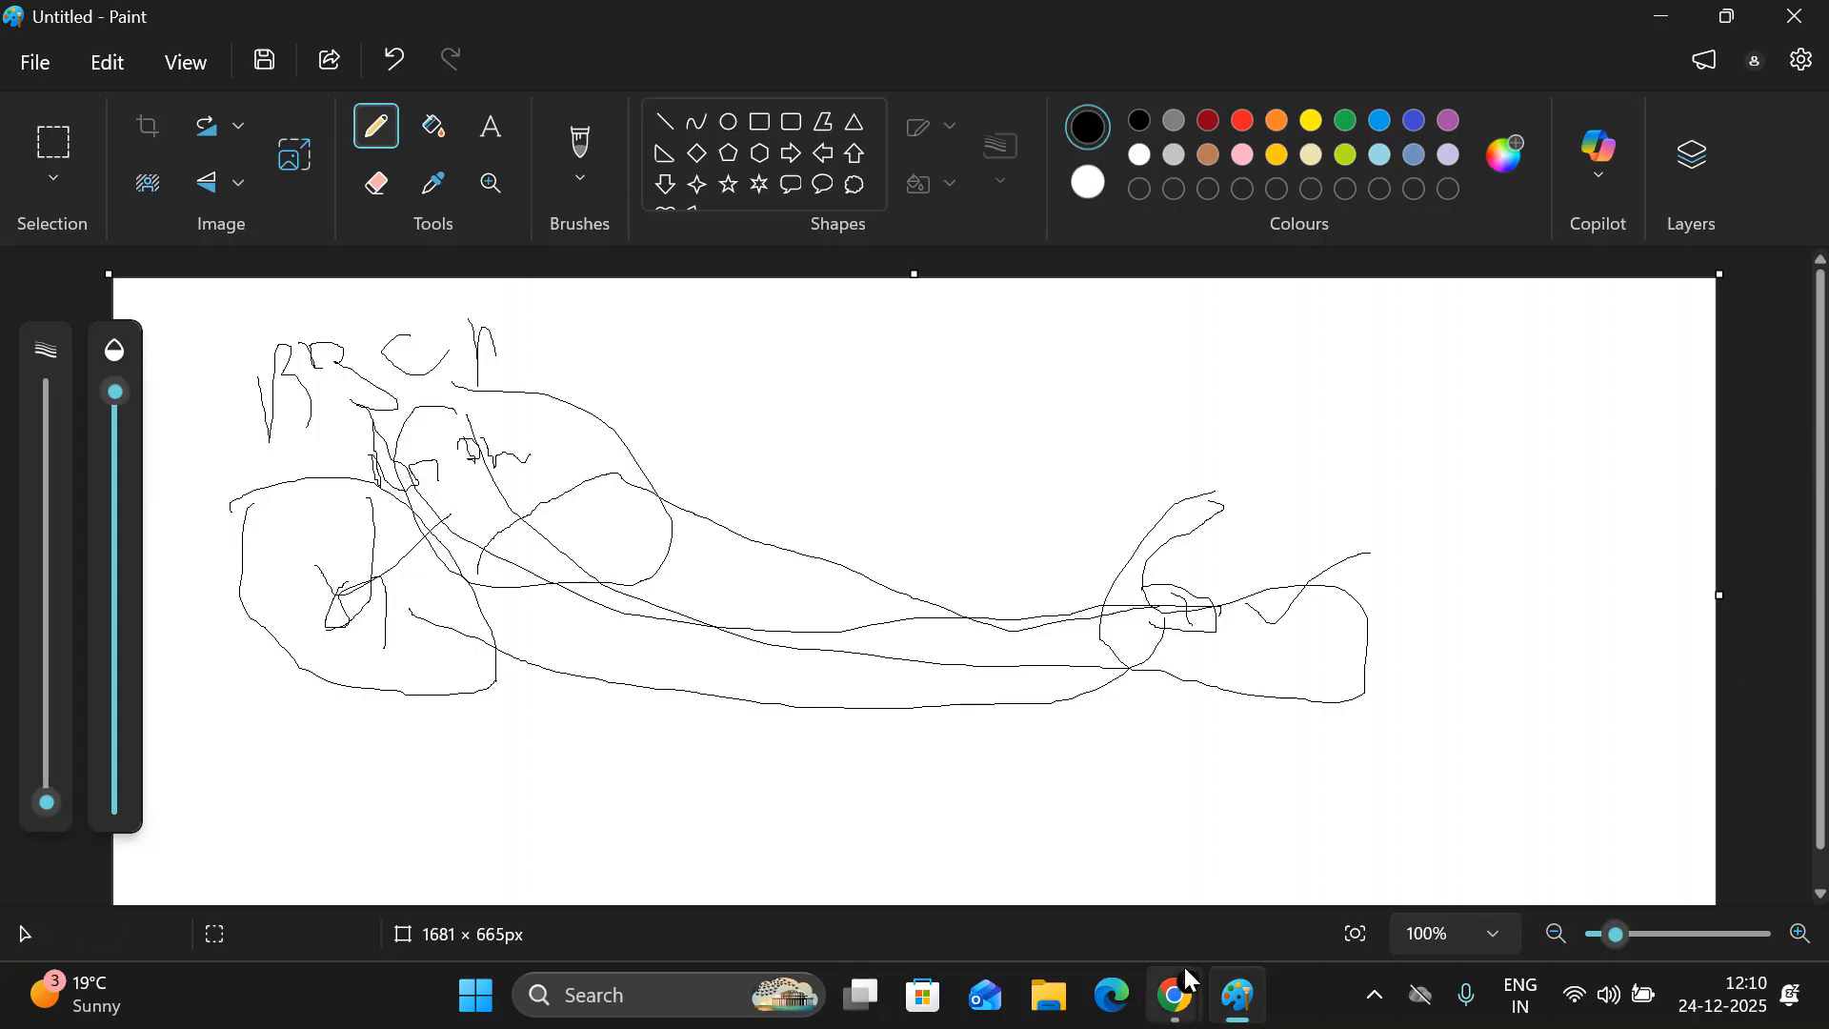
# - Switch back to the Ads Manager window in Chrome
pyautogui.moveTo(1186, 962)
pyautogui.click(1024, 848)
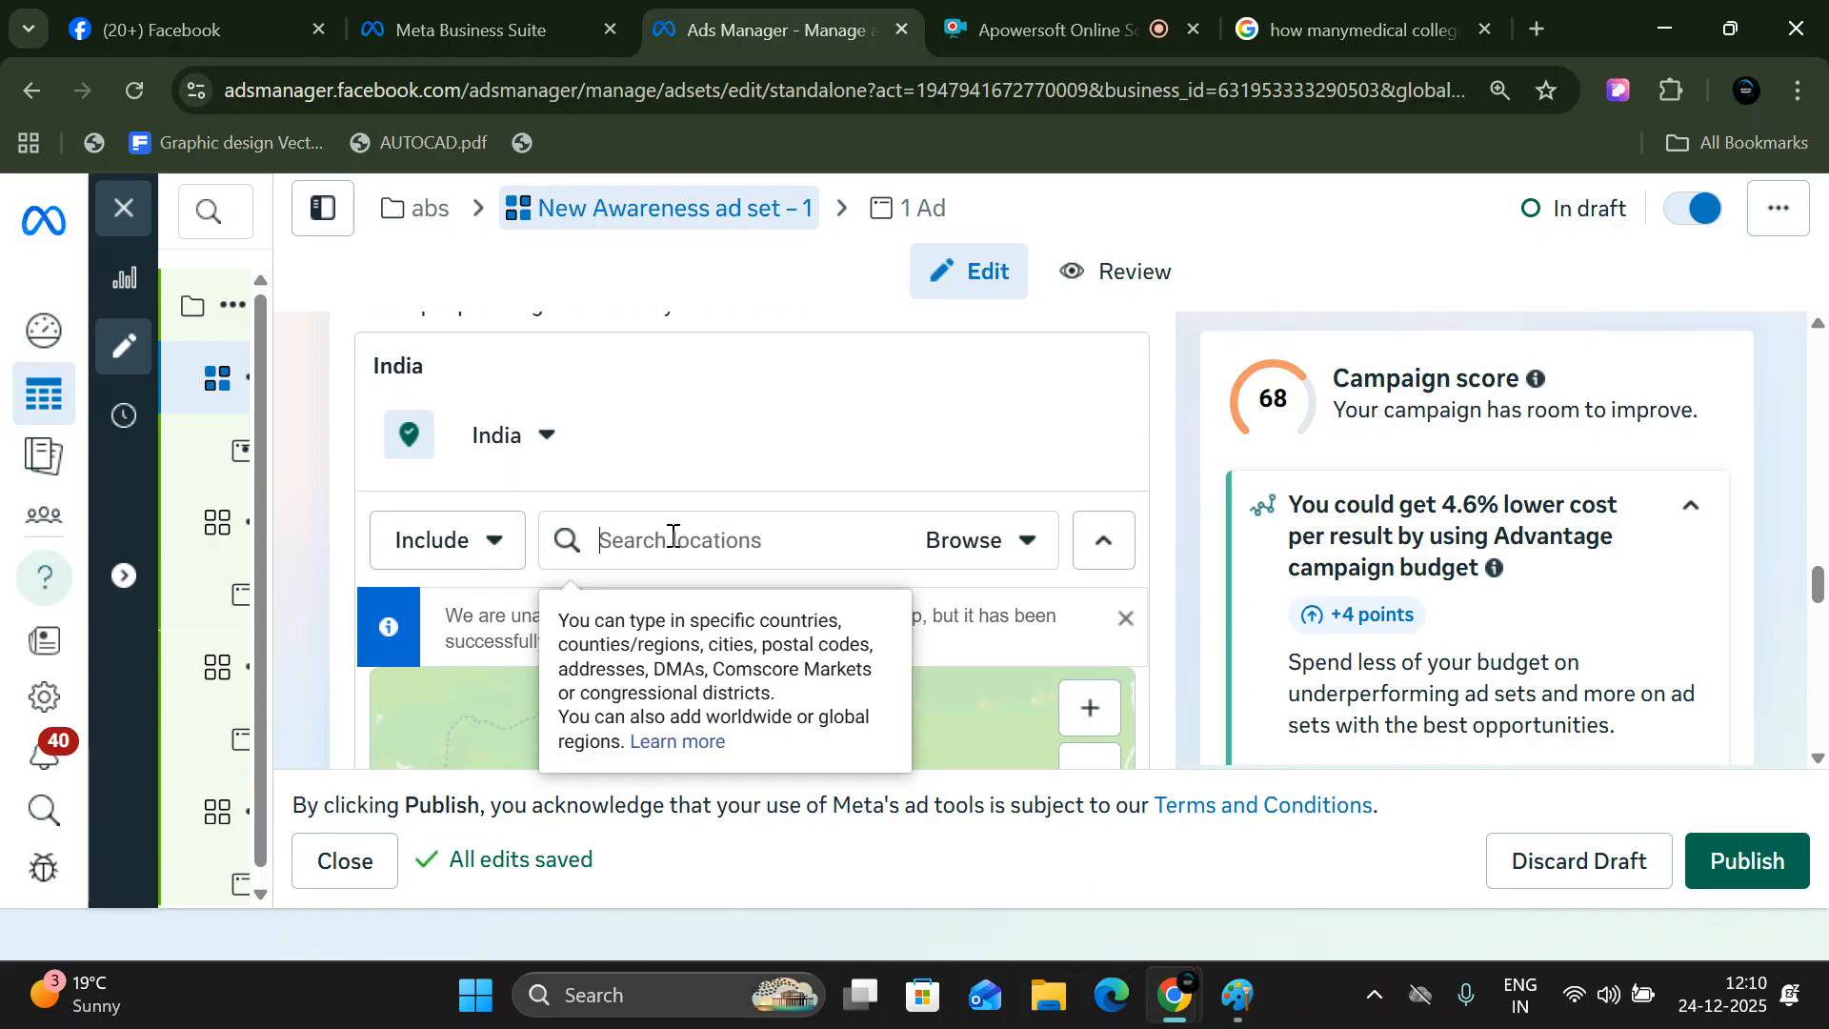
pyautogui.write('th')
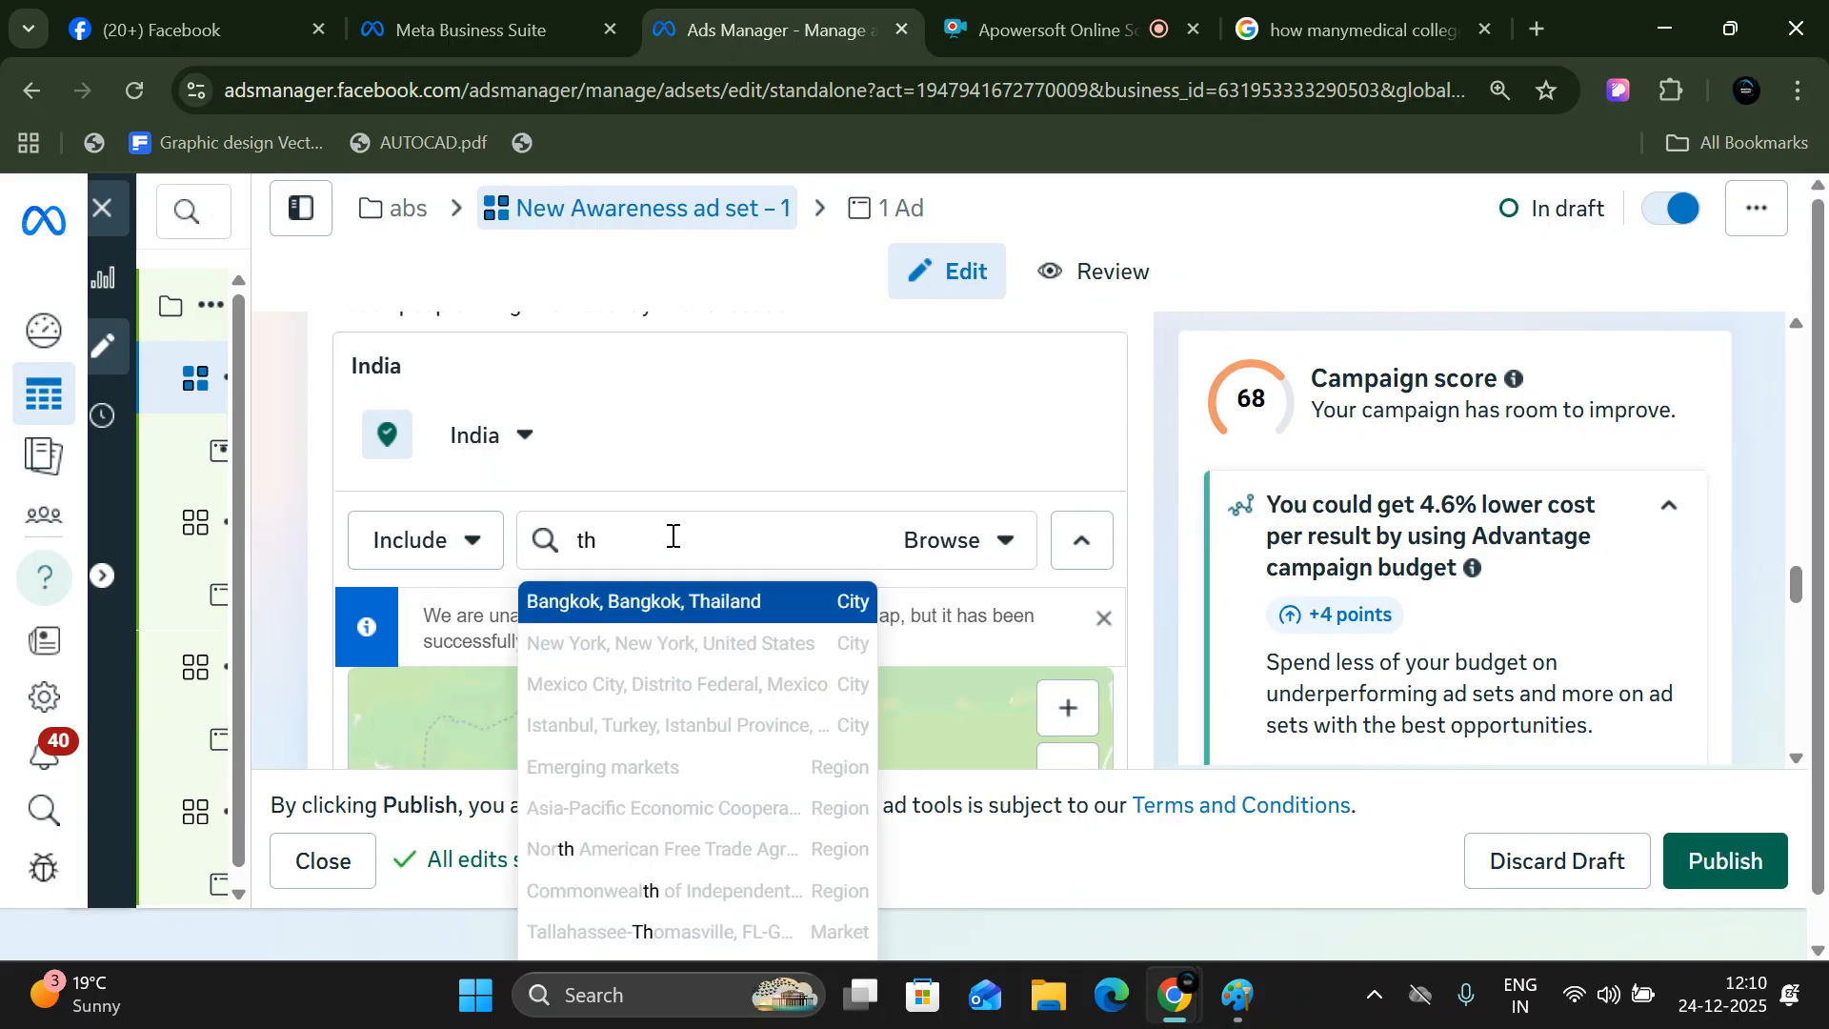
pyautogui.press('BackSpace')
pyautogui.press('BackSpace')
pyautogui.write('c')
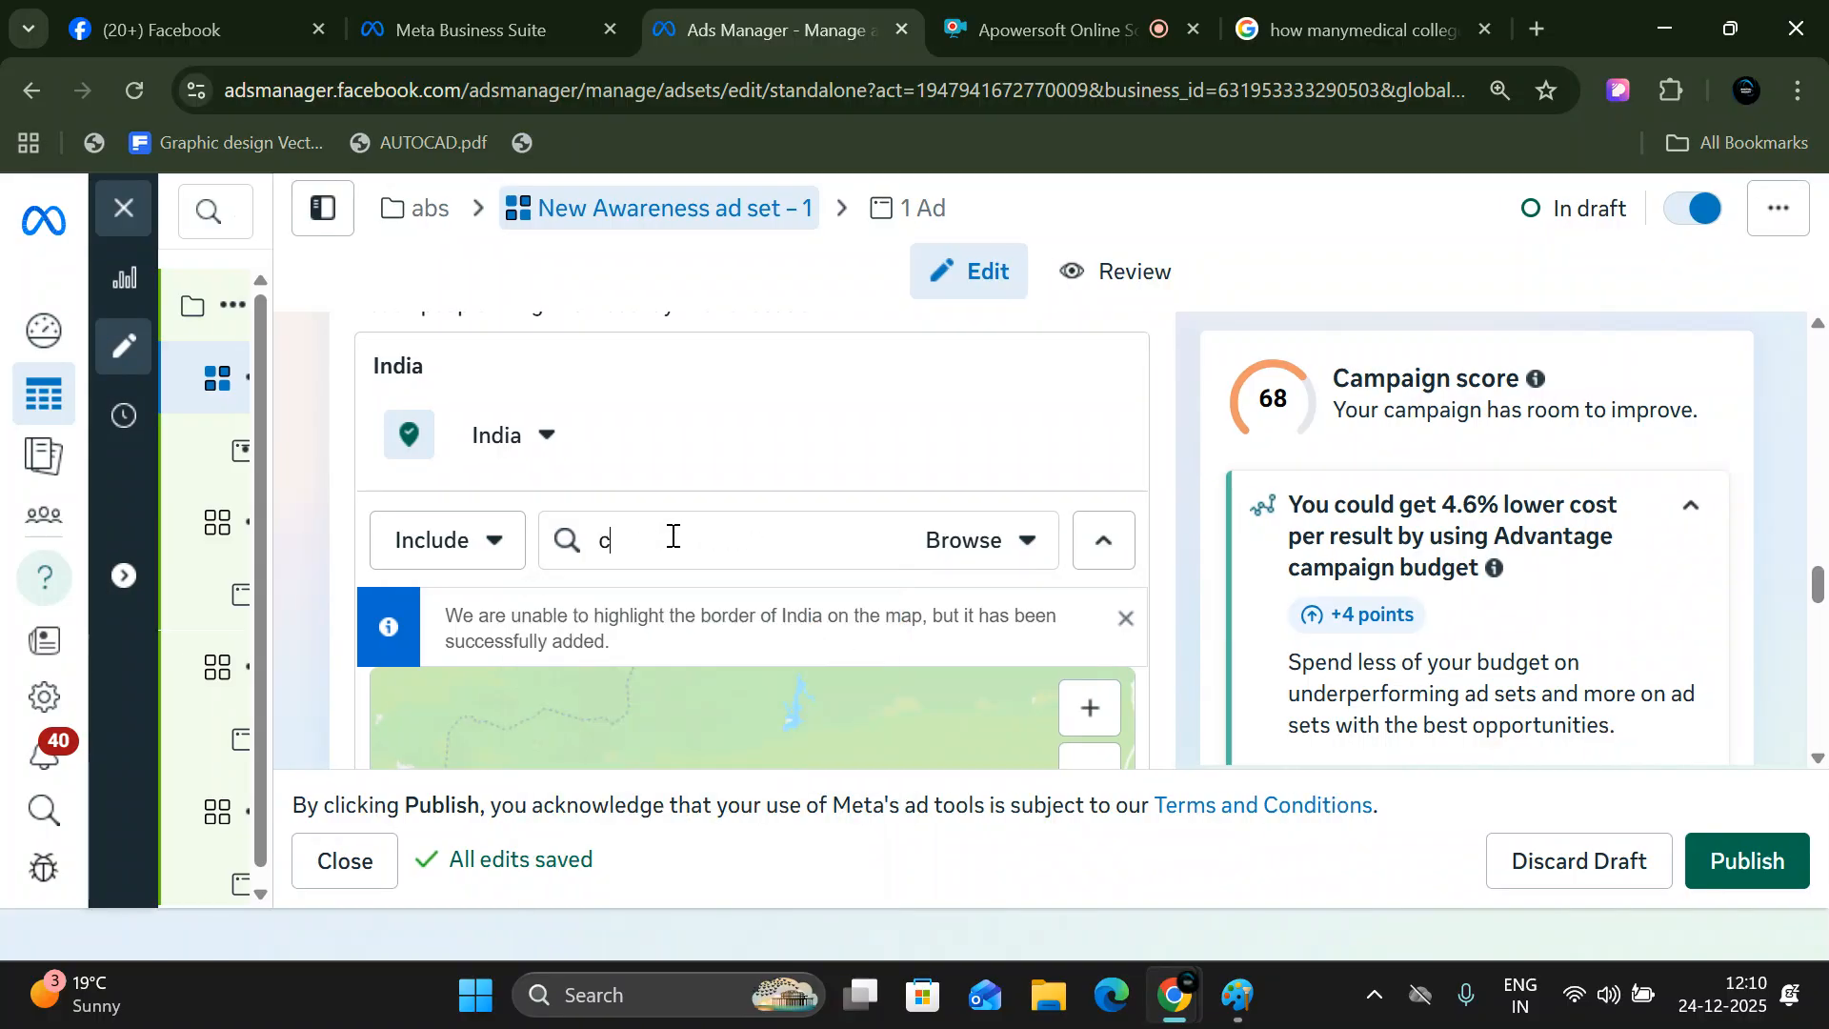
pyautogui.write('uty')
pyautogui.press('BackSpace')
pyautogui.press('BackSpace')
pyautogui.press('BackSpace')
pyautogui.press('BackSpace')
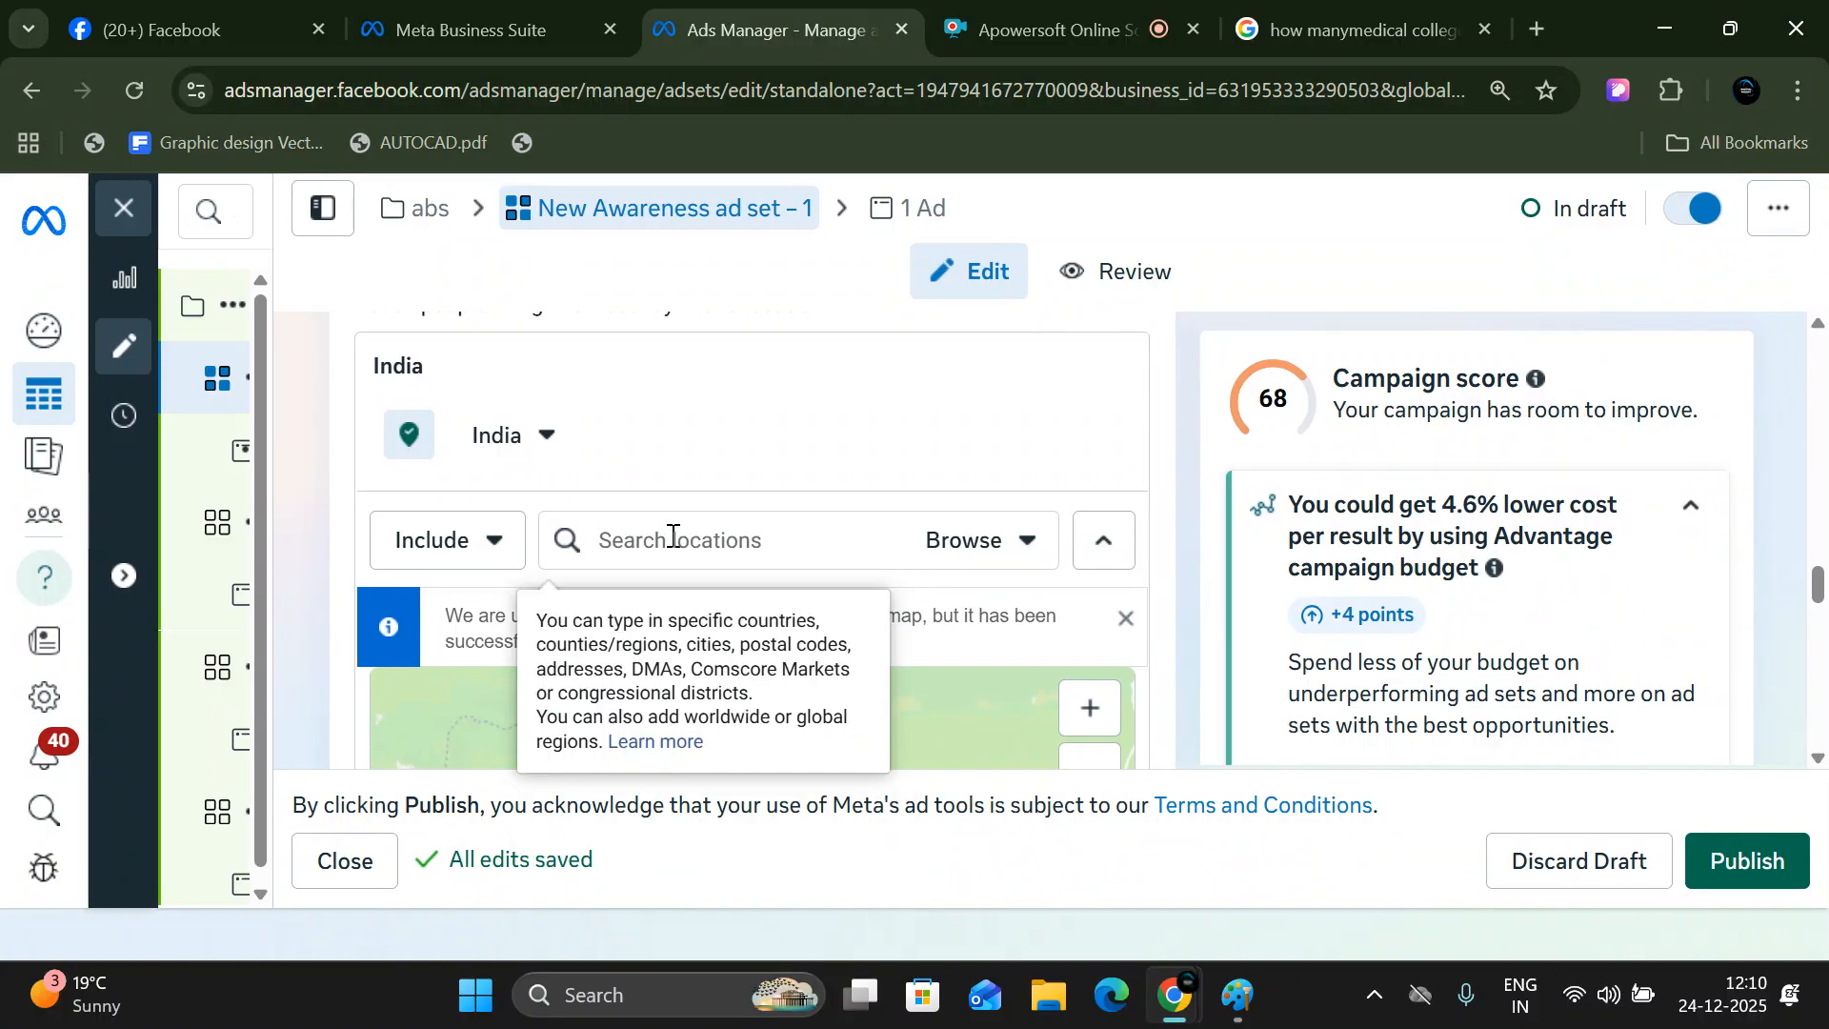
# - Search the ad set's locations for "city center dhanbad" and include the place City Center Dhanbad
pyautogui.write('city ce')
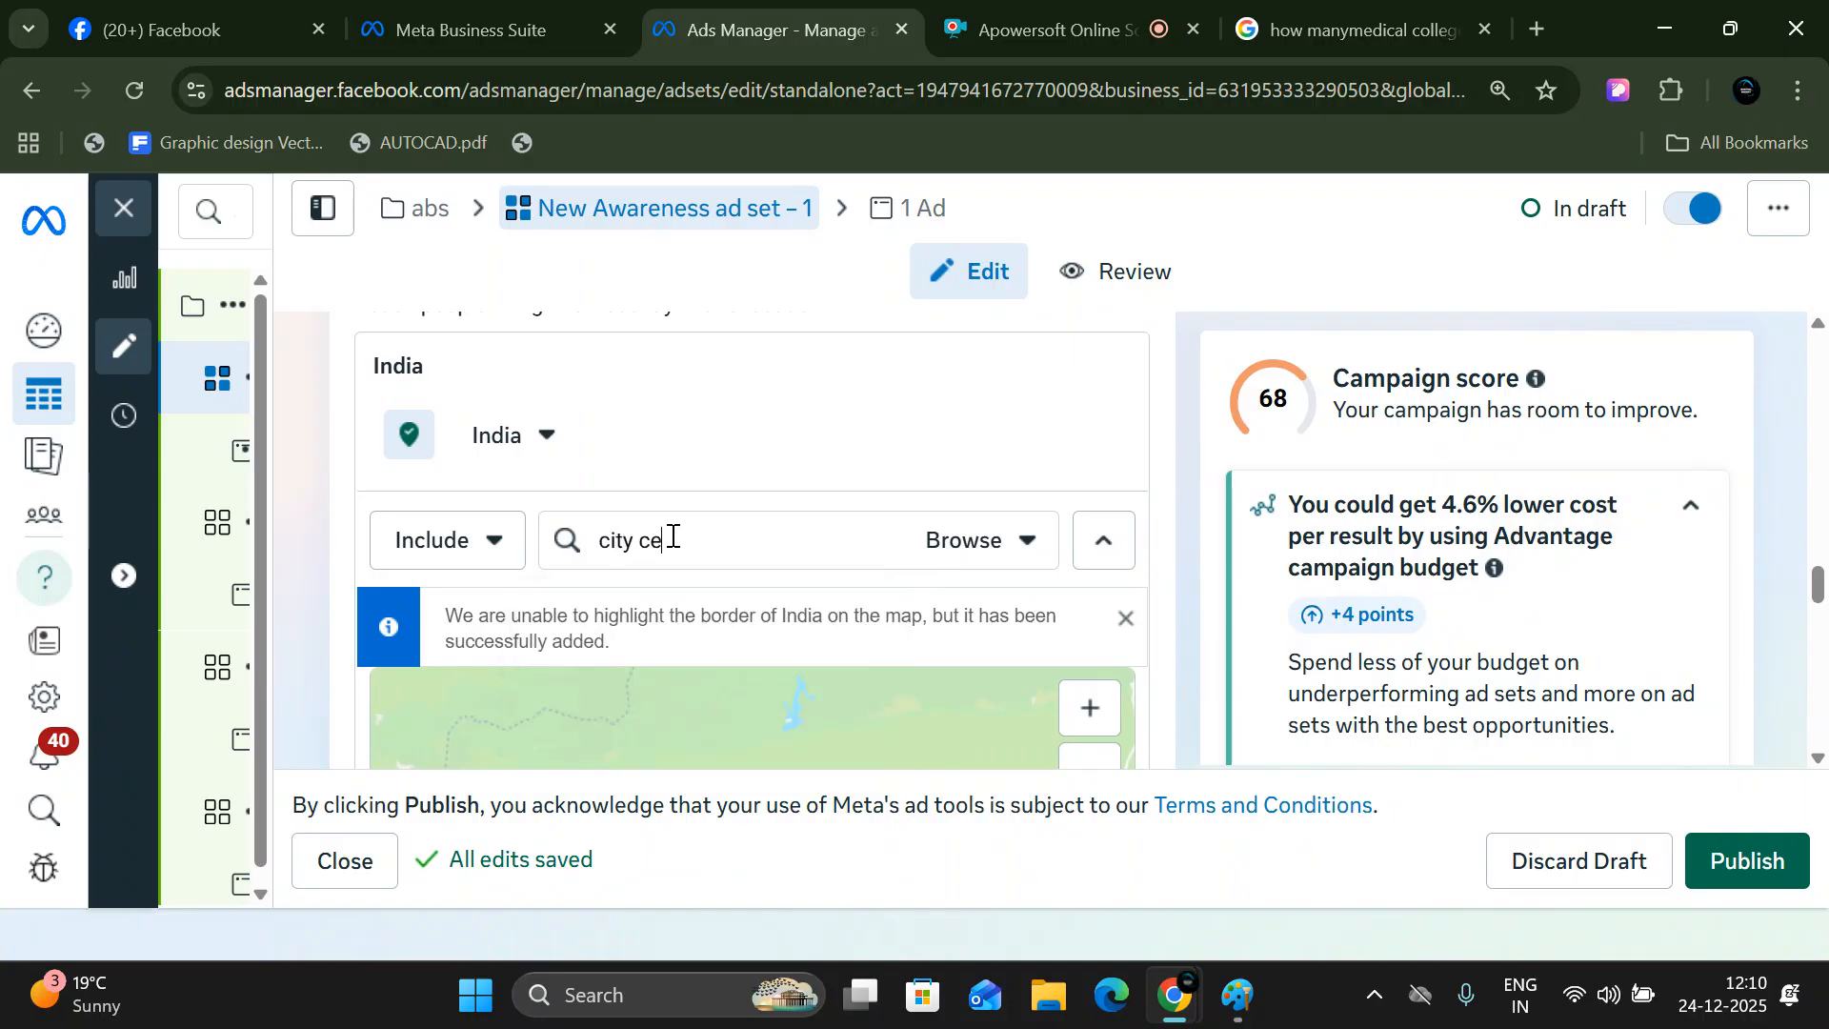
pyautogui.write('n')
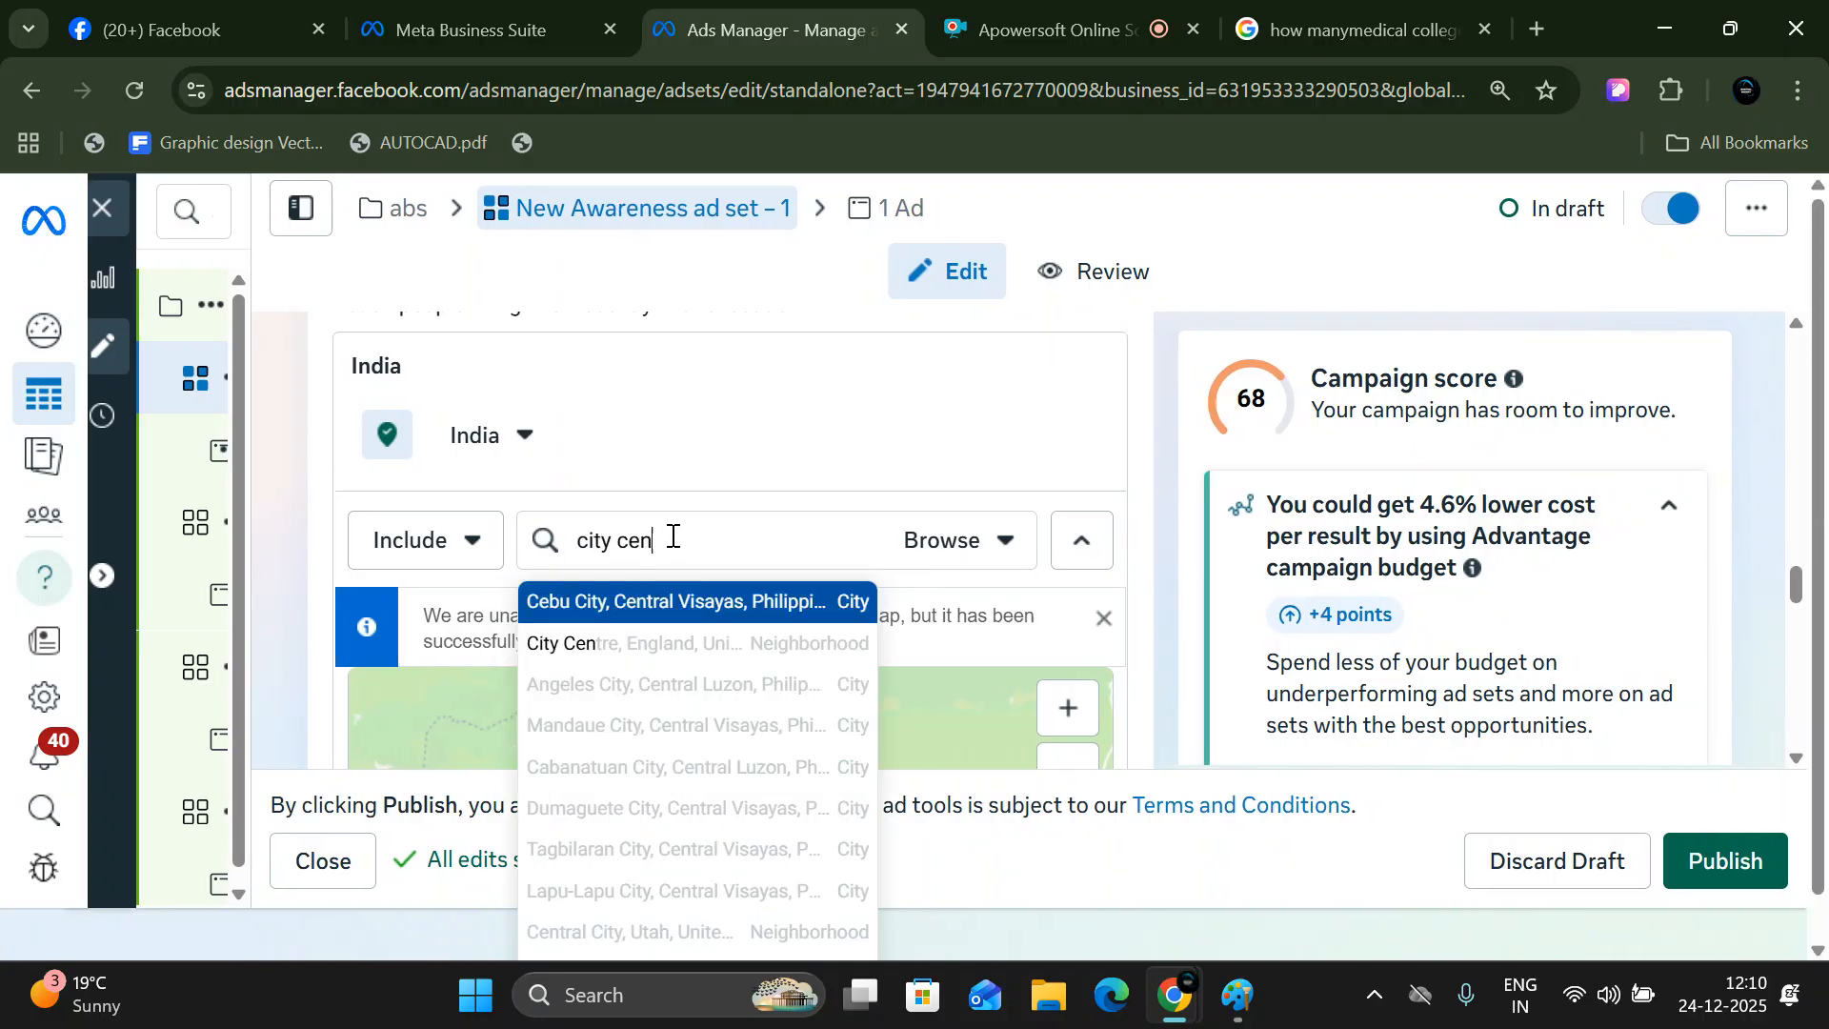
pyautogui.write('ter dhanbad')
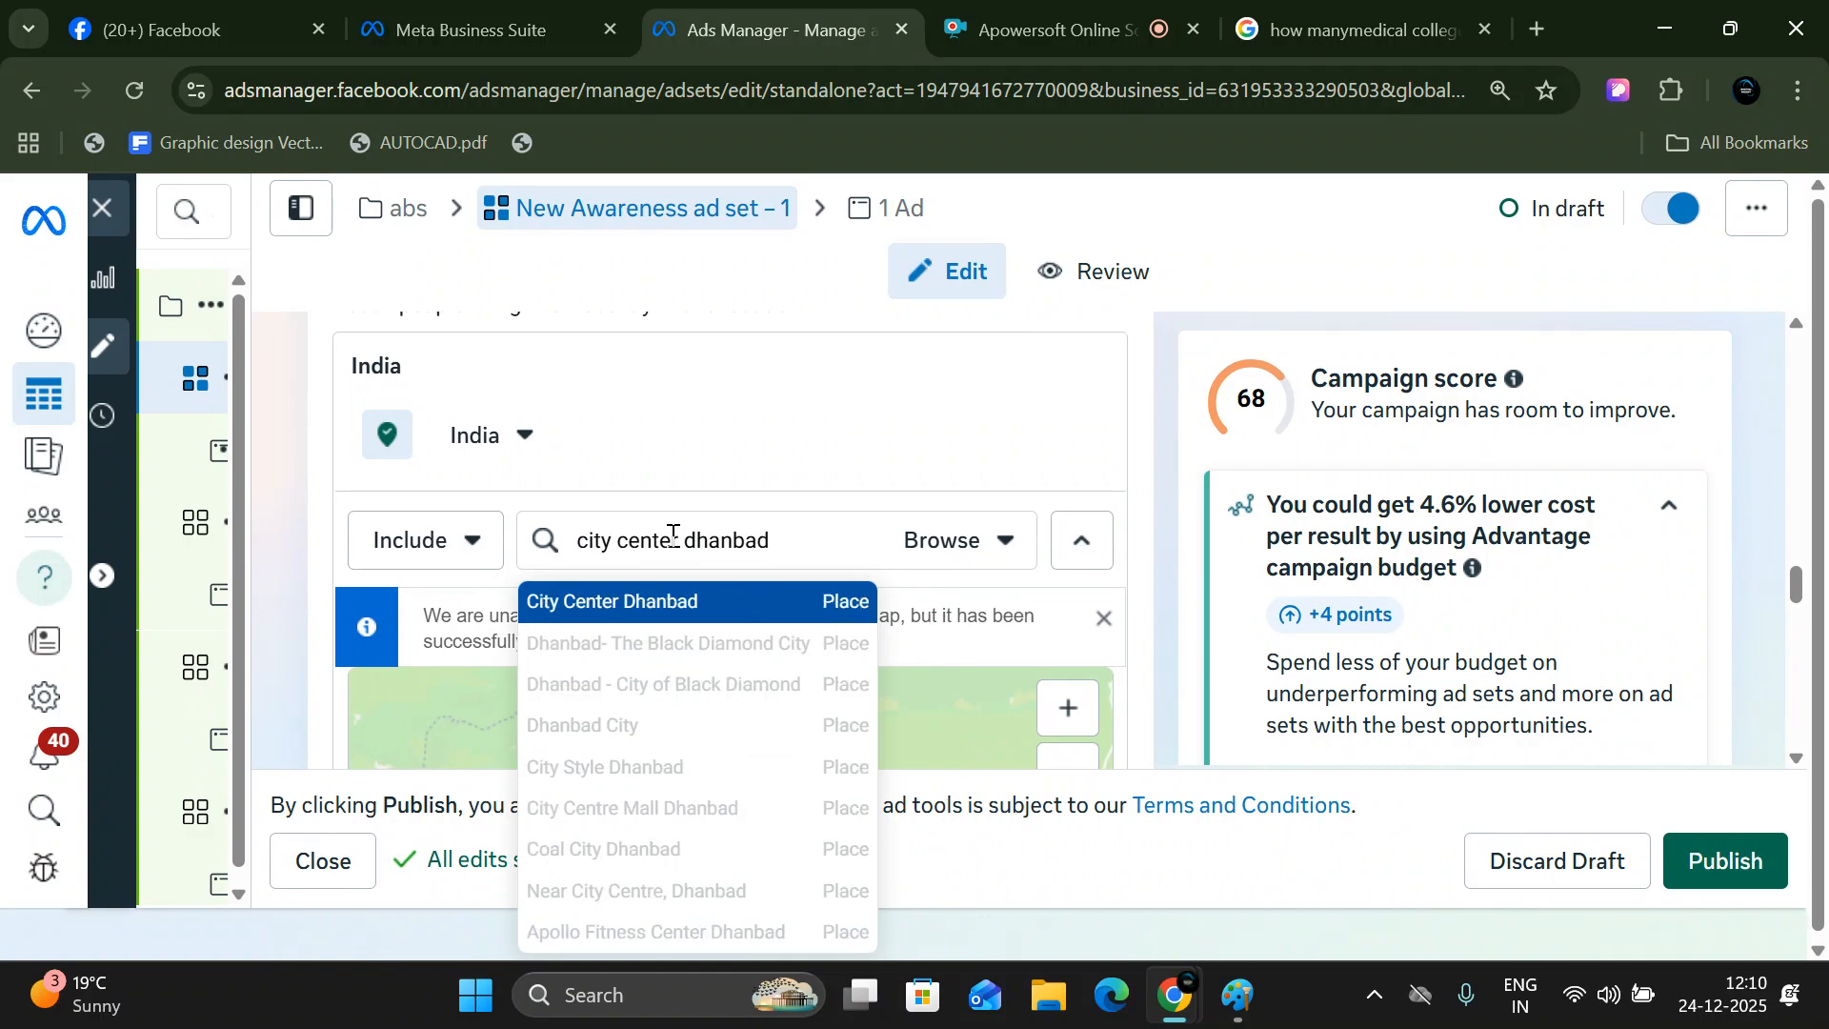
pyautogui.click(746, 604)
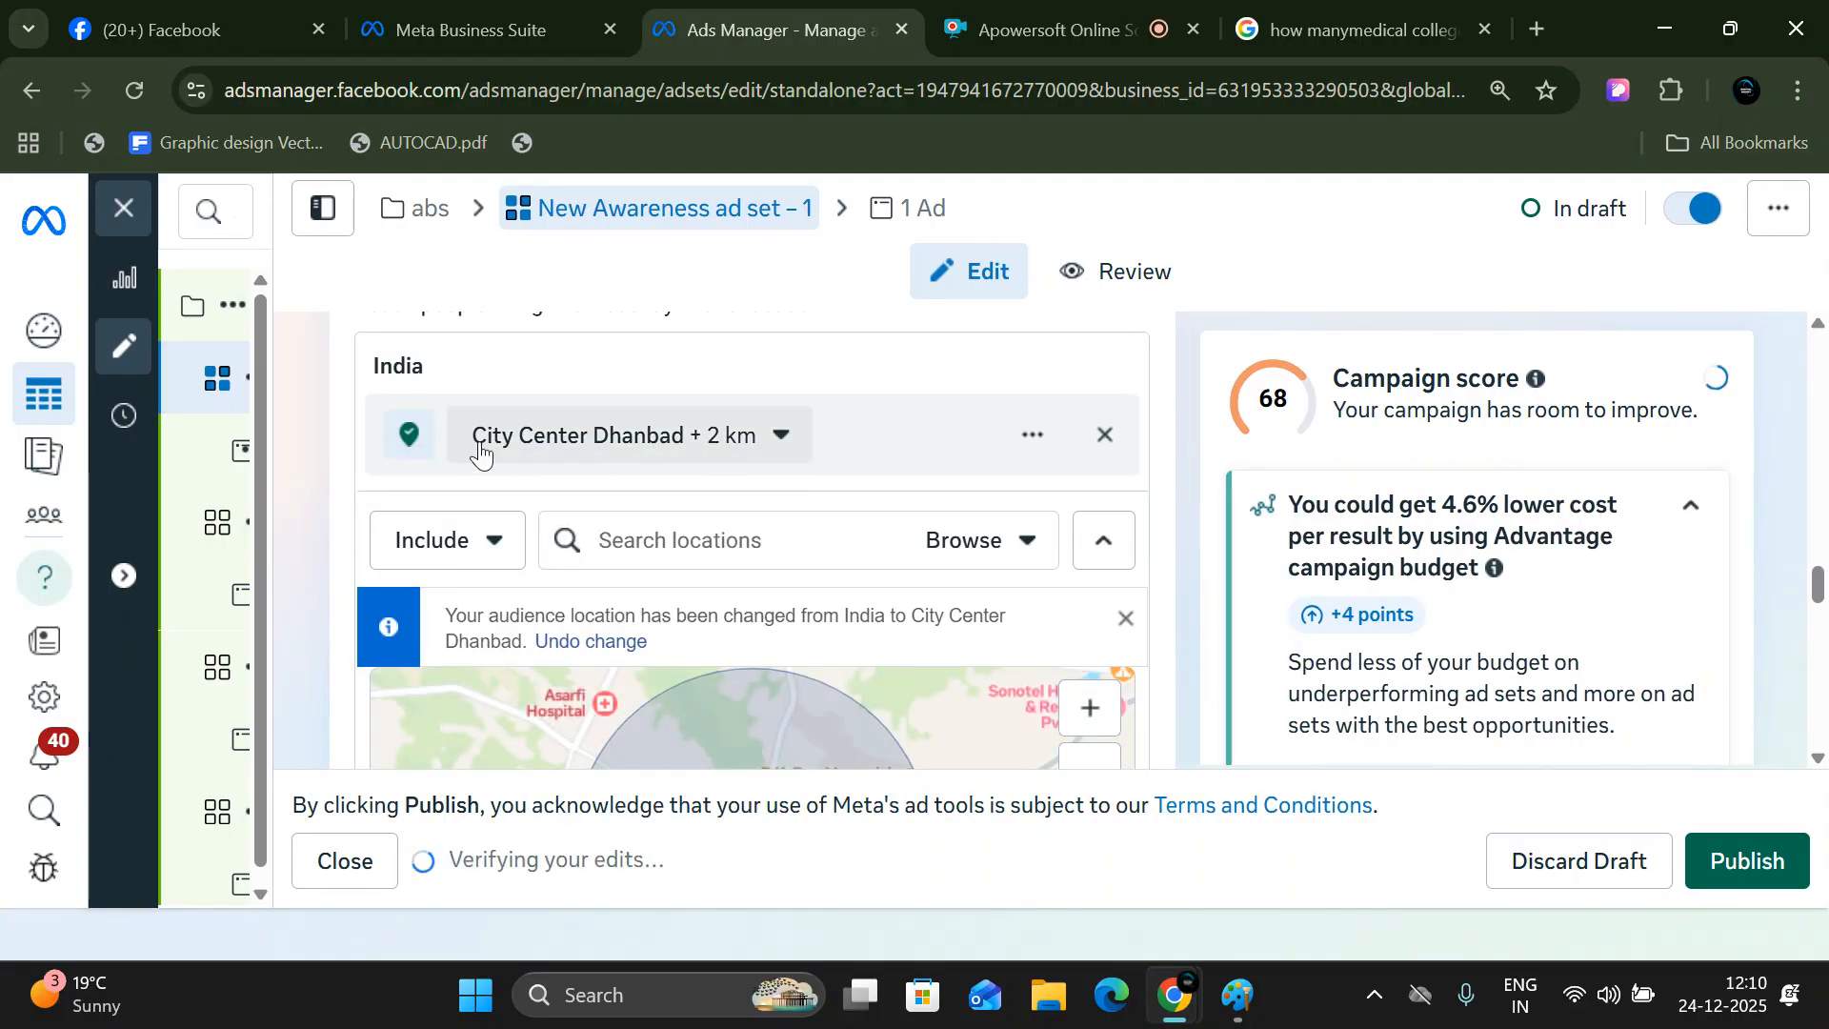
# - Check the audience definition and set the radius around City Center Dhanbad to 25 km
pyautogui.scroll(-5, 1657, 568)
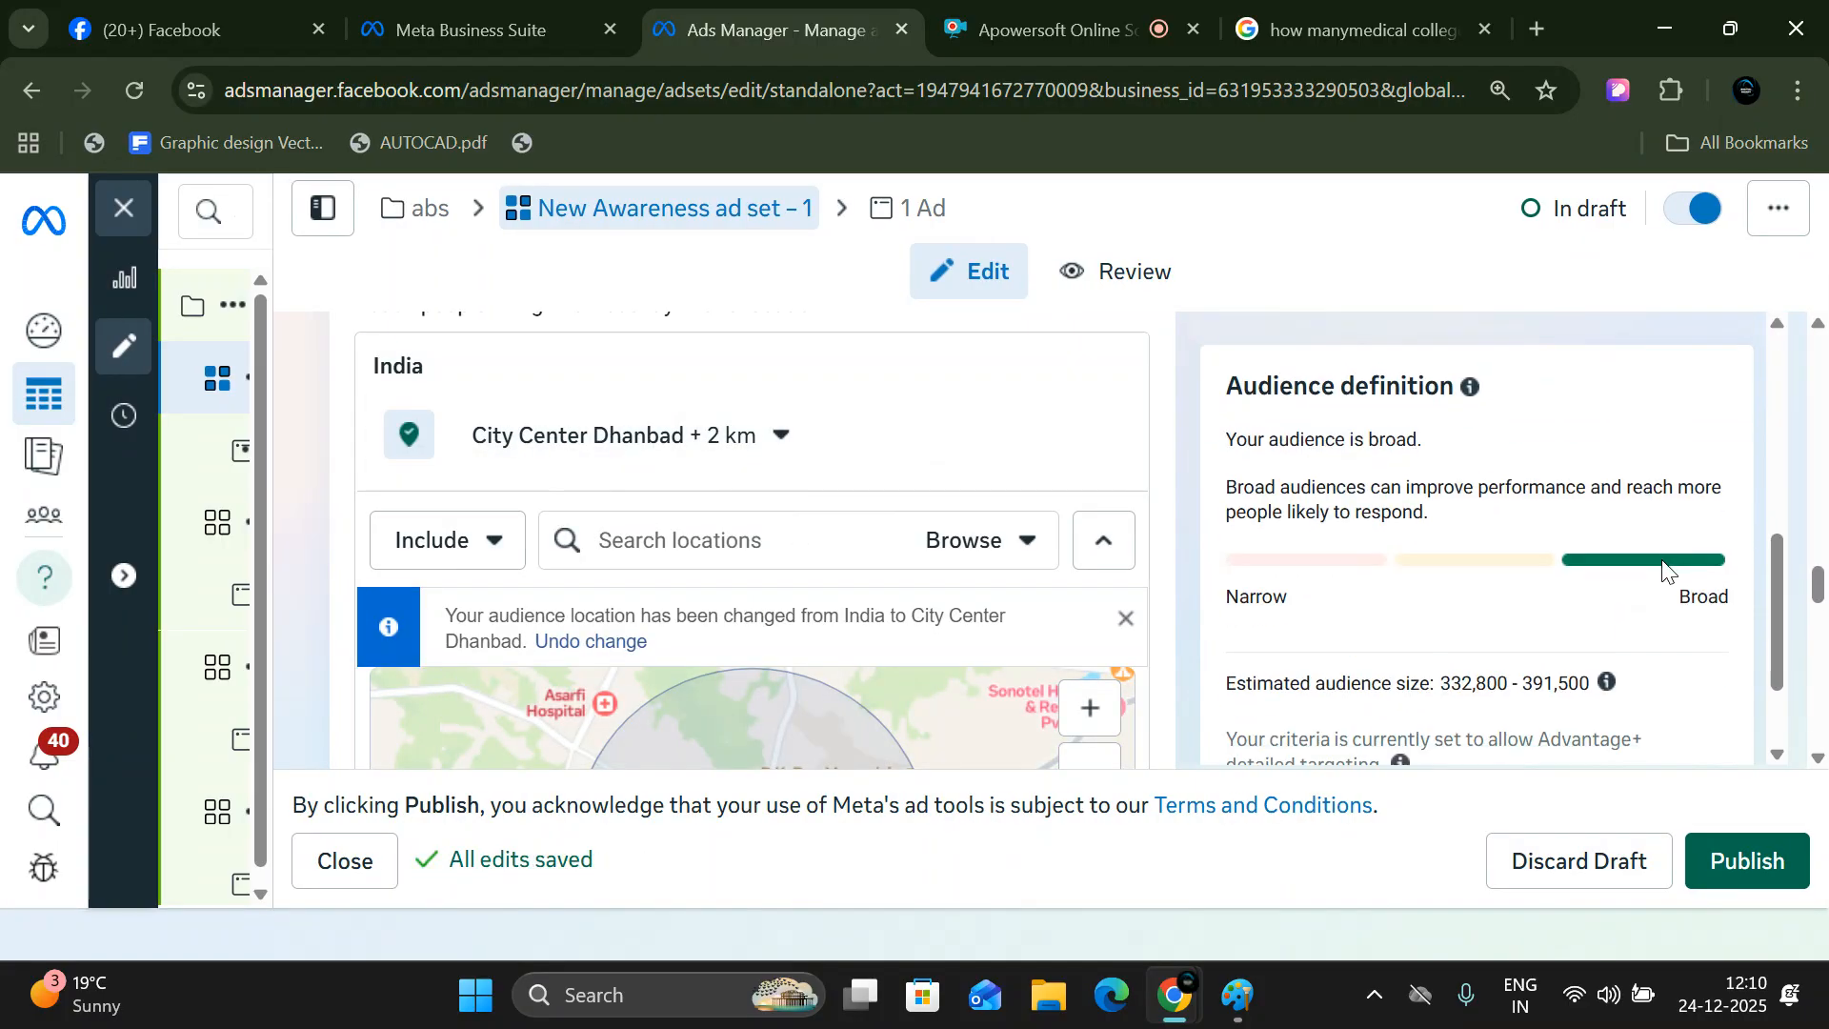
pyautogui.scroll(-2, 1665, 567)
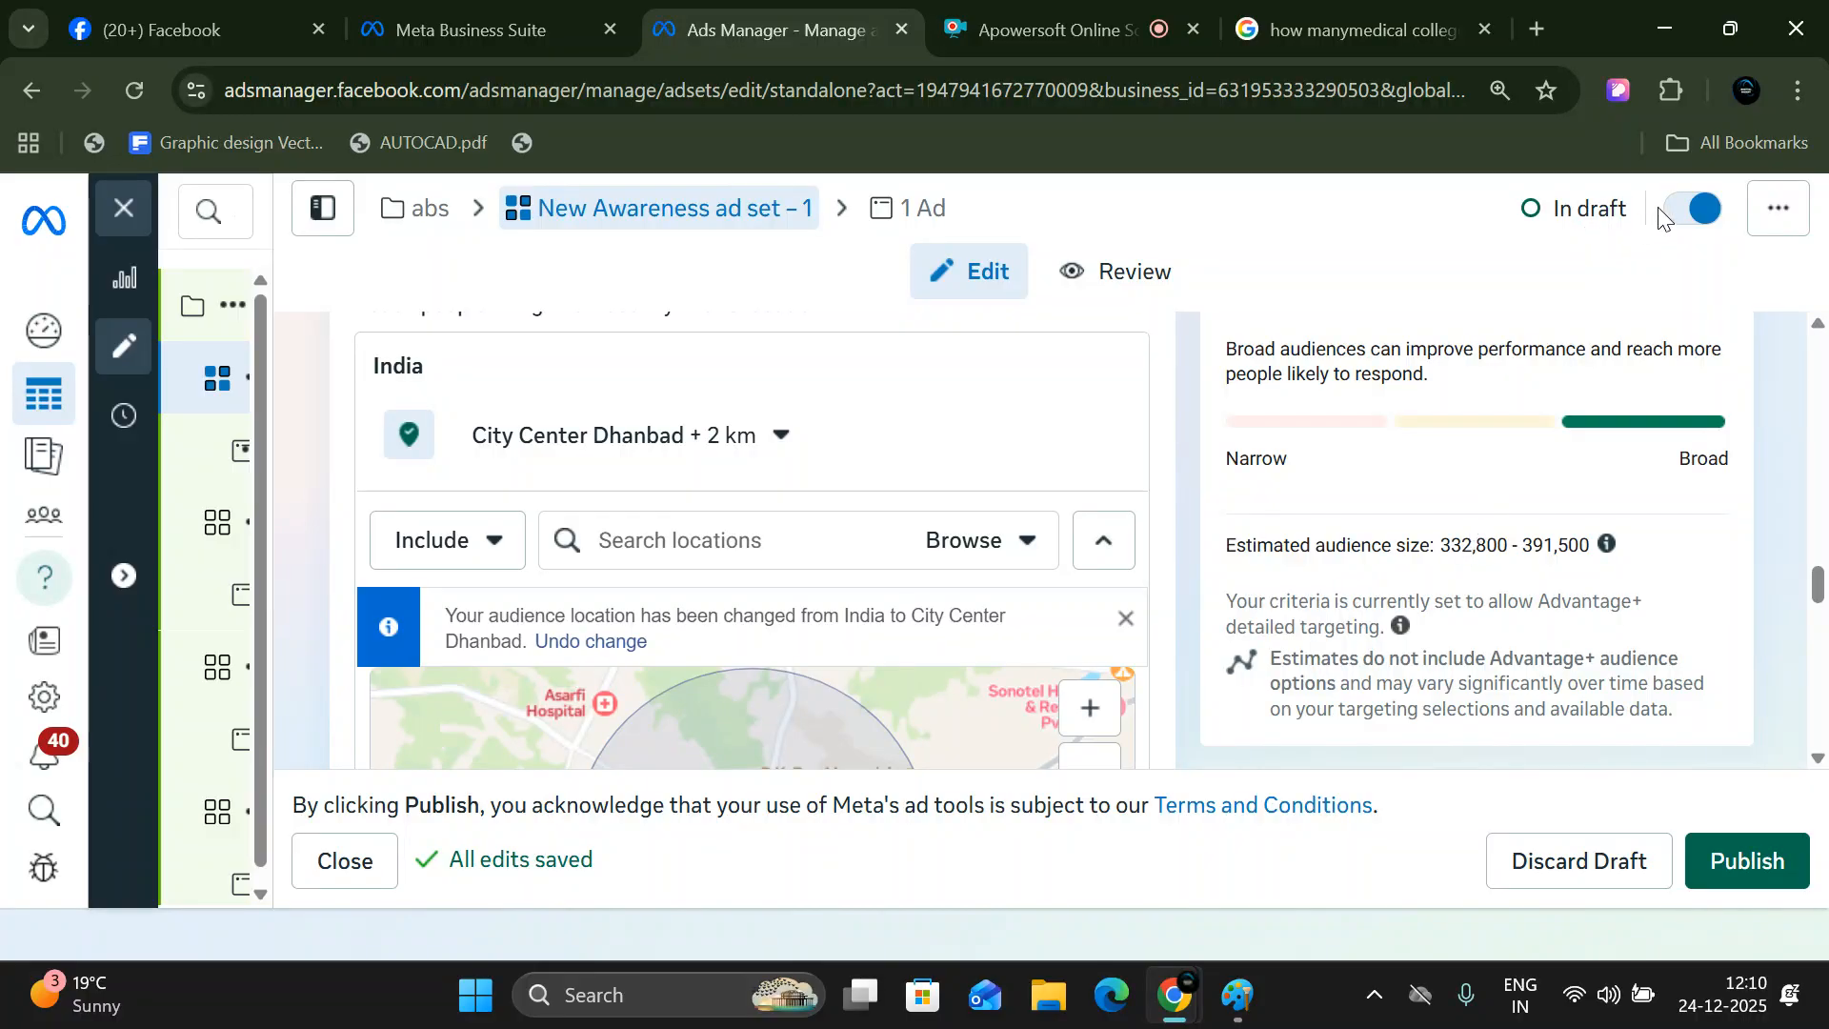
pyautogui.click(761, 438)
pyautogui.click(726, 583)
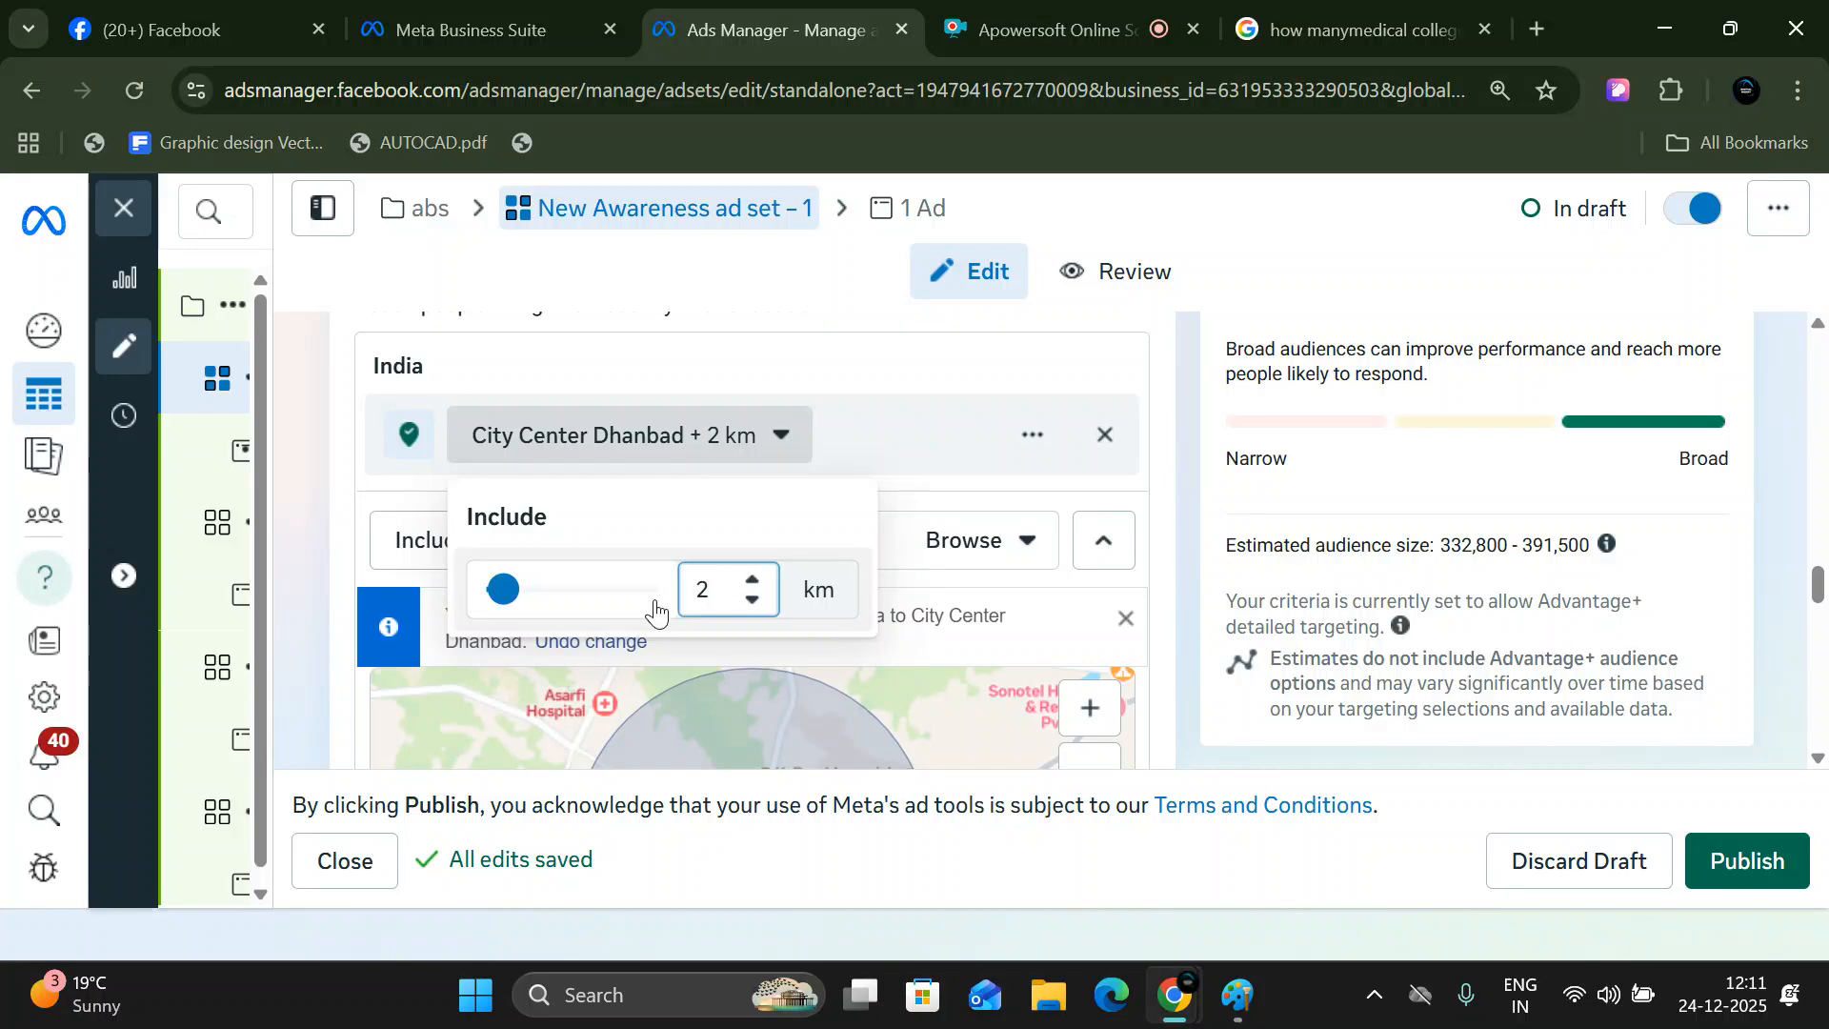
pyautogui.write('5')
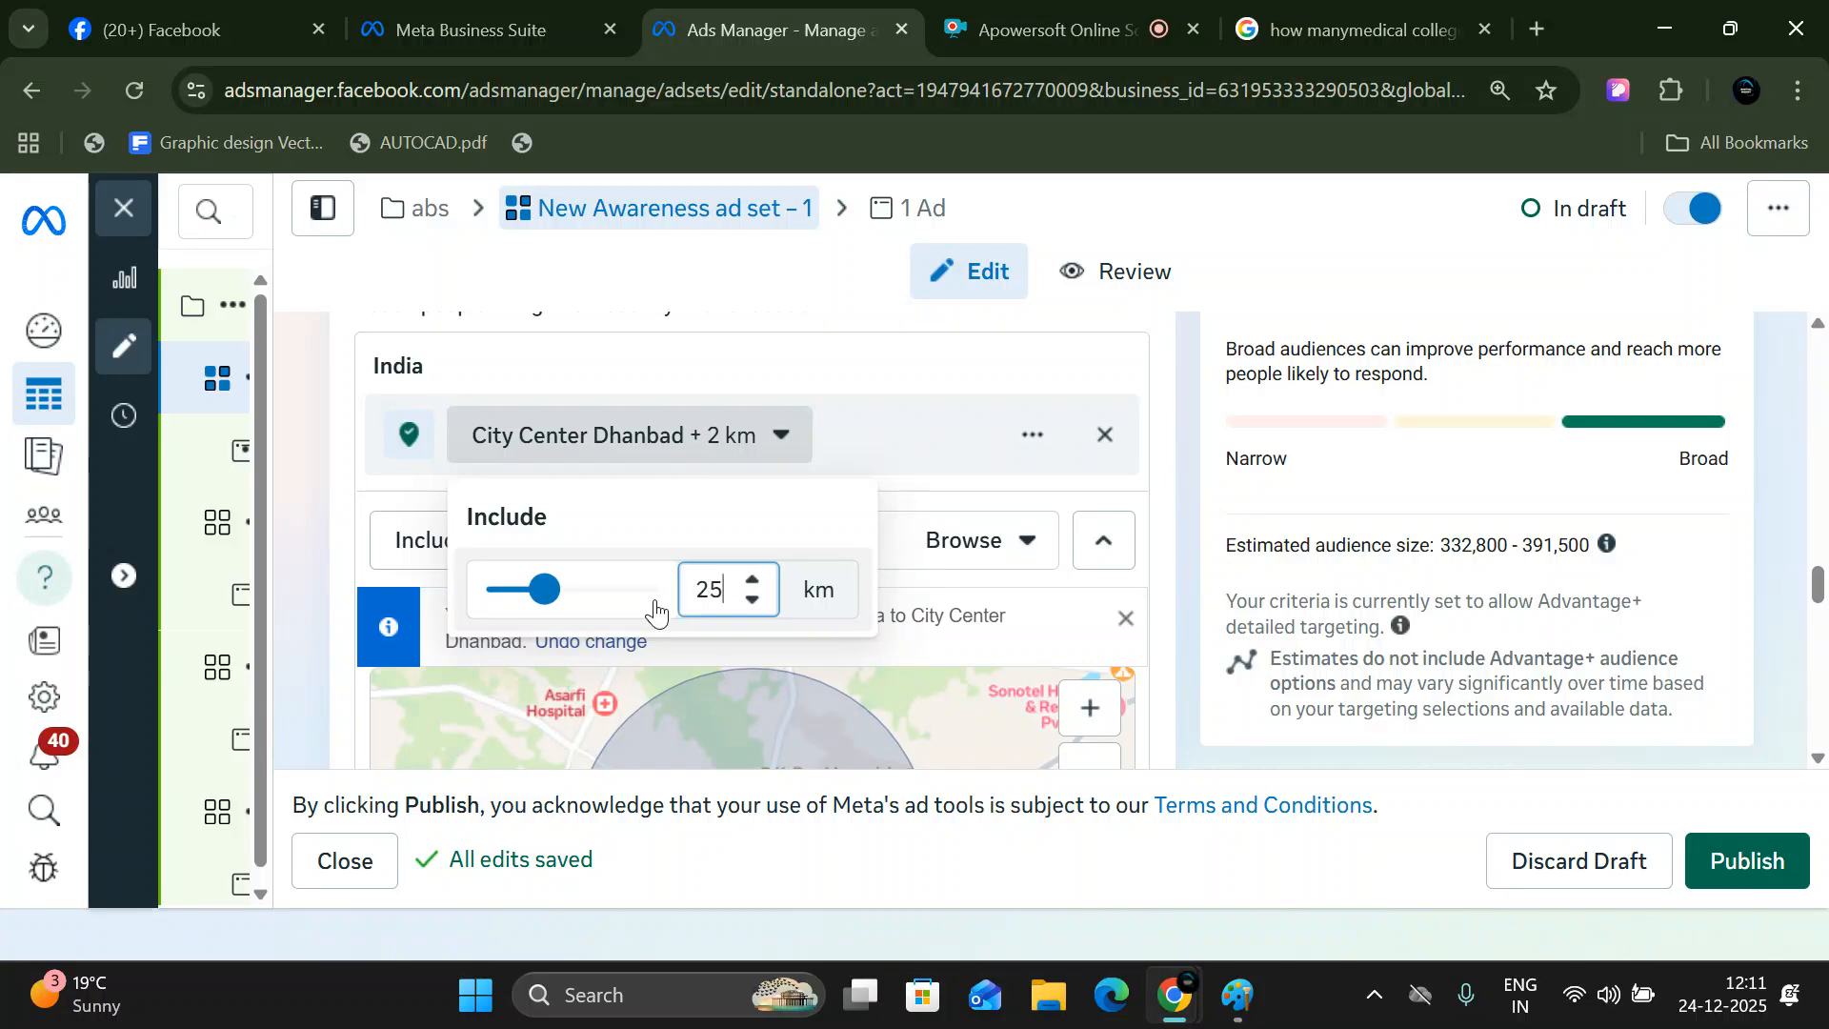
pyautogui.press('Return')
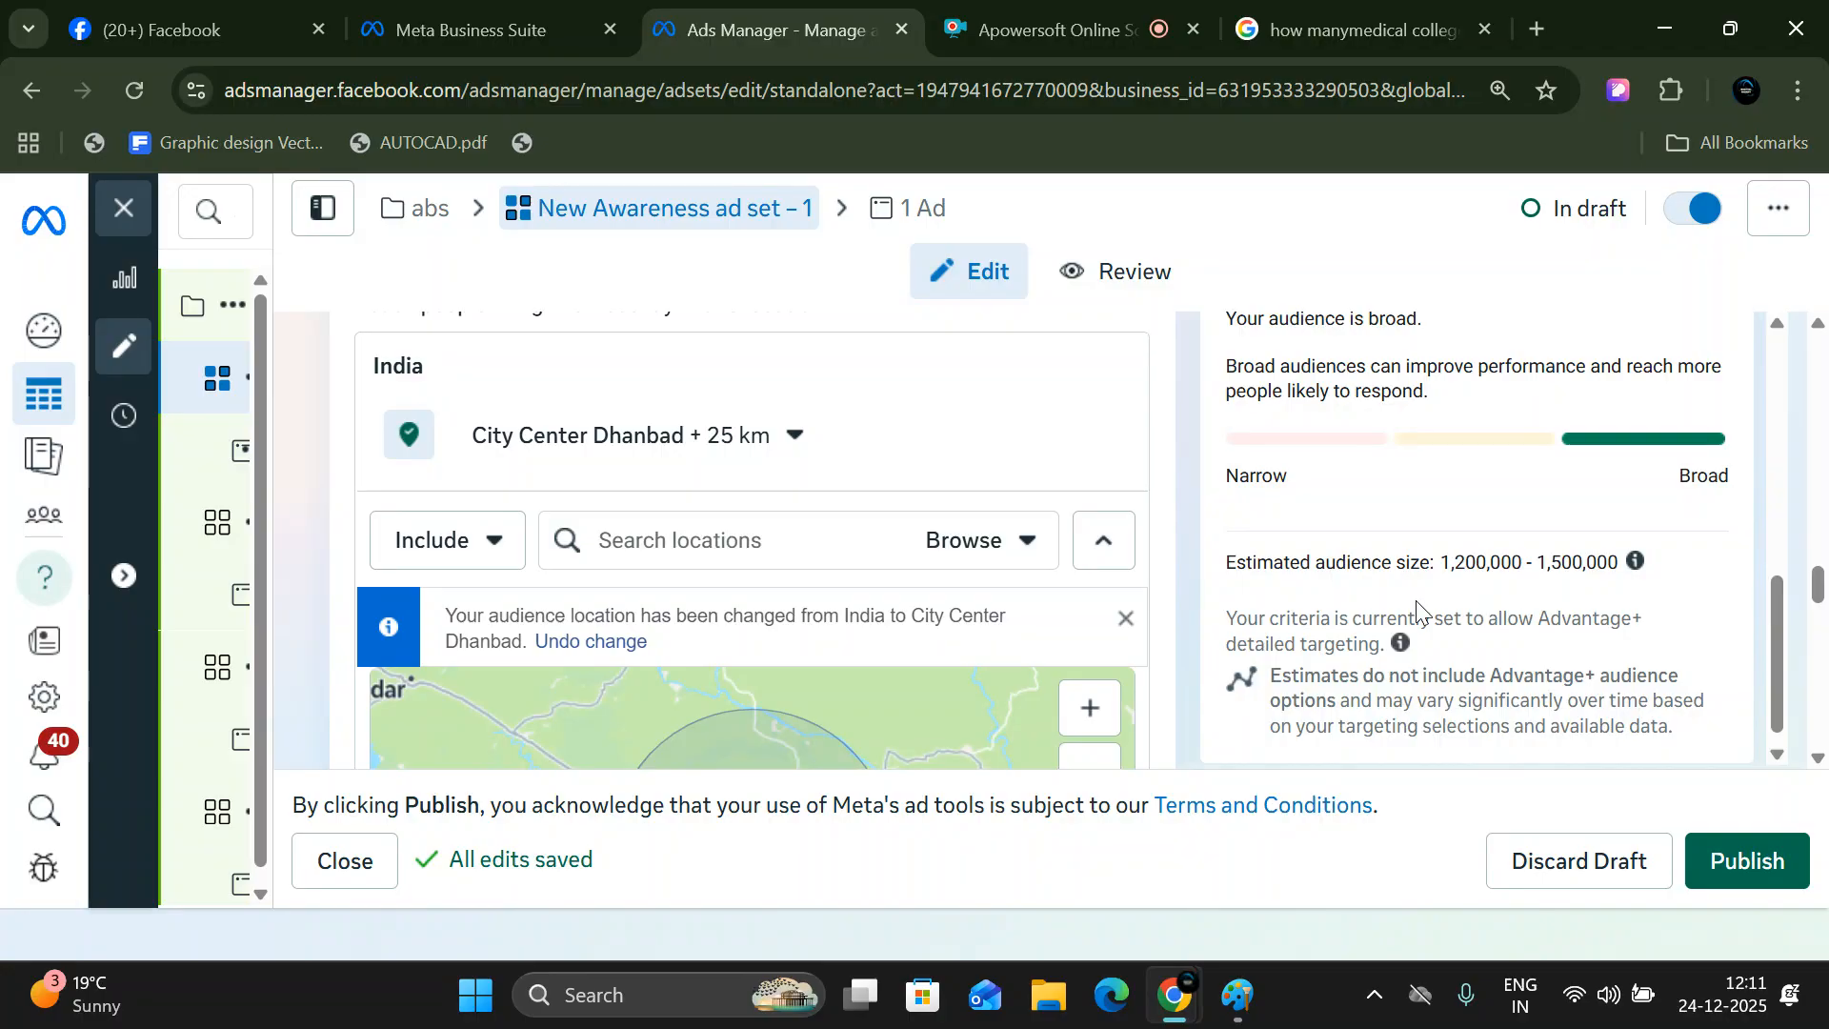
# - Search for "giridih" and include the city Giridih, Jharkhand, India as a second ad set location
pyautogui.scroll(-3, 952, 614)
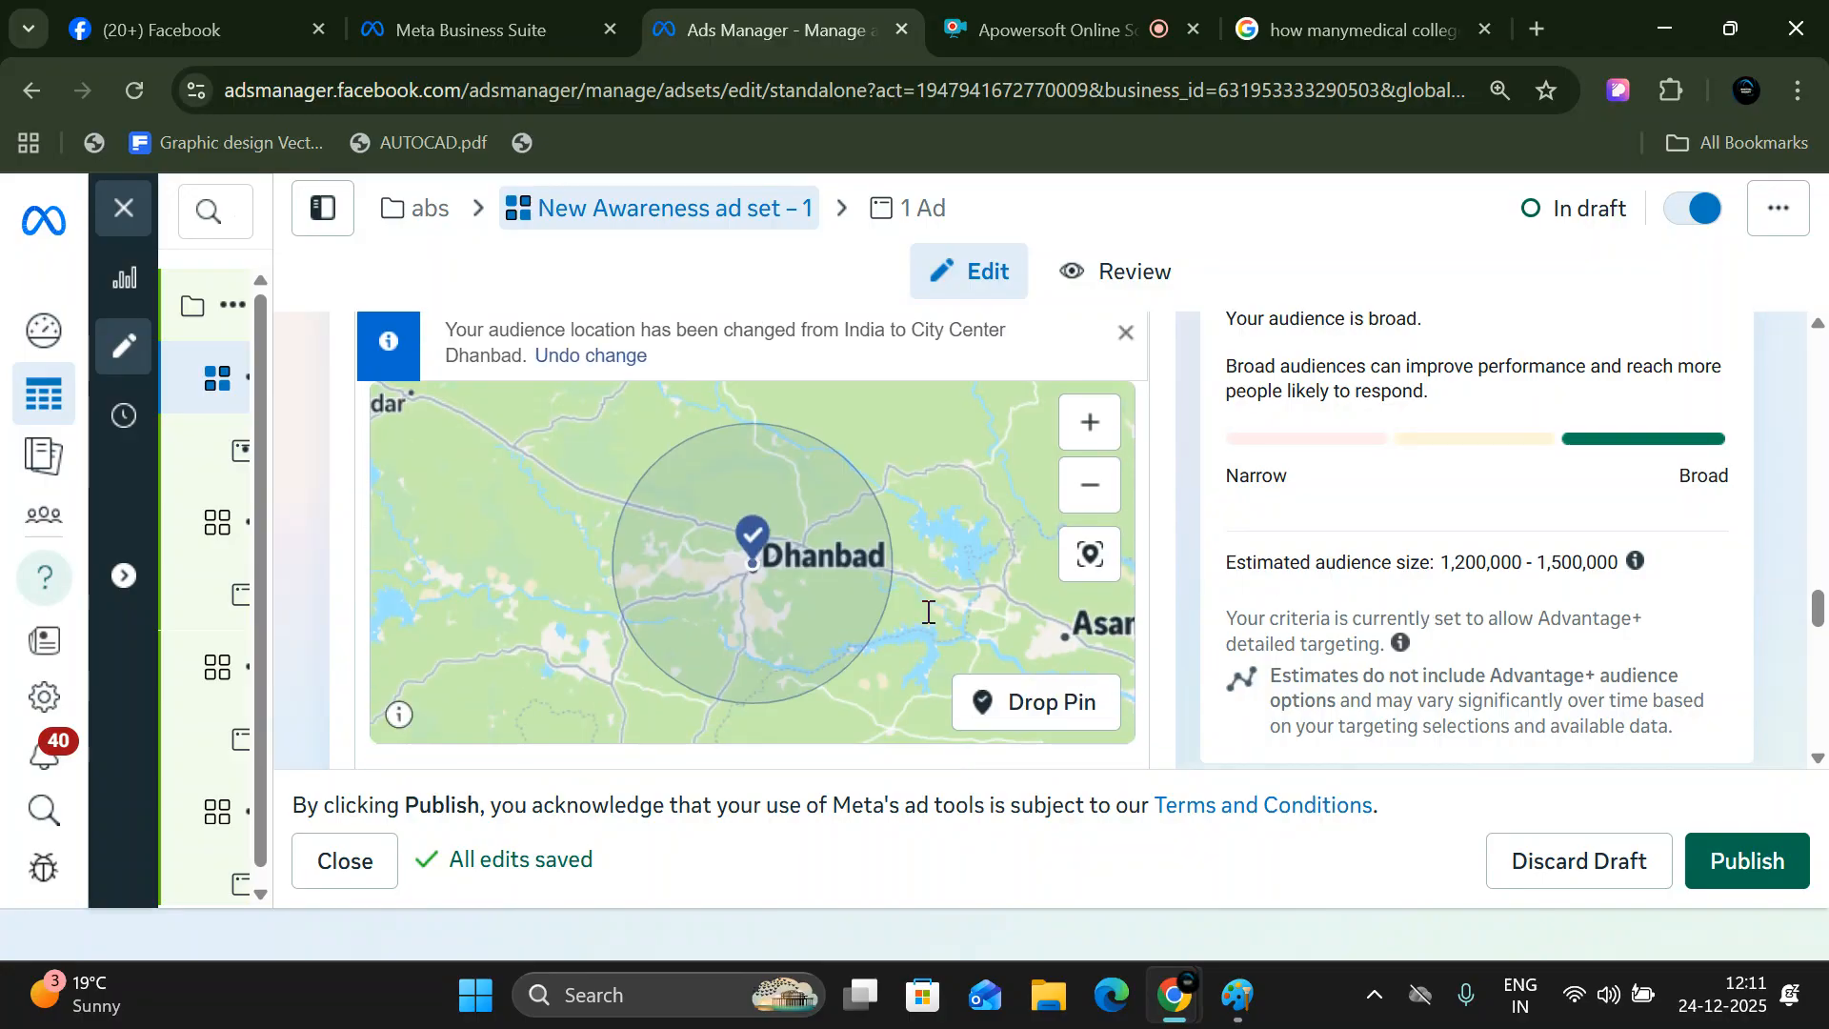
pyautogui.scroll(1, 637, 463)
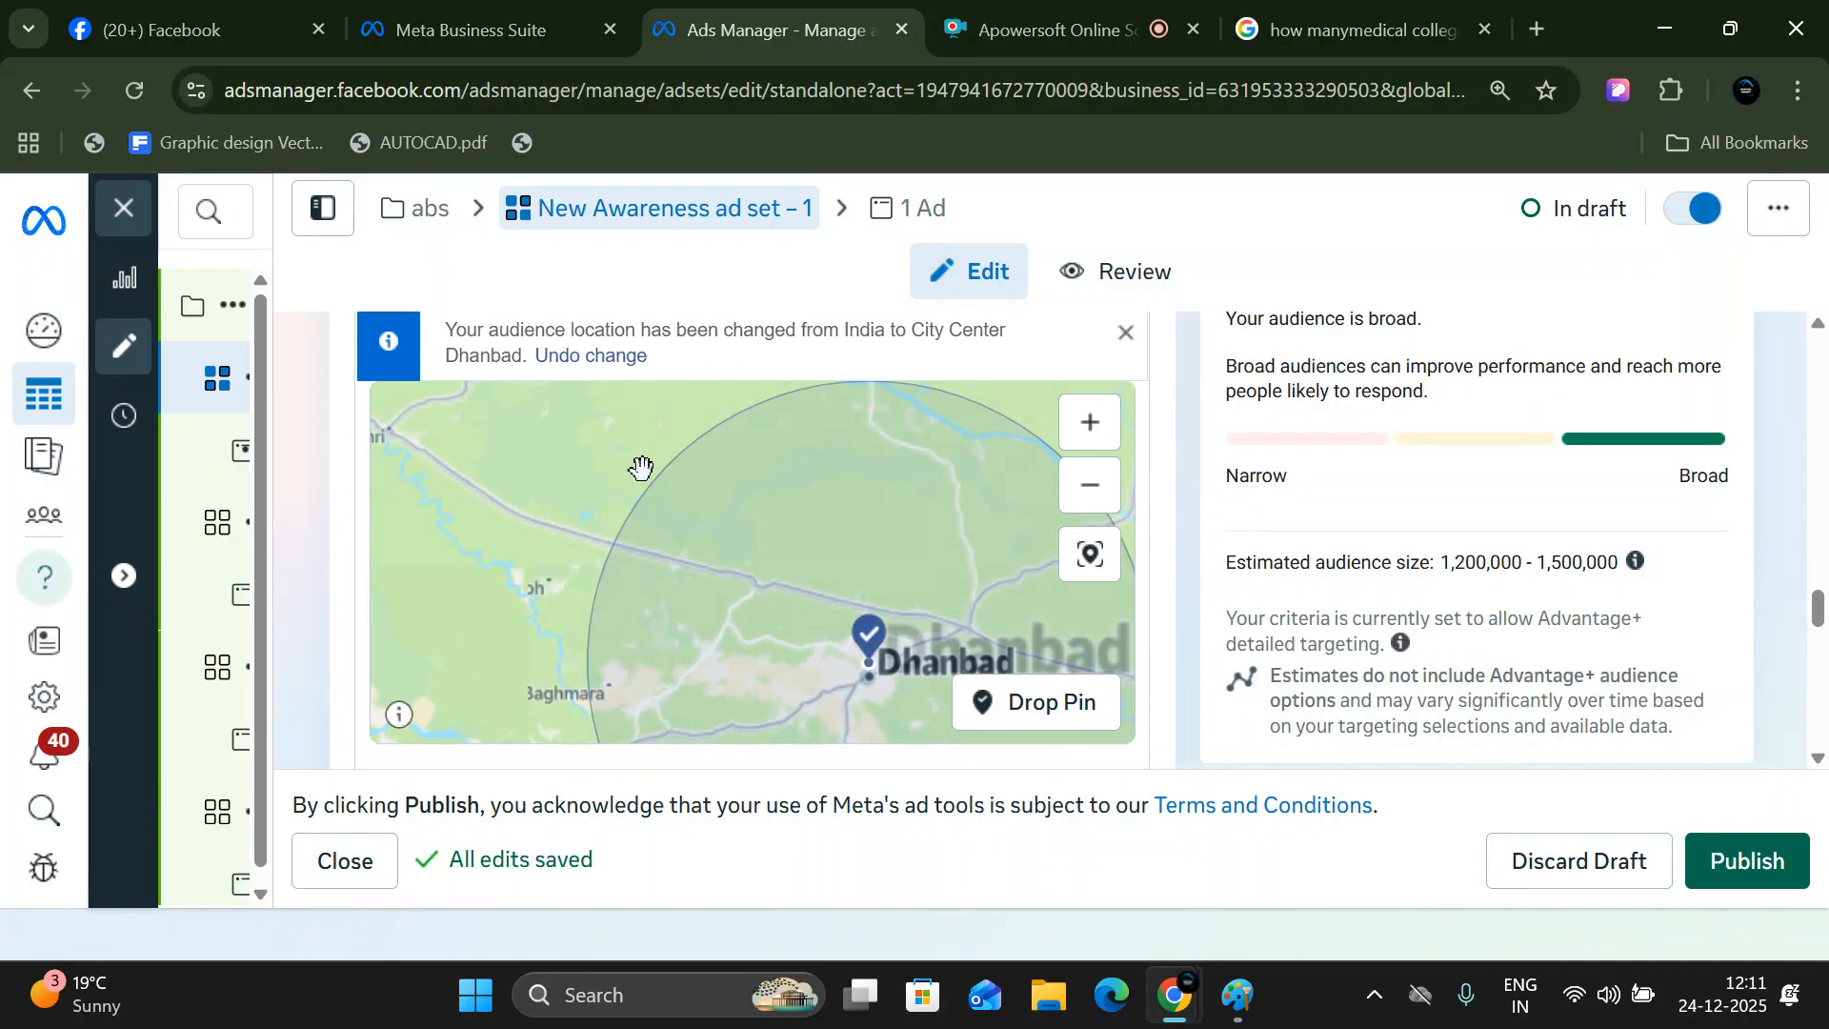
pyautogui.scroll(-2, 644, 471)
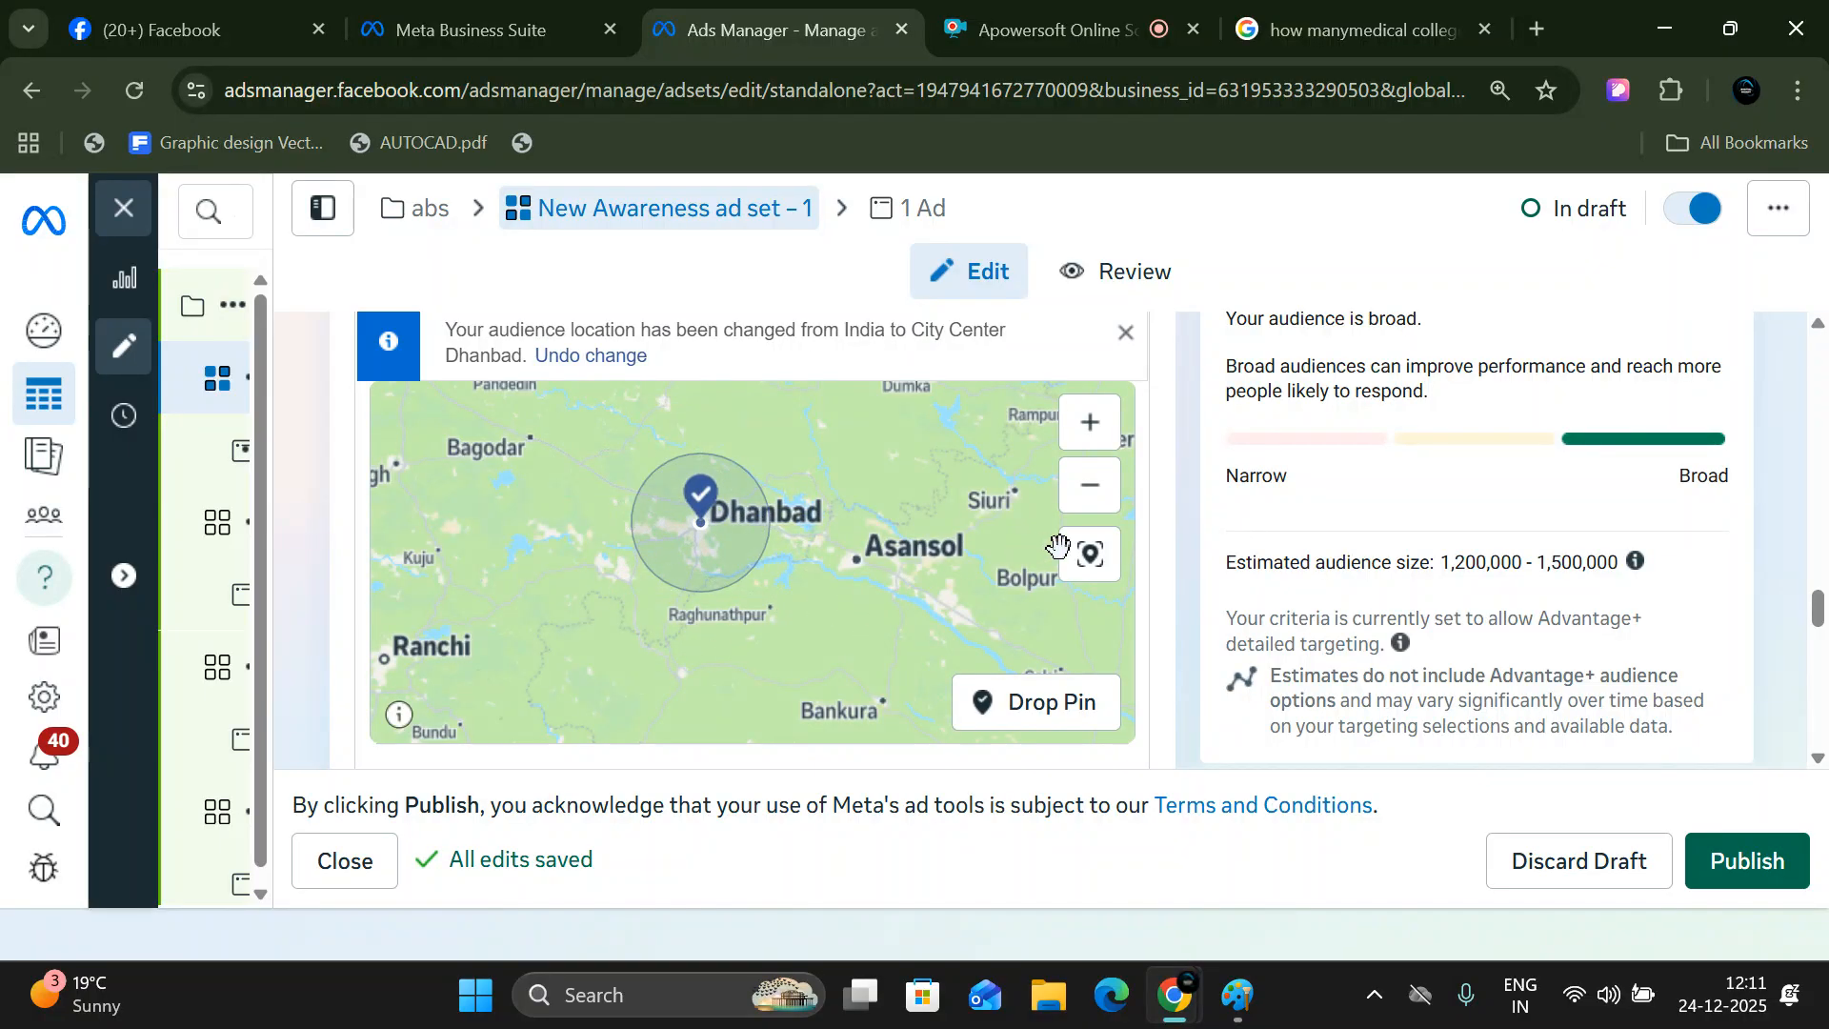
pyautogui.scroll(3, 1199, 526)
pyautogui.scroll(3, 684, 553)
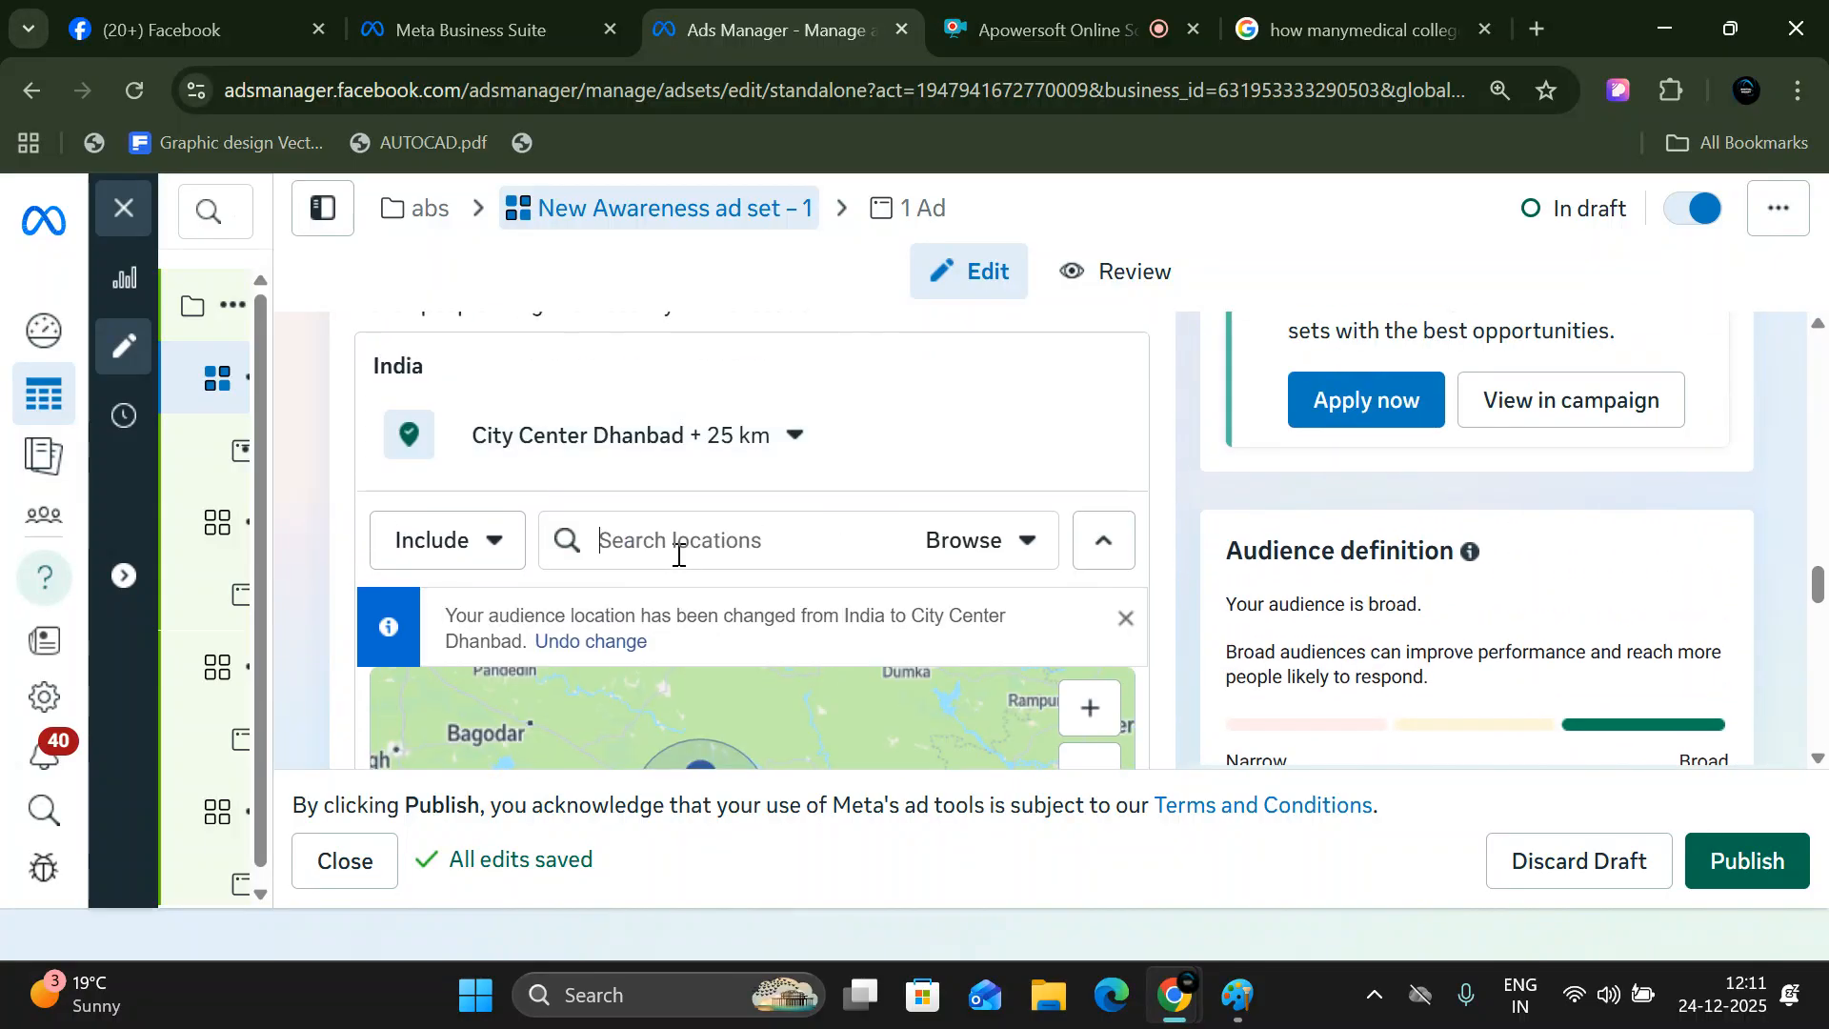
pyautogui.click(678, 556)
pyautogui.write('giri')
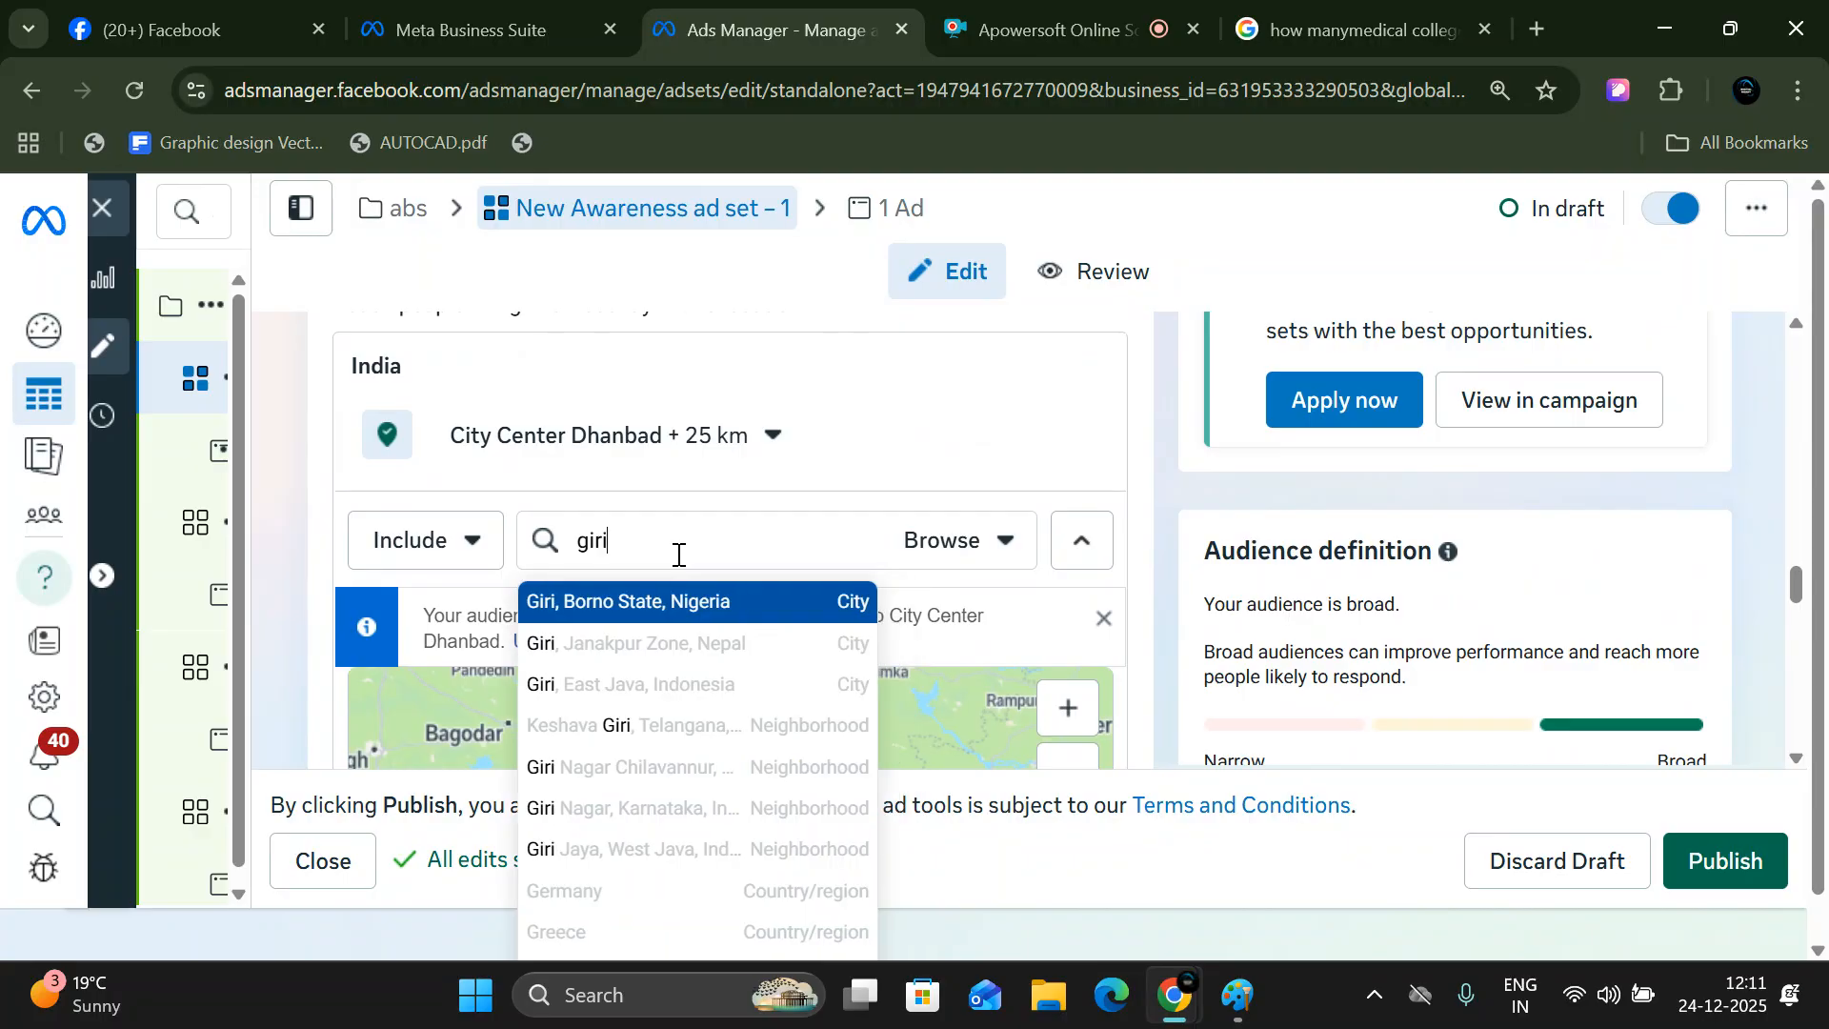
pyautogui.write('dih')
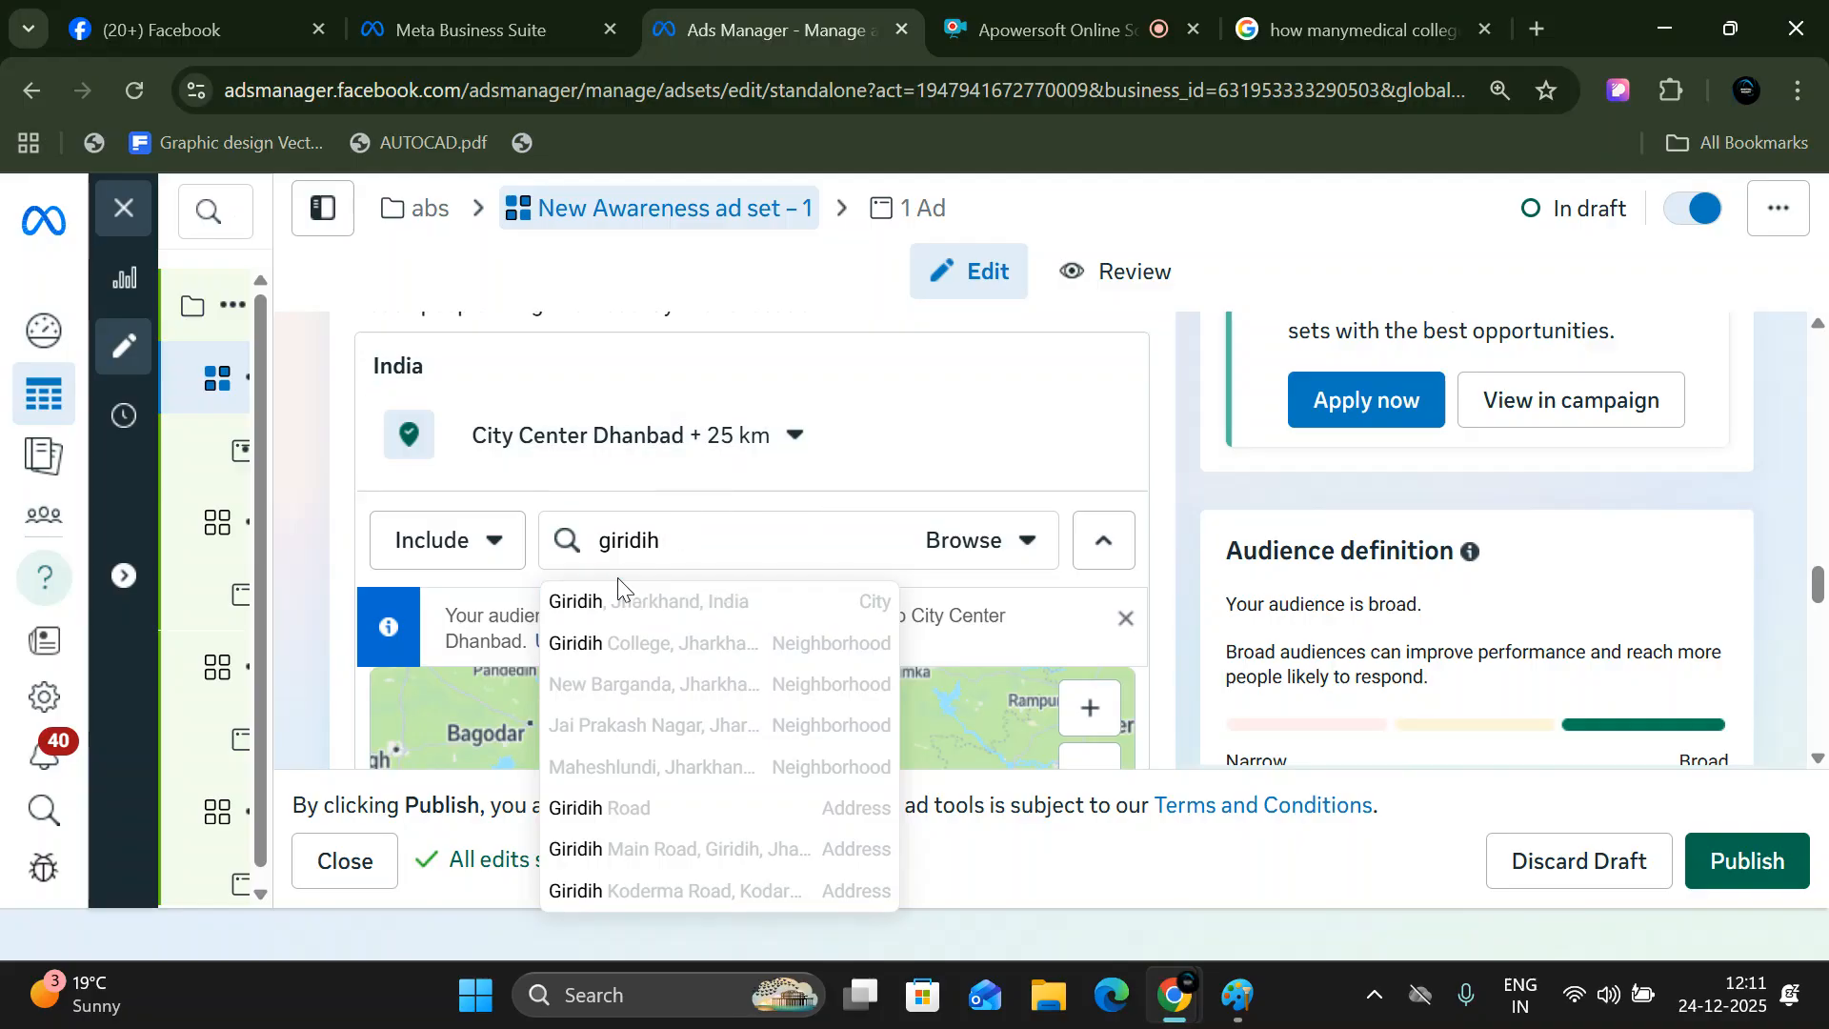
pyautogui.click(616, 602)
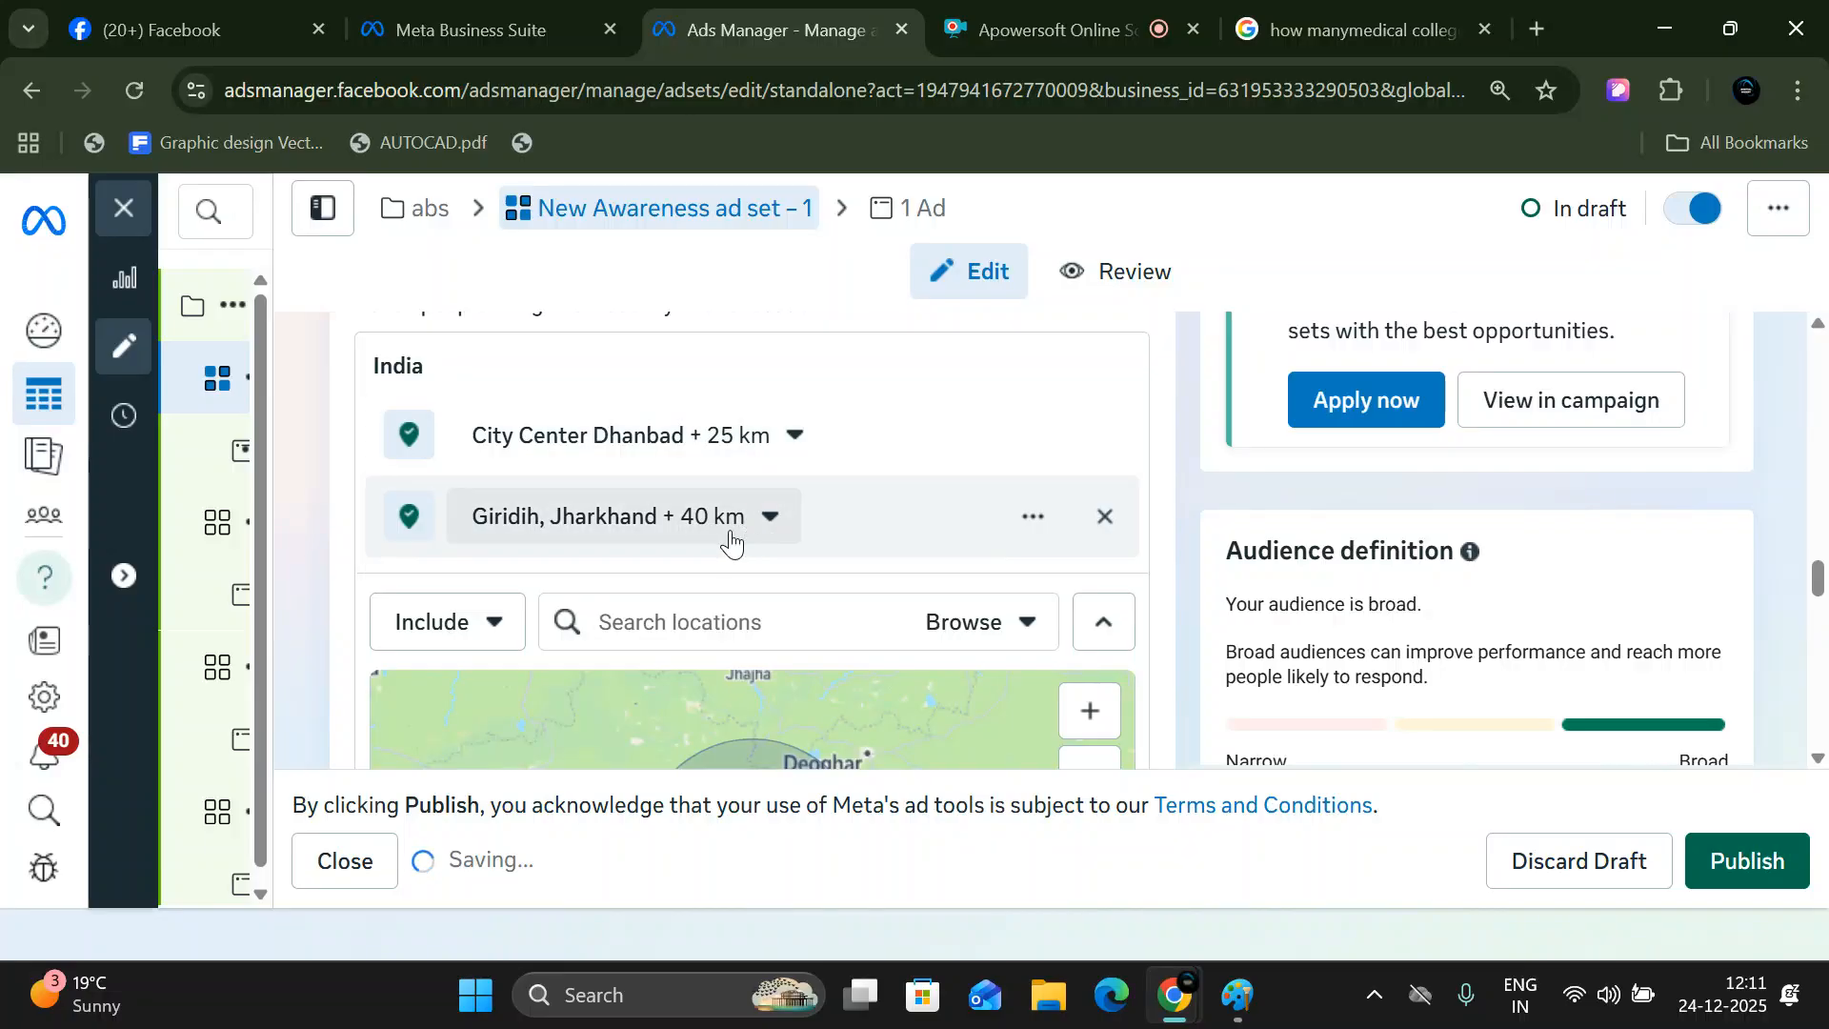
# - Switch Giridih, Jharkhand to an excluded location and check the estimated audience size
pyautogui.scroll(-3, 1289, 703)
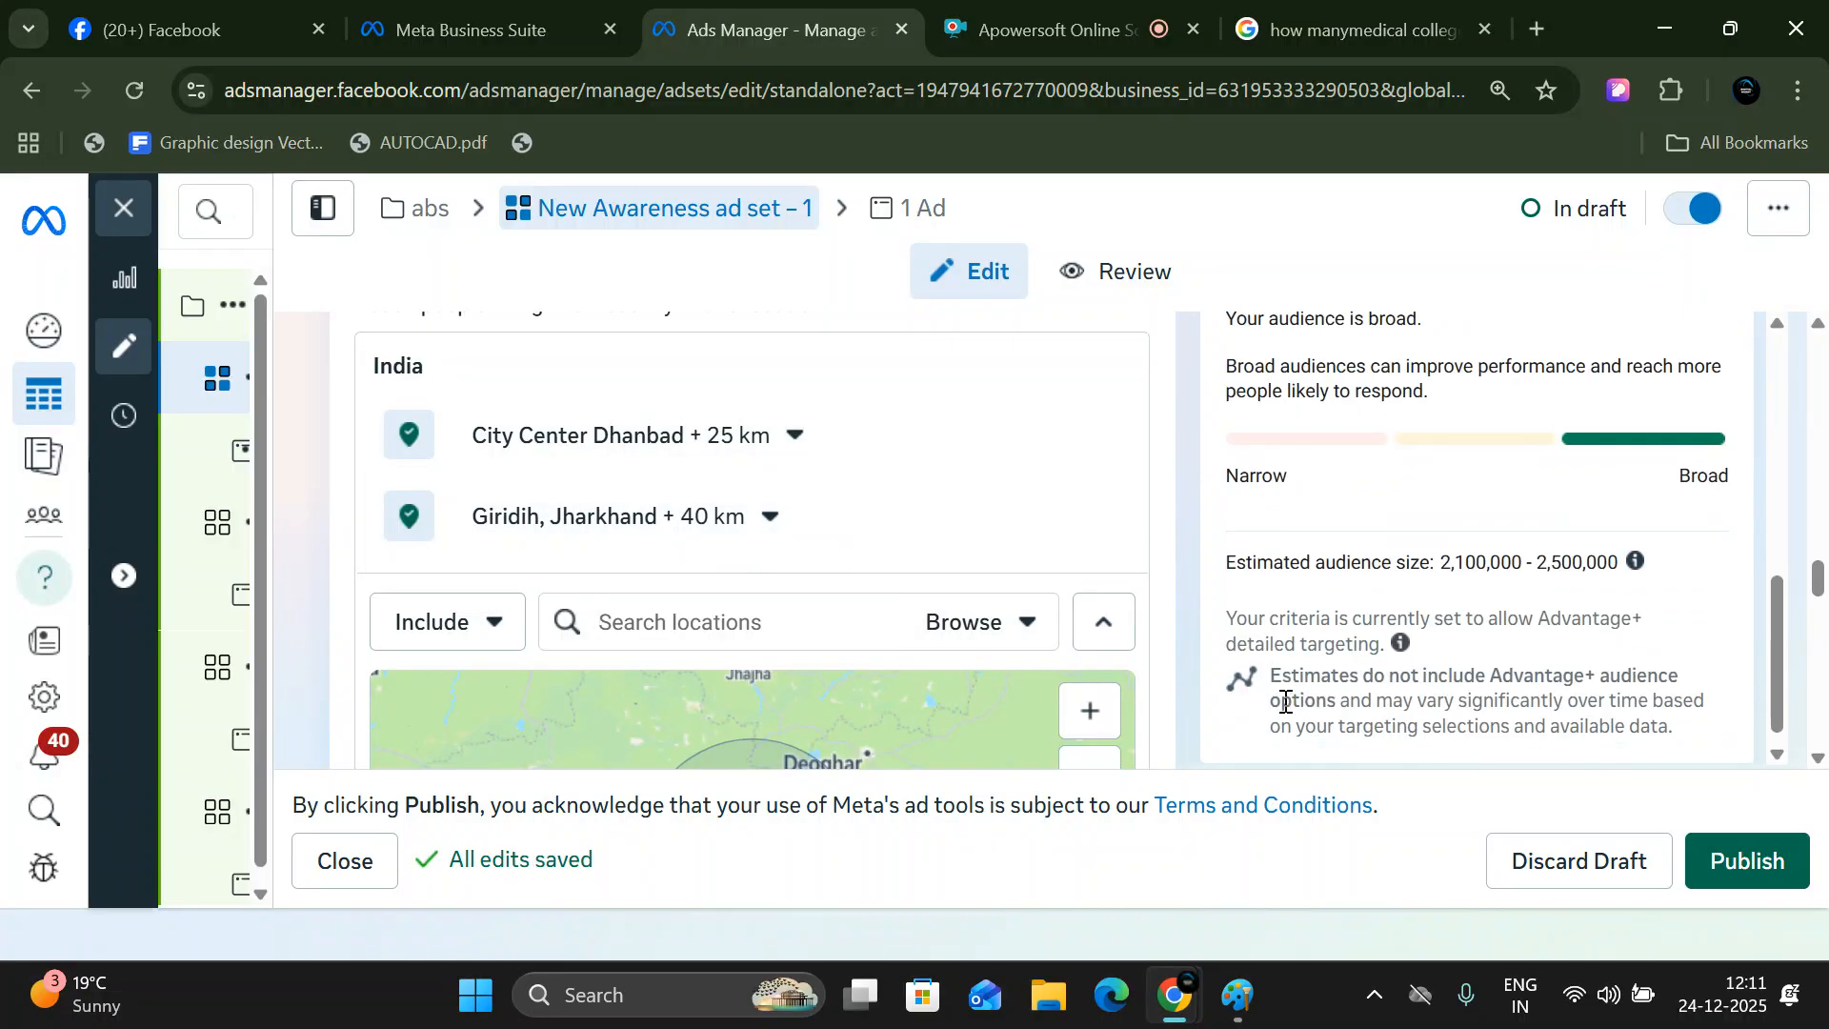
pyautogui.click(897, 642)
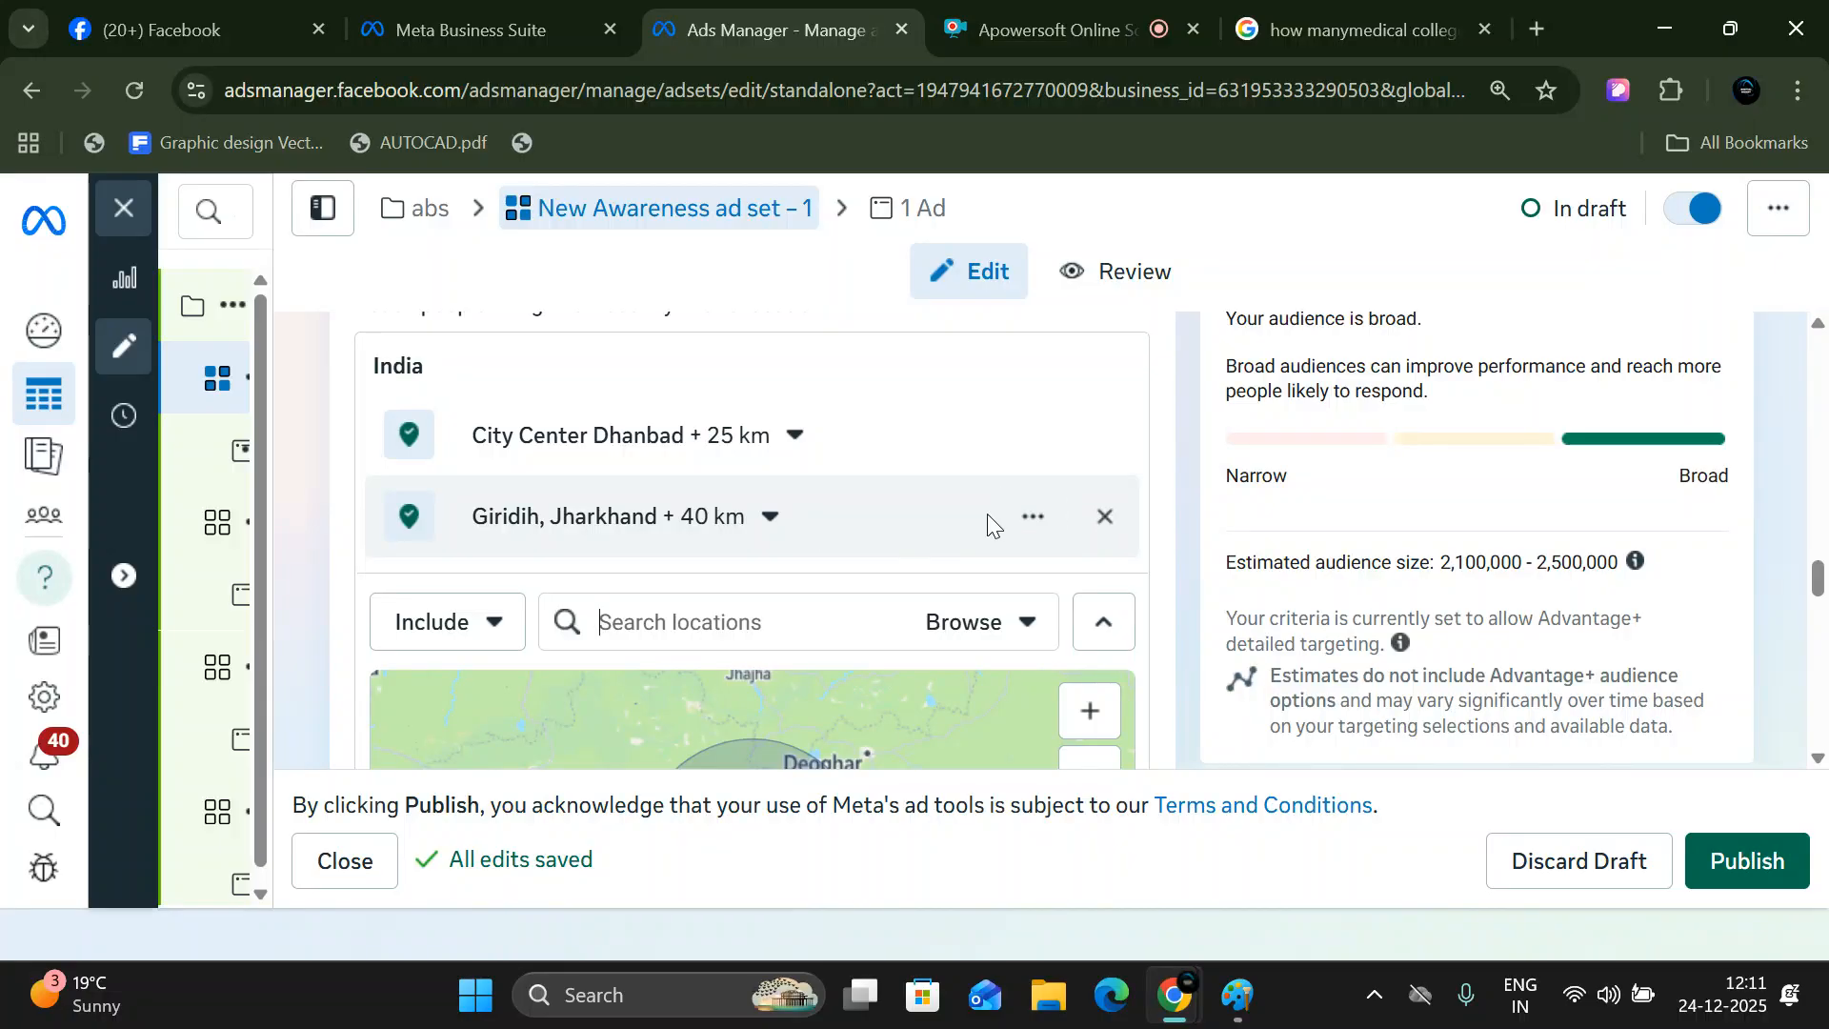
pyautogui.click(1013, 516)
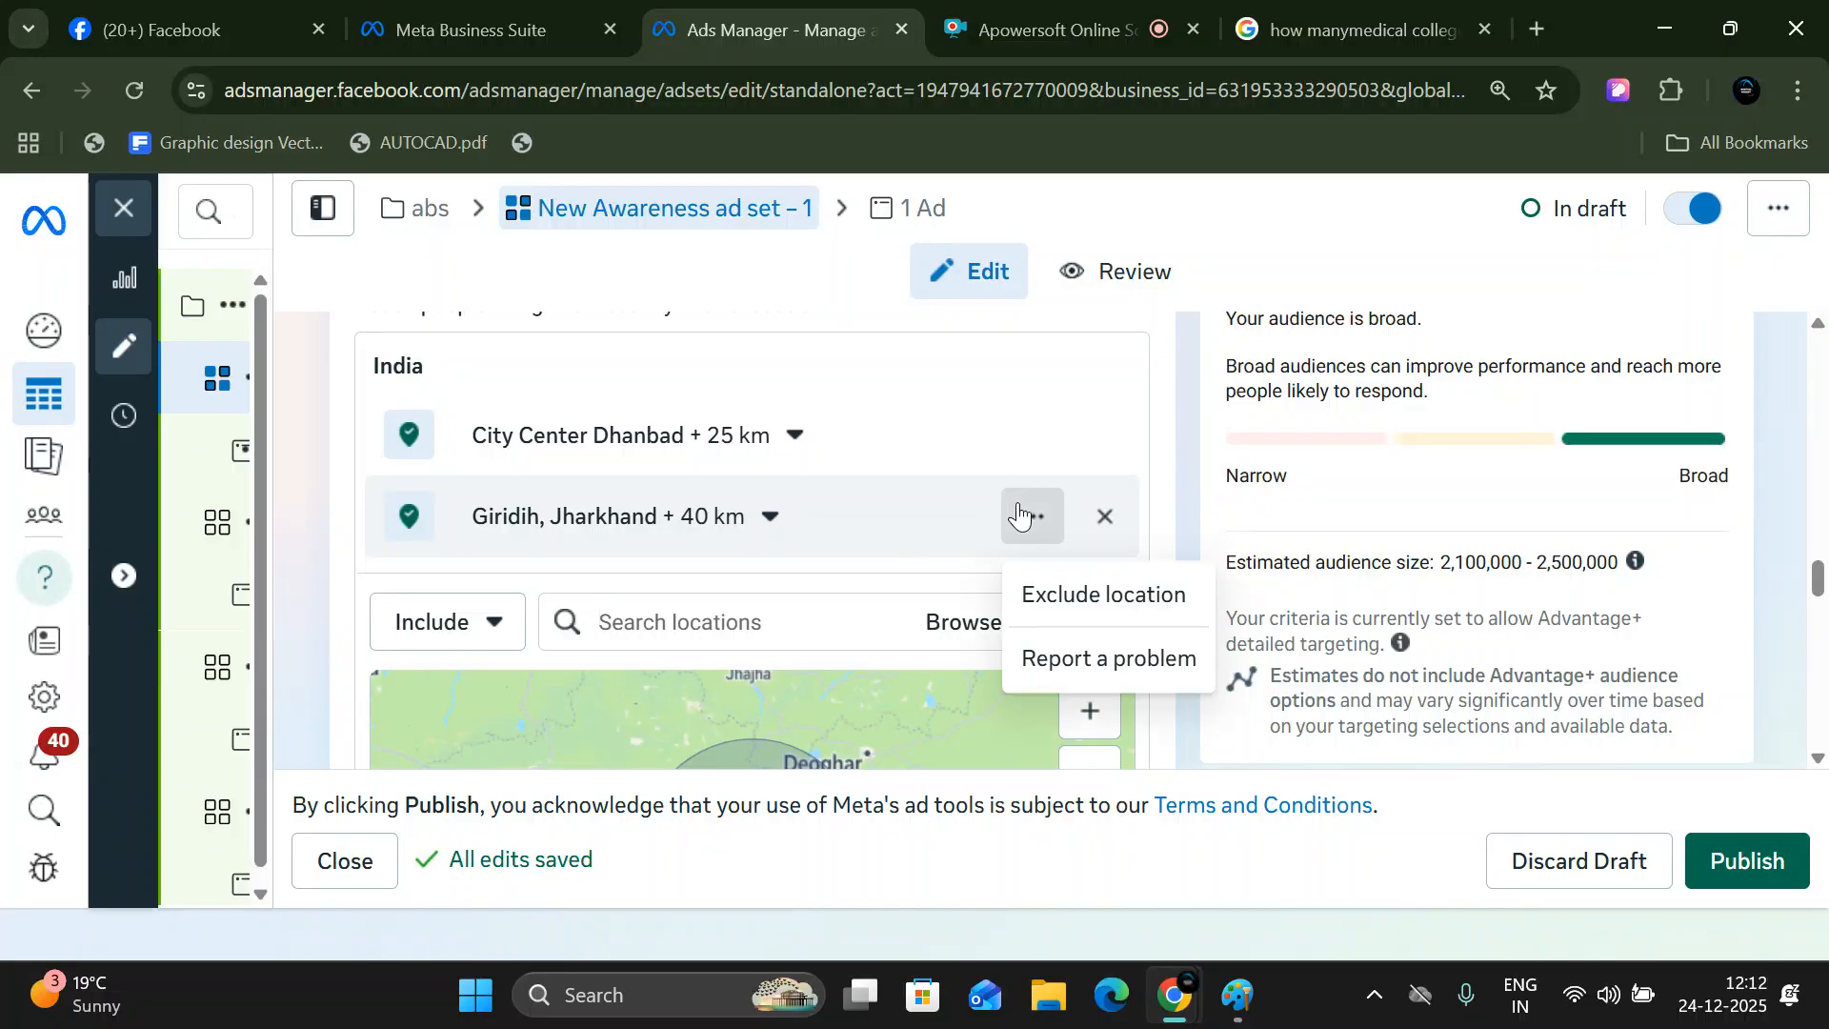
pyautogui.click(1054, 617)
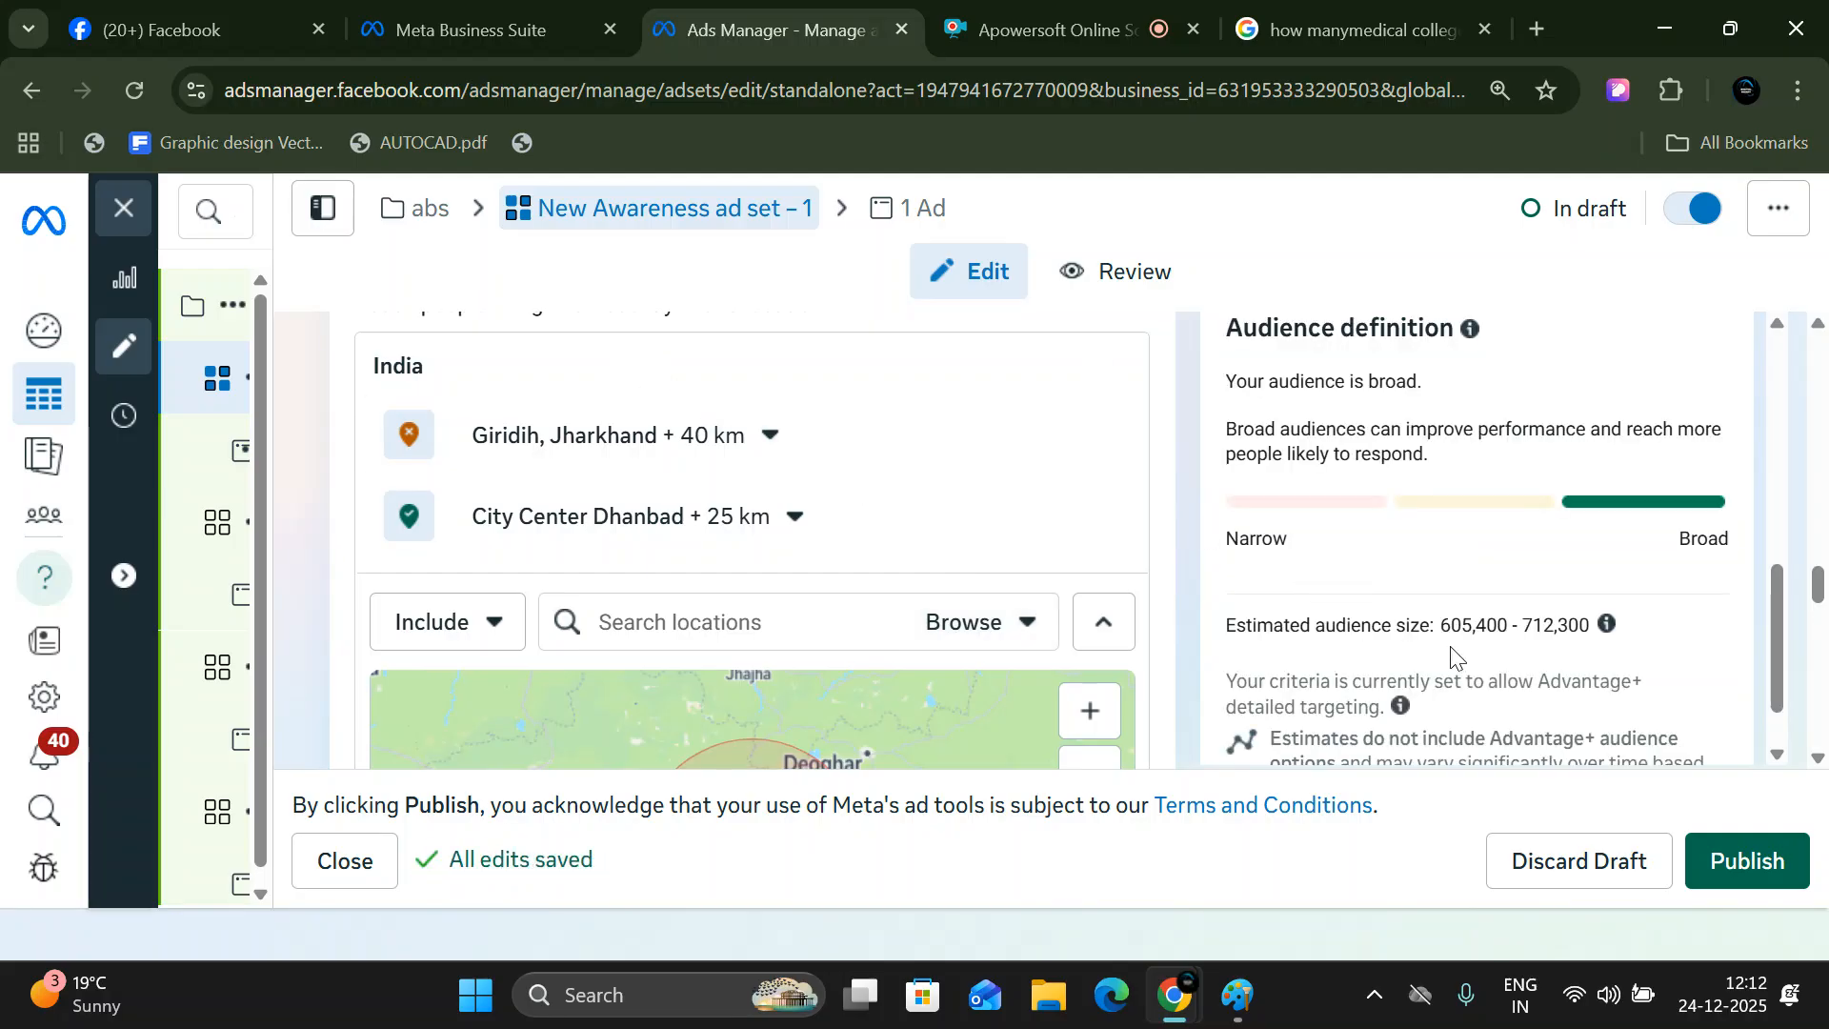
pyautogui.scroll(-1, 1444, 638)
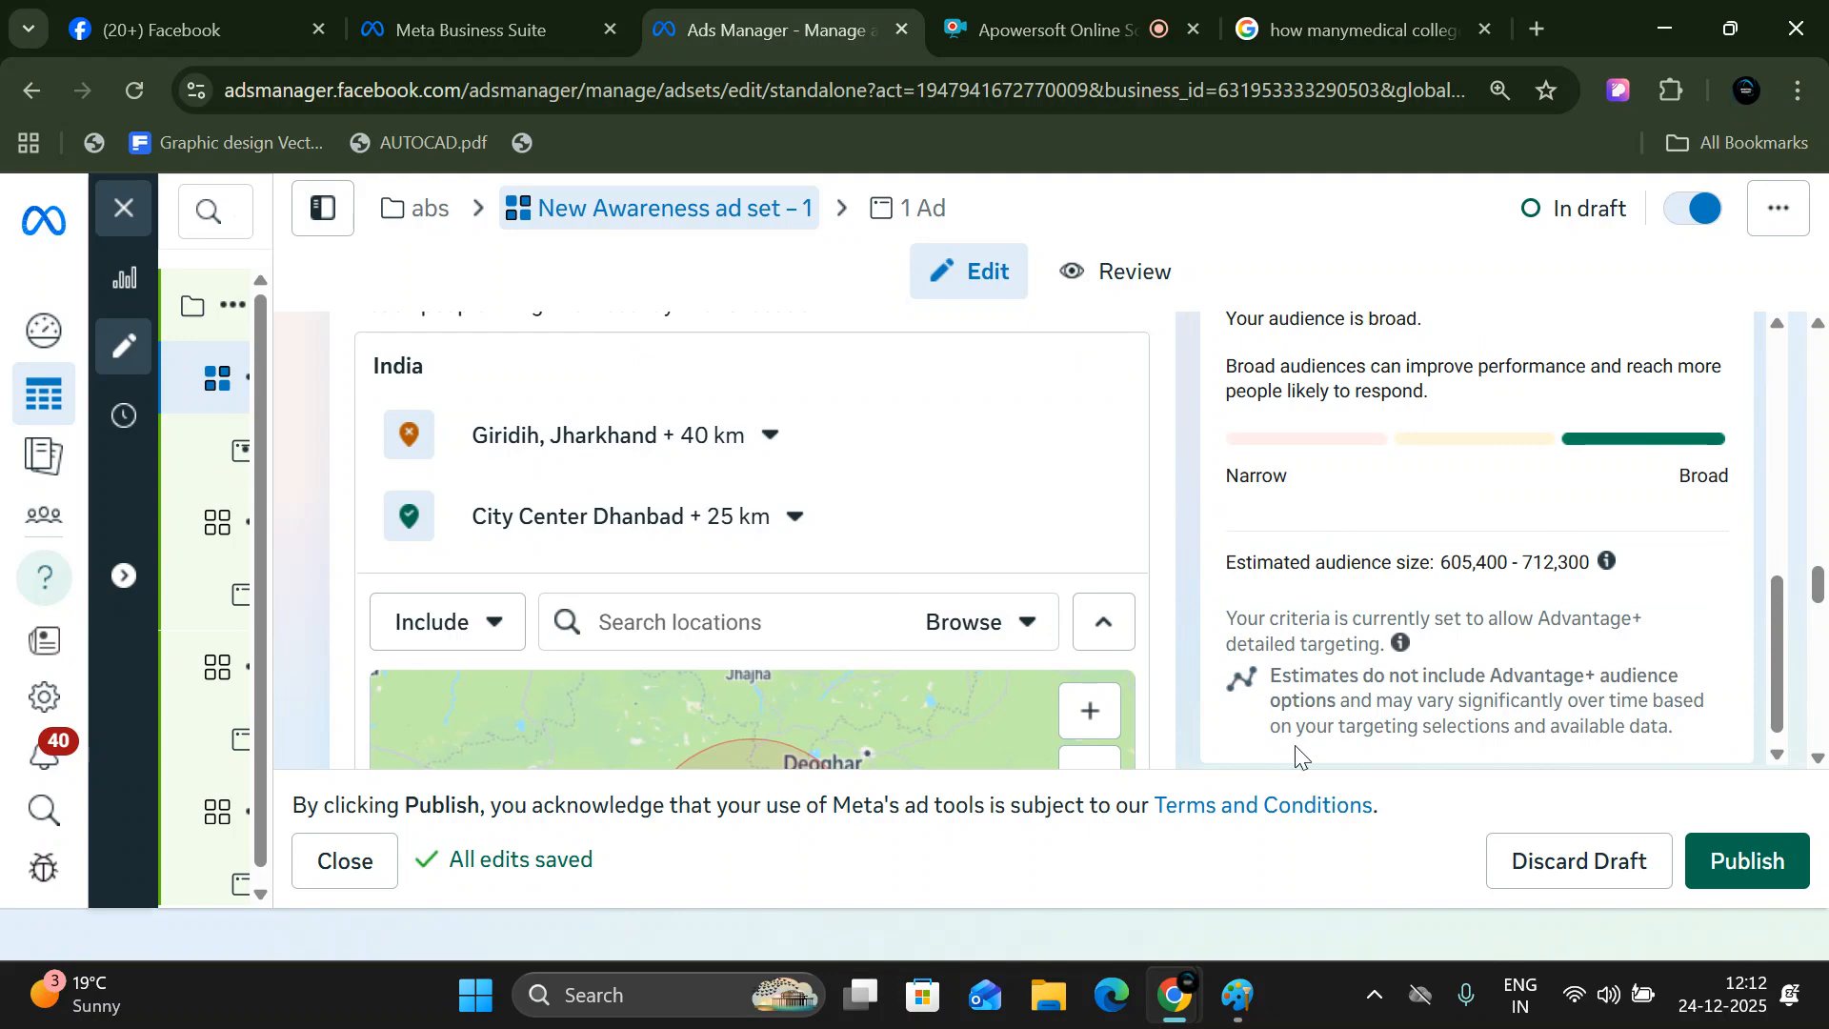
# - Set newly added locations to be excluded, then search for "bokaro" and exclude the city Bokaro, Jharkhand, India
pyautogui.click(496, 621)
pyautogui.click(432, 783)
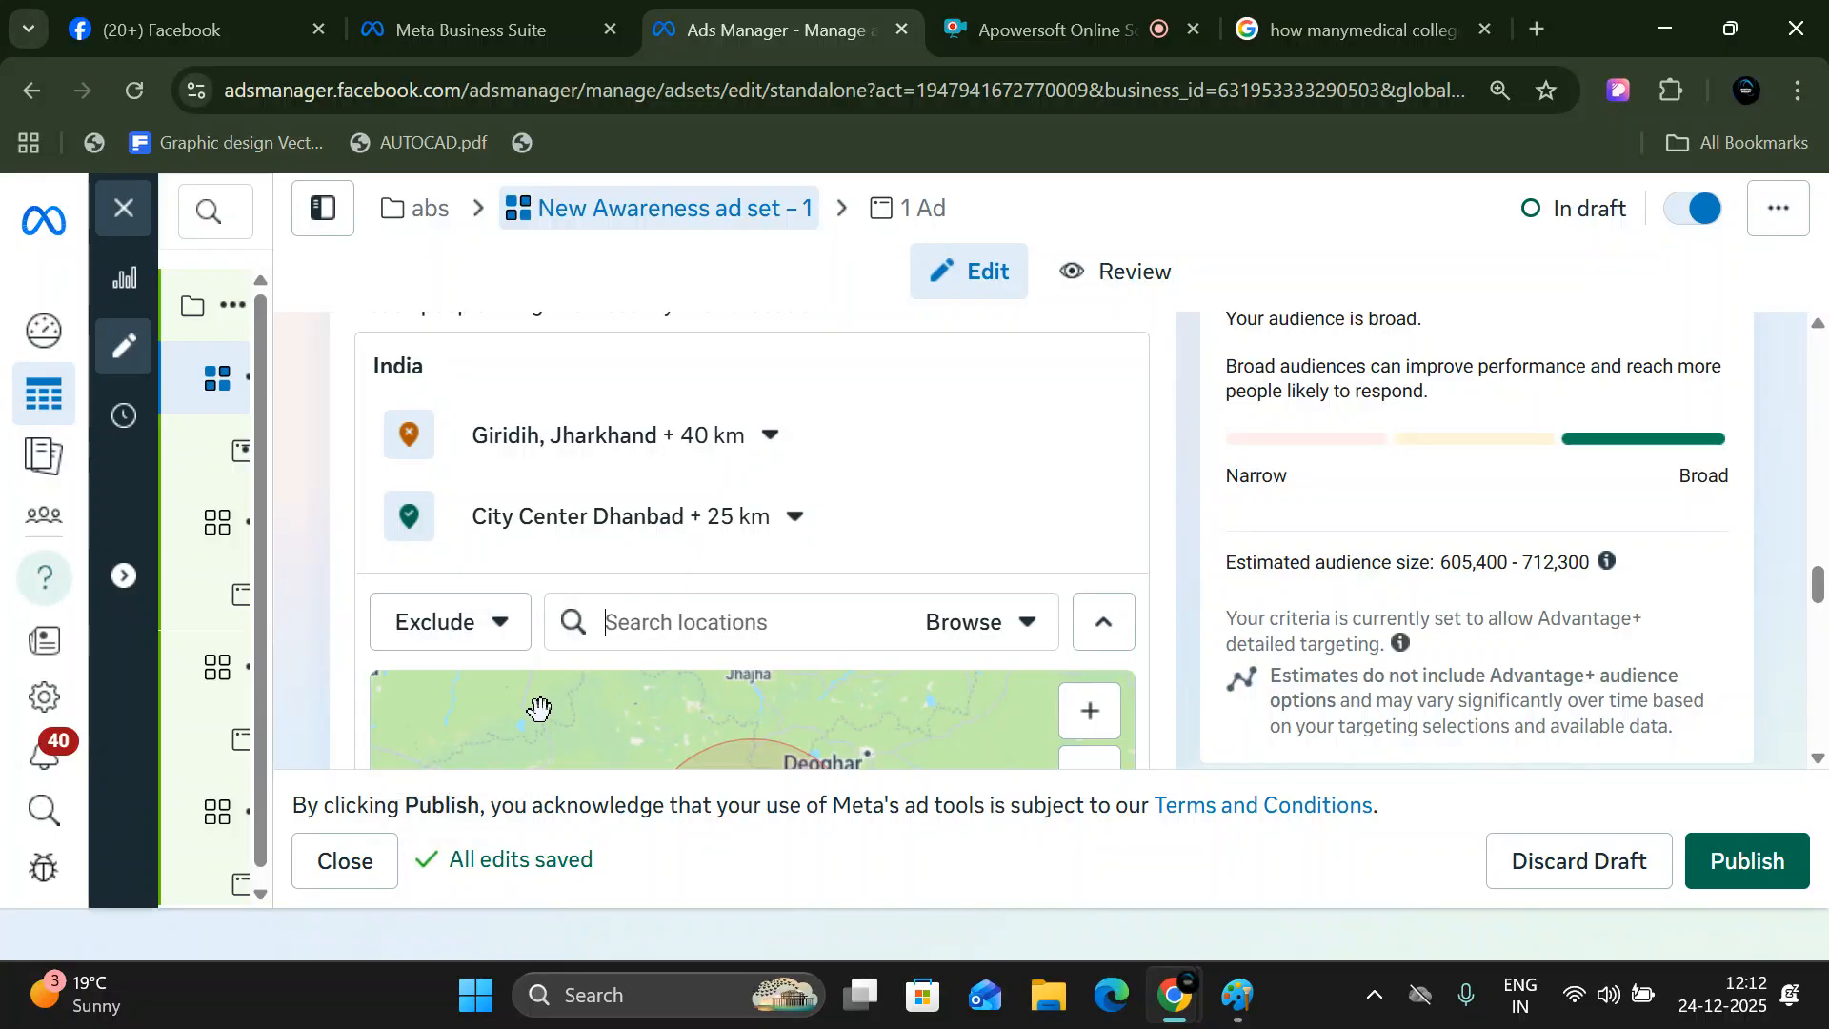
pyautogui.write('bokar')
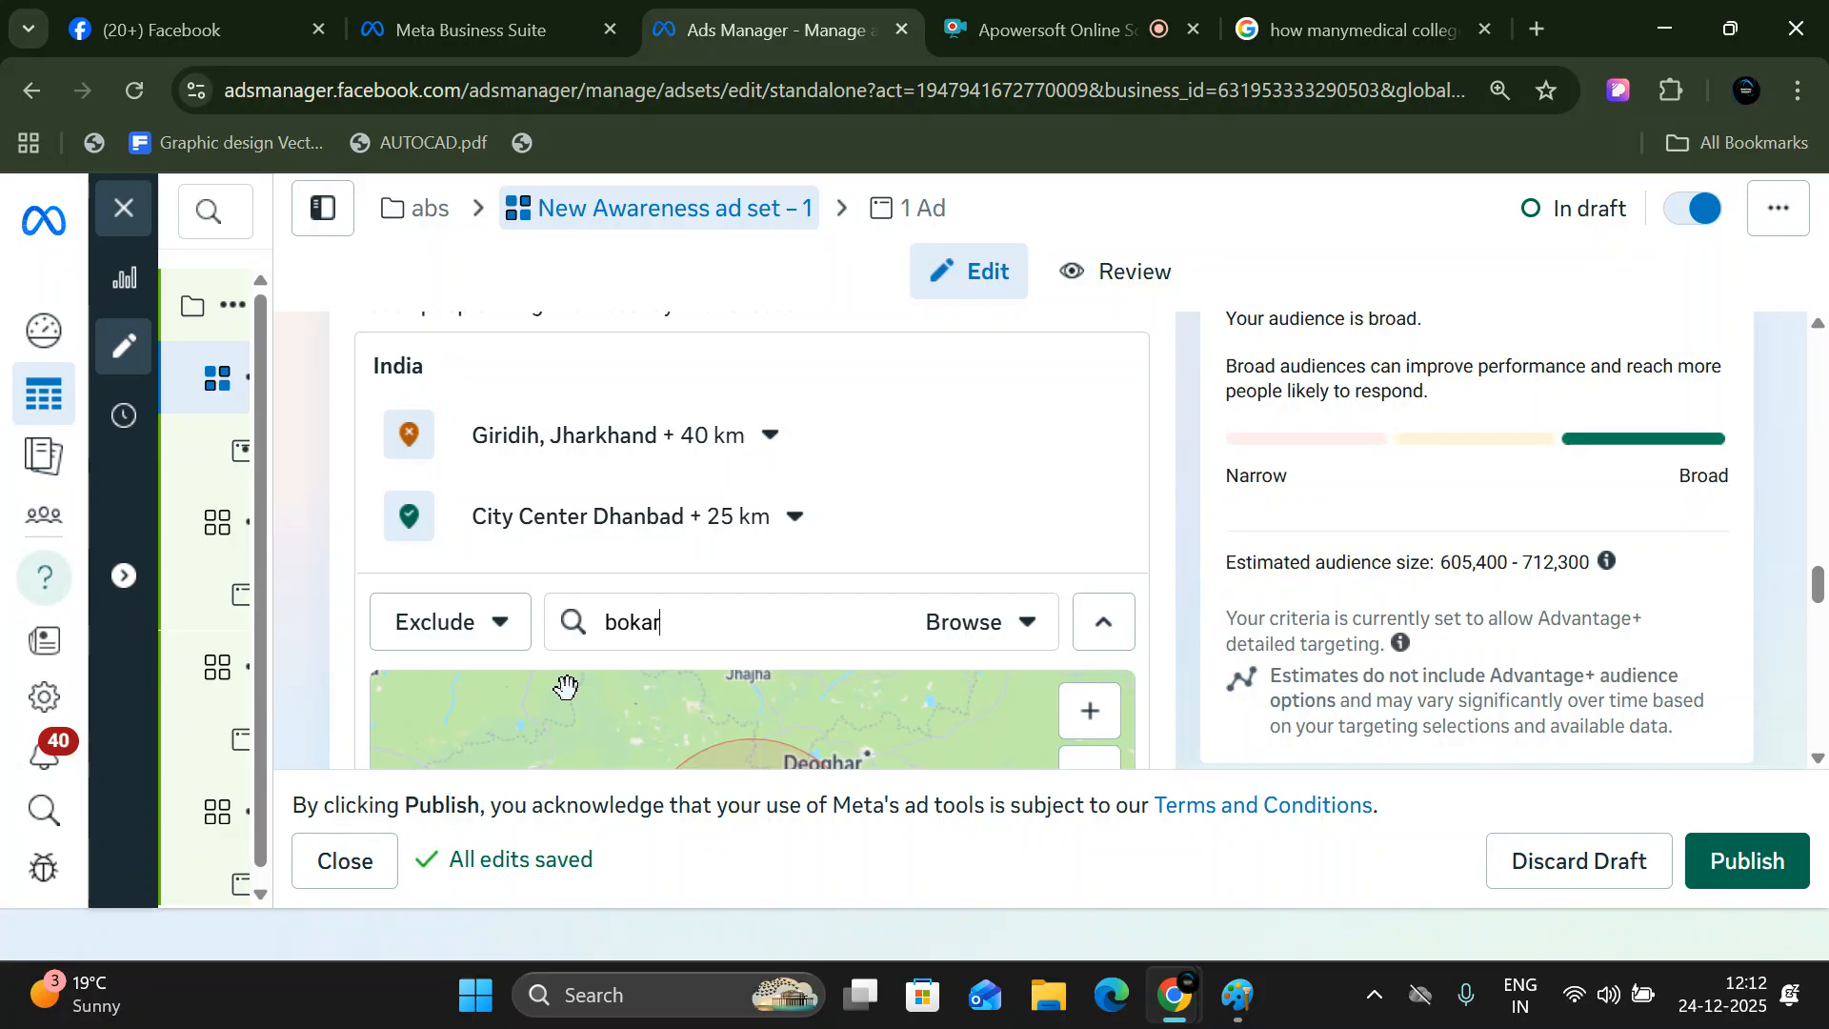
pyautogui.write('o')
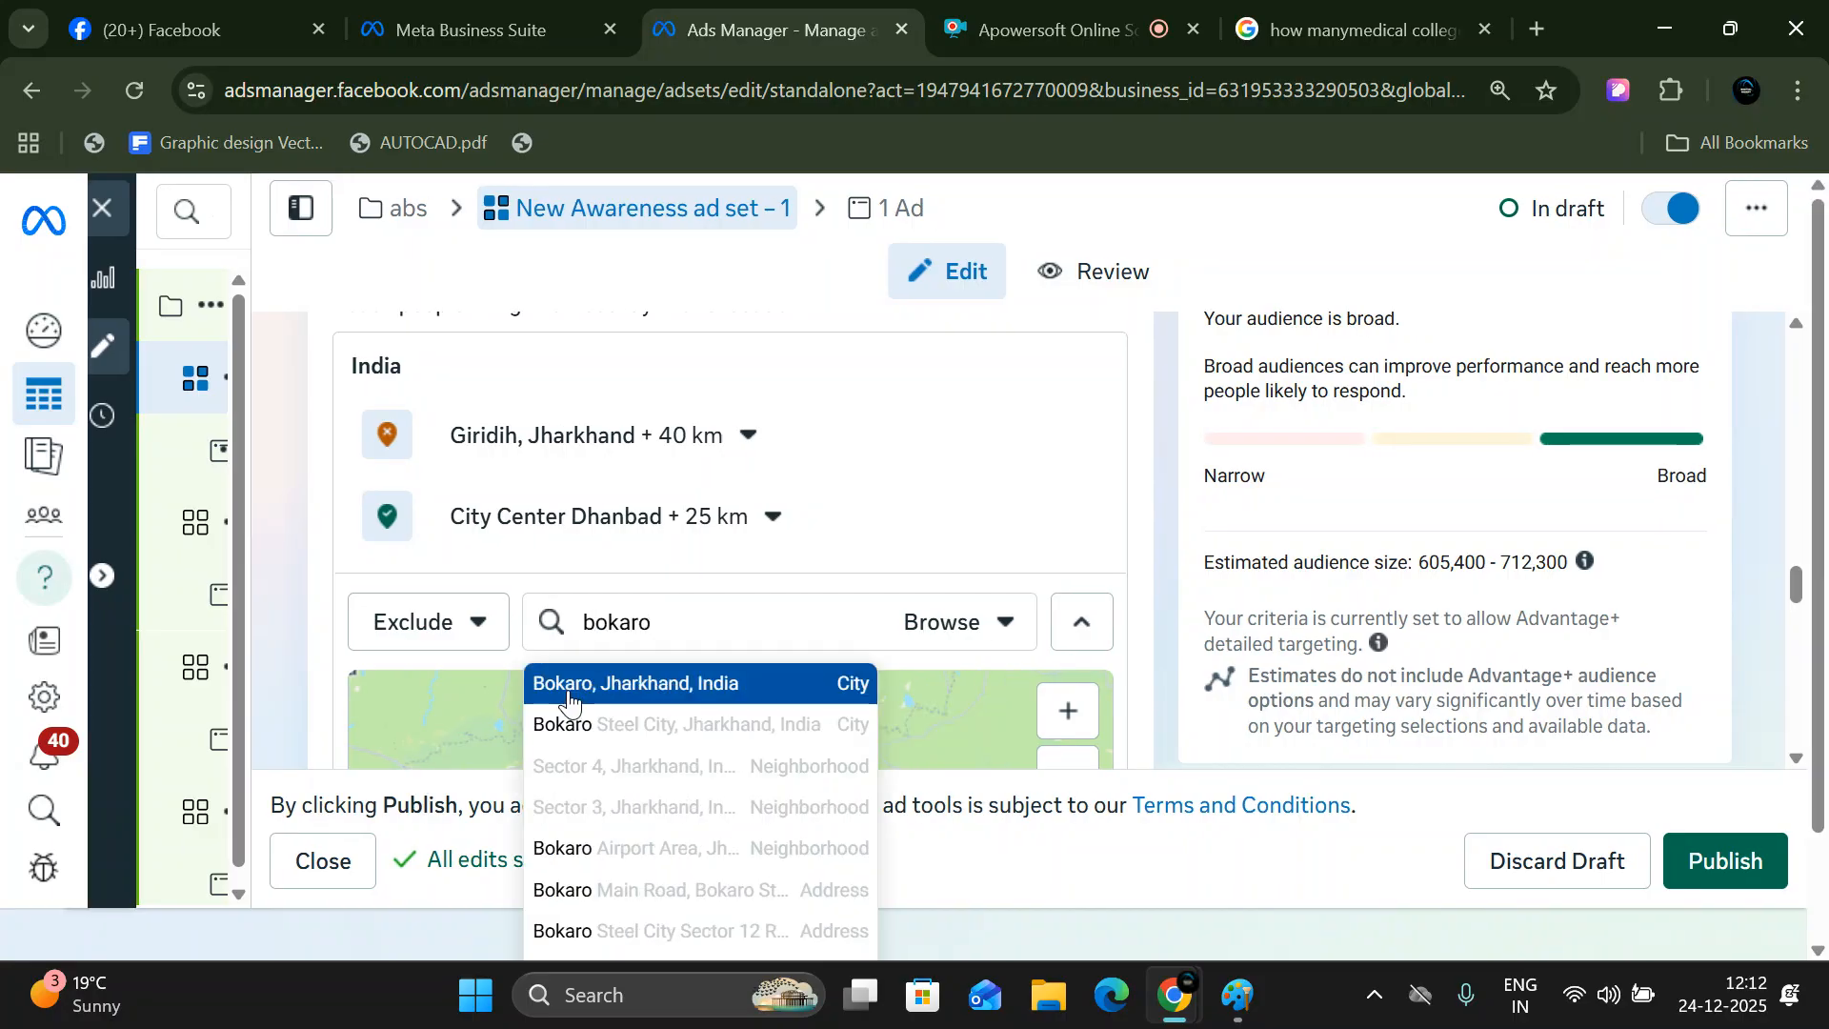
pyautogui.click(569, 698)
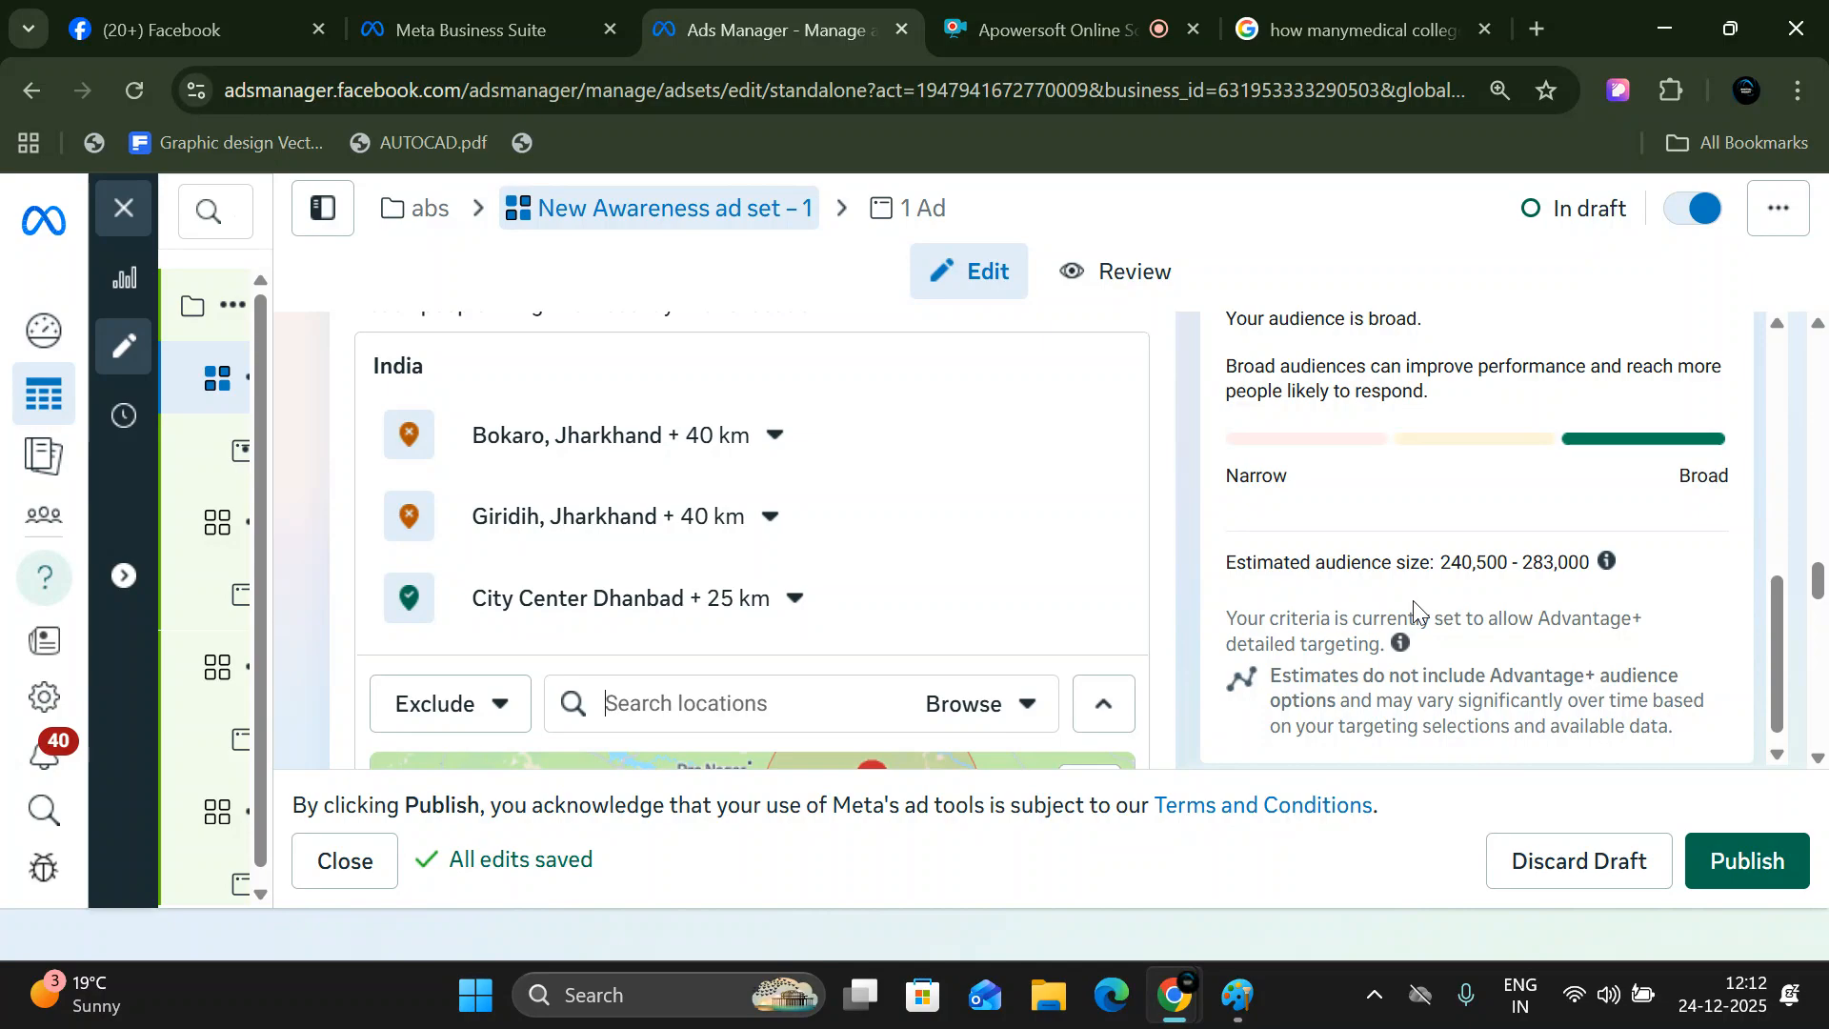
# - Search the ad set's locations for "ranchi" and exclude the city Ranchi, Jharkhand, India
pyautogui.write('ra')
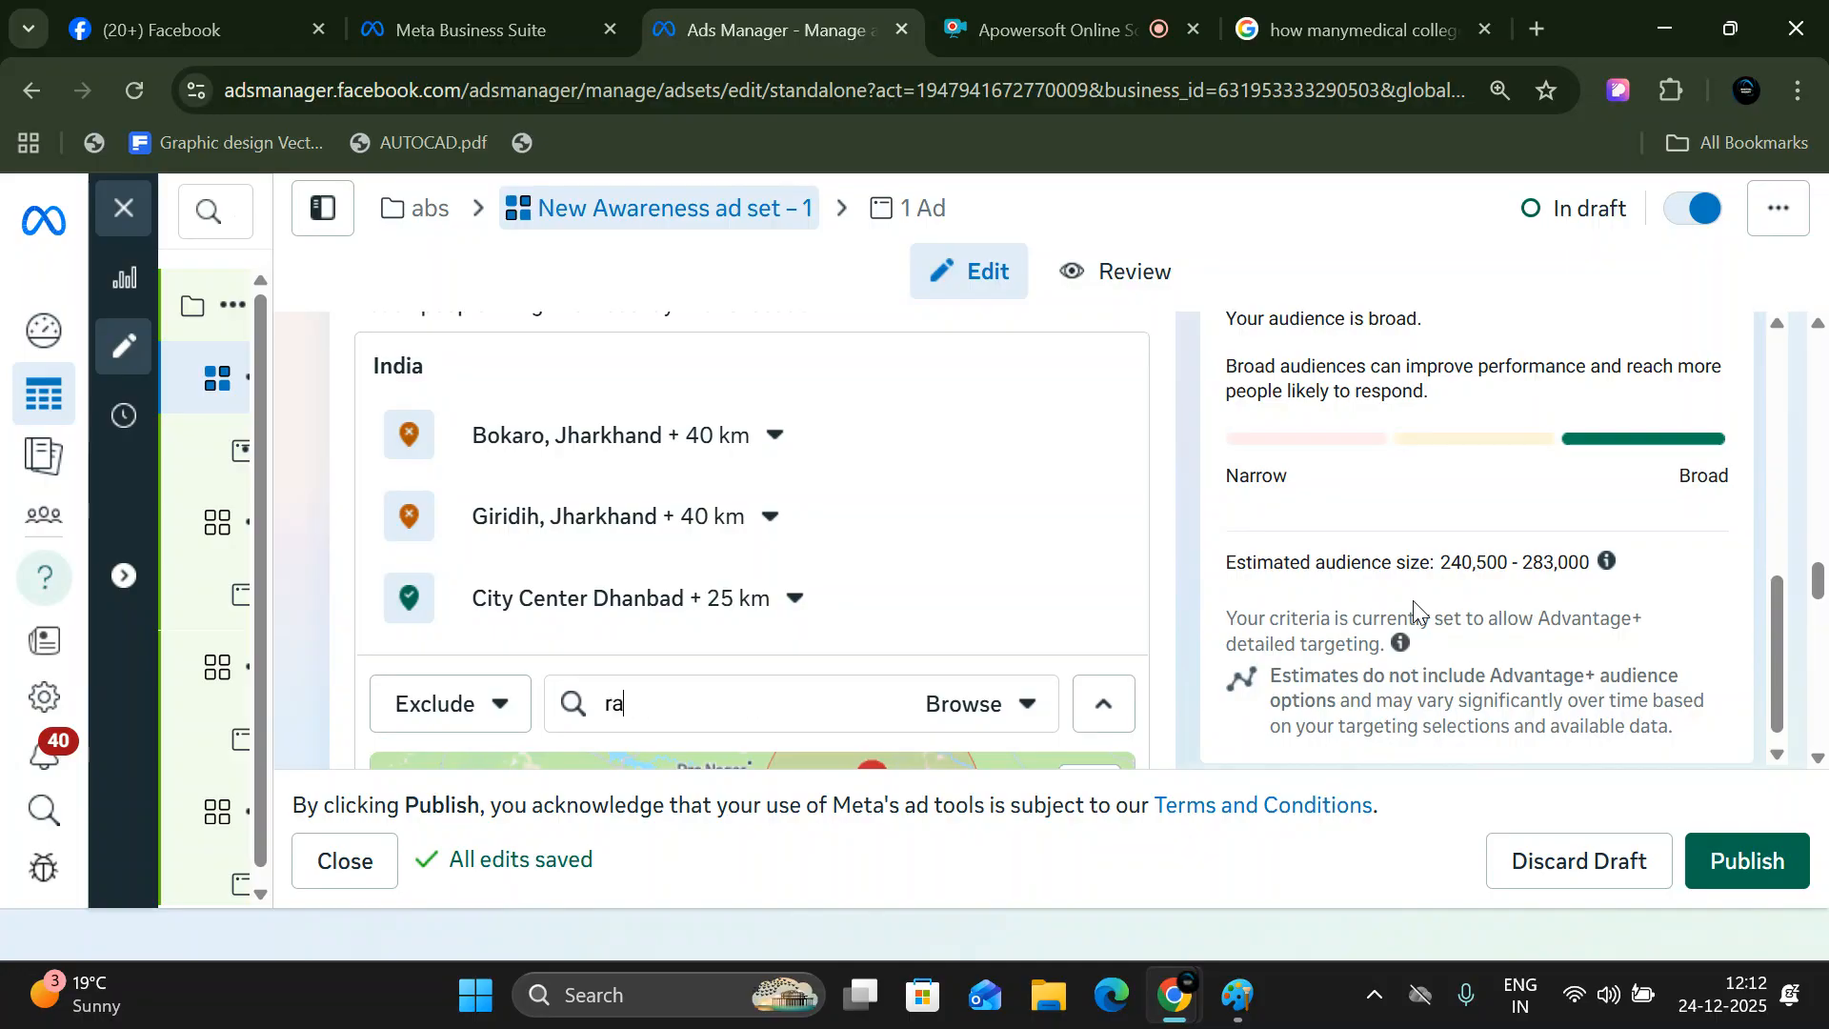
pyautogui.write('nchi')
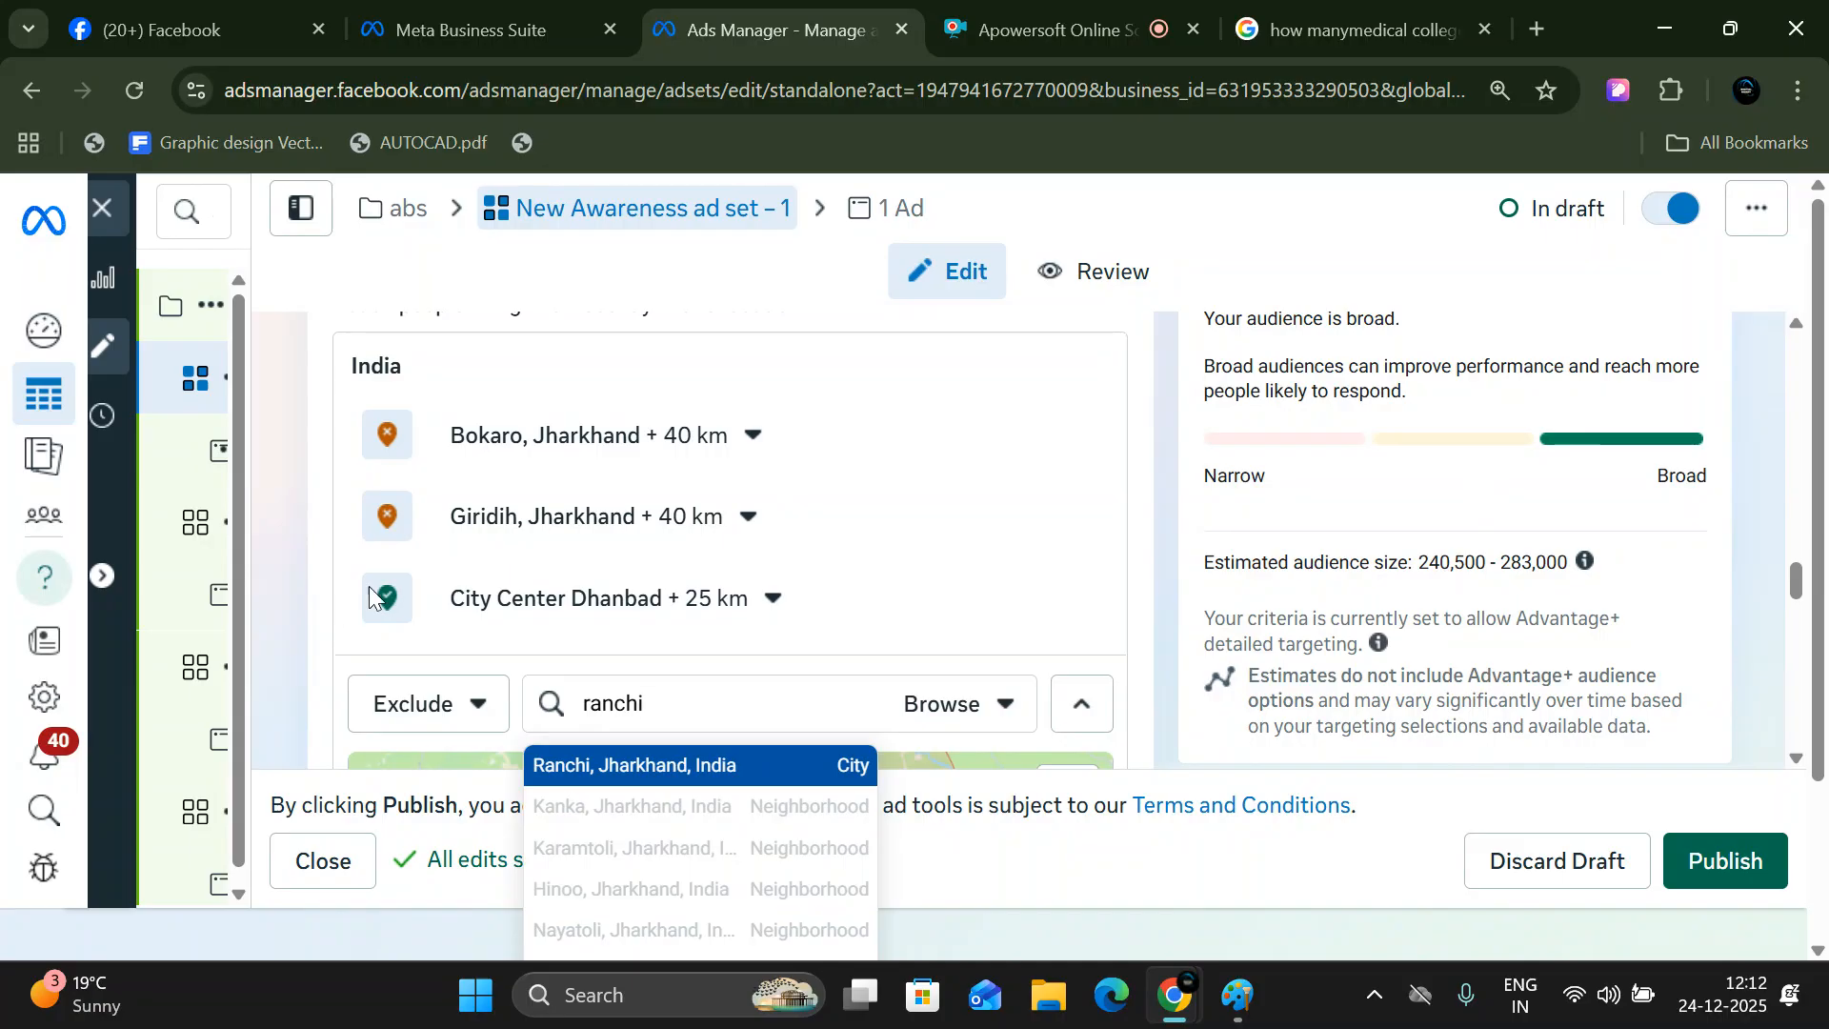
pyautogui.click(679, 764)
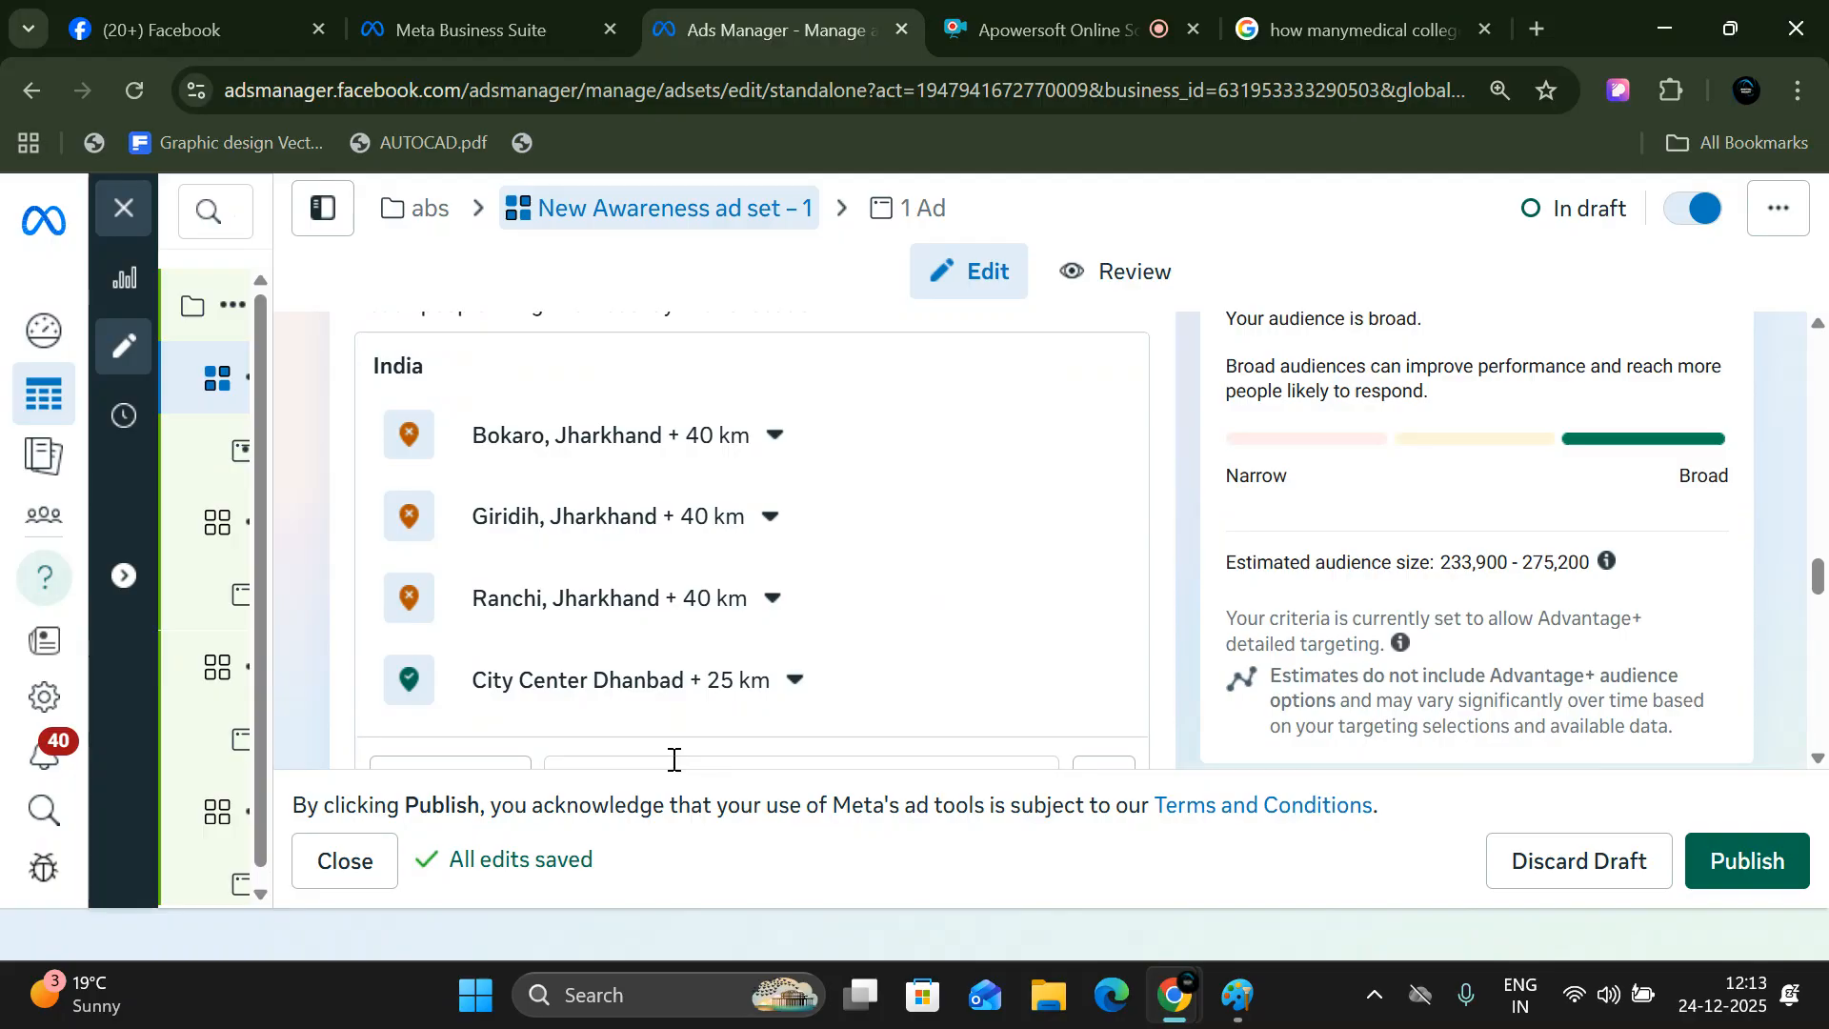
# - Search the ad set's locations for "jamtara" and exclude the city Jamtara, Jharkhand, India
pyautogui.scroll(-1, 619, 733)
pyautogui.scroll(-3, 619, 733)
pyautogui.click(746, 512)
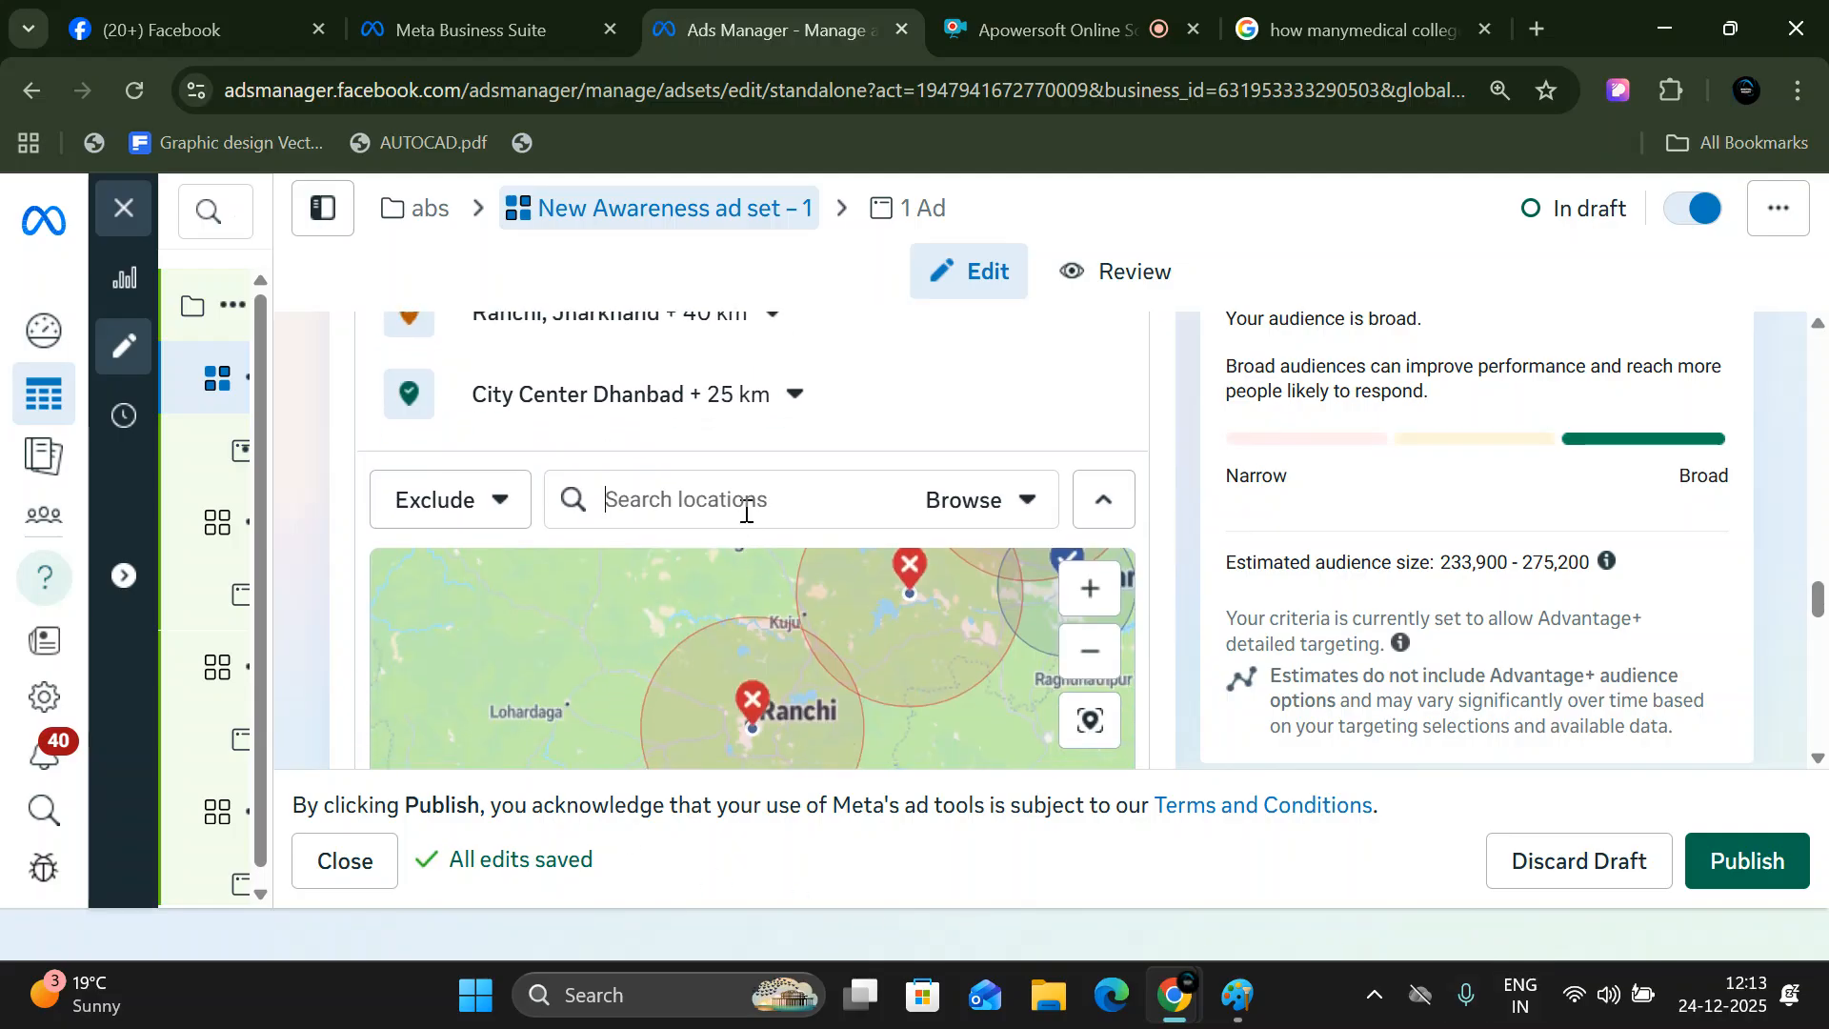
pyautogui.write('j')
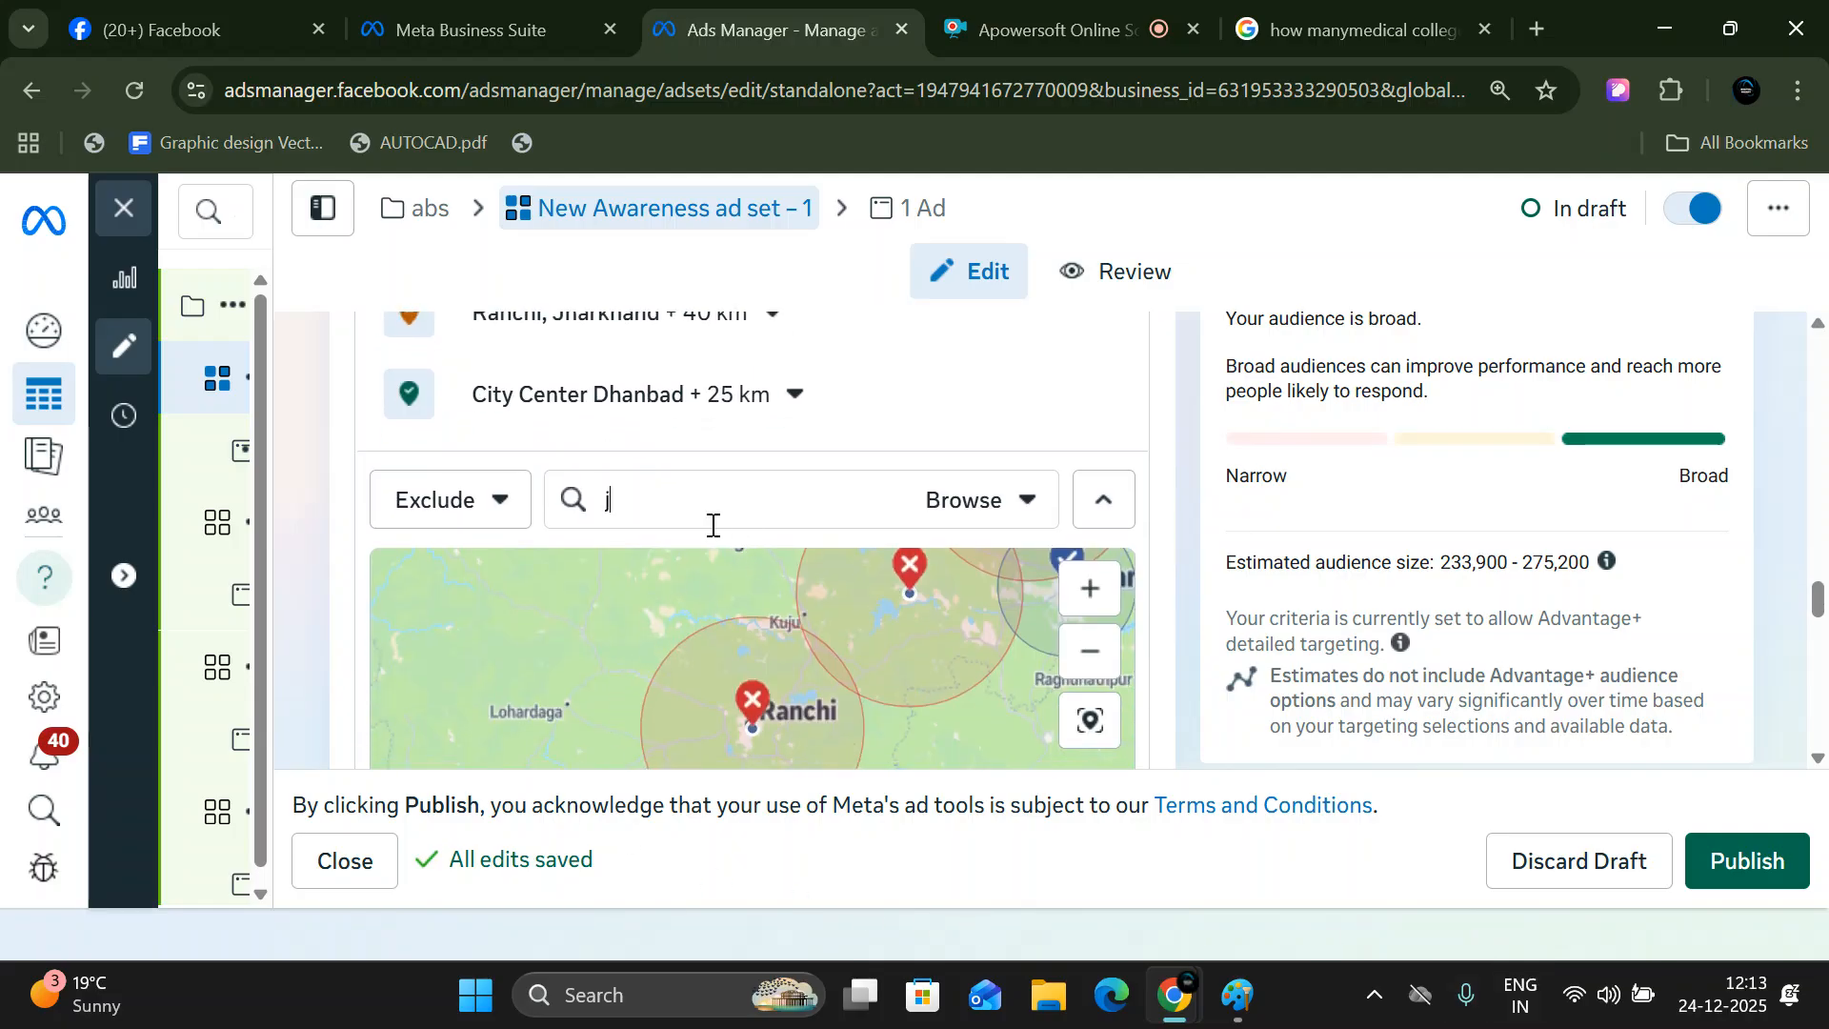
pyautogui.write('amtara')
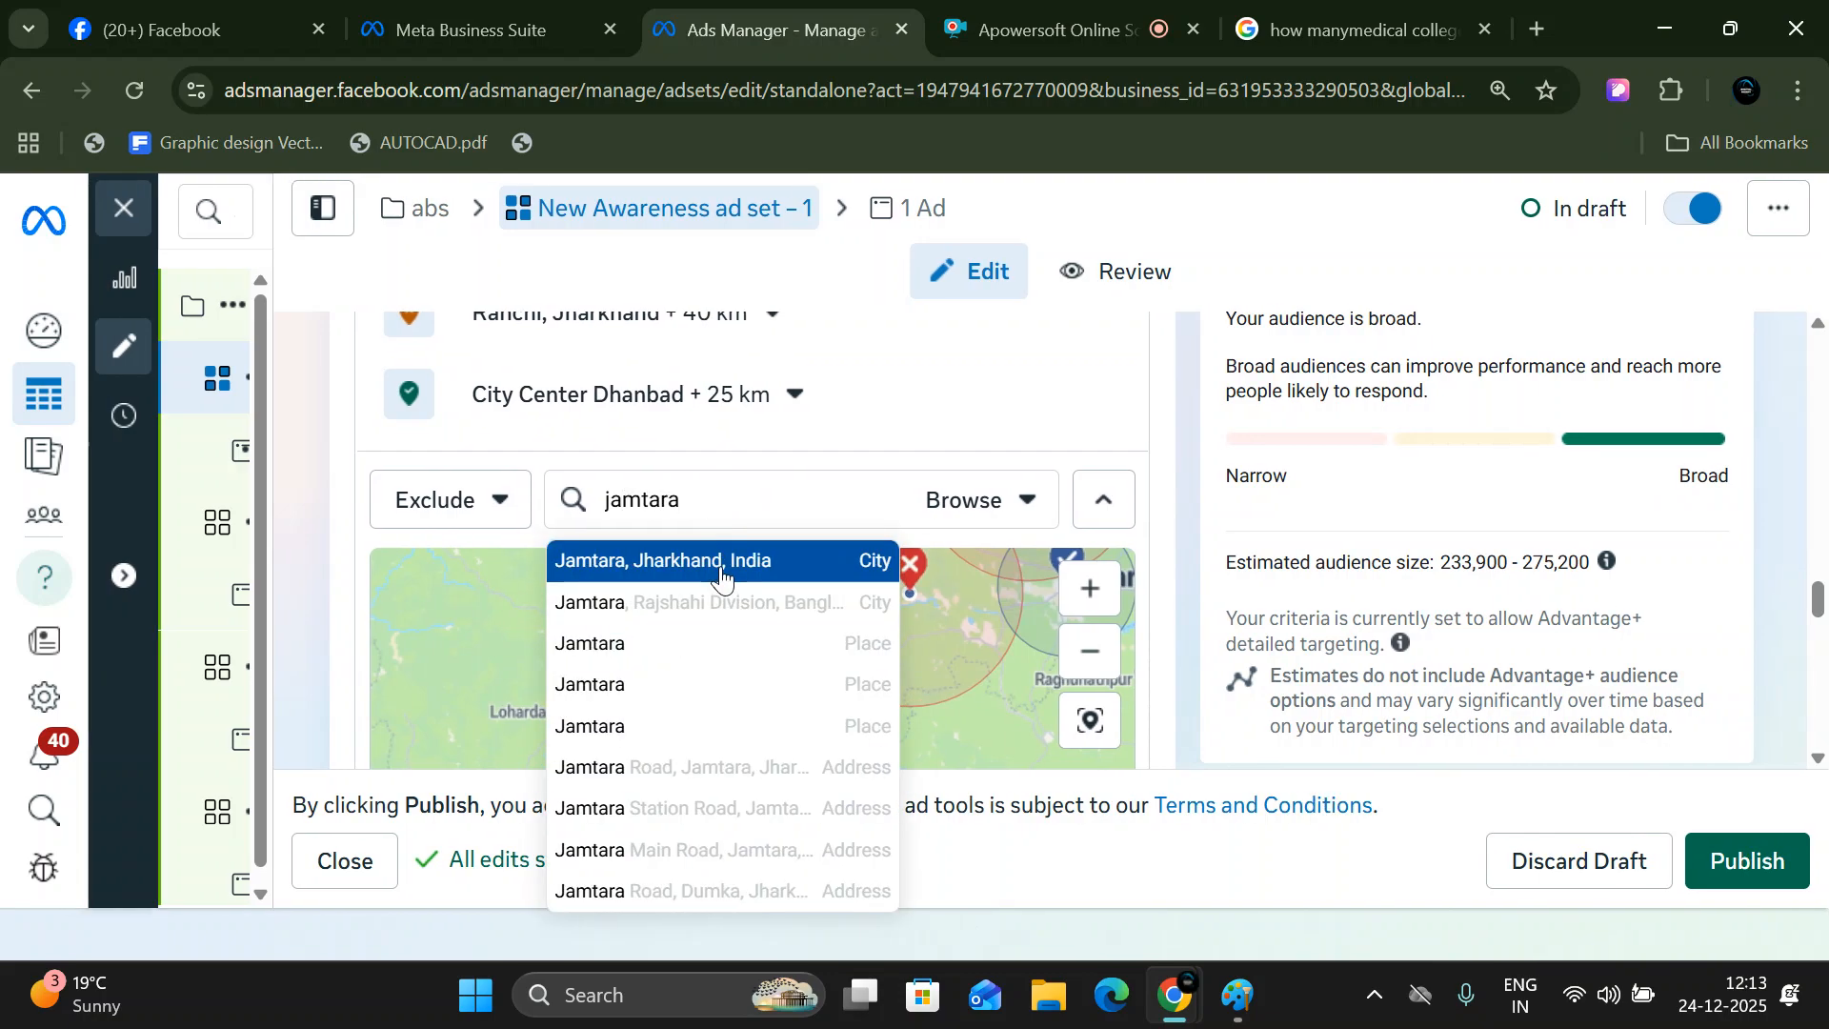
pyautogui.click(720, 572)
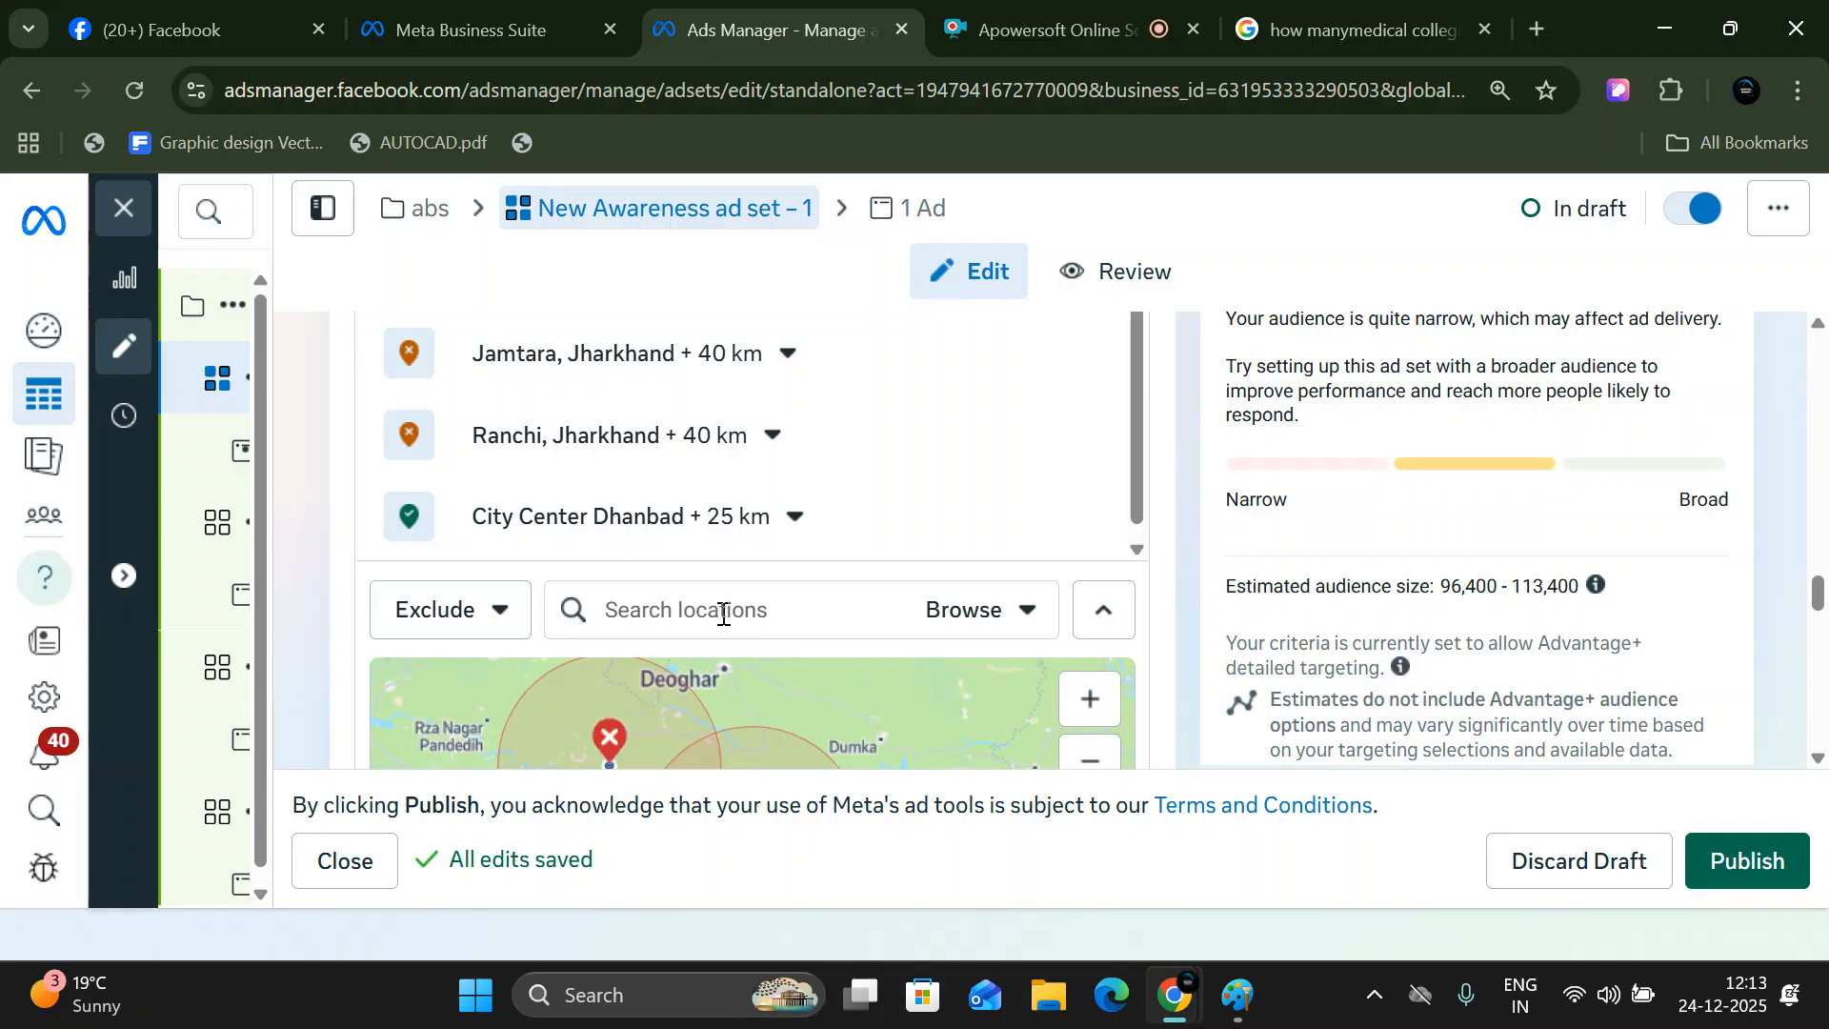
# - Exclude two more locations from the ad set: the county-level entry Bihar, India and the city Hazaribagh, Jharkhand, India
pyautogui.write('bihar')
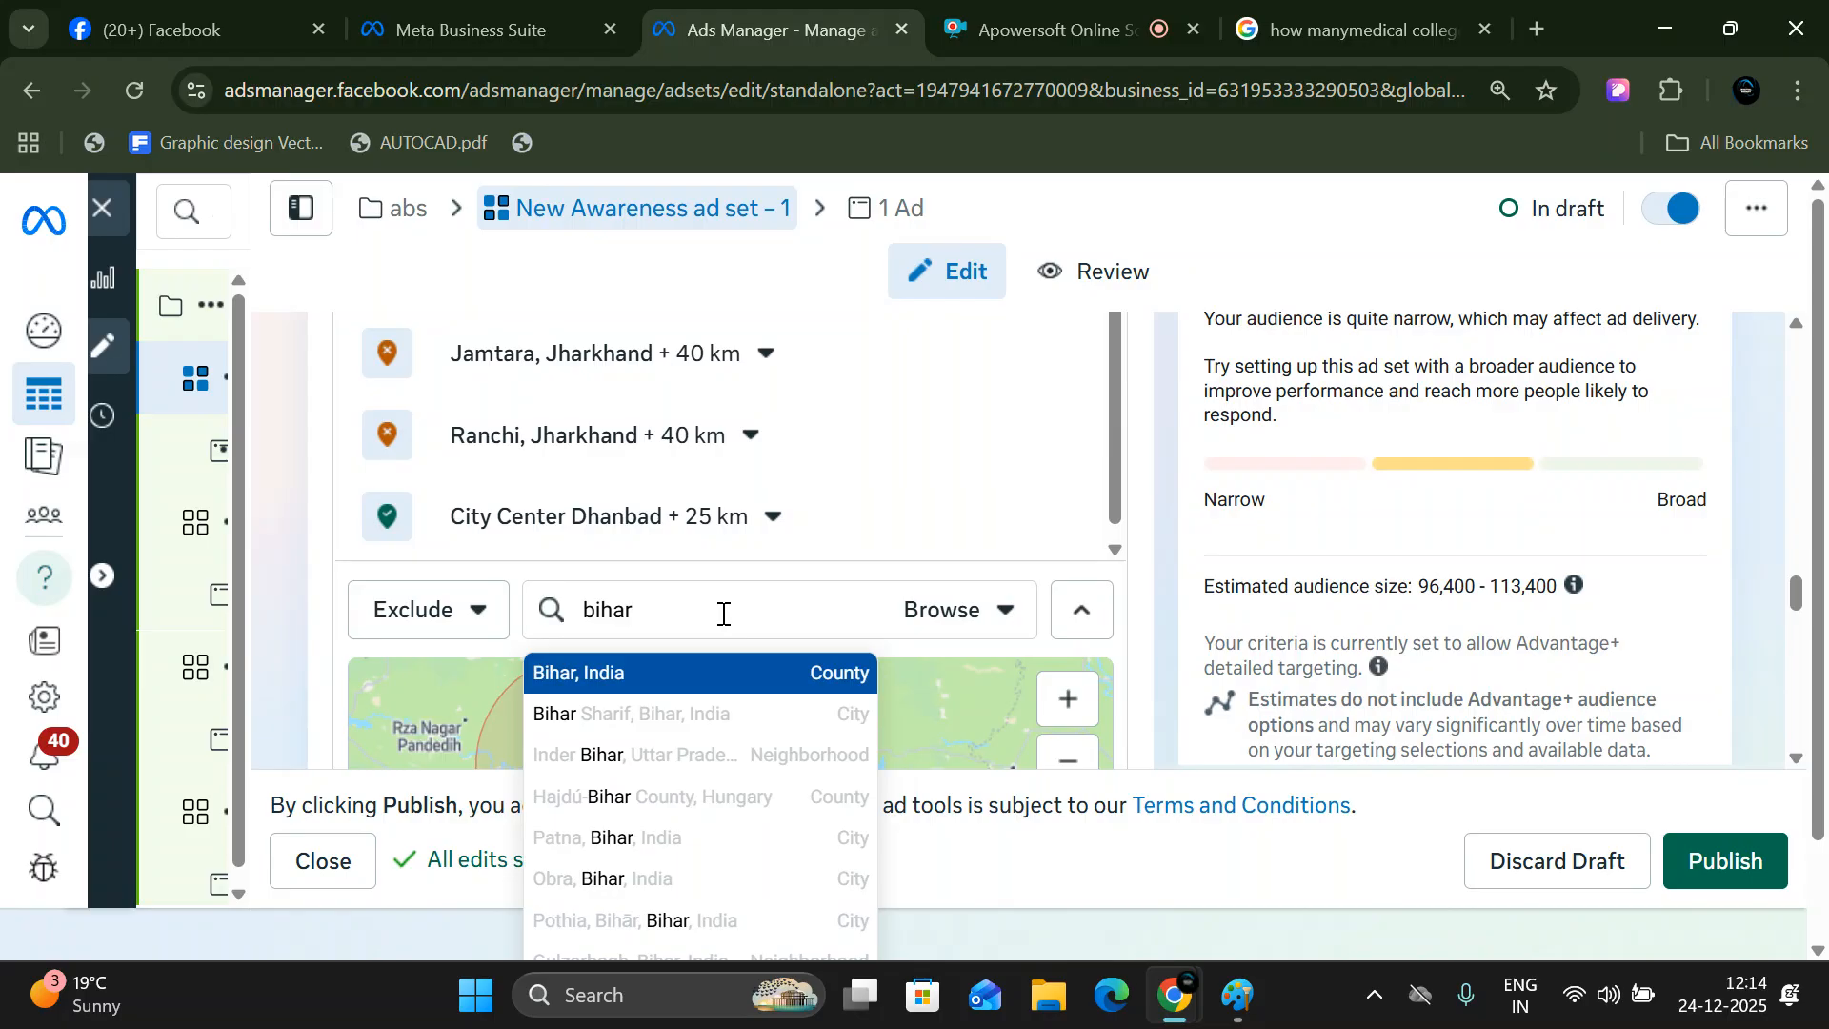
pyautogui.click(592, 676)
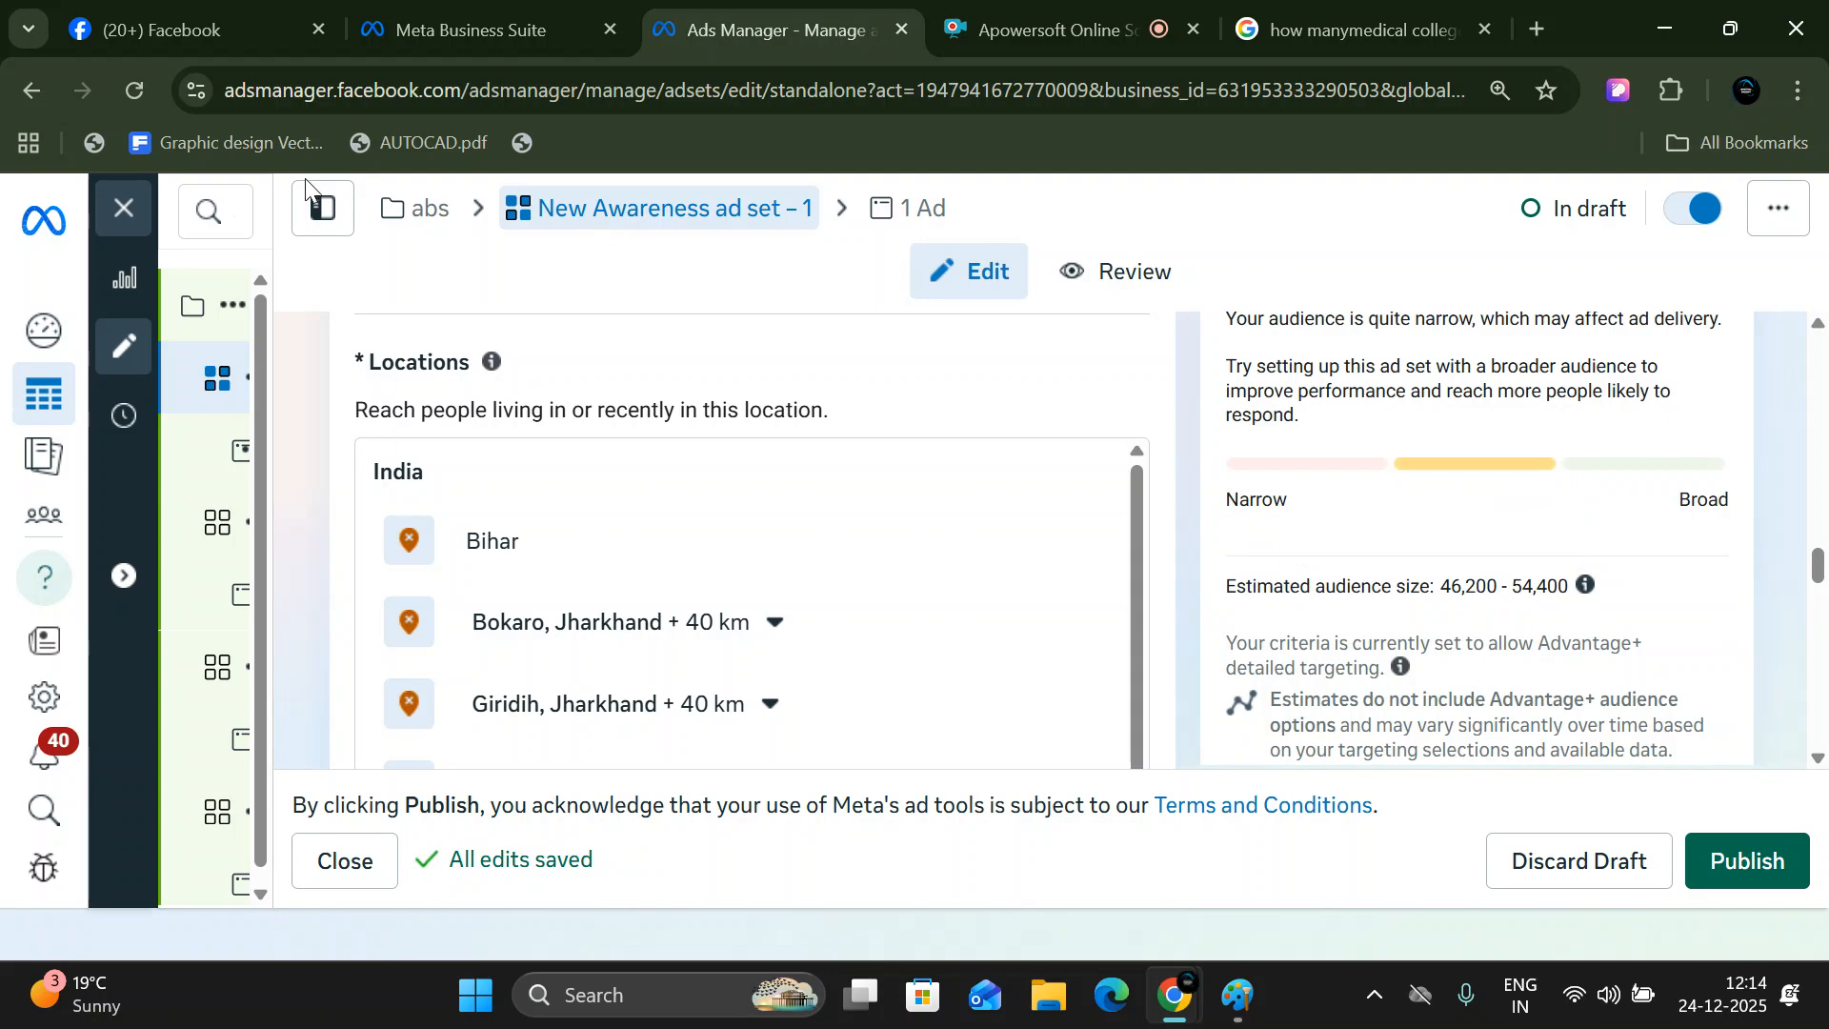
pyautogui.scroll(-1, 695, 531)
pyautogui.scroll(-4, 681, 563)
pyautogui.click(789, 372)
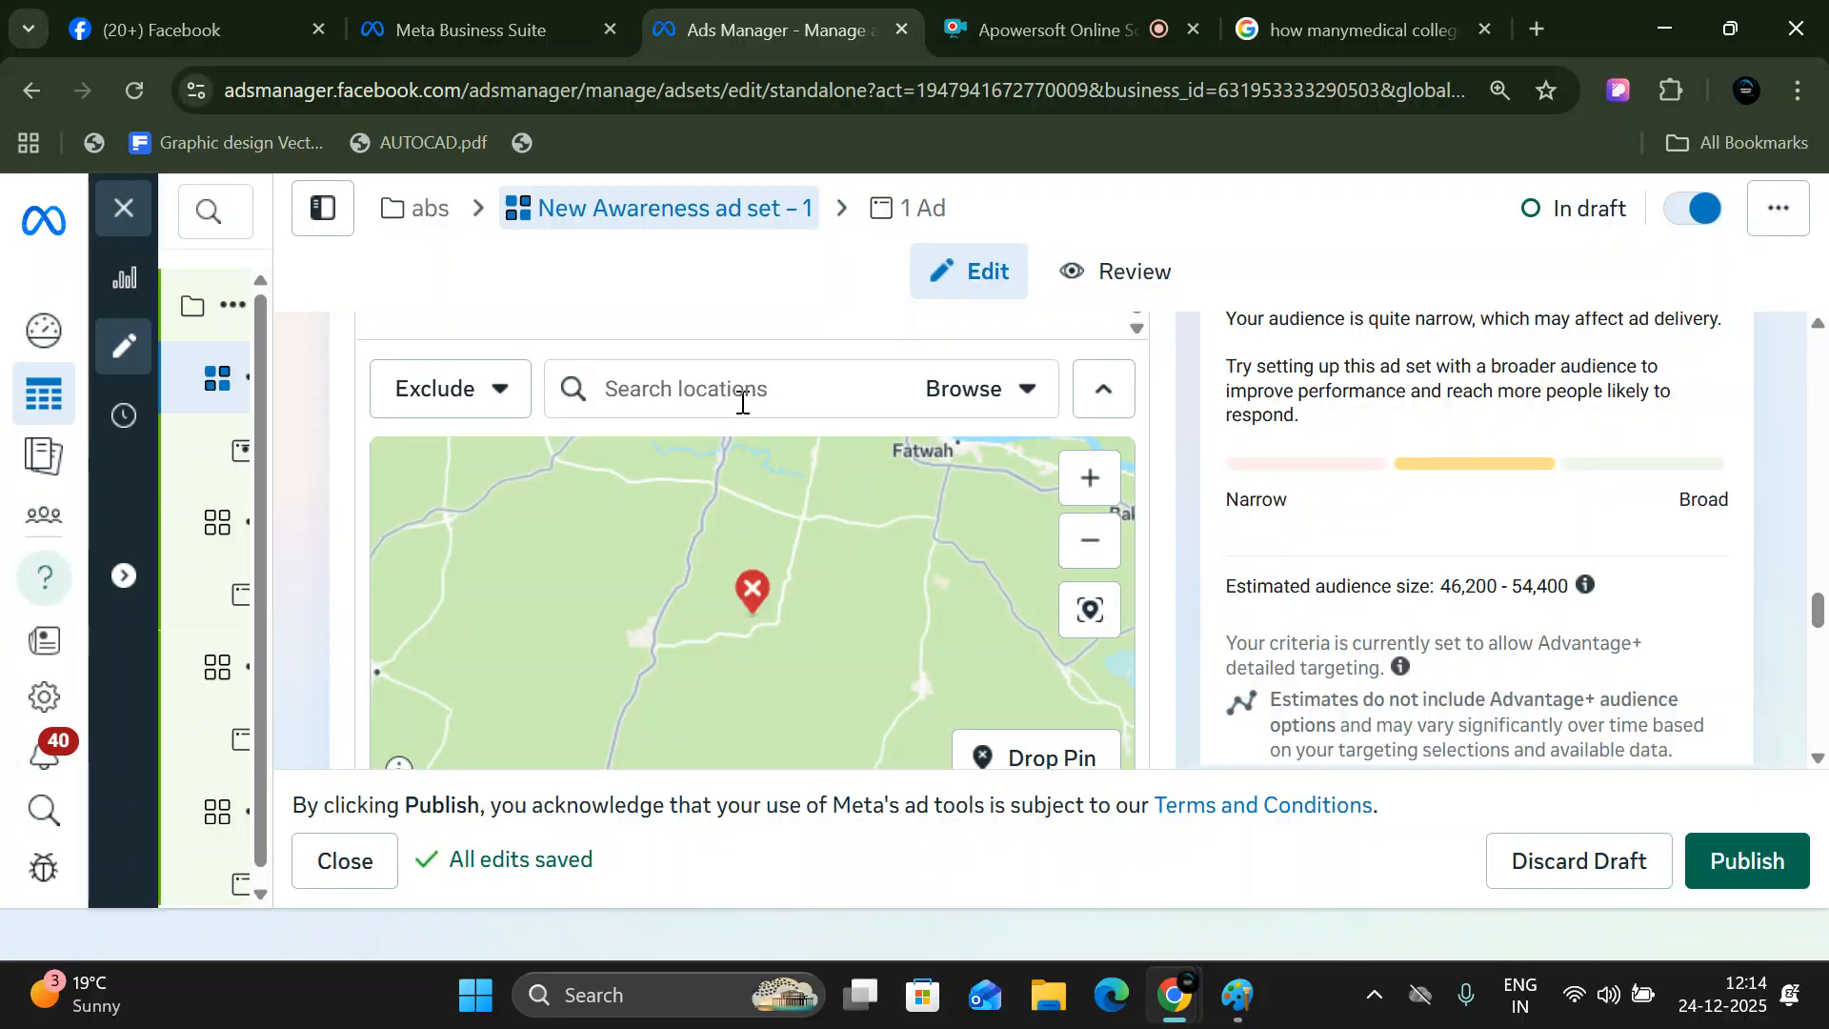
pyautogui.write('haz')
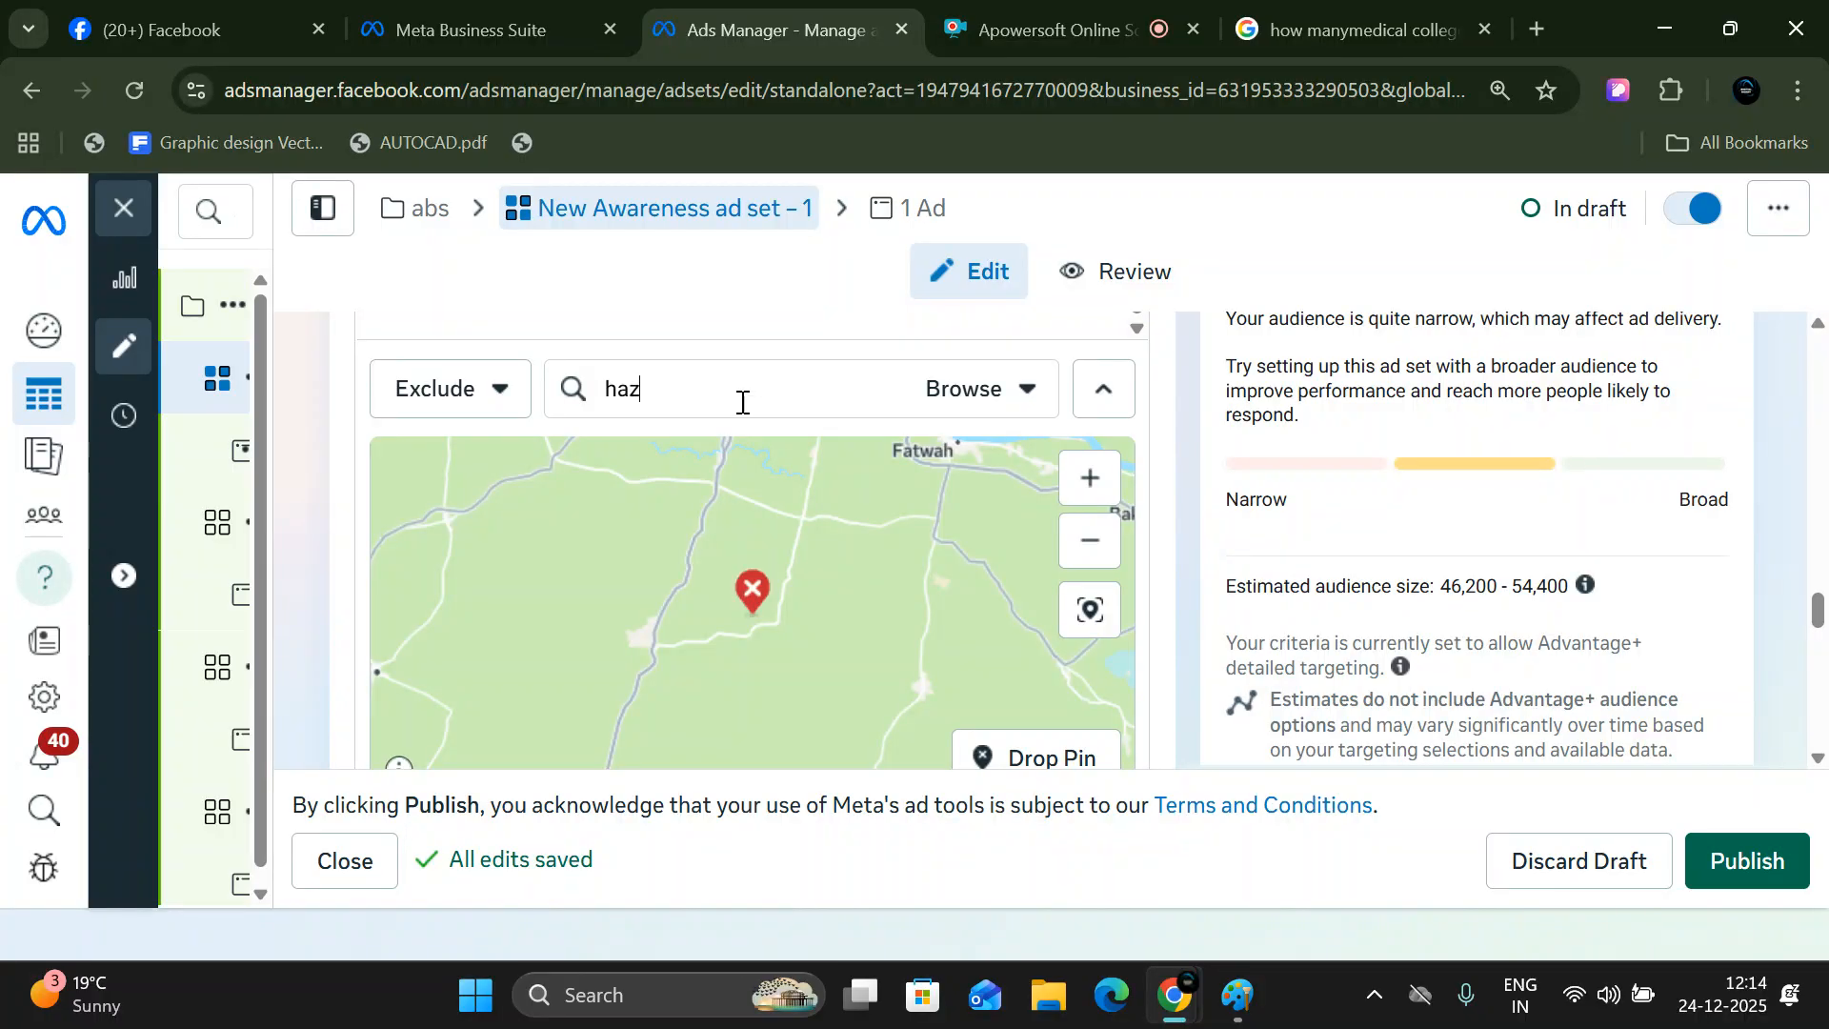
pyautogui.write('aribagh')
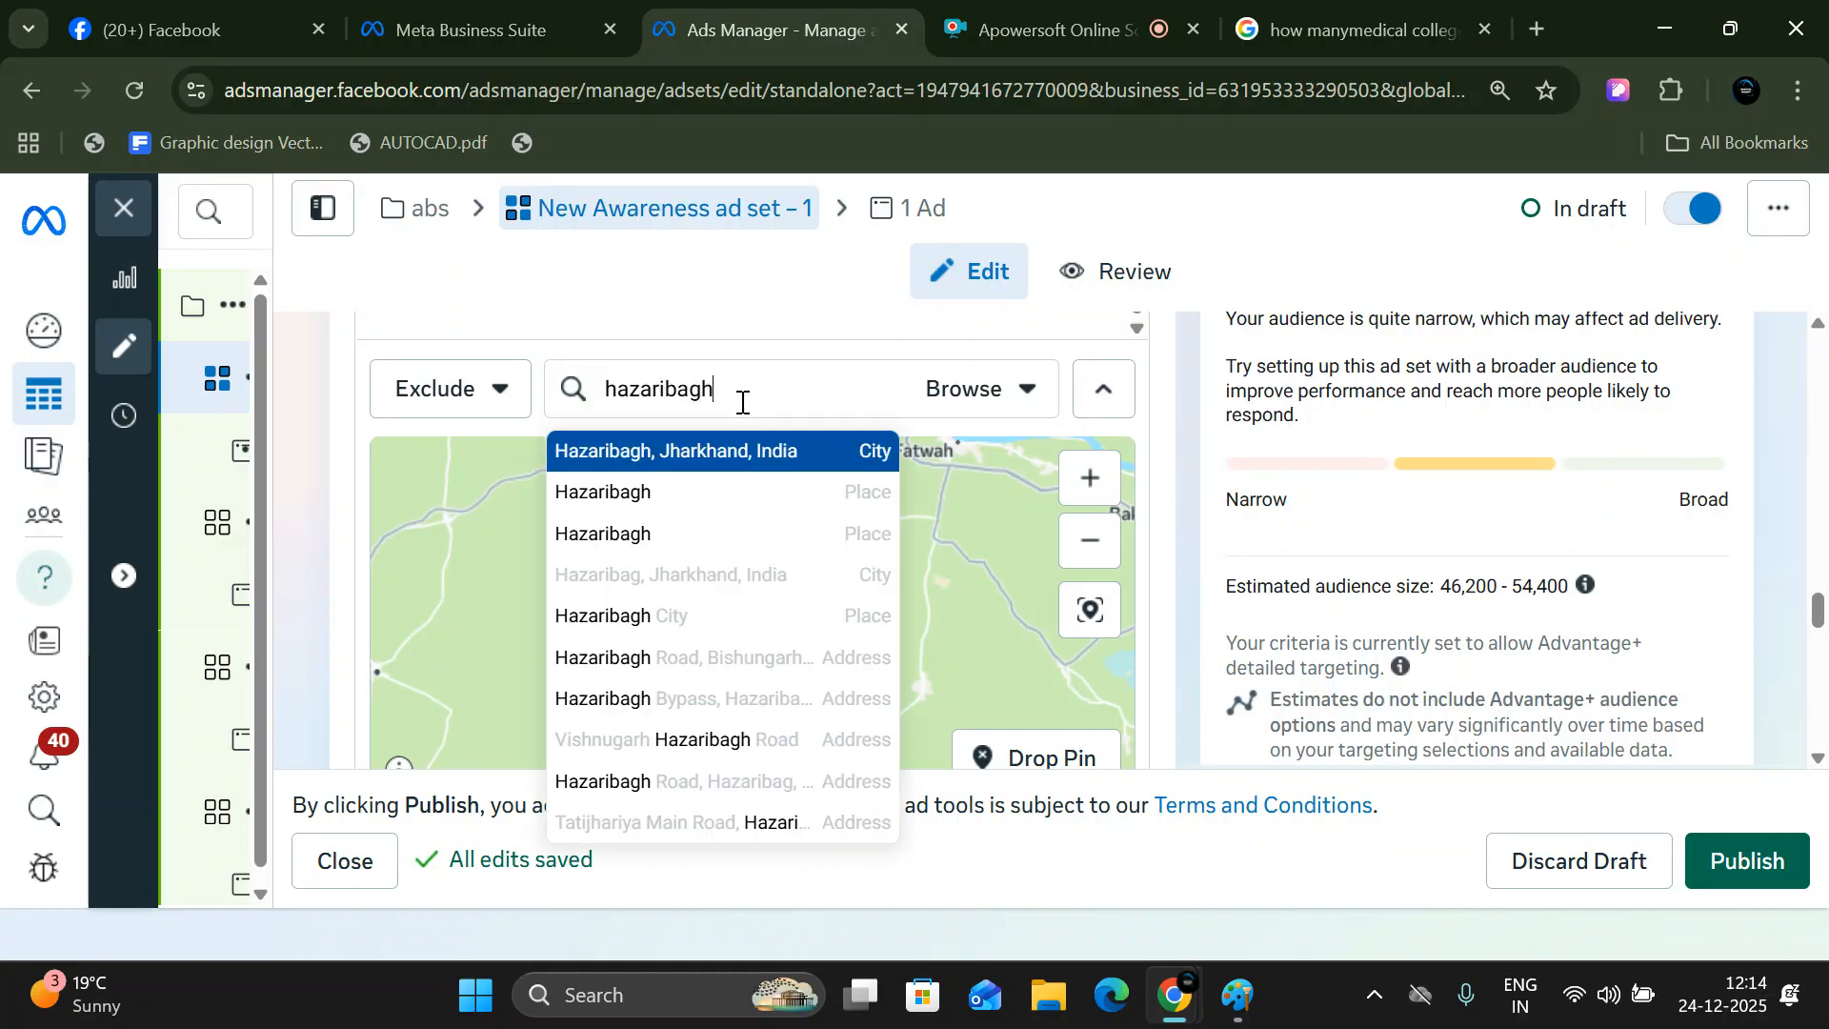
pyautogui.click(780, 450)
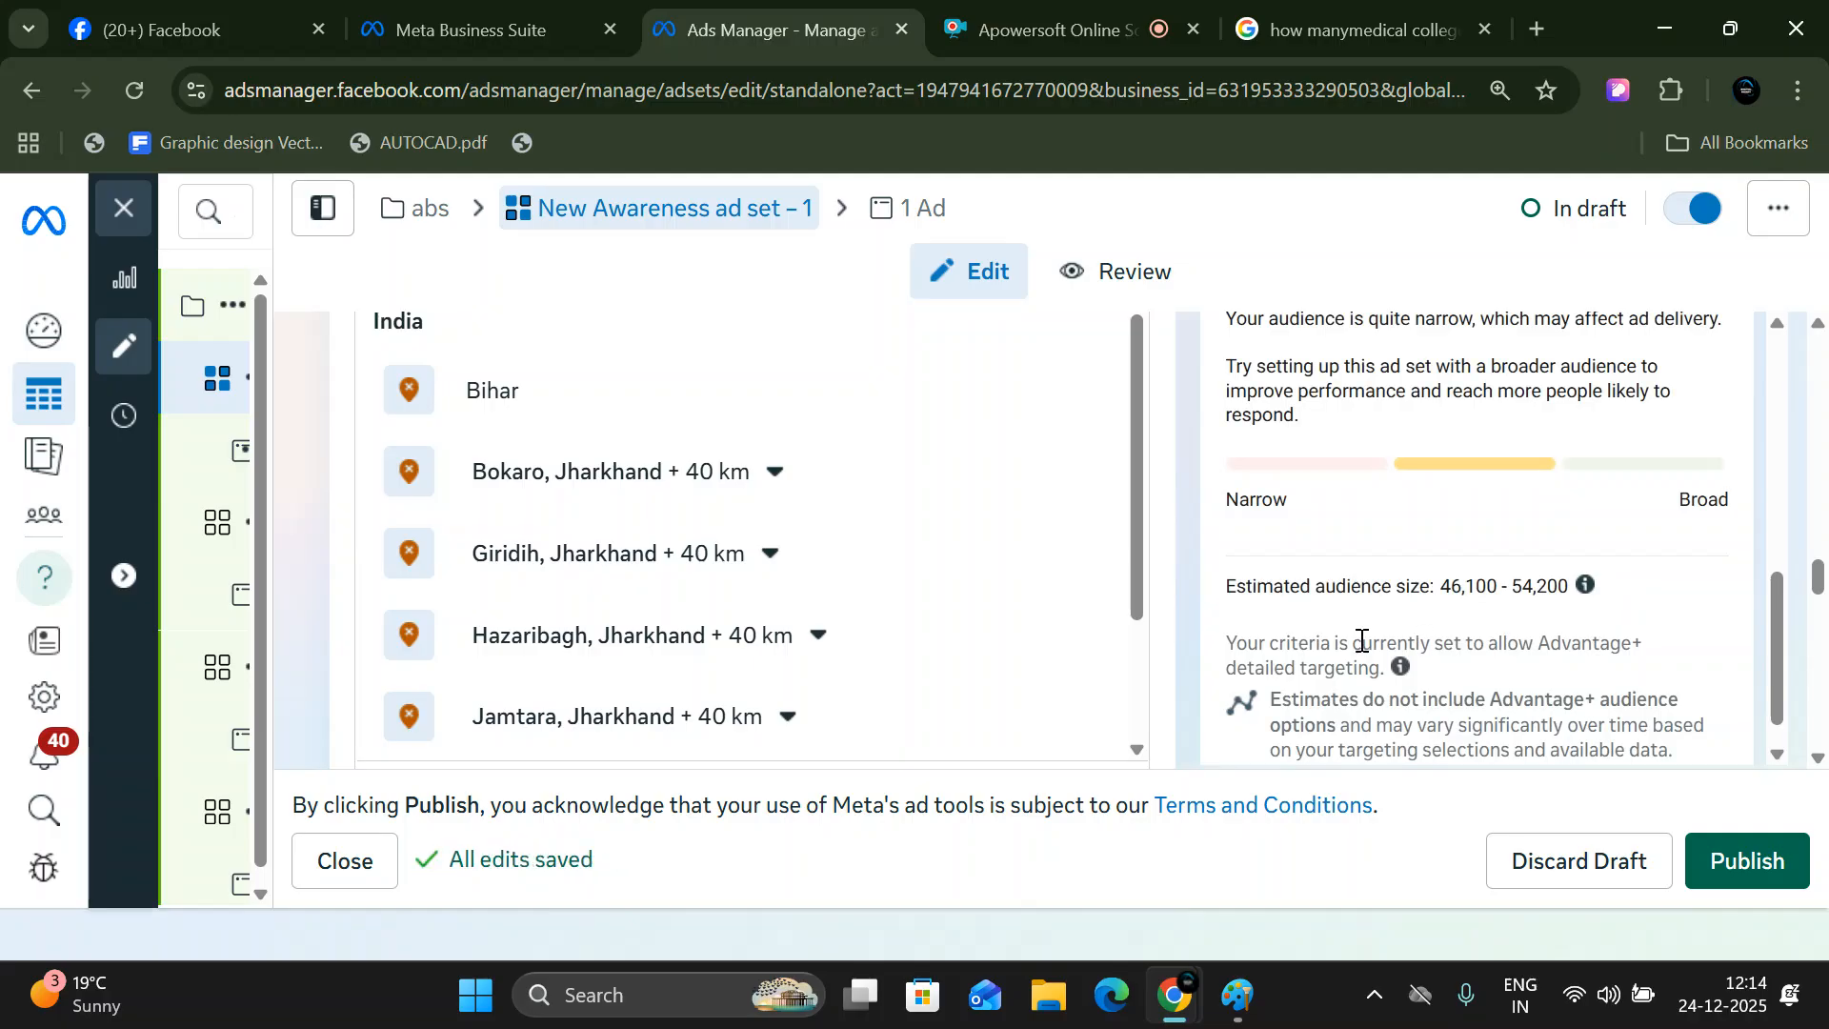
# - Review the listed locations, then search for "uttar pradesh" and exclude the county-level entry Uttar Pradesh, India
pyautogui.scroll(-2, 457, 524)
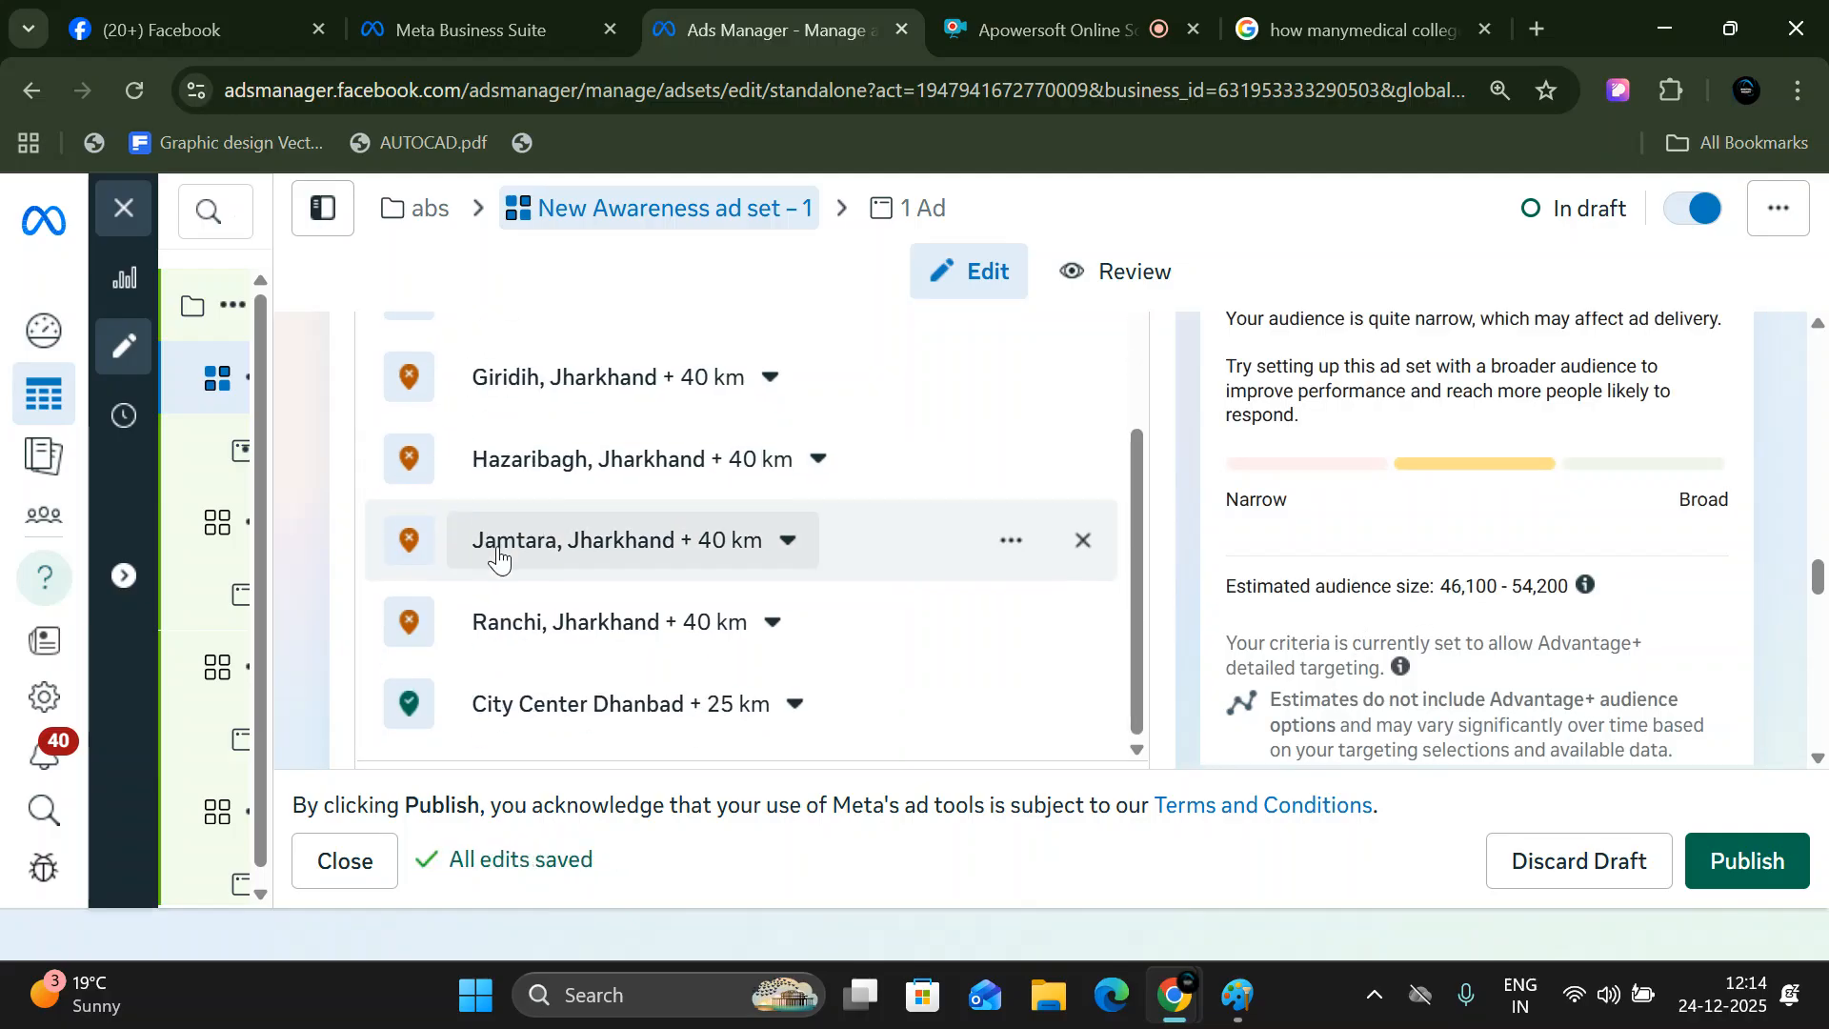
pyautogui.scroll(5, 843, 710)
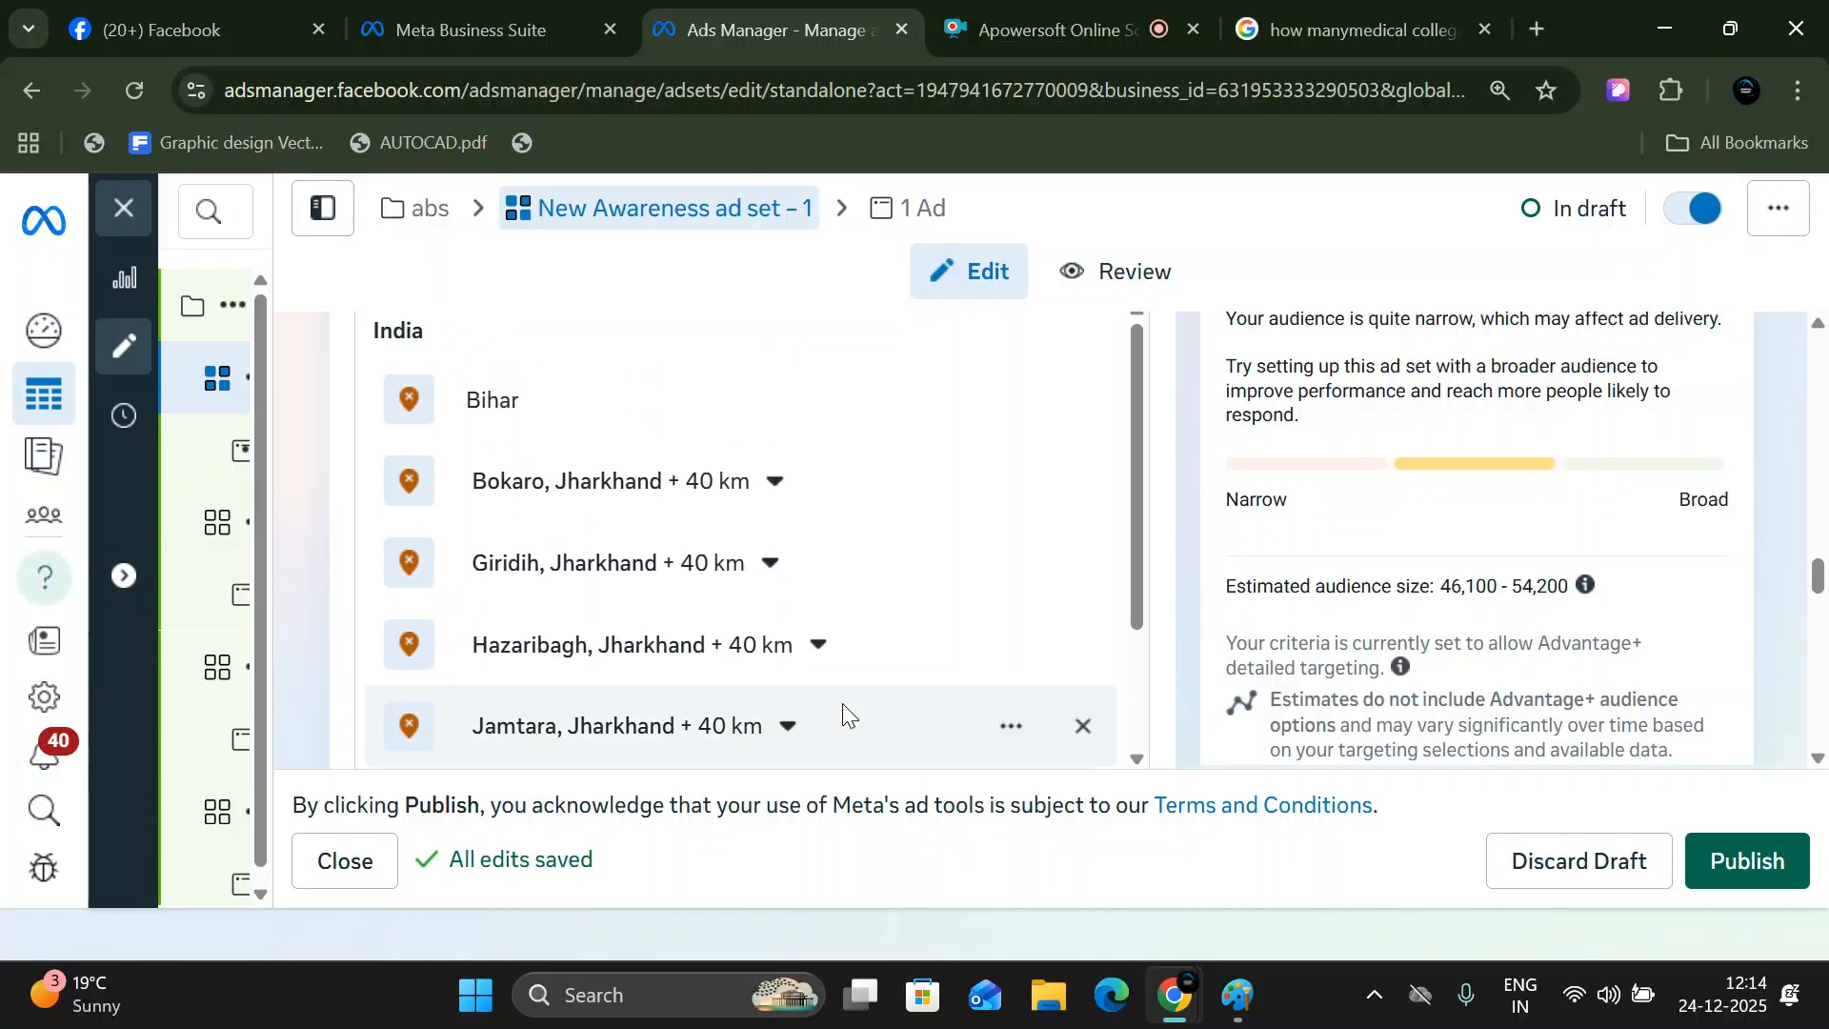
pyautogui.scroll(1, 790, 577)
pyautogui.scroll(-5, 820, 553)
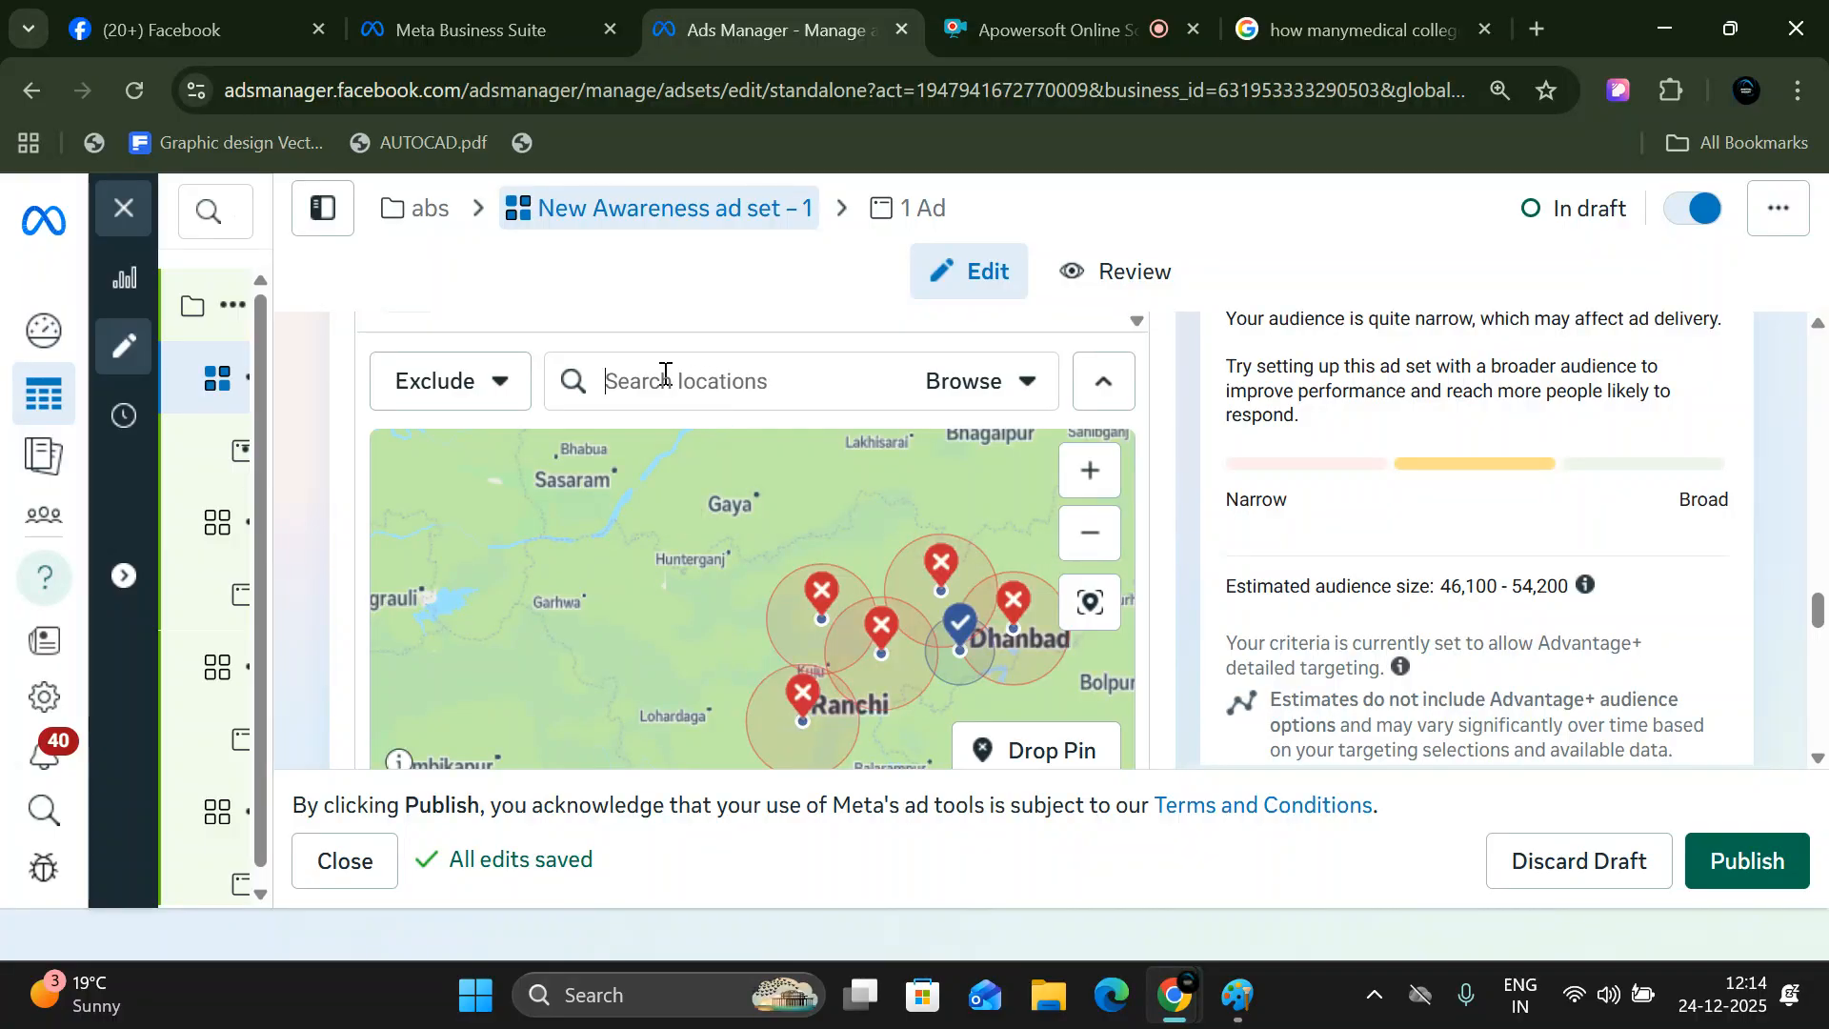
pyautogui.write('utter')
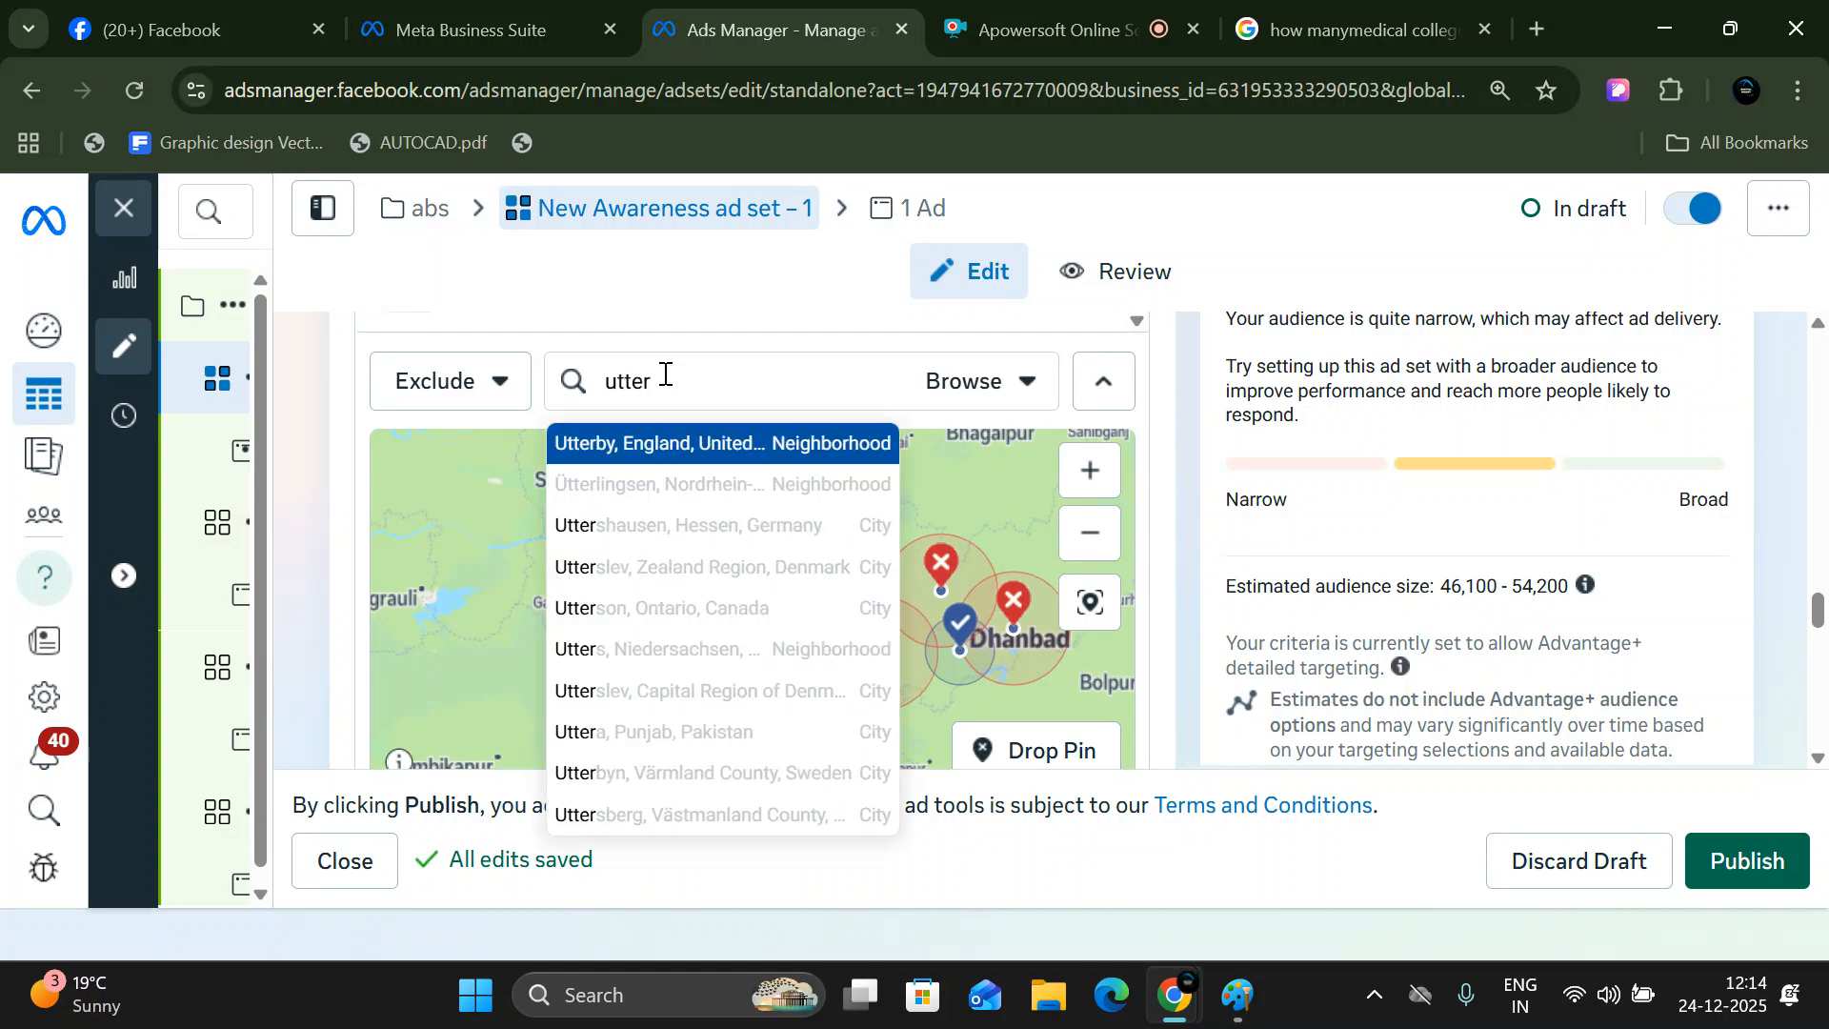
pyautogui.press('BackSpace')
pyautogui.press('BackSpace')
pyautogui.write('a')
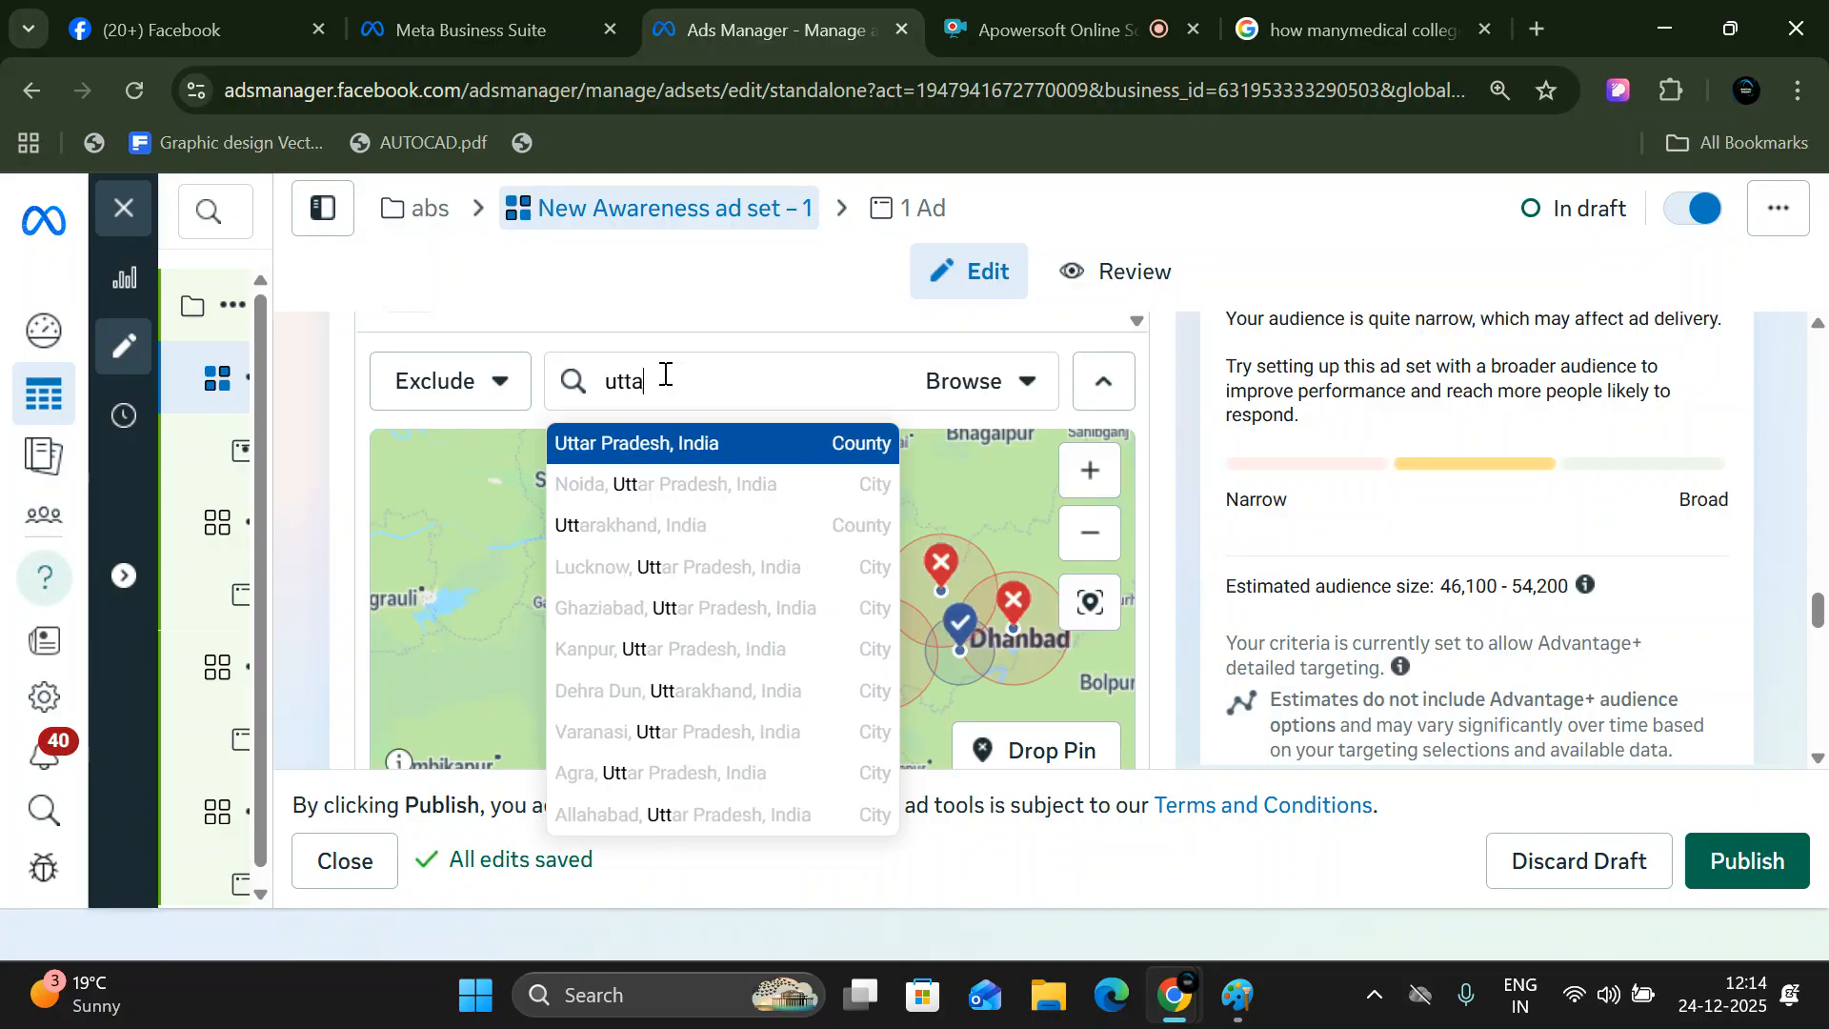
pyautogui.write('r pra')
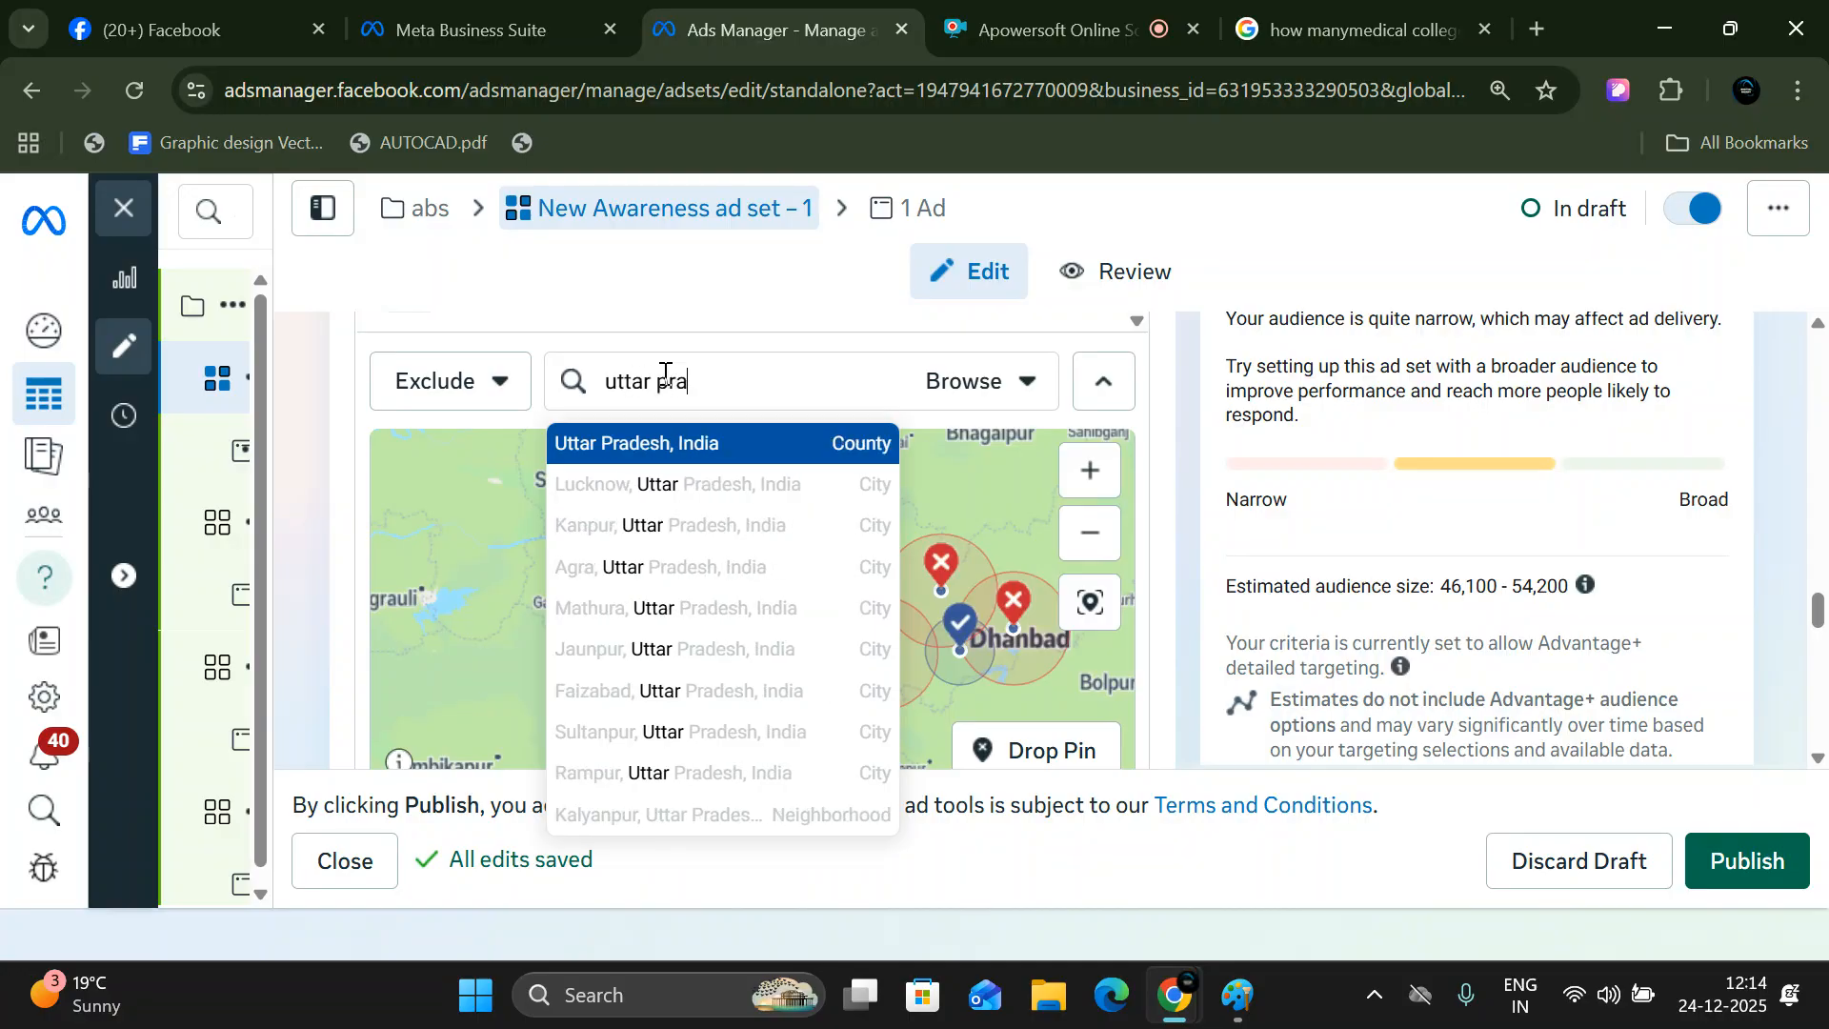
pyautogui.write('desh')
pyautogui.click(682, 444)
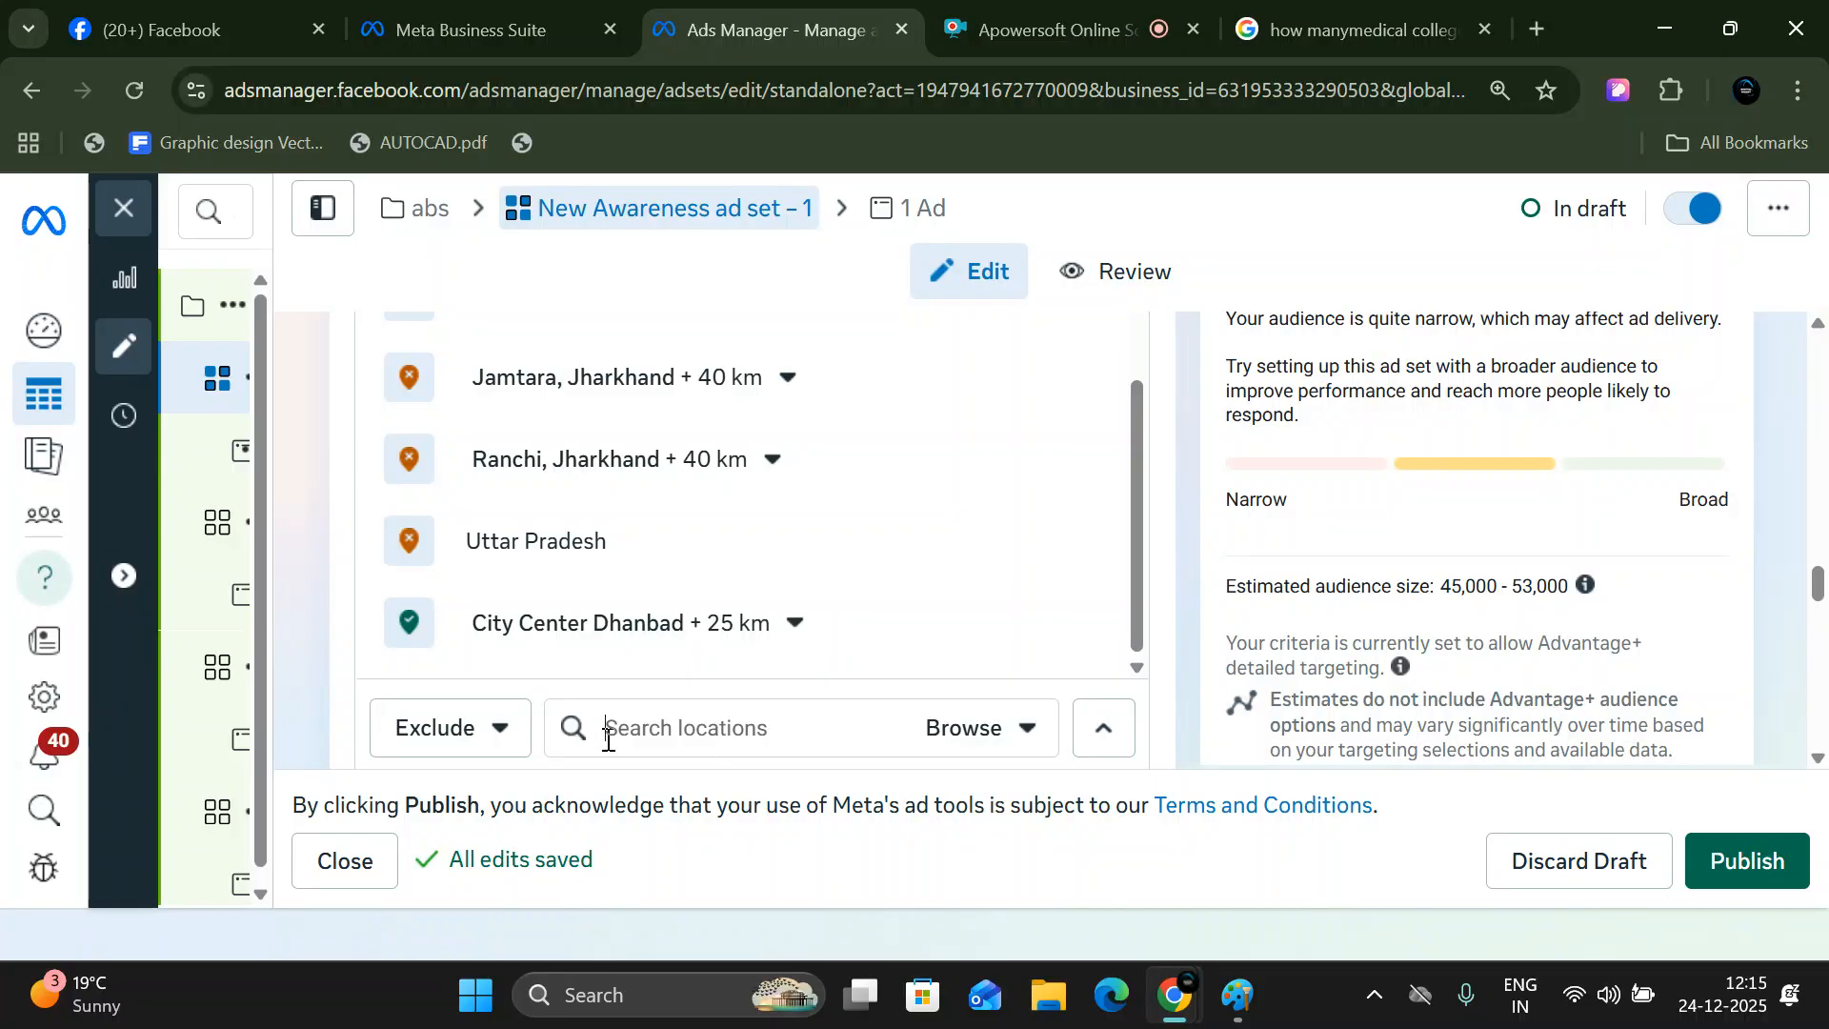
# - Search the ad set's locations for "asansol" and exclude the city Asansol, West Bengal, India
pyautogui.write('asa')
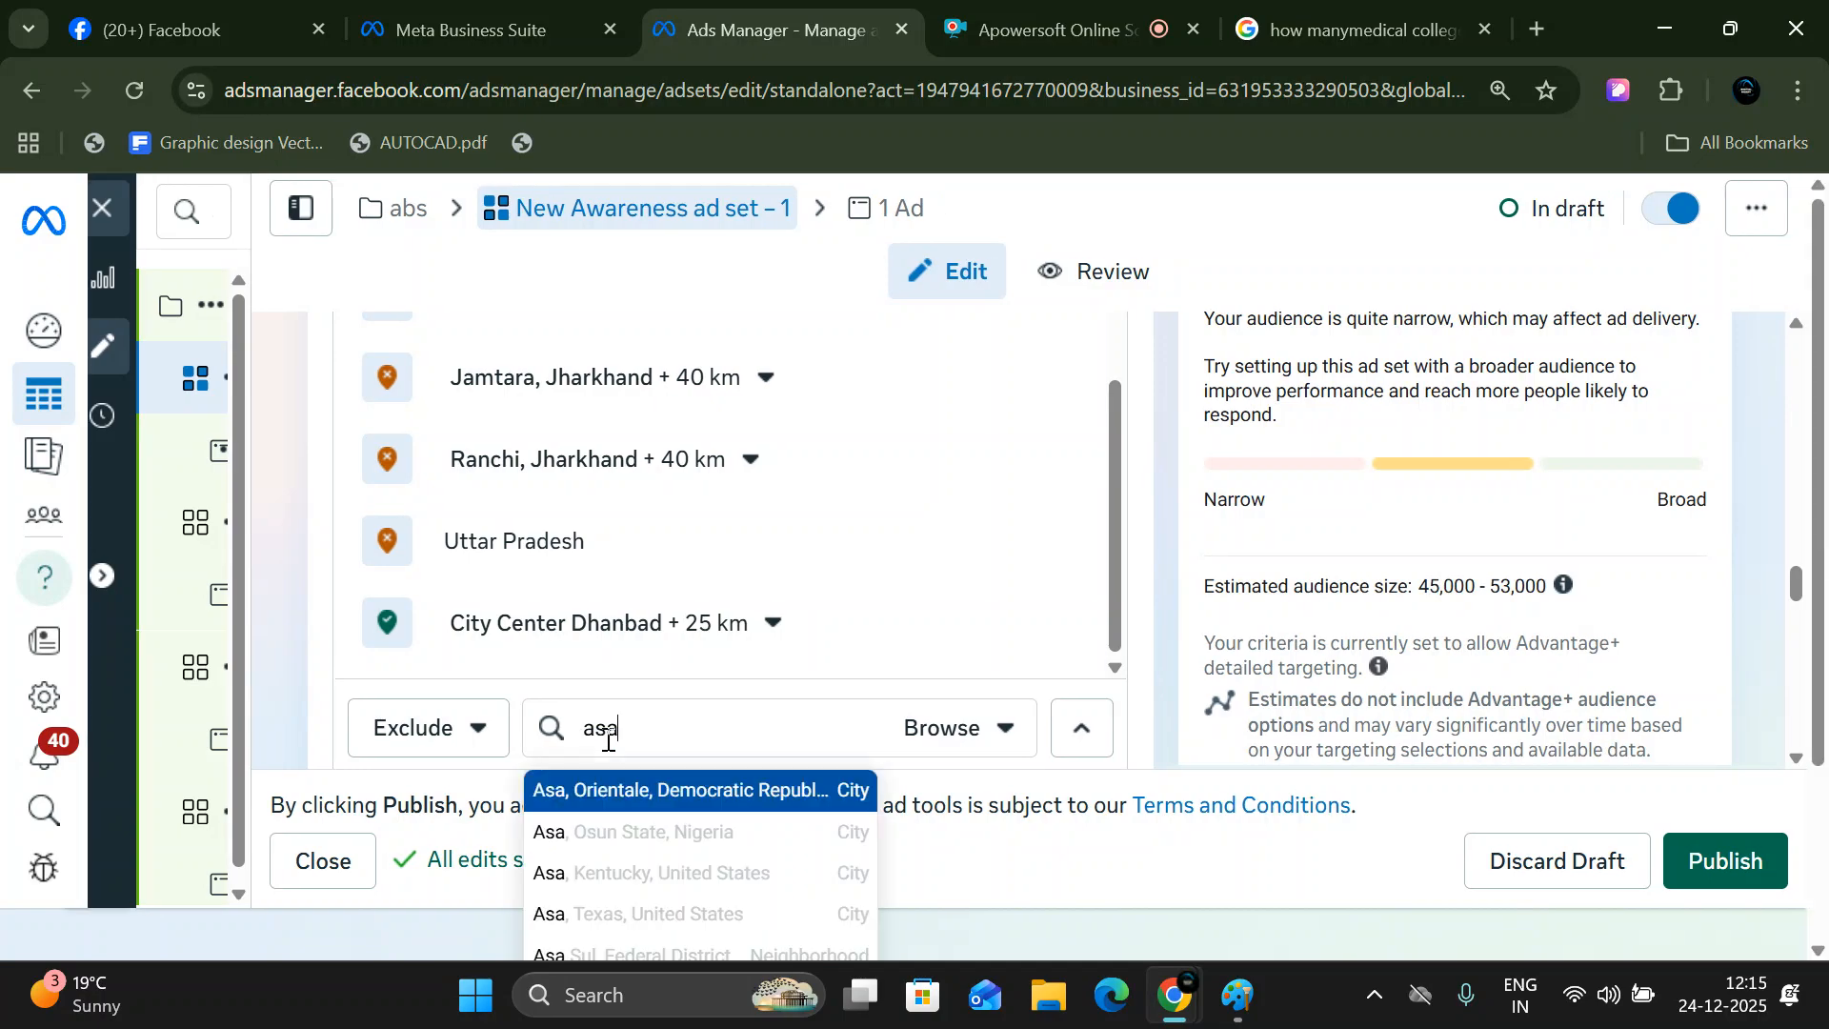
pyautogui.write('nsol')
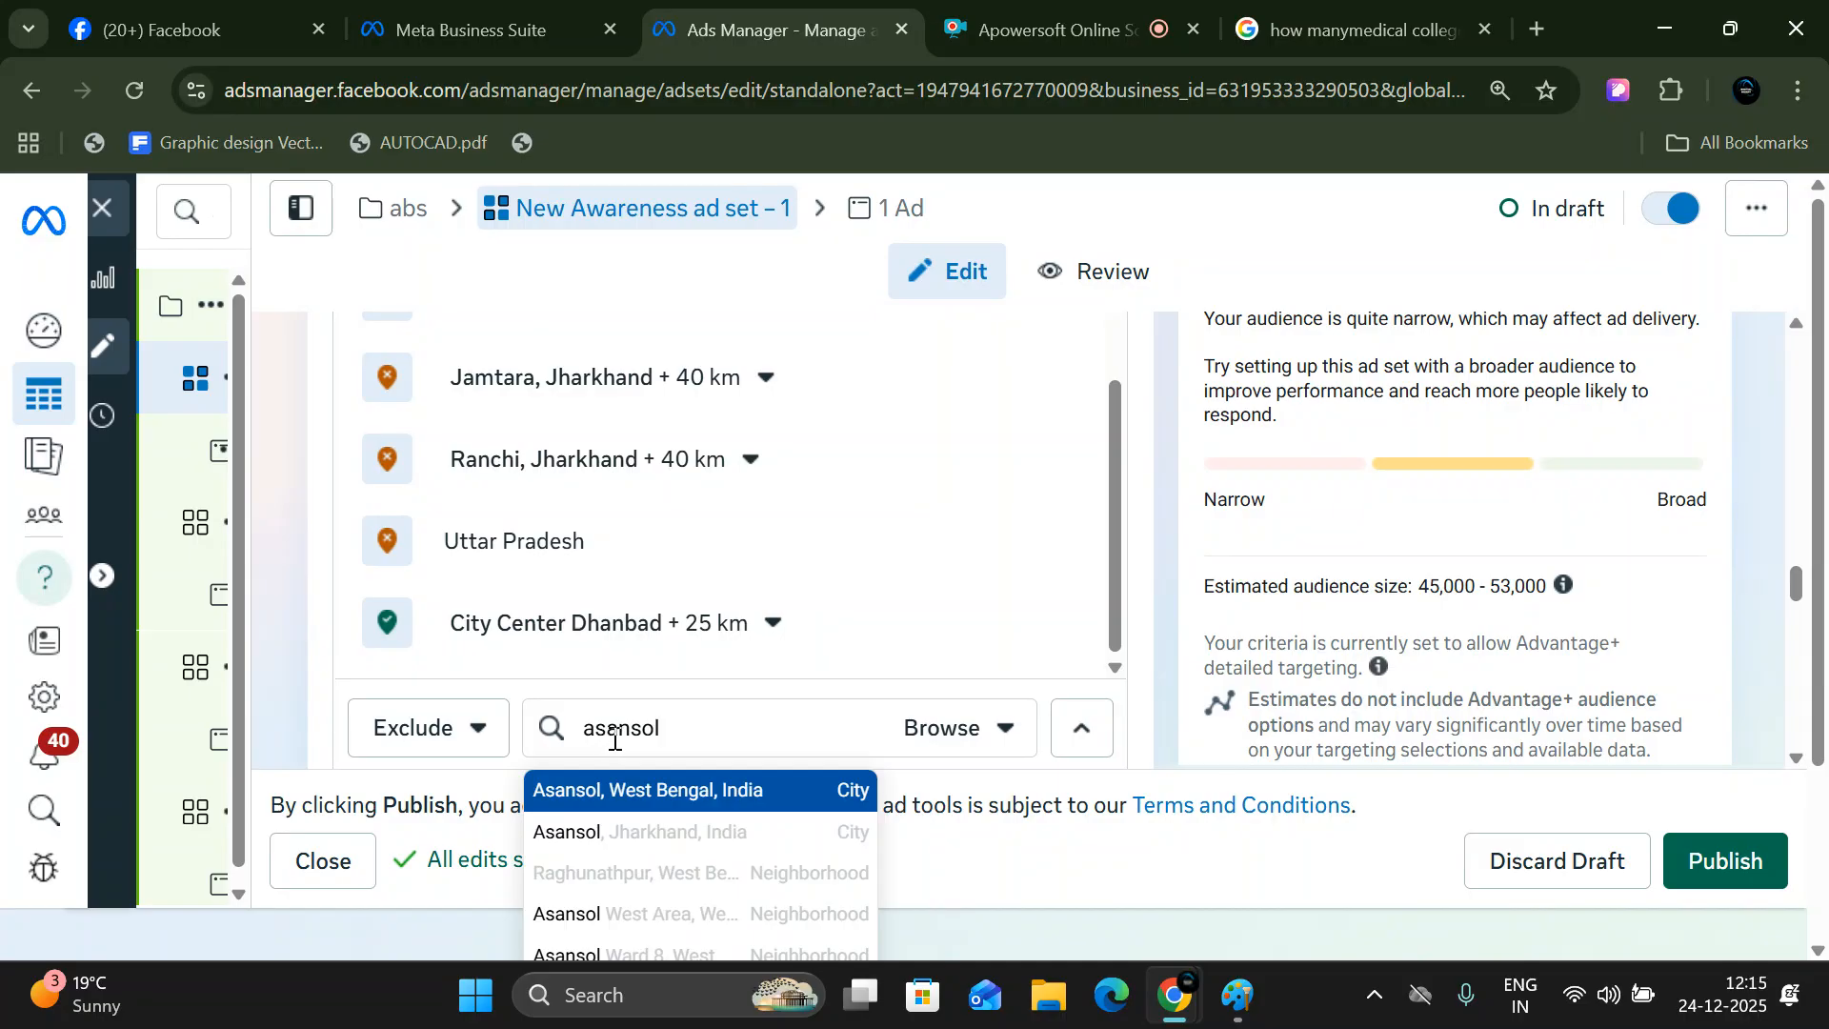
pyautogui.click(650, 796)
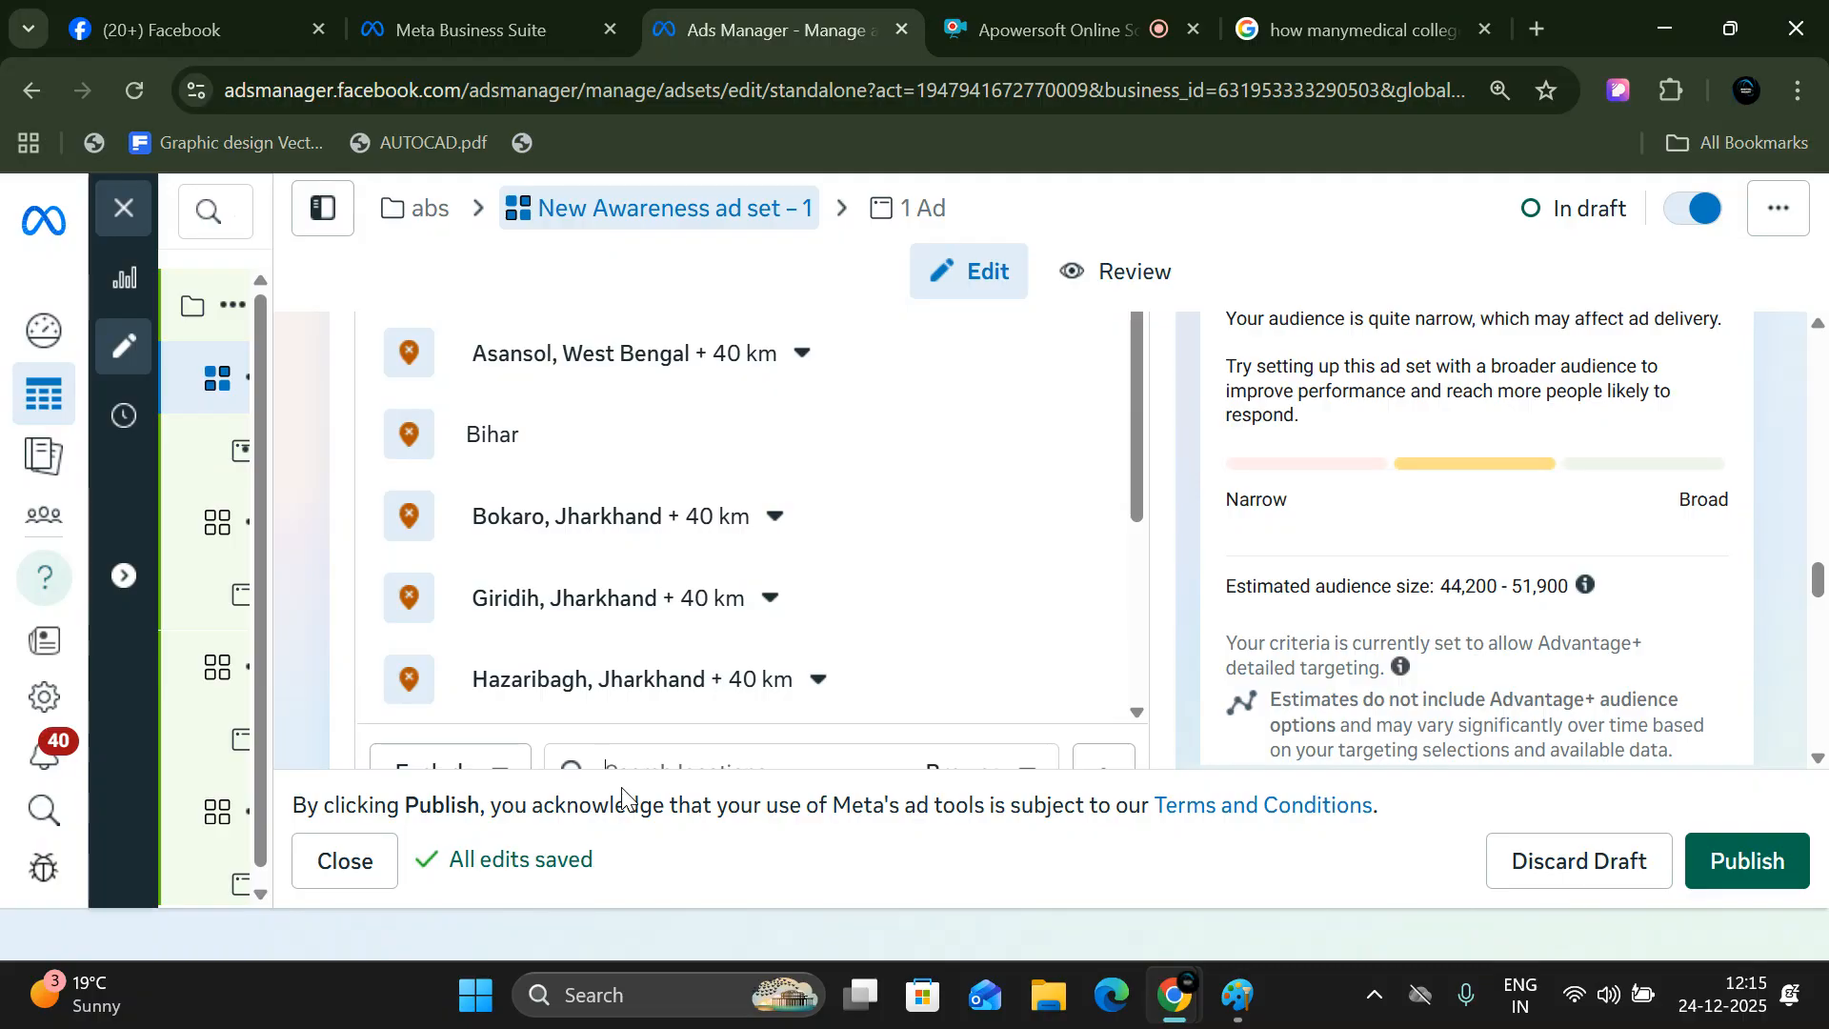
# - Search the ad set's locations for "west bangal" and exclude the place West bangal
pyautogui.scroll(-4, 674, 620)
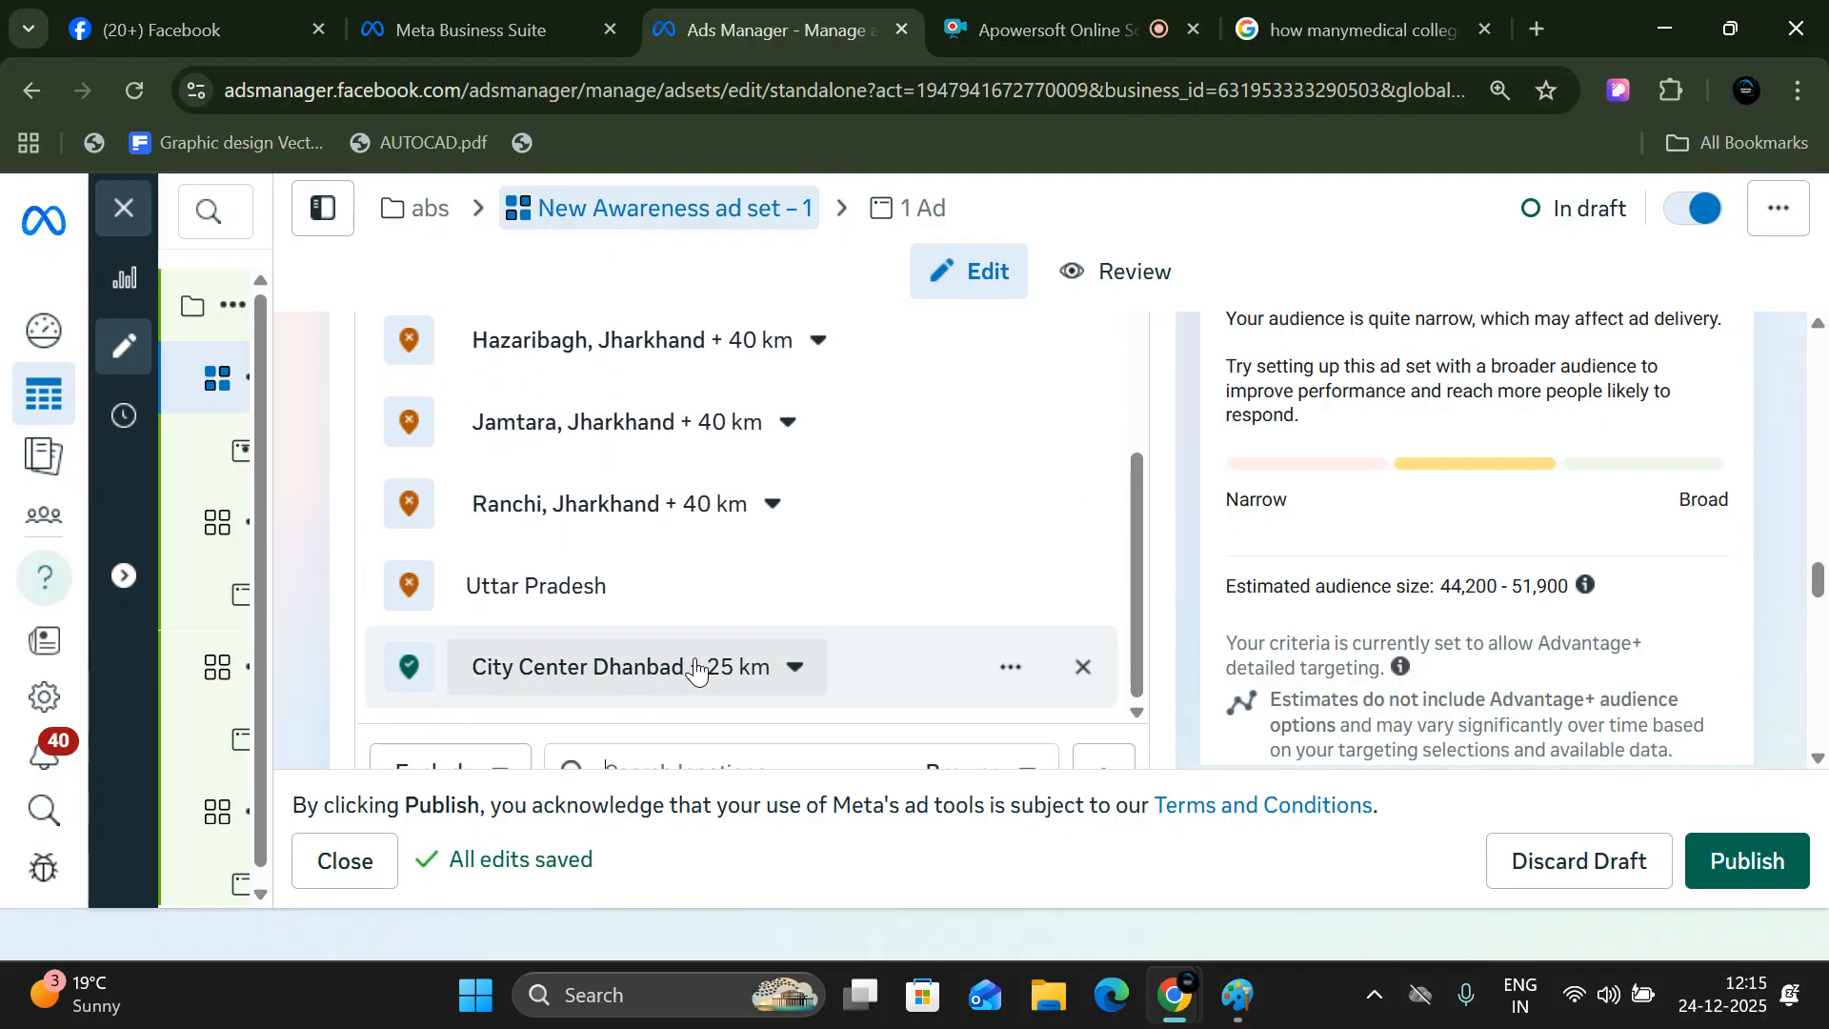
pyautogui.scroll(-3, 695, 667)
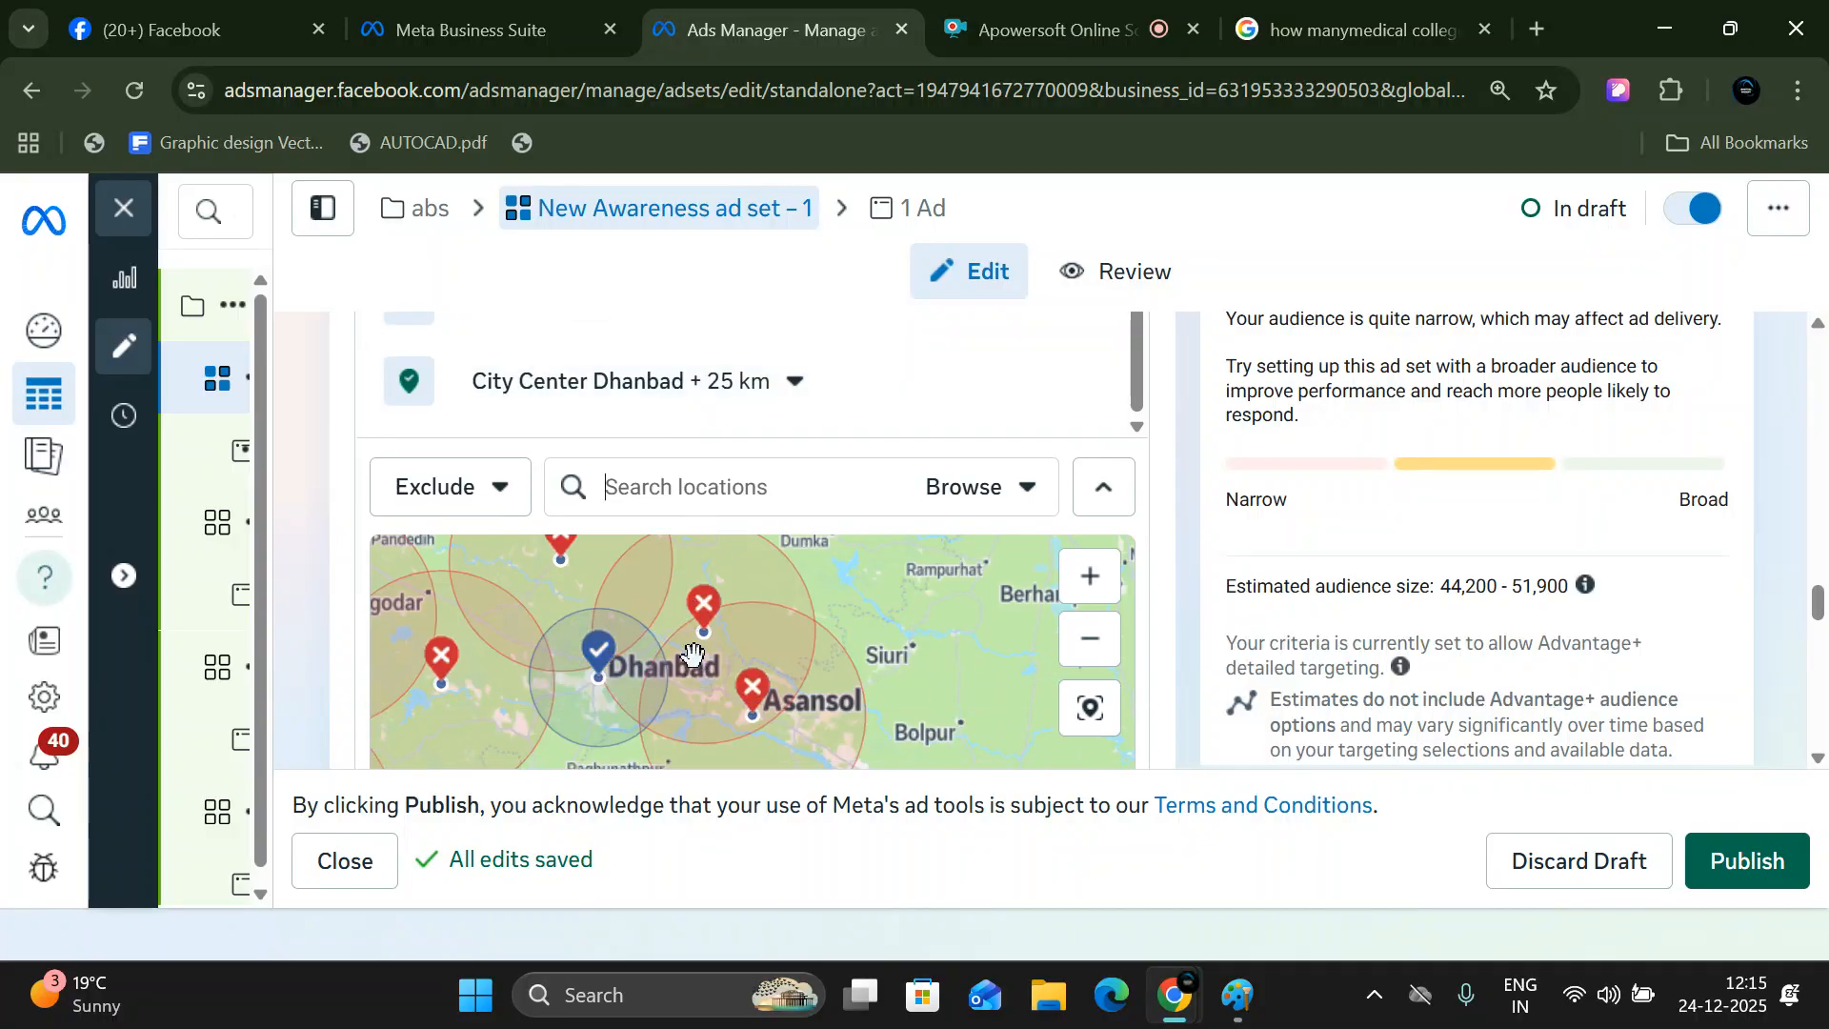
pyautogui.write('west')
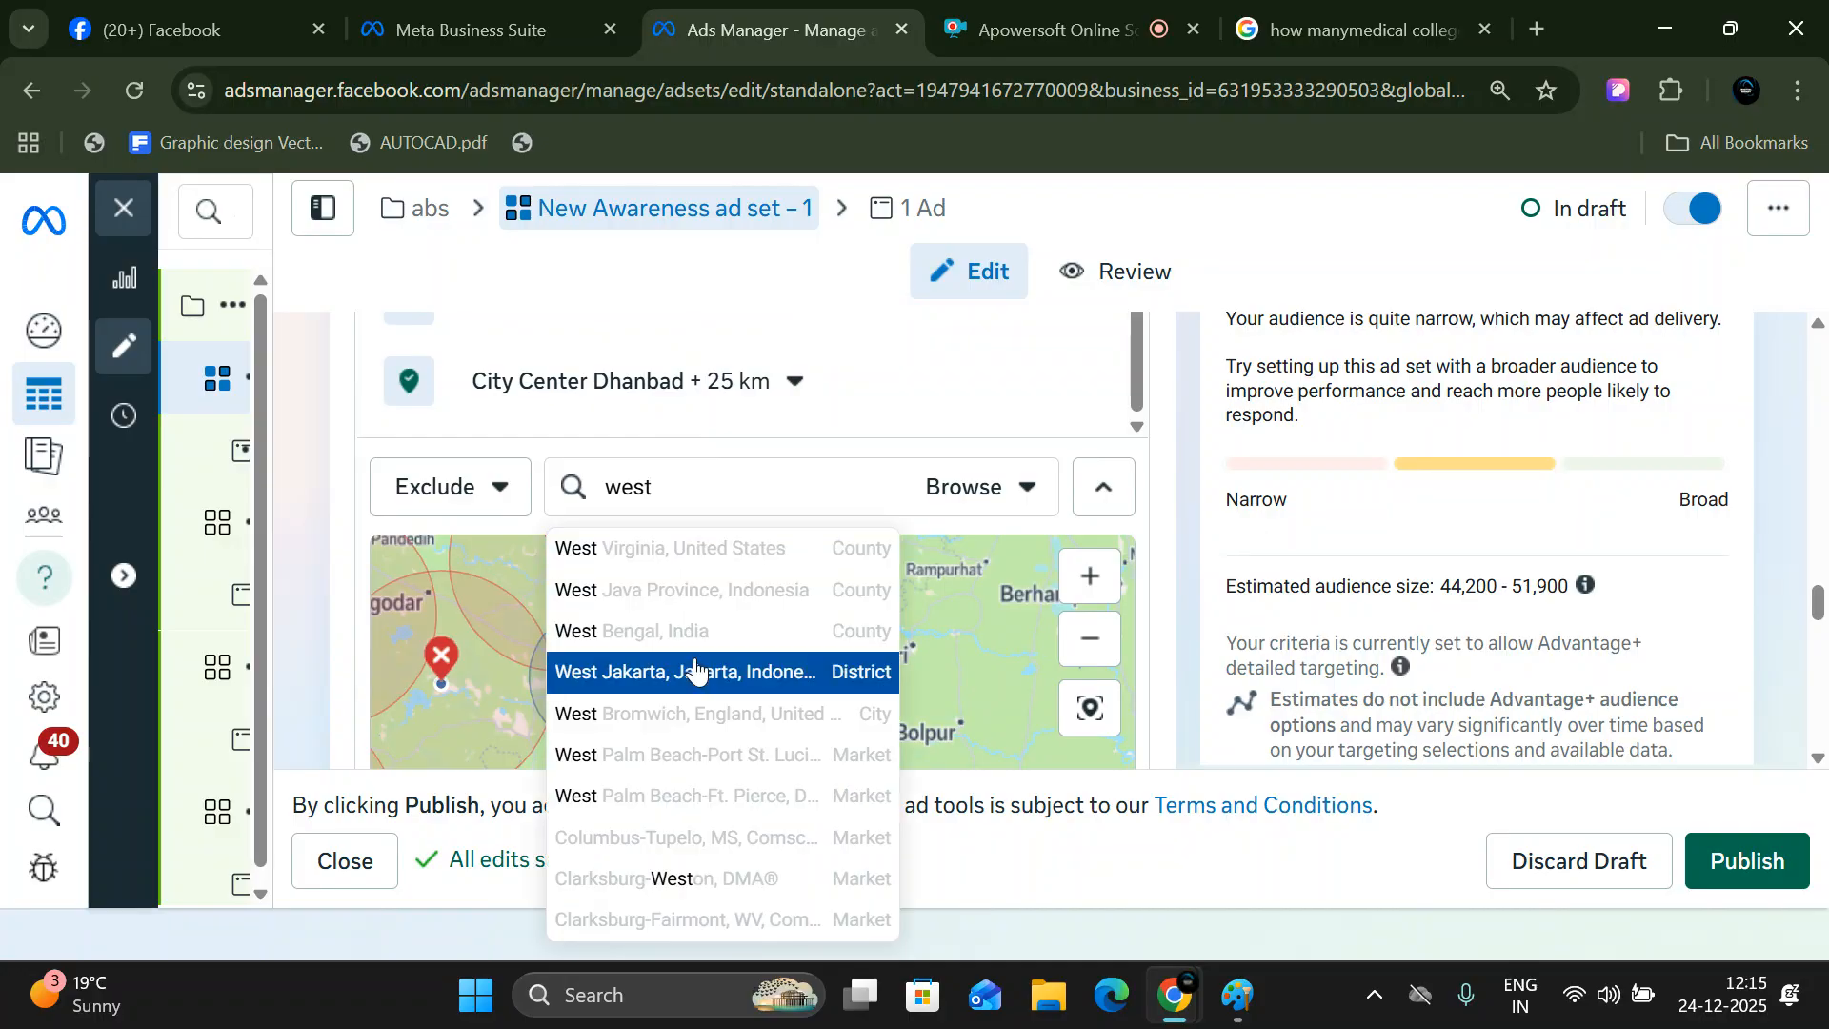
pyautogui.write(' band')
pyautogui.write('a')
pyautogui.press('BackSpace')
pyautogui.press('BackSpace')
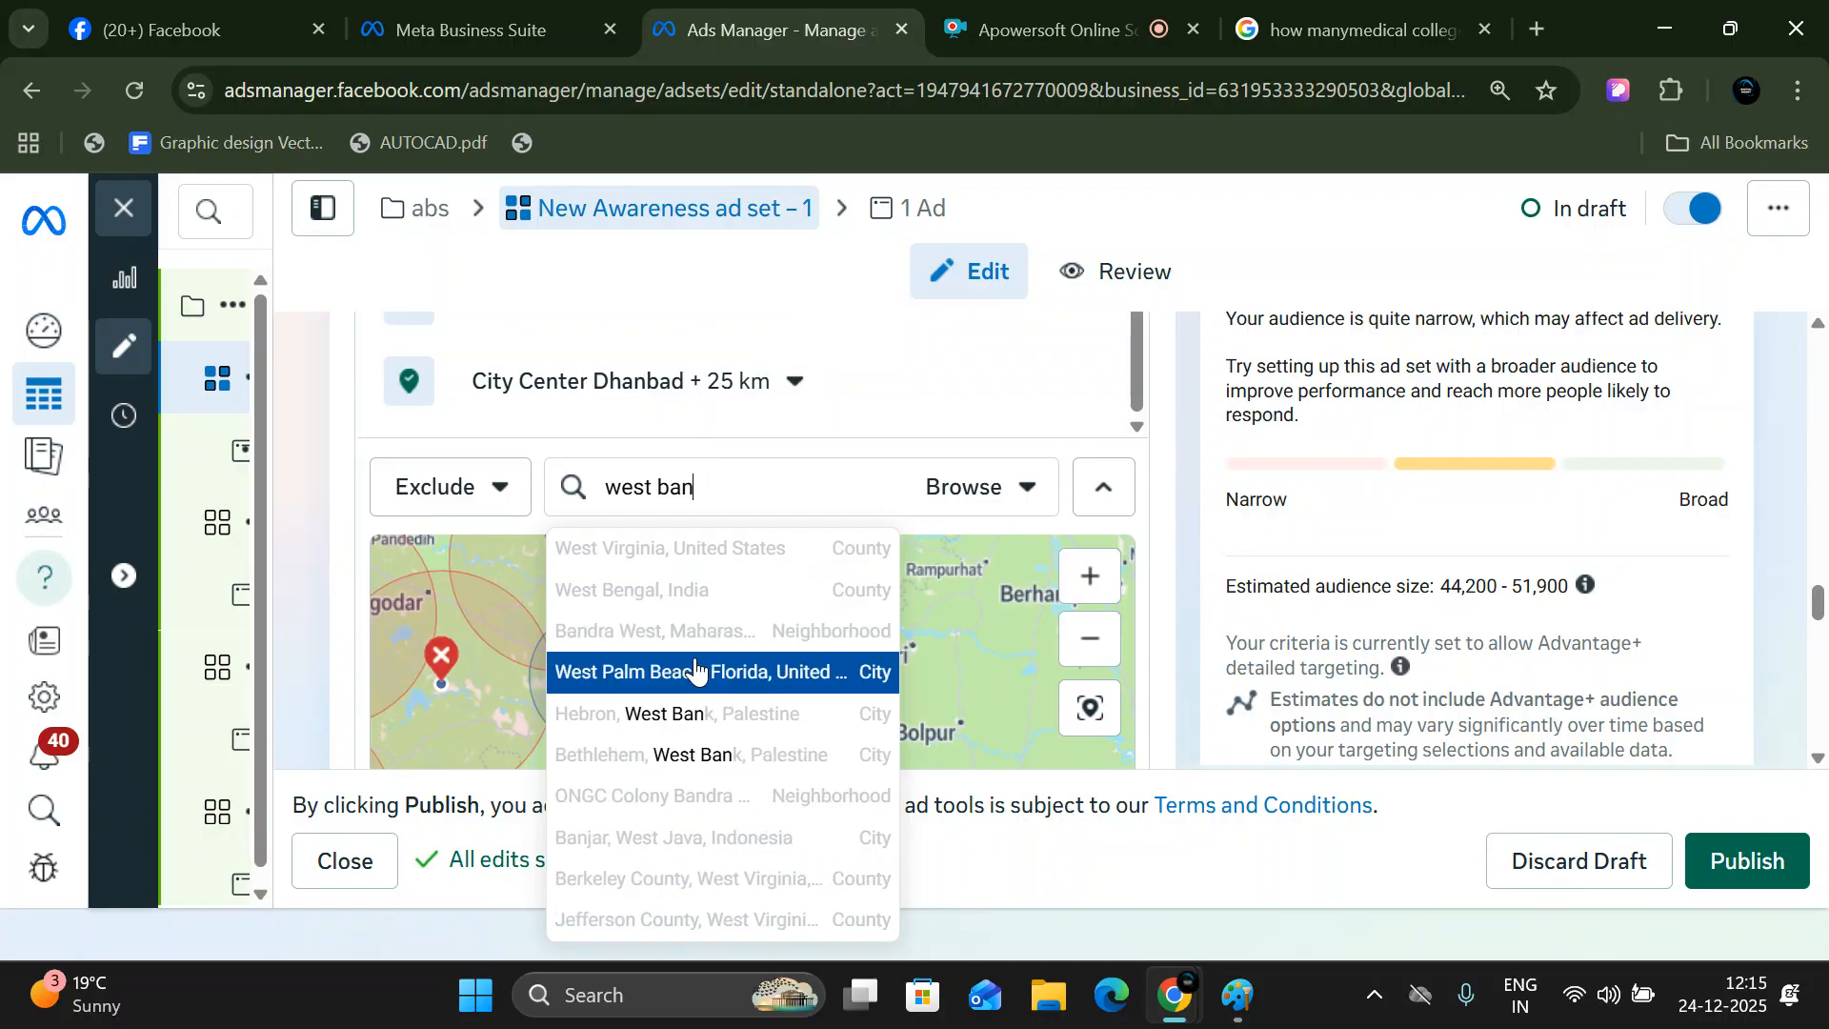
pyautogui.write('gal')
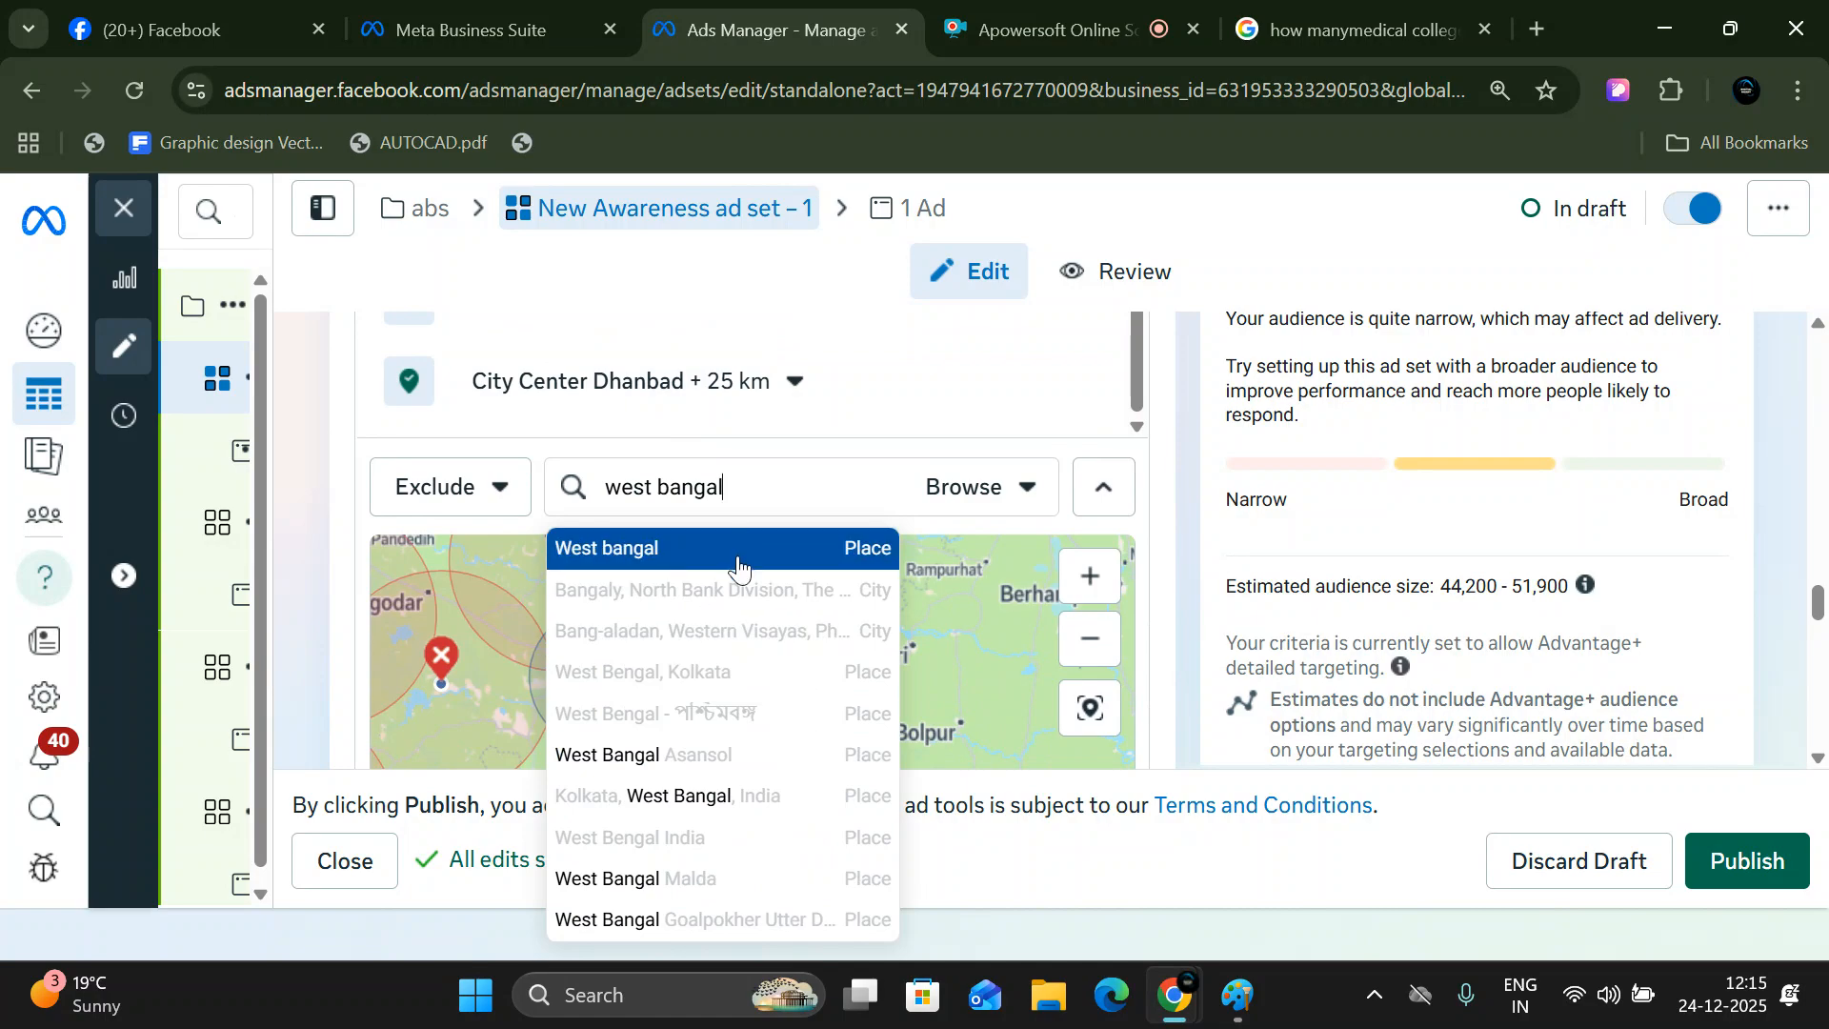
pyautogui.click(738, 558)
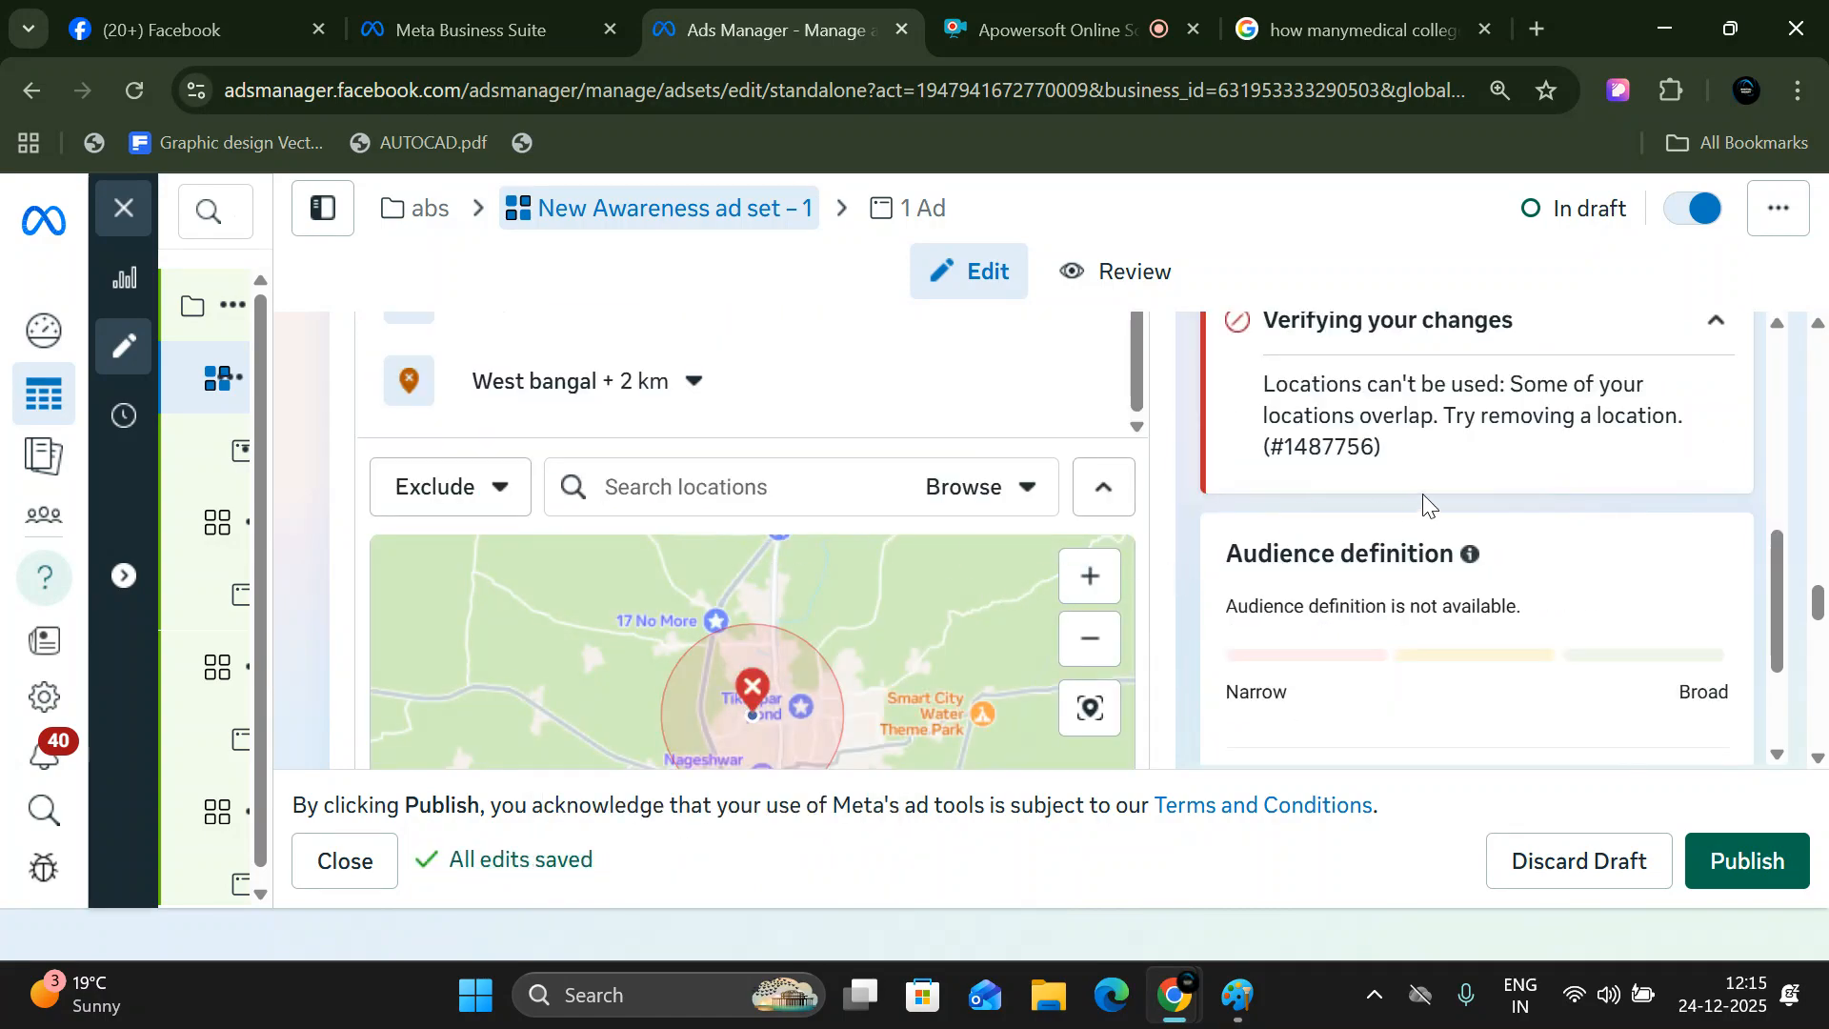
# - Remove the excluded place West bangal from the ad set's locations and check the audience definition
pyautogui.scroll(1, 1424, 503)
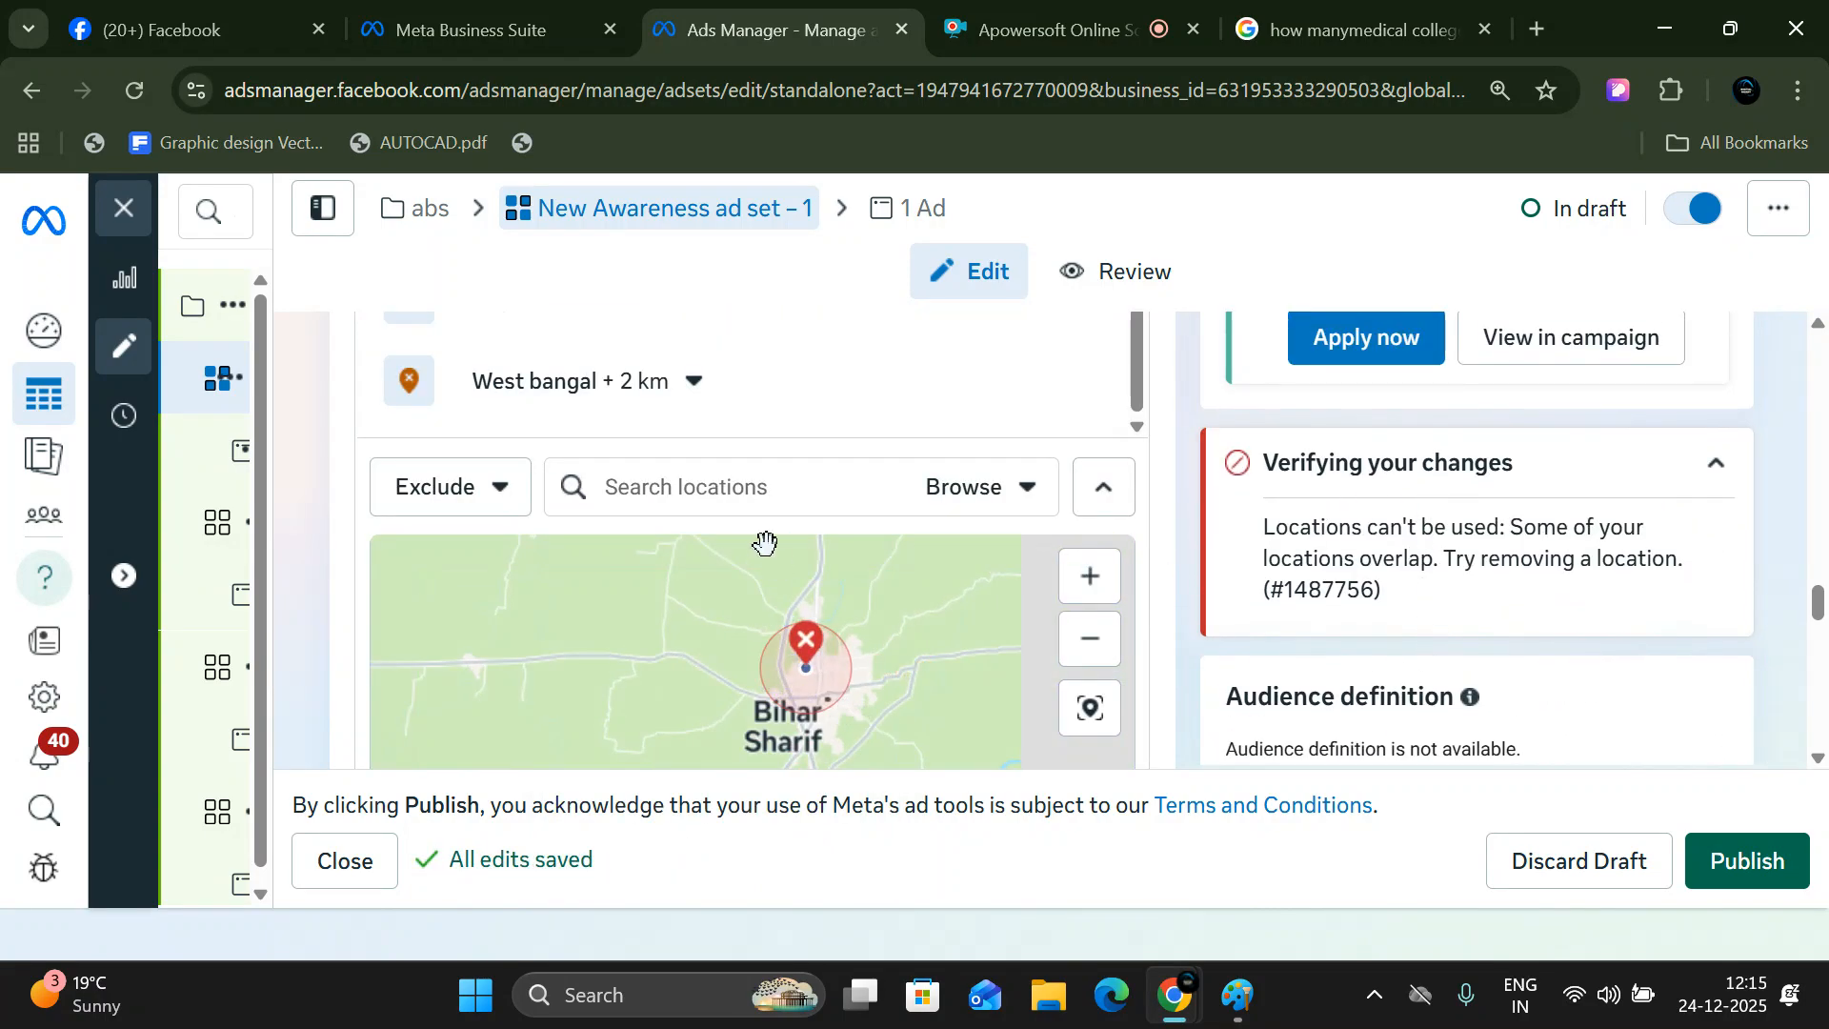
pyautogui.scroll(1, 752, 534)
pyautogui.scroll(1, 729, 492)
pyautogui.moveTo(694, 523)
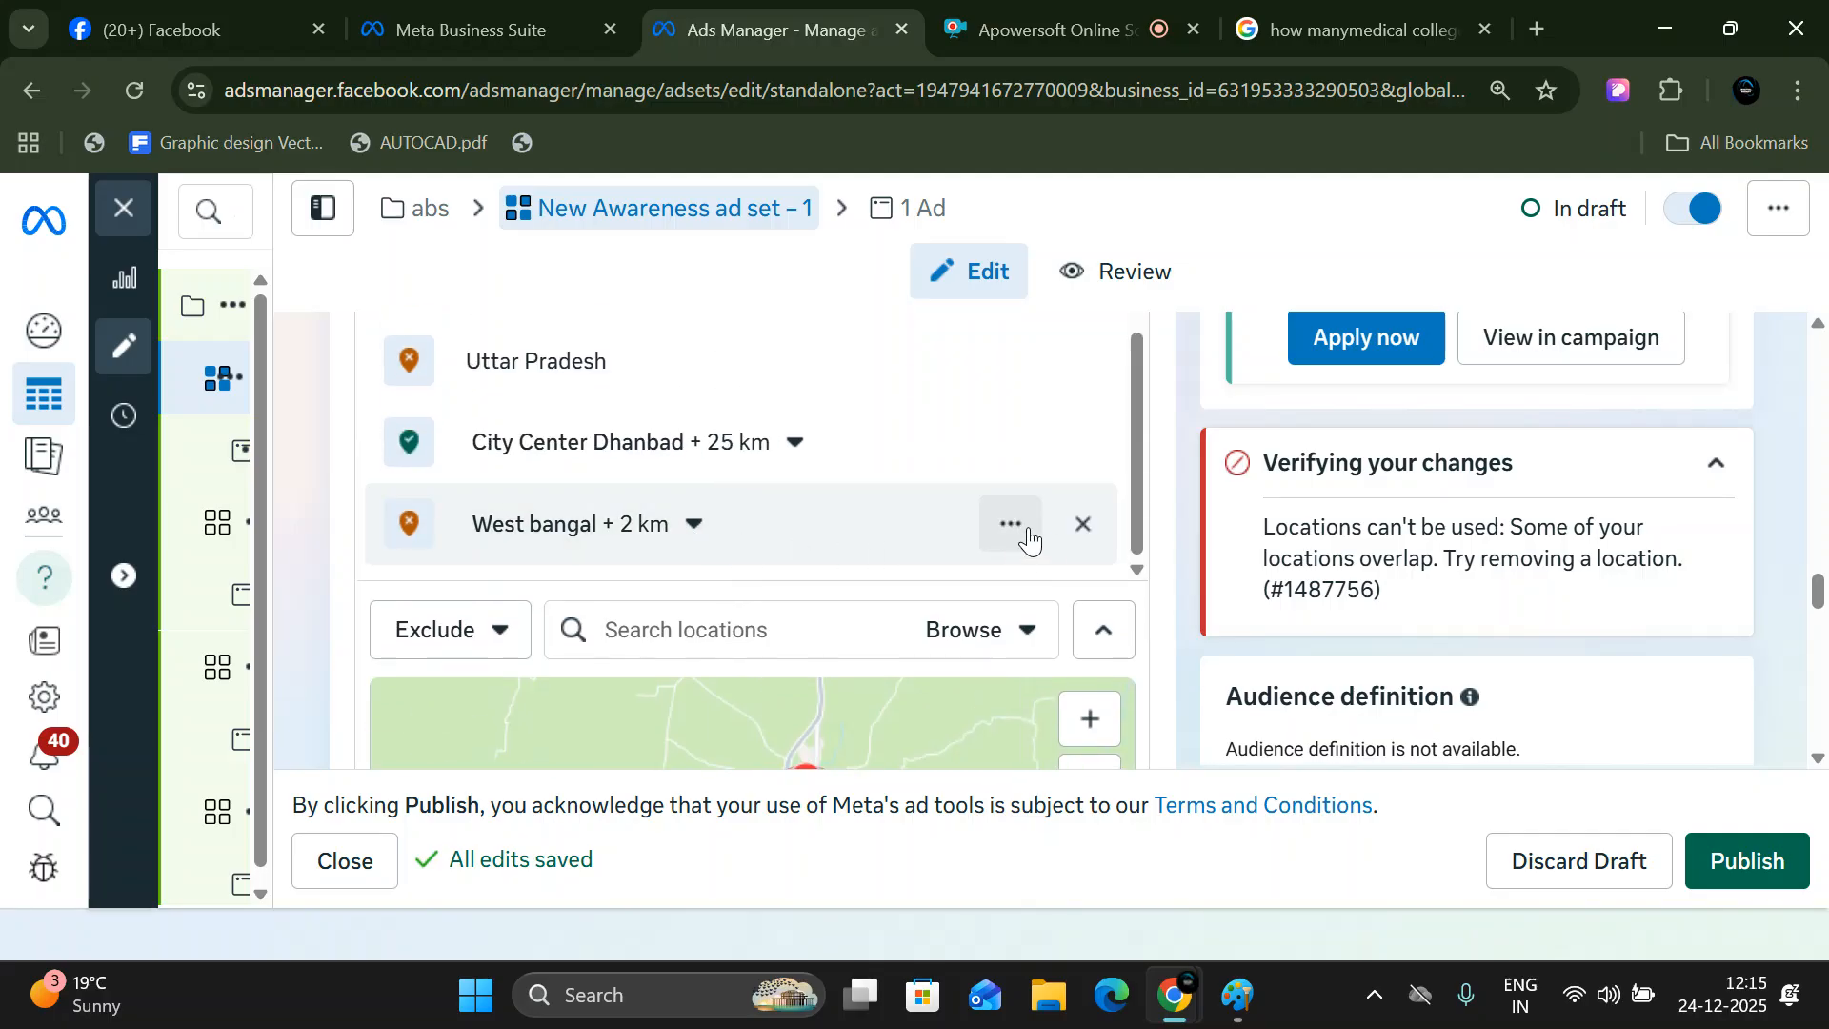
pyautogui.click(1080, 534)
pyautogui.scroll(-2, 1303, 709)
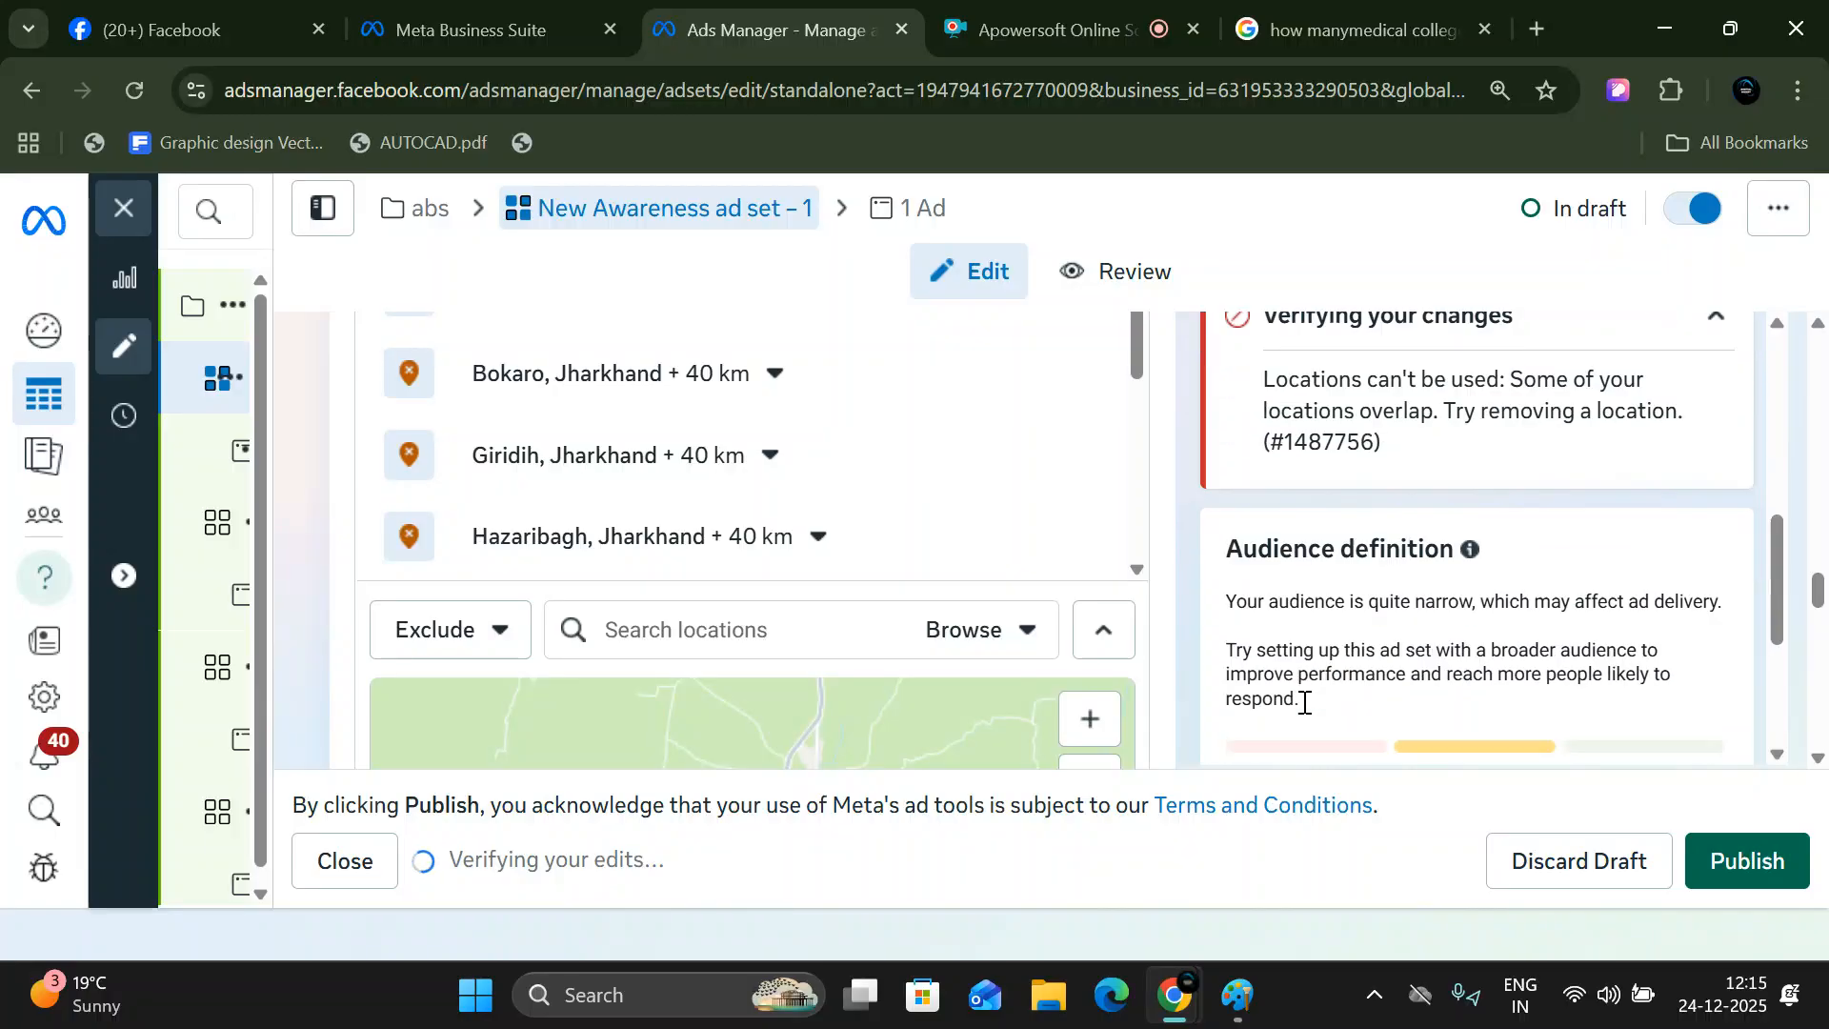
pyautogui.scroll(-1, 1335, 686)
# - Search the ad set's locations for "drugapur" and exclude the place Durgapur
pyautogui.click(718, 619)
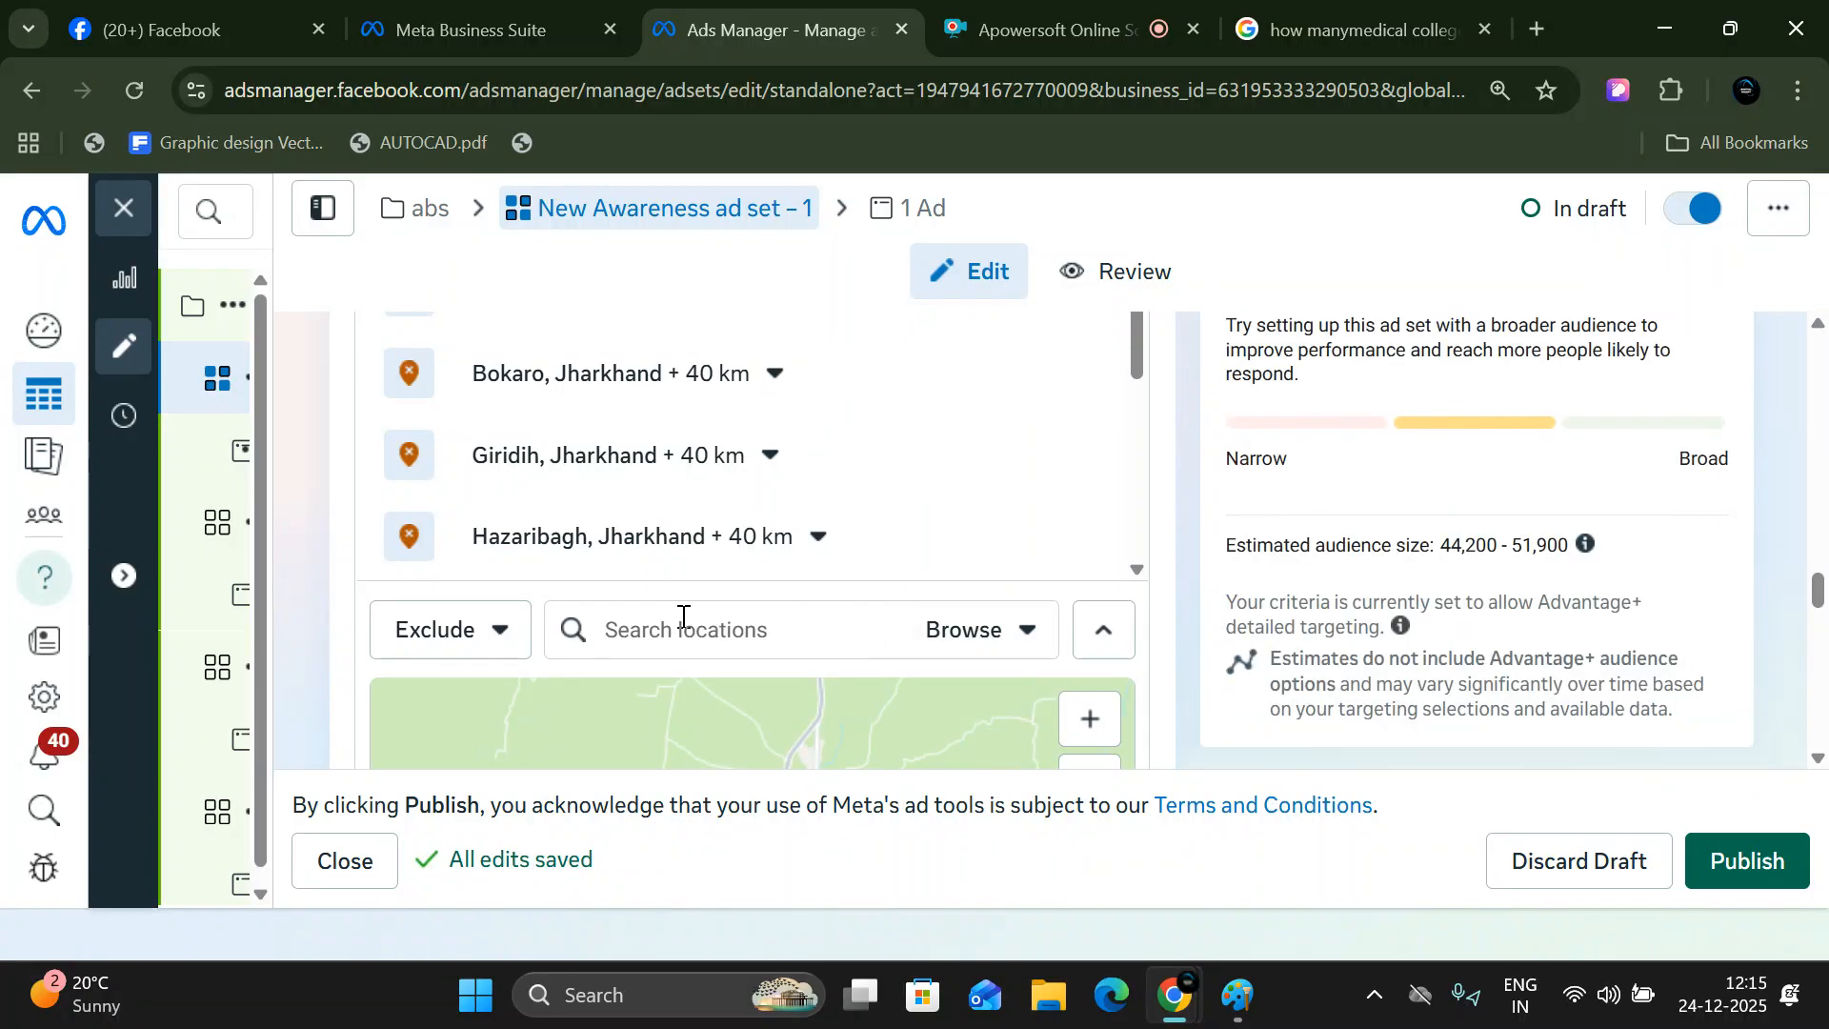
pyautogui.write('dr')
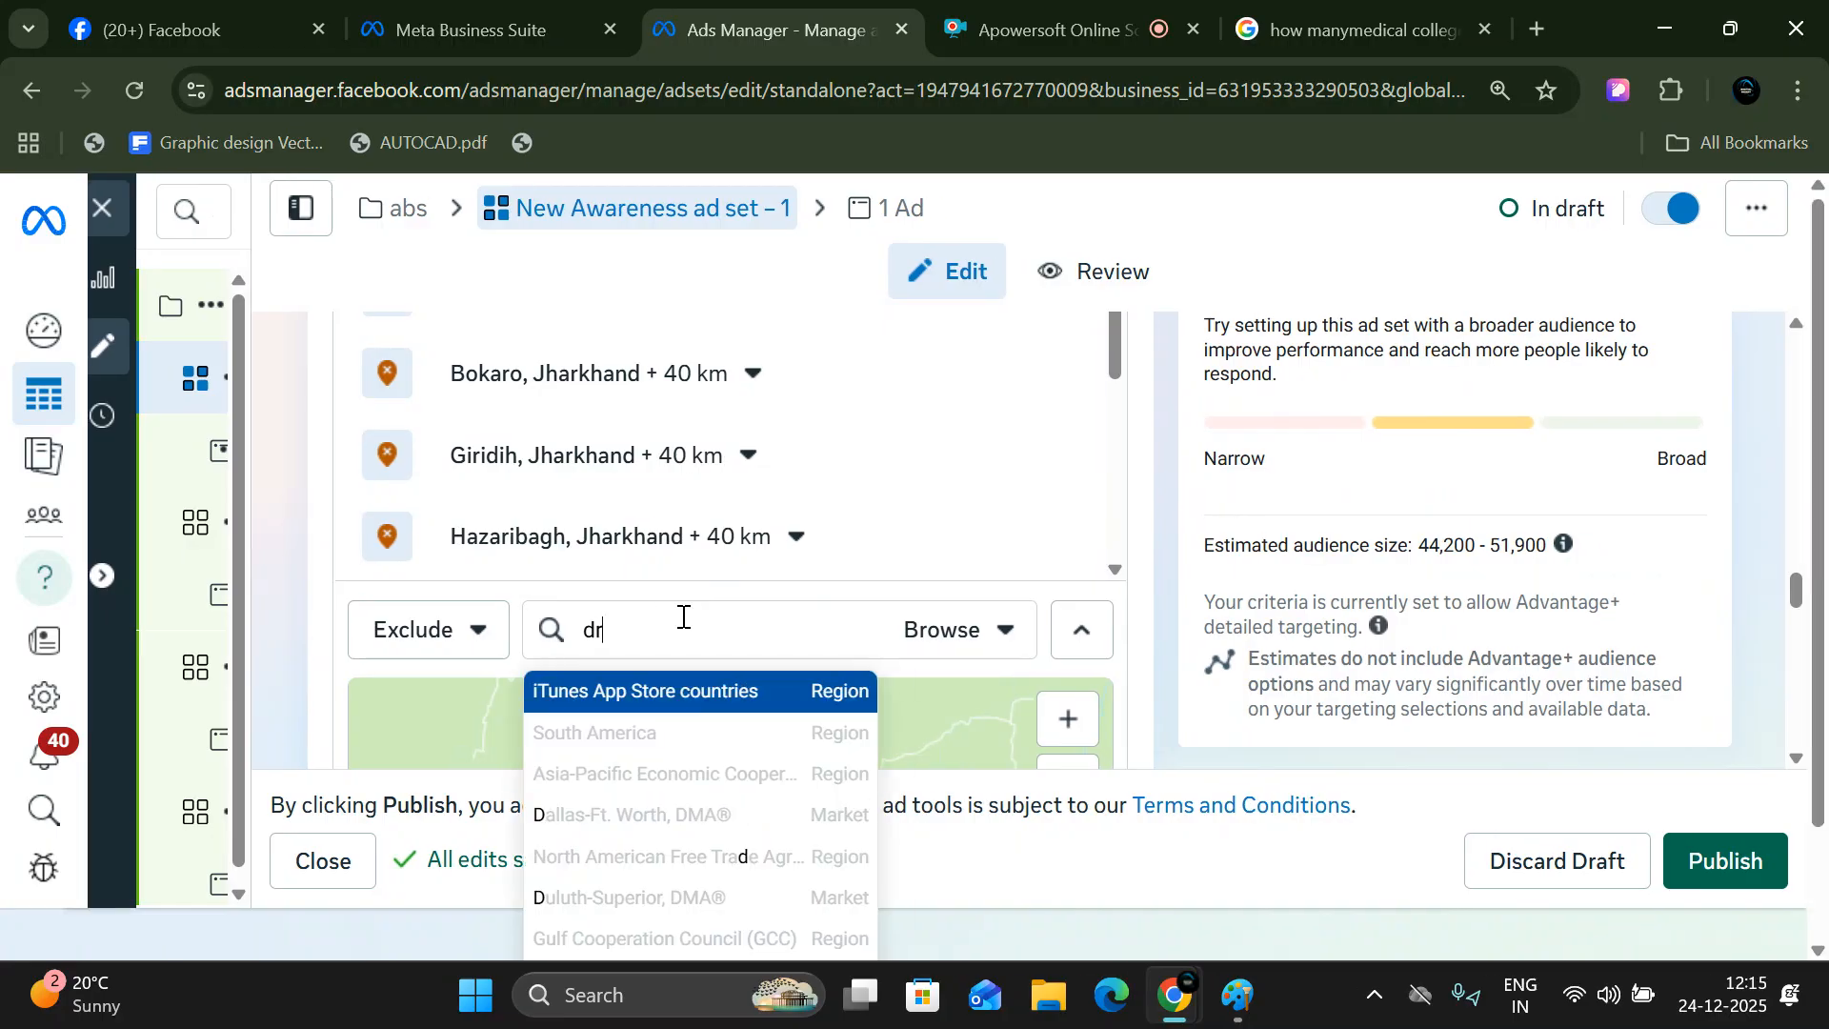
pyautogui.write('ugapur')
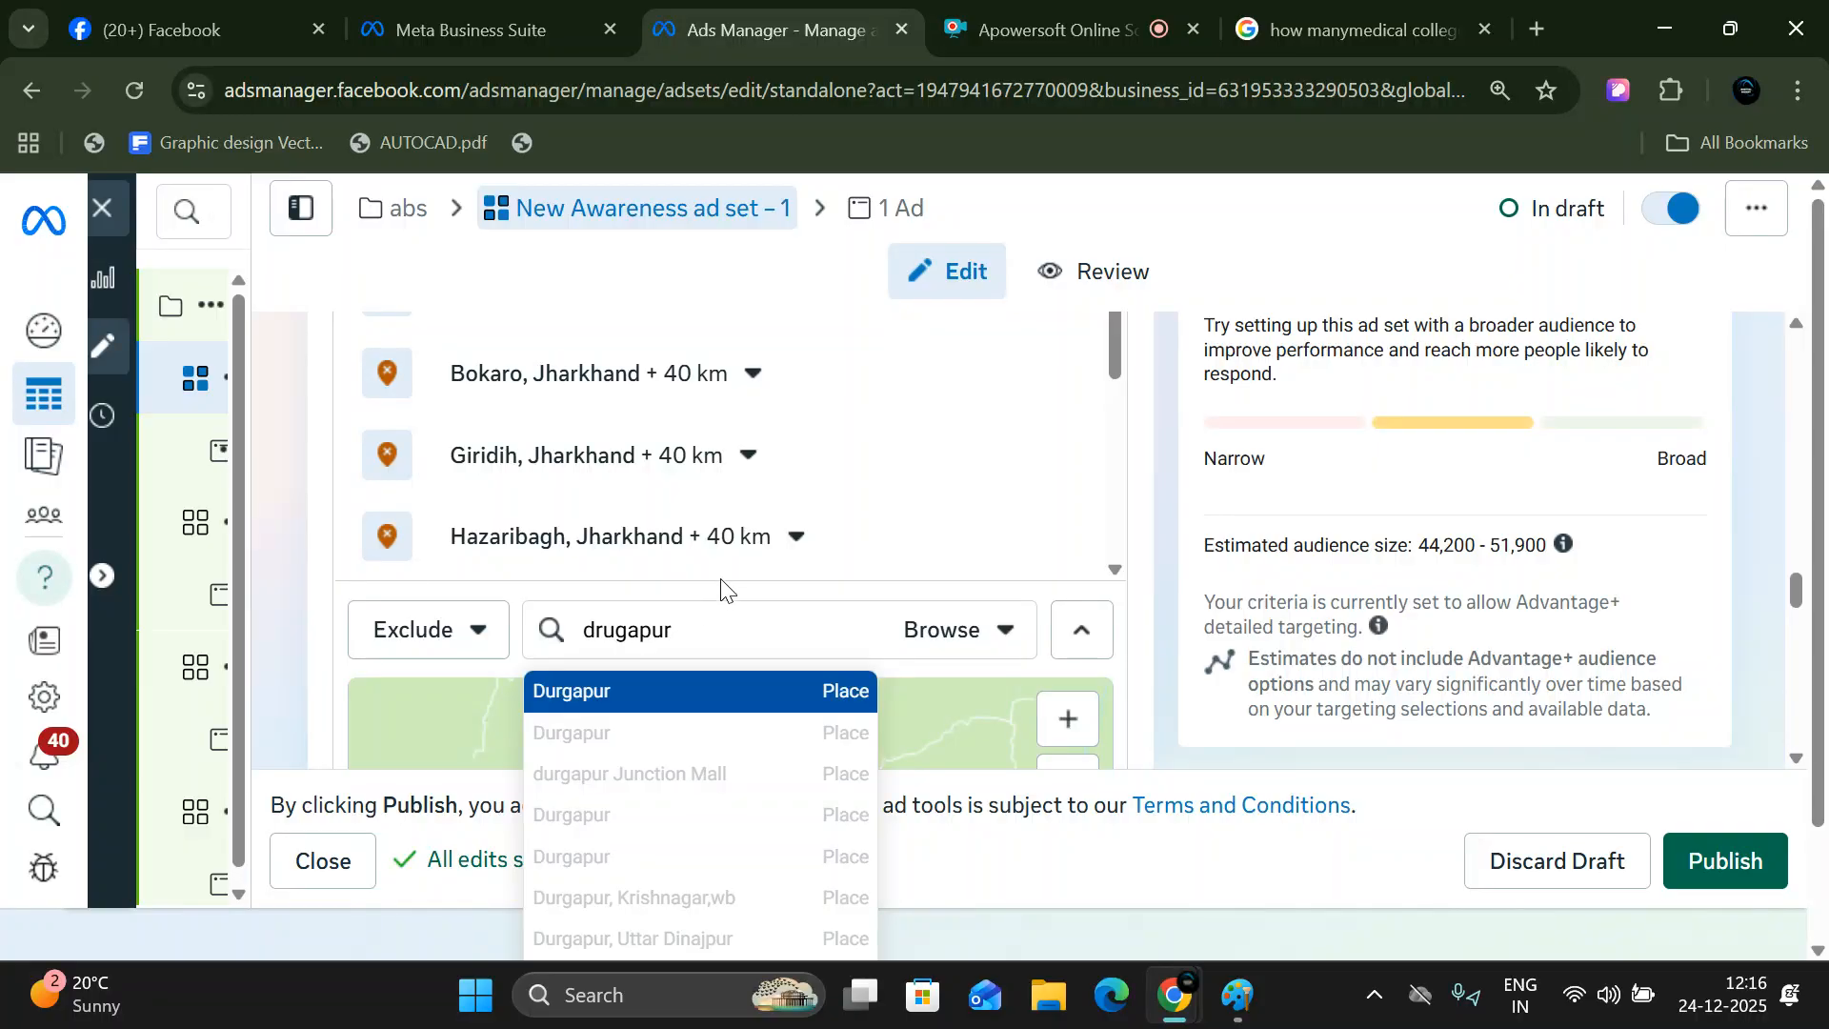
pyautogui.click(696, 710)
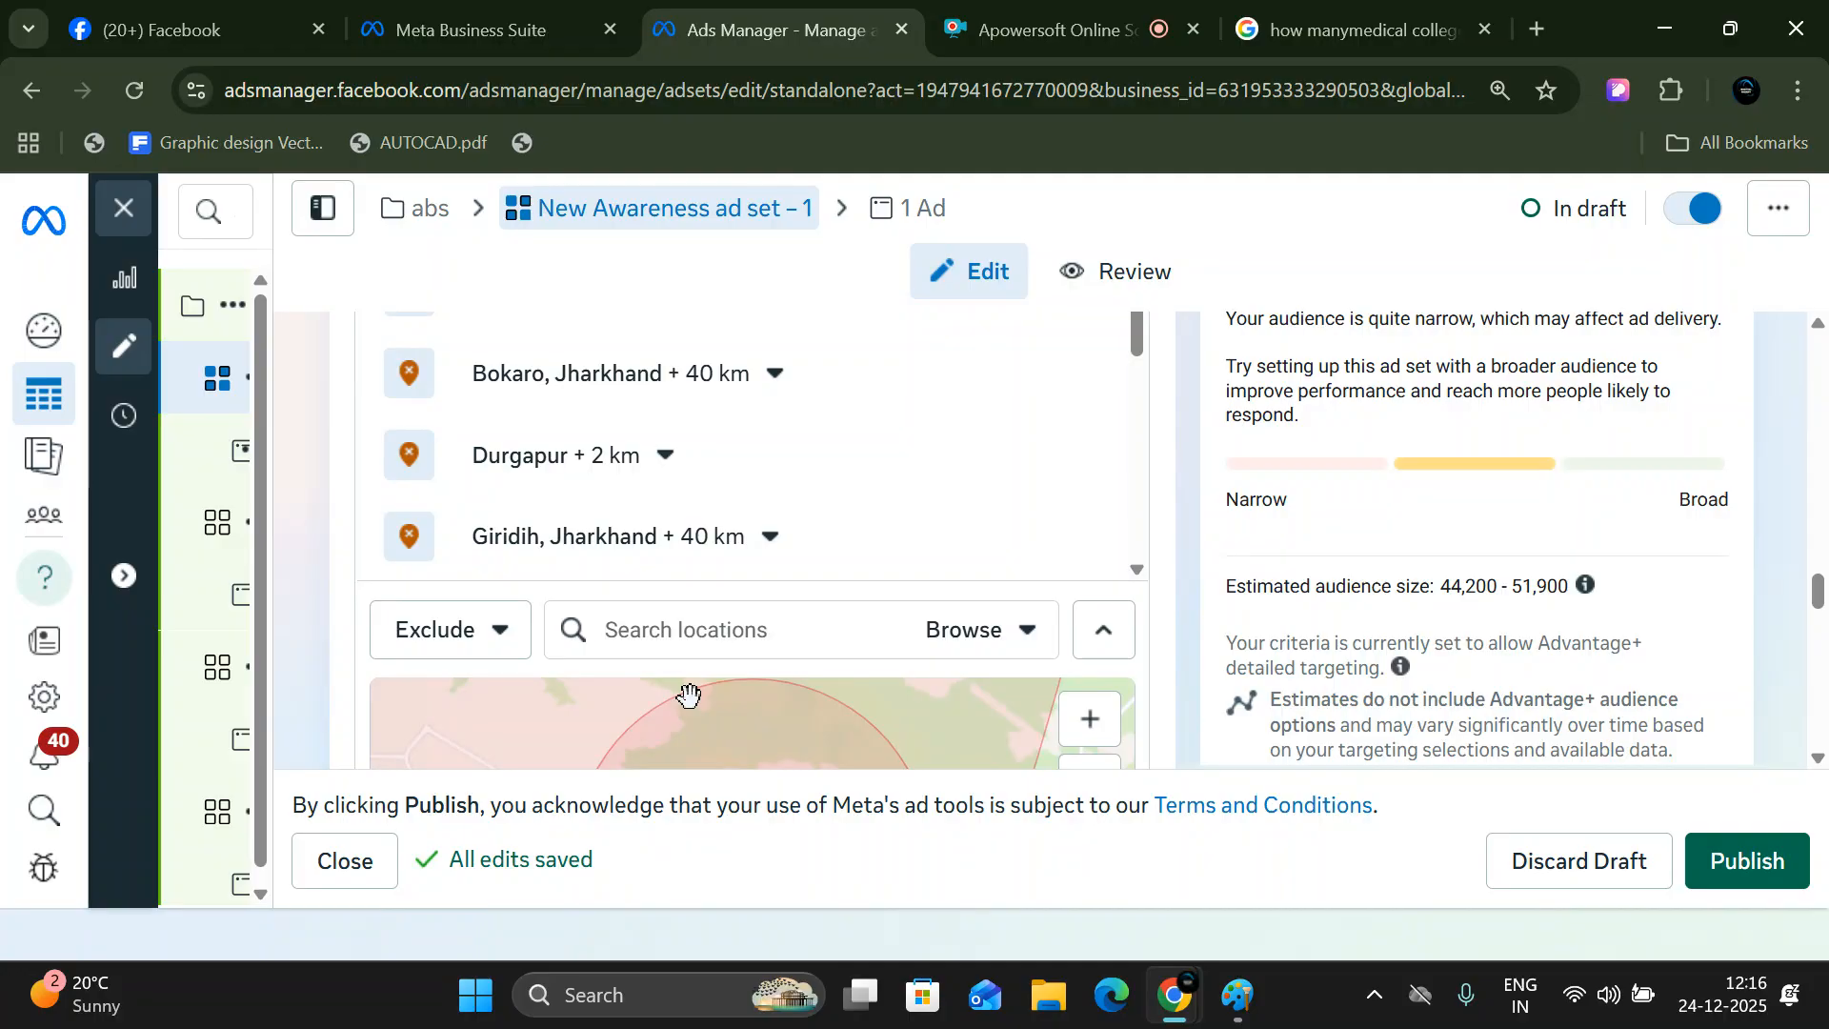
pyautogui.write('geoghar')
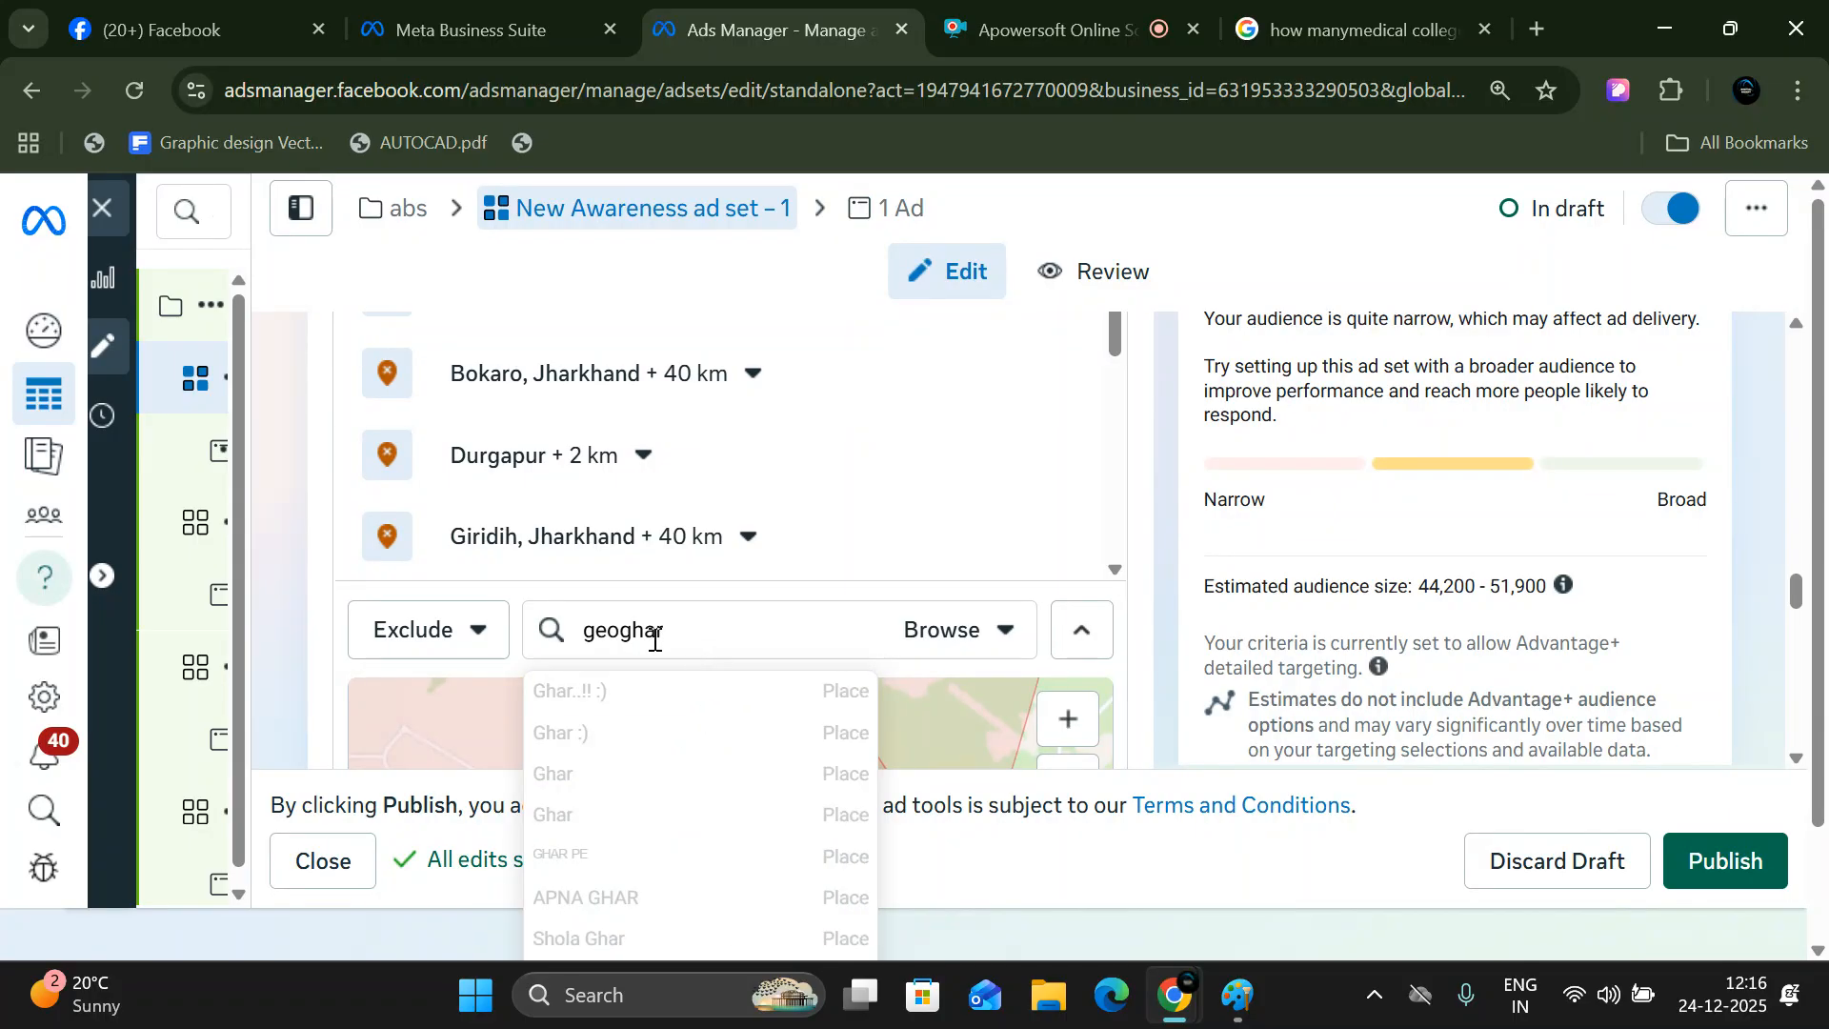
pyautogui.press('BackSpace')
pyautogui.press('BackSpace')
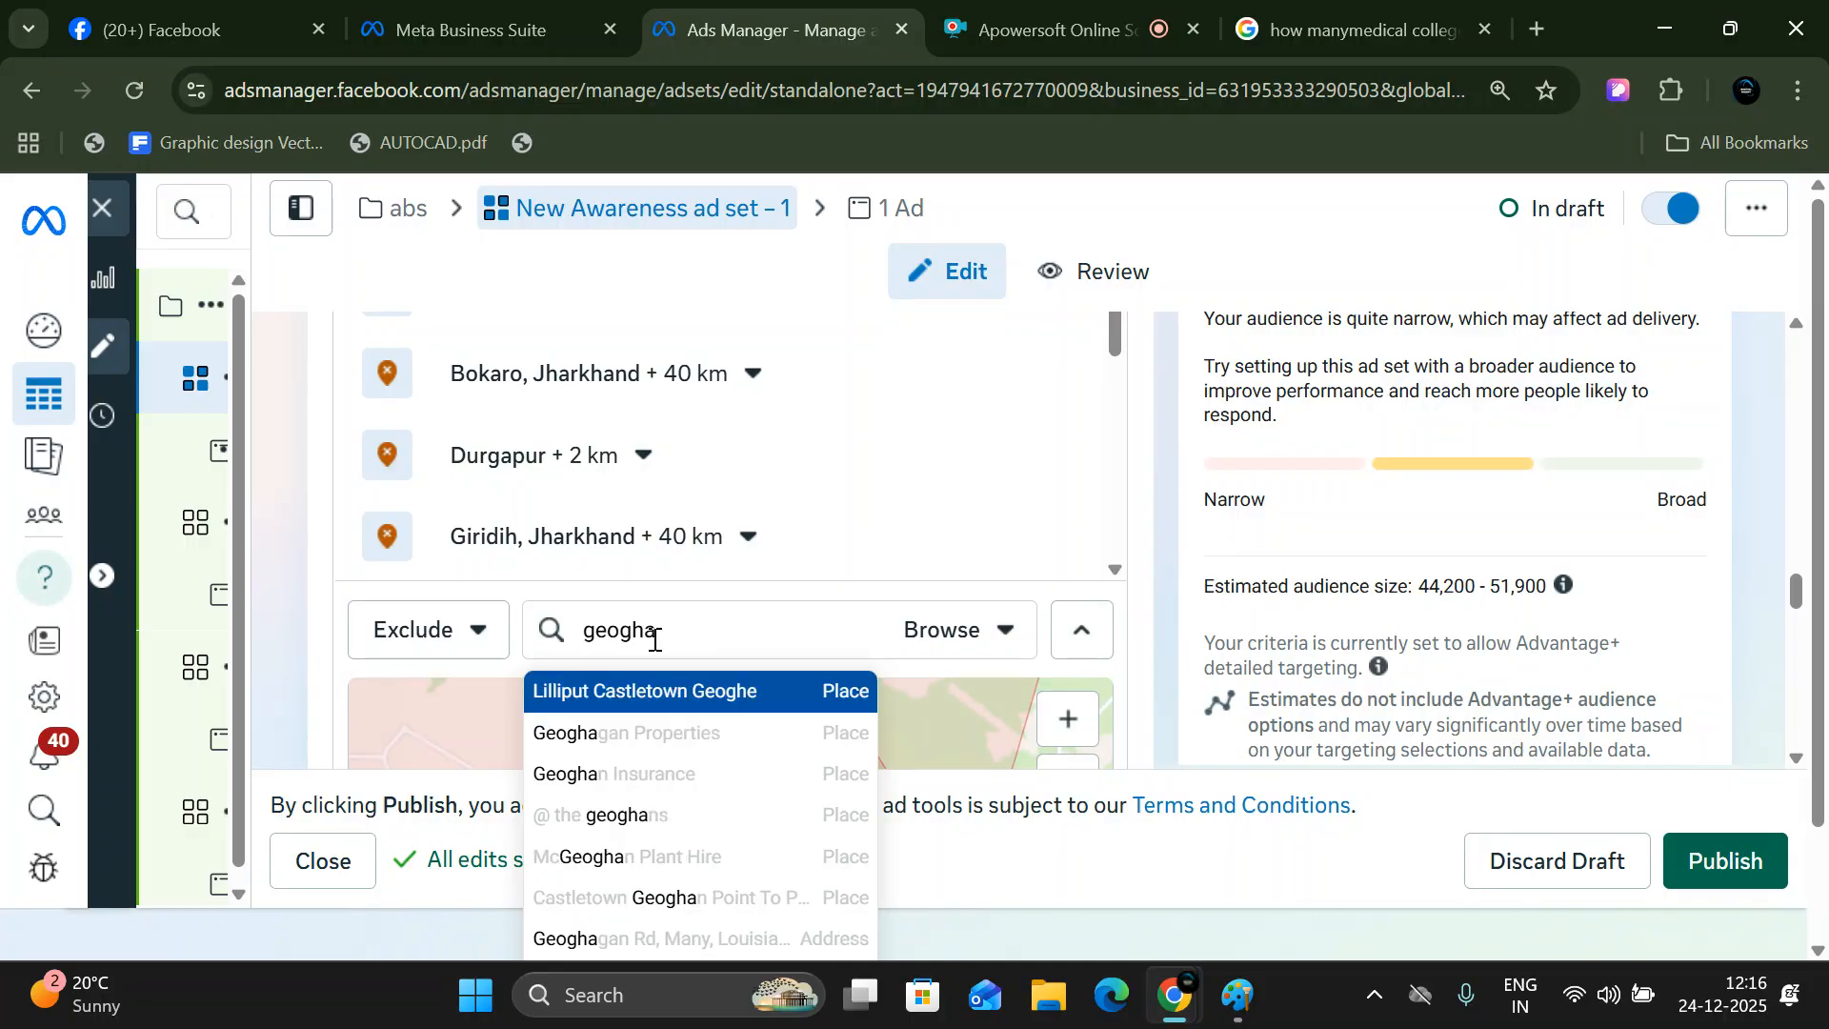
pyautogui.press('BackSpace')
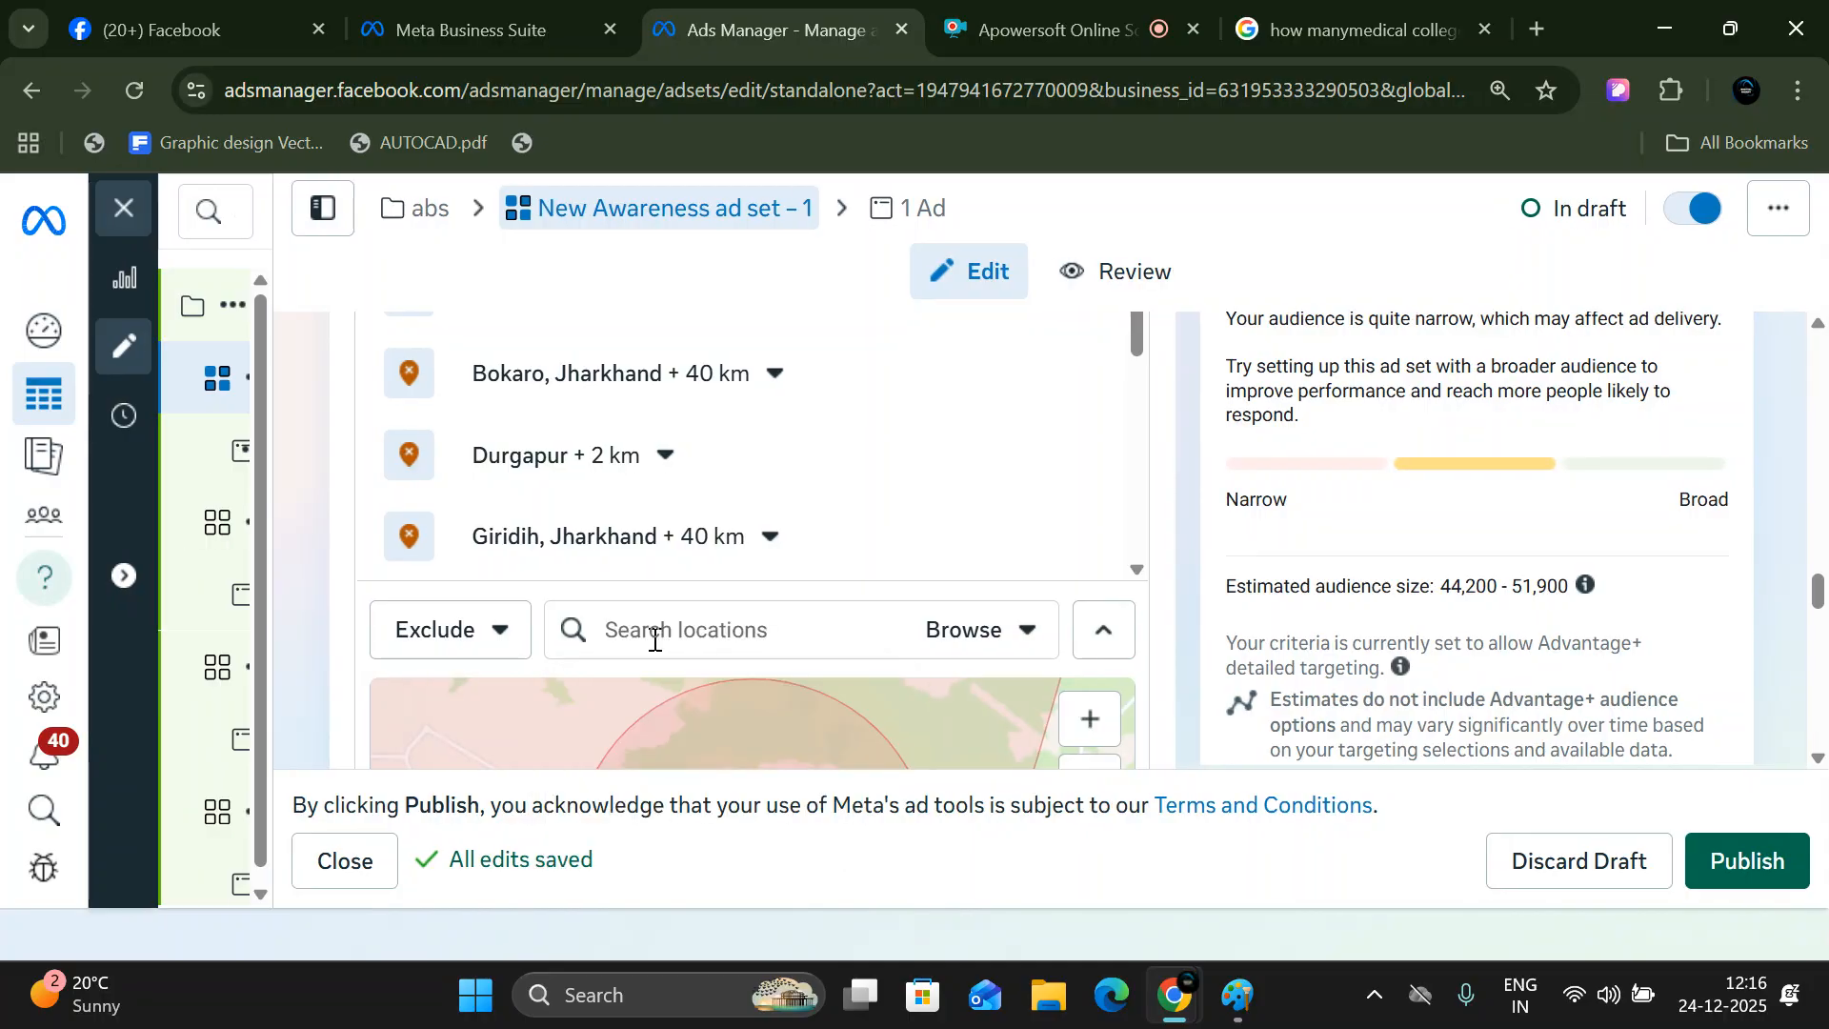
# - Search the ad set's locations for "deoghar" and exclude the city Deoghar, Jharkhand, India
pyautogui.write('deoghar')
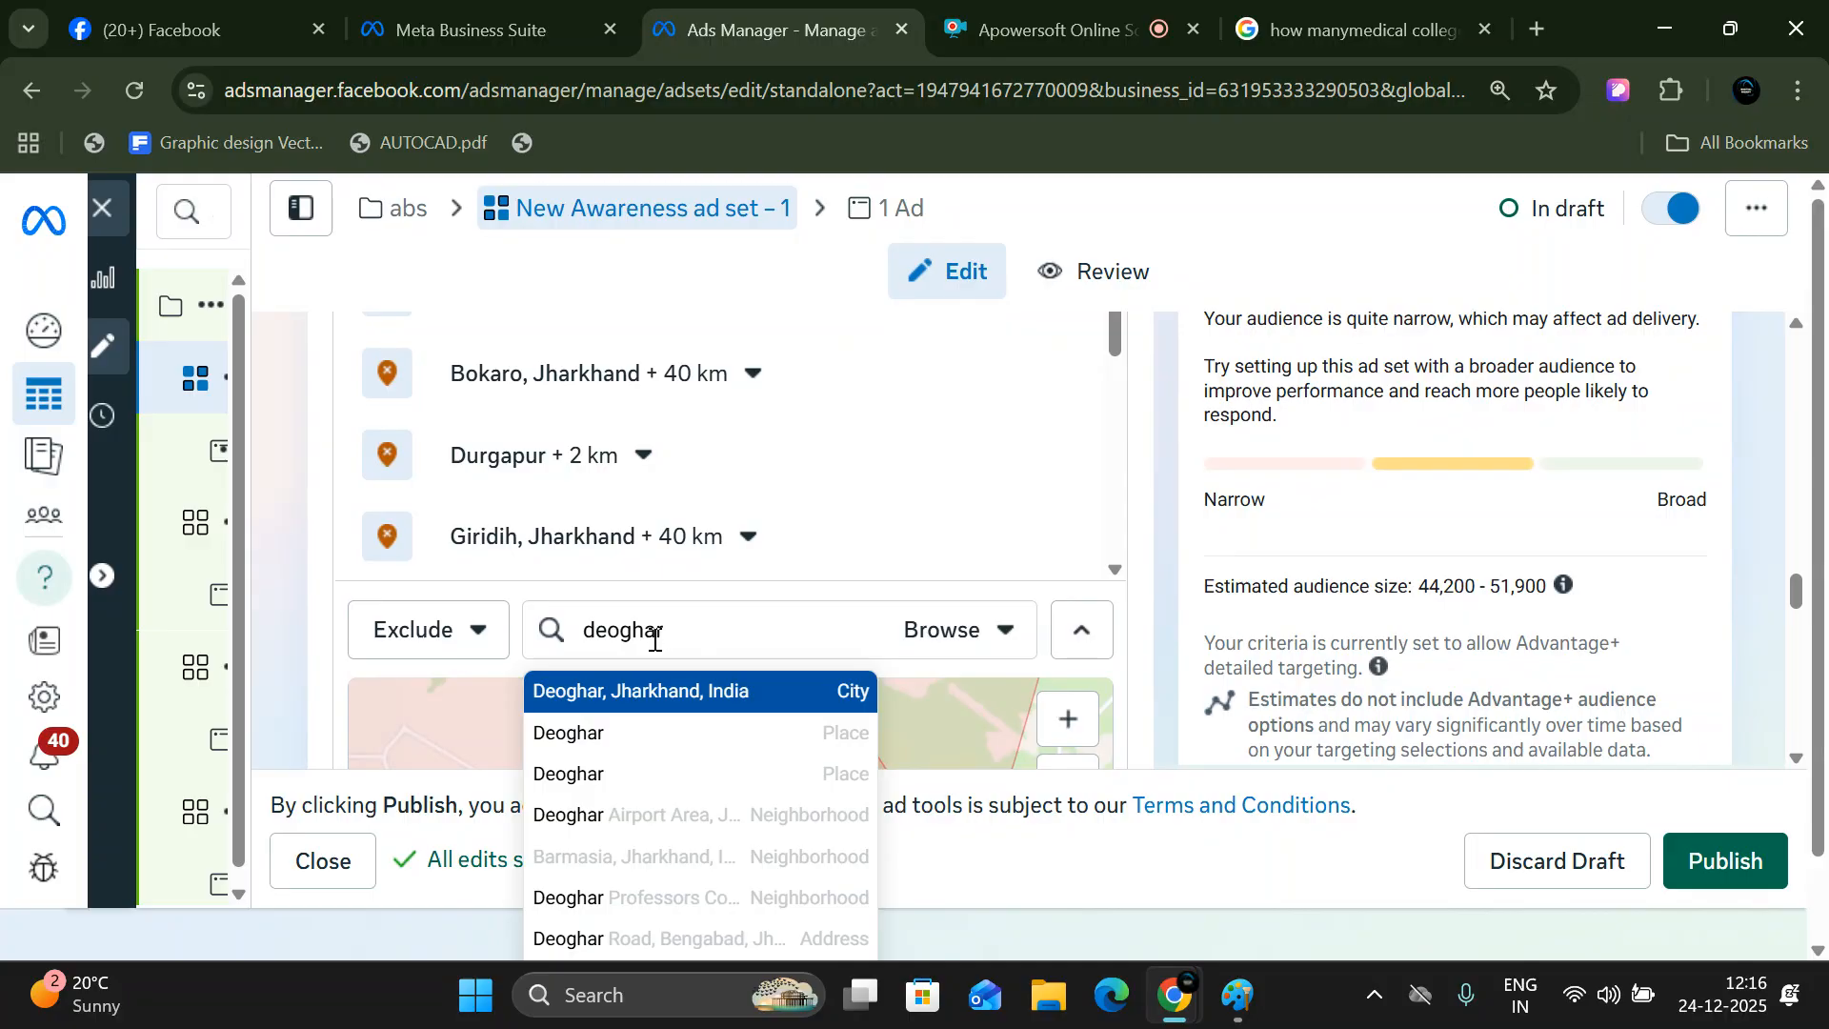
pyautogui.click(646, 693)
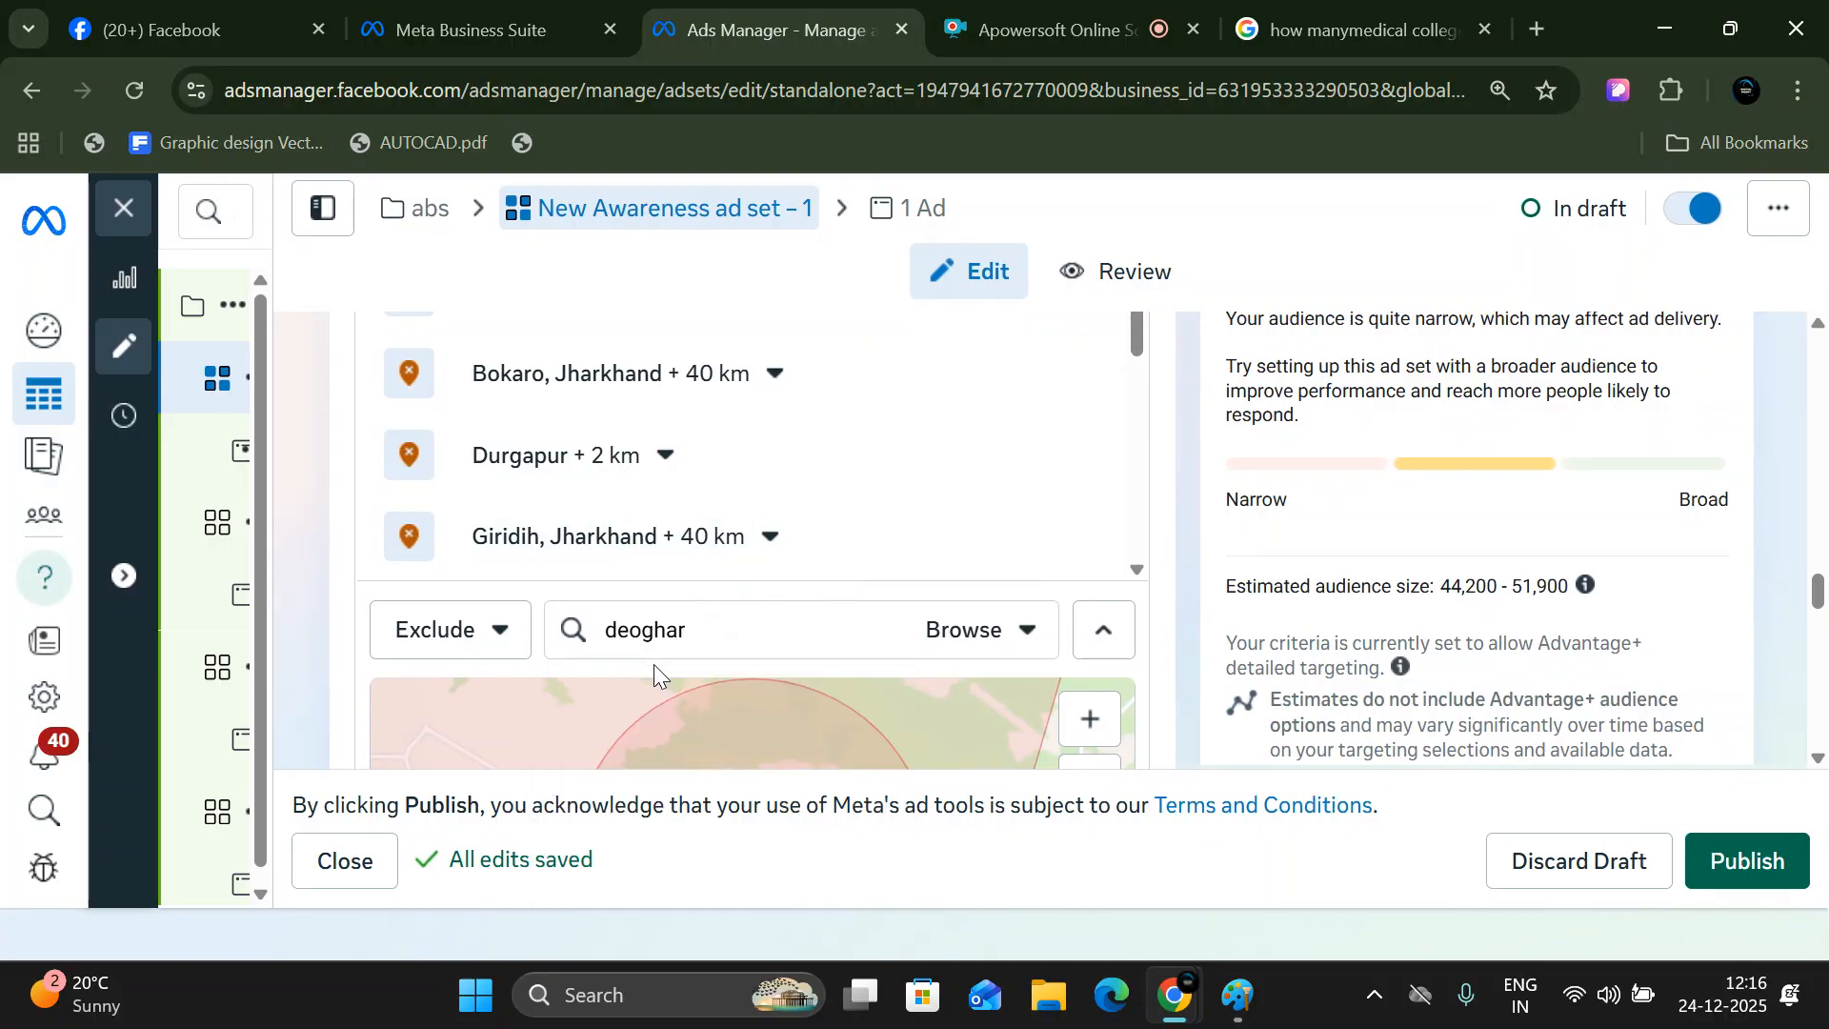
pyautogui.doubleClick(700, 633)
pyautogui.click(771, 624)
pyautogui.press('BackSpace')
pyautogui.press('BackSpace')
pyautogui.press('BackSpace')
pyautogui.press('BackSpace')
pyautogui.write('d')
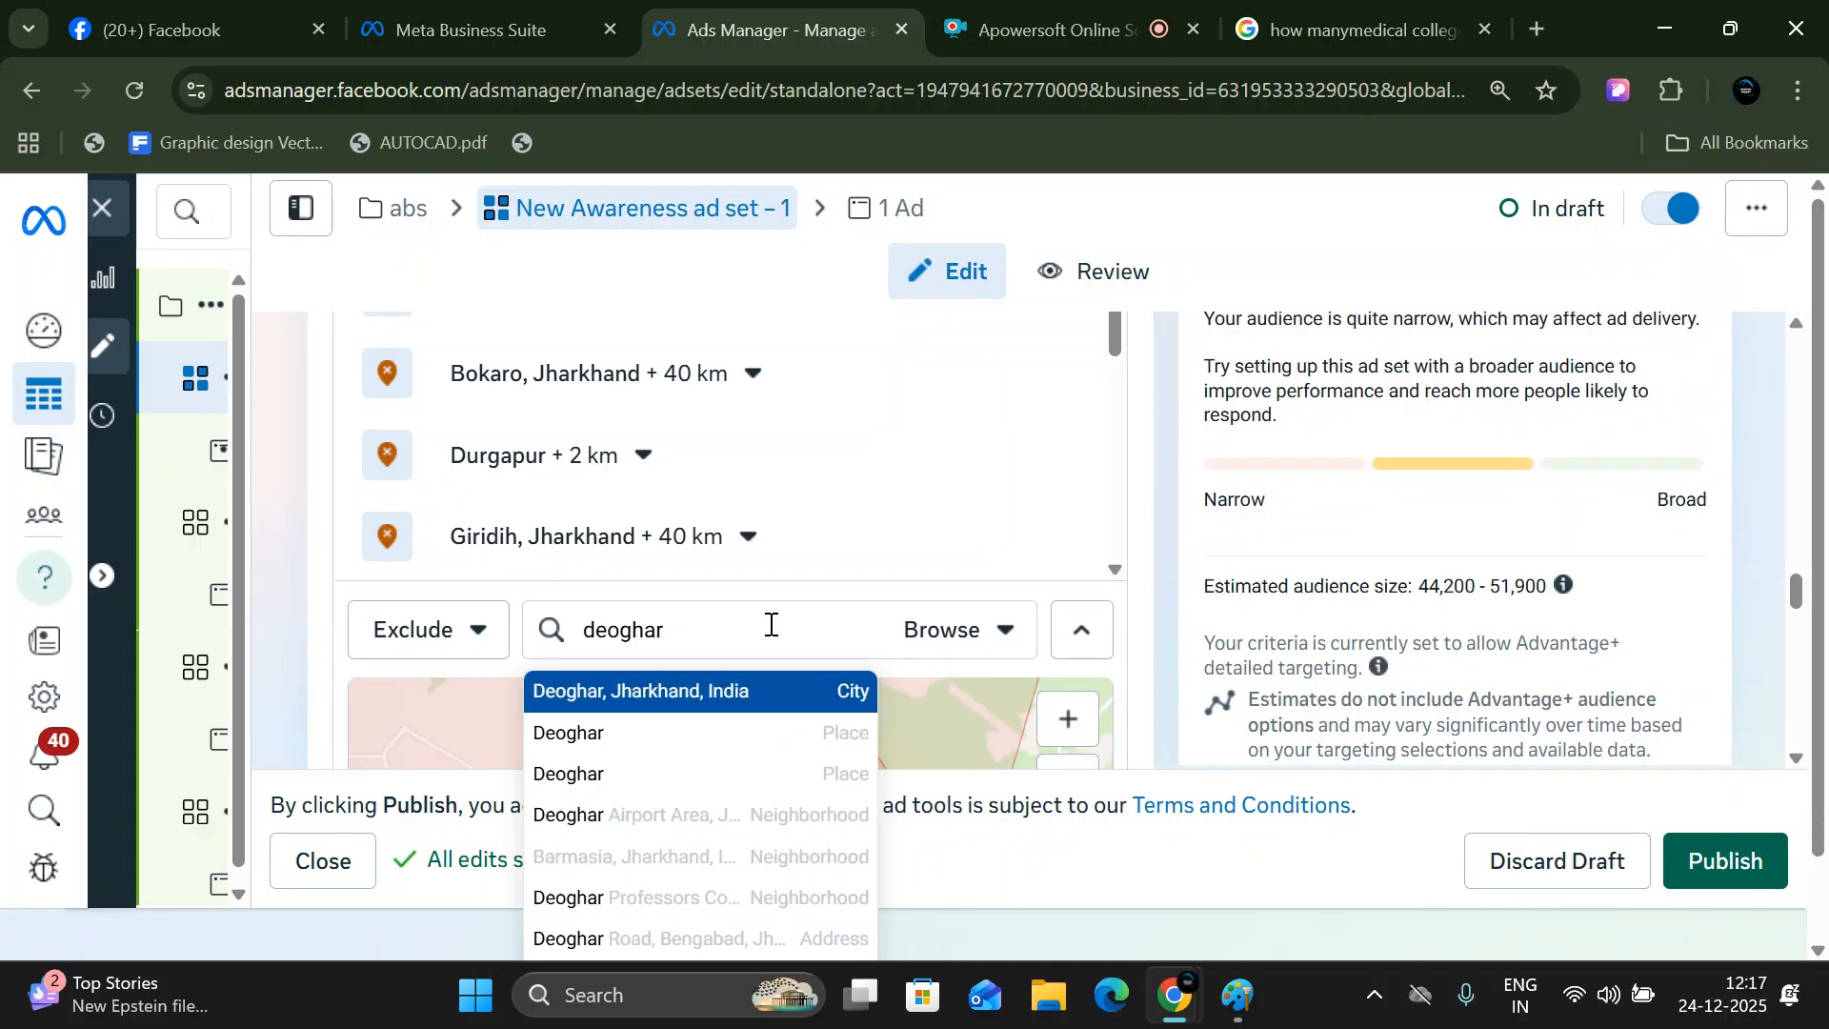
pyautogui.click(734, 694)
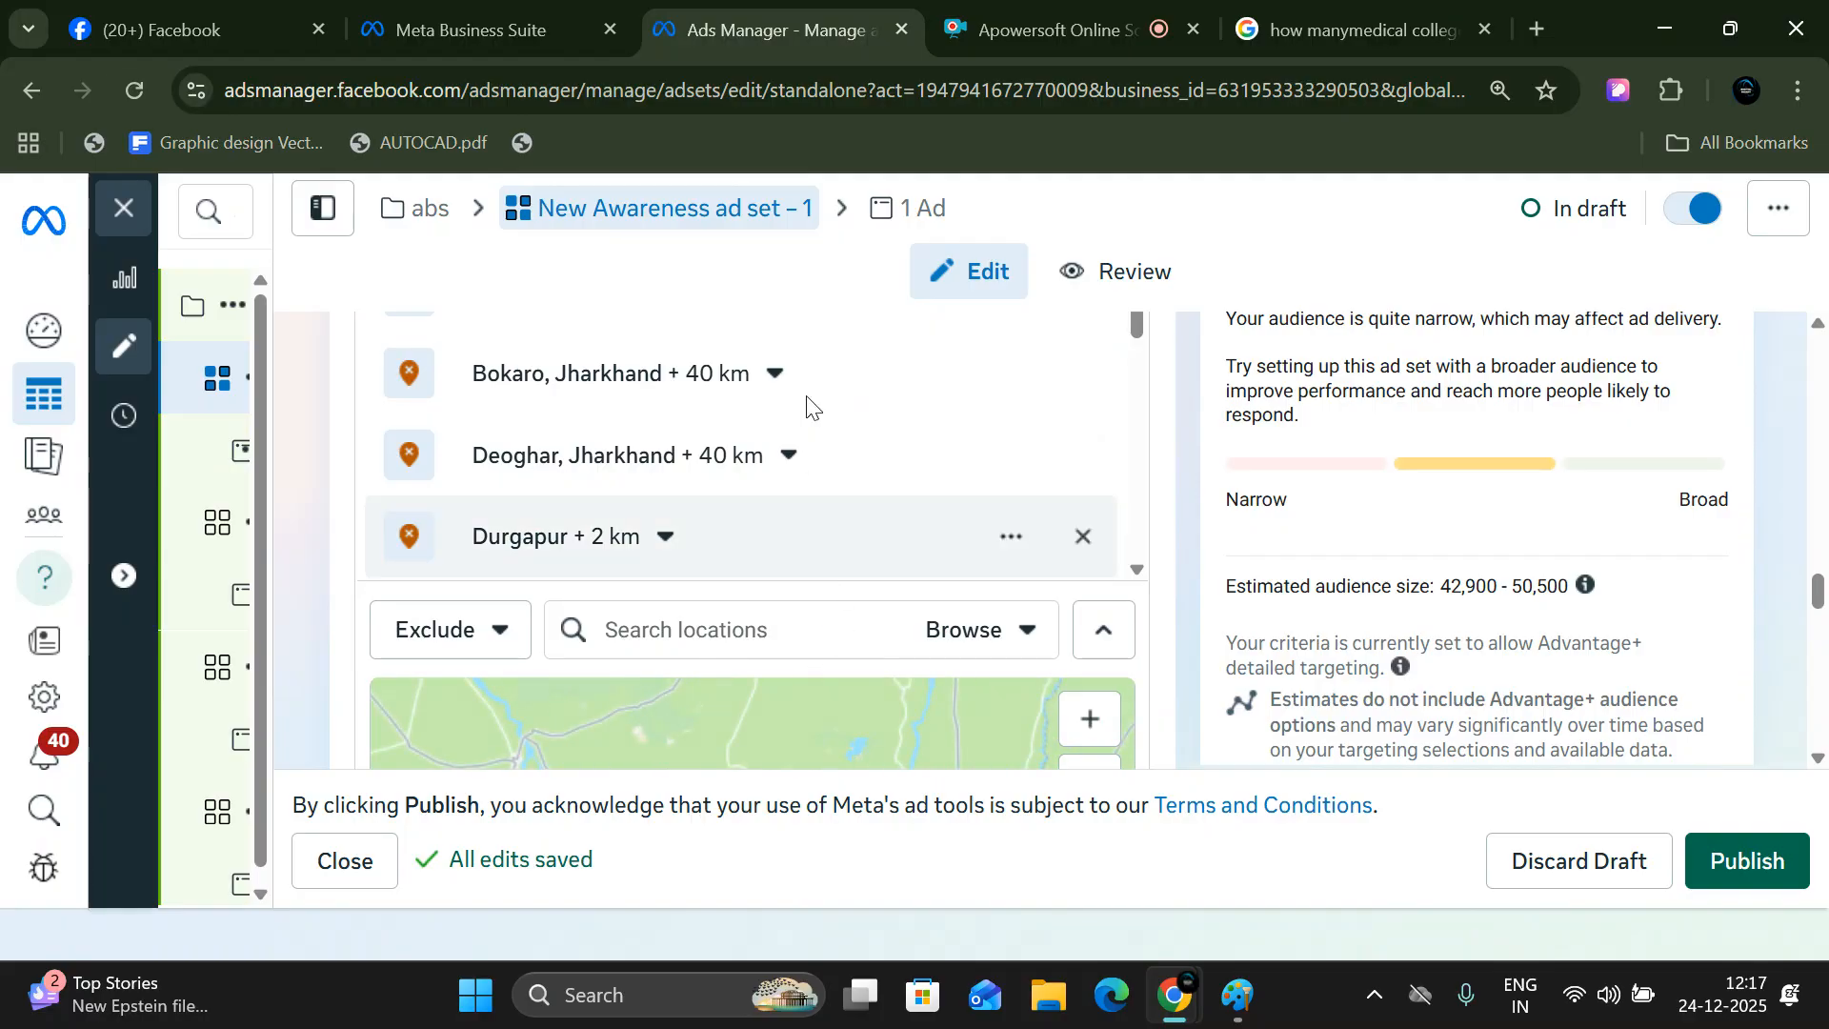
# - Review the full list of excluded and included locations in the ad set
pyautogui.scroll(5, 809, 458)
pyautogui.scroll(-5, 745, 569)
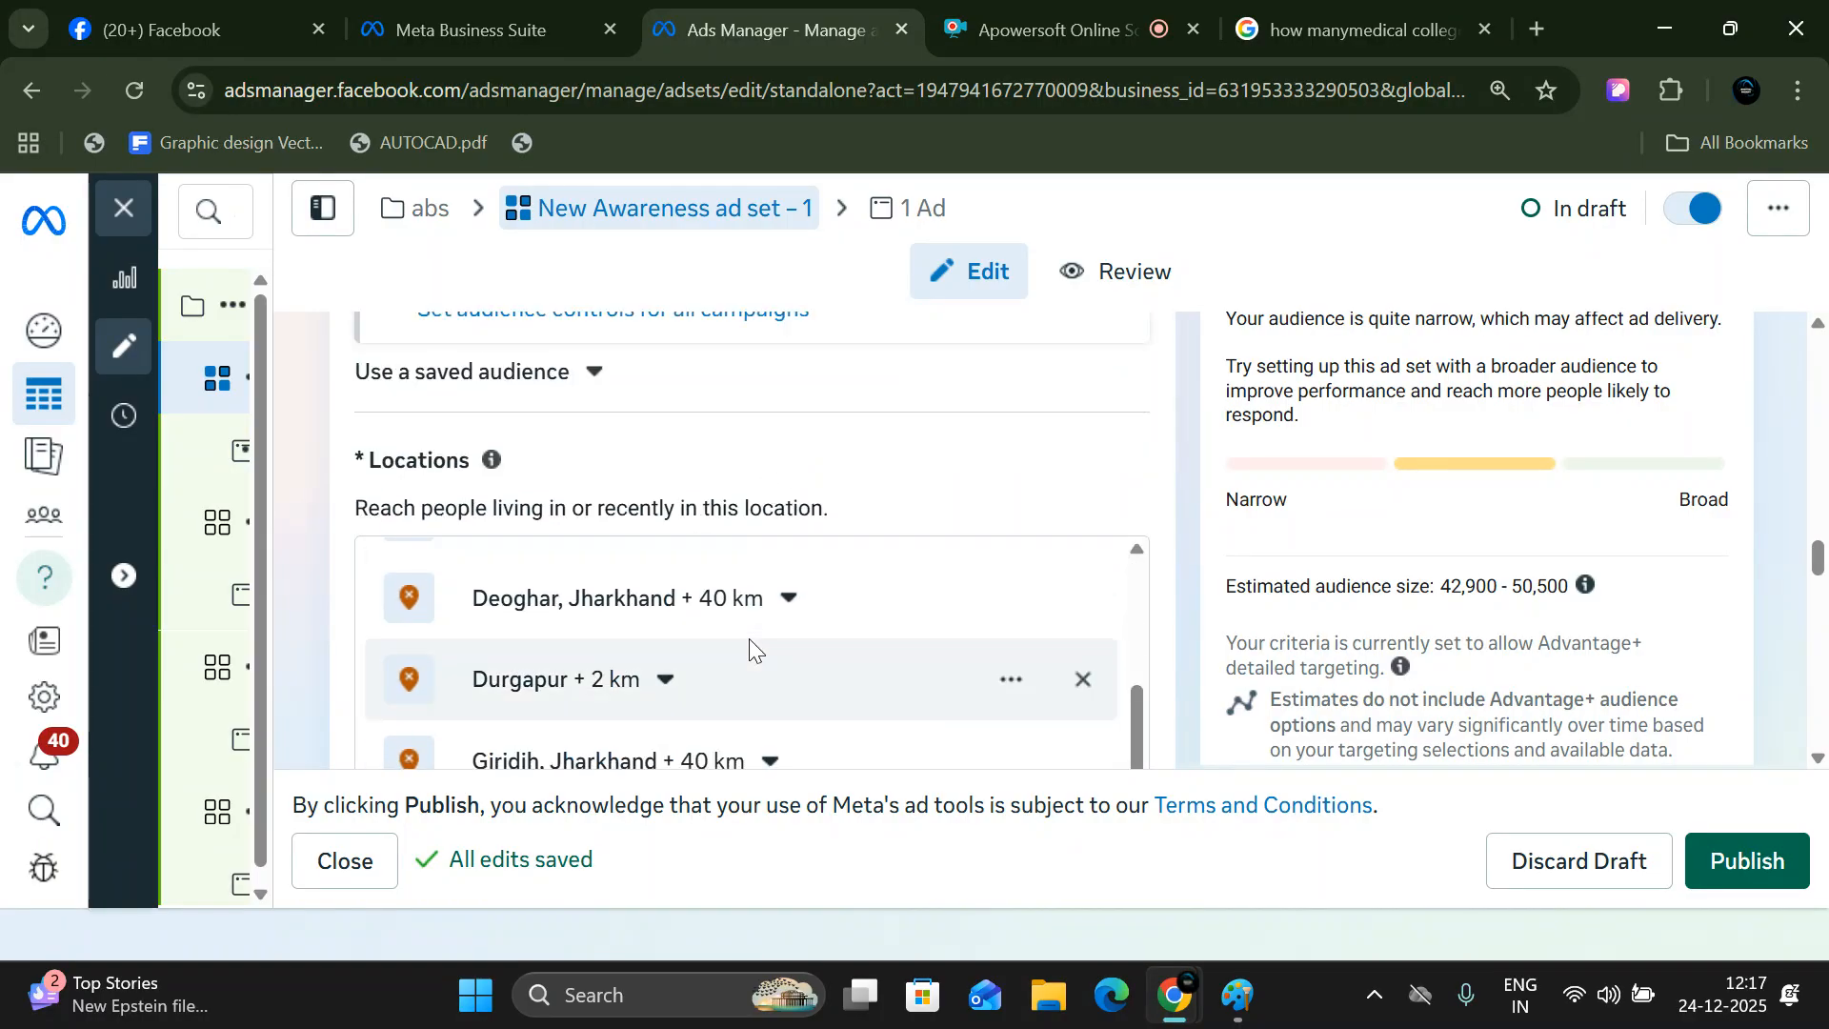
pyautogui.scroll(1, 751, 669)
pyautogui.scroll(-1, 755, 678)
pyautogui.scroll(4, 755, 679)
pyautogui.scroll(-5, 802, 672)
pyautogui.scroll(1, 802, 673)
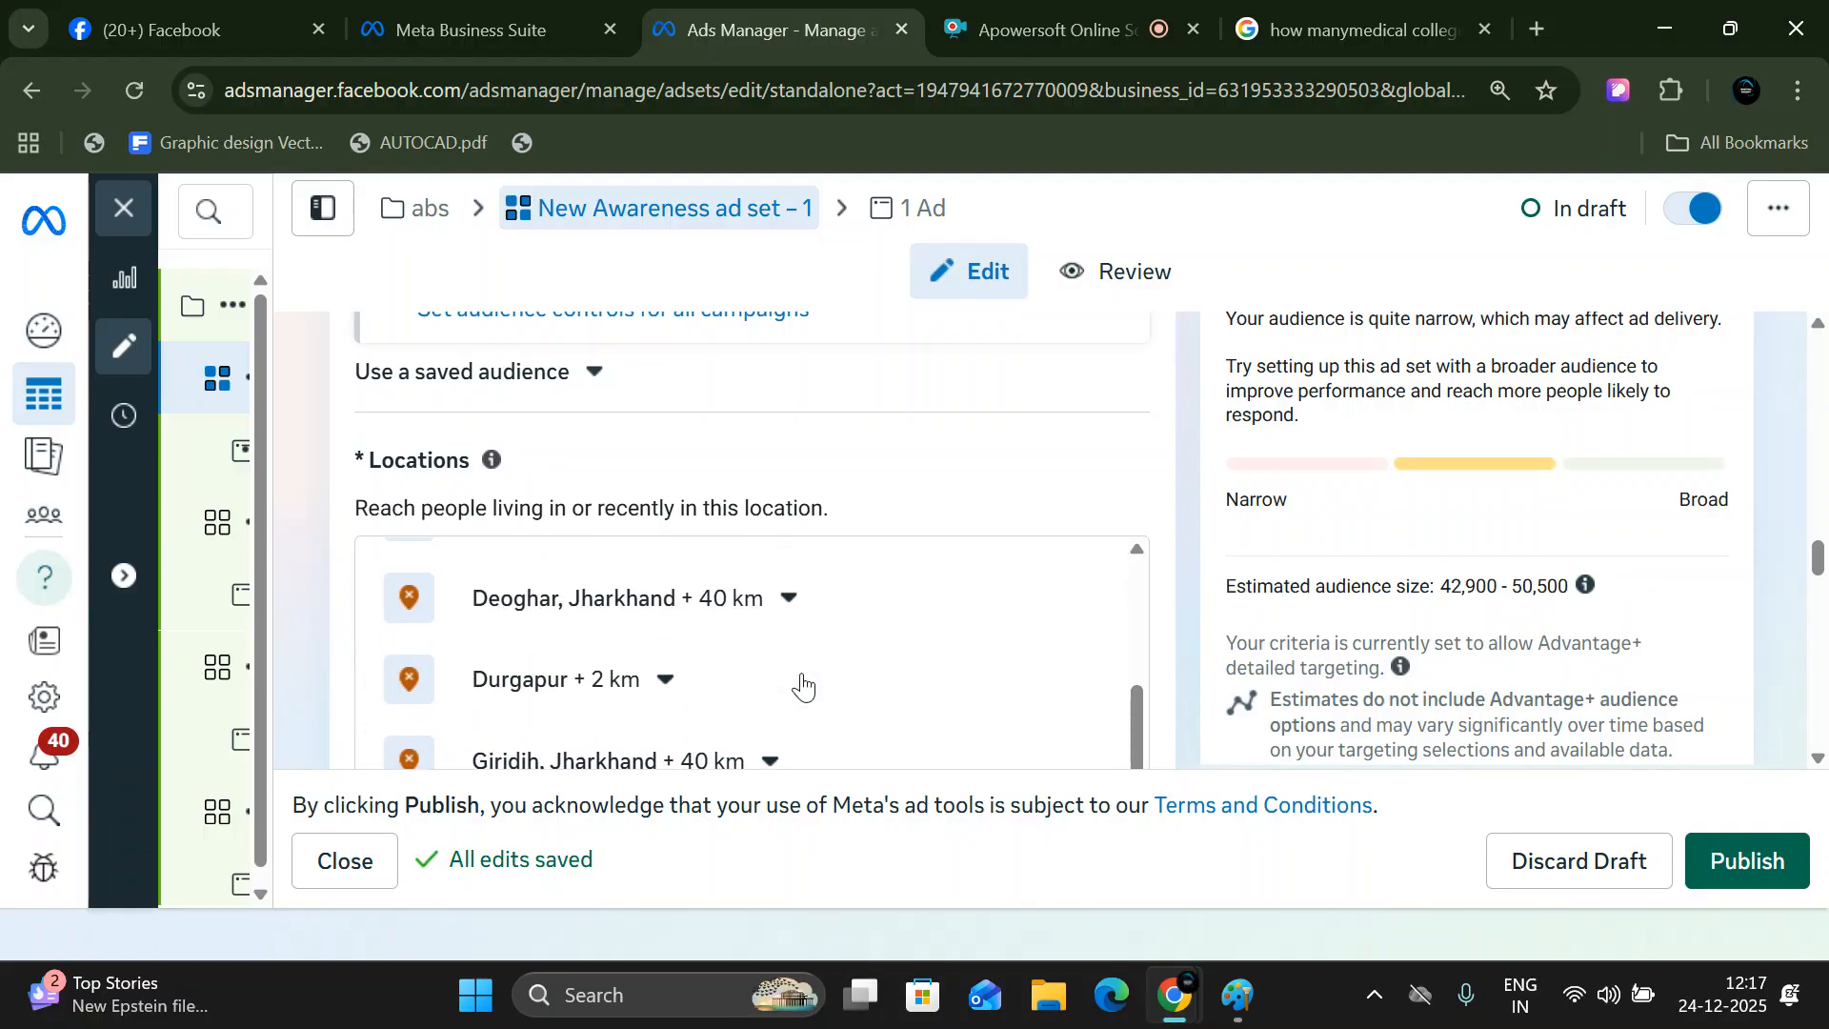
pyautogui.scroll(4, 802, 672)
pyautogui.scroll(-5, 803, 679)
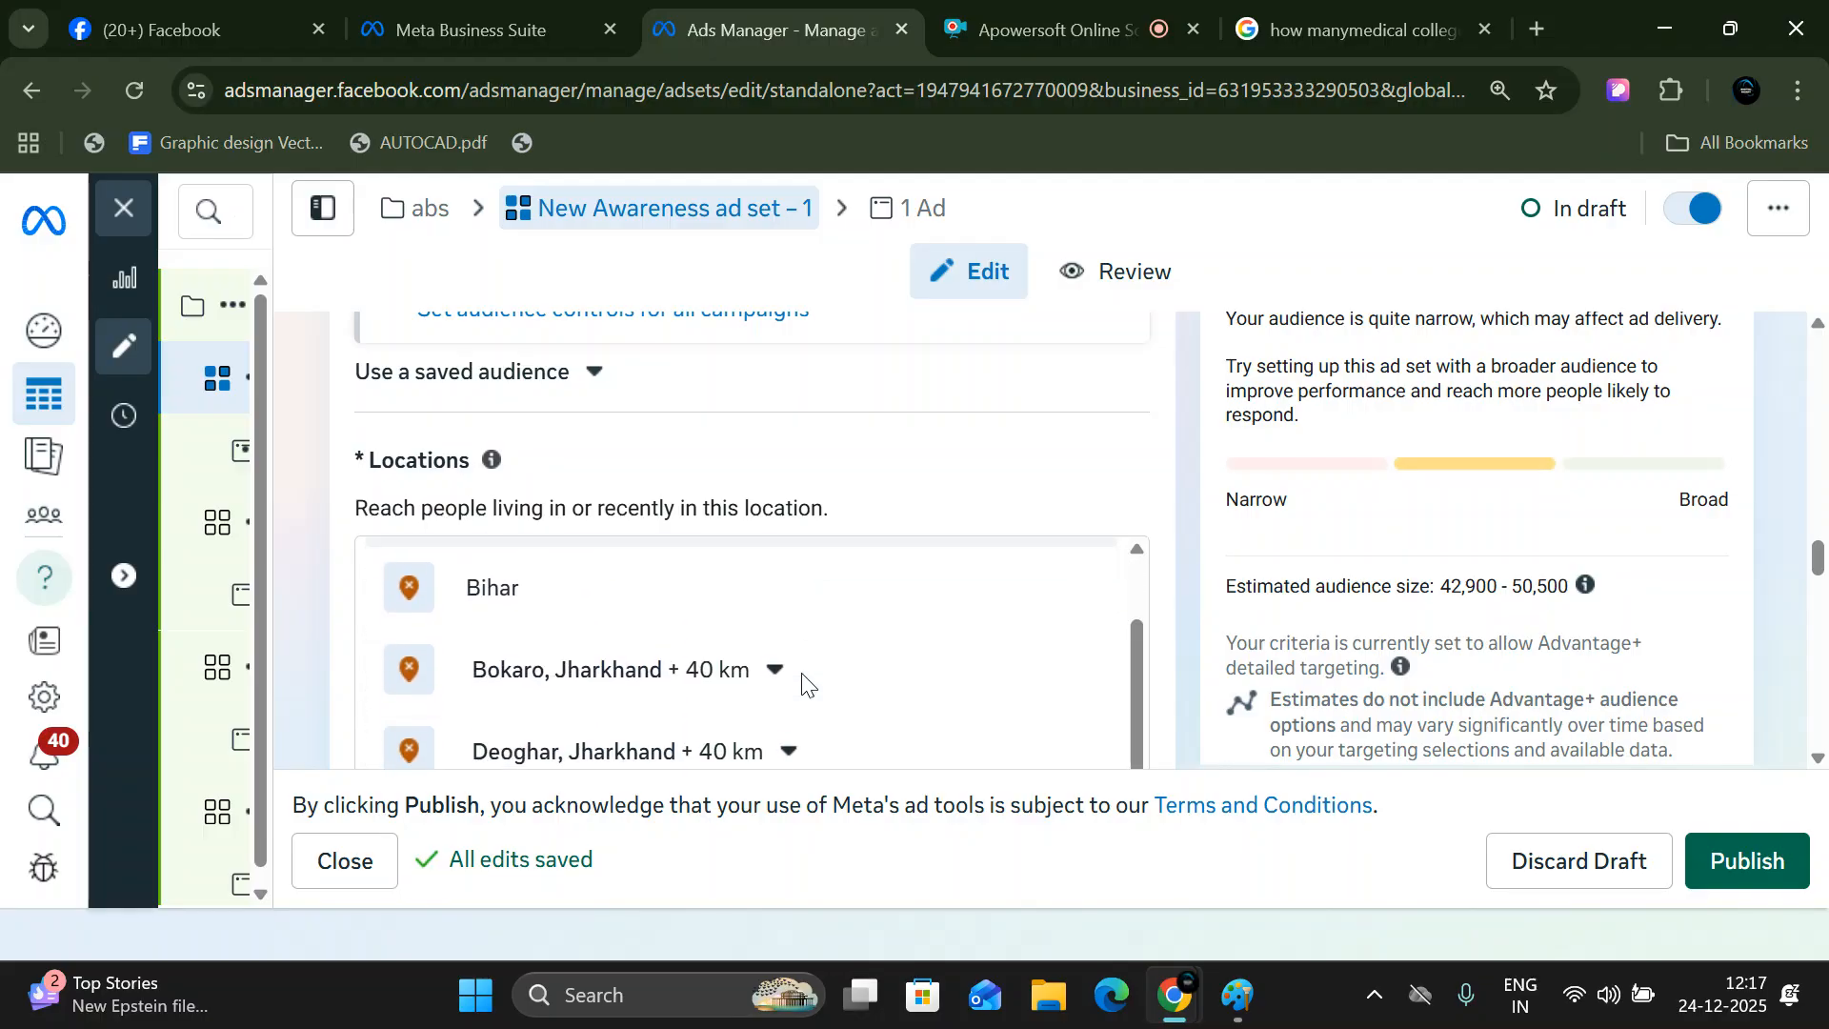
pyautogui.scroll(-1, 802, 682)
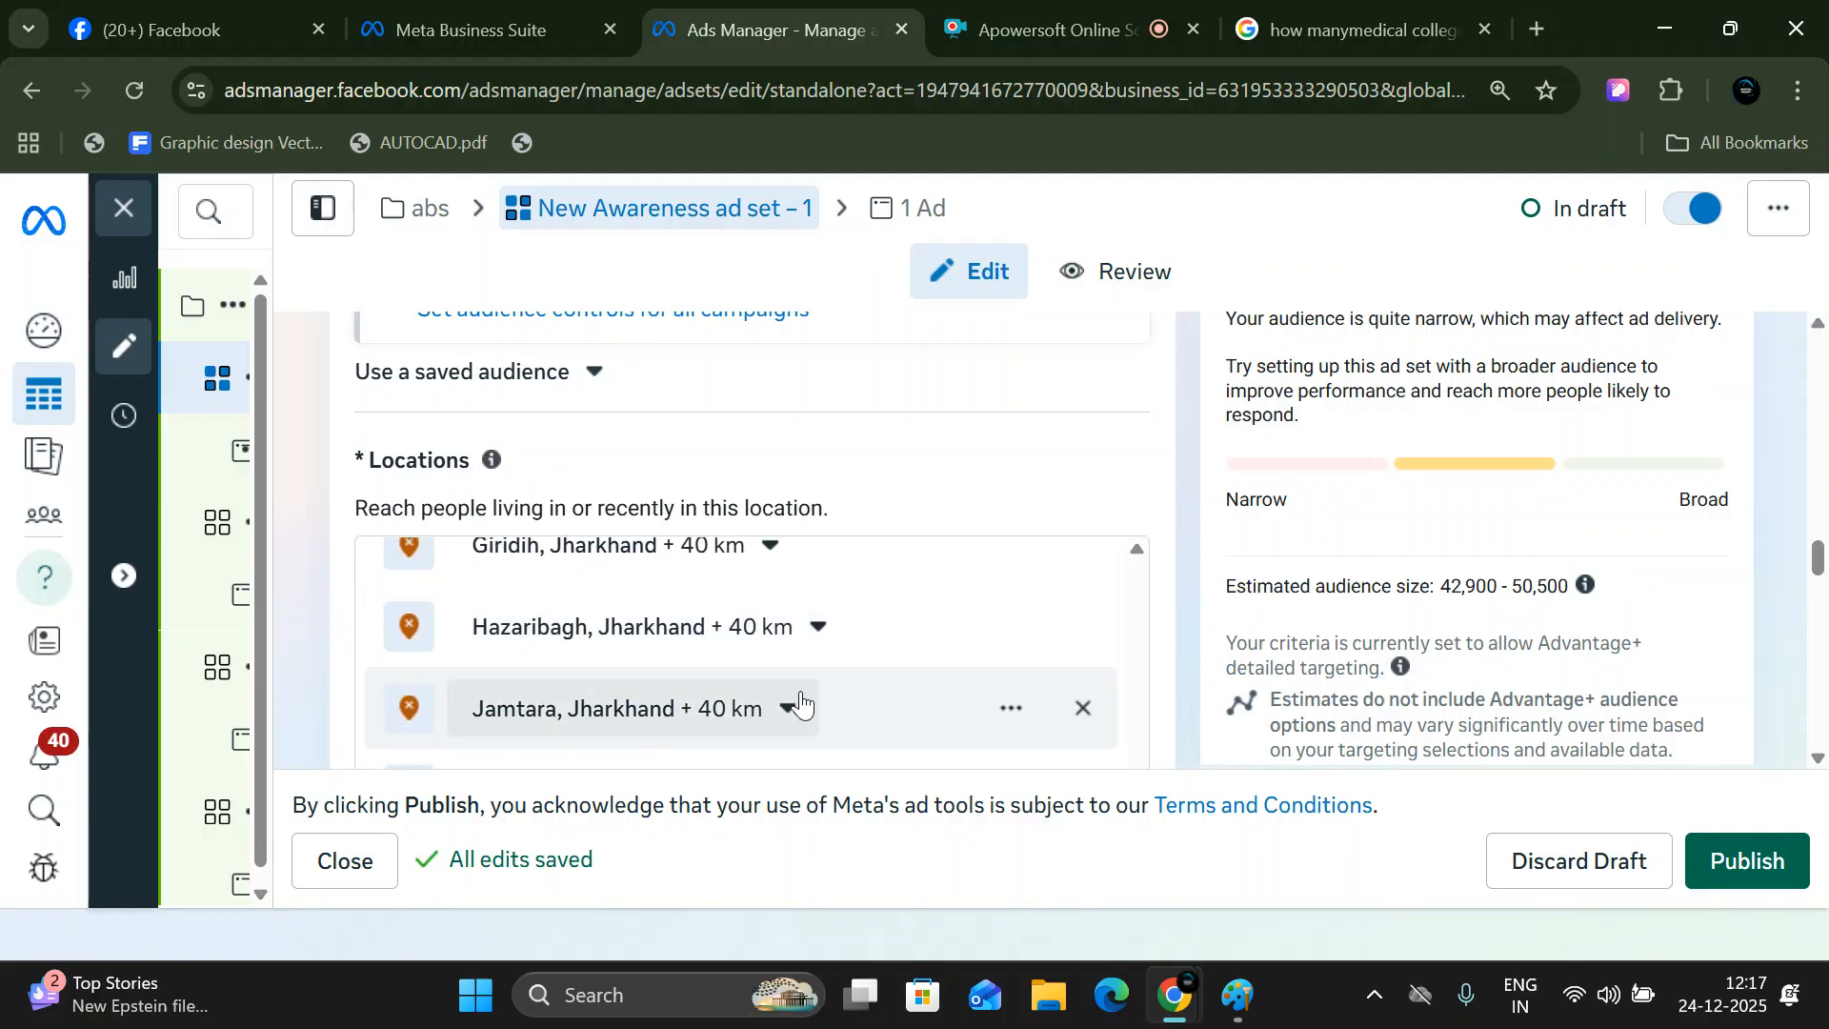
pyautogui.scroll(6, 799, 702)
pyautogui.scroll(-6, 848, 710)
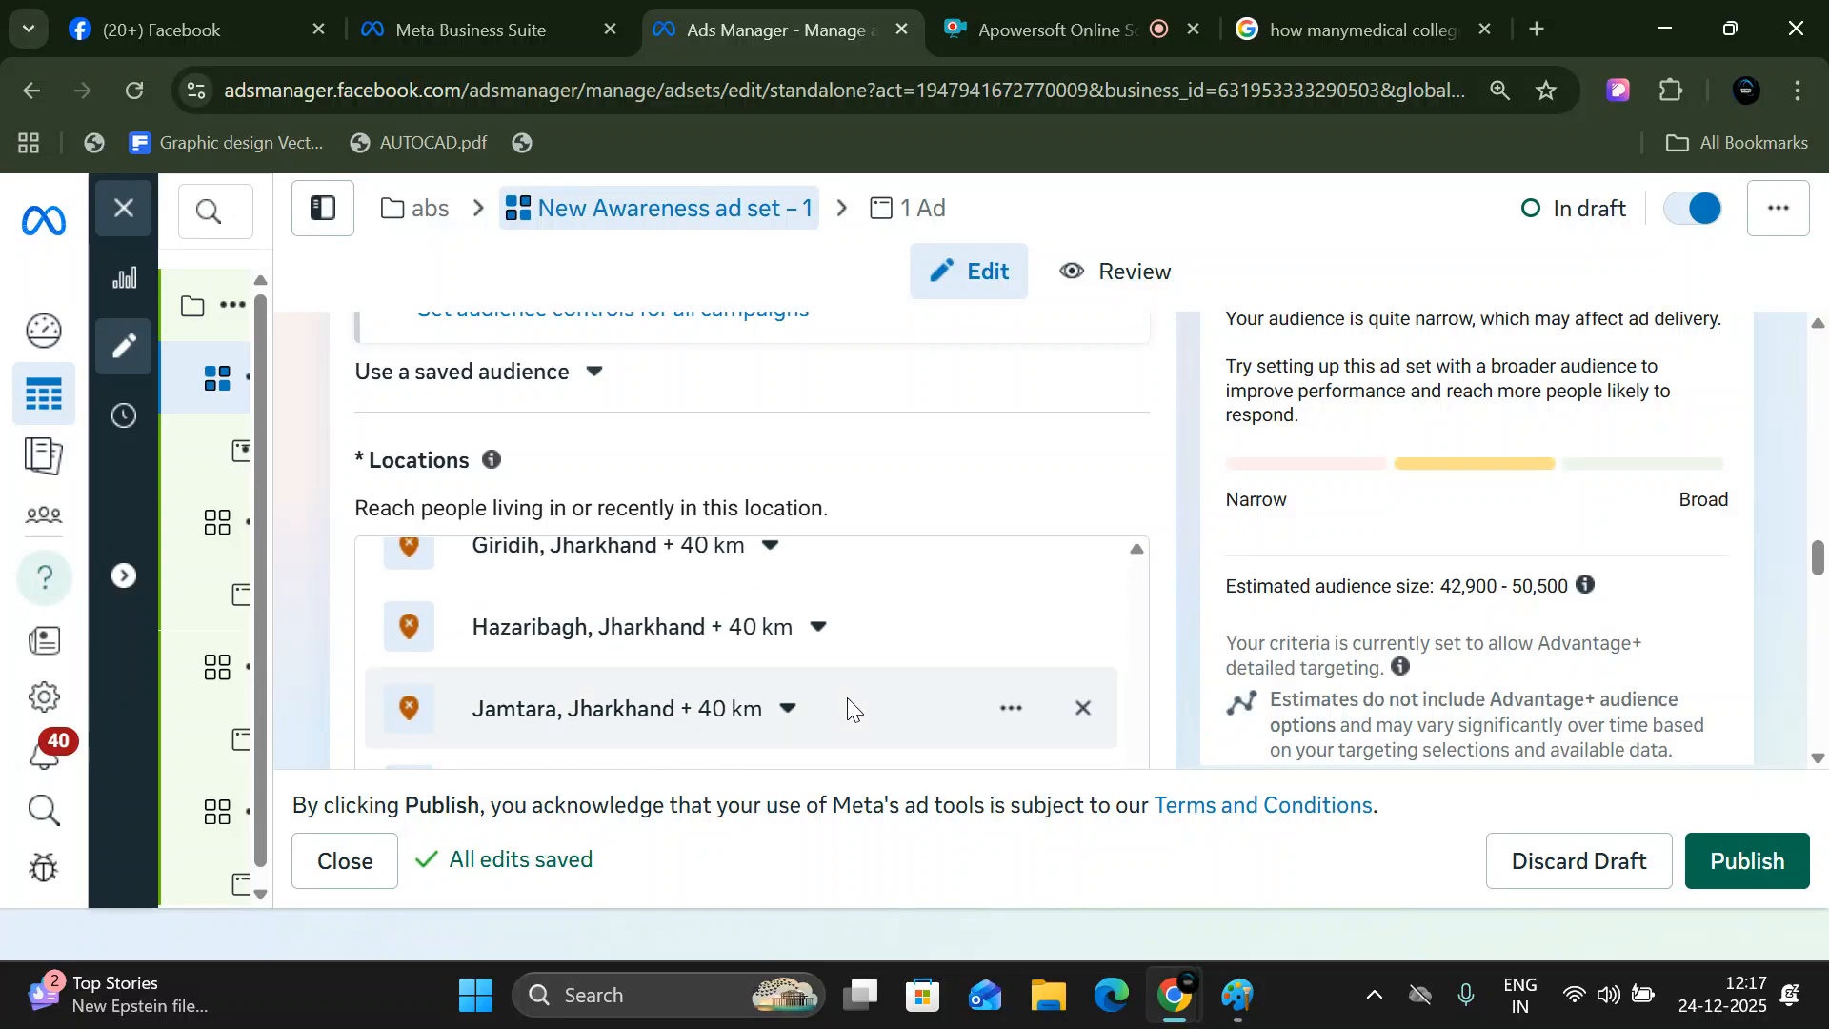
pyautogui.scroll(-6, 1048, 657)
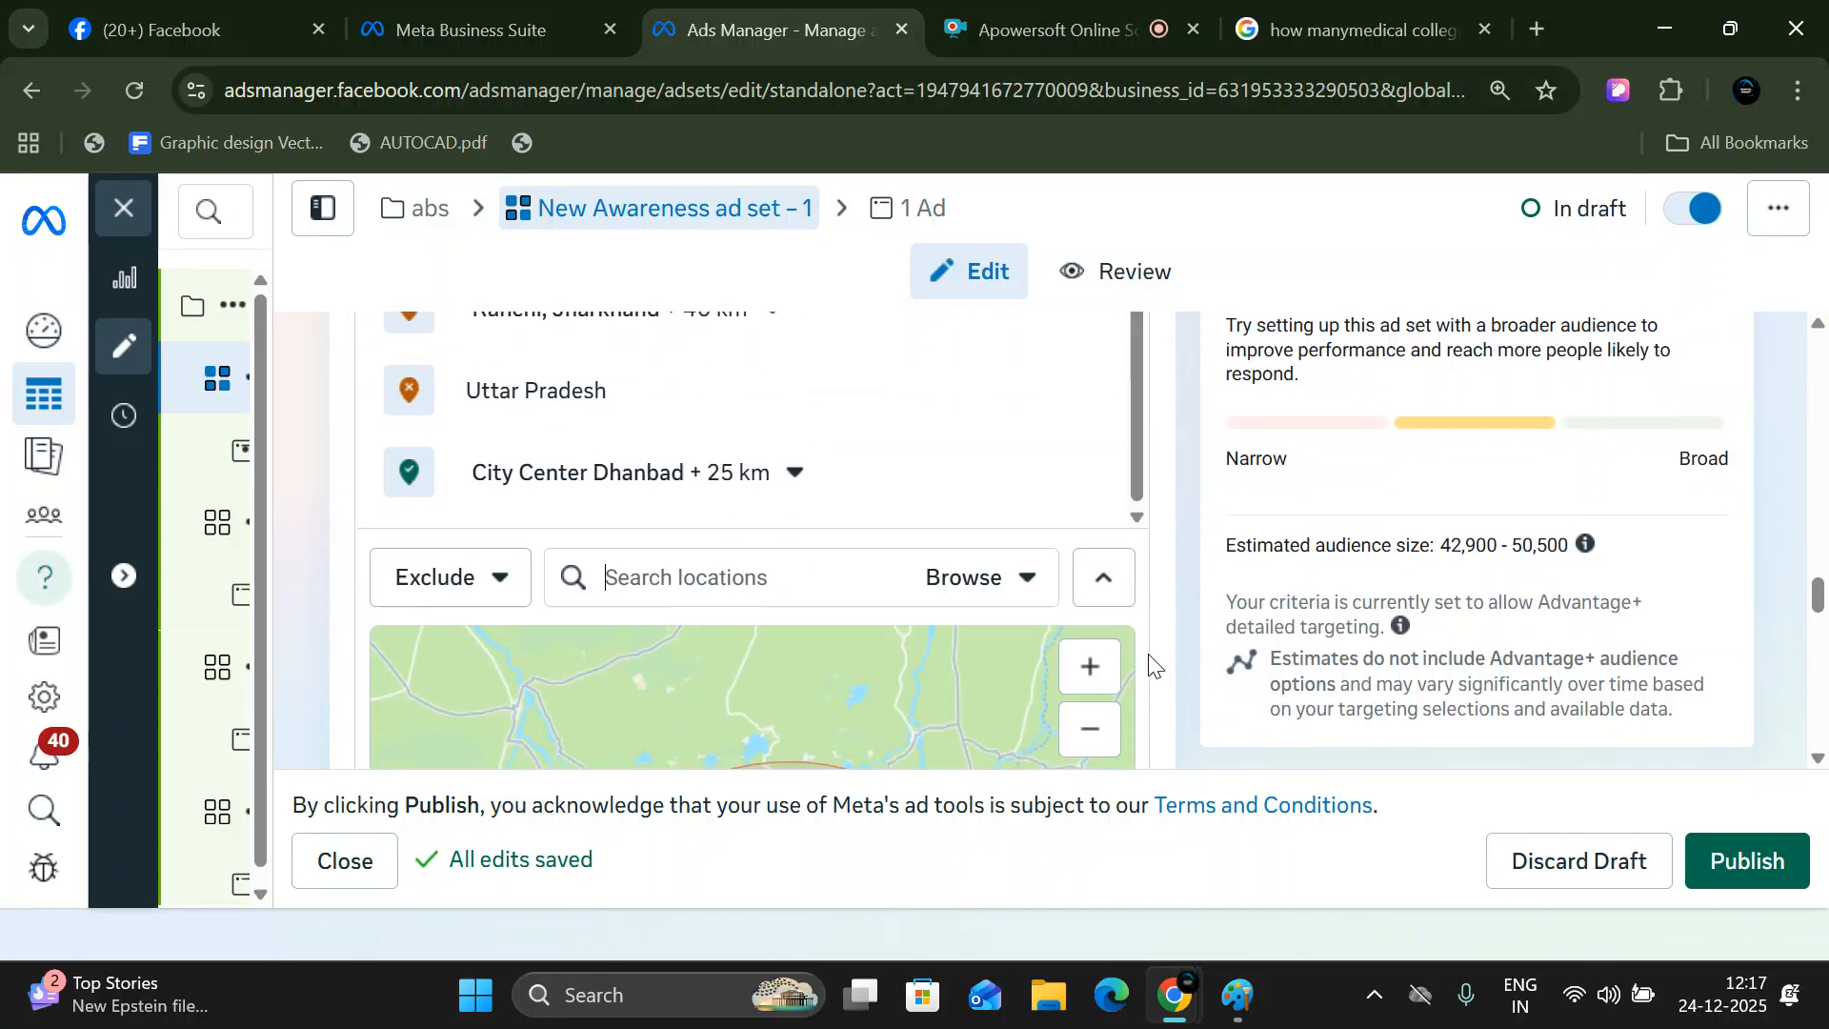
# - Increase the radius of the included location City Center Dhanbad to 28 km
pyautogui.scroll(2, 1061, 659)
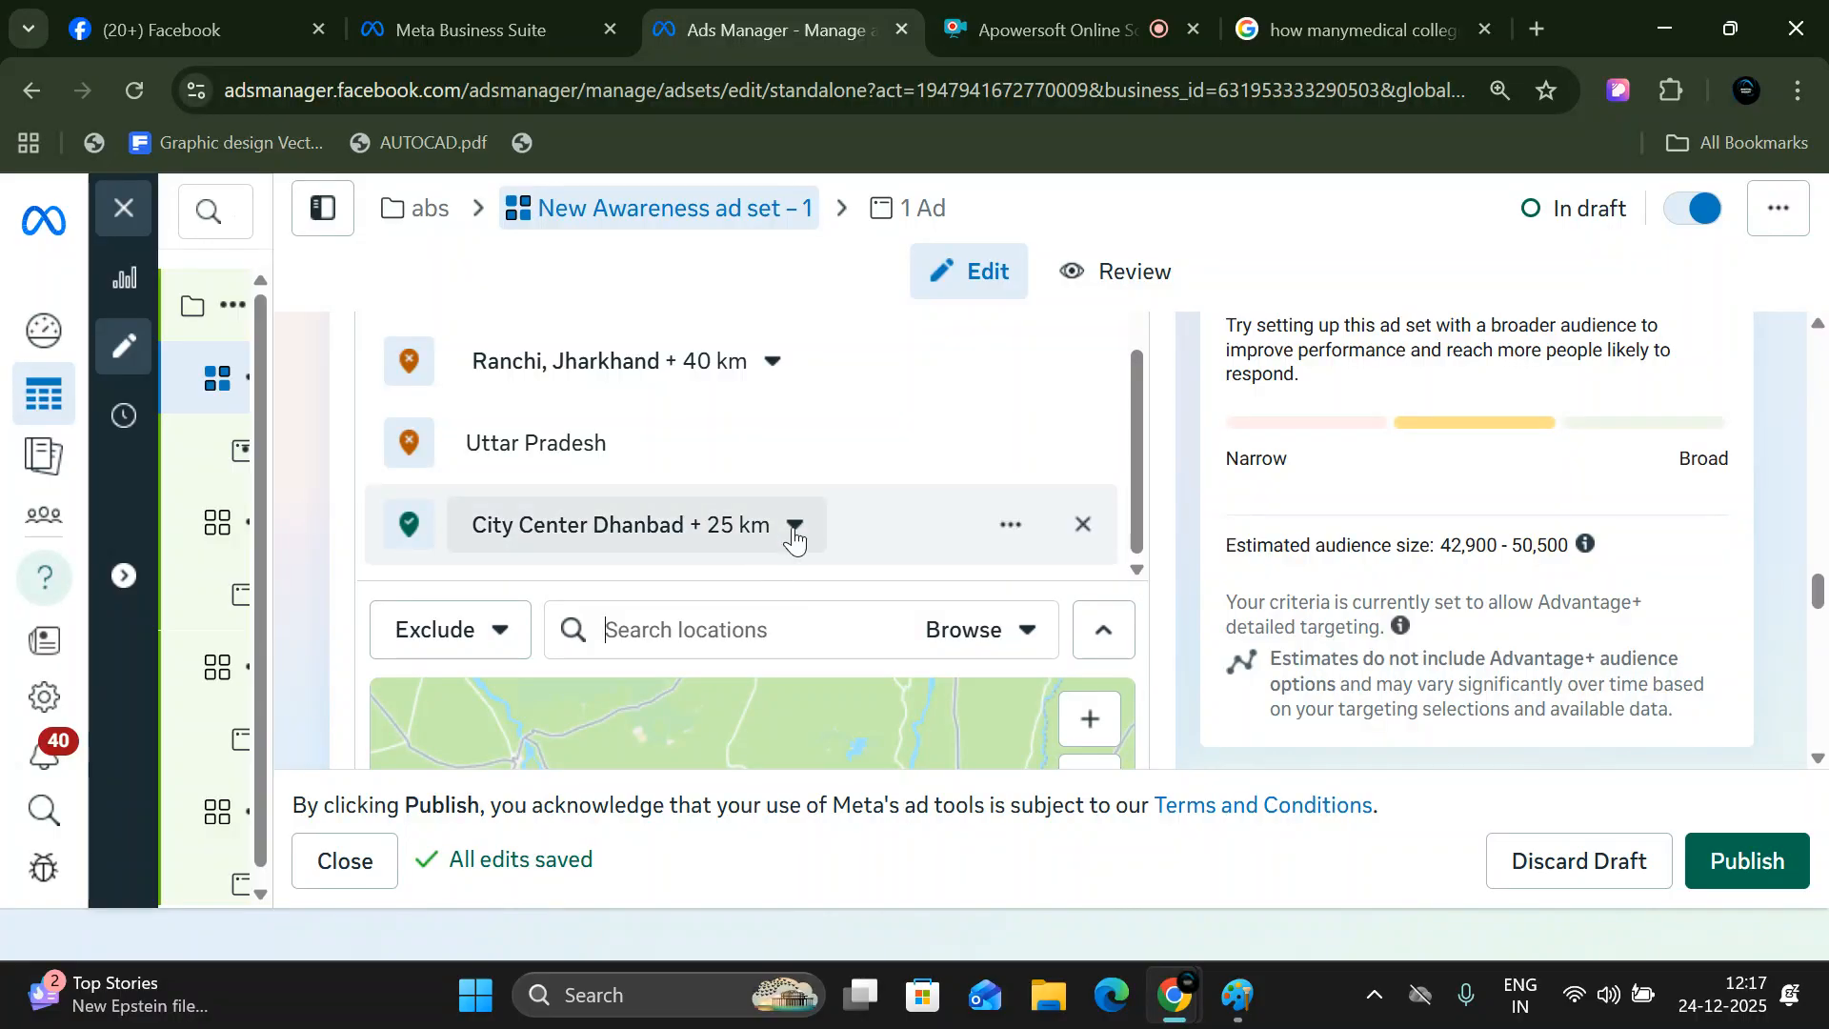
pyautogui.click(787, 535)
pyautogui.click(752, 669)
pyautogui.click(752, 668)
pyautogui.click(749, 670)
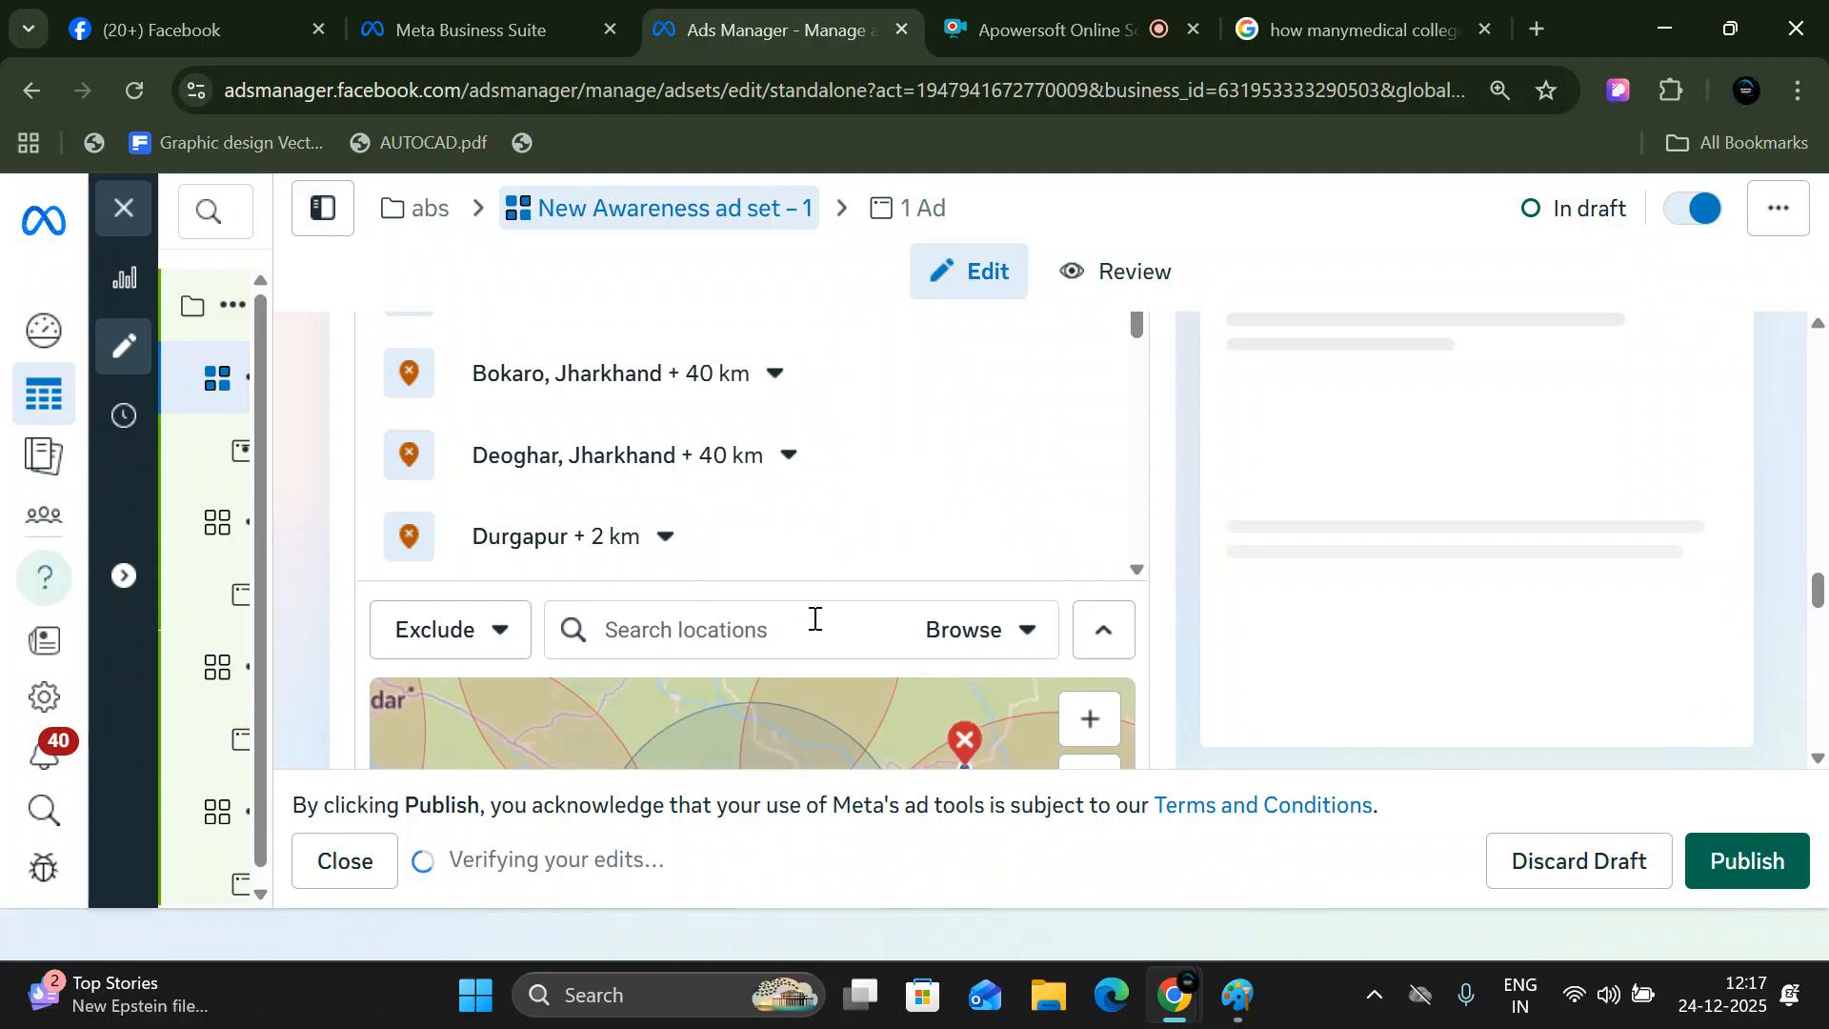
# - Set the radius of the included location City Center Dhanbad to 50 km
pyautogui.scroll(-5, 752, 543)
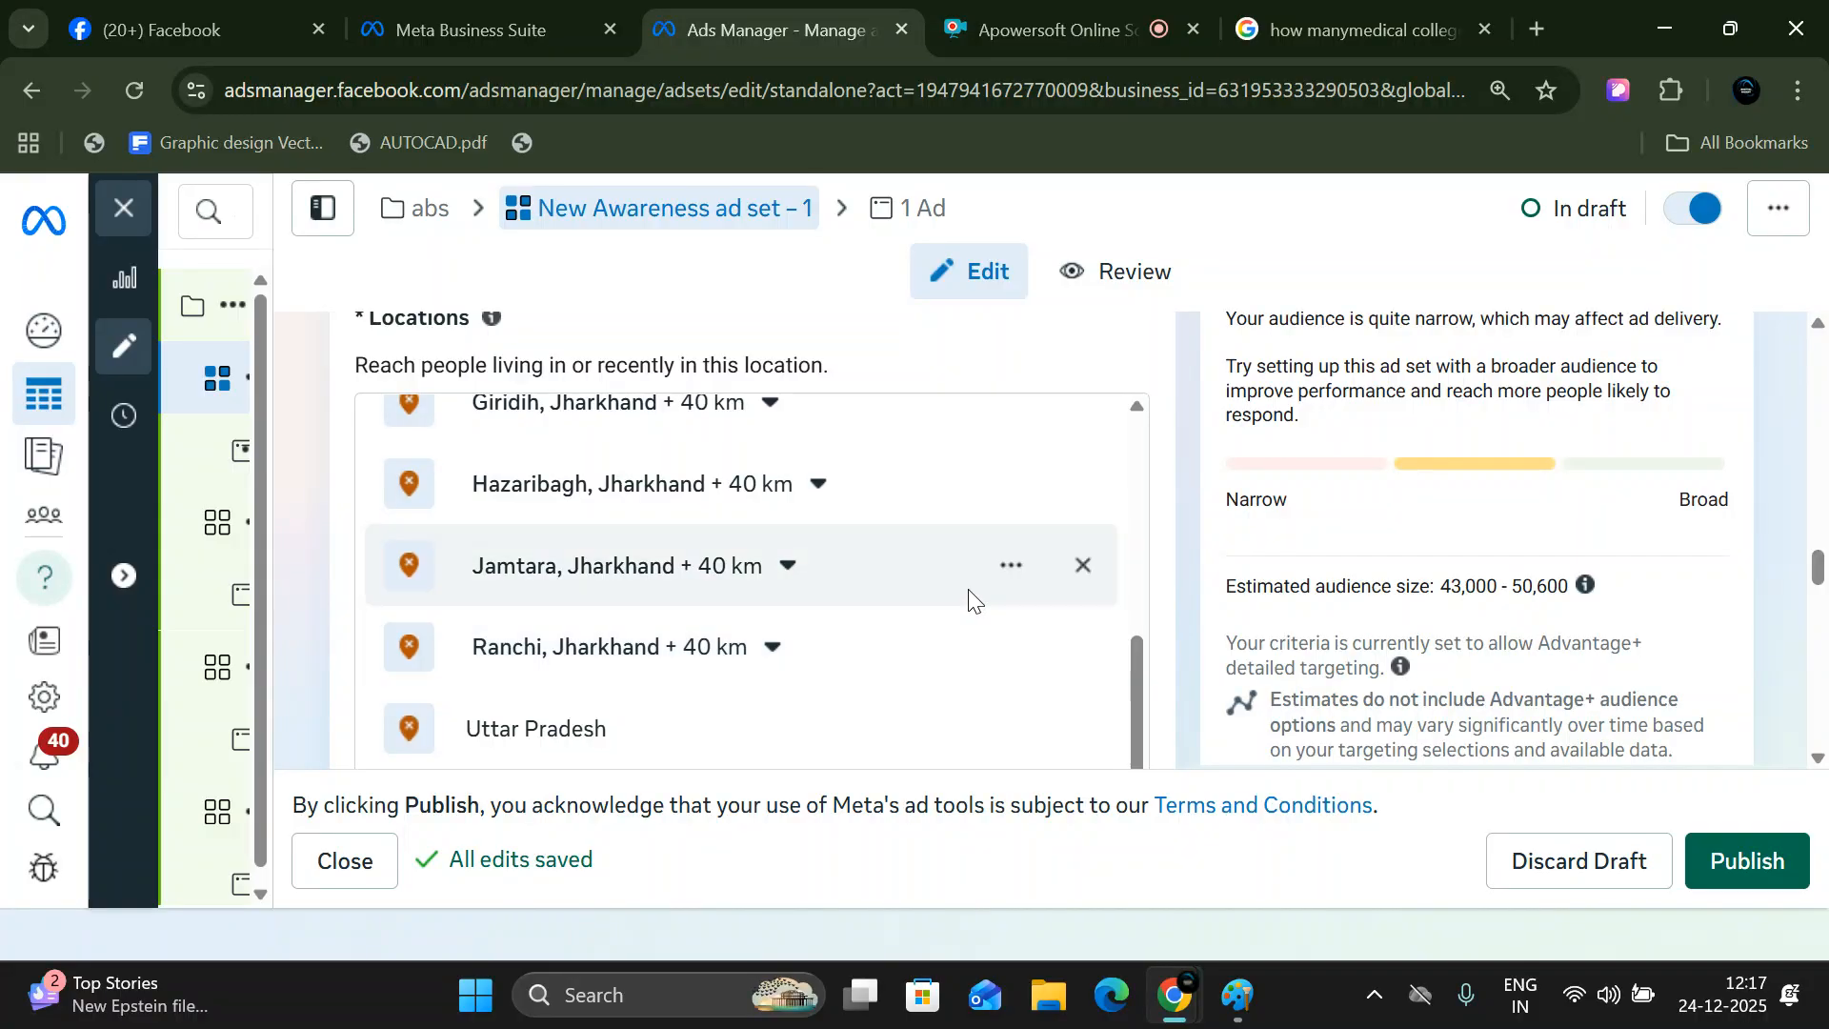
pyautogui.scroll(-1, 977, 619)
pyautogui.scroll(-3, 973, 619)
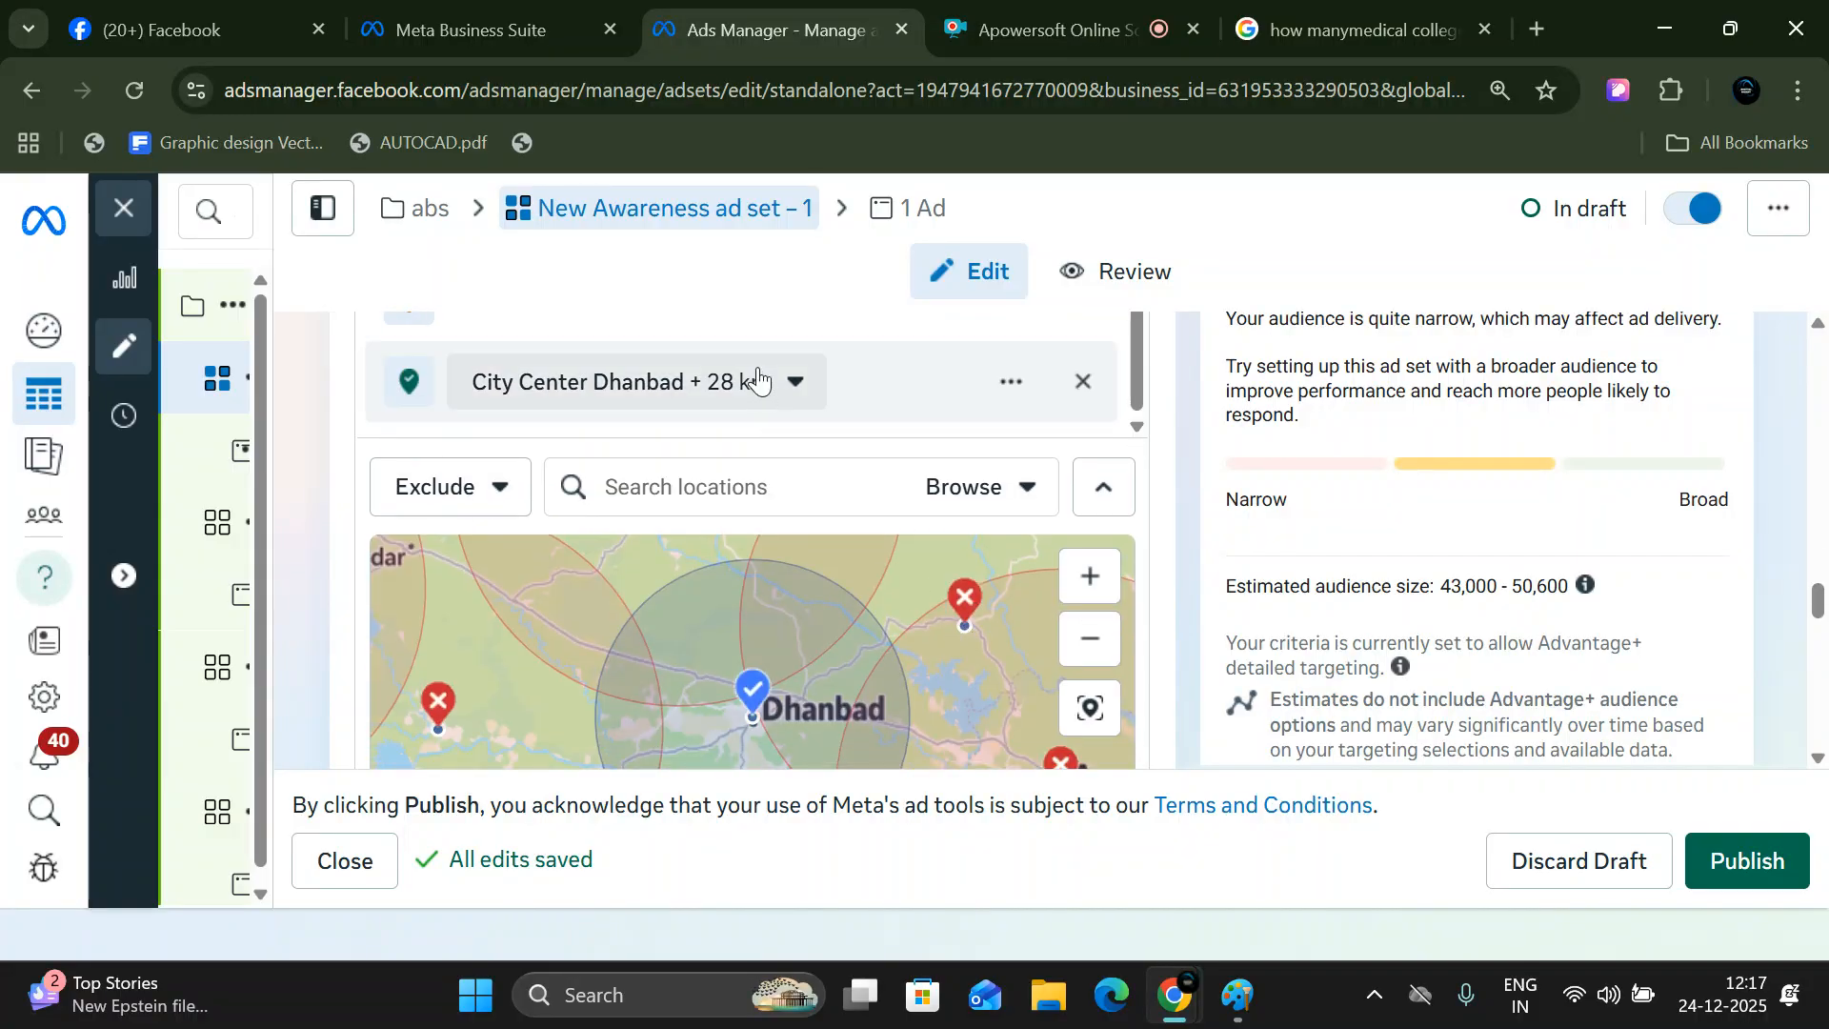
pyautogui.click(795, 381)
pyautogui.moveTo(724, 534); pyautogui.dragTo(661, 560)
pyautogui.write('50')
pyautogui.press('Return')
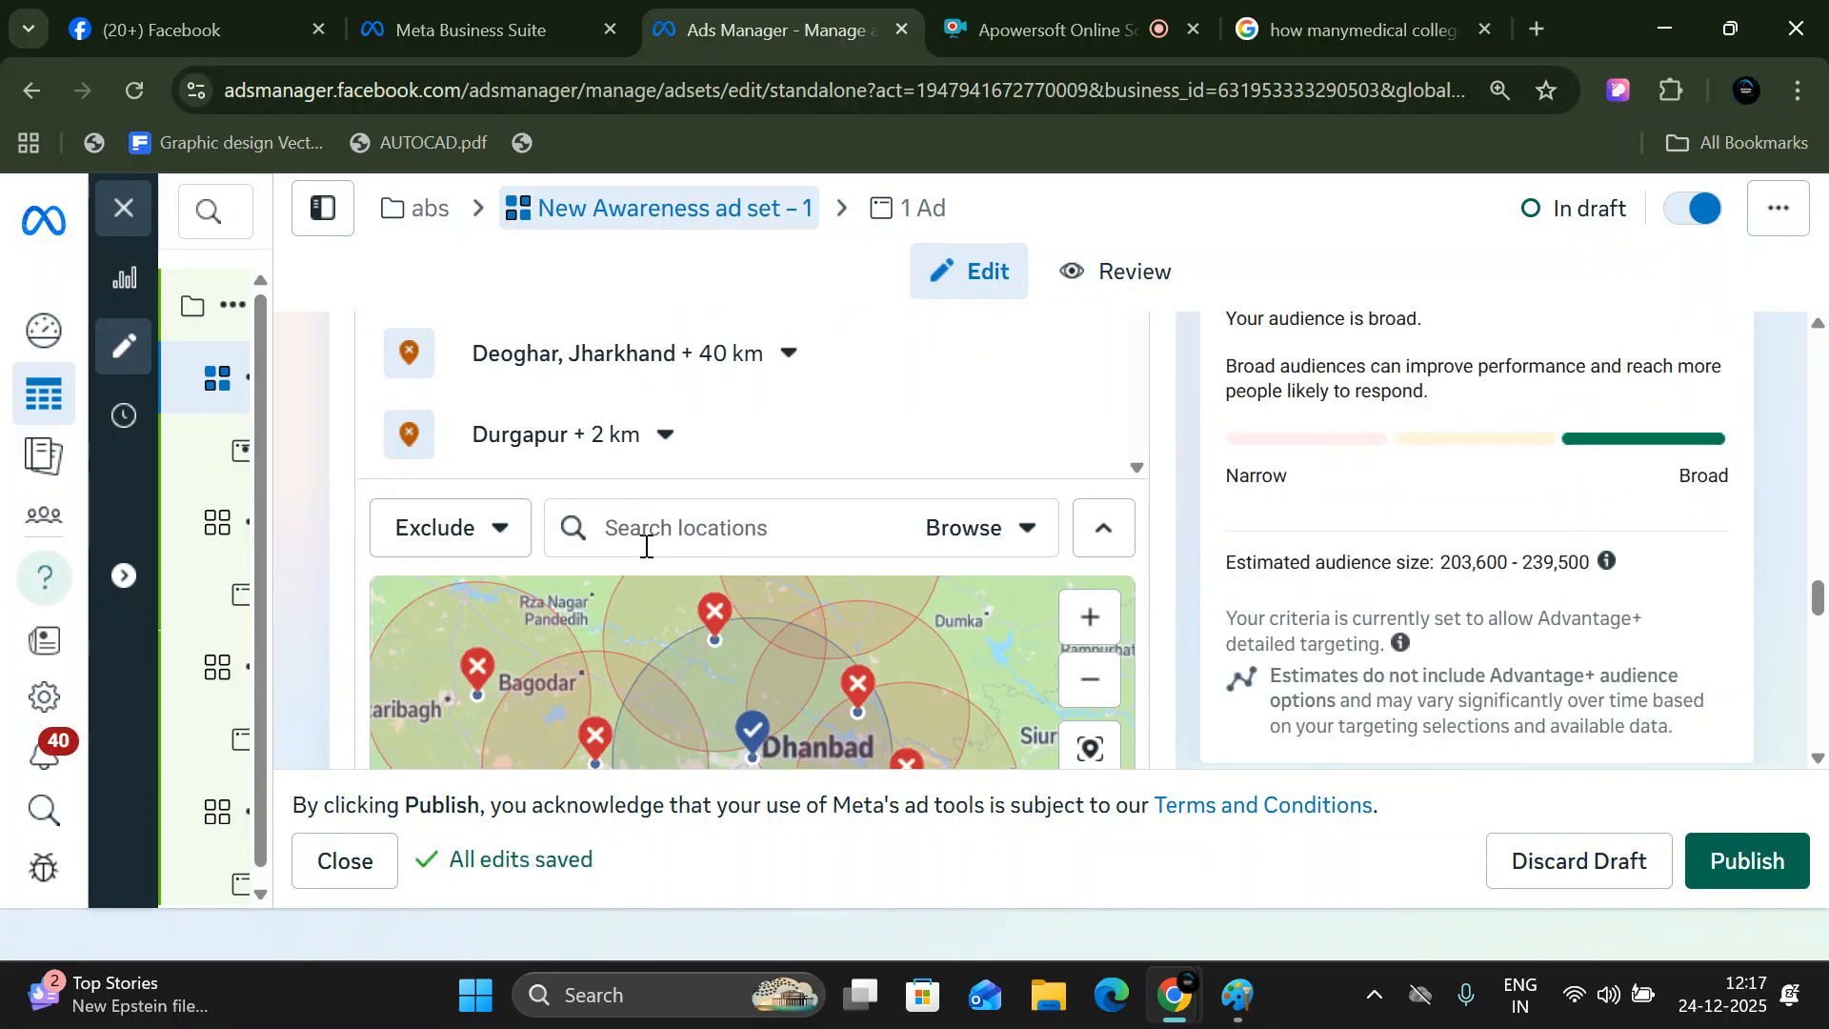
# - Examine the location list and the map coverage around Dhanbad against the surrounding excluded areas
pyautogui.scroll(3, 667, 481)
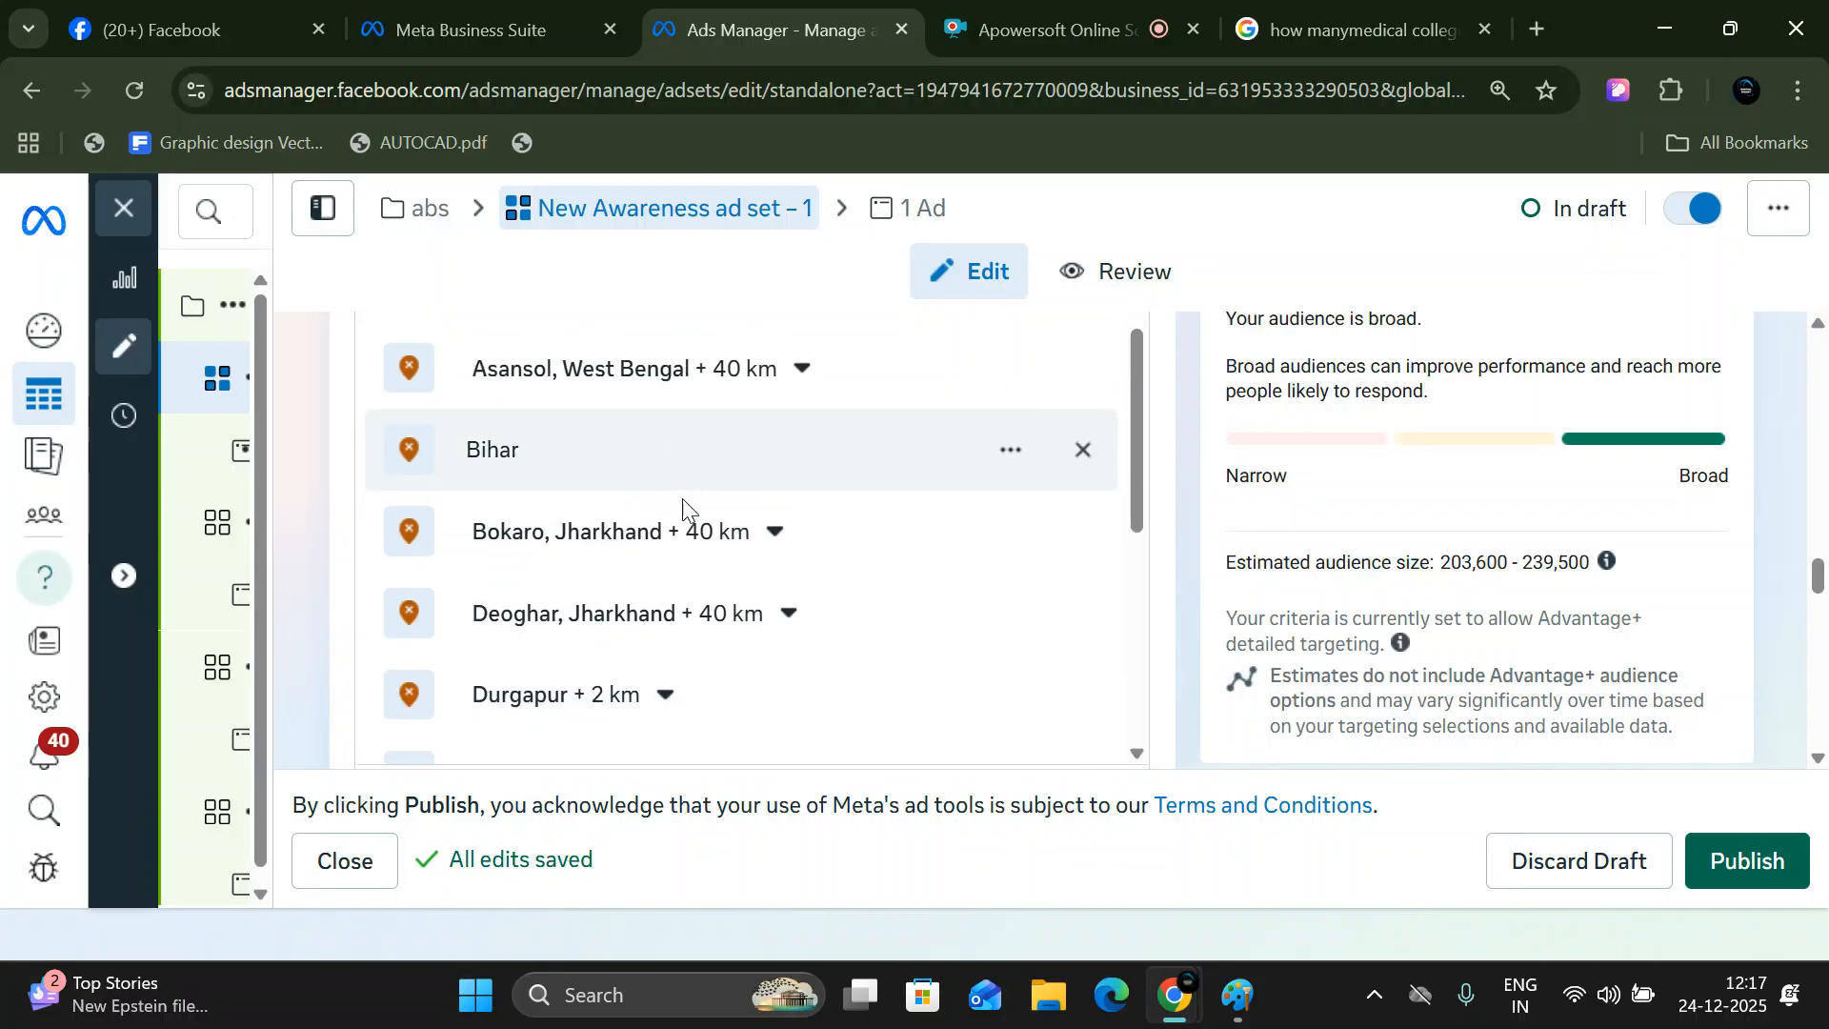
pyautogui.scroll(-3, 686, 510)
pyautogui.scroll(-3, 693, 514)
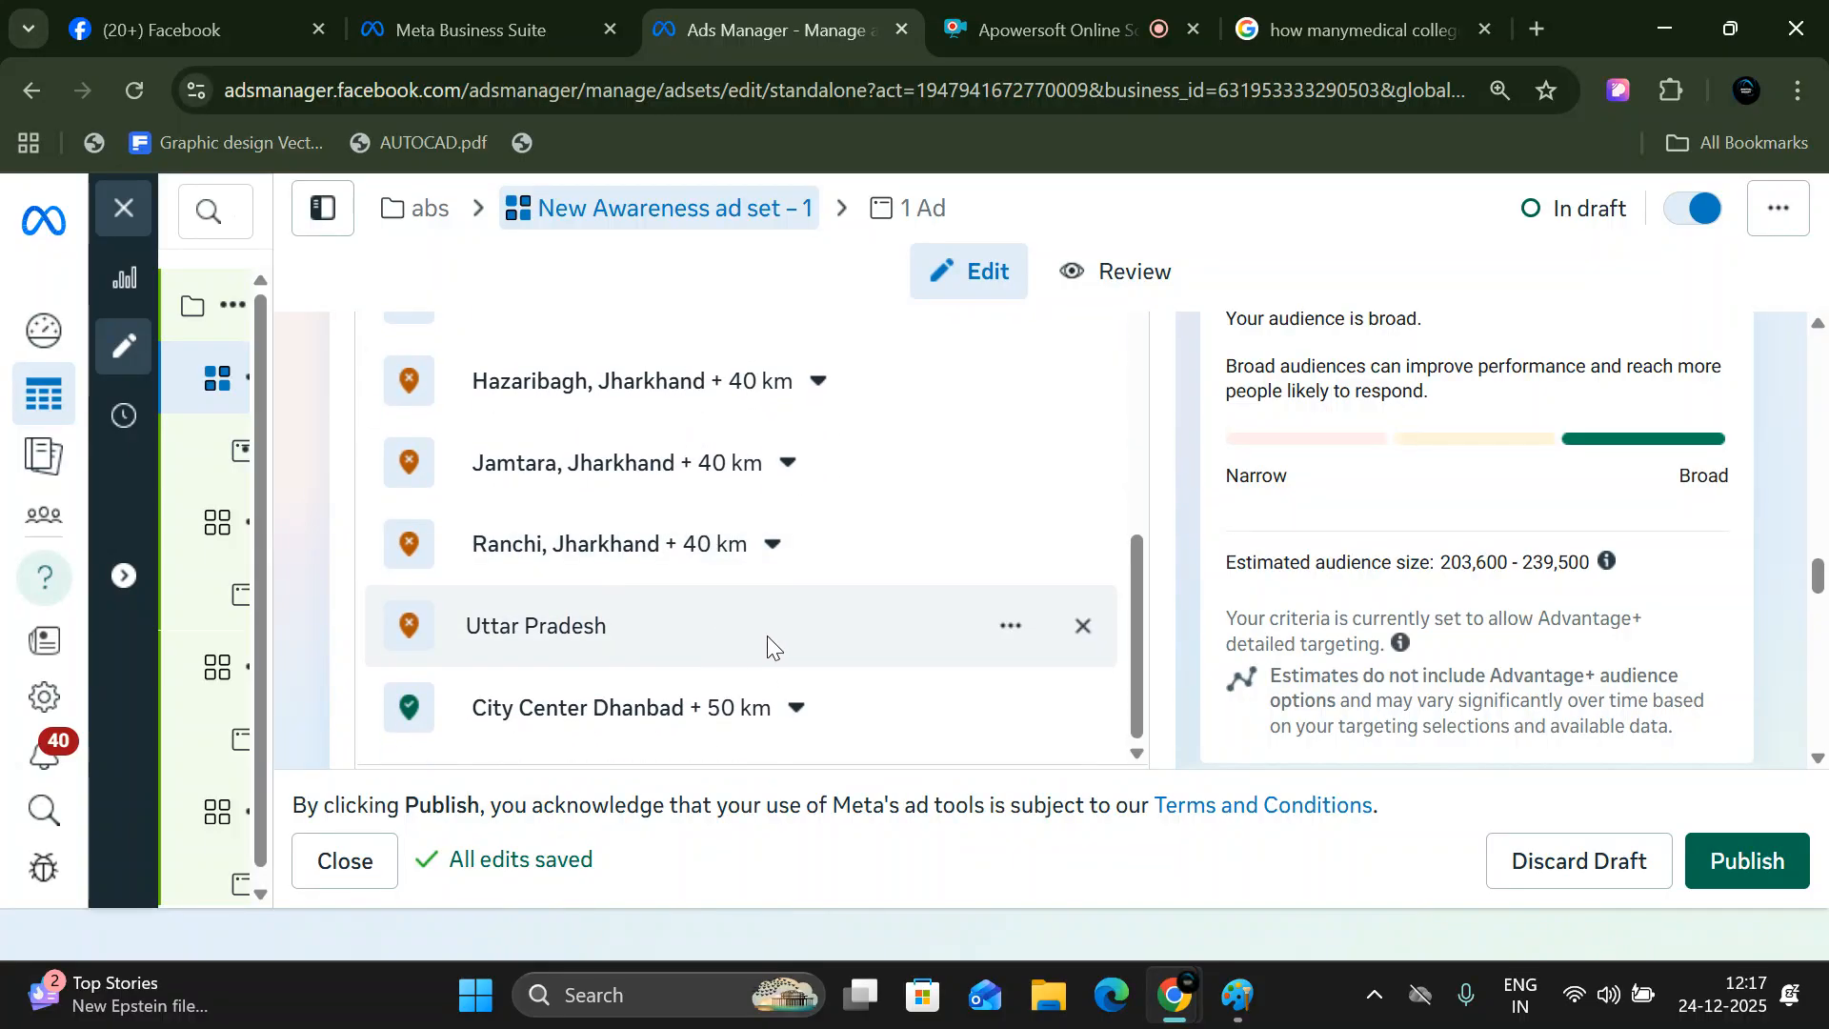
pyautogui.scroll(-3, 917, 633)
pyautogui.scroll(-1, 917, 632)
pyautogui.click(766, 400)
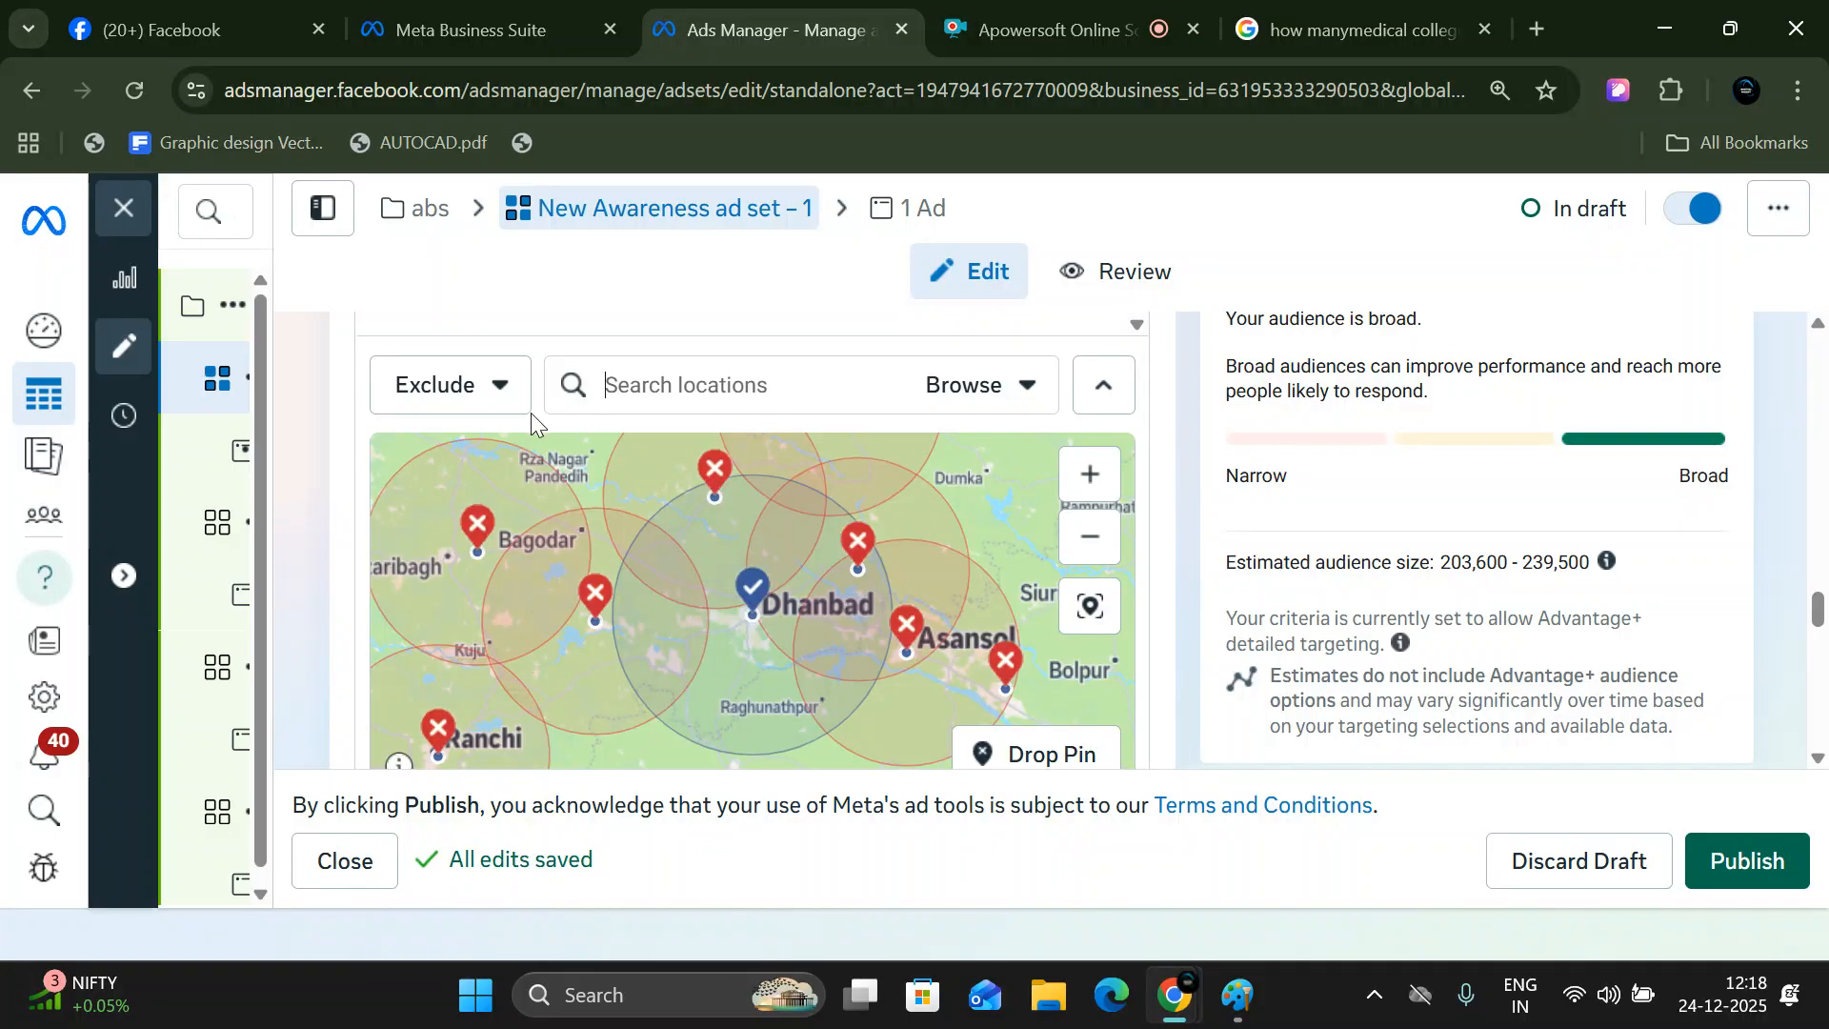
pyautogui.scroll(-5, 924, 411)
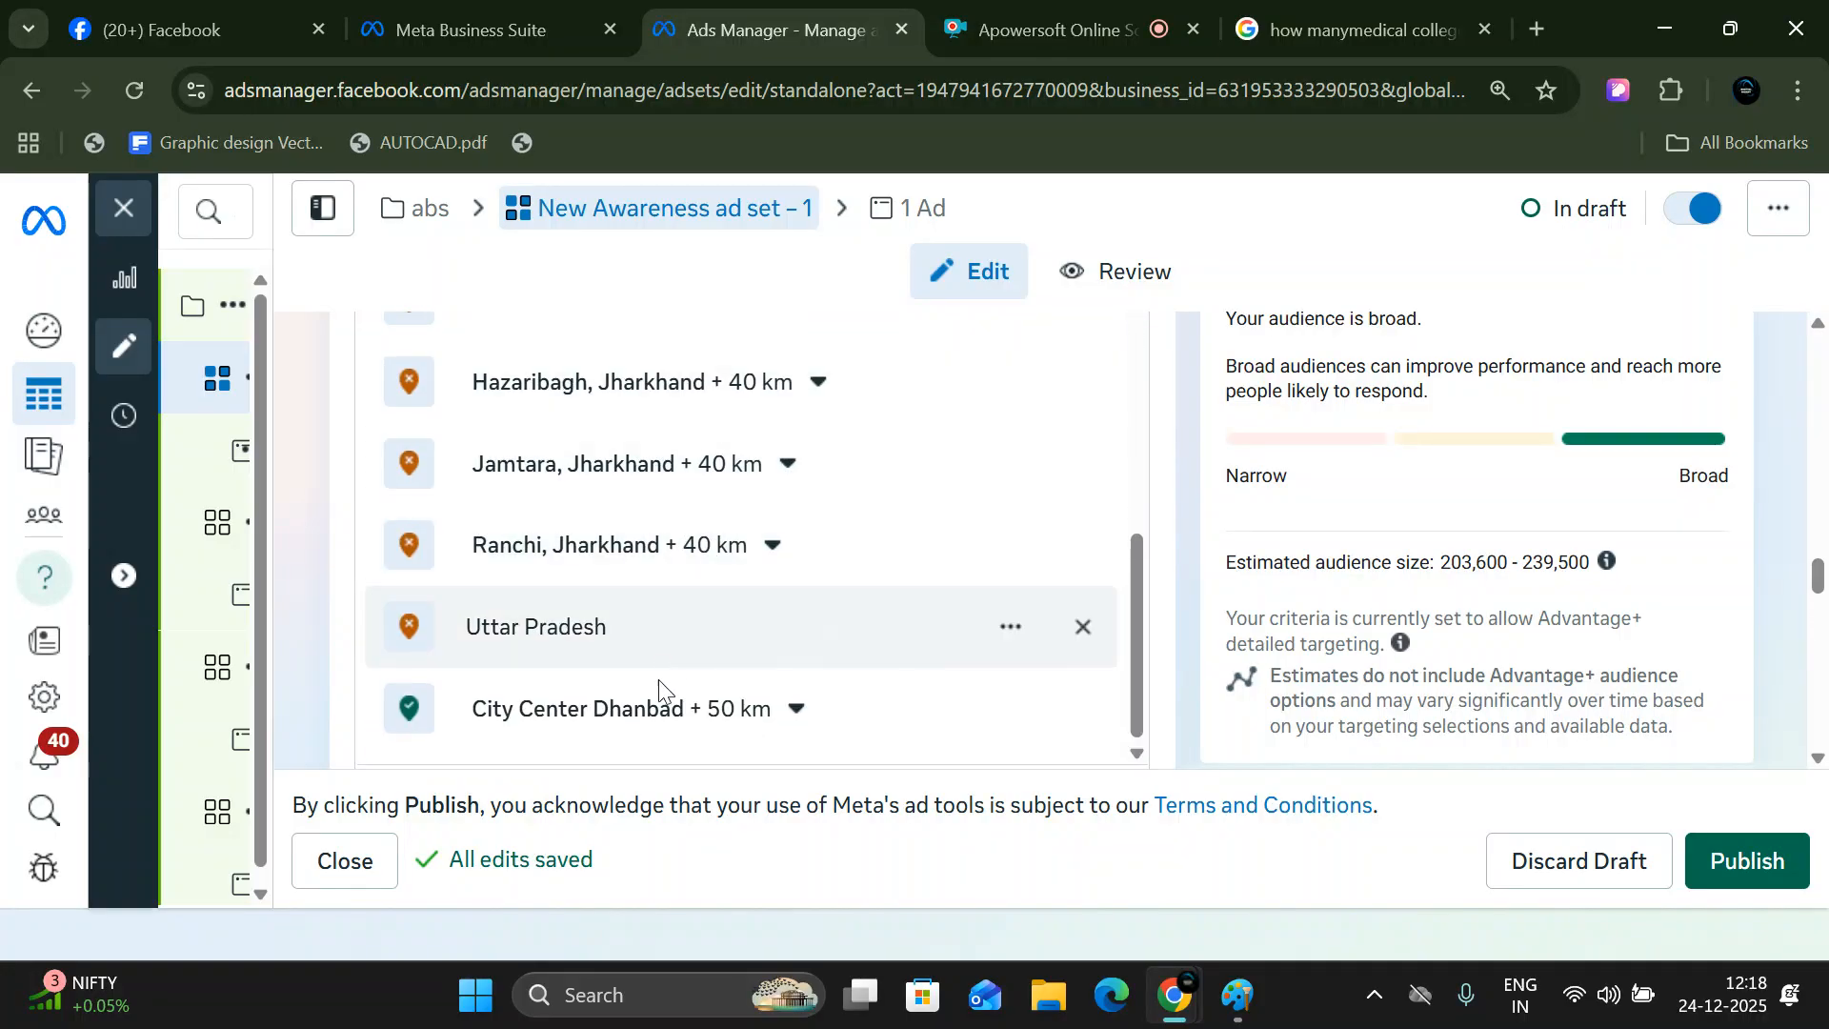
# - Increase the radius of the included location City Center Dhanbad to 51 km
pyautogui.click(790, 716)
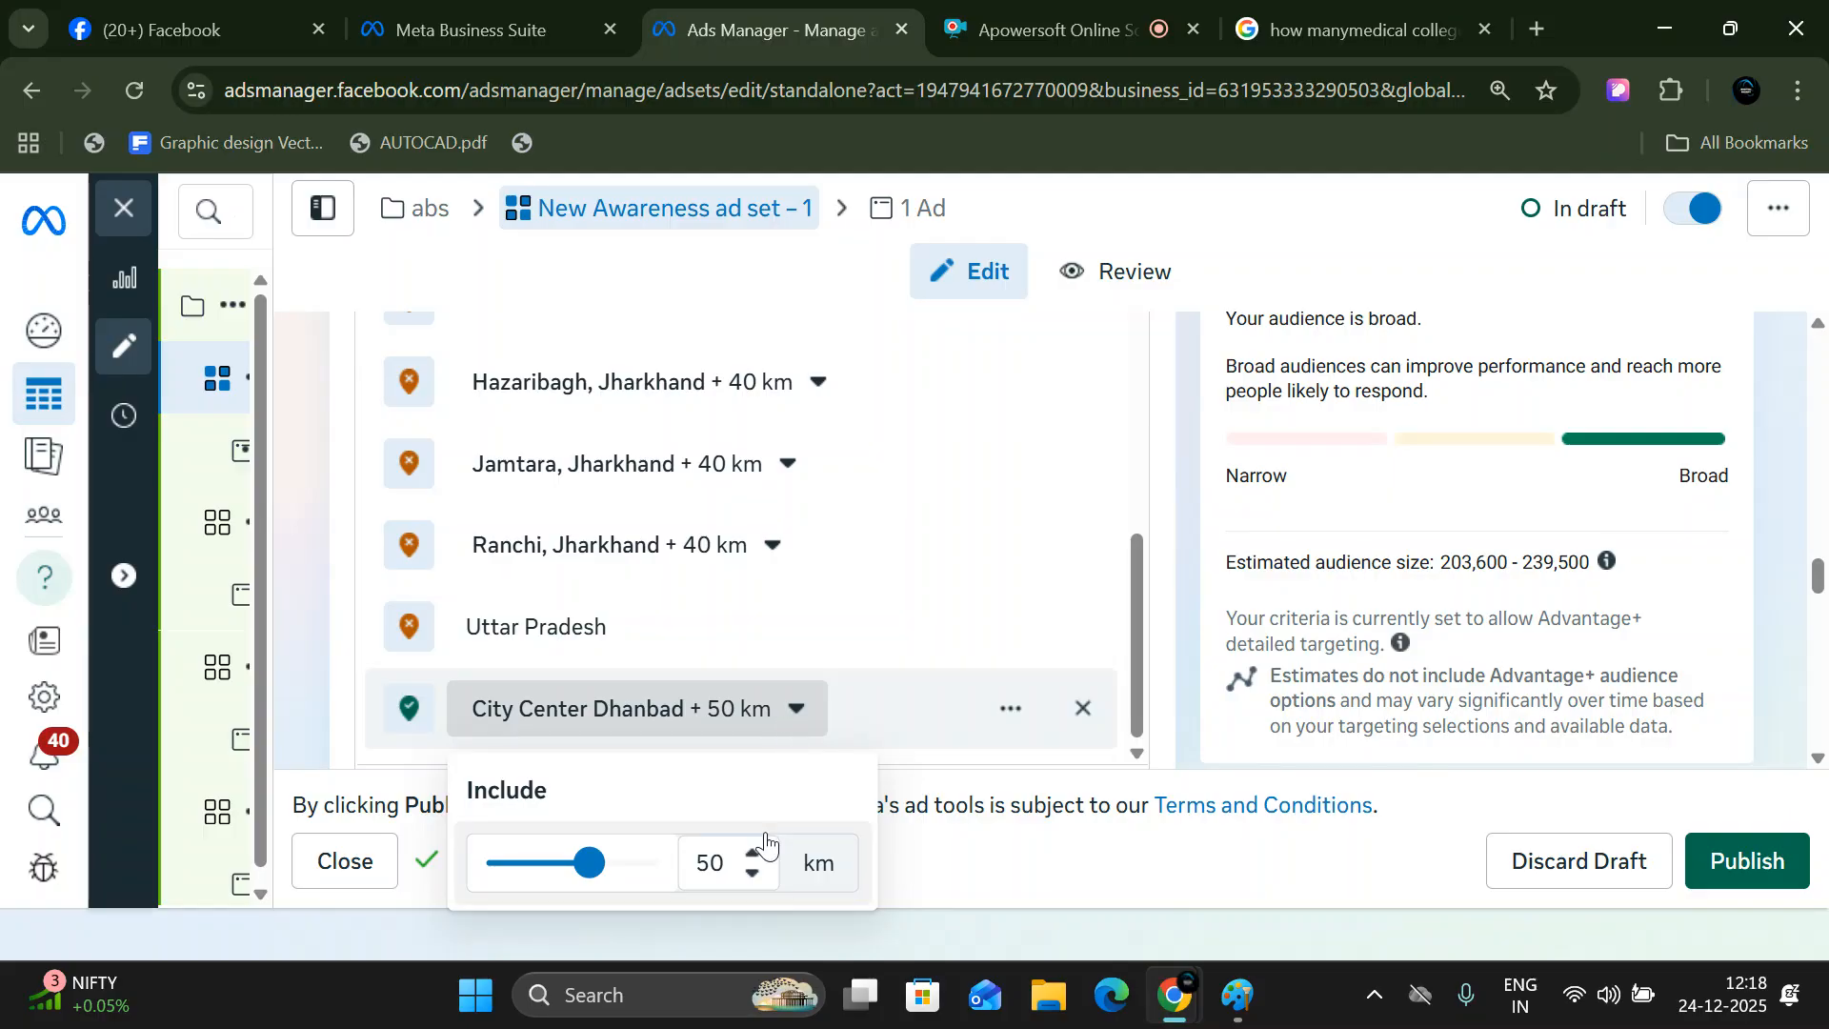
pyautogui.click(705, 862)
pyautogui.scroll(-10, 702, 863)
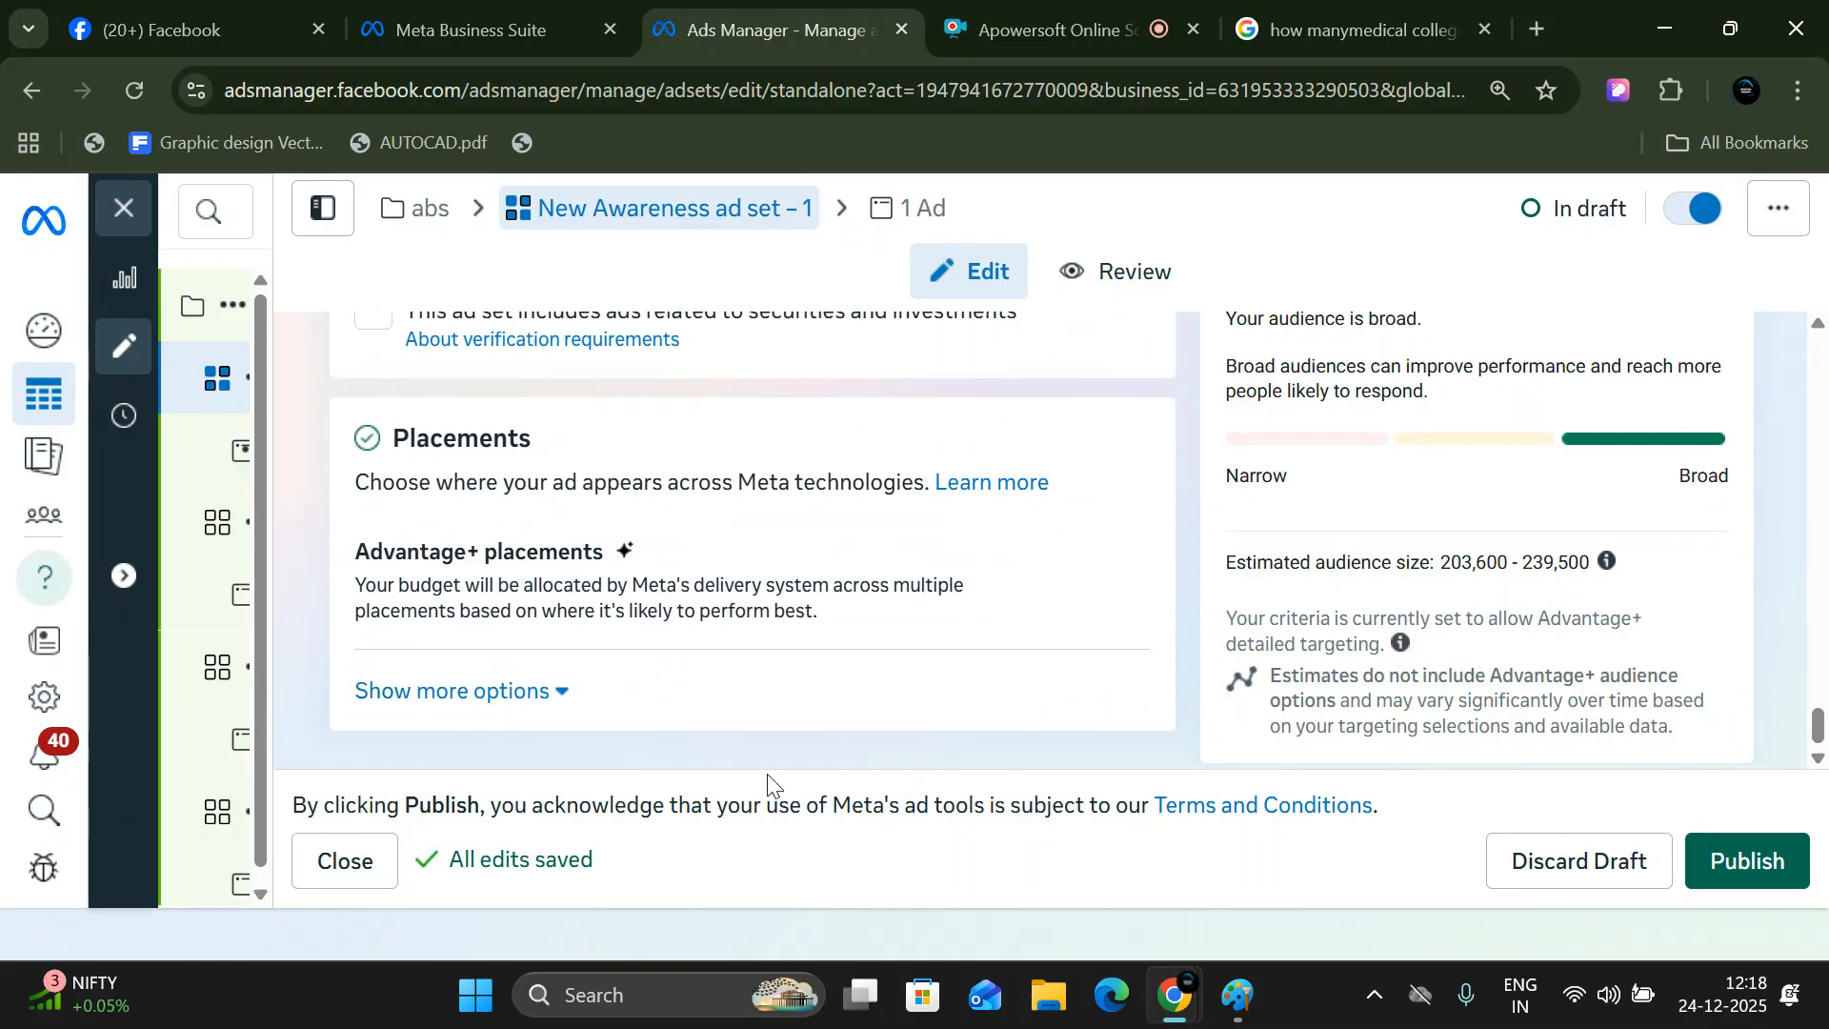
pyautogui.scroll(10, 838, 705)
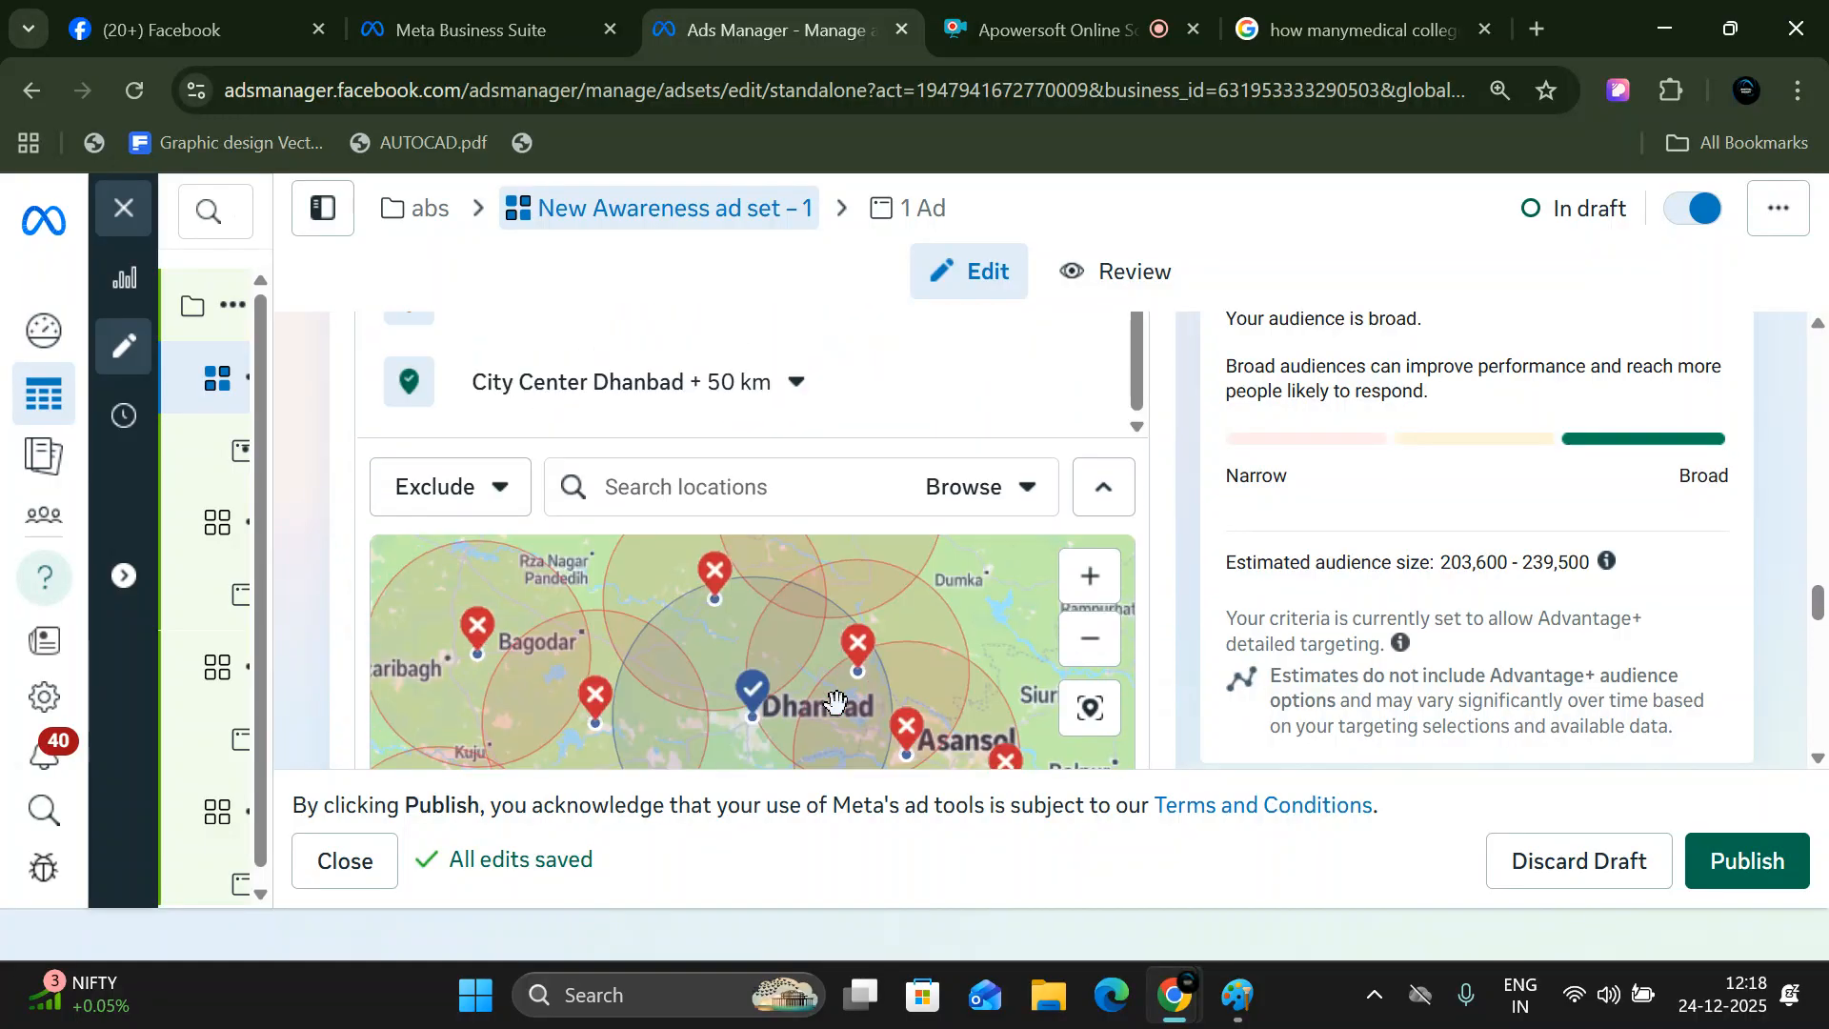
pyautogui.scroll(3, 837, 705)
pyautogui.click(782, 694)
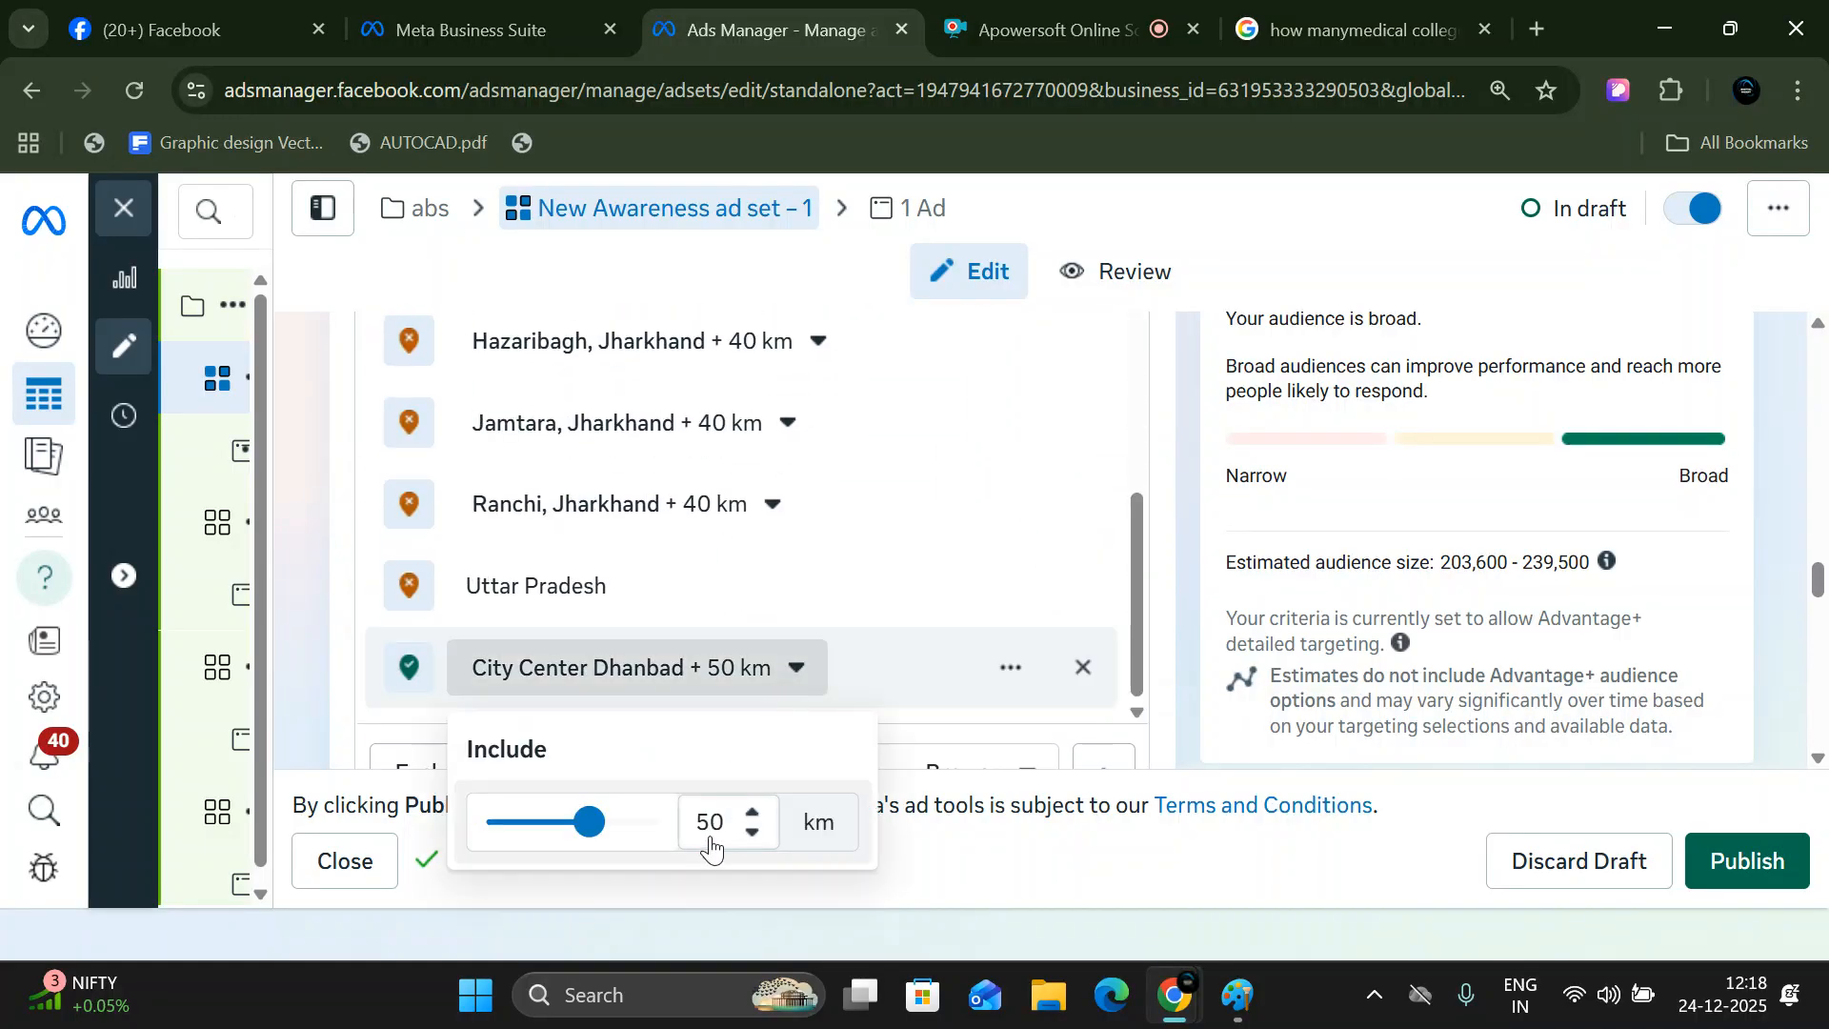
pyautogui.click(749, 813)
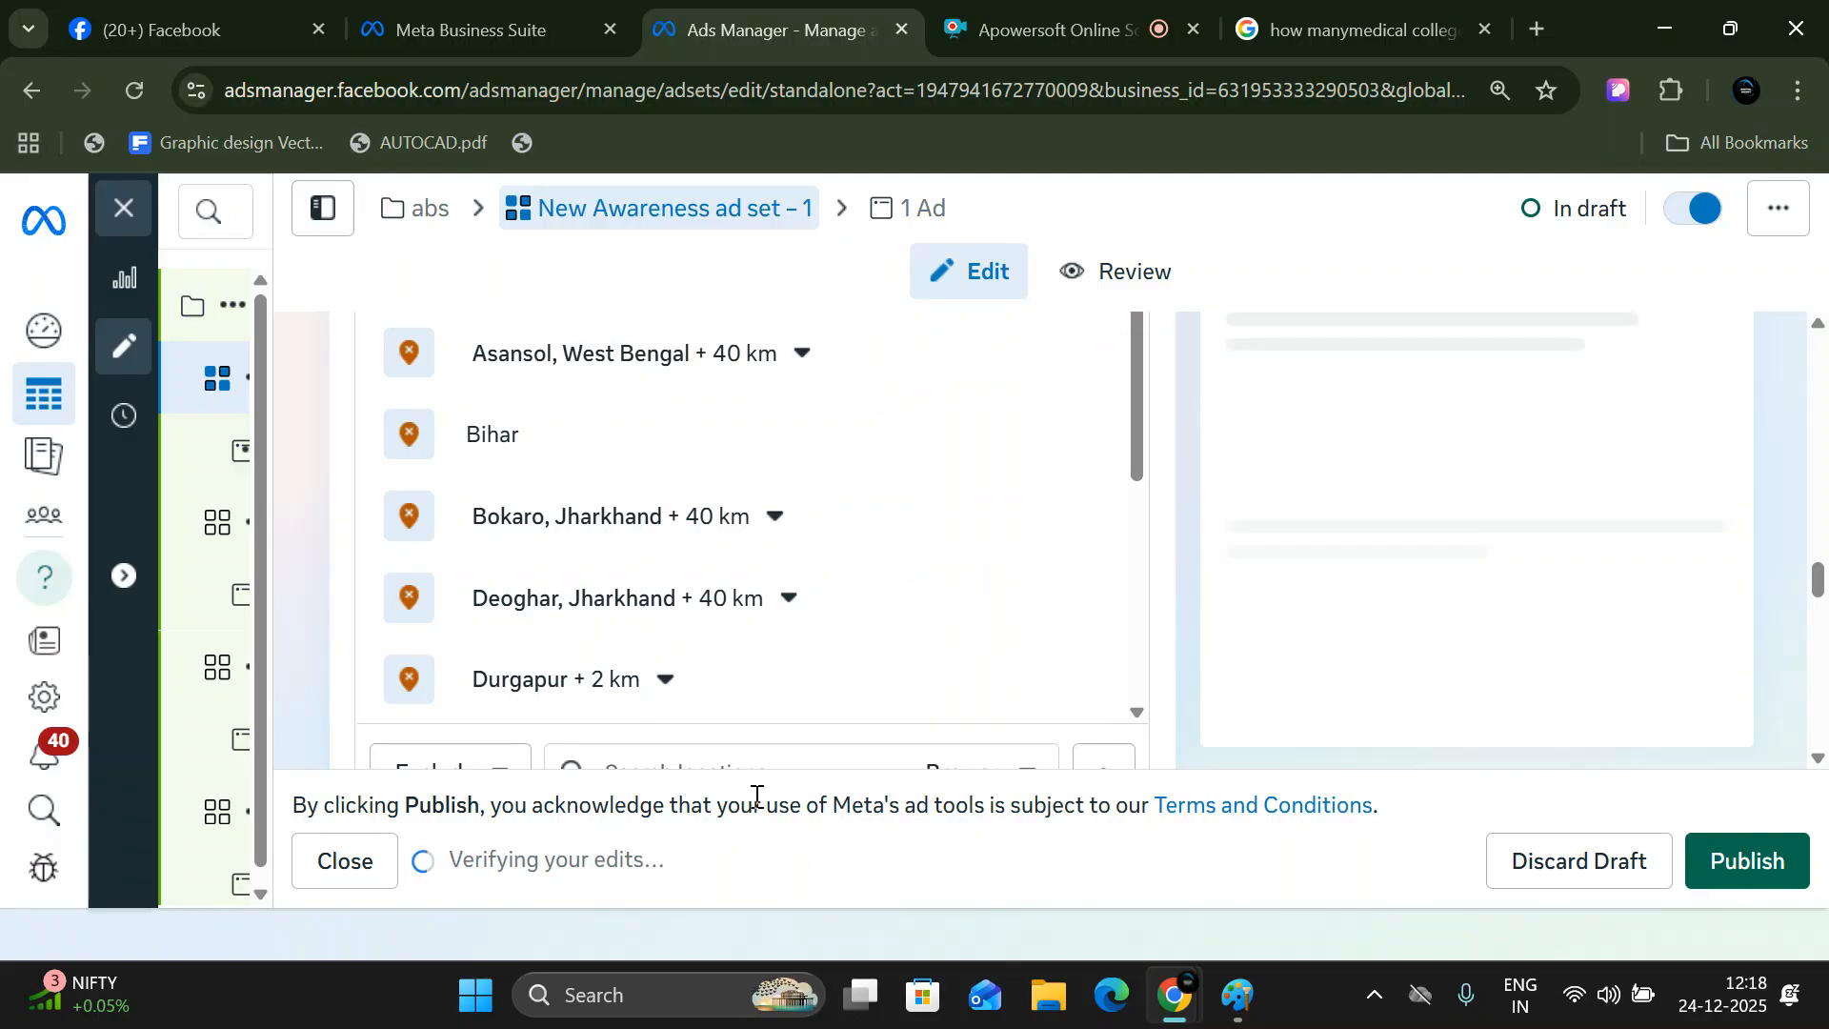
pyautogui.scroll(-5, 735, 572)
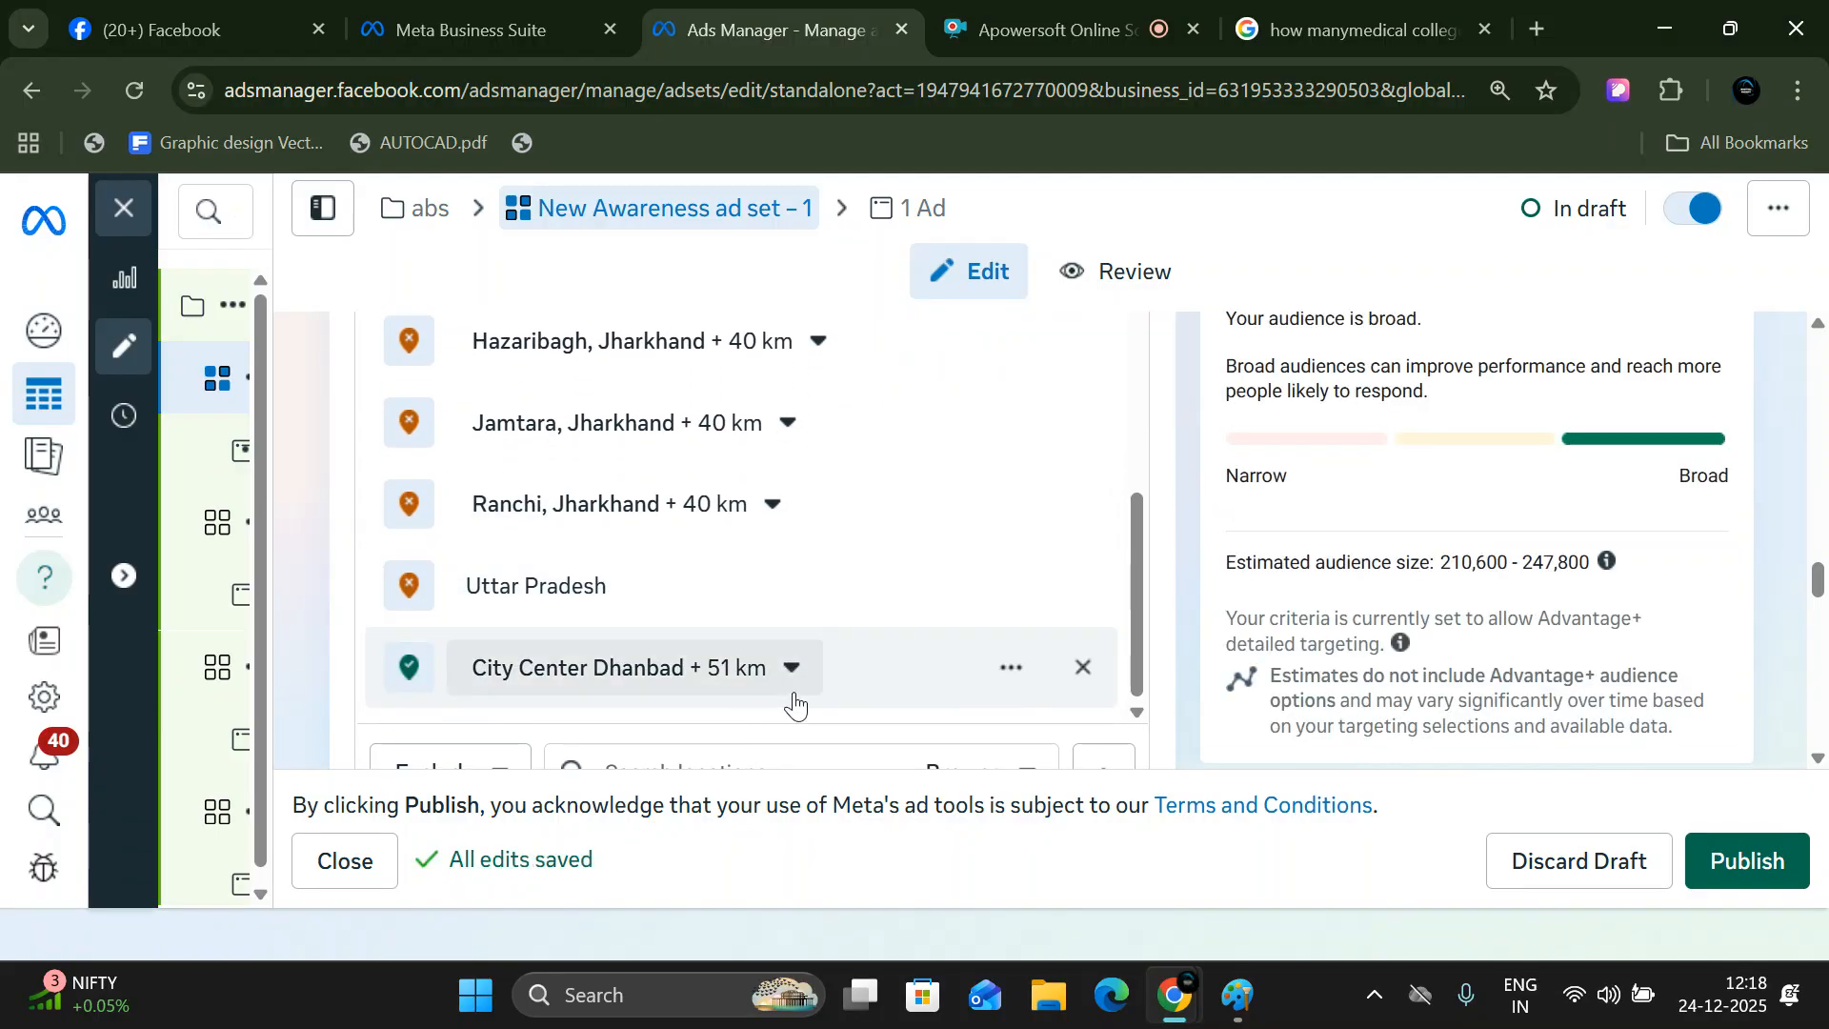
# - Reduce the radius of the included location City Center Dhanbad to 47 km
pyautogui.click(788, 681)
pyautogui.click(752, 834)
pyautogui.click(753, 834)
pyautogui.click(752, 833)
pyautogui.click(753, 833)
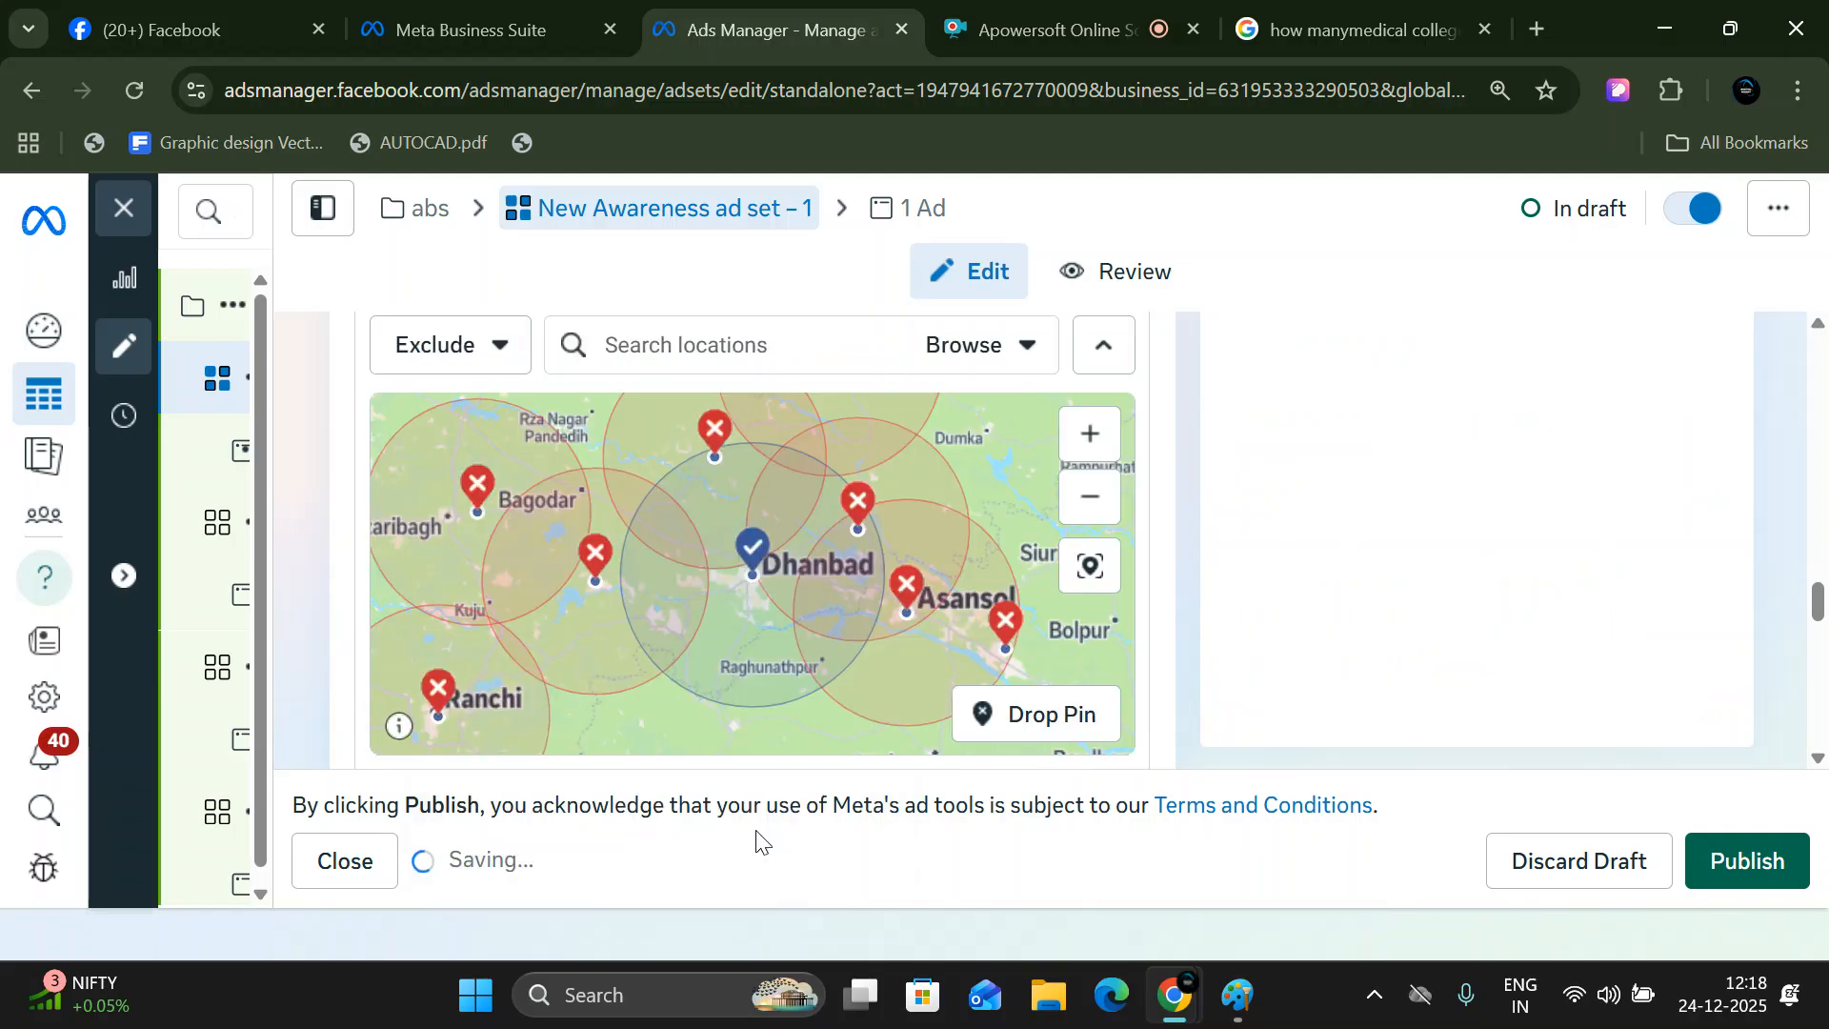
pyautogui.scroll(-5, 747, 724)
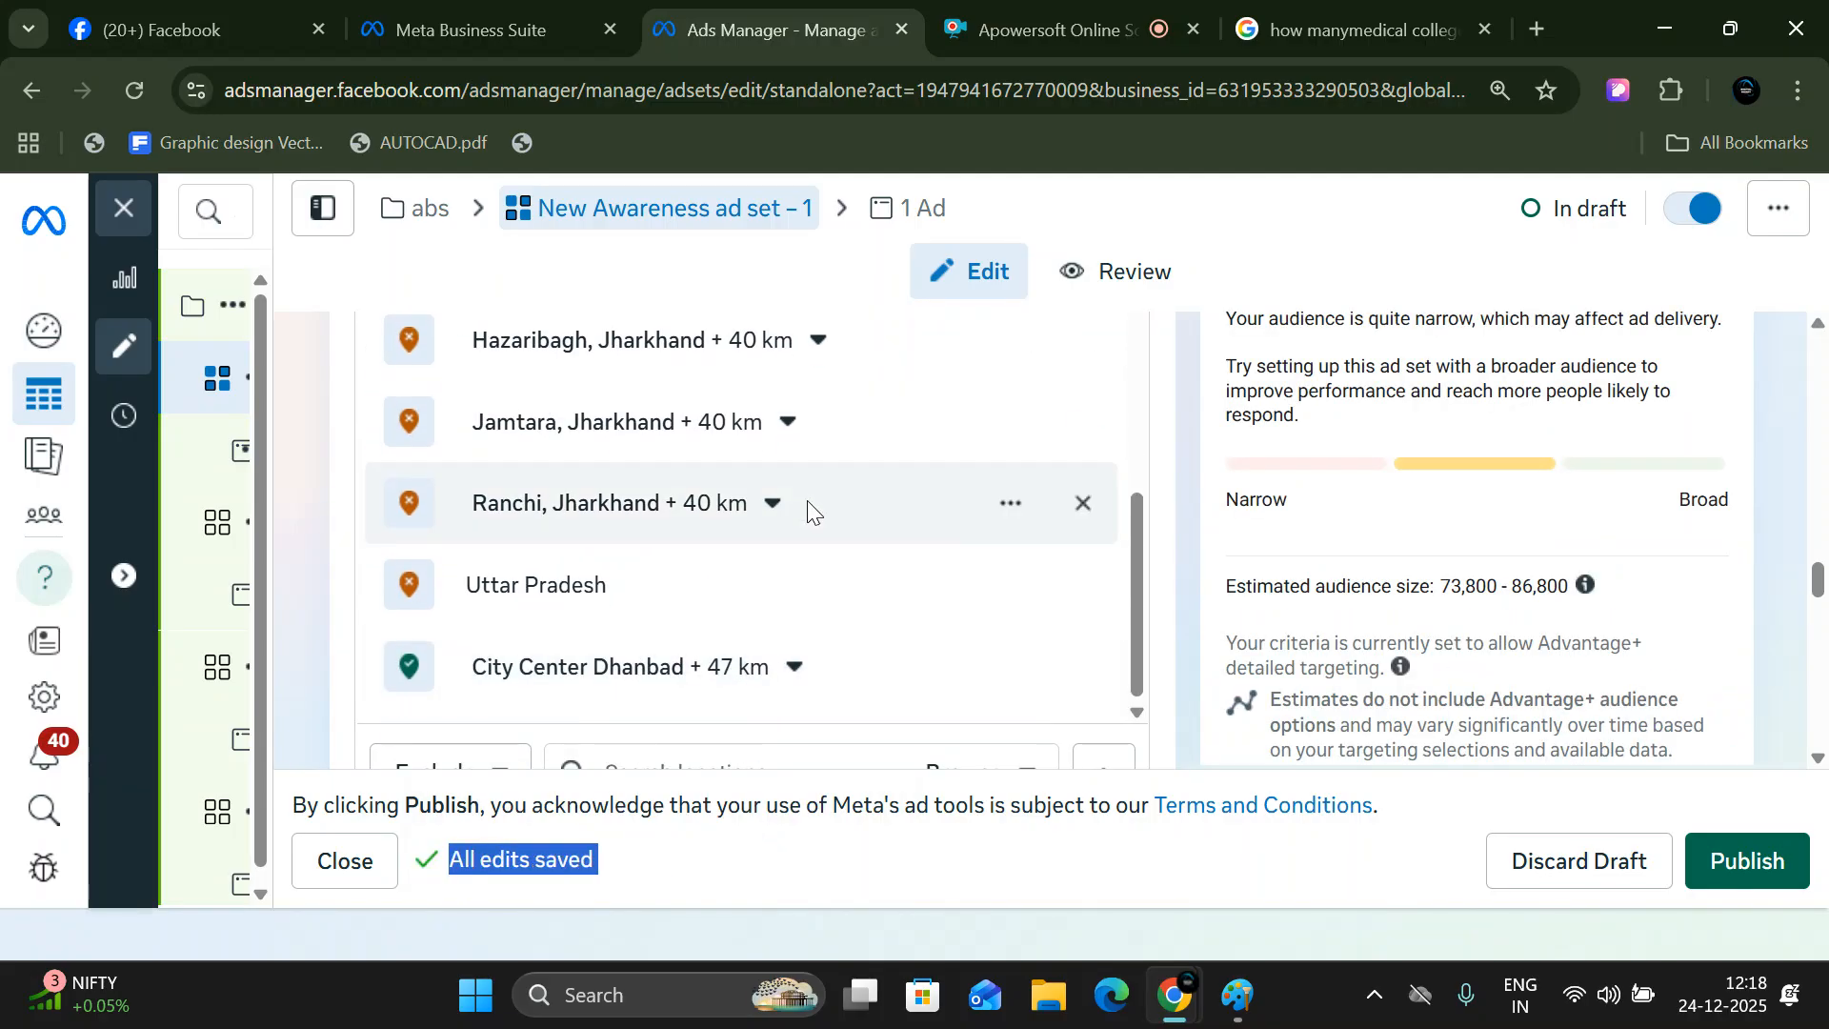
# - Lower the radius around the included location City Center Dhanbad to 40 km
pyautogui.scroll(-4, 808, 511)
pyautogui.scroll(3, 818, 514)
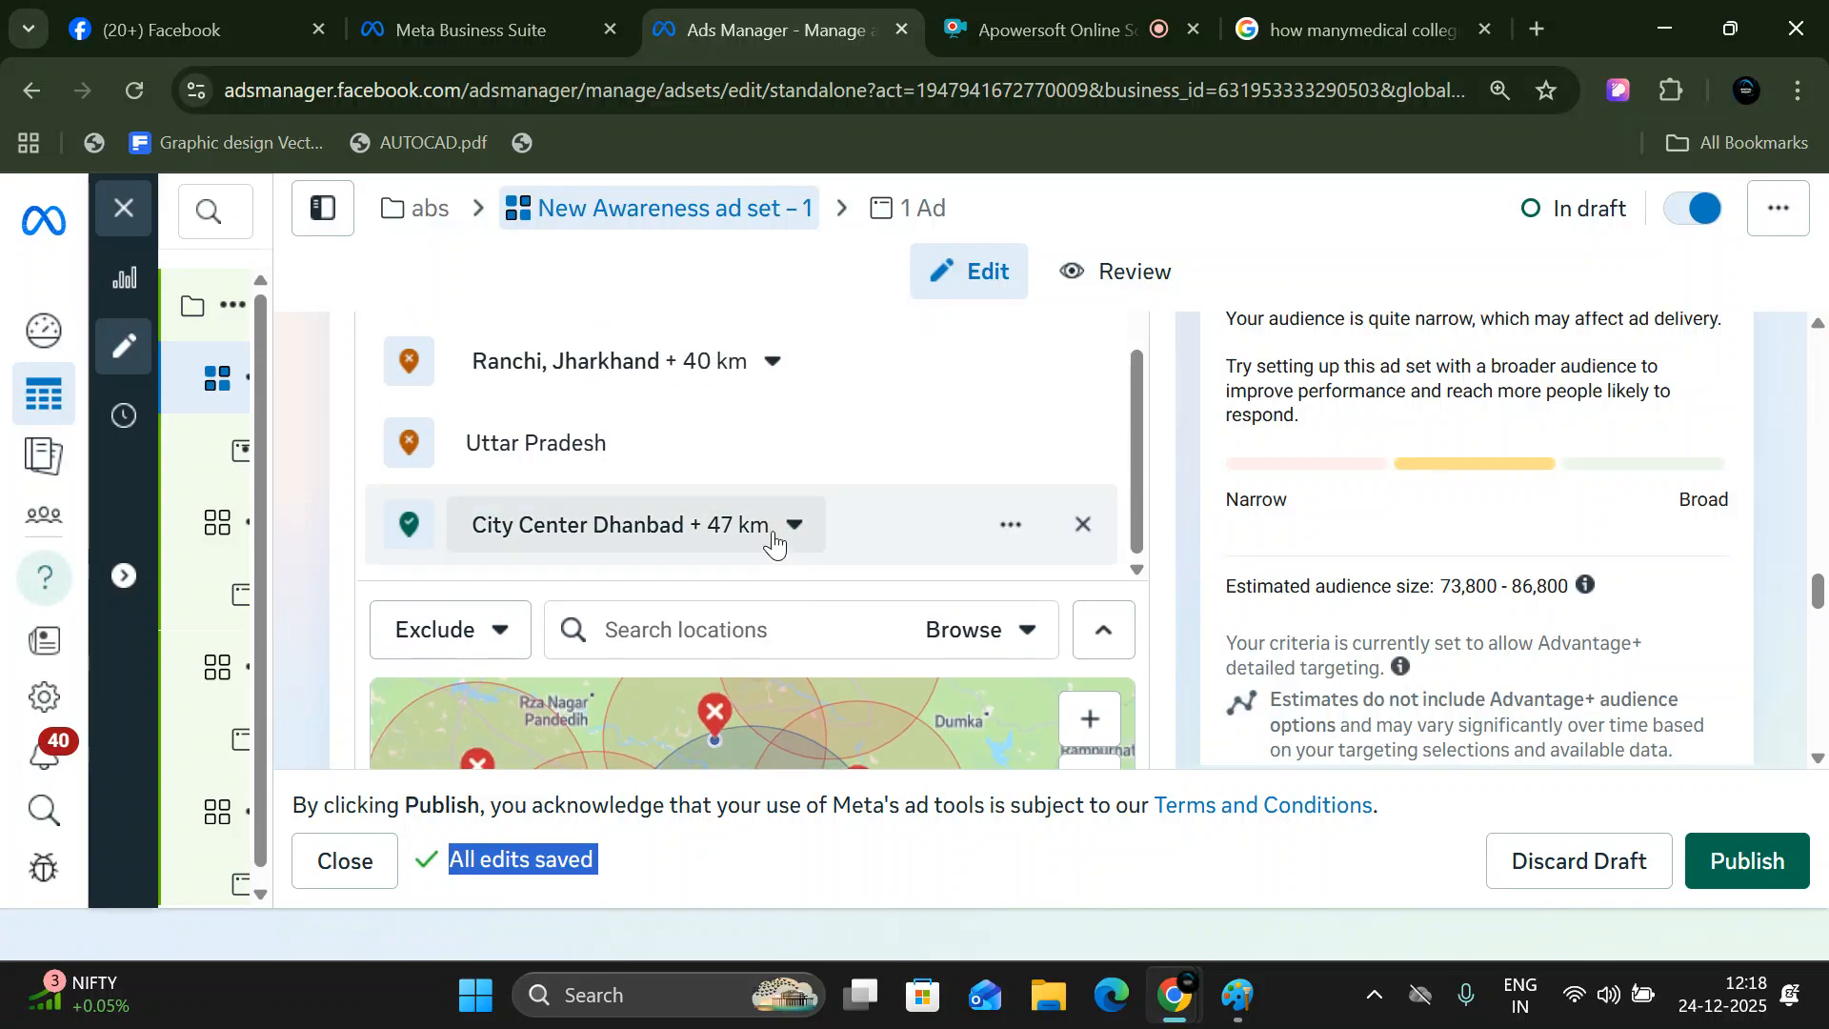
pyautogui.click(773, 544)
pyautogui.click(752, 698)
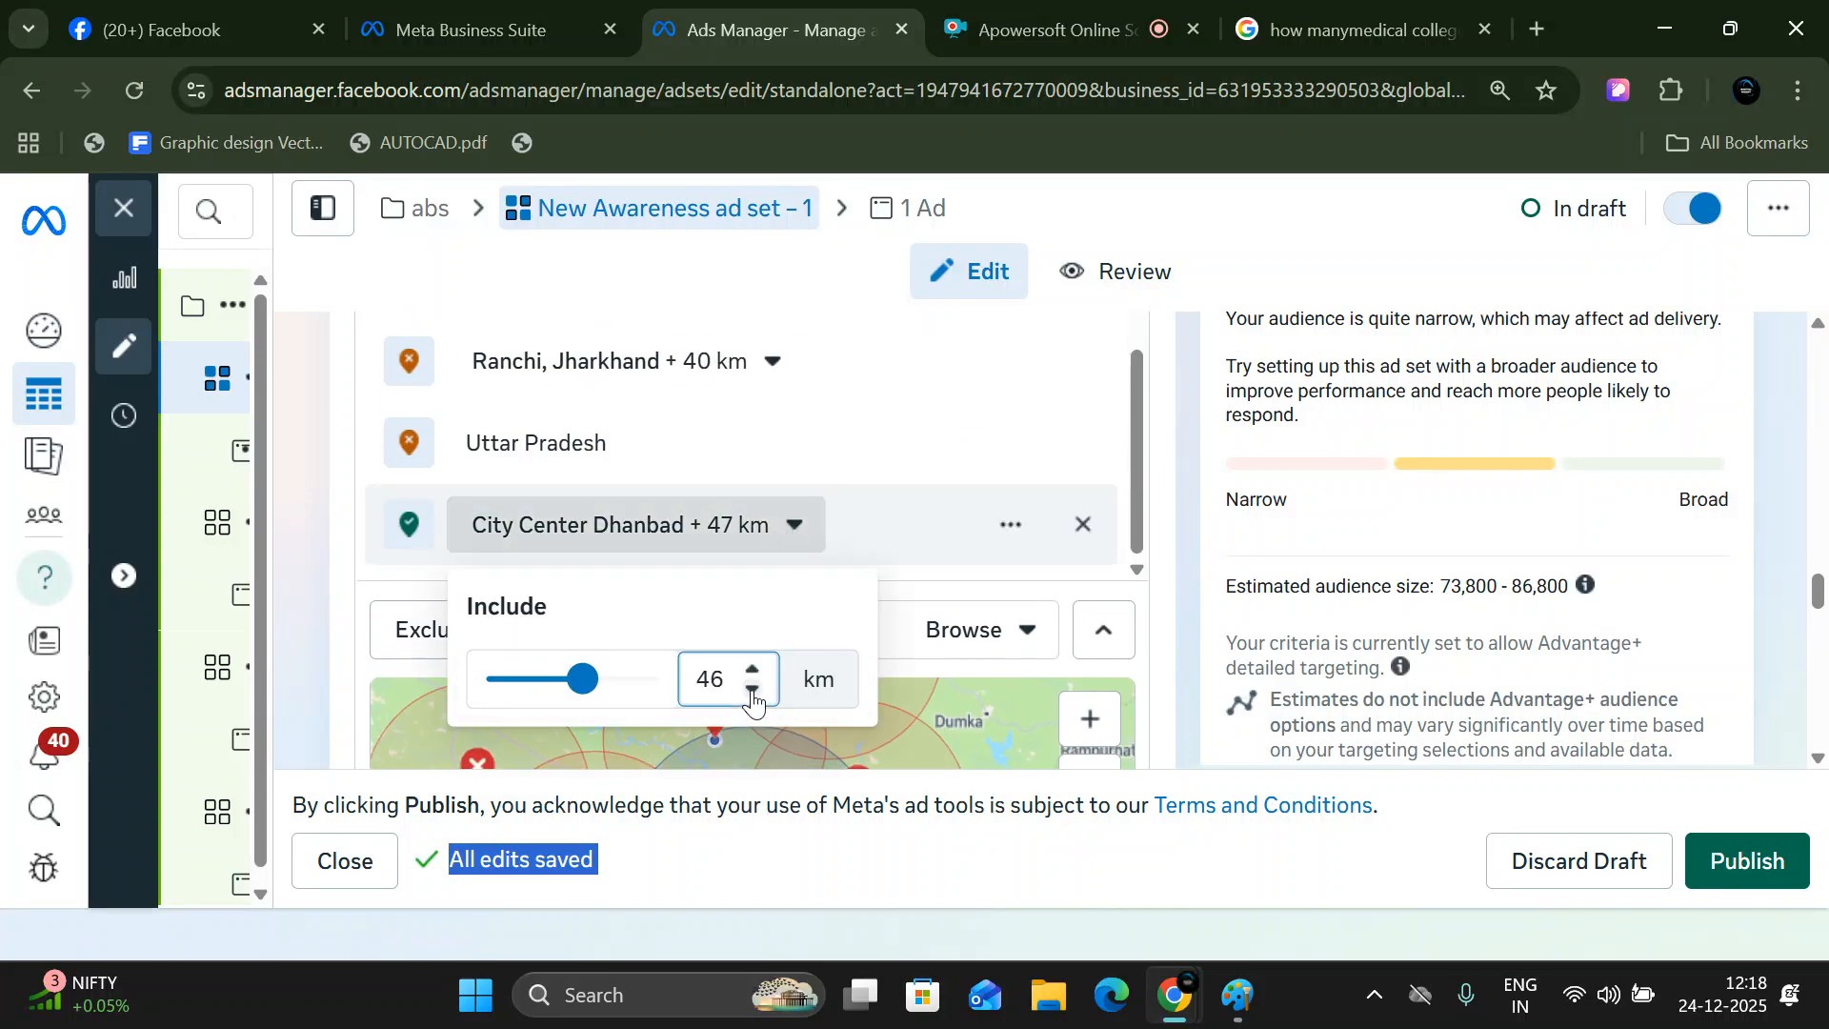
pyautogui.click(753, 690)
pyautogui.click(753, 690)
pyautogui.click(753, 689)
pyautogui.click(753, 690)
pyautogui.click(753, 689)
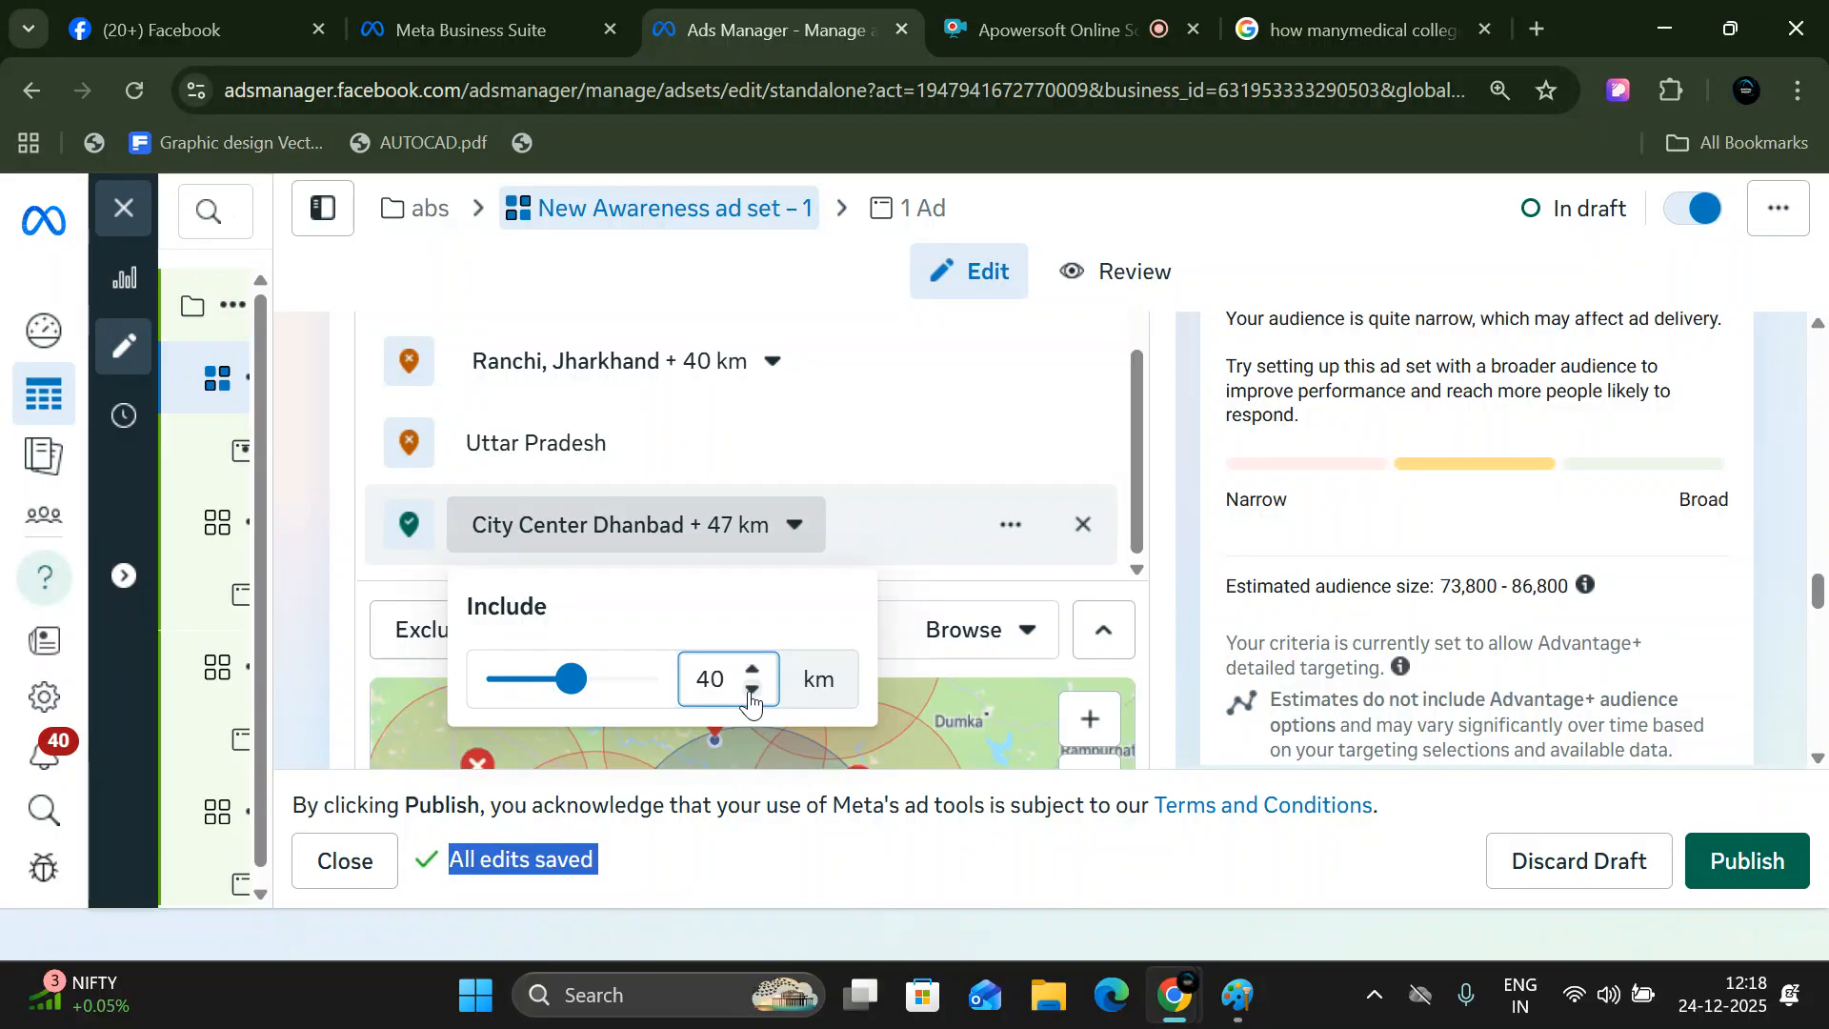
pyautogui.scroll(-2, 797, 522)
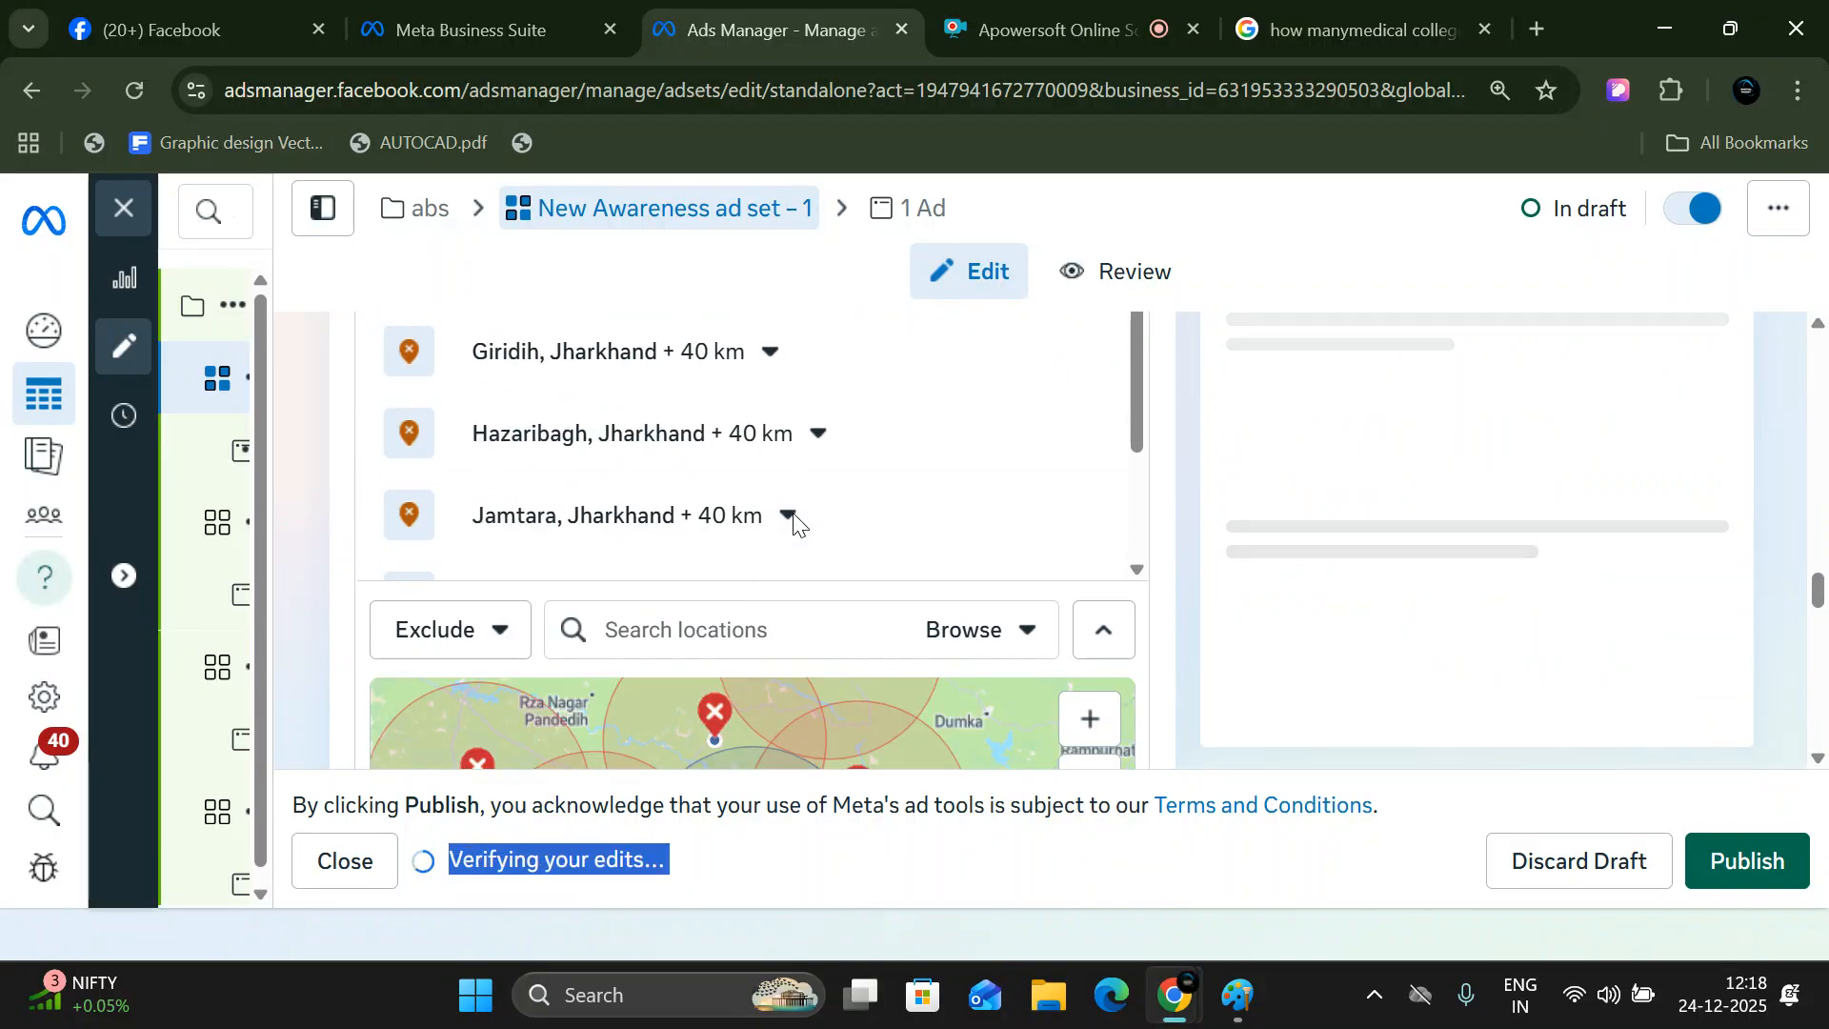
# - Decrease the included City Center Dhanbad radius to 39 km
pyautogui.scroll(-2, 790, 499)
pyautogui.click(794, 527)
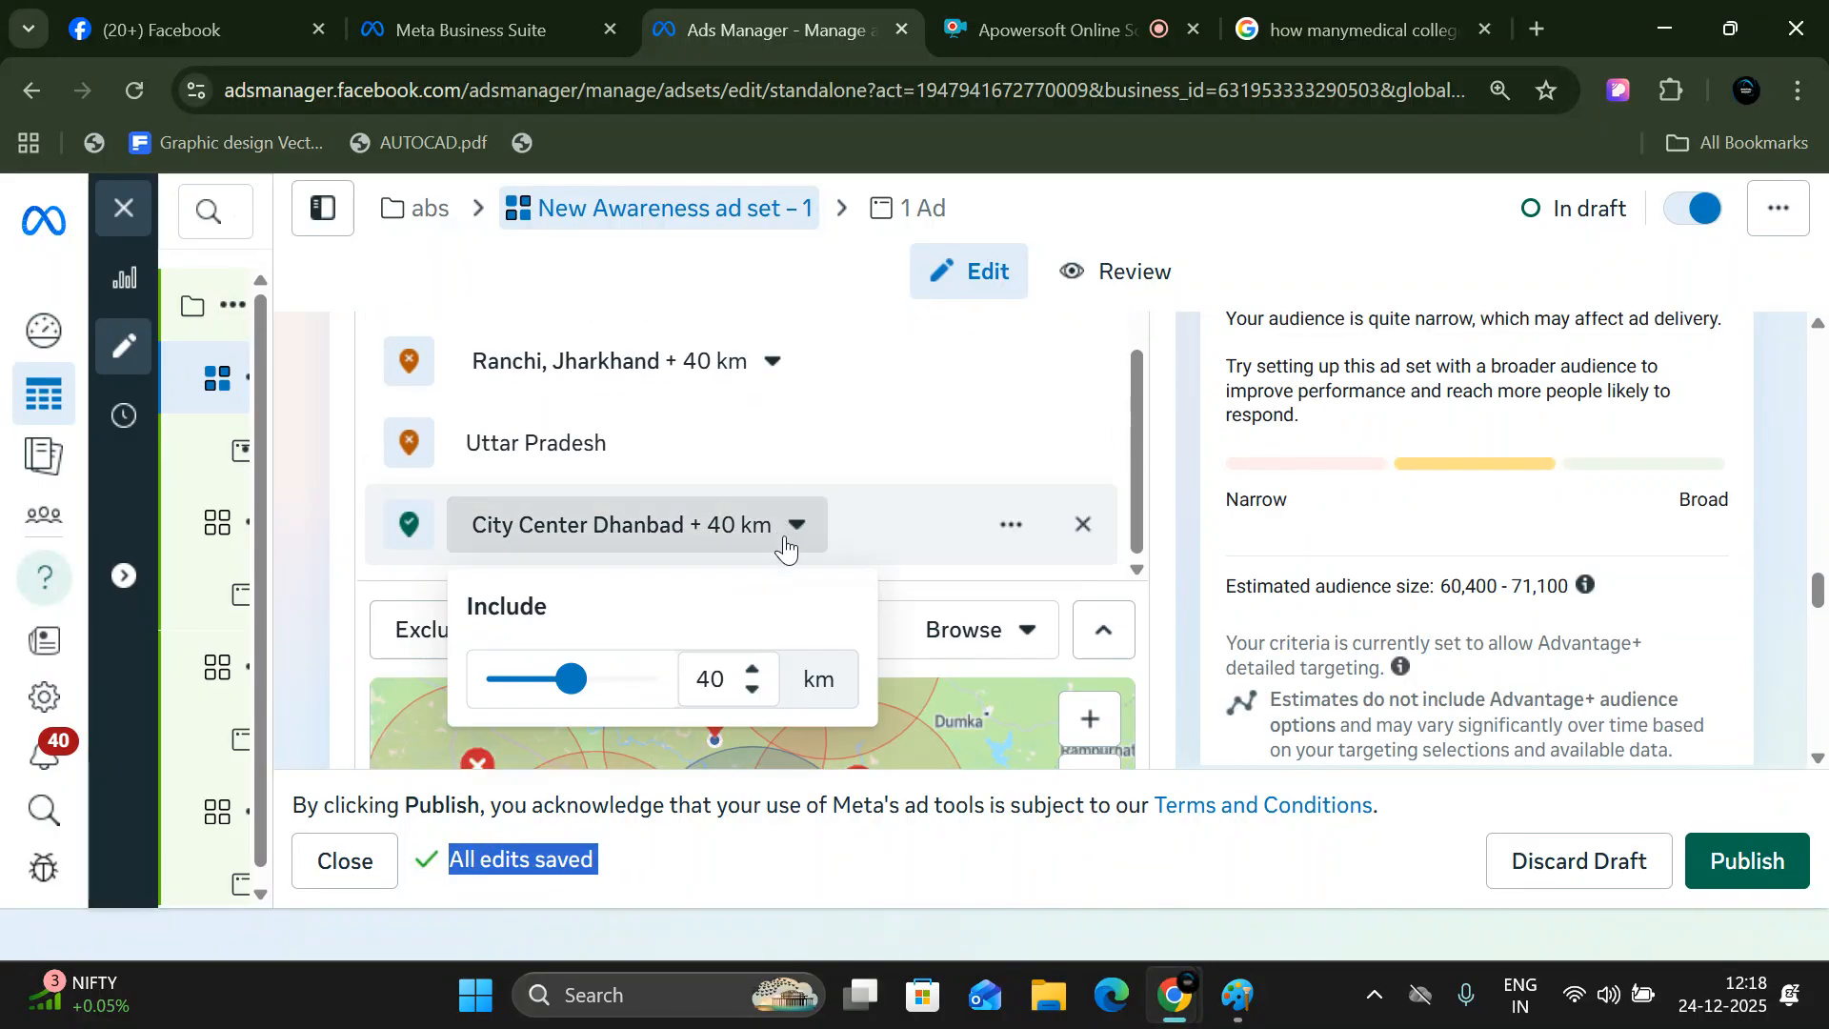
pyautogui.click(753, 690)
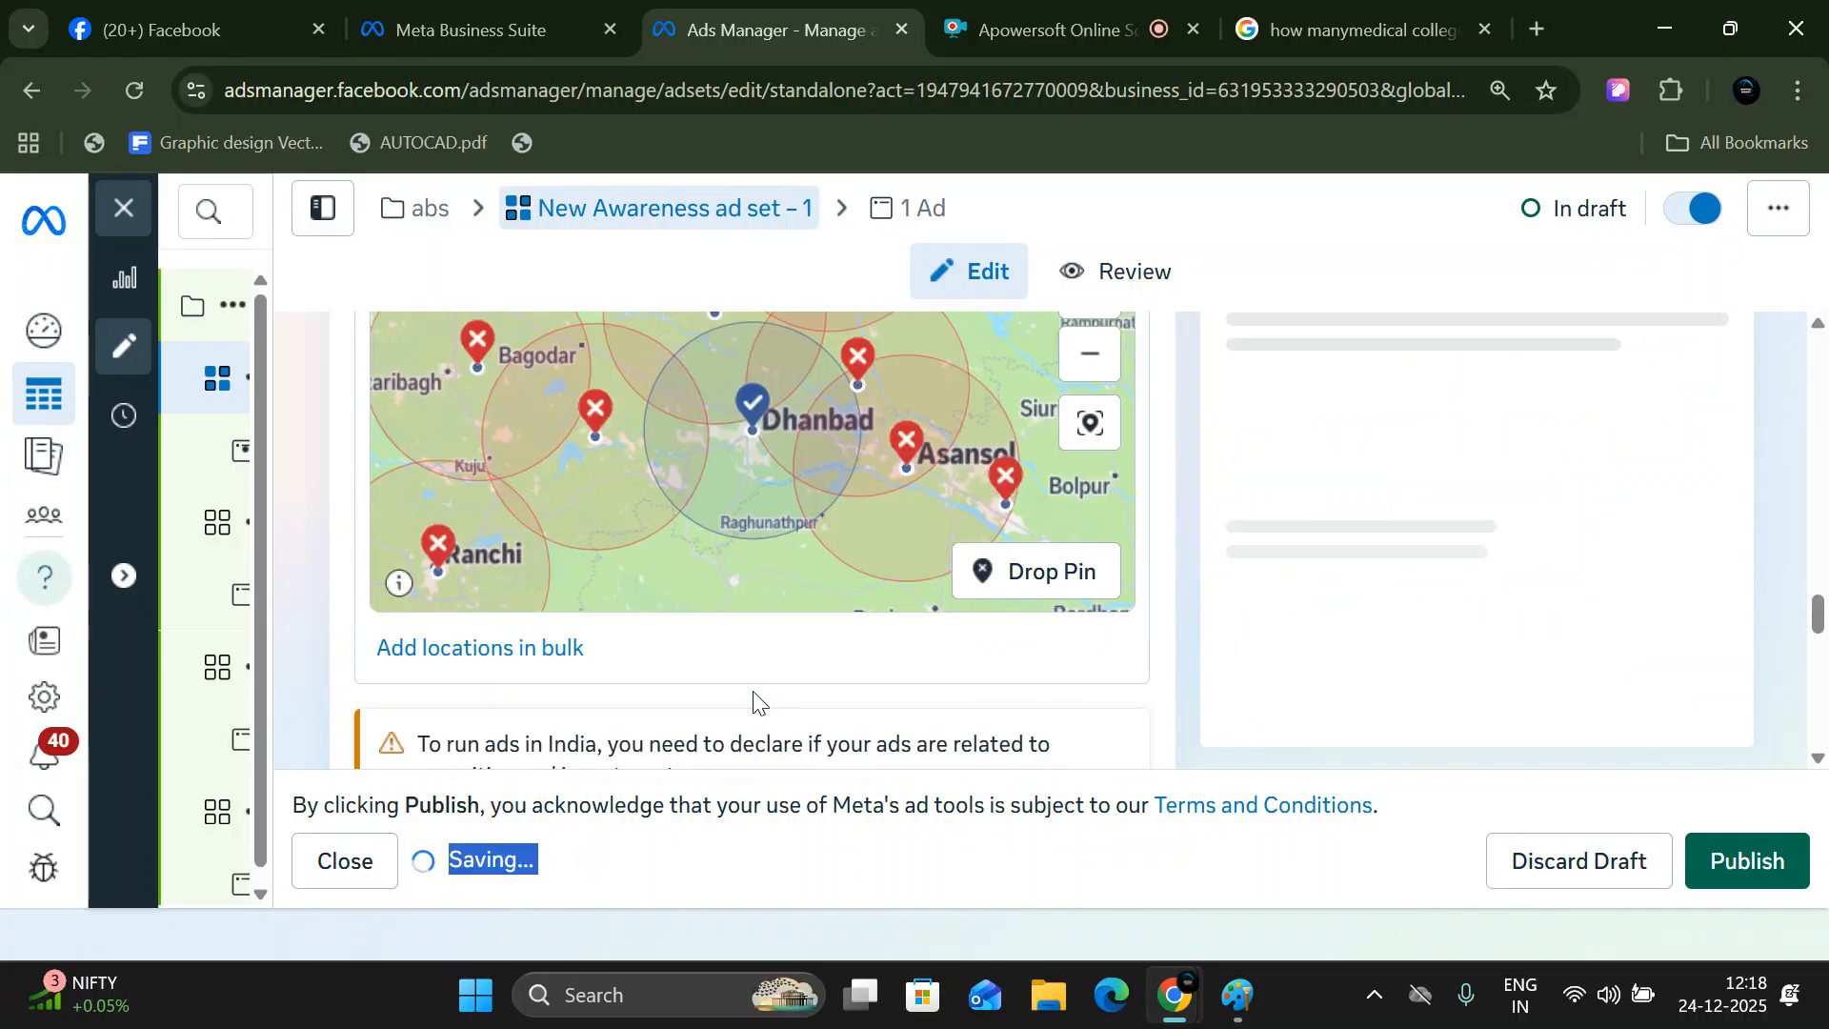
pyautogui.scroll(-3, 776, 533)
pyautogui.scroll(-1, 770, 536)
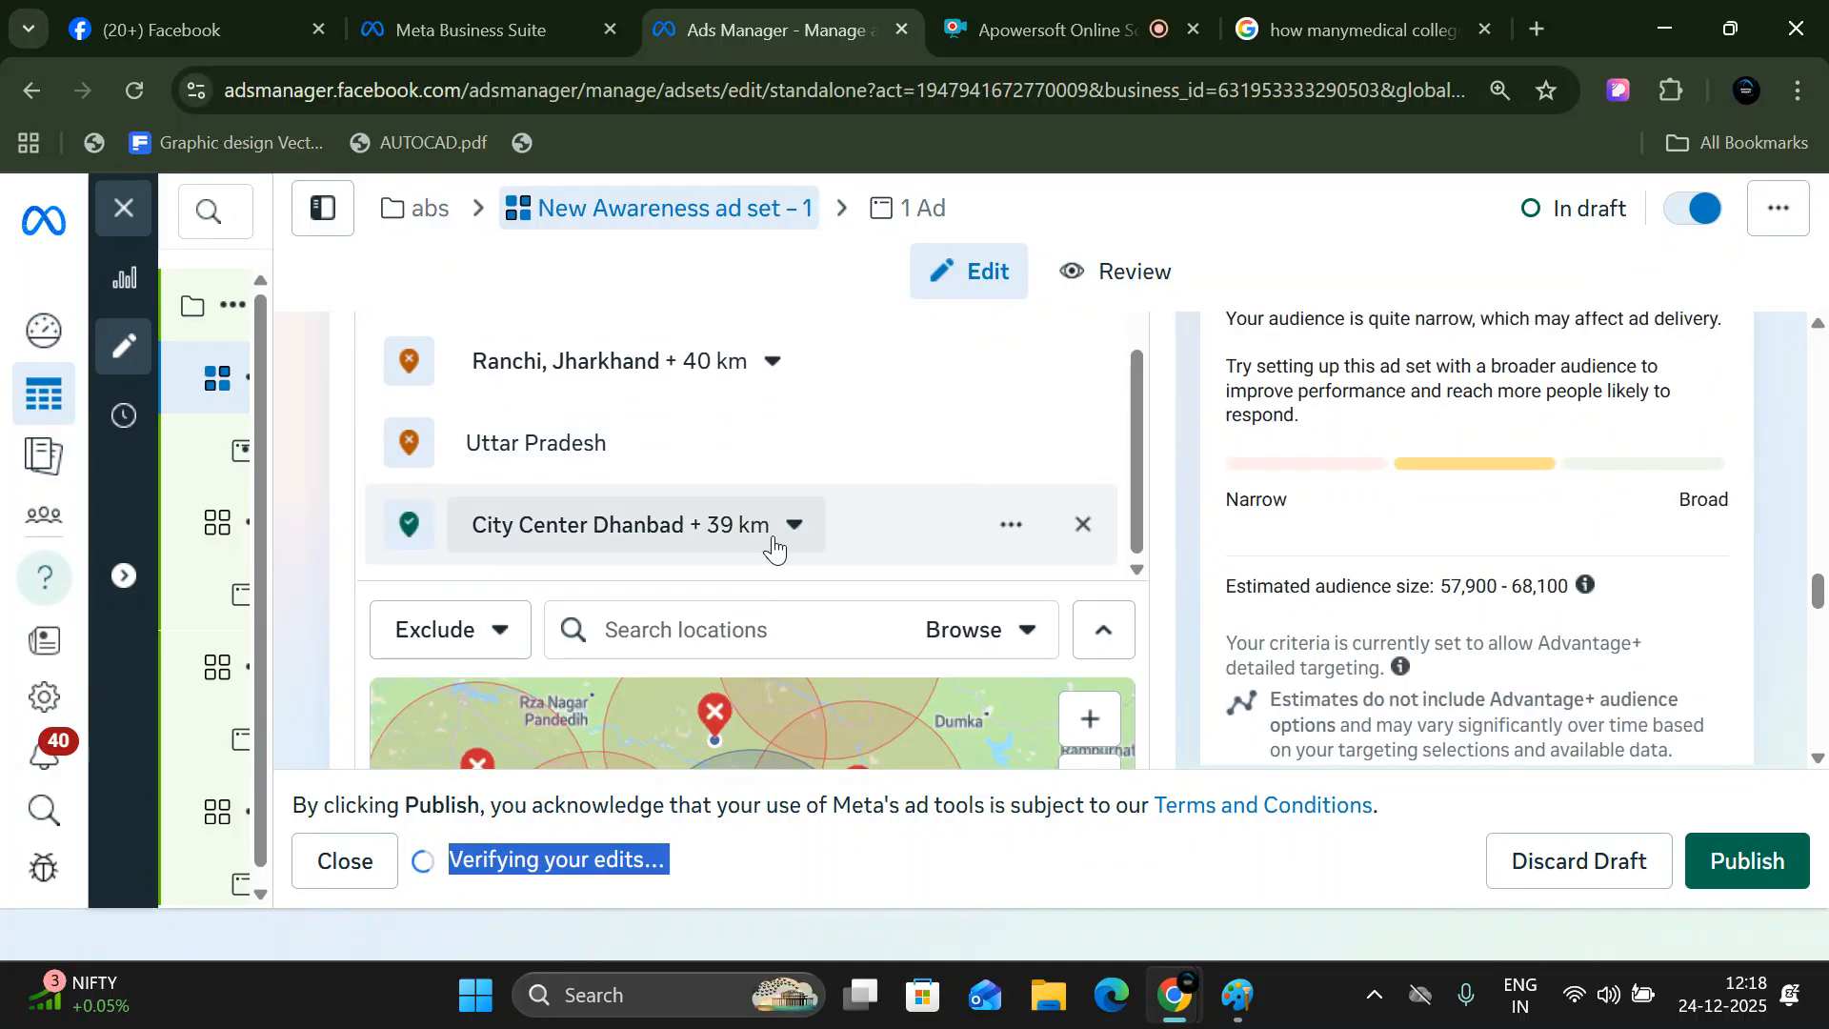
# - Reduce the included City Center Dhanbad radius to 37 km
pyautogui.click(776, 538)
pyautogui.click(753, 689)
pyautogui.click(752, 690)
pyautogui.scroll(-3, 767, 543)
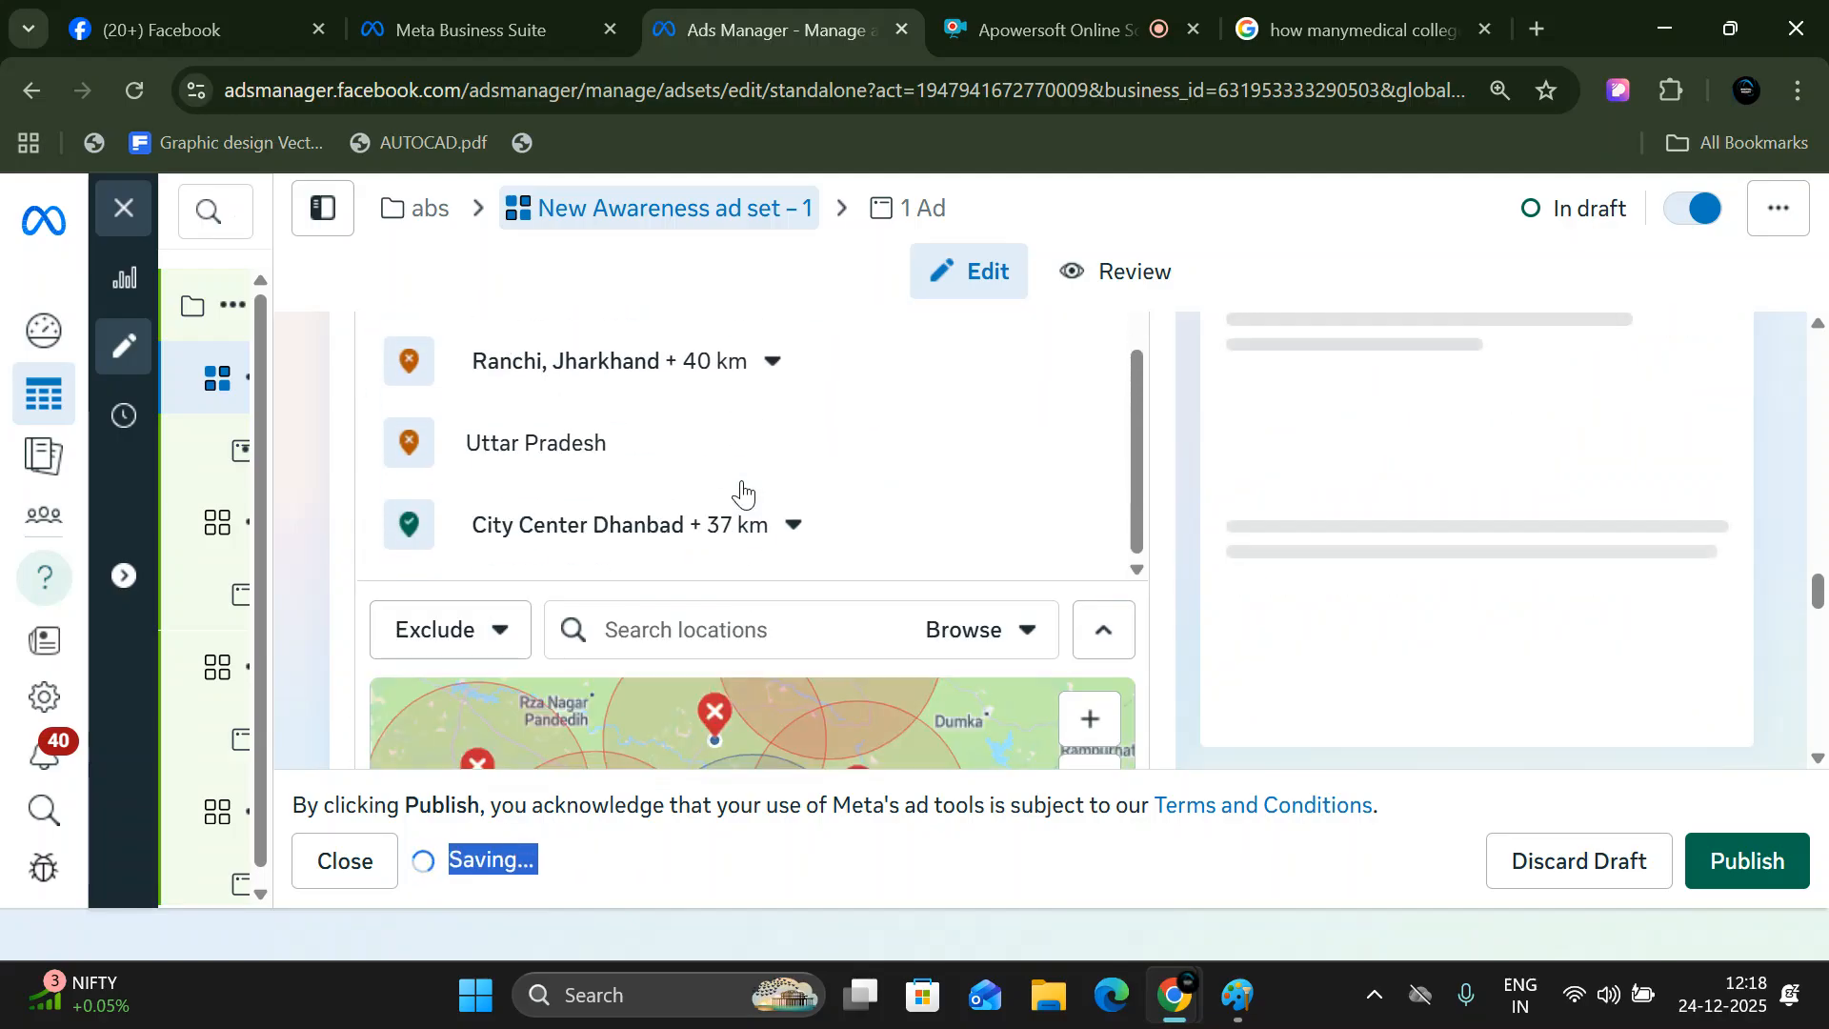
# - Lower the included City Center Dhanbad radius to 36 km
pyautogui.click(793, 527)
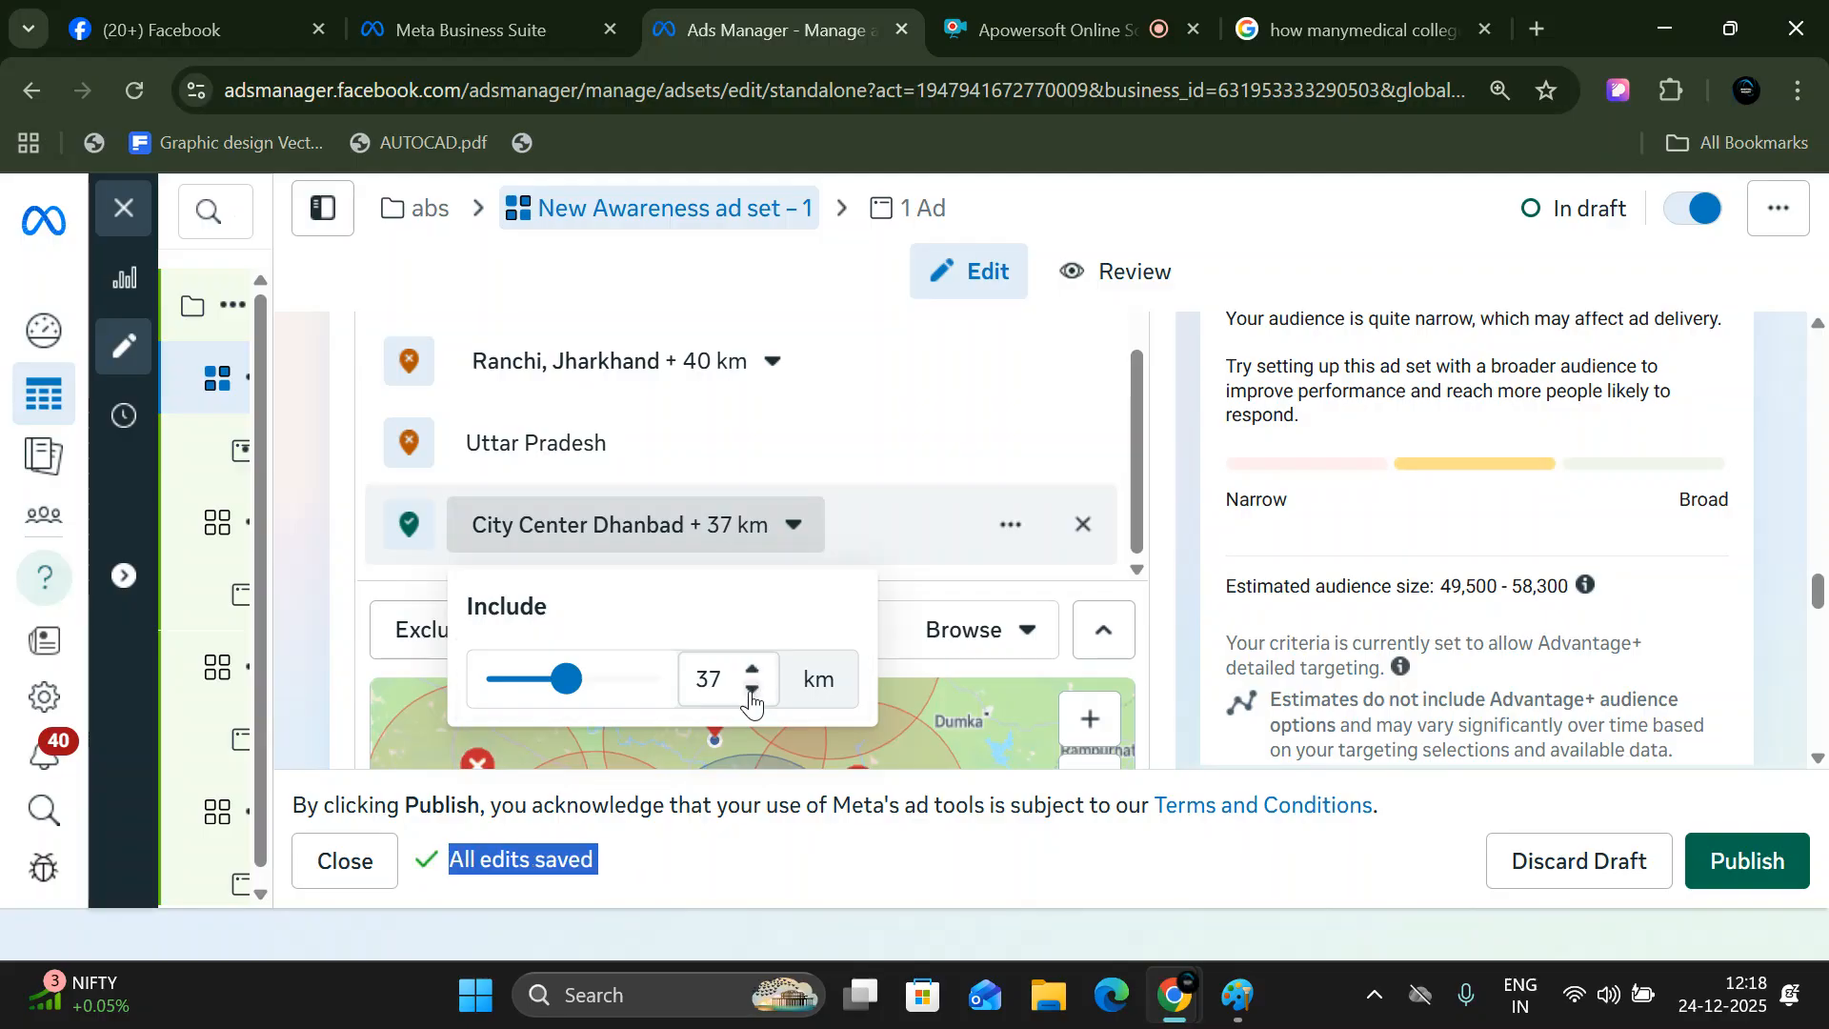
pyautogui.click(752, 690)
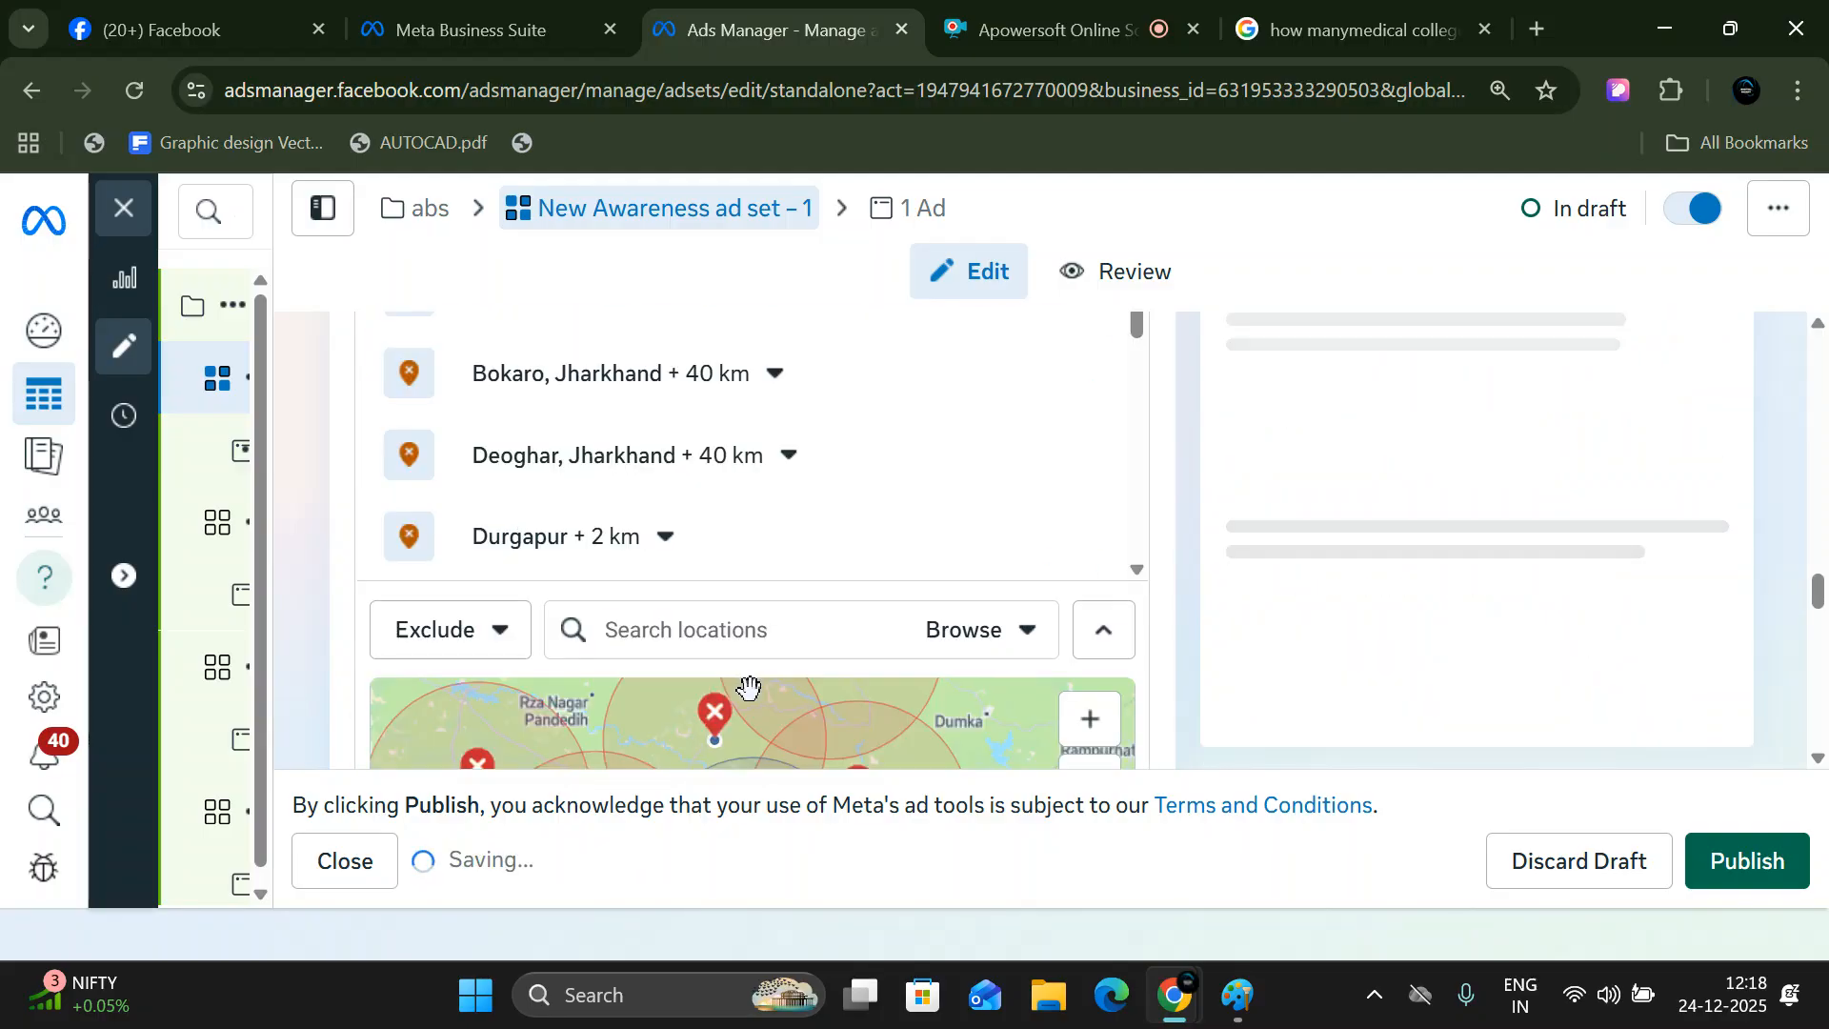
pyautogui.moveTo(253, 523)
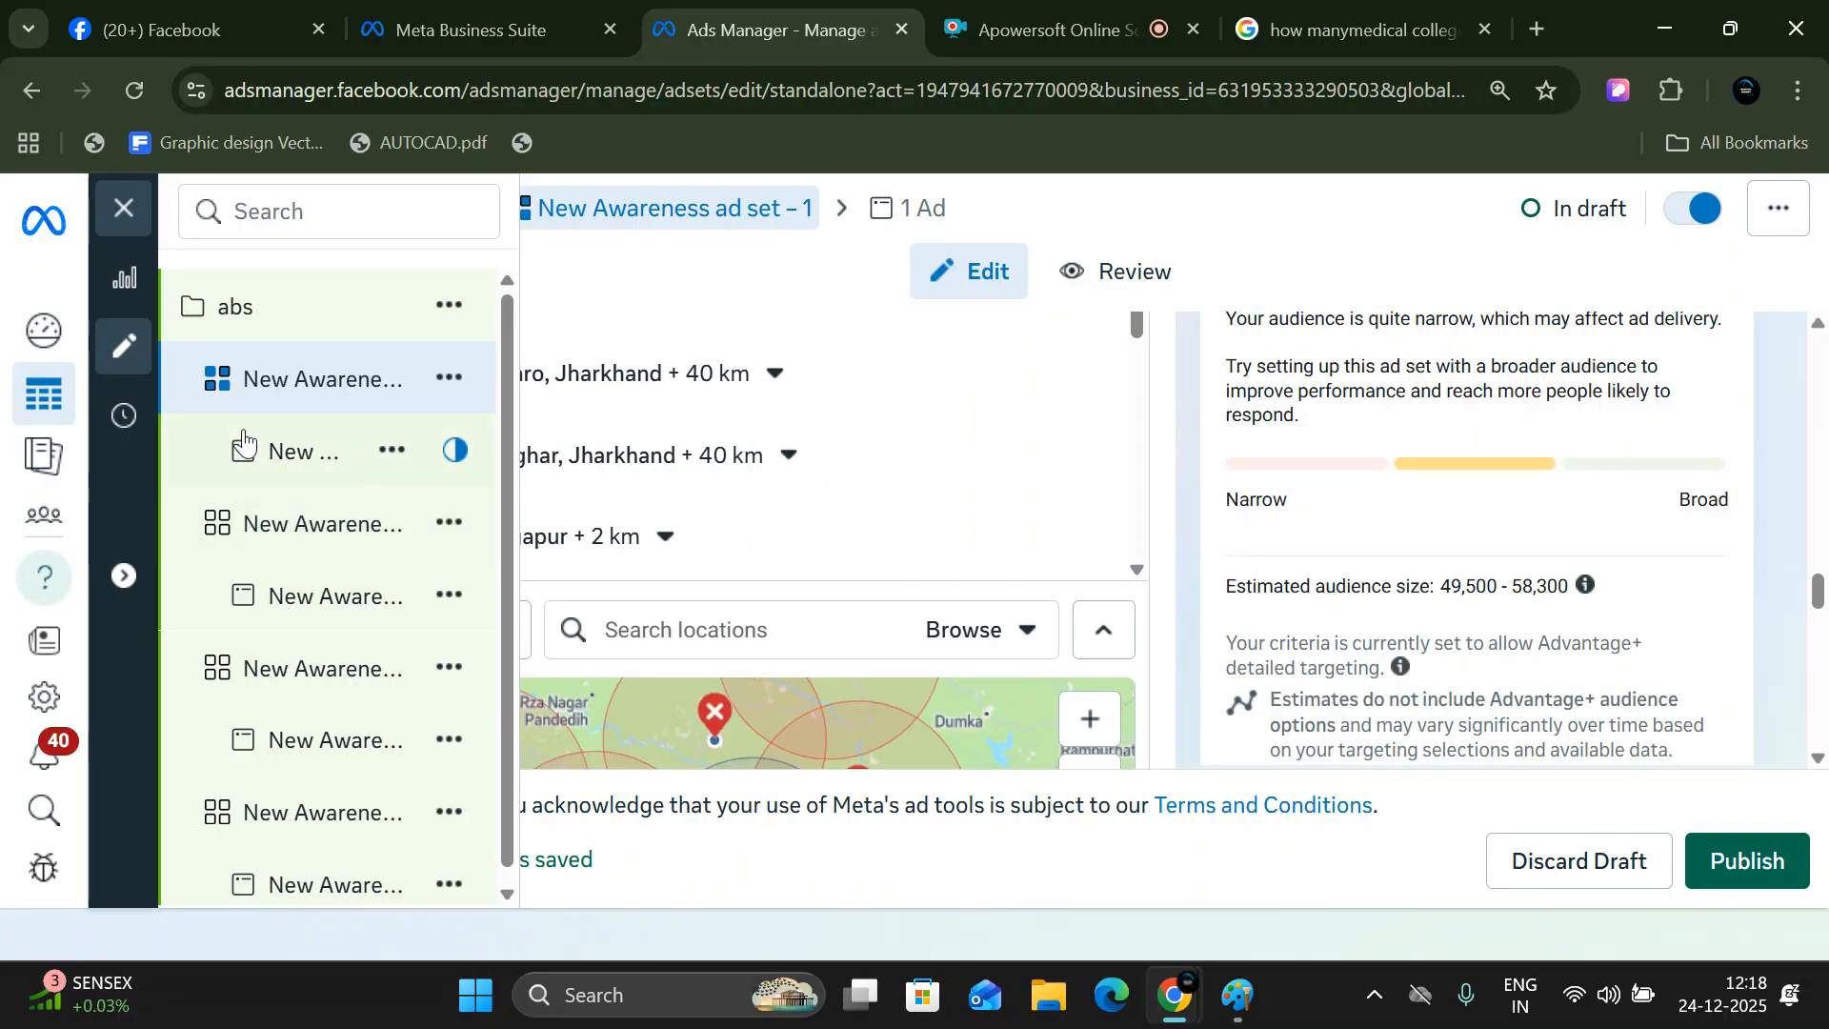
# - Set the radius of the included location City Center Dhanbad to 25 km
pyautogui.scroll(-5, 719, 473)
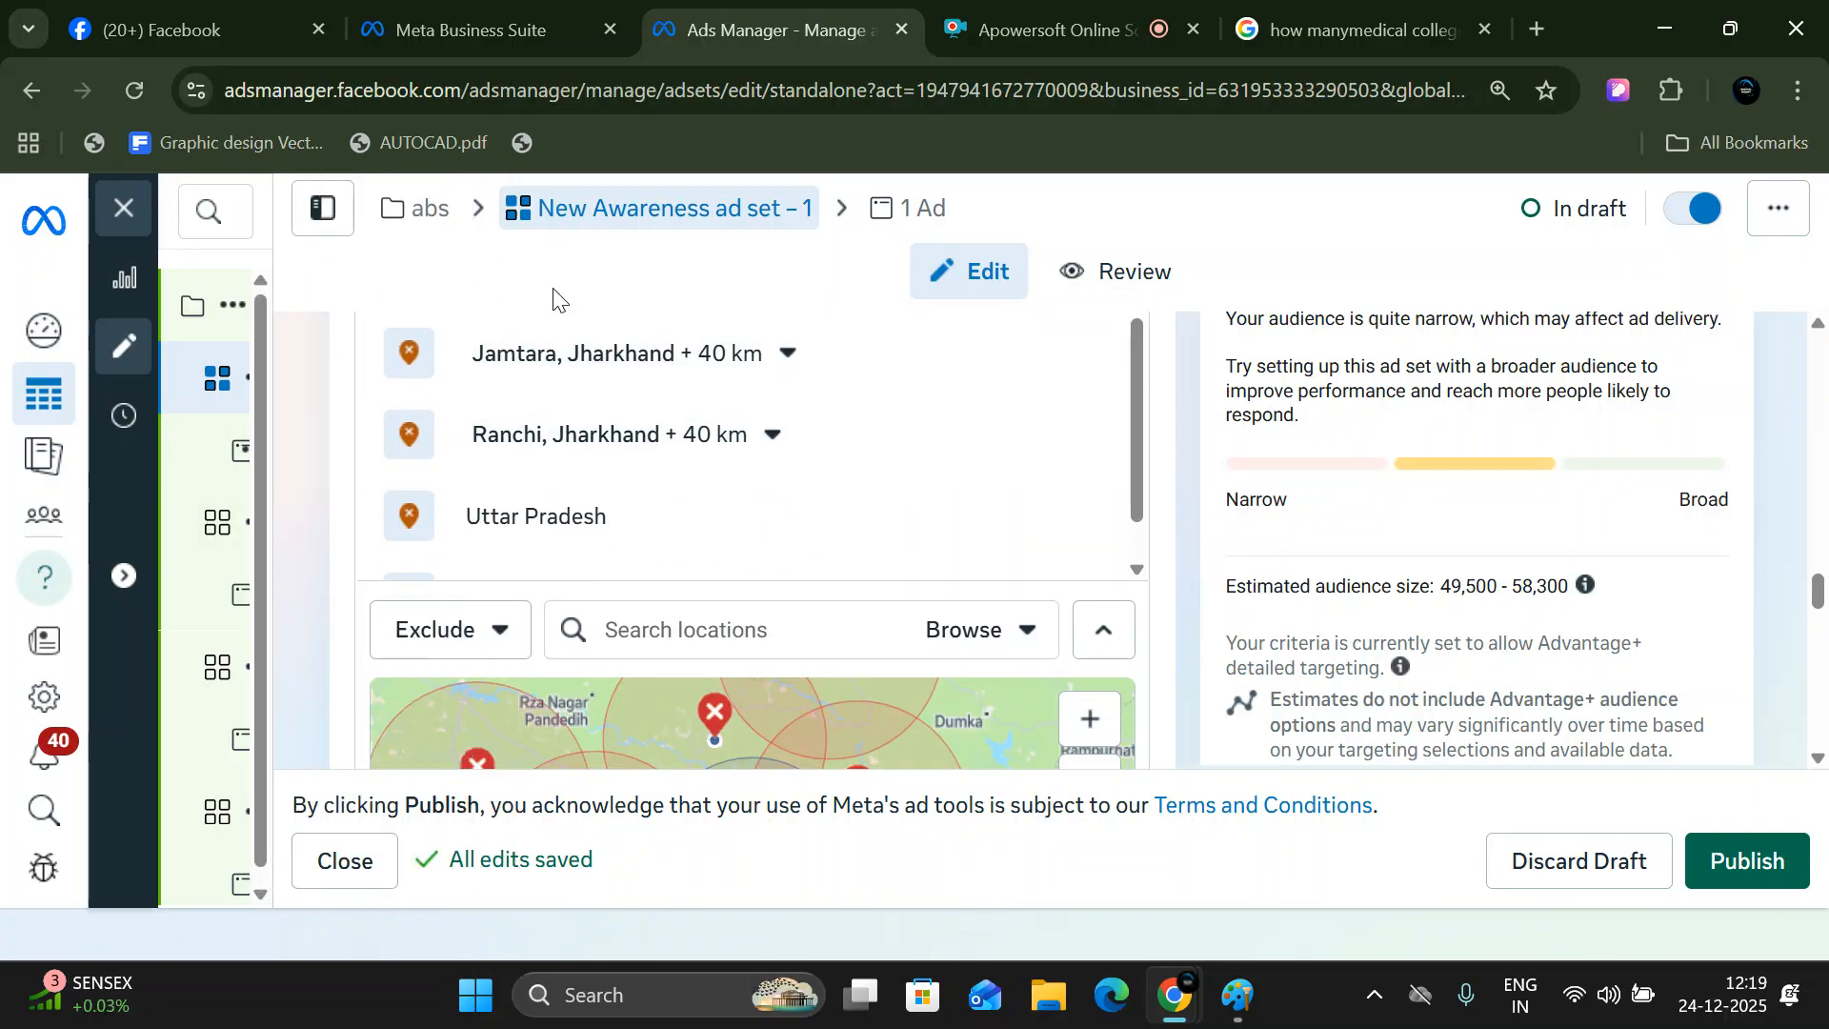
pyautogui.scroll(-1, 648, 520)
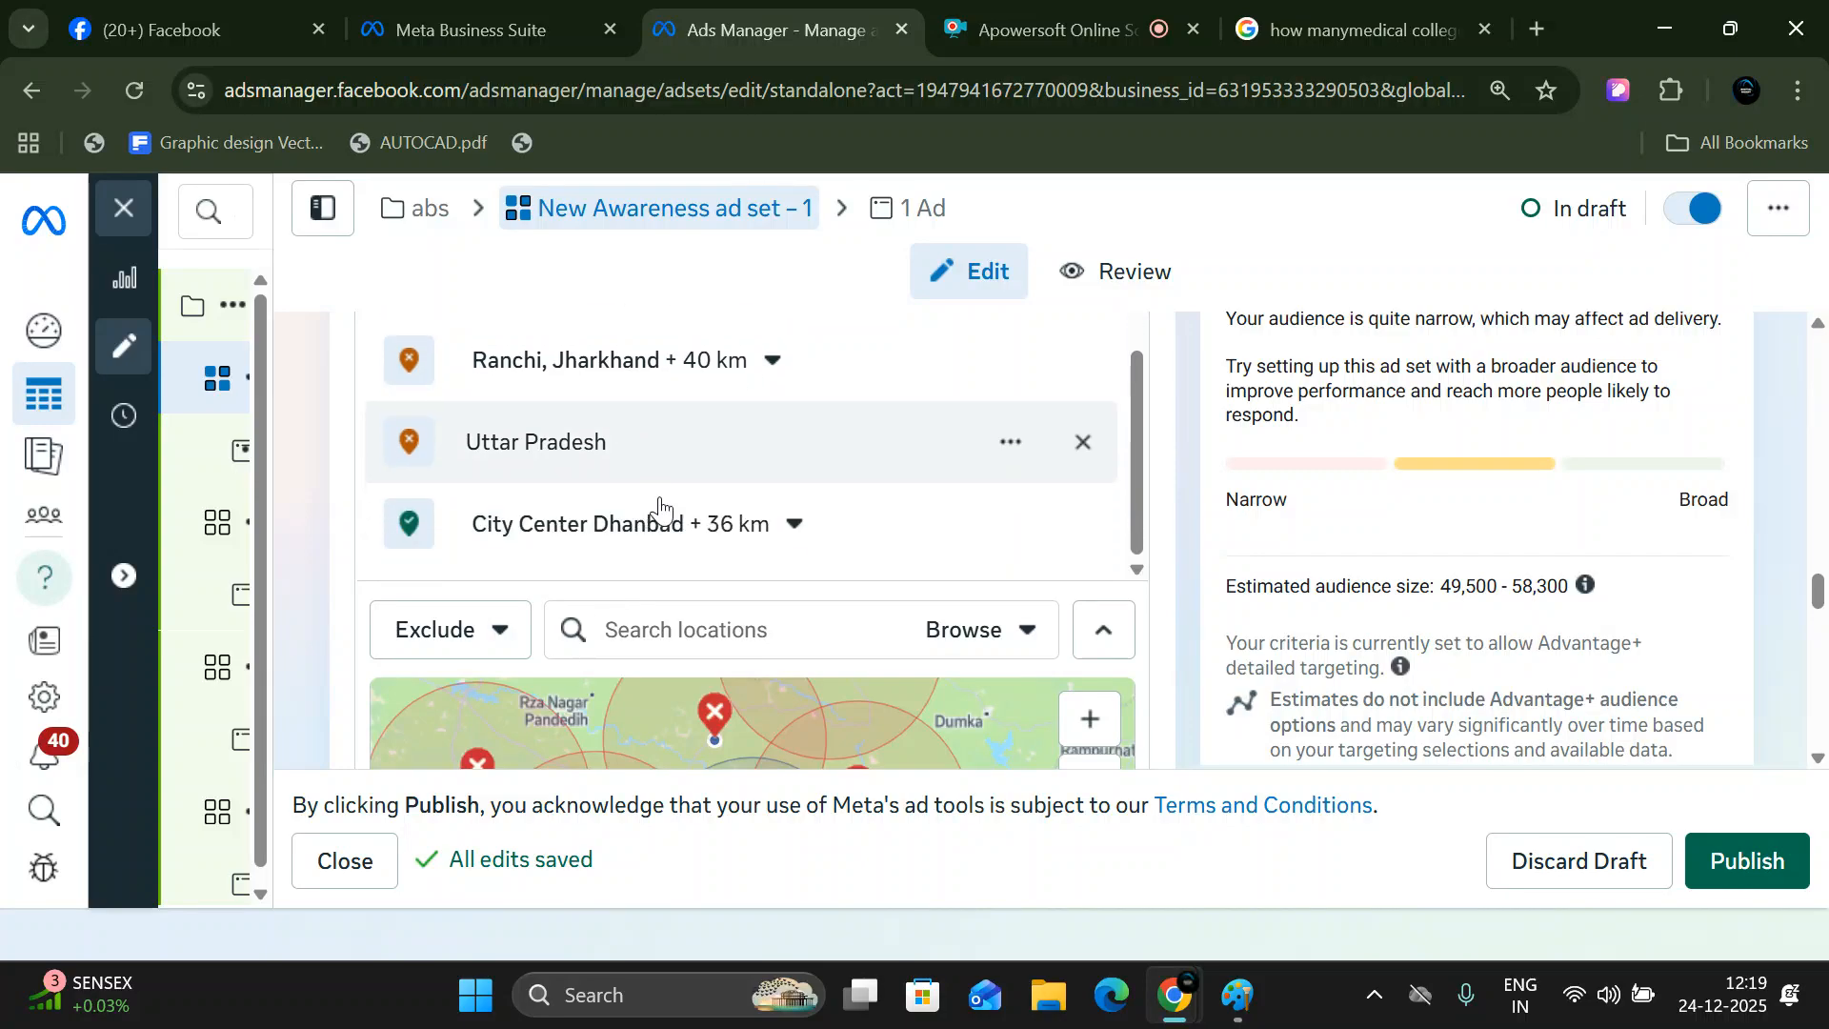
pyautogui.click(777, 546)
pyautogui.doubleClick(710, 679)
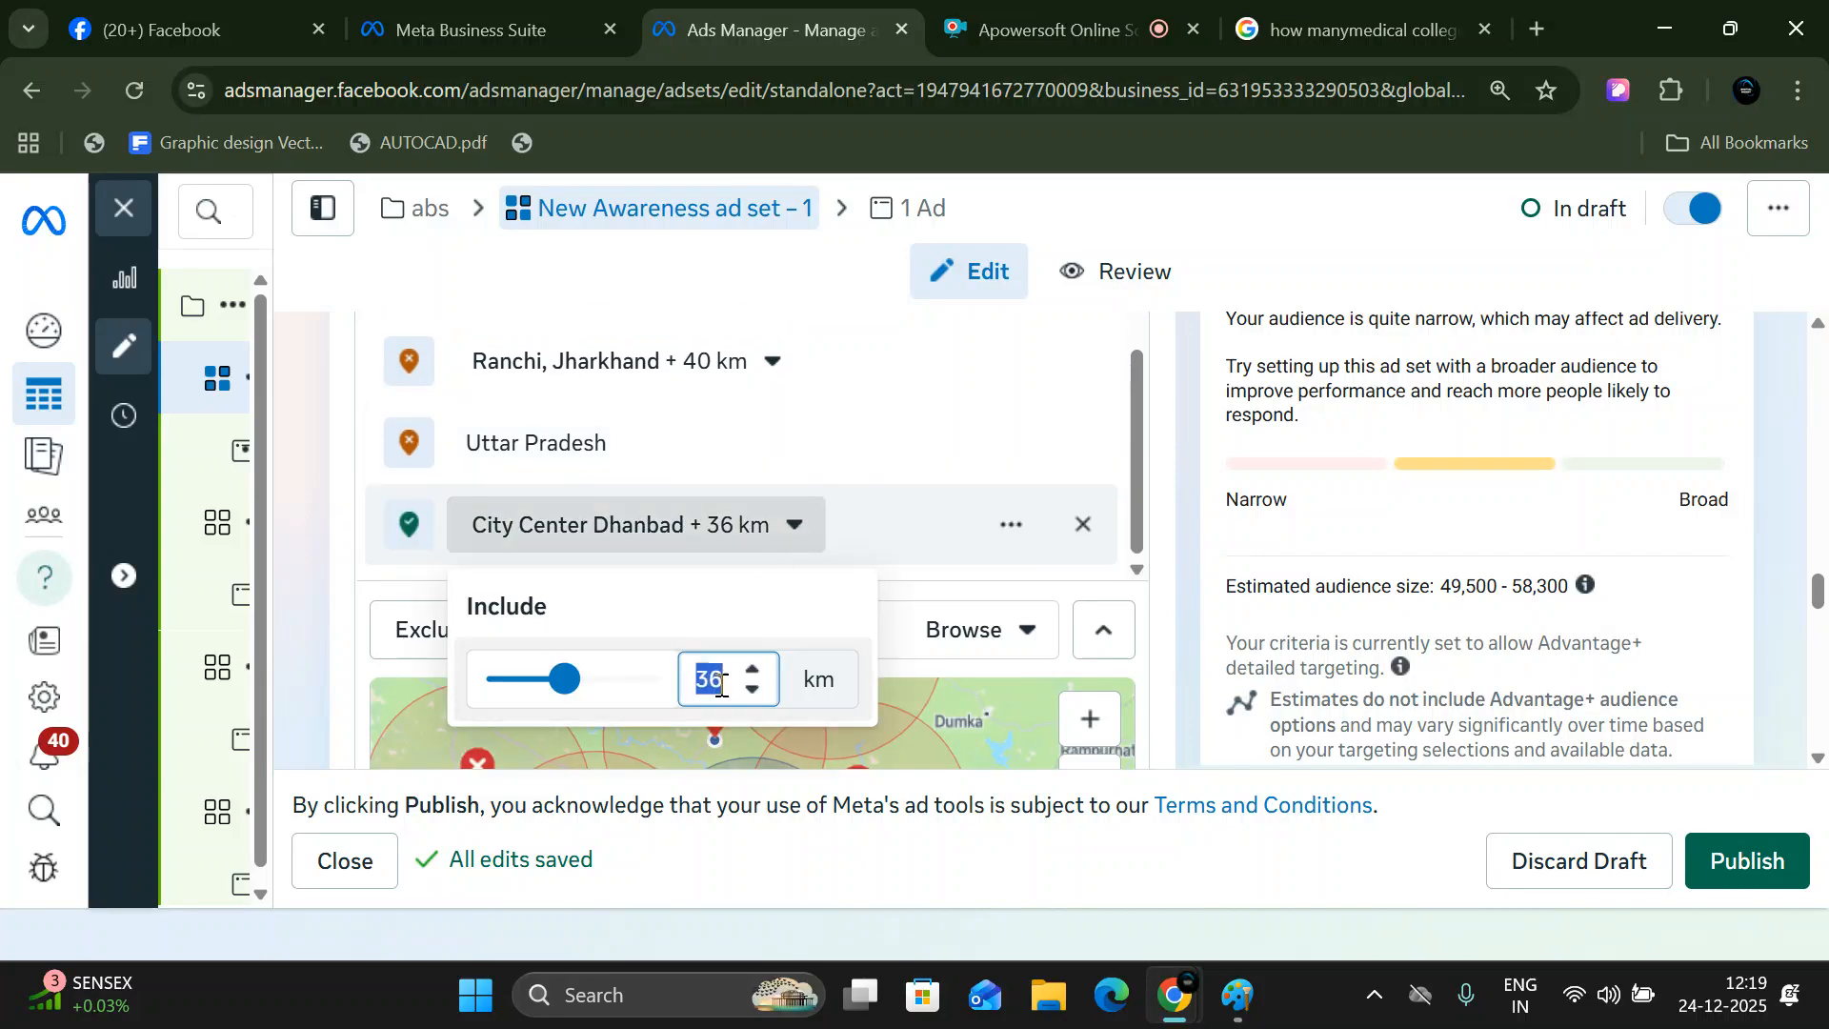
pyautogui.write('25')
pyautogui.click(818, 789)
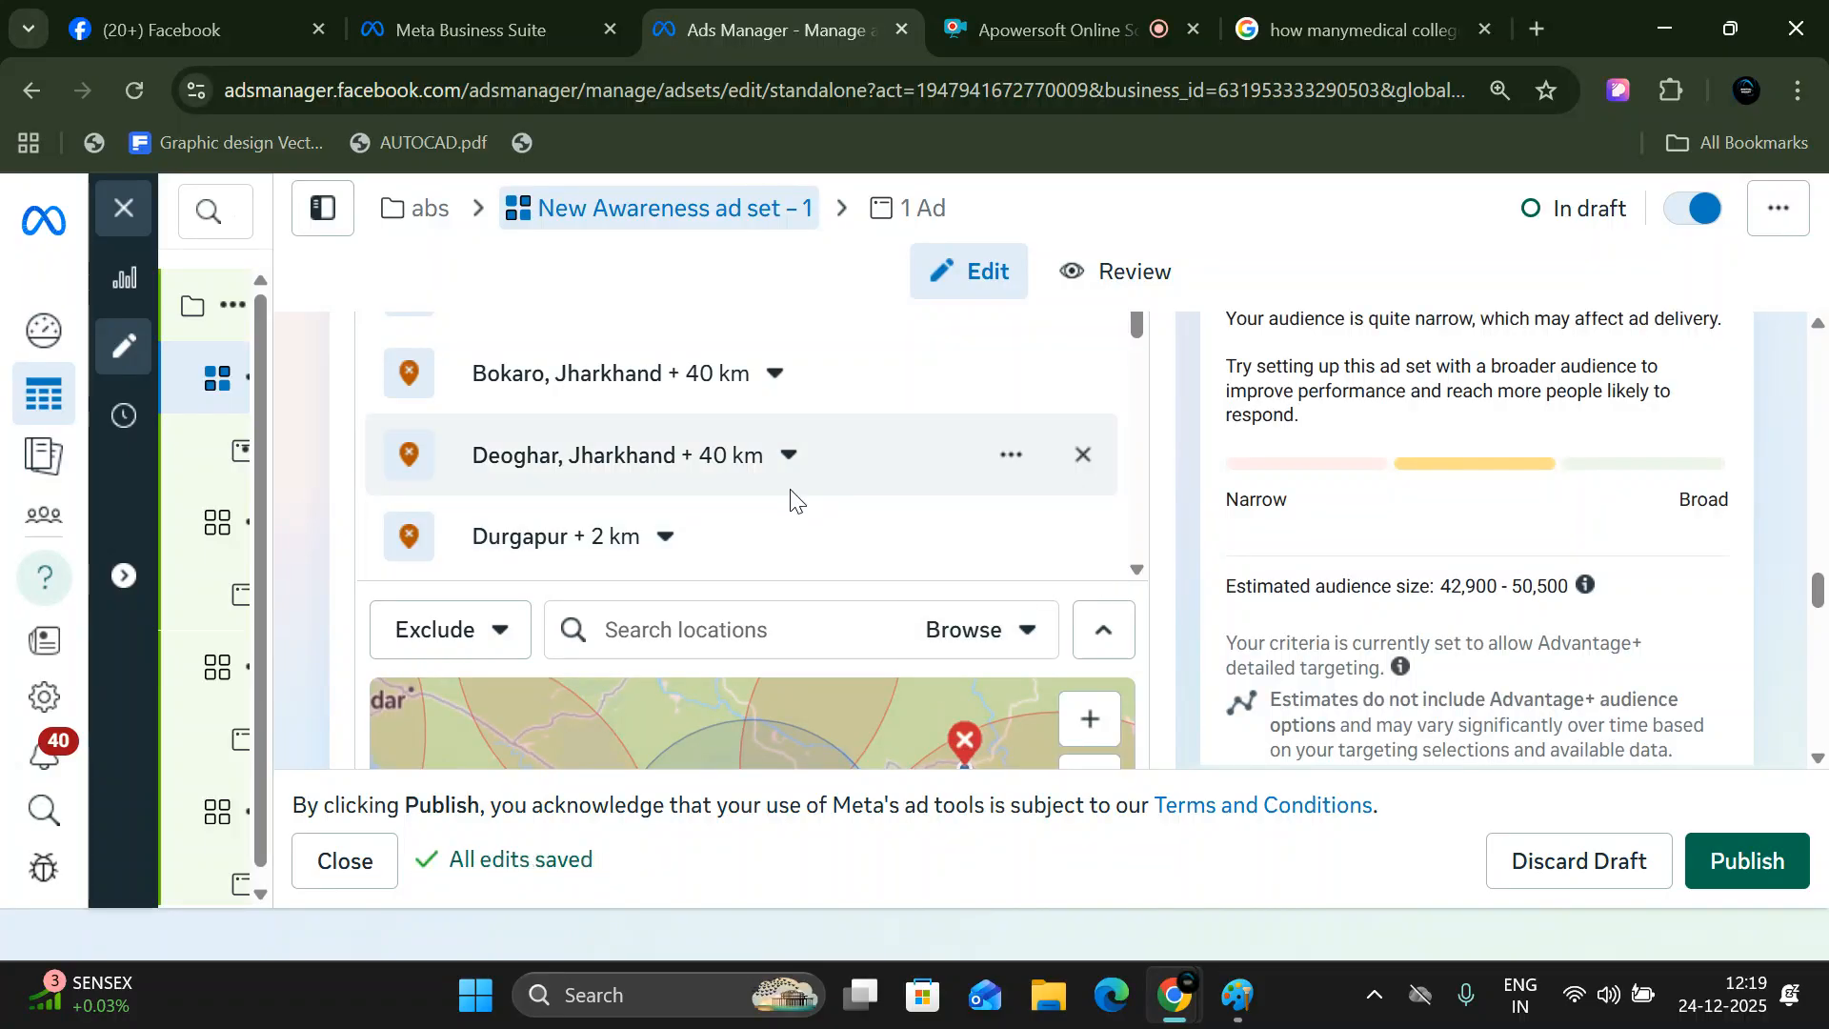
# - Switch the location mode to Include and add the Govindpur neighborhood in Jharkhand to the targeted locations
pyautogui.scroll(-2, 791, 498)
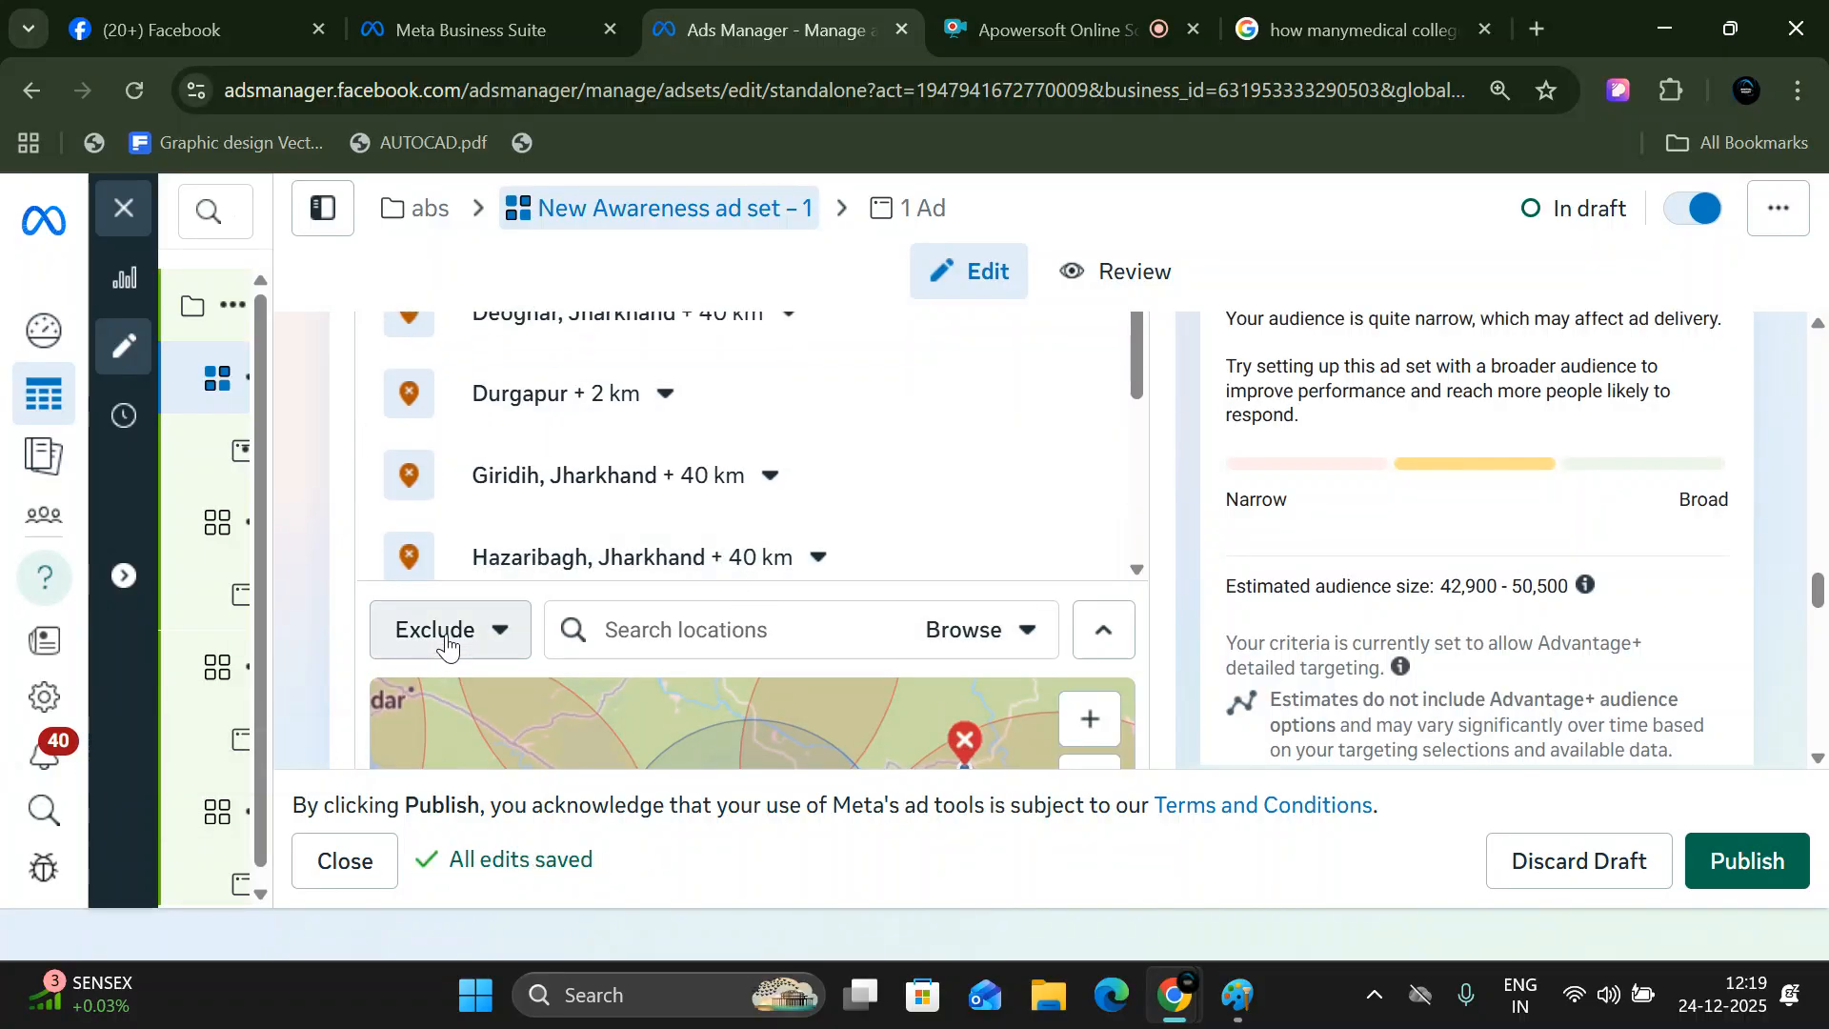
pyautogui.click(487, 631)
pyautogui.click(458, 712)
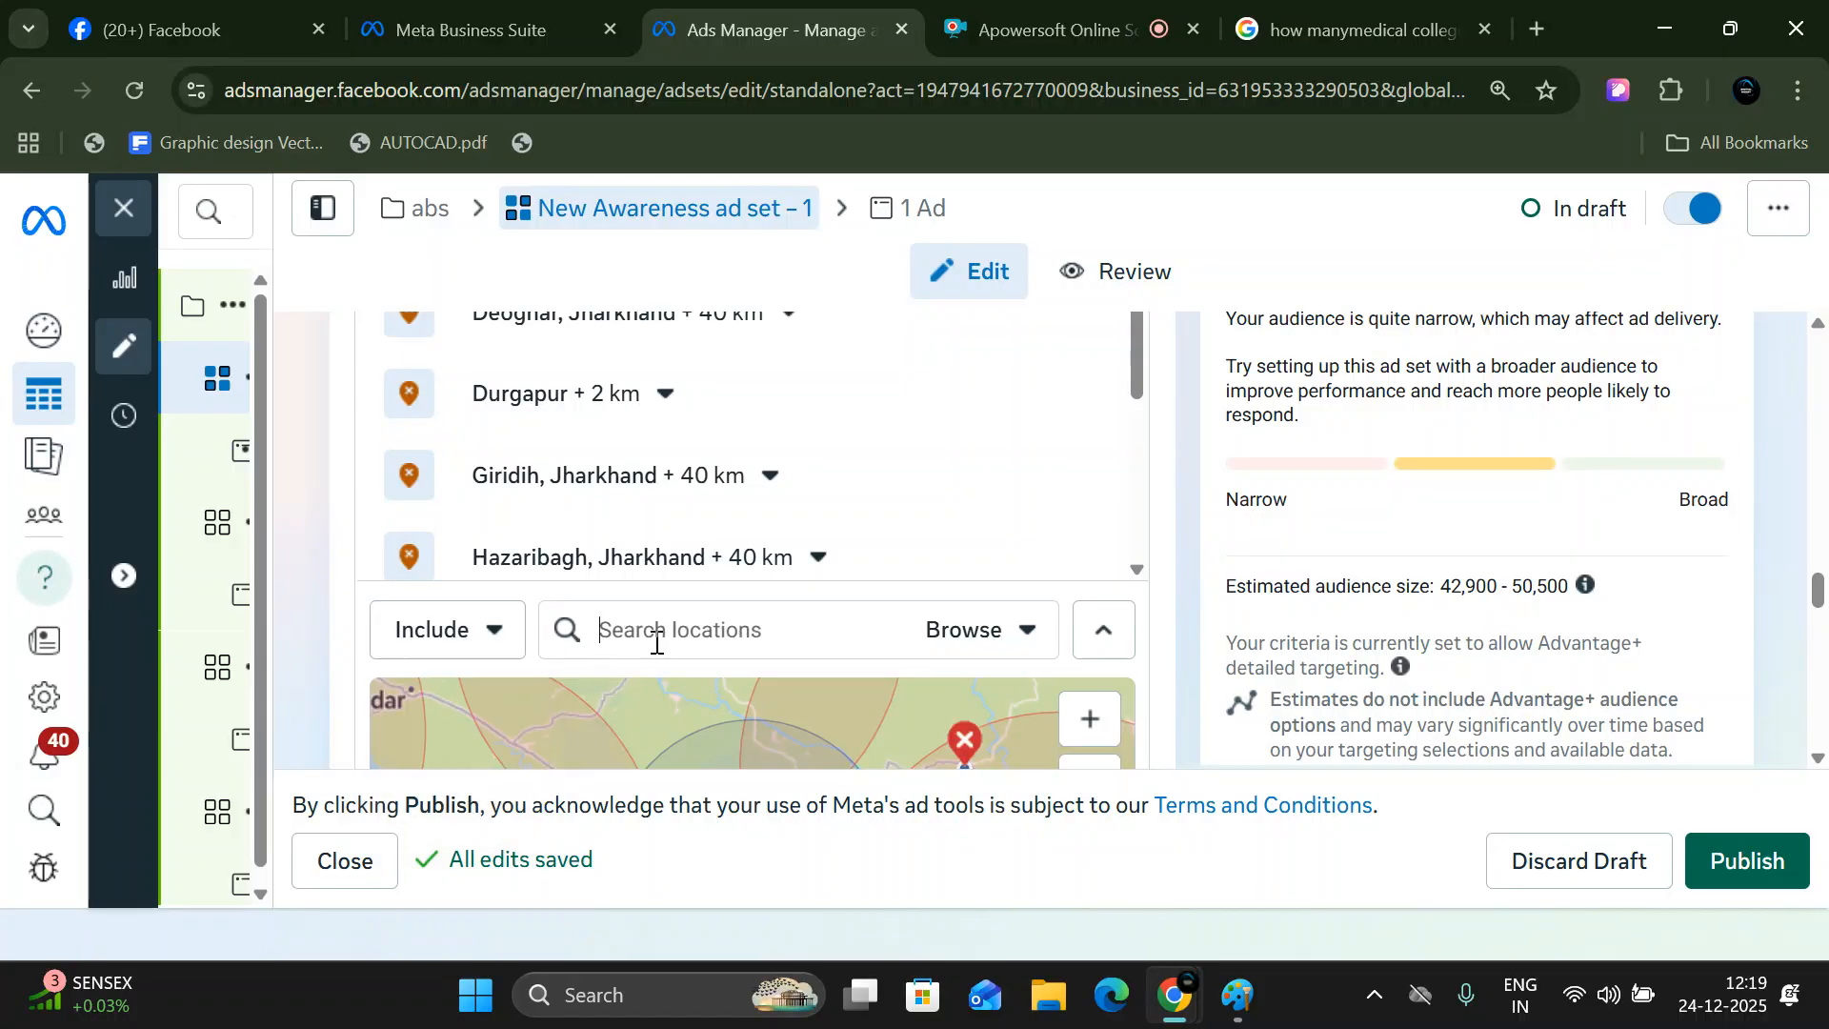
pyautogui.write('govind p')
pyautogui.press('BackSpace')
pyautogui.press('BackSpace')
pyautogui.write('pur')
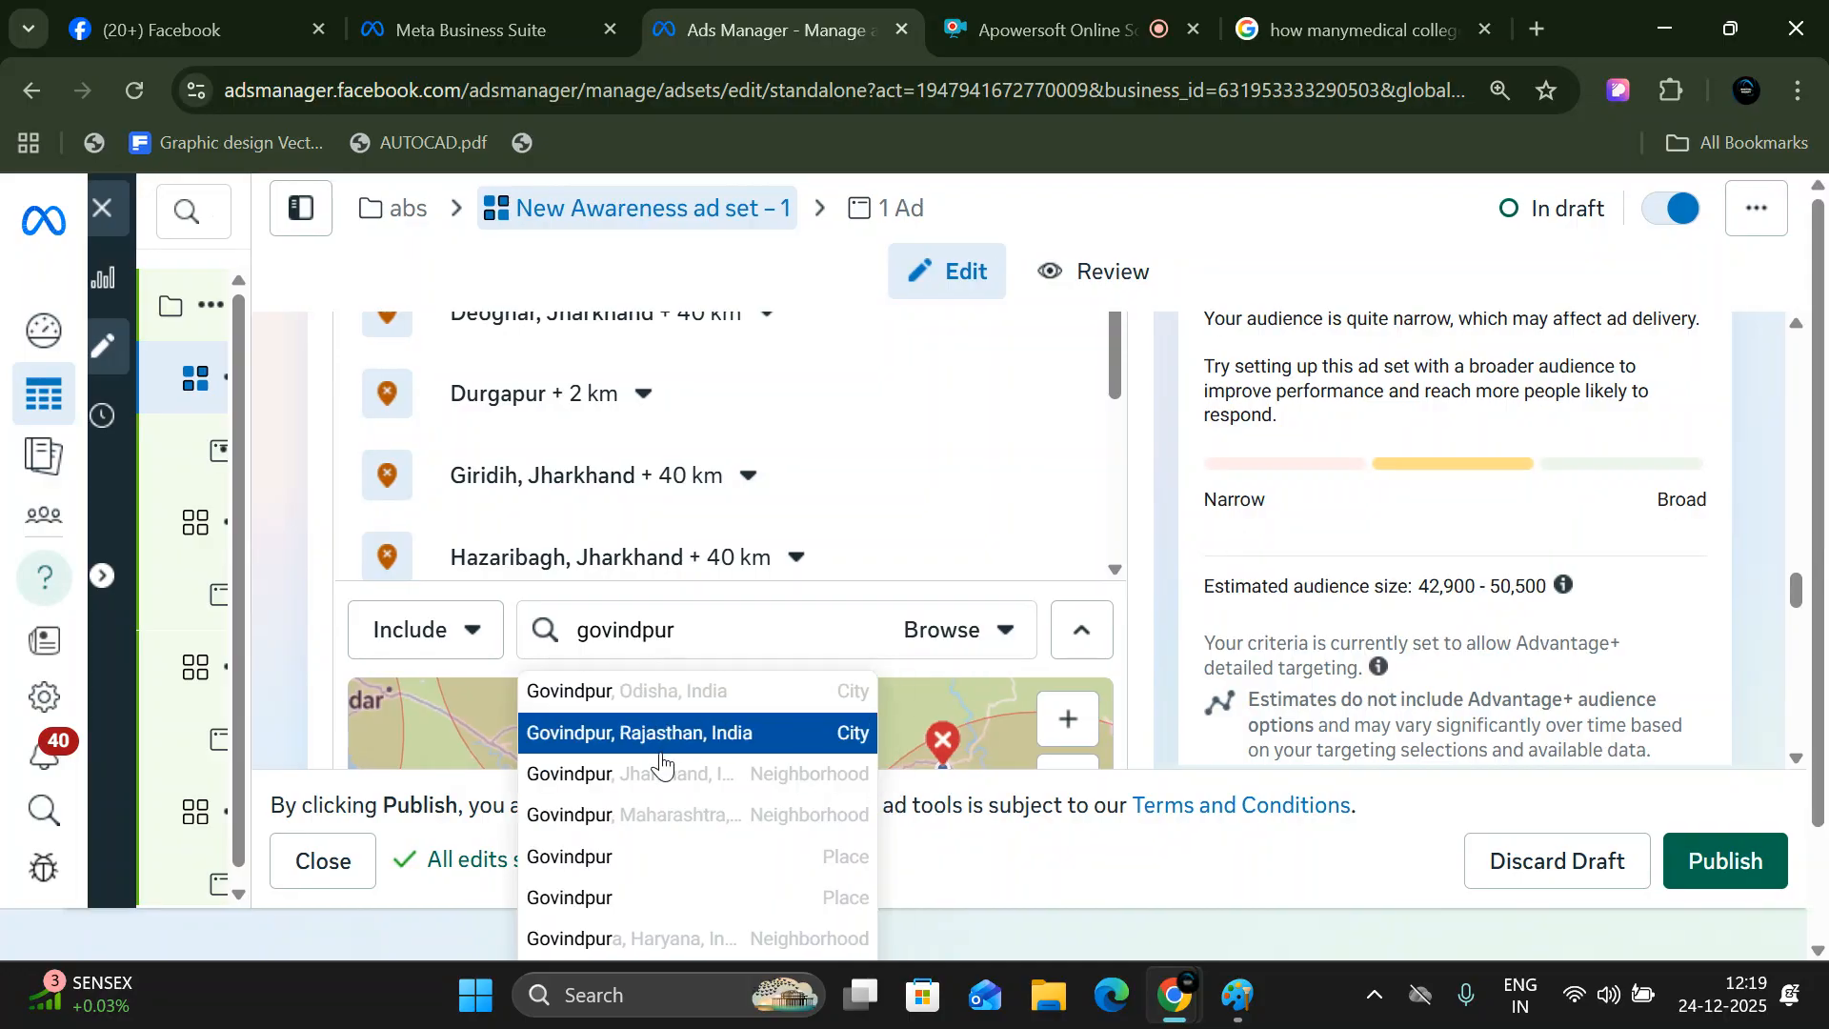
pyautogui.click(743, 776)
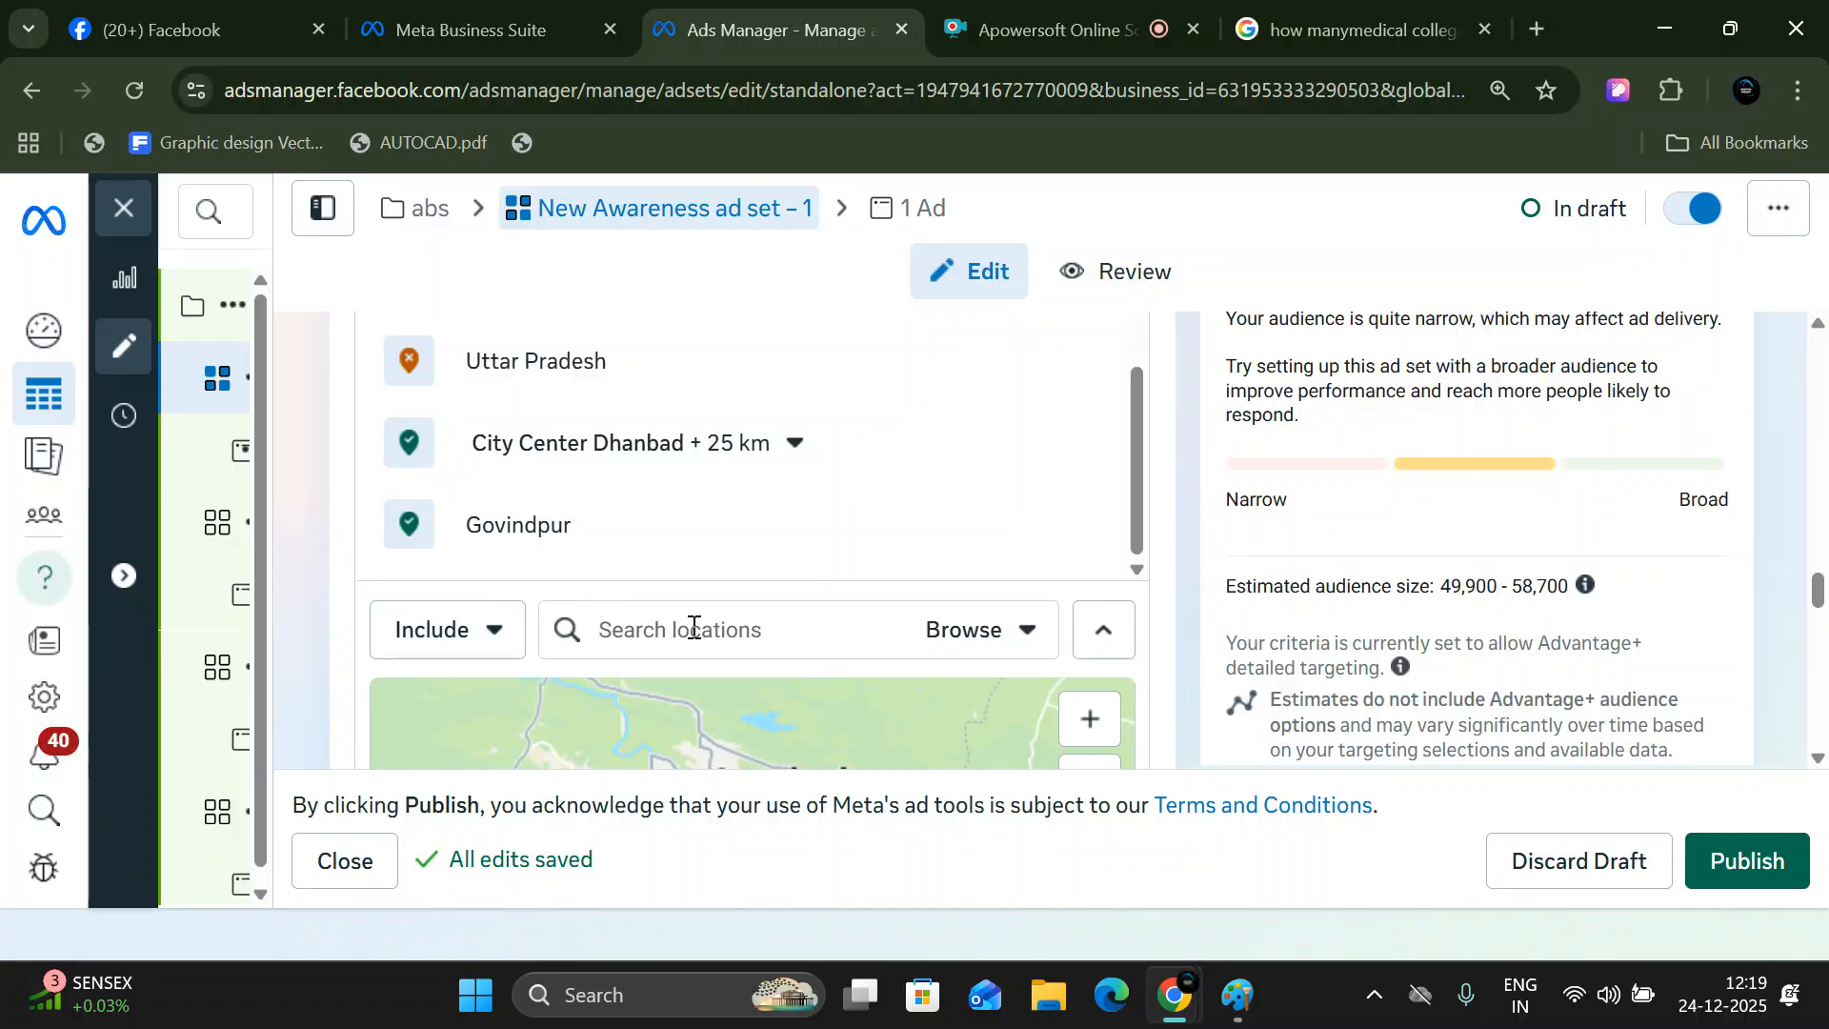
# - Search for Katras and add the city of Katras, Jharkhand, India as an included location
pyautogui.write('katras')
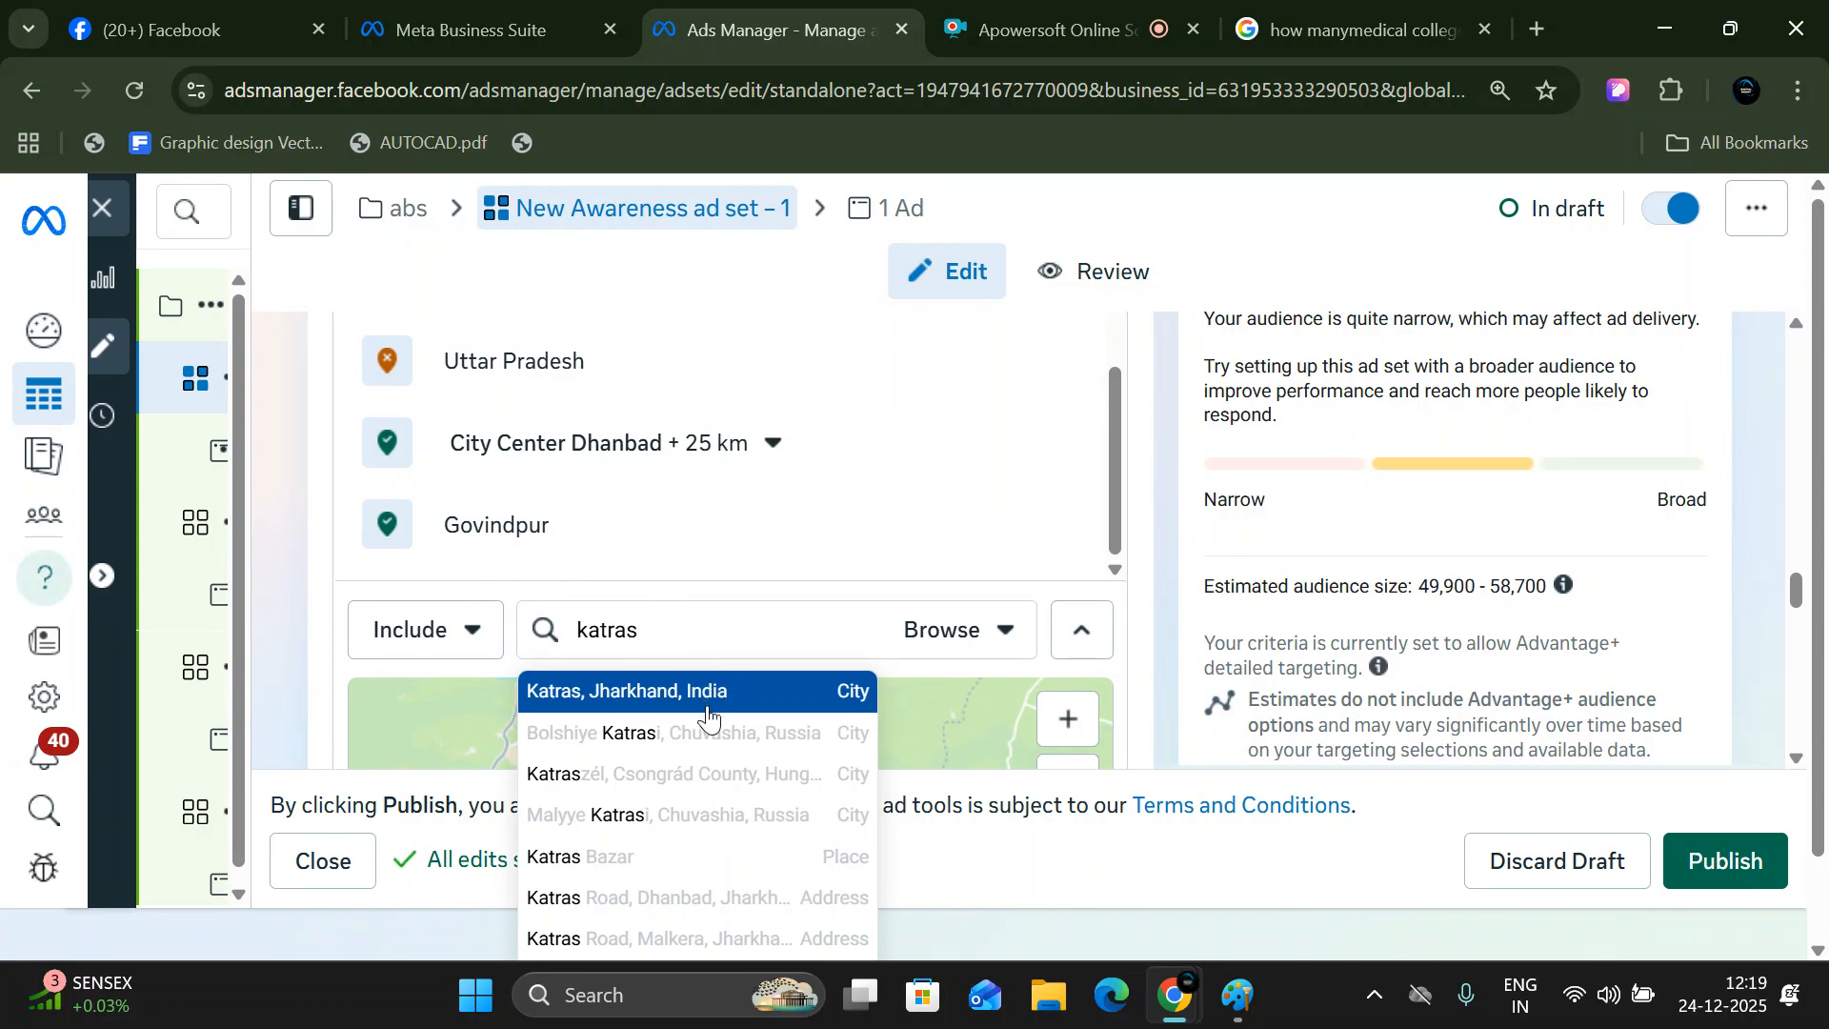
pyautogui.click(767, 713)
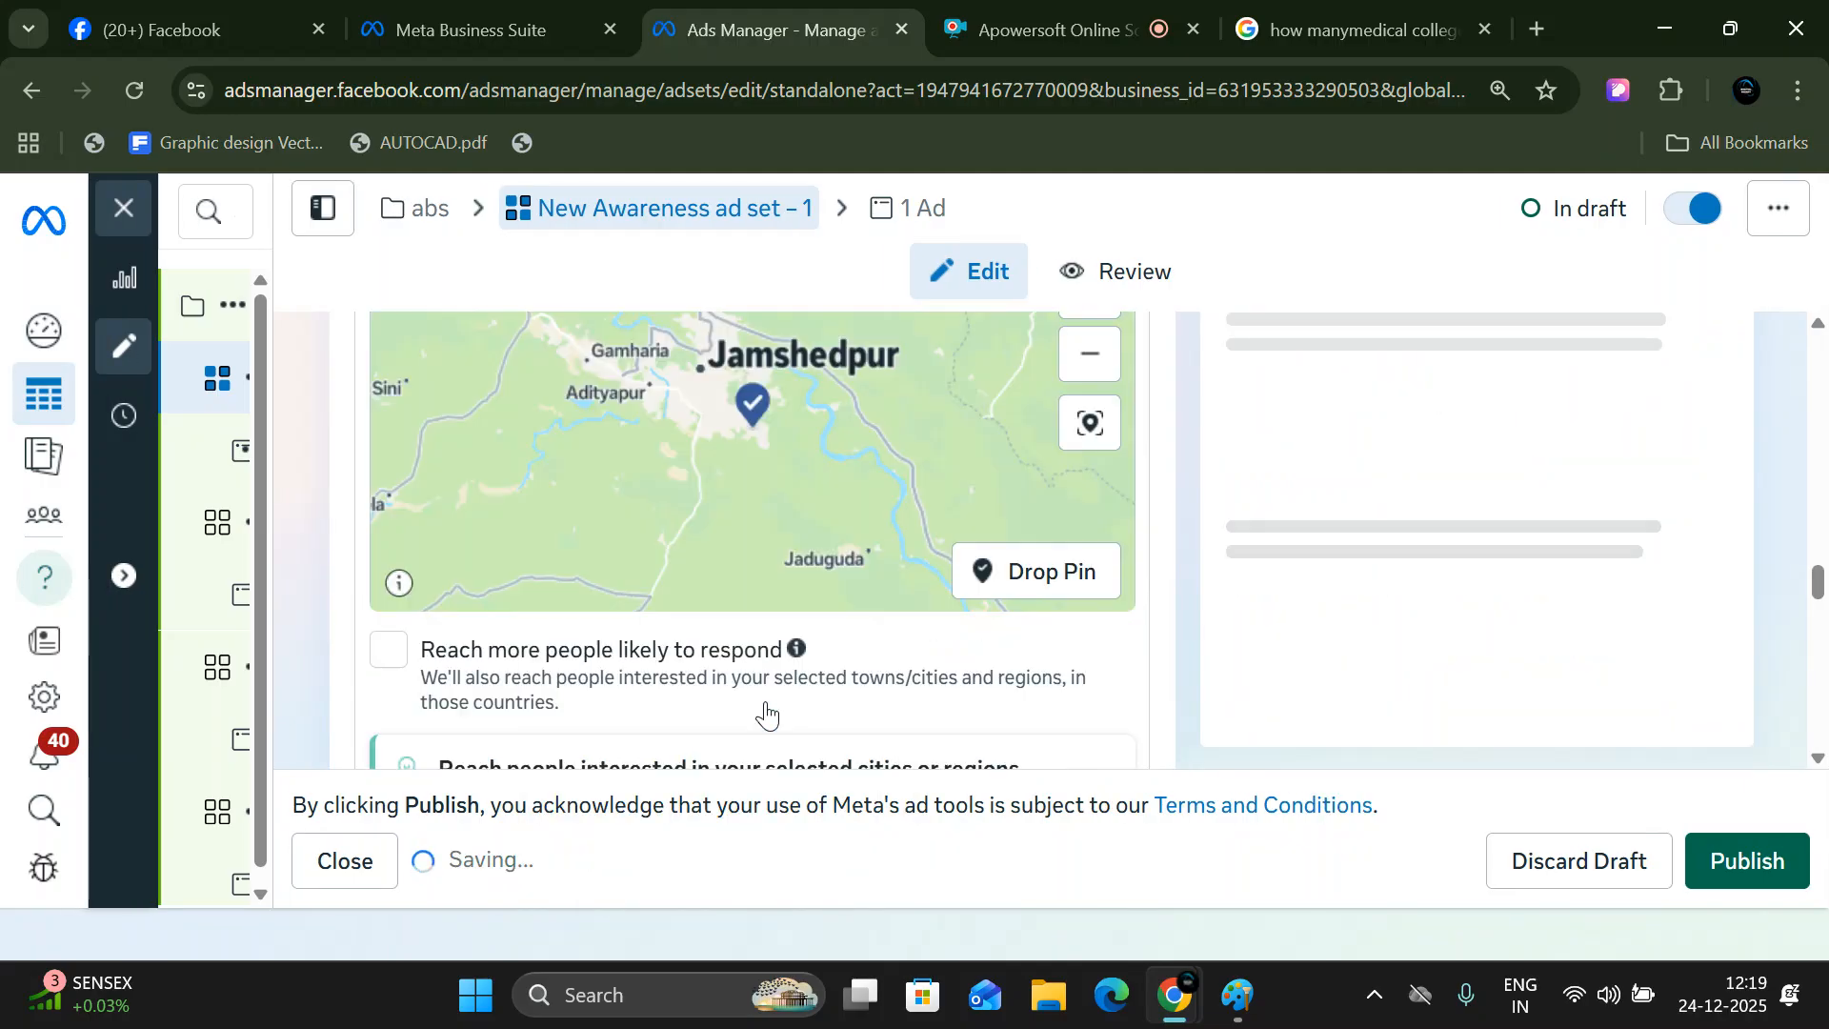